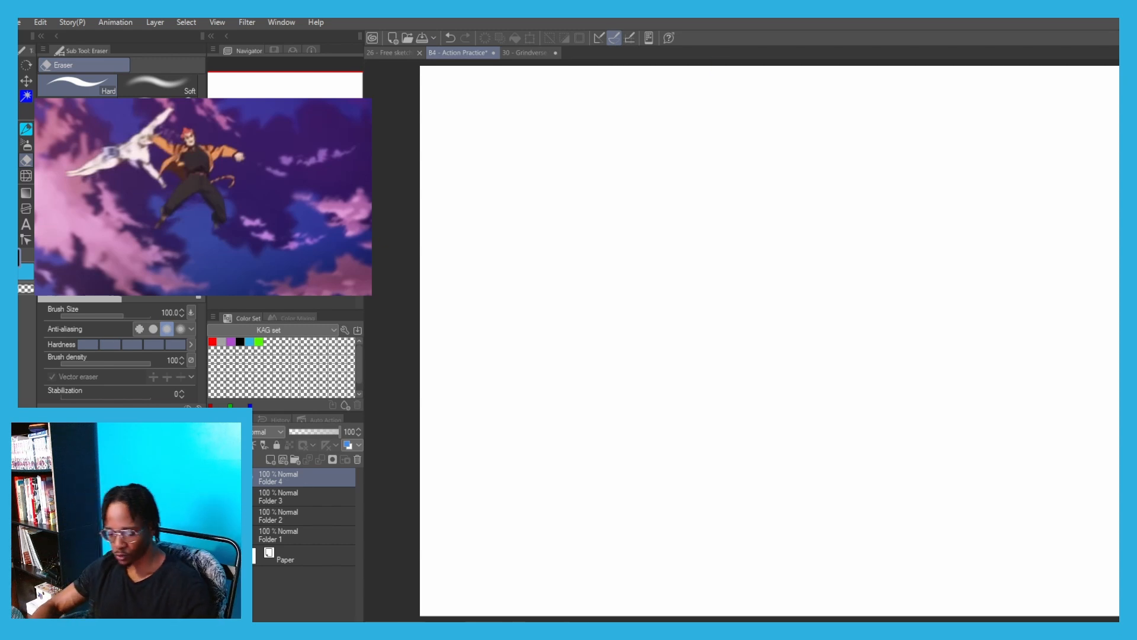
Add a new layer in Folder 4 and name it FRAME
{"action": "left_click", "coordinate": [271, 459]}
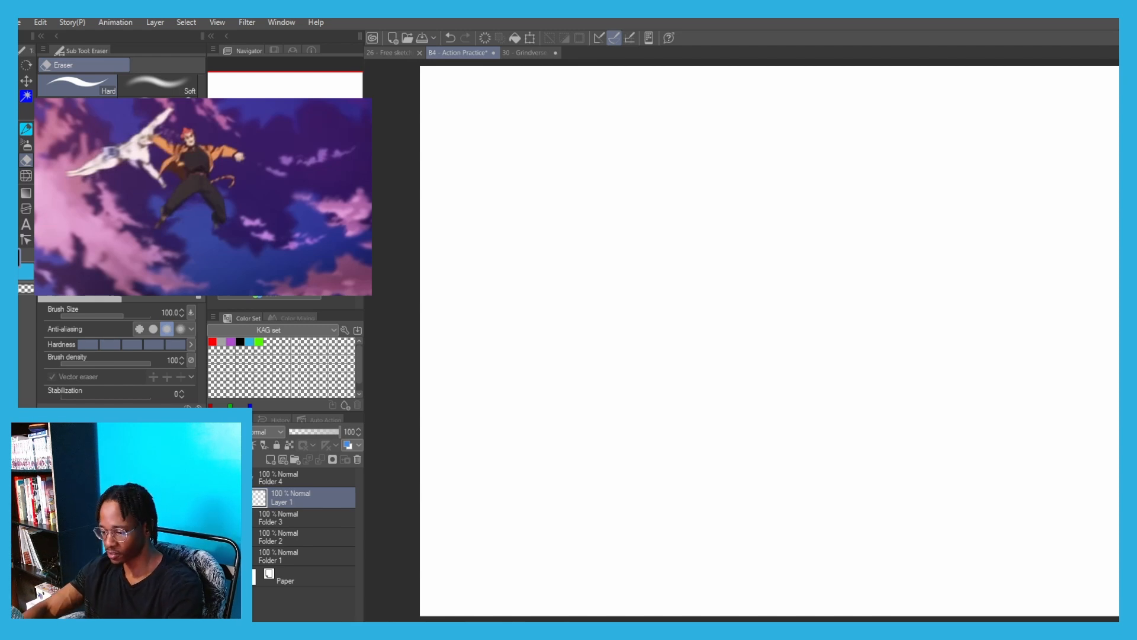
{"action": "type", "text": "FRAME"}
{"action": "key", "text": "Return"}
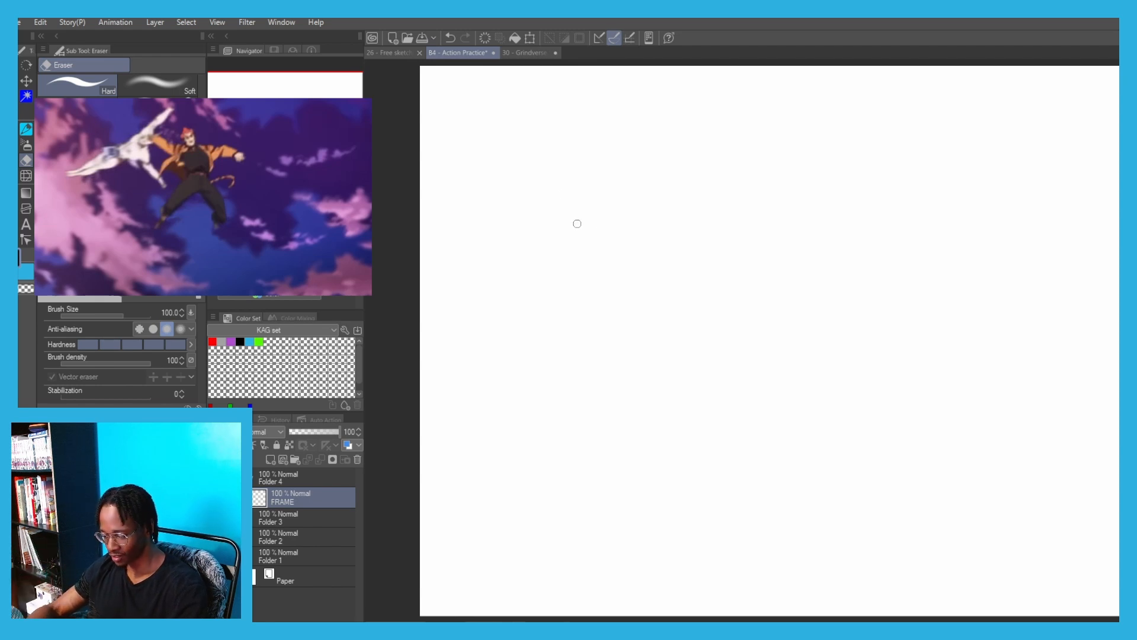
Draw a long curved line of action for the first figure with the G-pen
{"action": "left_click_drag", "start_coordinate": [575, 221], "coordinate": [563, 263]}
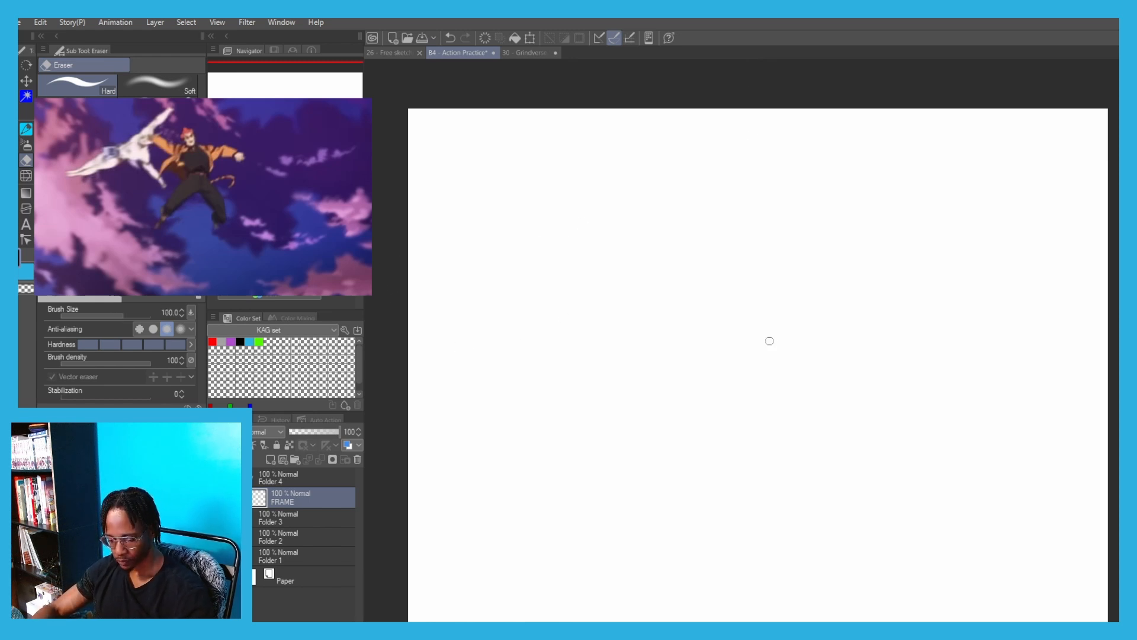
{"action": "key", "text": "p"}
{"action": "scroll", "coordinate": [571, 225], "scroll_direction": "up", "scroll_amount": 2}
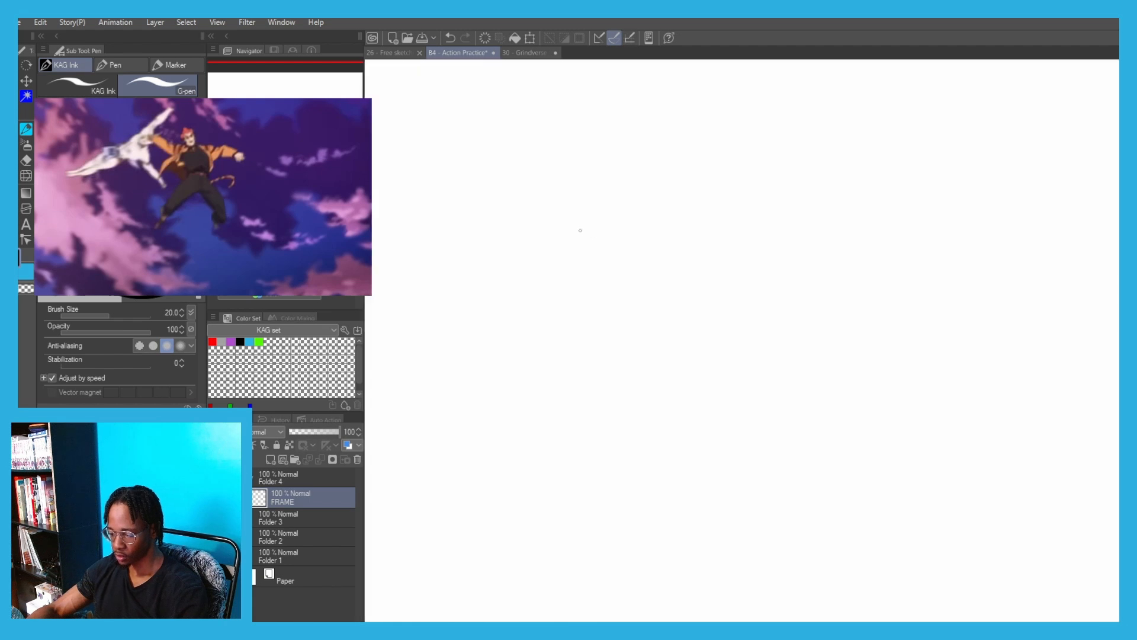
{"action": "mouse_move", "coordinate": [609, 165]}
{"action": "left_mouse_down"}
{"action": "mouse_move", "coordinate": [634, 420]}
{"action": "mouse_move", "coordinate": [608, 436]}
{"action": "left_mouse_up"}
{"action": "key", "text": "ctrl+z"}
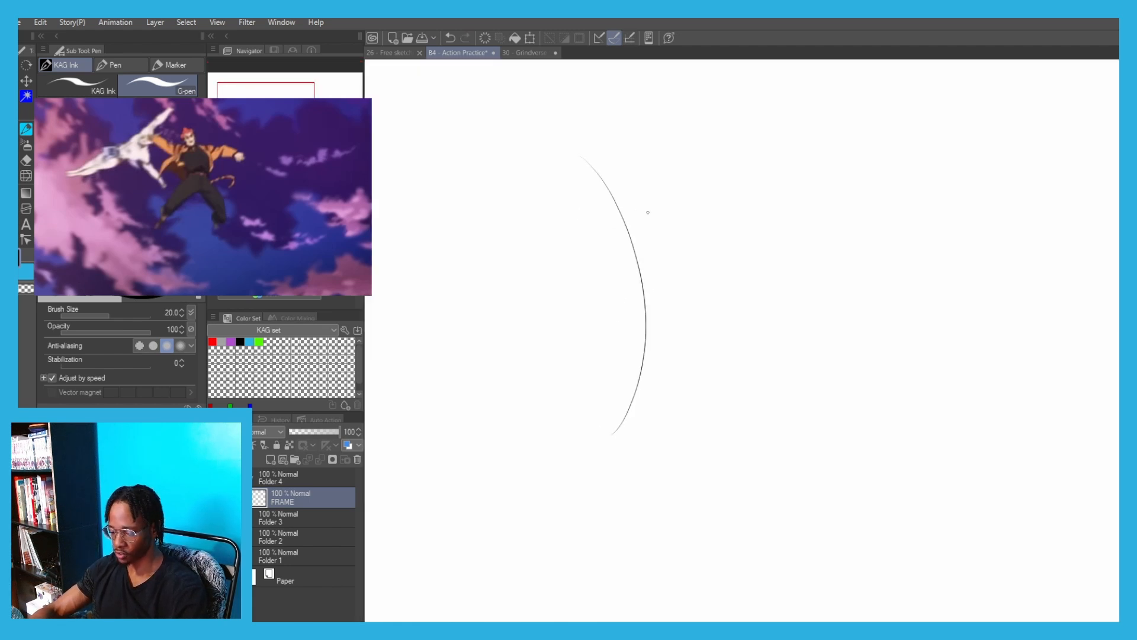
Sketch a tilted oval for the ribcage over the upper part of the line of action
{"action": "mouse_move", "coordinate": [622, 273]}
{"action": "left_mouse_down"}
{"action": "mouse_move", "coordinate": [571, 198]}
{"action": "mouse_move", "coordinate": [646, 255]}
{"action": "left_mouse_up"}
{"action": "key", "text": "ctrl+z"}
{"action": "left_click_drag", "start_coordinate": [612, 179], "coordinate": [629, 266]}
{"action": "key", "text": "ctrl+z"}
{"action": "mouse_move", "coordinate": [612, 181]}
{"action": "left_mouse_down"}
{"action": "mouse_move", "coordinate": [592, 178]}
{"action": "mouse_move", "coordinate": [644, 197]}
{"action": "mouse_move", "coordinate": [601, 172]}
{"action": "mouse_move", "coordinate": [628, 182]}
{"action": "mouse_move", "coordinate": [580, 183]}
{"action": "mouse_move", "coordinate": [613, 186]}
{"action": "left_mouse_up"}
{"action": "key", "text": "ctrl+z"}
Reinforce the ribcage oval and add an arched rib line and a curved centre line inside it
{"action": "key", "text": "ctrl+z"}
{"action": "key", "text": "ctrl+z"}
{"action": "left_click_drag", "start_coordinate": [645, 255], "coordinate": [653, 247]}
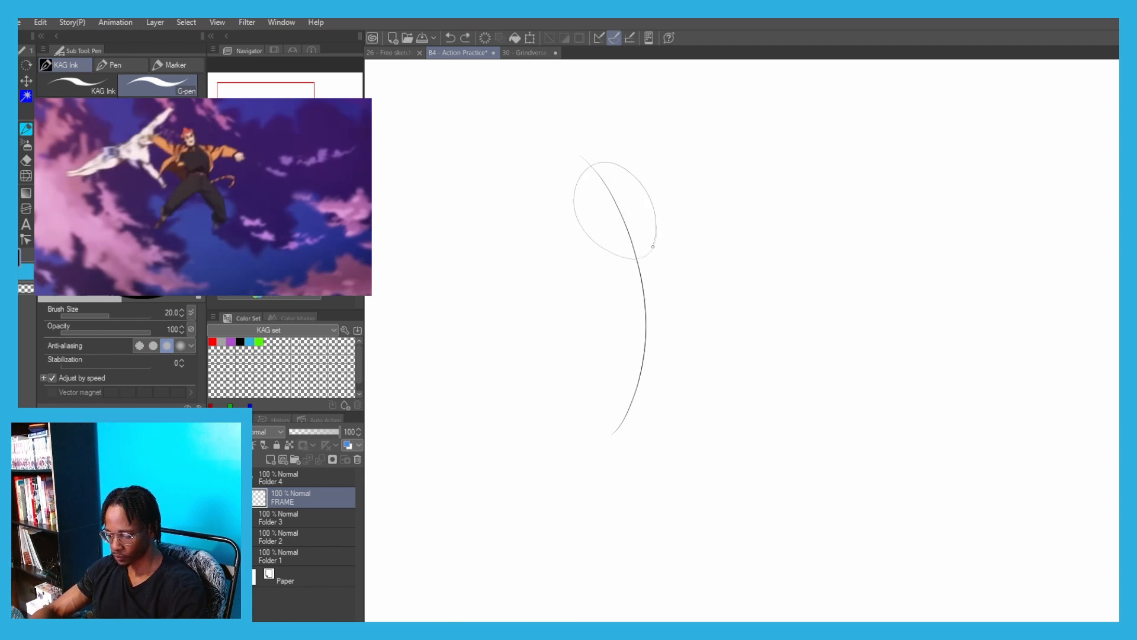
{"action": "mouse_move", "coordinate": [619, 168]}
{"action": "left_mouse_down"}
{"action": "mouse_move", "coordinate": [573, 213]}
{"action": "mouse_move", "coordinate": [656, 221]}
{"action": "left_mouse_up"}
{"action": "key", "text": "ctrl+z"}
{"action": "mouse_move", "coordinate": [575, 234]}
{"action": "left_mouse_down"}
{"action": "mouse_move", "coordinate": [637, 202]}
{"action": "mouse_move", "coordinate": [656, 232]}
{"action": "left_mouse_up"}
{"action": "left_click_drag", "start_coordinate": [616, 172], "coordinate": [632, 261]}
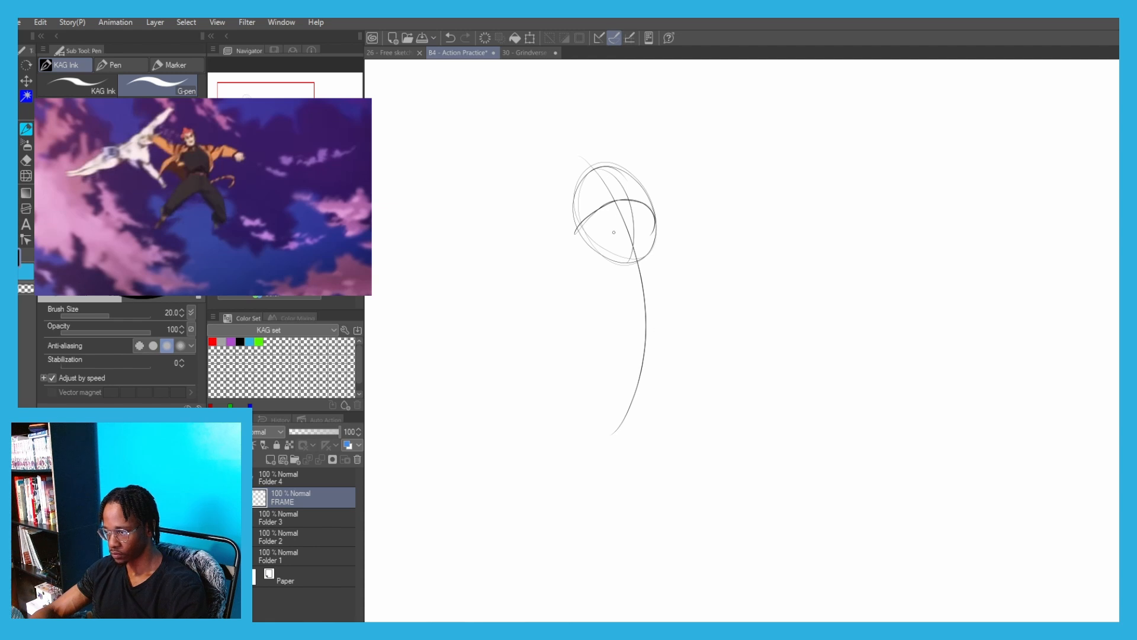
{"action": "key", "text": "ctrl+z"}
Sketch a flatter oval for the pelvis on the line of action below the ribcage
{"action": "mouse_move", "coordinate": [667, 321]}
{"action": "left_mouse_down"}
{"action": "mouse_move", "coordinate": [607, 296]}
{"action": "mouse_move", "coordinate": [670, 316]}
{"action": "left_mouse_up"}
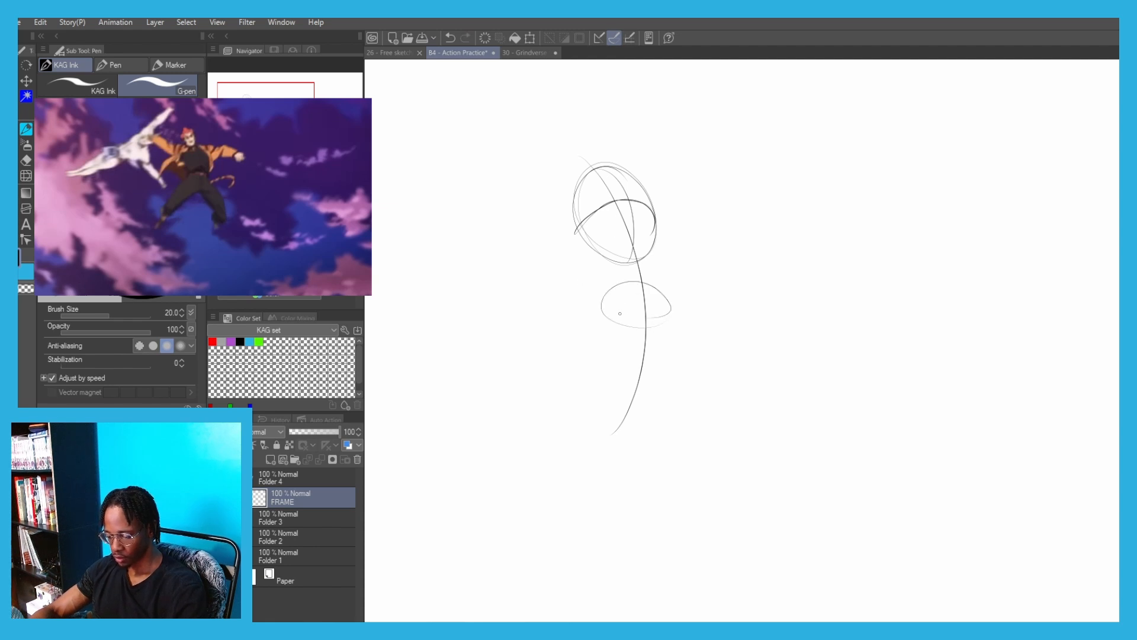
{"action": "key", "text": "ctrl+z"}
{"action": "mouse_move", "coordinate": [603, 303]}
{"action": "left_mouse_down"}
{"action": "mouse_move", "coordinate": [664, 298]}
{"action": "mouse_move", "coordinate": [608, 296]}
{"action": "mouse_move", "coordinate": [618, 294]}
{"action": "mouse_move", "coordinate": [599, 323]}
{"action": "mouse_move", "coordinate": [637, 344]}
{"action": "mouse_move", "coordinate": [628, 291]}
{"action": "left_mouse_up"}
{"action": "key", "text": "ctrl+z"}
Sketch the left thigh with tapering curves running from the pelvis down and outward
{"action": "mouse_move", "coordinate": [615, 378]}
{"action": "left_mouse_down"}
{"action": "mouse_move", "coordinate": [535, 456]}
{"action": "mouse_move", "coordinate": [538, 442]}
{"action": "left_mouse_up"}
{"action": "key", "text": "ctrl+z"}
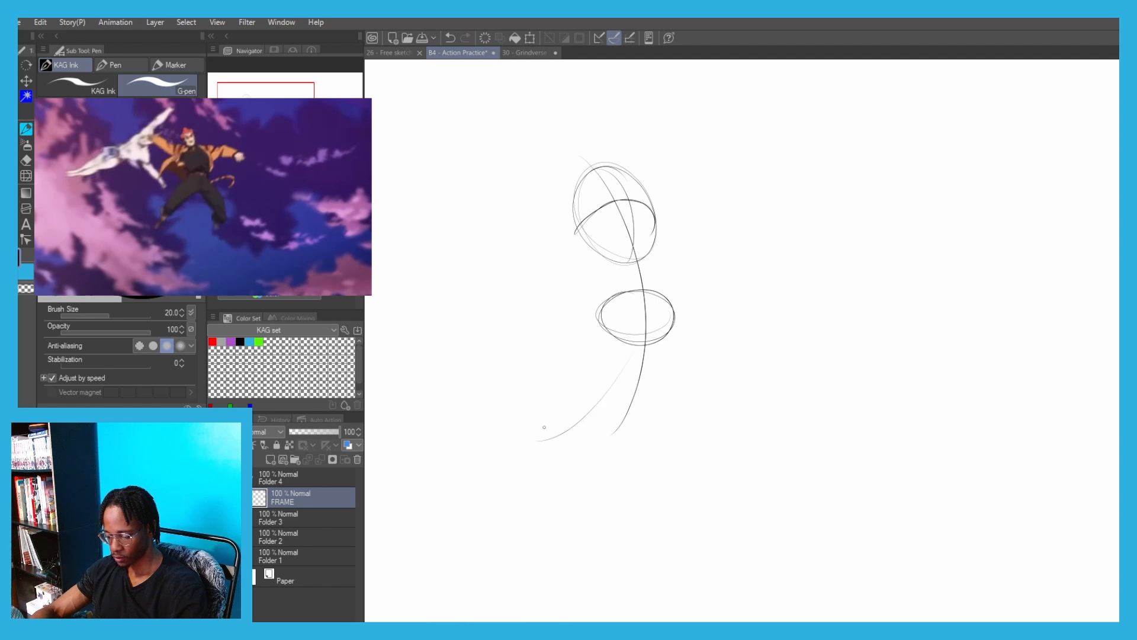
{"action": "left_click_drag", "start_coordinate": [572, 353], "coordinate": [522, 435]}
{"action": "key", "text": "ctrl+z"}
Sketch the right thigh with an outer curve and an inner line down from the pelvis
{"action": "key", "text": "ctrl+z"}
{"action": "left_click_drag", "start_coordinate": [588, 315], "coordinate": [537, 427]}
{"action": "left_click_drag", "start_coordinate": [617, 356], "coordinate": [585, 352]}
{"action": "left_click_drag", "start_coordinate": [674, 311], "coordinate": [726, 409]}
{"action": "key", "text": "ctrl+z"}
{"action": "key", "text": "ctrl+z"}
{"action": "left_click_drag", "start_coordinate": [640, 345], "coordinate": [701, 426]}
{"action": "key", "text": "ctrl+z"}
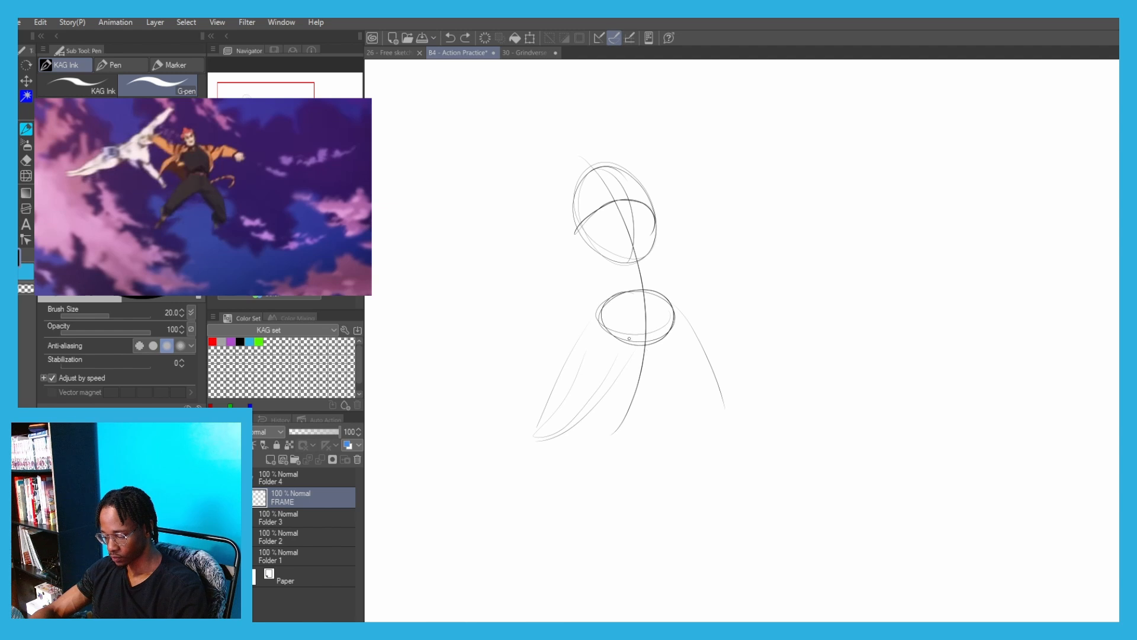
{"action": "left_click_drag", "start_coordinate": [653, 361], "coordinate": [691, 414]}
{"action": "key", "text": "ctrl+z"}
{"action": "left_click_drag", "start_coordinate": [635, 348], "coordinate": [717, 453]}
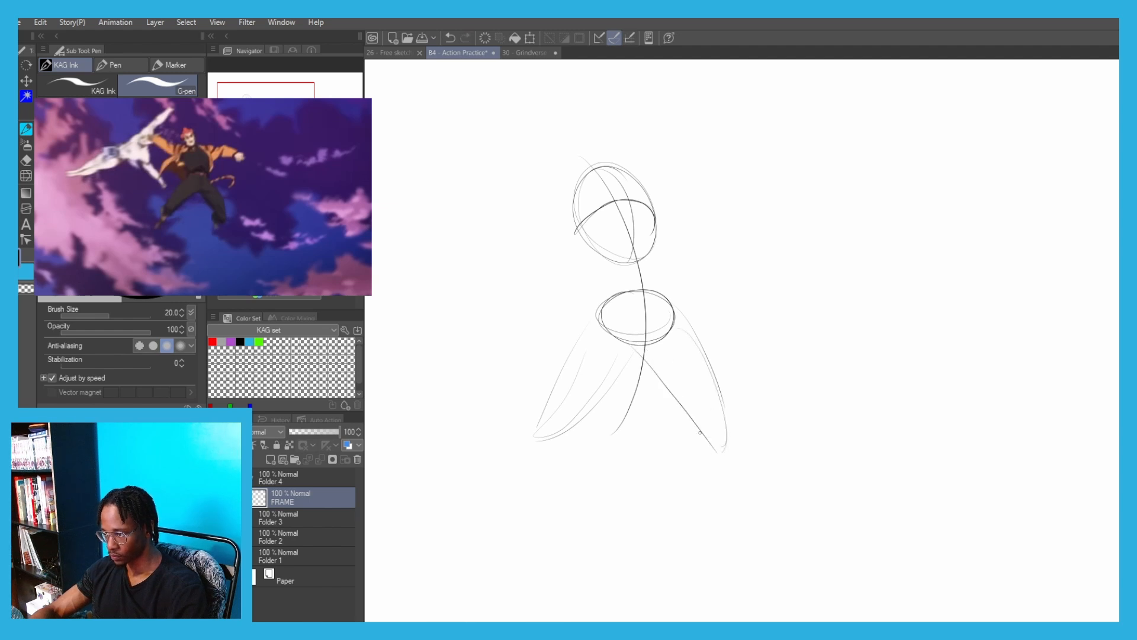
Sketch both lower legs with pointed feet, bending from the ends of the thighs
{"action": "left_click_drag", "start_coordinate": [690, 425], "coordinate": [692, 471]}
{"action": "key", "text": "ctrl+z"}
{"action": "mouse_move", "coordinate": [691, 423]}
{"action": "left_mouse_down"}
{"action": "mouse_move", "coordinate": [698, 471]}
{"action": "mouse_move", "coordinate": [708, 465]}
{"action": "left_mouse_up"}
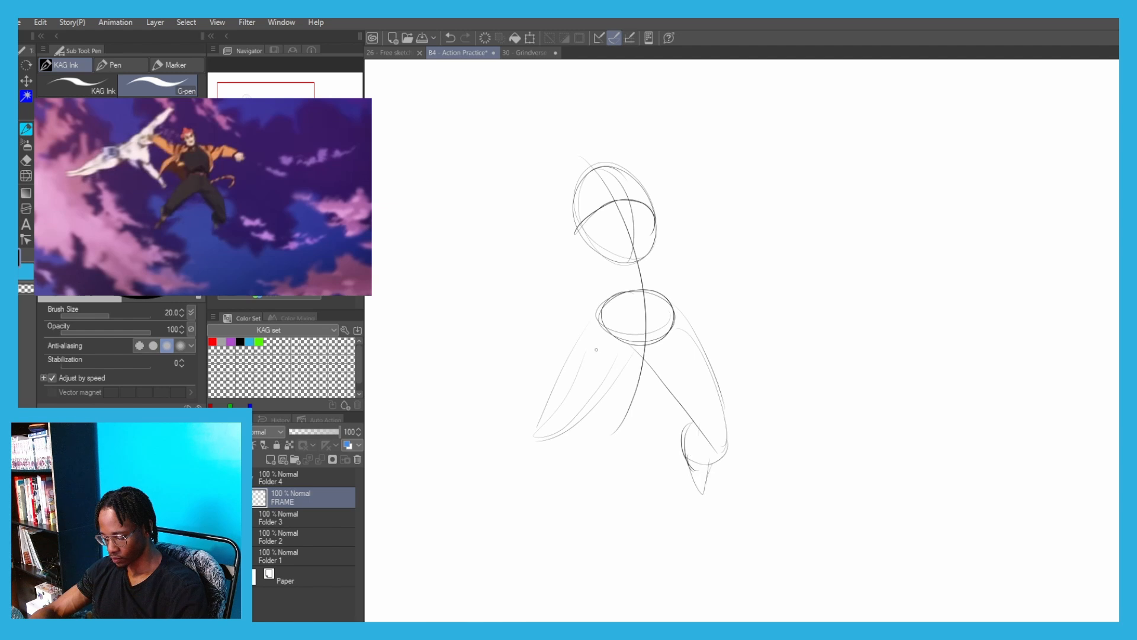
{"action": "left_click_drag", "start_coordinate": [578, 424], "coordinate": [537, 493]}
{"action": "key", "text": "ctrl+z"}
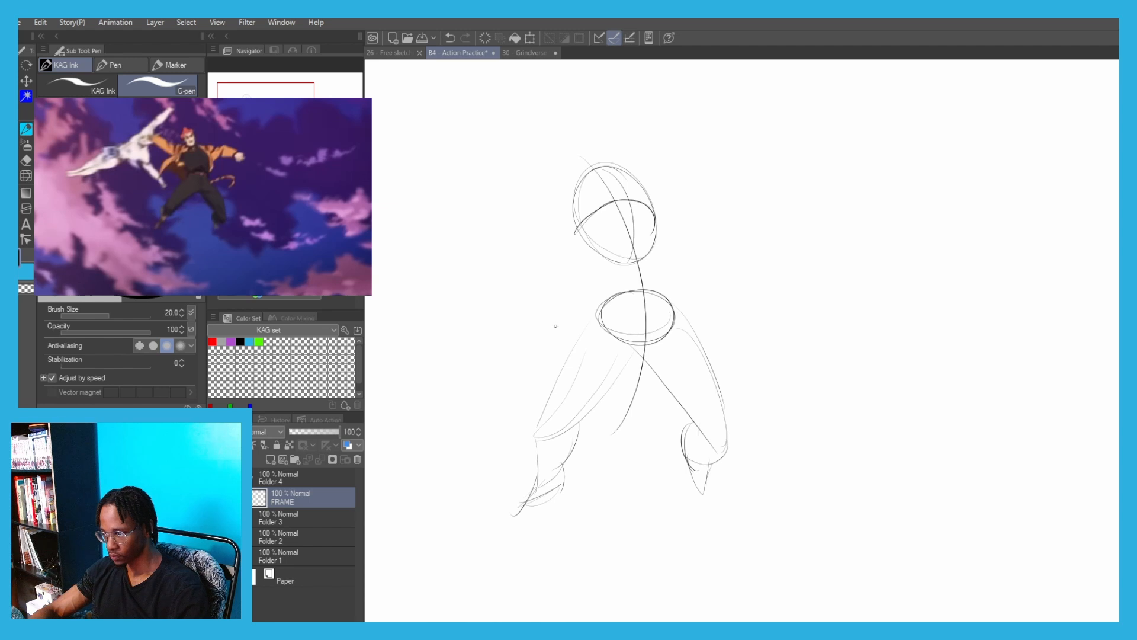
Draw a curved shoulder line across the upper ribcage with a small joint circle at each end
{"action": "mouse_move", "coordinate": [614, 307]}
{"action": "left_mouse_down"}
{"action": "mouse_move", "coordinate": [636, 376]}
{"action": "mouse_move", "coordinate": [611, 397]}
{"action": "left_mouse_up"}
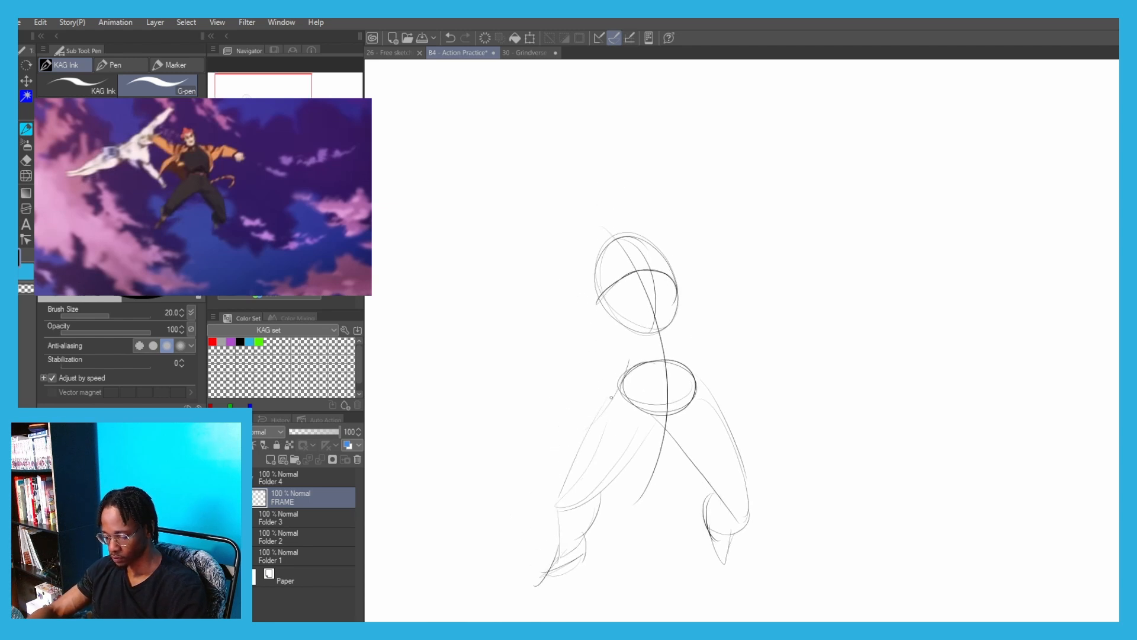
{"action": "mouse_move", "coordinate": [573, 259]}
{"action": "left_mouse_down"}
{"action": "mouse_move", "coordinate": [633, 246]}
{"action": "mouse_move", "coordinate": [683, 256]}
{"action": "left_mouse_up"}
{"action": "left_click_drag", "start_coordinate": [573, 260], "coordinate": [683, 252]}
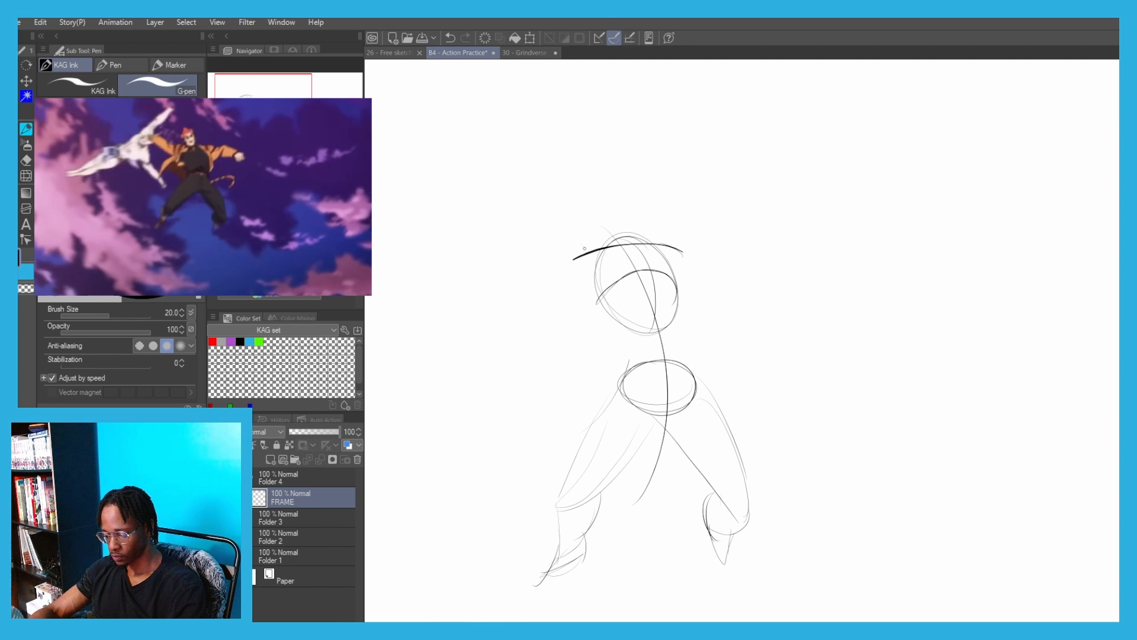
{"action": "mouse_move", "coordinate": [585, 249]}
{"action": "left_mouse_down"}
{"action": "mouse_move", "coordinate": [575, 255]}
{"action": "mouse_move", "coordinate": [592, 252]}
{"action": "mouse_move", "coordinate": [583, 246]}
{"action": "left_mouse_up"}
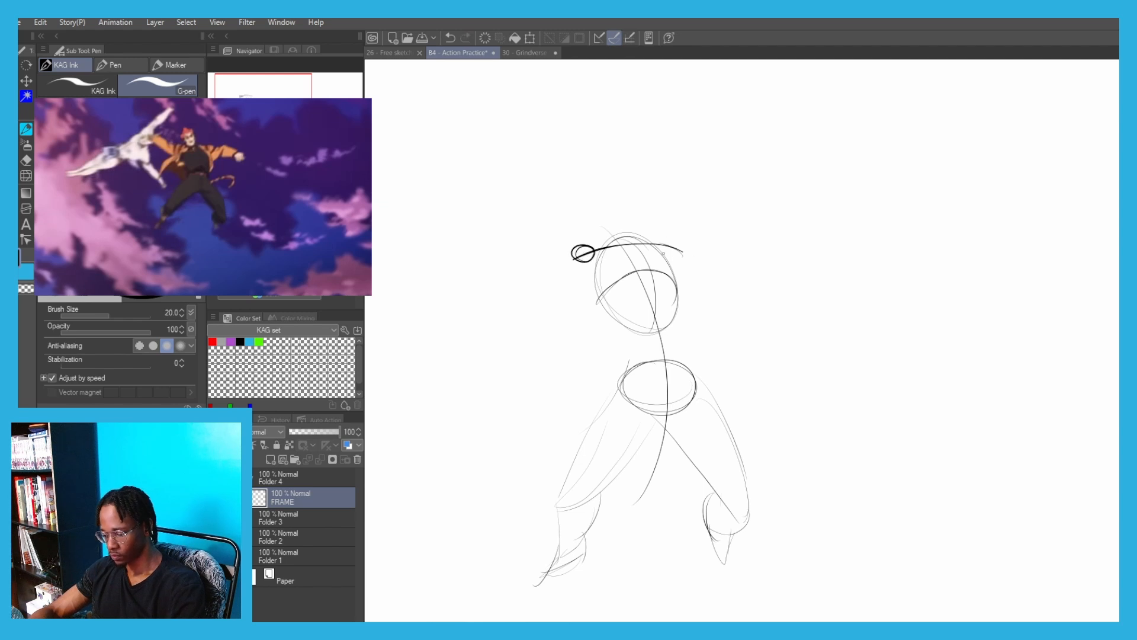
{"action": "mouse_move", "coordinate": [664, 254]}
{"action": "left_mouse_down"}
{"action": "mouse_move", "coordinate": [684, 247]}
{"action": "mouse_move", "coordinate": [673, 256]}
{"action": "left_mouse_up"}
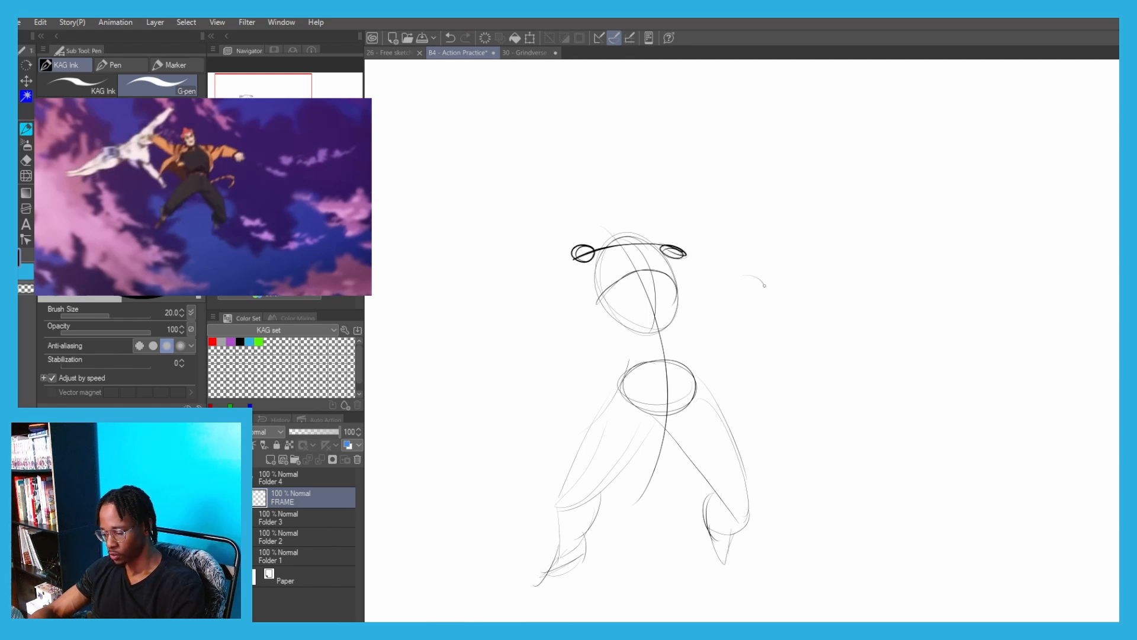
Draw the right arm sloping down from the shoulder, with an elbow oval and a larger circle for the fist
{"action": "left_click_drag", "start_coordinate": [764, 285], "coordinate": [748, 284]}
{"action": "left_click_drag", "start_coordinate": [684, 255], "coordinate": [747, 286]}
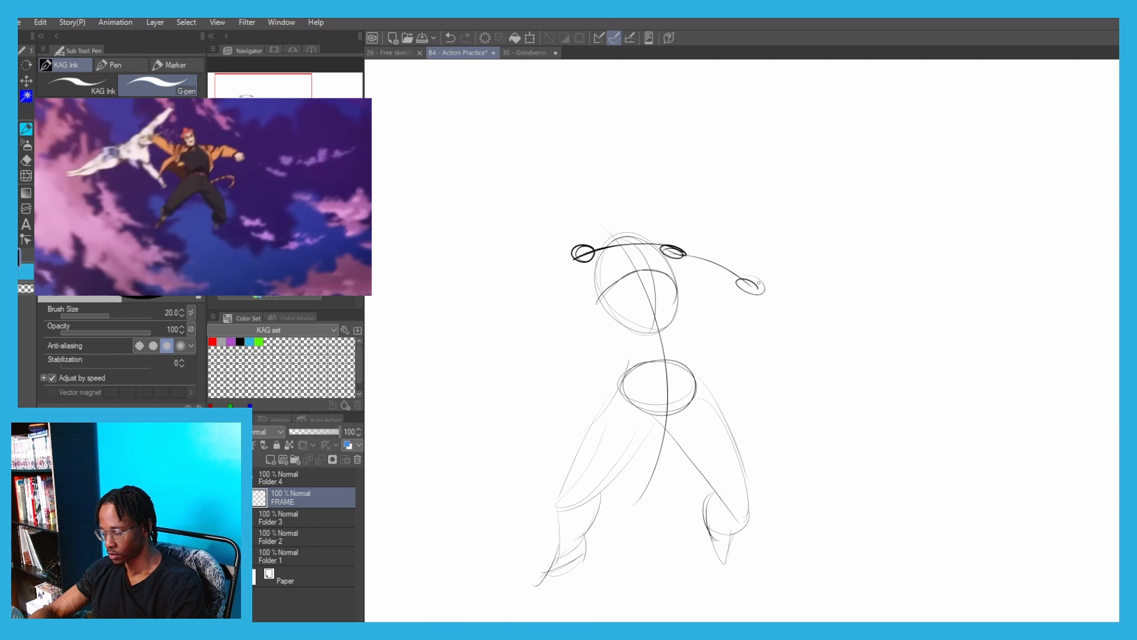
{"action": "key", "text": "ctrl+z"}
{"action": "left_click_drag", "start_coordinate": [758, 333], "coordinate": [793, 325]}
{"action": "left_click_drag", "start_coordinate": [700, 268], "coordinate": [779, 314]}
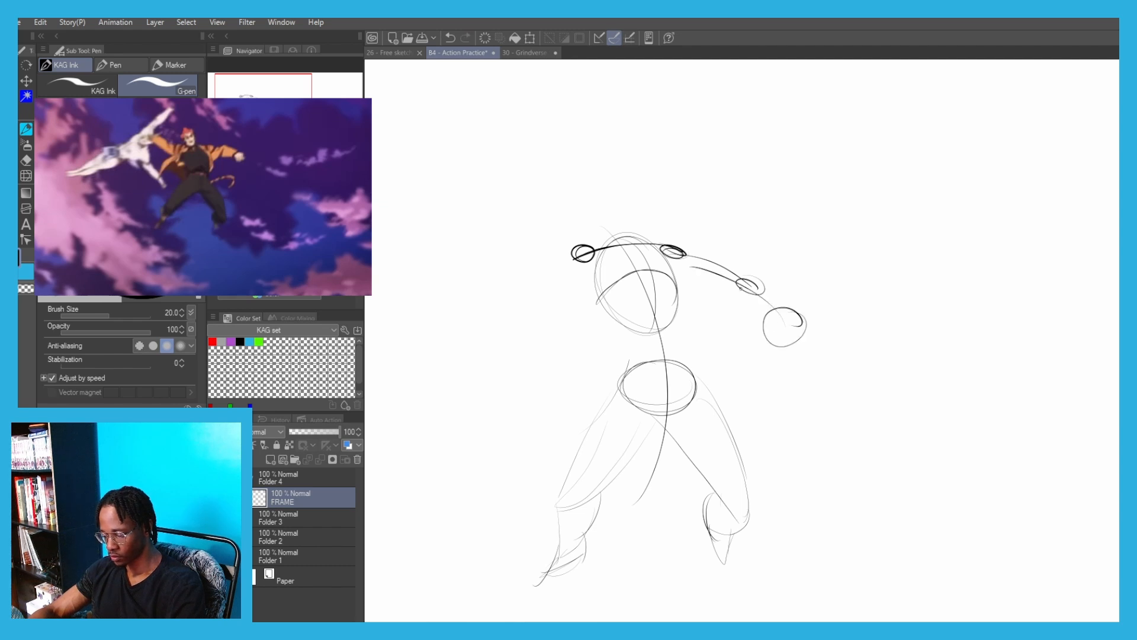
{"action": "key", "text": "ctrl+z"}
{"action": "left_click_drag", "start_coordinate": [686, 253], "coordinate": [777, 306]}
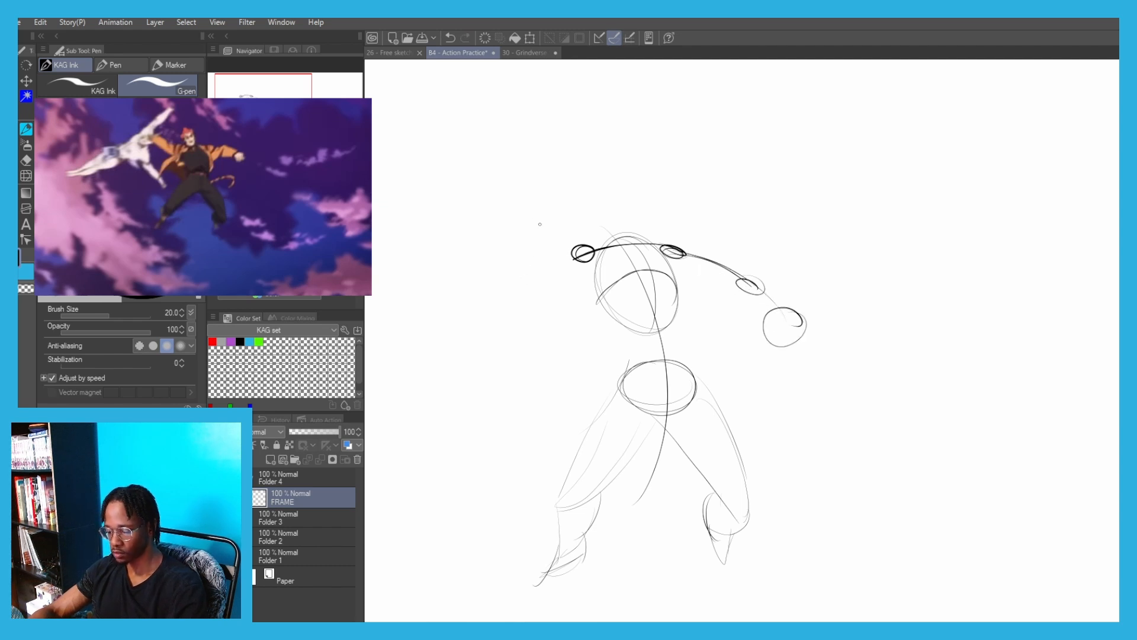
Draw the left arm reaching up and outward from the shoulder, with small ovals for the elbow and hand
{"action": "key", "text": "ctrl+z"}
{"action": "left_click_drag", "start_coordinate": [583, 255], "coordinate": [521, 209]}
{"action": "key", "text": "ctrl+z"}
{"action": "key", "text": "ctrl+z"}
{"action": "mouse_move", "coordinate": [572, 247]}
{"action": "left_mouse_down"}
{"action": "mouse_move", "coordinate": [519, 213]}
{"action": "mouse_move", "coordinate": [536, 210]}
{"action": "left_mouse_up"}
{"action": "key", "text": "ctrl+z"}
{"action": "key", "text": "ctrl+z"}
{"action": "key", "text": "ctrl+z"}
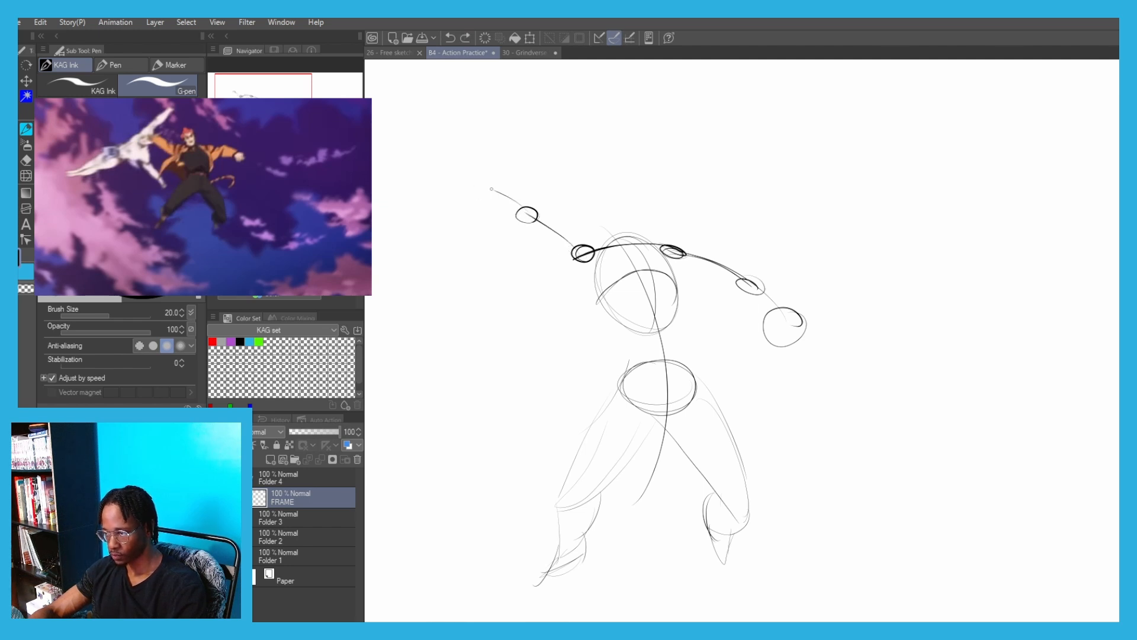
{"action": "left_click_drag", "start_coordinate": [491, 181], "coordinate": [485, 185]}
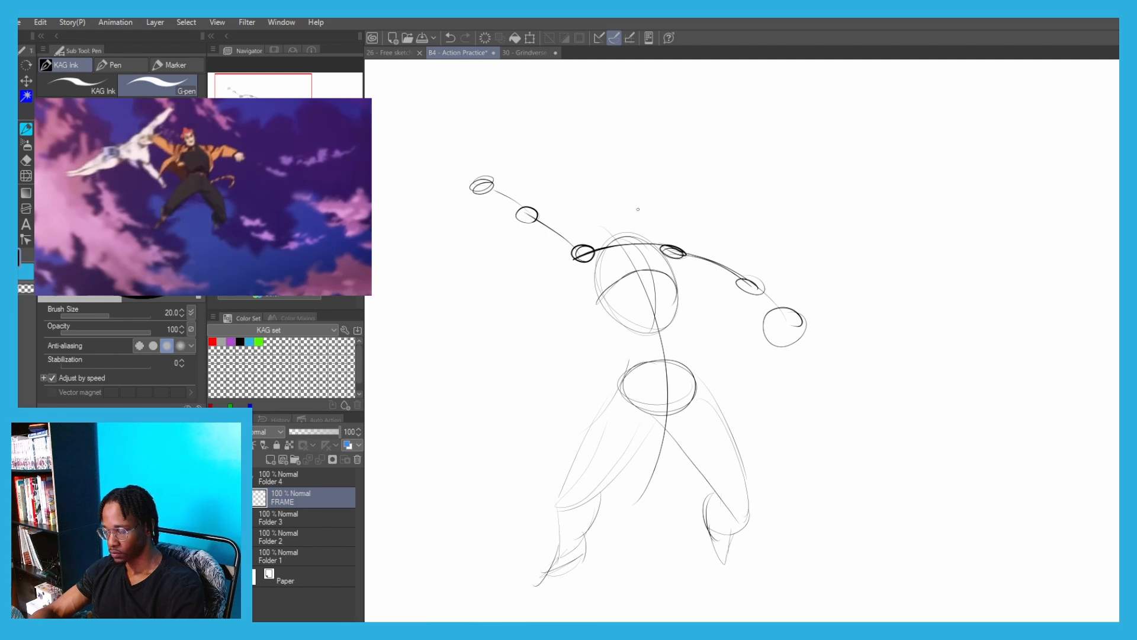
Draw a round head with curved face guidelines above the ribcage and connect it with a neck line
{"action": "left_click_drag", "start_coordinate": [628, 243], "coordinate": [600, 202]}
{"action": "key", "text": "ctrl+z"}
{"action": "mouse_move", "coordinate": [637, 263]}
{"action": "left_mouse_down"}
{"action": "mouse_move", "coordinate": [598, 211]}
{"action": "mouse_move", "coordinate": [609, 221]}
{"action": "left_mouse_up"}
{"action": "key", "text": "ctrl+z"}
{"action": "key", "text": "ctrl+z"}
{"action": "mouse_move", "coordinate": [587, 169]}
{"action": "left_mouse_down"}
{"action": "mouse_move", "coordinate": [574, 177]}
{"action": "mouse_move", "coordinate": [574, 204]}
{"action": "mouse_move", "coordinate": [585, 184]}
{"action": "left_mouse_up"}
{"action": "key", "text": "ctrl+z"}
{"action": "key", "text": "ctrl+z"}
{"action": "mouse_move", "coordinate": [602, 168]}
{"action": "left_mouse_down"}
{"action": "mouse_move", "coordinate": [617, 190]}
{"action": "mouse_move", "coordinate": [603, 170]}
{"action": "mouse_move", "coordinate": [557, 196]}
{"action": "mouse_move", "coordinate": [614, 172]}
{"action": "mouse_move", "coordinate": [560, 196]}
{"action": "mouse_move", "coordinate": [616, 178]}
{"action": "mouse_move", "coordinate": [595, 221]}
{"action": "mouse_move", "coordinate": [612, 165]}
{"action": "mouse_move", "coordinate": [563, 176]}
{"action": "mouse_move", "coordinate": [620, 185]}
{"action": "mouse_move", "coordinate": [603, 214]}
{"action": "left_mouse_up"}
{"action": "key", "text": "ctrl+z"}
{"action": "key", "text": "ctrl+z"}
{"action": "key", "text": "ctrl+z"}
{"action": "key", "text": "ctrl+z"}
{"action": "key", "text": "ctrl+z"}
{"action": "key", "text": "ctrl+z"}
Lasso the left arm and rotate it counterclockwise so it reaches out closer to horizontal
{"action": "key", "text": "m"}
{"action": "left_click_drag", "start_coordinate": [534, 200], "coordinate": [575, 234]}
{"action": "left_click", "coordinate": [565, 293]}
{"action": "left_click_drag", "start_coordinate": [471, 155], "coordinate": [442, 174]}
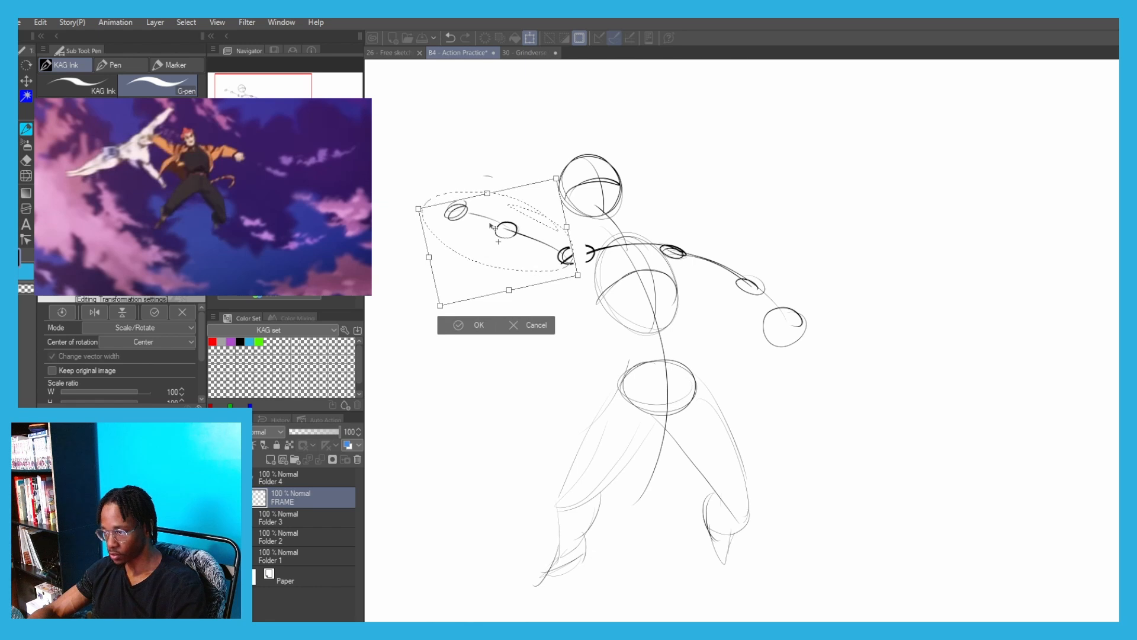
{"action": "left_click", "coordinate": [445, 330]}
{"action": "left_click", "coordinate": [398, 306]}
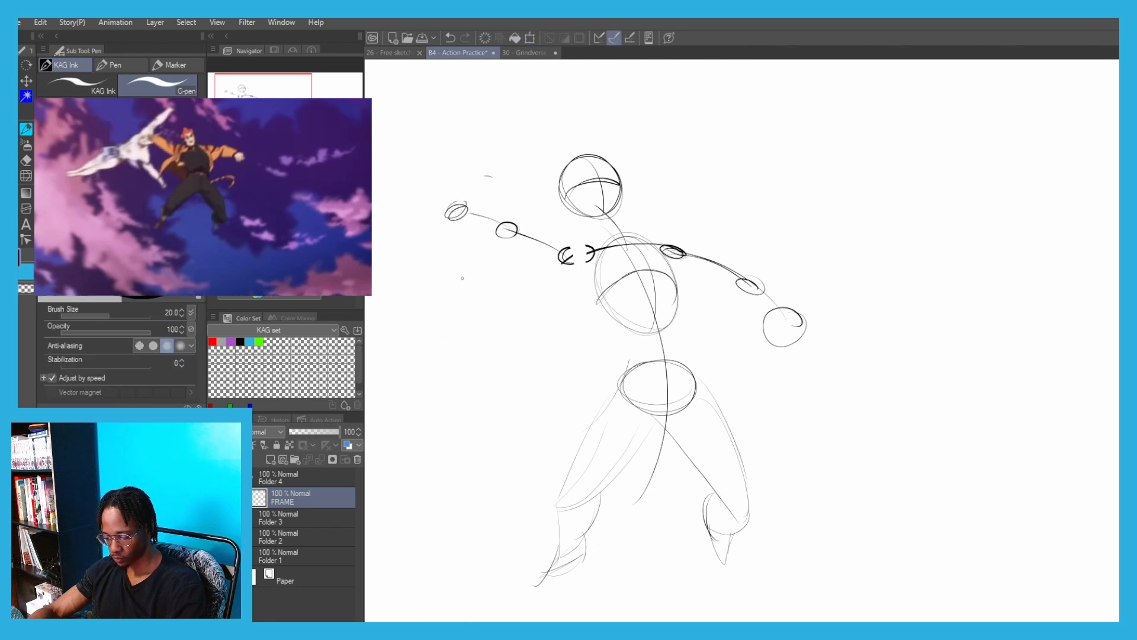
Outline the volume of the right shoulder, upper arm and forearm around the arm line
{"action": "mouse_move", "coordinate": [582, 251]}
{"action": "left_mouse_down"}
{"action": "mouse_move", "coordinate": [643, 234]}
{"action": "mouse_move", "coordinate": [705, 260]}
{"action": "mouse_move", "coordinate": [669, 264]}
{"action": "mouse_move", "coordinate": [710, 257]}
{"action": "mouse_move", "coordinate": [659, 262]}
{"action": "mouse_move", "coordinate": [761, 284]}
{"action": "left_mouse_up"}
{"action": "key", "text": "ctrl+z"}
{"action": "mouse_move", "coordinate": [669, 260]}
{"action": "left_mouse_down"}
{"action": "mouse_move", "coordinate": [750, 287]}
{"action": "mouse_move", "coordinate": [769, 319]}
{"action": "left_mouse_up"}
{"action": "left_click_drag", "start_coordinate": [753, 280], "coordinate": [782, 313]}
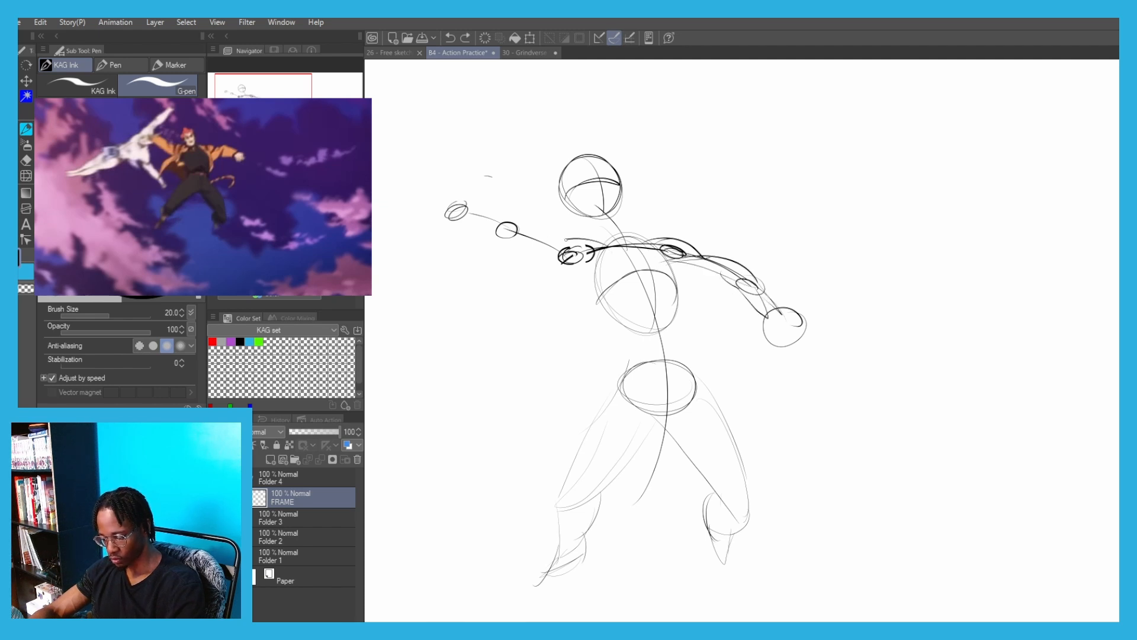
Outline the volume of the left shoulder, upper arm and forearm around the arm line
{"action": "left_click_drag", "start_coordinate": [567, 239], "coordinate": [550, 252]}
{"action": "left_click_drag", "start_coordinate": [561, 260], "coordinate": [604, 270]}
{"action": "key", "text": "ctrl+z"}
{"action": "mouse_move", "coordinate": [521, 232]}
{"action": "left_mouse_down"}
{"action": "mouse_move", "coordinate": [609, 272]}
{"action": "mouse_move", "coordinate": [492, 228]}
{"action": "mouse_move", "coordinate": [515, 218]}
{"action": "mouse_move", "coordinate": [490, 227]}
{"action": "left_mouse_up"}
{"action": "key", "text": "ctrl+z"}
Scale the whole figure sketch down to 92% and shift it slightly to the right on the page
{"action": "scroll", "coordinate": [438, 129], "scroll_direction": "down", "scroll_amount": 2}
{"action": "mouse_move", "coordinate": [473, 177]}
{"action": "left_mouse_down"}
{"action": "mouse_move", "coordinate": [546, 145]}
{"action": "mouse_move", "coordinate": [616, 198]}
{"action": "left_mouse_up"}
{"action": "key", "text": "ctrl+t"}
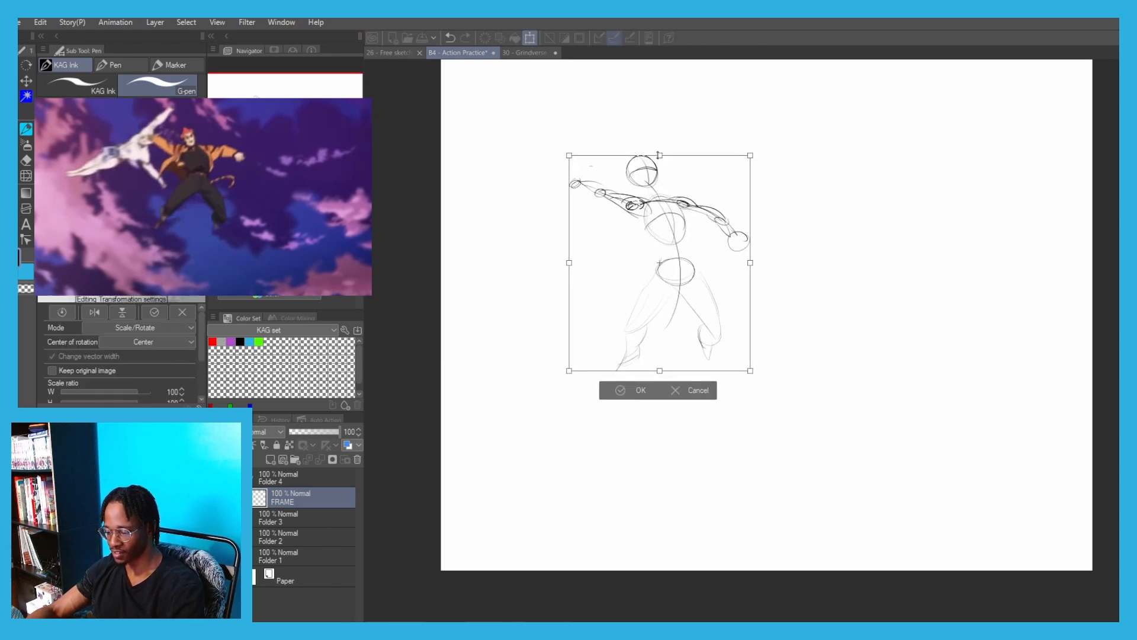
{"action": "left_click_drag", "start_coordinate": [659, 155], "coordinate": [660, 173]}
{"action": "left_click_drag", "start_coordinate": [599, 196], "coordinate": [629, 187]}
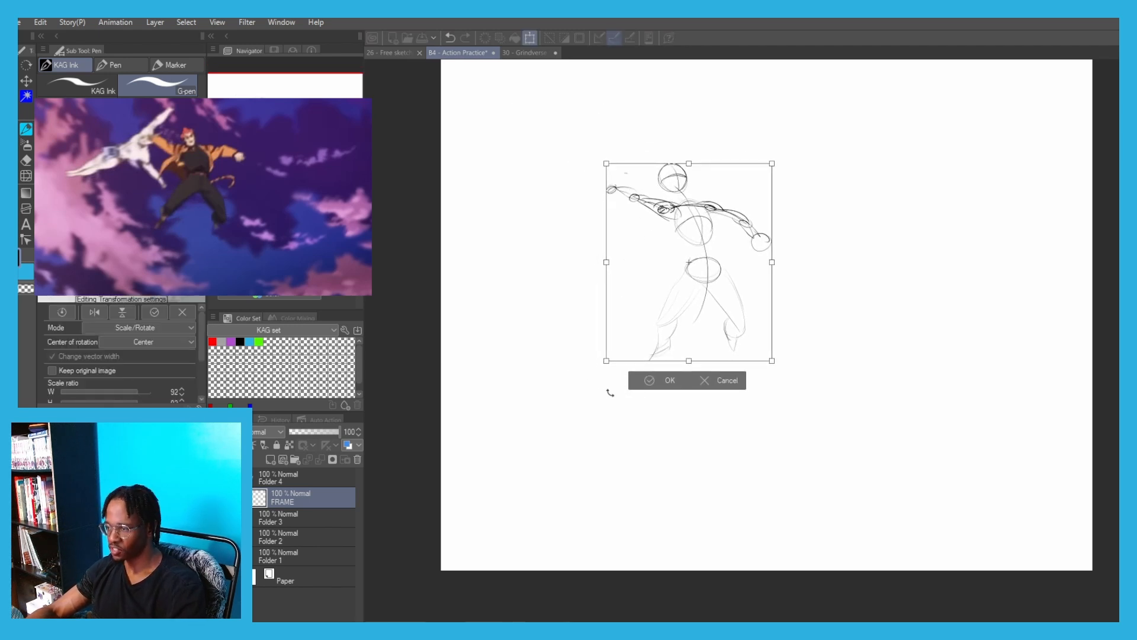
{"action": "left_click", "coordinate": [645, 381]}
{"action": "scroll", "coordinate": [675, 287], "scroll_direction": "up", "scroll_amount": 2}
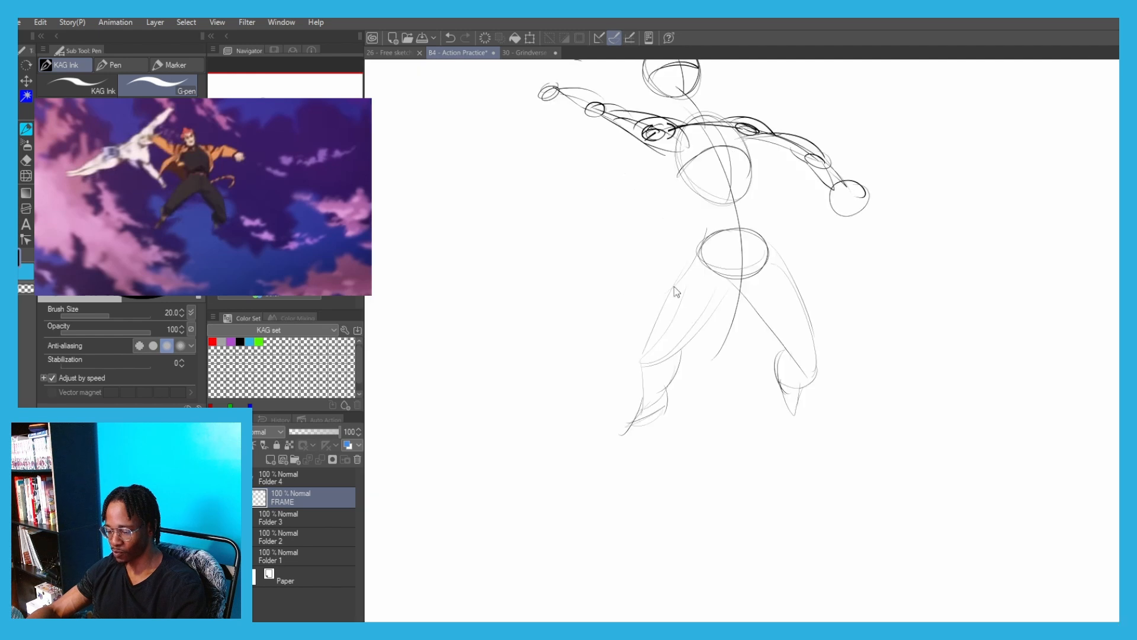
Lasso the left leg, rotate it outward and realign it with the pelvis, then clear the selection
{"action": "key", "text": "m"}
{"action": "mouse_move", "coordinate": [675, 403]}
{"action": "left_mouse_down"}
{"action": "mouse_move", "coordinate": [660, 264]}
{"action": "mouse_move", "coordinate": [708, 359]}
{"action": "left_mouse_up"}
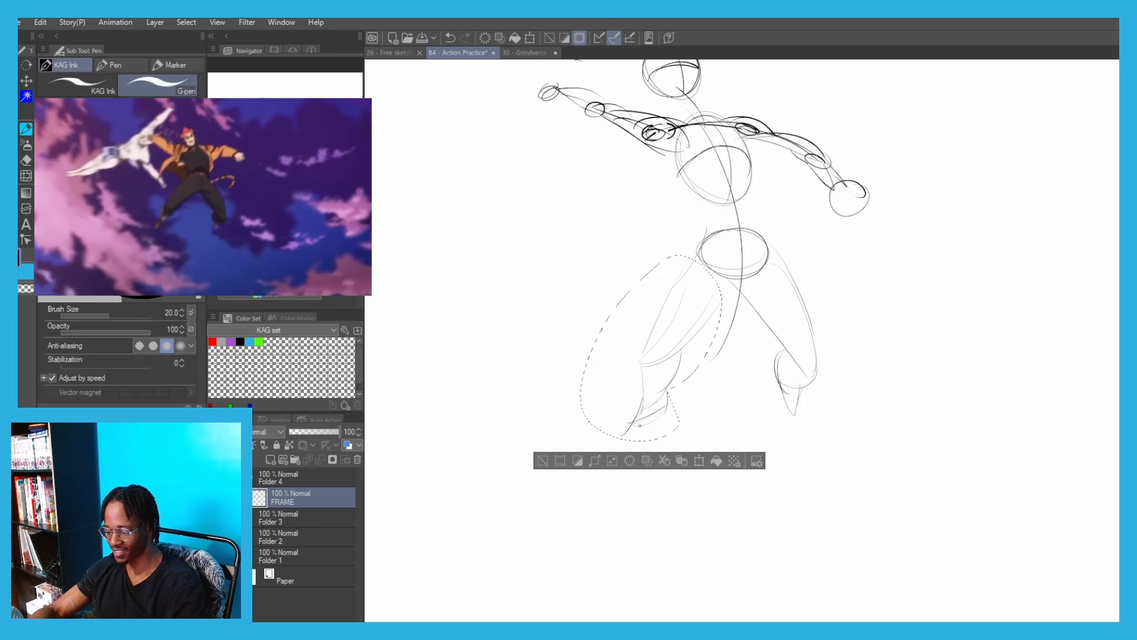
{"action": "left_click", "coordinate": [697, 468]}
{"action": "left_click_drag", "start_coordinate": [545, 271], "coordinate": [560, 253]}
{"action": "left_click_drag", "start_coordinate": [660, 351], "coordinate": [646, 340]}
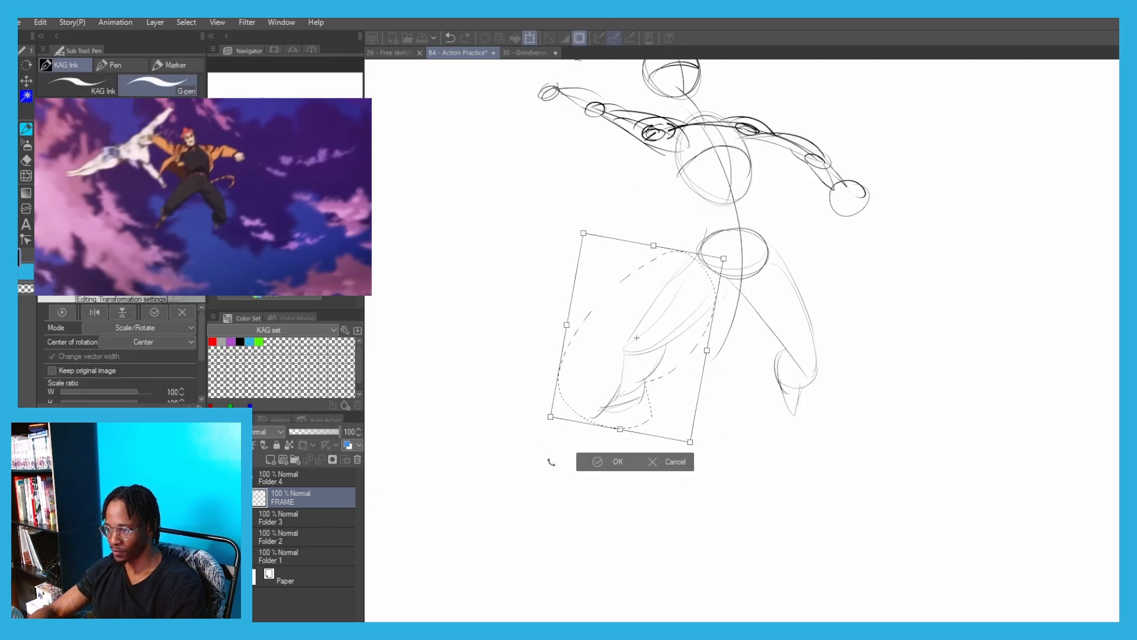
{"action": "key", "text": "Return"}
{"action": "key", "text": "ctrl+d"}
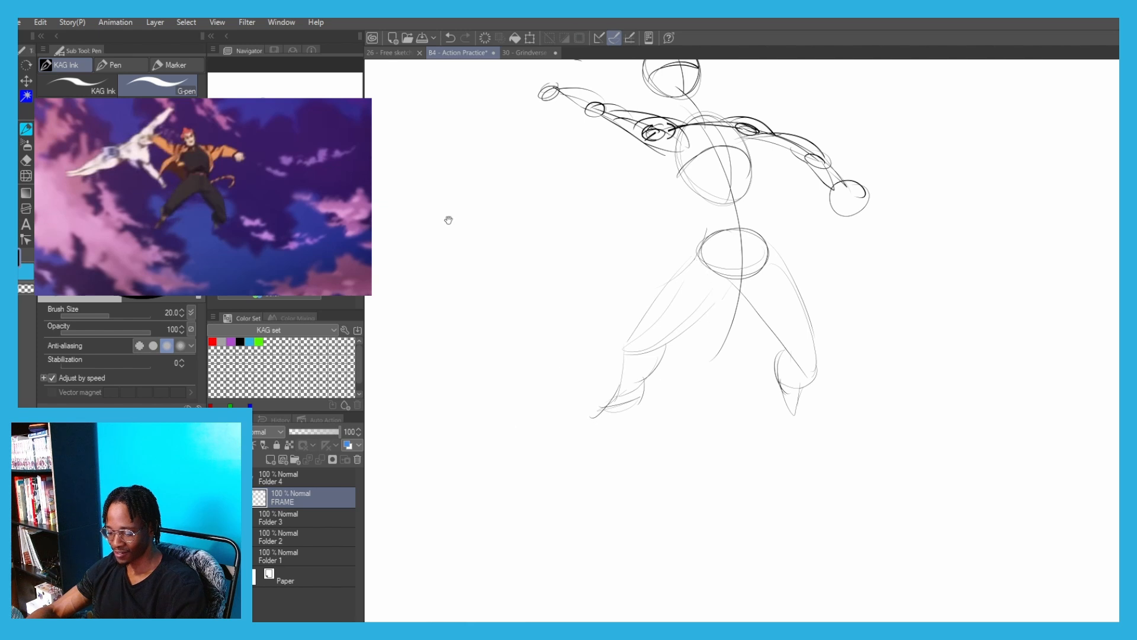
Start the second figure with an oval beside the outstretched left hand and a long, gently curved body line sloping away from it
{"action": "left_click_drag", "start_coordinate": [448, 221], "coordinate": [546, 329]}
{"action": "left_click_drag", "start_coordinate": [481, 183], "coordinate": [583, 255]}
{"action": "left_click_drag", "start_coordinate": [689, 249], "coordinate": [716, 229]}
{"action": "left_click_drag", "start_coordinate": [735, 267], "coordinate": [540, 351]}
{"action": "key", "text": "ctrl+z"}
{"action": "key", "text": "ctrl+z"}
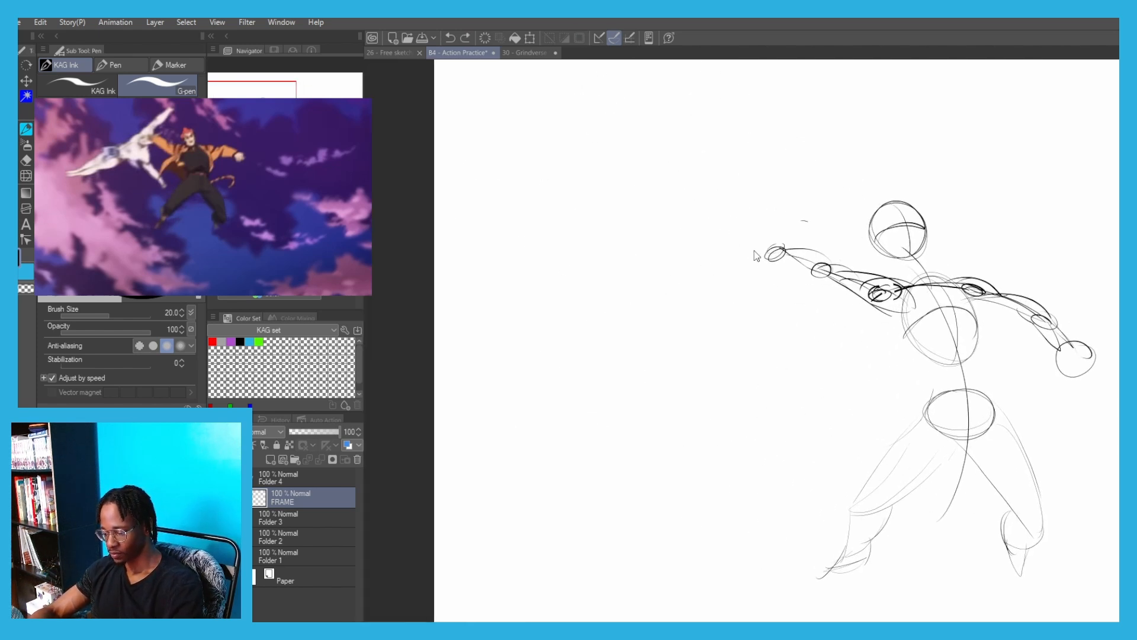
{"action": "mouse_move", "coordinate": [725, 260]}
{"action": "left_mouse_down"}
{"action": "mouse_move", "coordinate": [708, 274]}
{"action": "mouse_move", "coordinate": [764, 255]}
{"action": "mouse_move", "coordinate": [559, 359]}
{"action": "left_mouse_up"}
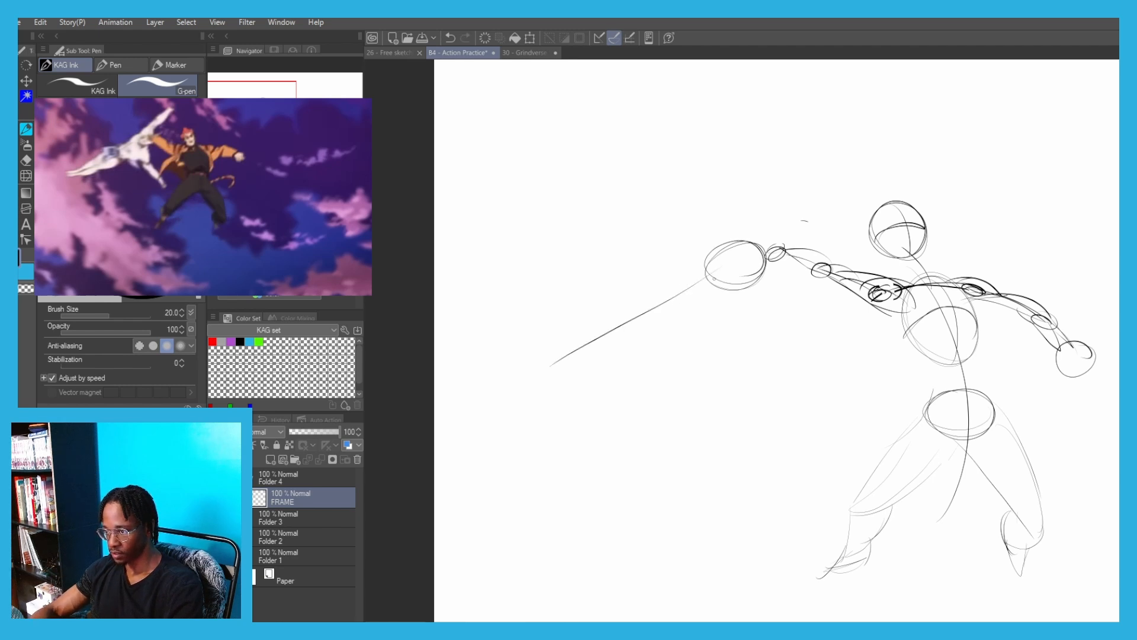
{"action": "key", "text": "ctrl+z"}
{"action": "mouse_move", "coordinate": [707, 276]}
{"action": "left_mouse_down"}
{"action": "mouse_move", "coordinate": [526, 350]}
{"action": "mouse_move", "coordinate": [499, 348]}
{"action": "left_mouse_up"}
{"action": "key", "text": "ctrl+z"}
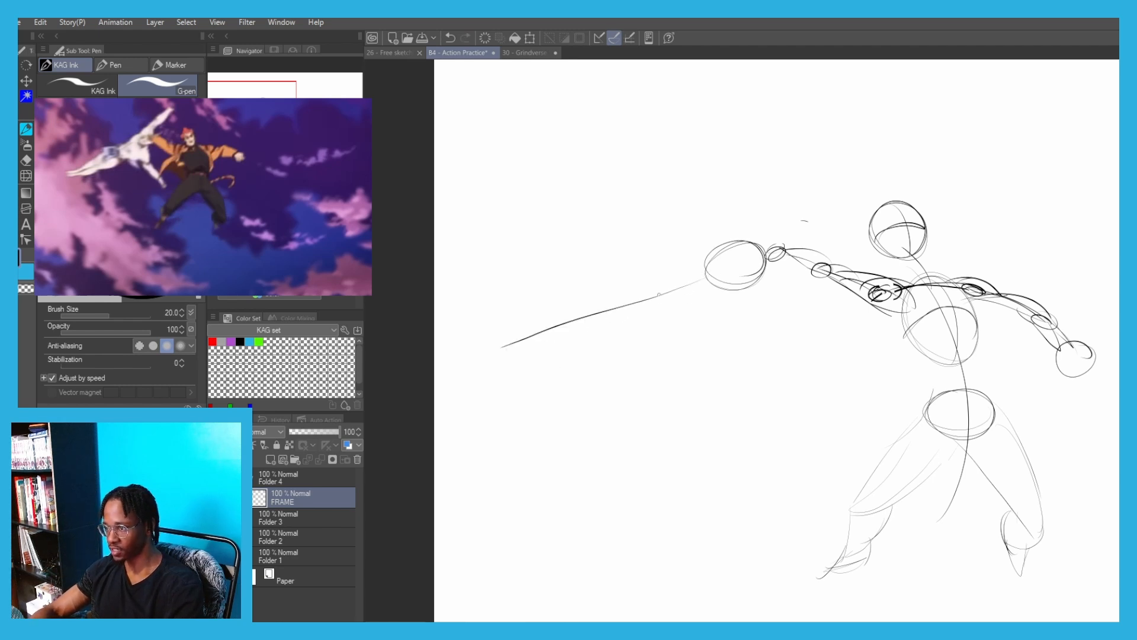
{"action": "left_click_drag", "start_coordinate": [716, 243], "coordinate": [679, 207]}
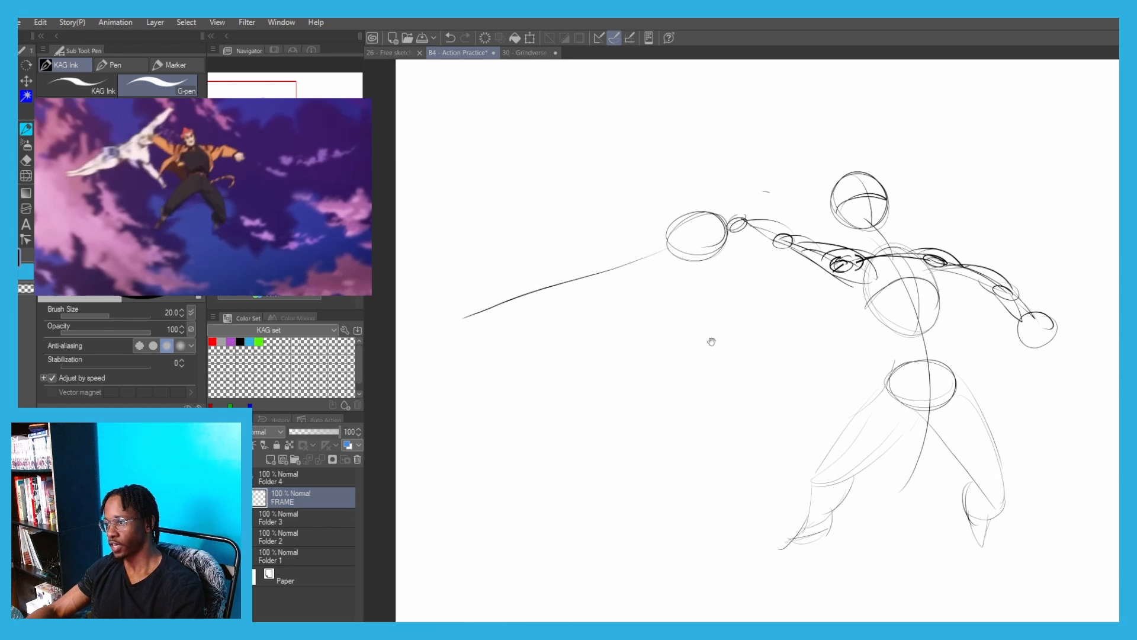
Lasso the first figure's left foot, move it down and outward, clear the selection and redraw the lower leg between knee and foot
{"action": "mouse_move", "coordinate": [828, 547]}
{"action": "left_mouse_down"}
{"action": "mouse_move", "coordinate": [806, 468]}
{"action": "mouse_move", "coordinate": [816, 446]}
{"action": "left_mouse_up"}
{"action": "key", "text": "m"}
{"action": "key", "text": "ctrl+t"}
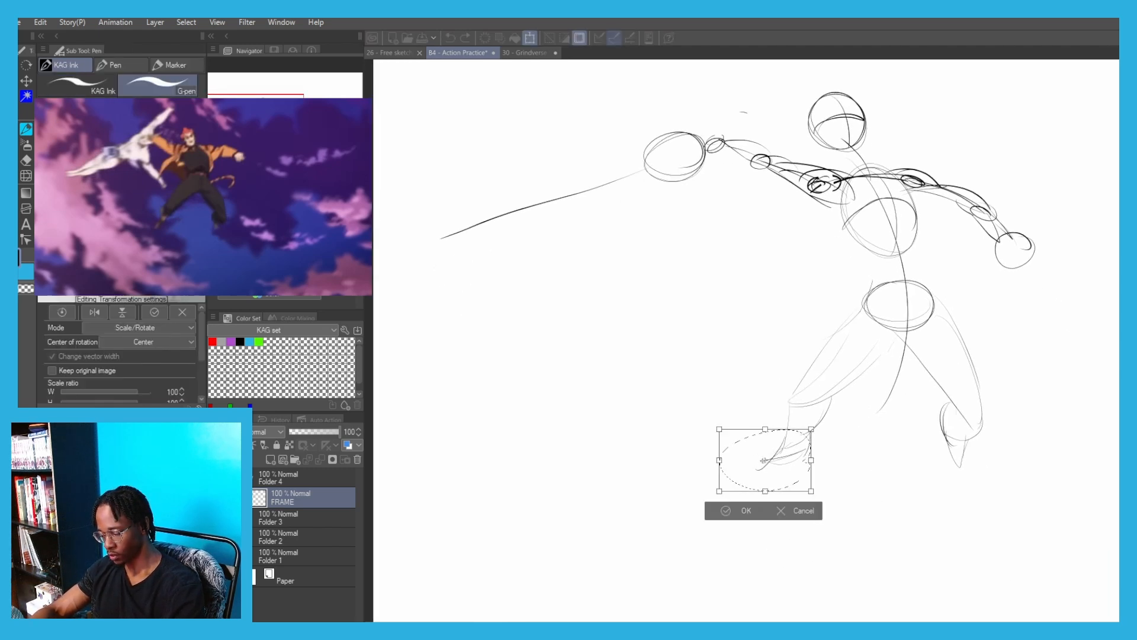
{"action": "left_click_drag", "start_coordinate": [744, 461], "coordinate": [731, 490]}
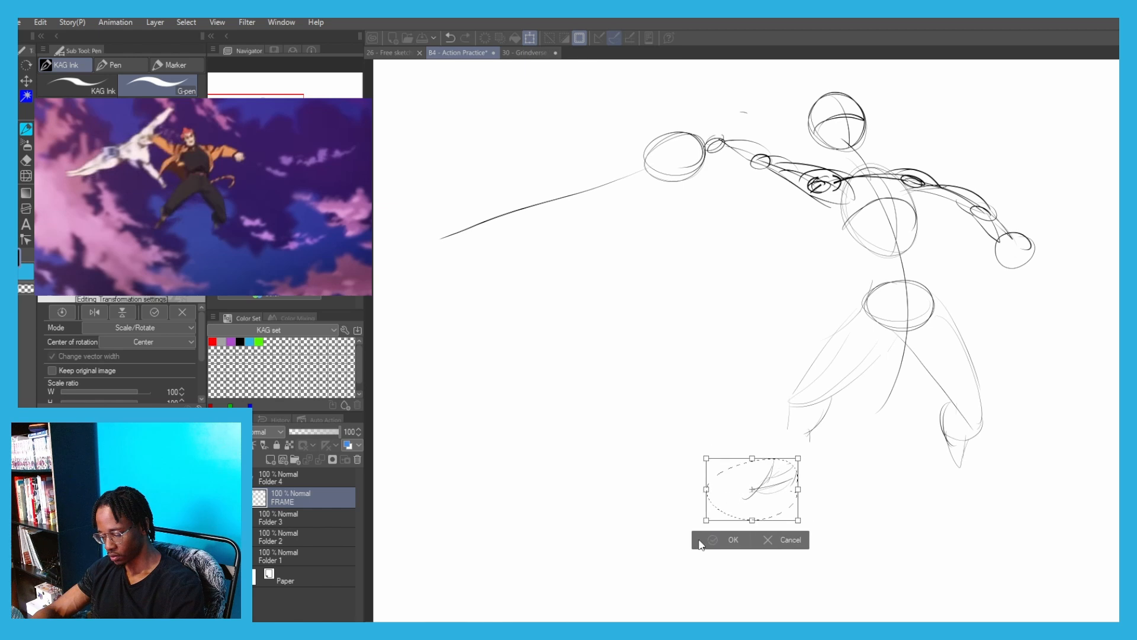
{"action": "left_click", "coordinate": [701, 541]}
{"action": "left_click", "coordinate": [649, 538]}
{"action": "mouse_move", "coordinate": [818, 409]}
{"action": "left_mouse_down"}
{"action": "mouse_move", "coordinate": [763, 466]}
{"action": "mouse_move", "coordinate": [790, 424]}
{"action": "left_mouse_up"}
{"action": "key", "text": "ctrl+z"}
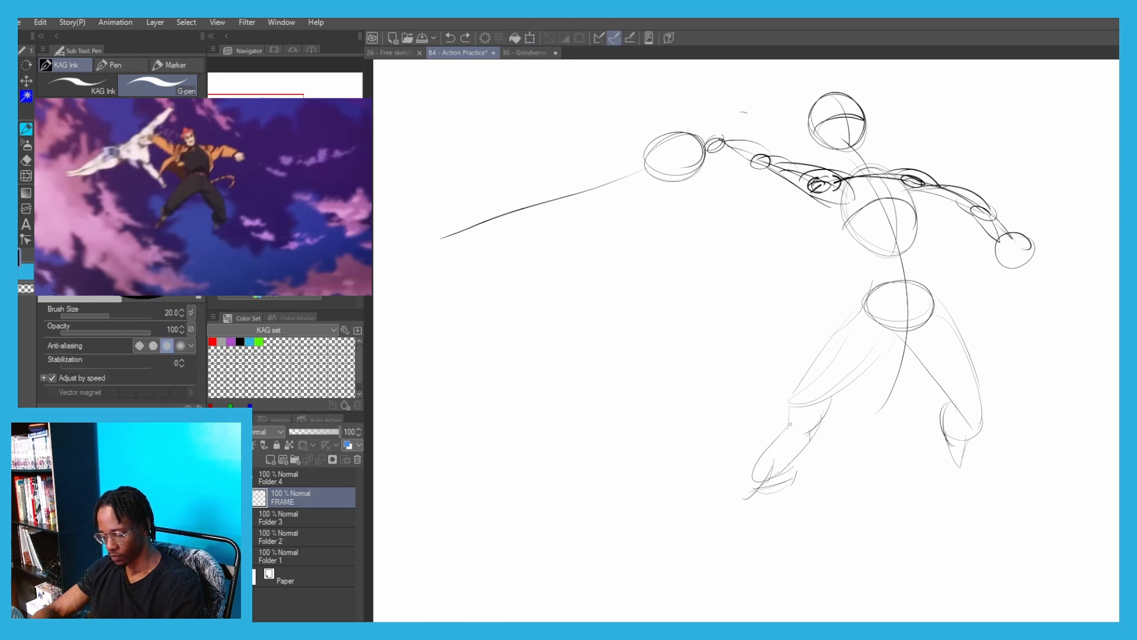
{"action": "left_click_drag", "start_coordinate": [866, 125], "coordinate": [901, 354]}
{"action": "key", "text": "ctrl+z"}
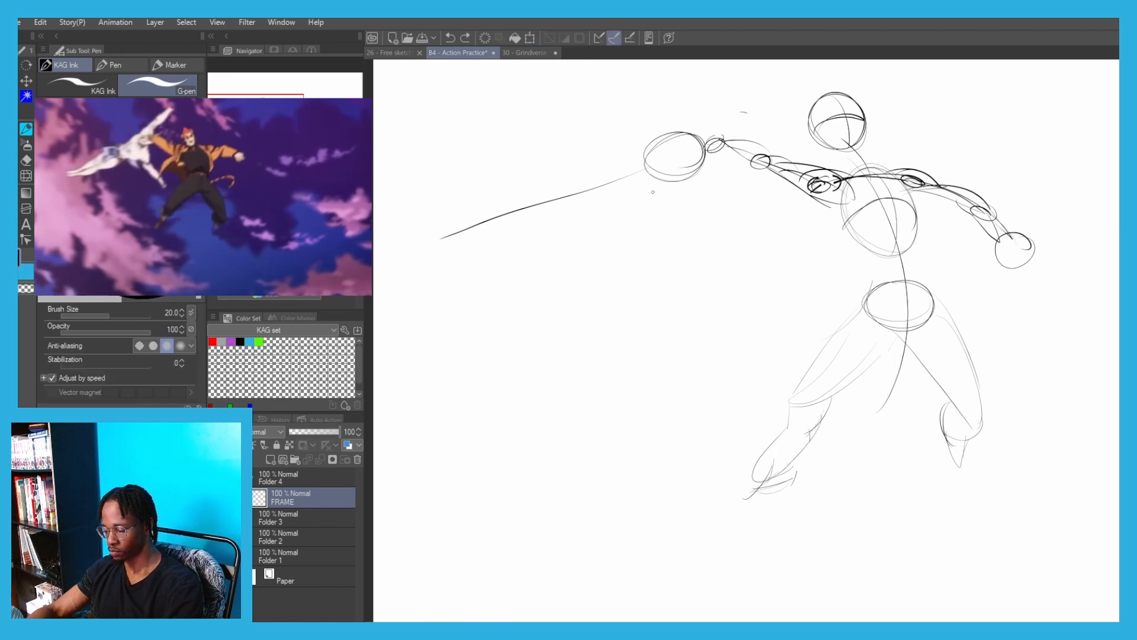
{"action": "left_click_drag", "start_coordinate": [810, 379], "coordinate": [787, 484]}
{"action": "left_click_drag", "start_coordinate": [844, 338], "coordinate": [853, 409]}
{"action": "key", "text": "ctrl+z"}
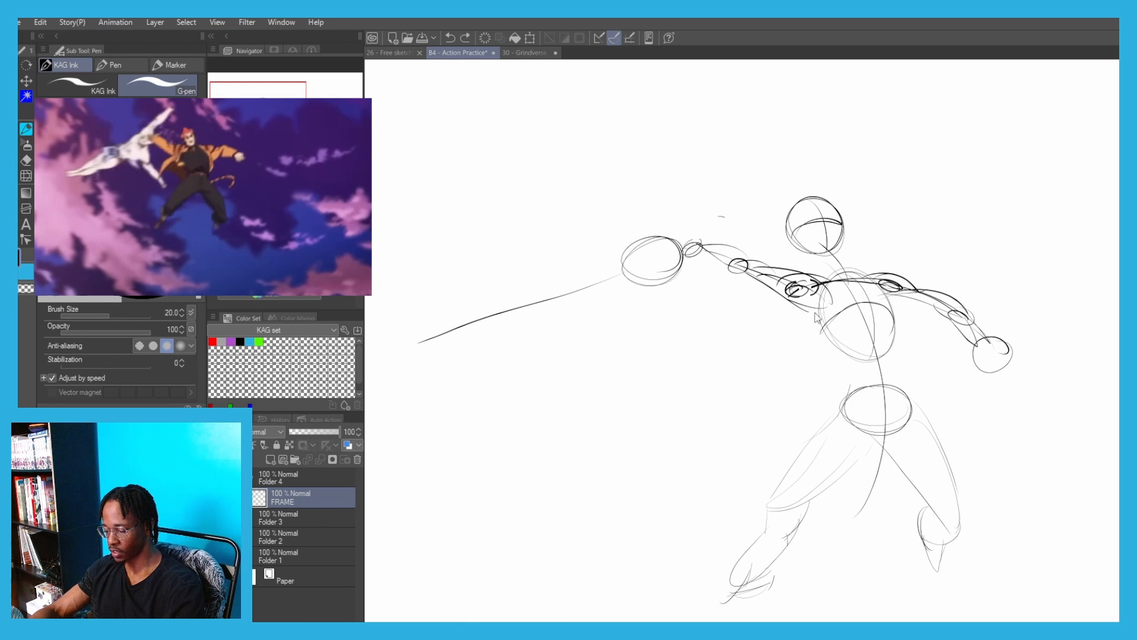
{"action": "key", "text": "ctrl+z"}
{"action": "left_click_drag", "start_coordinate": [809, 301], "coordinate": [872, 386]}
{"action": "key", "text": "ctrl+z"}
Draw curved waist contours on both sides of the first figure, joining the ribcage to the pelvis, with abdomen guide lines between them
{"action": "mouse_move", "coordinate": [821, 348]}
{"action": "left_mouse_down"}
{"action": "mouse_move", "coordinate": [852, 434]}
{"action": "mouse_move", "coordinate": [819, 438]}
{"action": "left_mouse_up"}
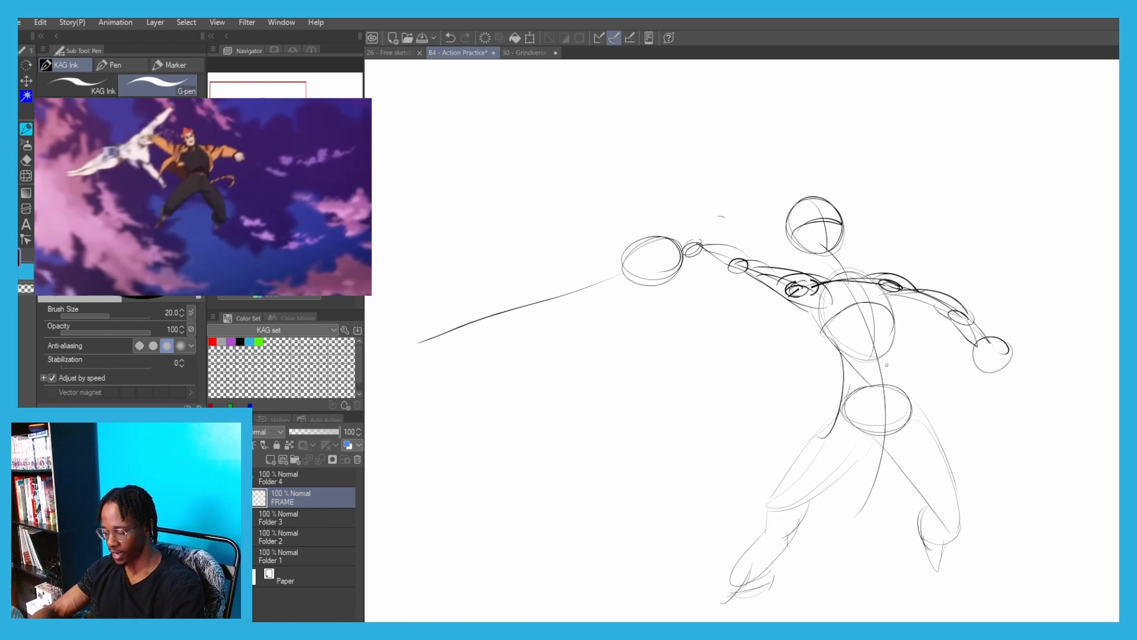
{"action": "key", "text": "ctrl+z"}
{"action": "left_click_drag", "start_coordinate": [882, 319], "coordinate": [905, 415]}
{"action": "left_click_drag", "start_coordinate": [910, 400], "coordinate": [868, 459]}
{"action": "left_click_drag", "start_coordinate": [843, 375], "coordinate": [878, 400]}
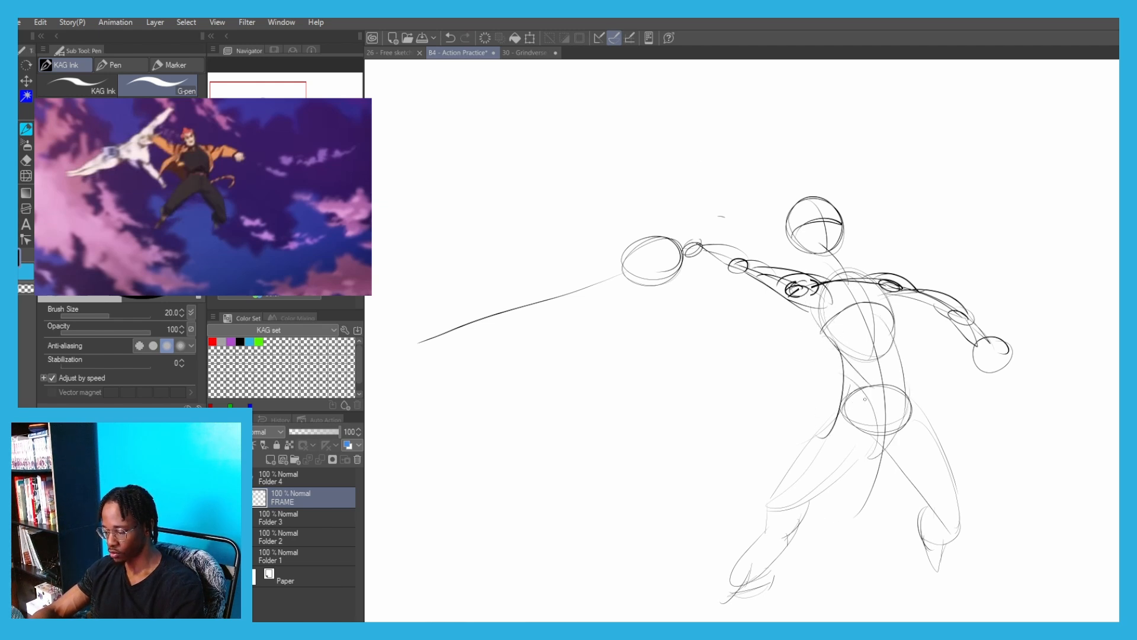
Draw a long sweeping line of action from high above the first figure's head down through the torso to between the legs
{"action": "left_click_drag", "start_coordinate": [780, 162], "coordinate": [882, 477]}
{"action": "key", "text": "ctrl+z"}
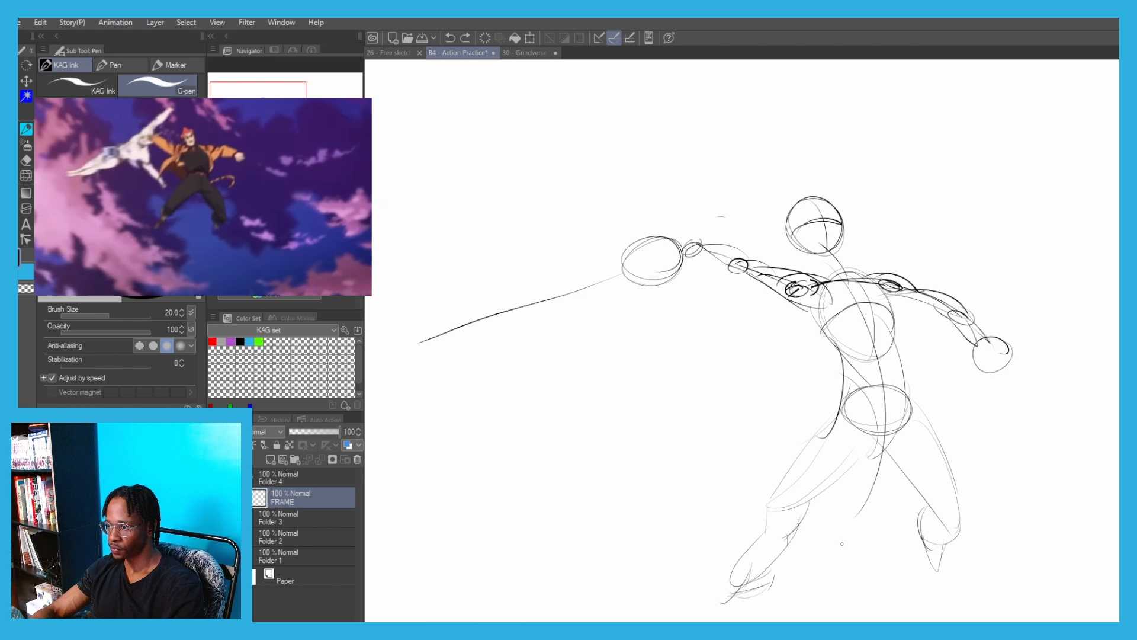
{"action": "left_click_drag", "start_coordinate": [662, 305], "coordinate": [632, 282]}
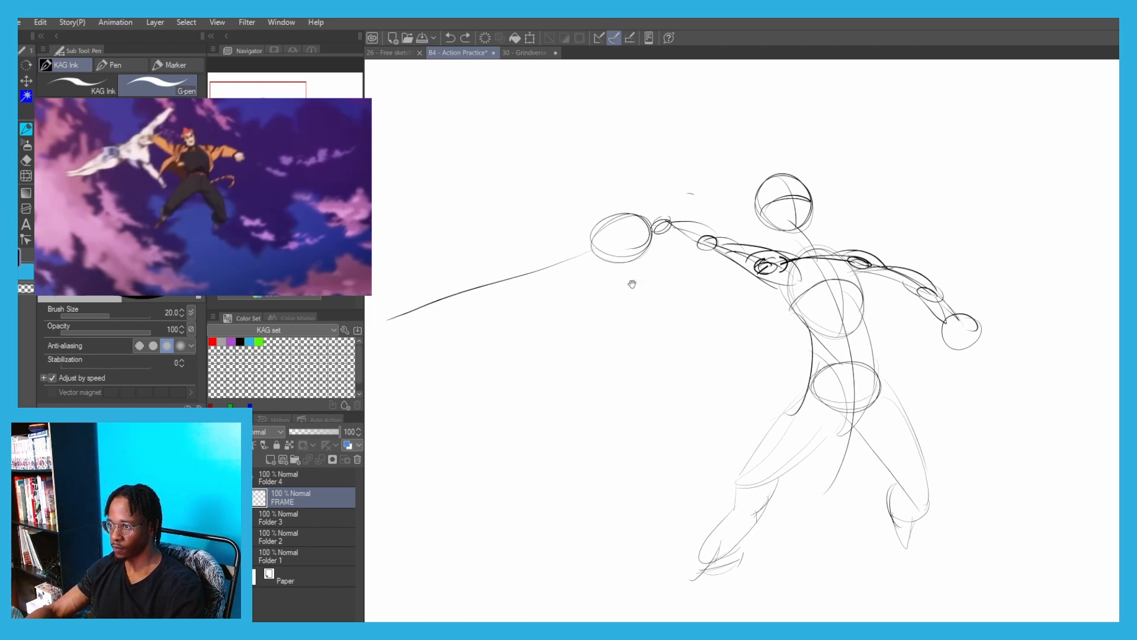
{"action": "mouse_move", "coordinate": [806, 542]}
{"action": "left_mouse_down"}
{"action": "mouse_move", "coordinate": [846, 415]}
{"action": "mouse_move", "coordinate": [646, 81]}
{"action": "left_mouse_up"}
{"action": "left_click_drag", "start_coordinate": [418, 317], "coordinate": [894, 196]}
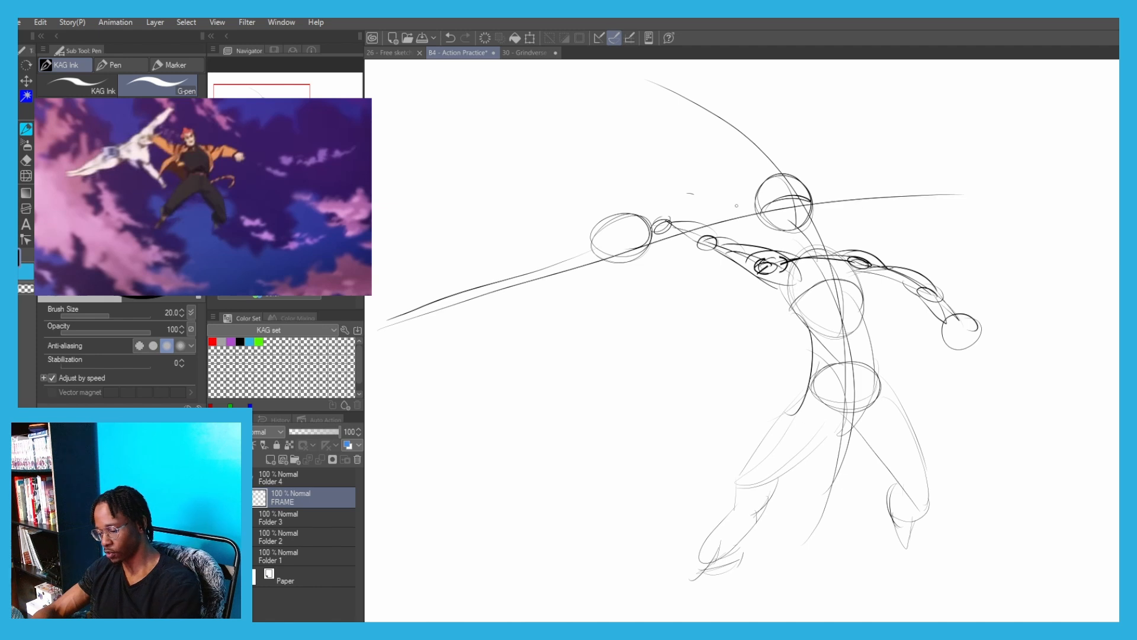
{"action": "key", "text": "ctrl+z"}
{"action": "left_click_drag", "start_coordinate": [392, 318], "coordinate": [863, 152]}
{"action": "mouse_move", "coordinate": [529, 227]}
{"action": "left_mouse_down"}
{"action": "mouse_move", "coordinate": [578, 219]}
{"action": "mouse_move", "coordinate": [642, 242]}
{"action": "left_mouse_up"}
{"action": "key", "text": "ctrl+z"}
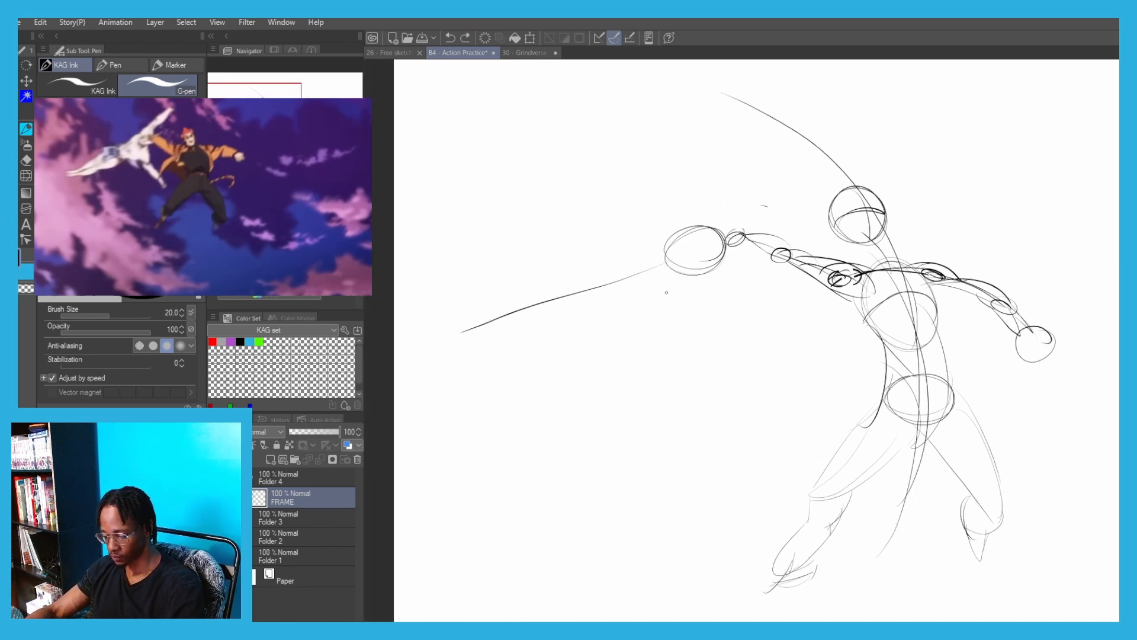
Outline the second figure's torso around its body line and extend its lower arm diagonally downward to a tapered hand
{"action": "mouse_move", "coordinate": [667, 320]}
{"action": "left_mouse_down"}
{"action": "mouse_move", "coordinate": [572, 315]}
{"action": "mouse_move", "coordinate": [601, 304]}
{"action": "mouse_move", "coordinate": [546, 309]}
{"action": "mouse_move", "coordinate": [618, 219]}
{"action": "left_mouse_up"}
{"action": "key", "text": "ctrl+z"}
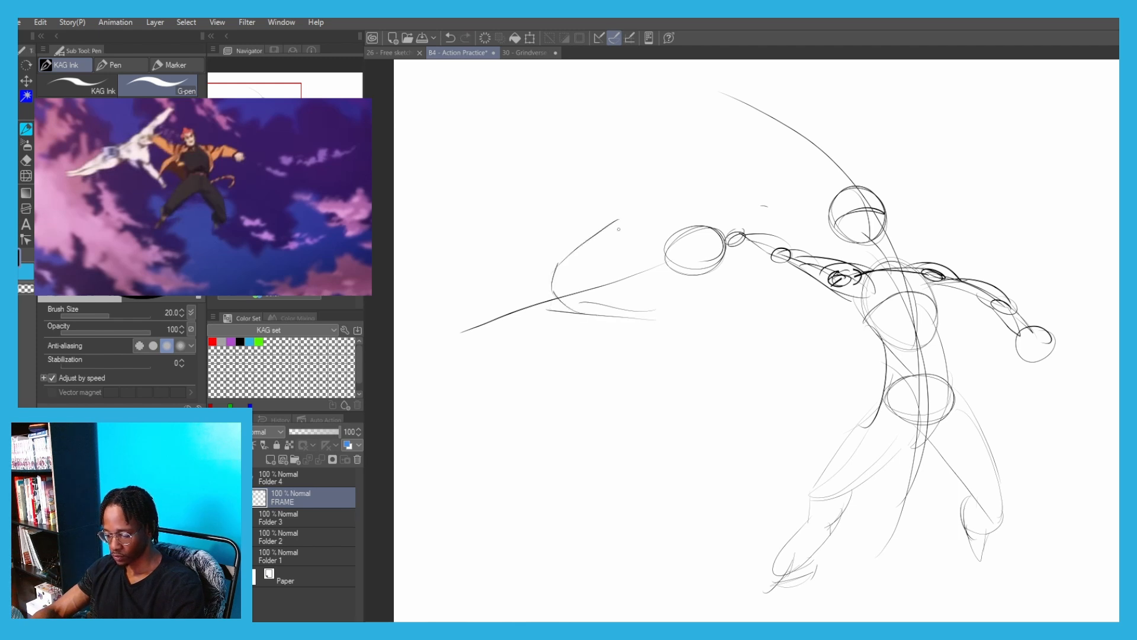
{"action": "mouse_move", "coordinate": [678, 285]}
{"action": "left_mouse_down"}
{"action": "mouse_move", "coordinate": [622, 300]}
{"action": "mouse_move", "coordinate": [724, 353]}
{"action": "left_mouse_up"}
{"action": "key", "text": "ctrl+z"}
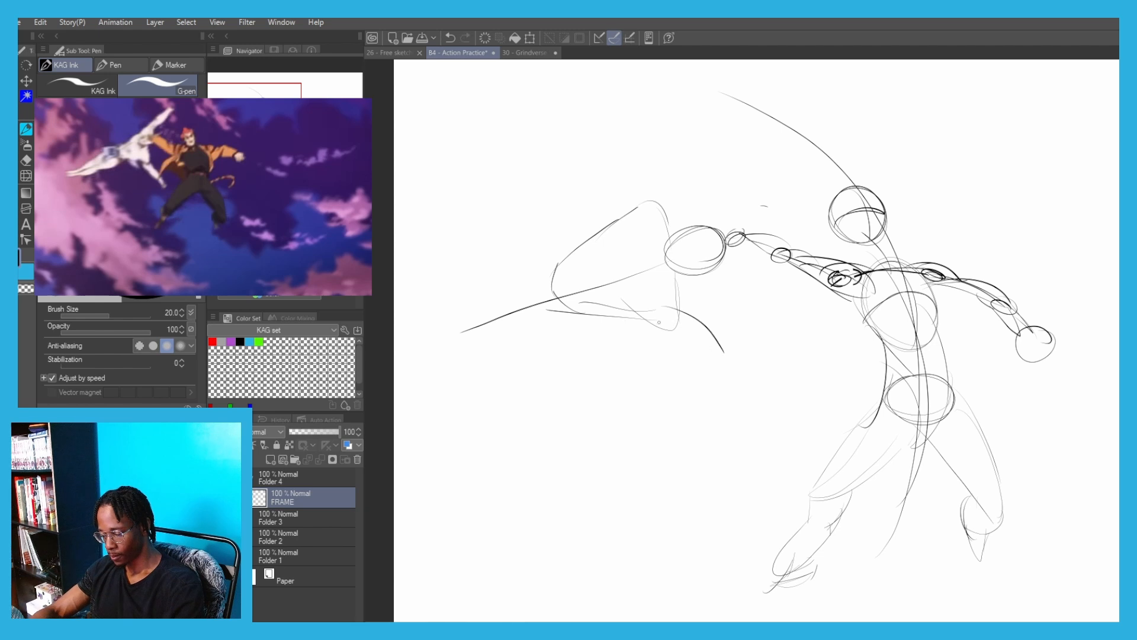
{"action": "mouse_move", "coordinate": [636, 329]}
{"action": "left_mouse_down"}
{"action": "mouse_move", "coordinate": [726, 359]}
{"action": "mouse_move", "coordinate": [728, 347]}
{"action": "mouse_move", "coordinate": [752, 373]}
{"action": "left_mouse_up"}
{"action": "key", "text": "ctrl+z"}
{"action": "key", "text": "ctrl+z"}
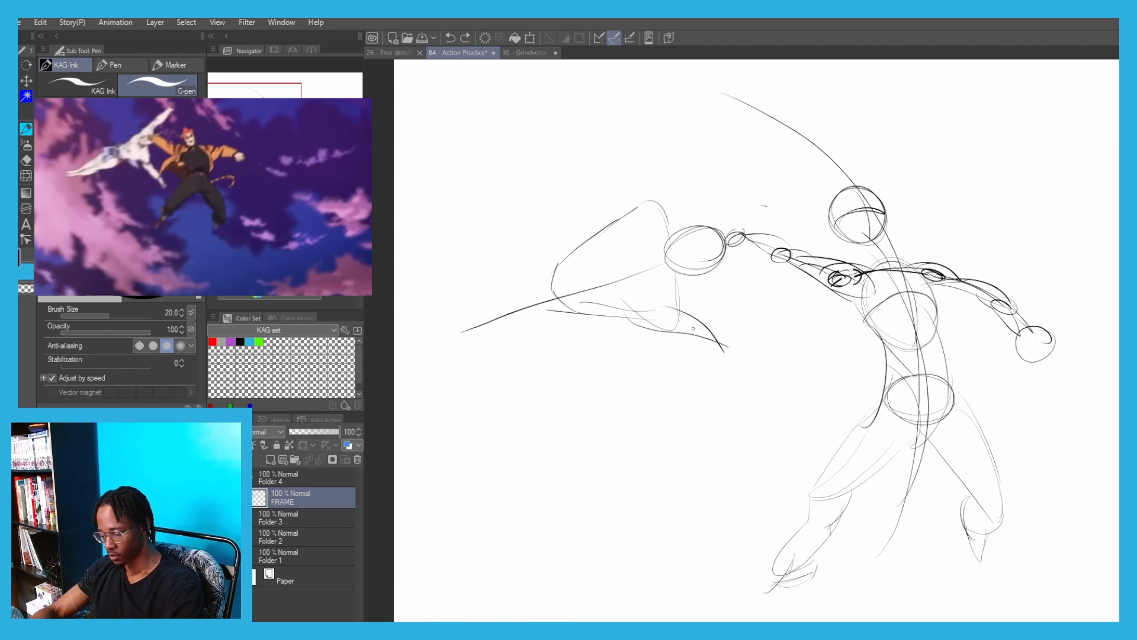
{"action": "mouse_move", "coordinate": [713, 333]}
{"action": "left_mouse_down"}
{"action": "mouse_move", "coordinate": [667, 331]}
{"action": "mouse_move", "coordinate": [796, 412]}
{"action": "left_mouse_up"}
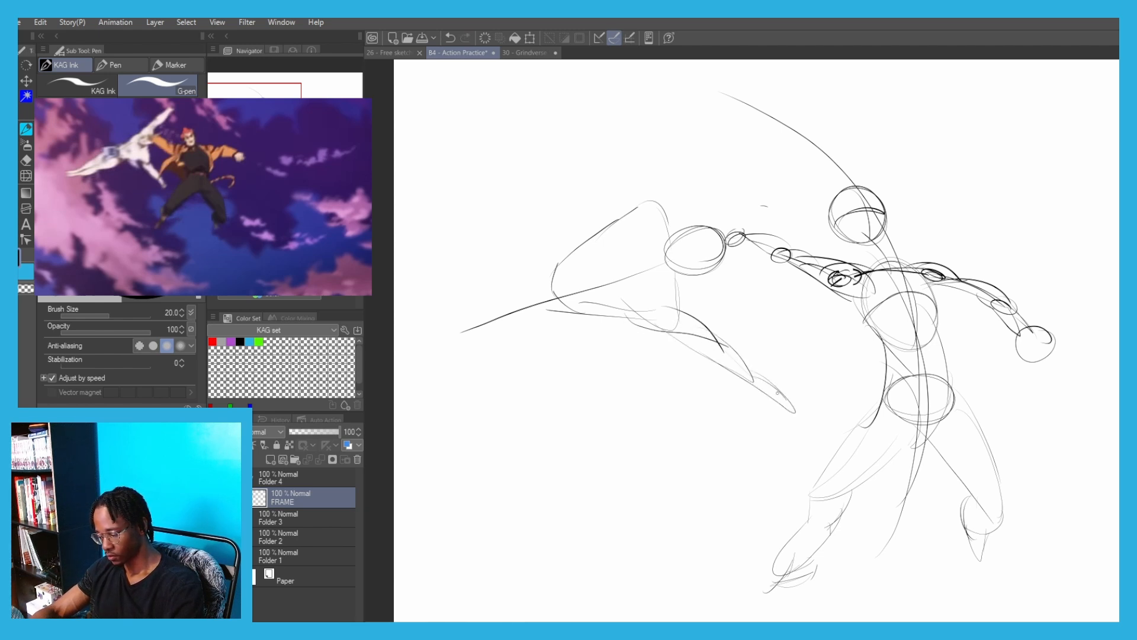
Sketch the shoulder and upper arm of the second figure's raised arm, rising steeply from the top of its torso
{"action": "left_click_drag", "start_coordinate": [665, 184], "coordinate": [660, 267]}
{"action": "left_click_drag", "start_coordinate": [720, 223], "coordinate": [667, 294]}
{"action": "key", "text": "ctrl+z"}
{"action": "key", "text": "ctrl+z"}
{"action": "left_click_drag", "start_coordinate": [670, 246], "coordinate": [668, 313]}
{"action": "mouse_move", "coordinate": [672, 243]}
{"action": "left_mouse_down"}
{"action": "mouse_move", "coordinate": [630, 296]}
{"action": "mouse_move", "coordinate": [661, 224]}
{"action": "left_mouse_up"}
{"action": "key", "text": "ctrl+z"}
{"action": "left_click_drag", "start_coordinate": [630, 290], "coordinate": [669, 223]}
{"action": "mouse_move", "coordinate": [659, 225]}
{"action": "left_mouse_down"}
{"action": "mouse_move", "coordinate": [687, 215]}
{"action": "mouse_move", "coordinate": [672, 274]}
{"action": "left_mouse_up"}
{"action": "left_click_drag", "start_coordinate": [689, 220], "coordinate": [664, 299]}
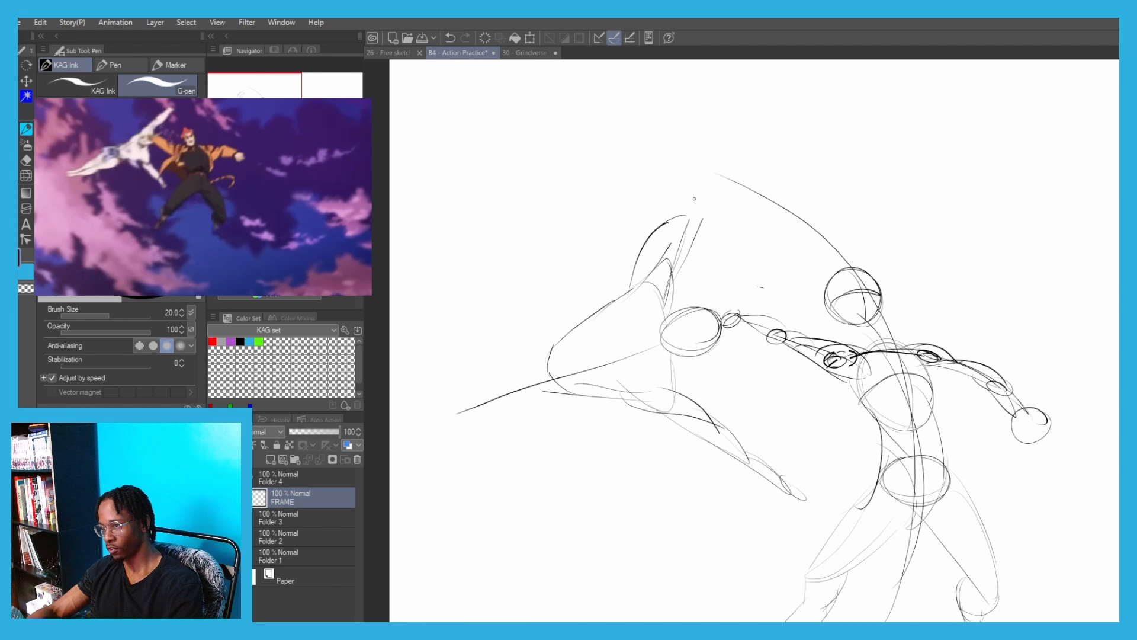
Extend the second figure's raised arm with a narrow forearm and finish it with a small oval hand
{"action": "mouse_move", "coordinate": [694, 199]}
{"action": "left_mouse_down"}
{"action": "mouse_move", "coordinate": [666, 239]}
{"action": "mouse_move", "coordinate": [667, 261]}
{"action": "mouse_move", "coordinate": [677, 195]}
{"action": "mouse_move", "coordinate": [659, 256]}
{"action": "left_mouse_up"}
{"action": "left_click_drag", "start_coordinate": [674, 202], "coordinate": [661, 271]}
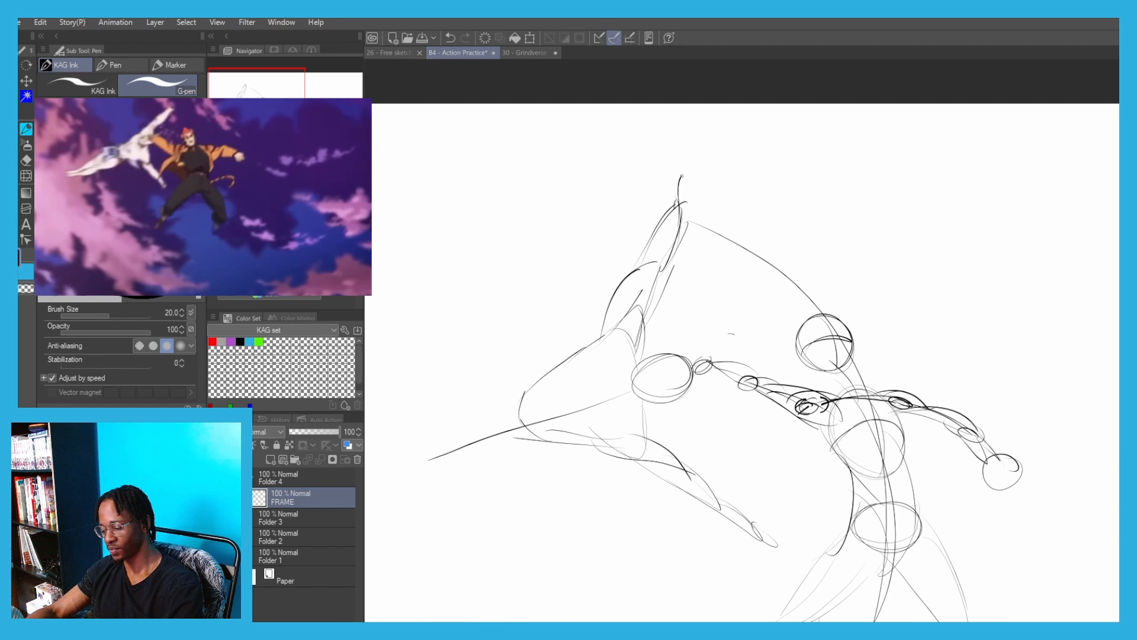
{"action": "left_click_drag", "start_coordinate": [682, 176], "coordinate": [681, 194]}
{"action": "left_click_drag", "start_coordinate": [590, 241], "coordinate": [687, 167]}
{"action": "left_click_drag", "start_coordinate": [555, 313], "coordinate": [486, 296]}
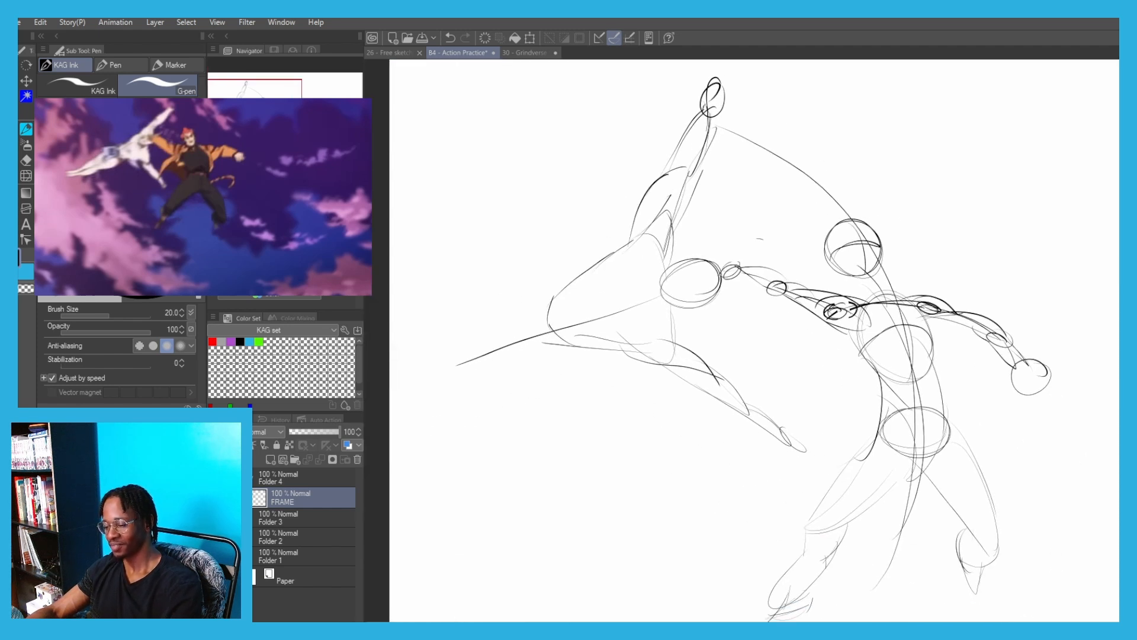
Scale the two-figure sketch down to 82% and reposition it on the page
{"action": "key", "text": "ctrl+t"}
{"action": "left_click_drag", "start_coordinate": [458, 350], "coordinate": [564, 330]}
{"action": "left_click_drag", "start_coordinate": [700, 266], "coordinate": [679, 234]}
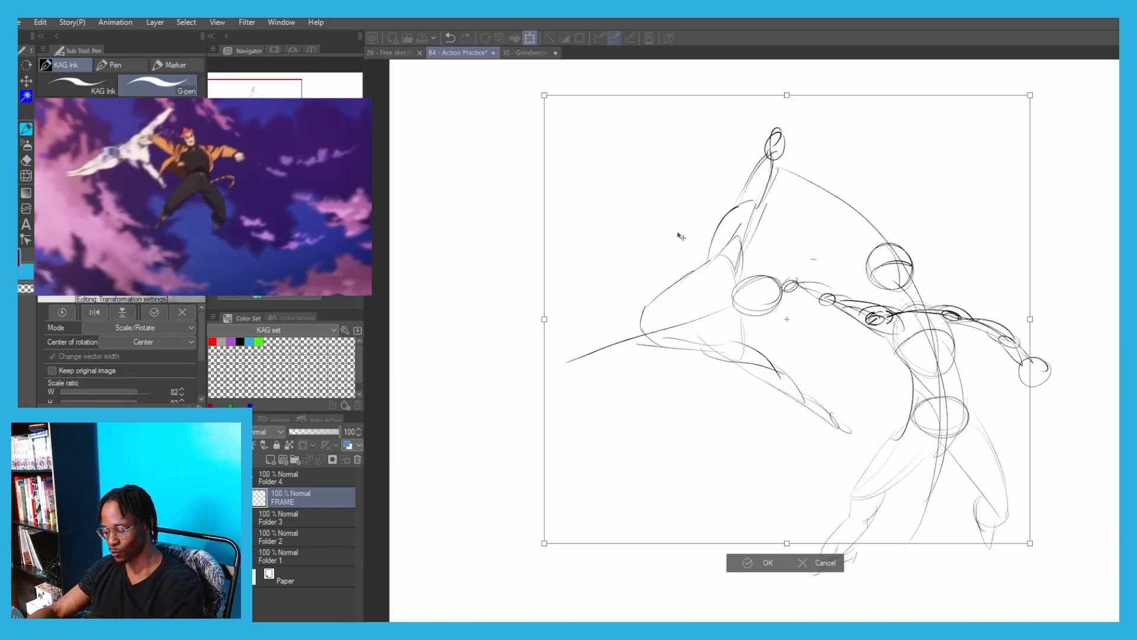
{"action": "key", "text": "Return"}
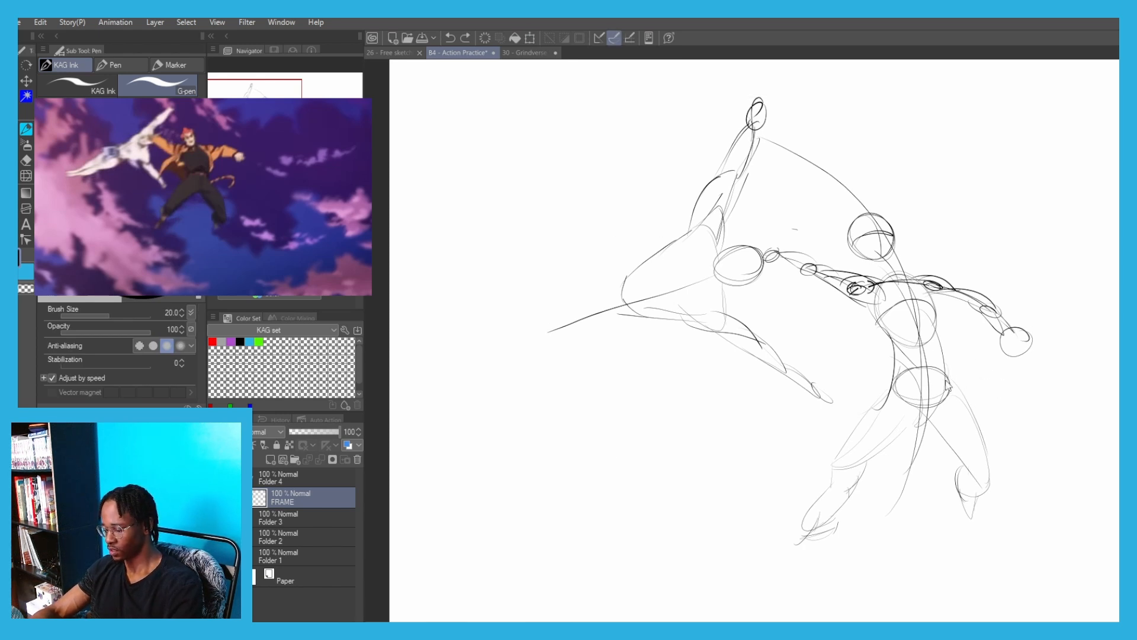
Add a hooked tail trailing from the first figure's pelvis and start the second figure's rounded hips on its body line
{"action": "mouse_move", "coordinate": [929, 386]}
{"action": "left_mouse_down"}
{"action": "mouse_move", "coordinate": [1026, 396]}
{"action": "mouse_move", "coordinate": [1006, 408]}
{"action": "left_mouse_up"}
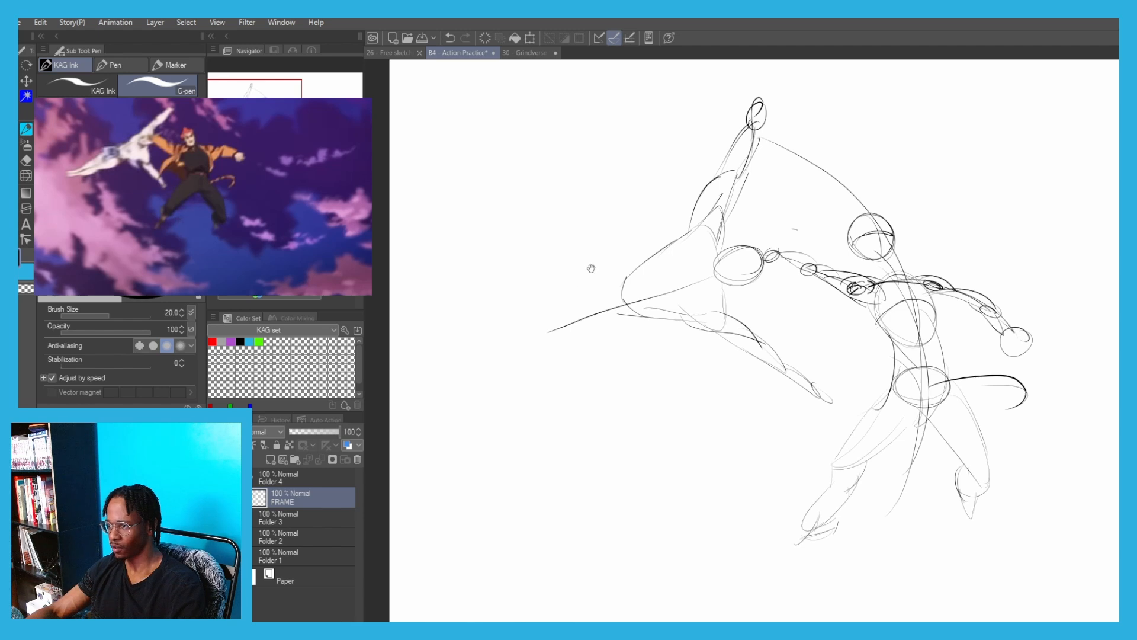
{"action": "left_click_drag", "start_coordinate": [592, 269], "coordinate": [608, 333]}
{"action": "left_click_drag", "start_coordinate": [615, 382], "coordinate": [585, 368]}
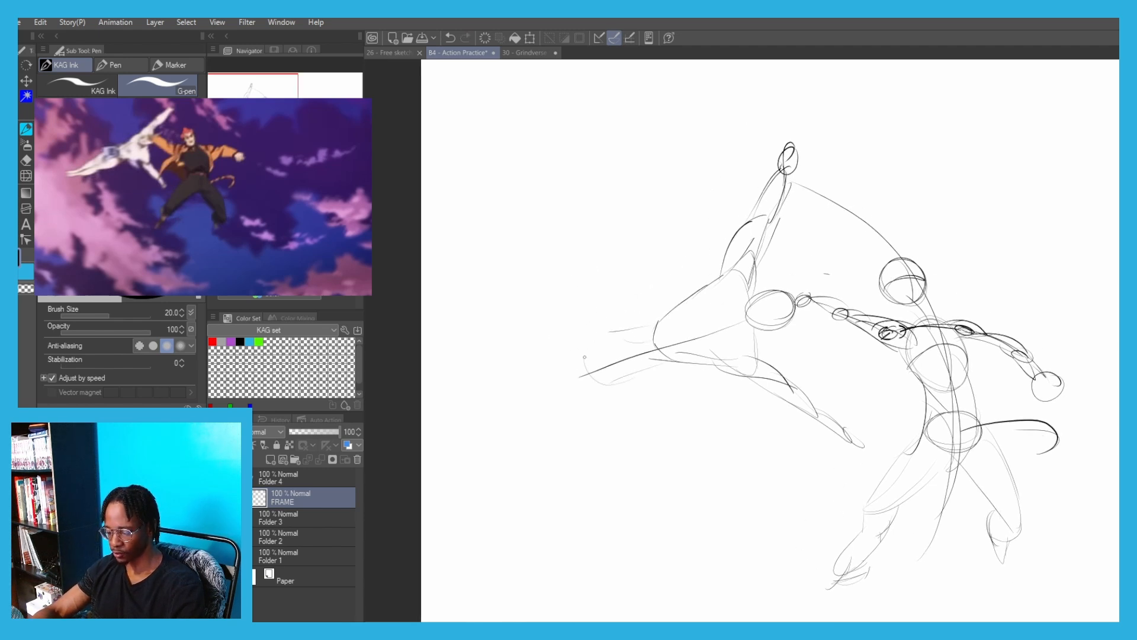
Draw the second figure's lower leg as a long tapered shape stretching back from the hips to a pointed foot
{"action": "mouse_move", "coordinate": [645, 328]}
{"action": "left_mouse_down"}
{"action": "mouse_move", "coordinate": [624, 372]}
{"action": "mouse_move", "coordinate": [493, 423]}
{"action": "left_mouse_up"}
{"action": "left_click_drag", "start_coordinate": [592, 359], "coordinate": [513, 391]}
{"action": "left_click_drag", "start_coordinate": [544, 379], "coordinate": [433, 447]}
{"action": "mouse_move", "coordinate": [433, 447]}
{"action": "left_mouse_down"}
{"action": "mouse_move", "coordinate": [515, 422]}
{"action": "mouse_move", "coordinate": [453, 434]}
{"action": "left_mouse_up"}
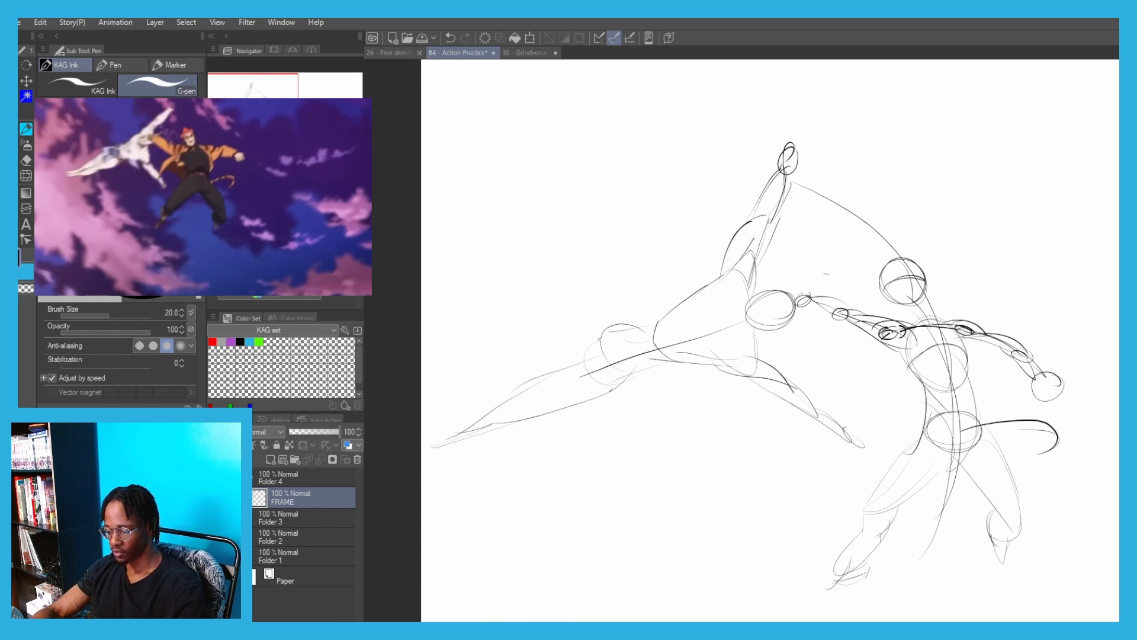
Draw the second figure's upper leg above the first one, arching over the thigh and tapering back to a pointed foot
{"action": "mouse_move", "coordinate": [606, 323]}
{"action": "left_mouse_down"}
{"action": "mouse_move", "coordinate": [557, 327]}
{"action": "mouse_move", "coordinate": [473, 388]}
{"action": "left_mouse_up"}
{"action": "key", "text": "ctrl+z"}
{"action": "left_click_drag", "start_coordinate": [581, 325], "coordinate": [435, 422]}
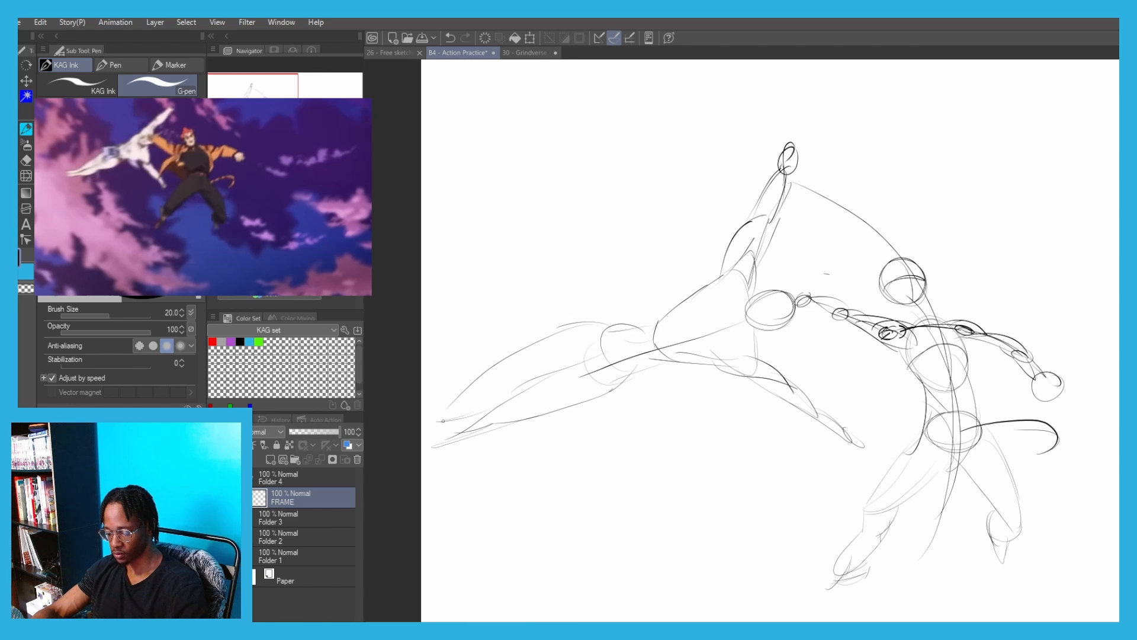
{"action": "left_click_drag", "start_coordinate": [509, 360], "coordinate": [421, 423]}
{"action": "left_click_drag", "start_coordinate": [563, 338], "coordinate": [623, 331]}
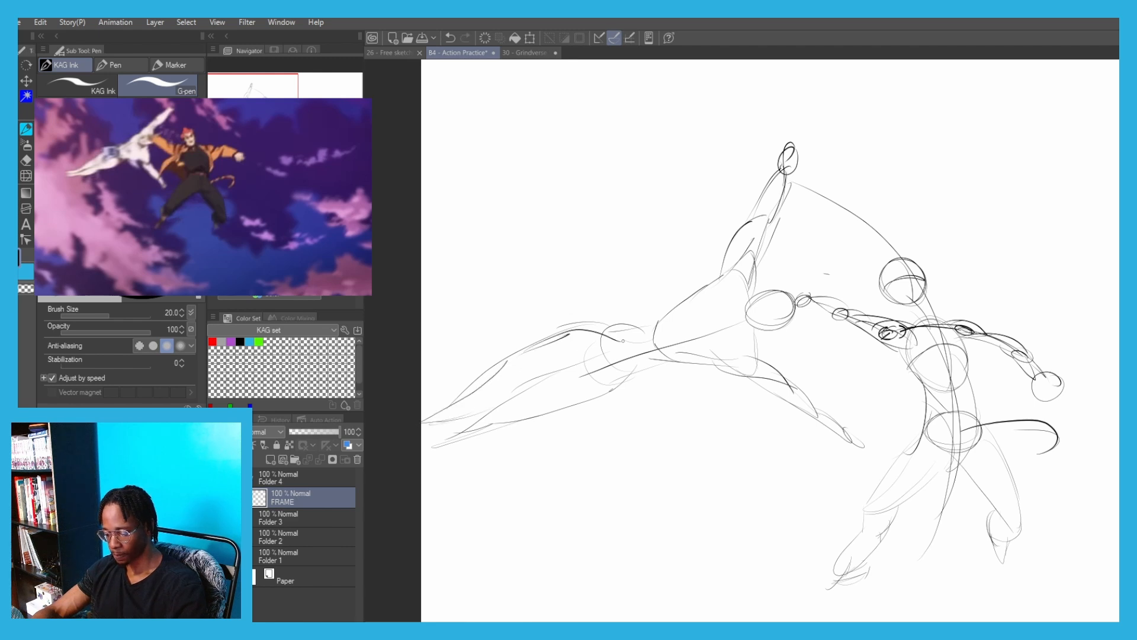
Scale the two-figure sketch down to 71% and place it in the upper-left corner of the page
{"action": "scroll", "coordinate": [577, 214], "scroll_direction": "down", "scroll_amount": 2}
{"action": "mouse_move", "coordinate": [553, 240]}
{"action": "left_mouse_down"}
{"action": "mouse_move", "coordinate": [528, 256]}
{"action": "mouse_move", "coordinate": [459, 234]}
{"action": "left_mouse_up"}
{"action": "key", "text": "ctrl+t"}
{"action": "left_click_drag", "start_coordinate": [617, 179], "coordinate": [617, 251]}
{"action": "mouse_move", "coordinate": [558, 334]}
{"action": "left_mouse_down"}
{"action": "mouse_move", "coordinate": [540, 250]}
{"action": "mouse_move", "coordinate": [510, 231]}
{"action": "left_mouse_up"}
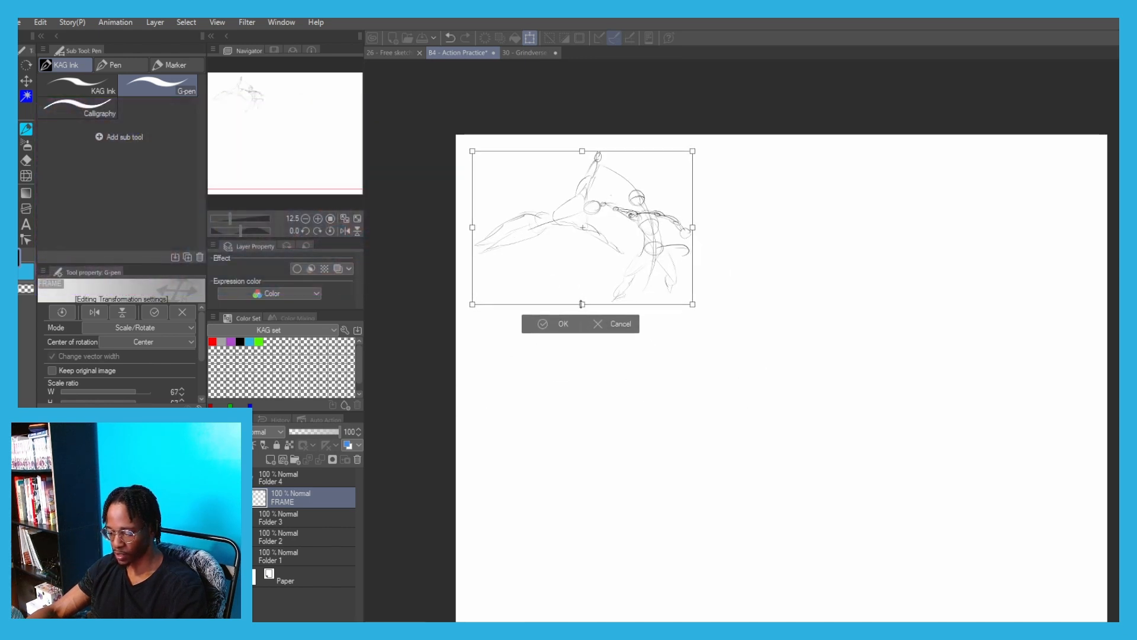
{"action": "left_click_drag", "start_coordinate": [583, 302], "coordinate": [583, 309]}
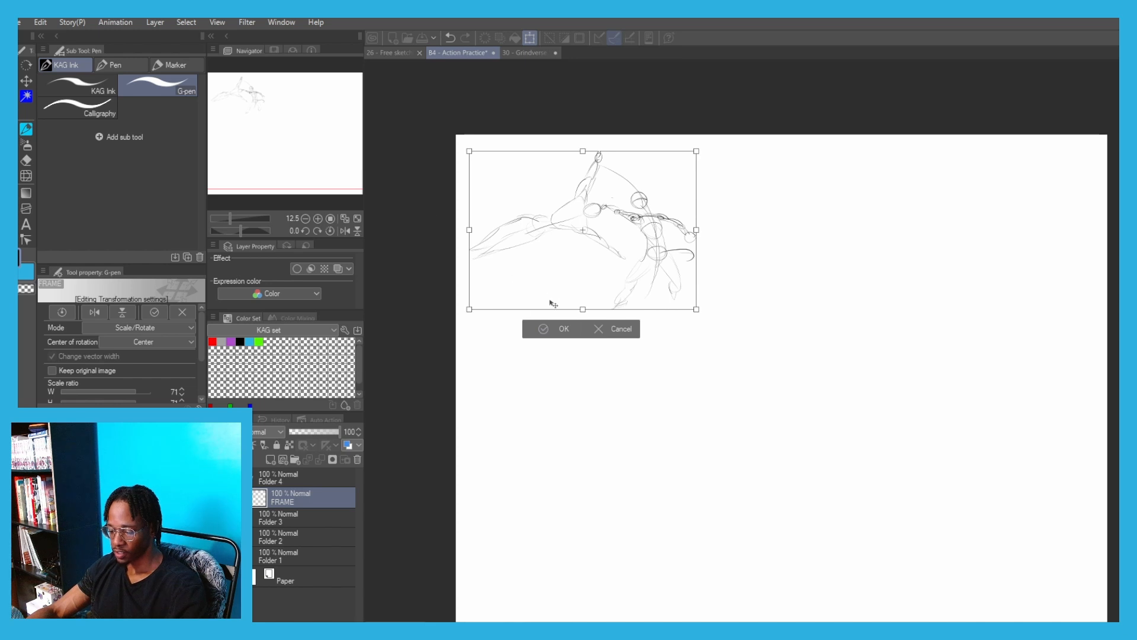
{"action": "left_click", "coordinate": [542, 329]}
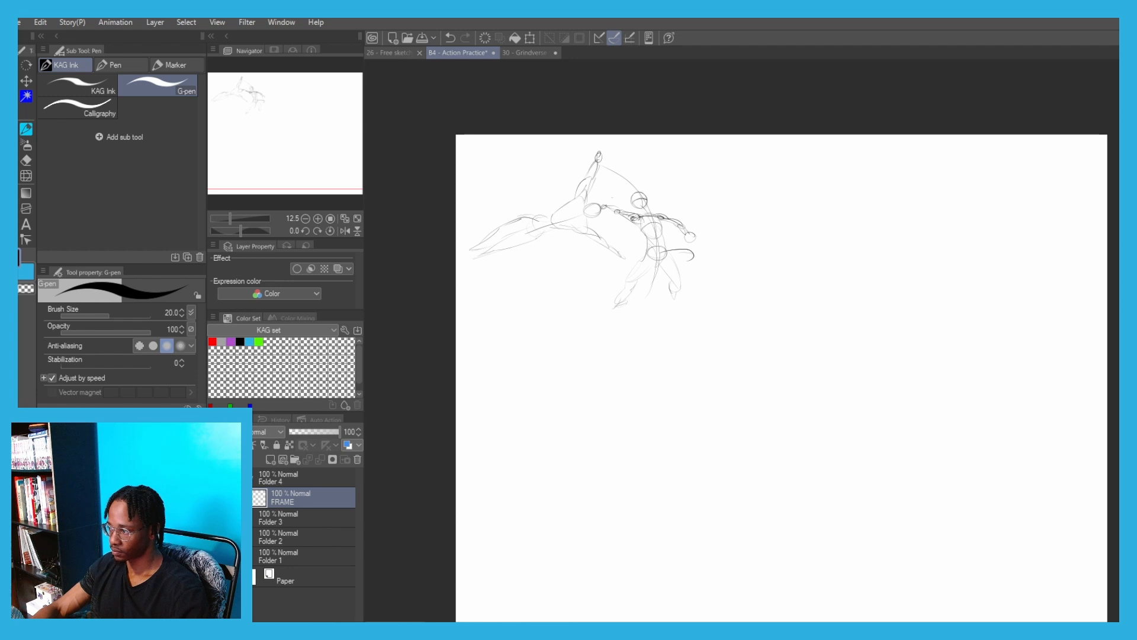
On a new layer, start an upside-down figure with a head circle, a slanted shoulder line and a curved body line rising from them
{"action": "mouse_move", "coordinate": [717, 410]}
{"action": "left_mouse_down"}
{"action": "mouse_move", "coordinate": [701, 394]}
{"action": "mouse_move", "coordinate": [707, 376]}
{"action": "left_mouse_up"}
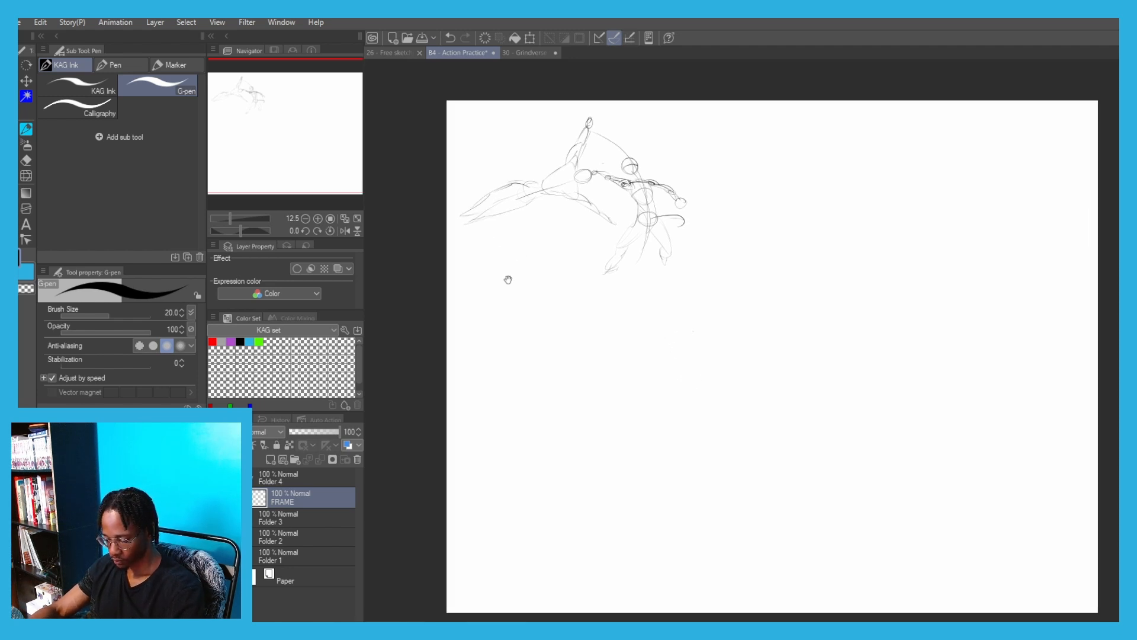
{"action": "left_click", "coordinate": [271, 460]}
{"action": "mouse_move", "coordinate": [666, 418]}
{"action": "left_mouse_down"}
{"action": "mouse_move", "coordinate": [665, 462]}
{"action": "mouse_move", "coordinate": [666, 417]}
{"action": "left_mouse_up"}
{"action": "key", "text": "ctrl+z"}
{"action": "mouse_move", "coordinate": [682, 452]}
{"action": "left_mouse_down"}
{"action": "mouse_move", "coordinate": [650, 419]}
{"action": "mouse_move", "coordinate": [705, 447]}
{"action": "left_mouse_up"}
{"action": "left_click_drag", "start_coordinate": [746, 338], "coordinate": [687, 402]}
{"action": "key", "text": "ctrl+z"}
{"action": "left_click_drag", "start_coordinate": [760, 316], "coordinate": [678, 412]}
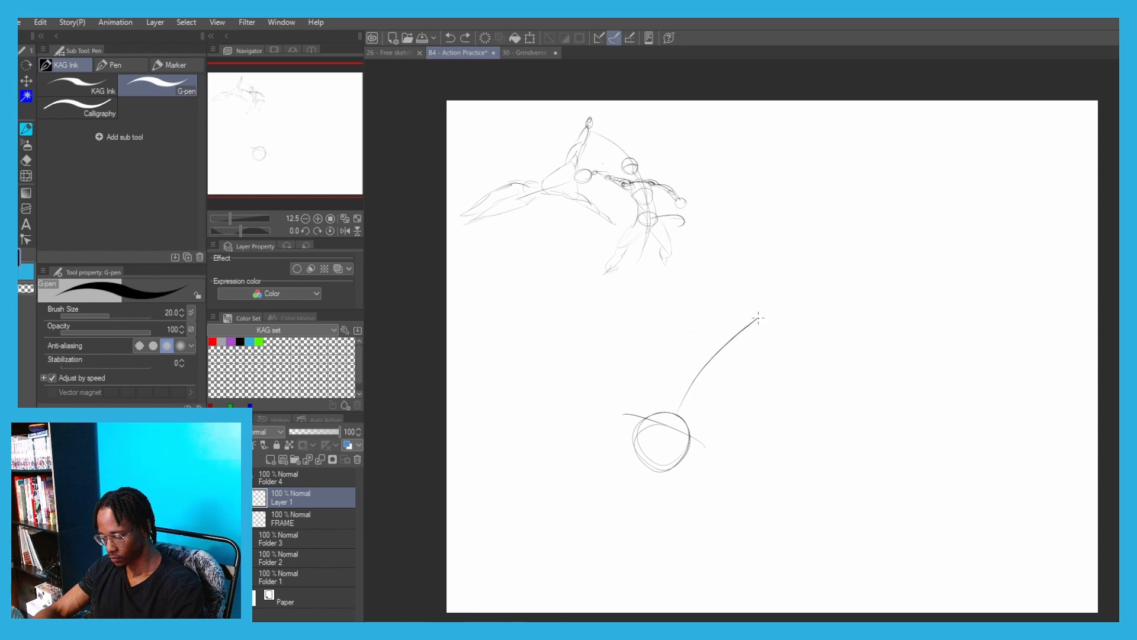
Add the upside-down figure's ribcage and pelvis ovals along the body line and a small shoulder joint on each side of the head
{"action": "mouse_move", "coordinate": [726, 360]}
{"action": "left_mouse_down"}
{"action": "mouse_move", "coordinate": [718, 354]}
{"action": "mouse_move", "coordinate": [672, 425]}
{"action": "mouse_move", "coordinate": [718, 388]}
{"action": "left_mouse_up"}
{"action": "mouse_move", "coordinate": [707, 329]}
{"action": "left_mouse_down"}
{"action": "mouse_move", "coordinate": [764, 325]}
{"action": "mouse_move", "coordinate": [736, 312]}
{"action": "mouse_move", "coordinate": [746, 333]}
{"action": "left_mouse_up"}
{"action": "left_click_drag", "start_coordinate": [626, 422], "coordinate": [676, 350]}
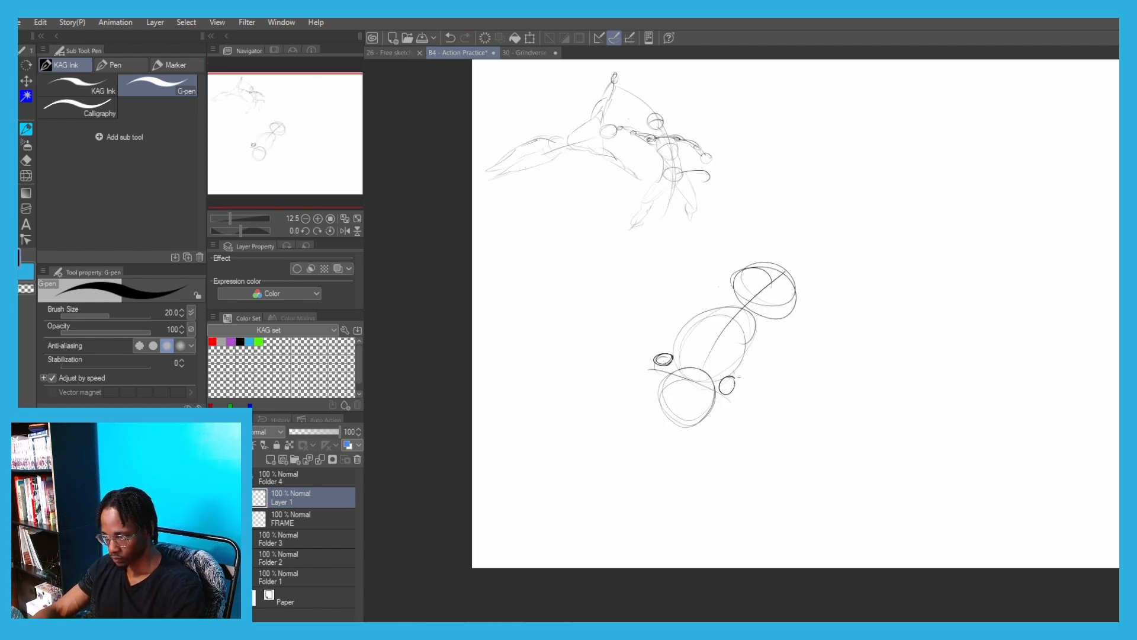
{"action": "left_click_drag", "start_coordinate": [735, 377], "coordinate": [727, 389]}
Draw the upside-down figure's arms converging at a small joint below the head, with forearms spreading to two flat supporting hands
{"action": "mouse_move", "coordinate": [655, 373]}
{"action": "left_mouse_down"}
{"action": "mouse_move", "coordinate": [649, 490]}
{"action": "mouse_move", "coordinate": [667, 468]}
{"action": "mouse_move", "coordinate": [660, 453]}
{"action": "mouse_move", "coordinate": [678, 508]}
{"action": "mouse_move", "coordinate": [694, 513]}
{"action": "left_mouse_up"}
{"action": "key", "text": "ctrl+z"}
{"action": "key", "text": "ctrl+z"}
{"action": "left_click_drag", "start_coordinate": [730, 401], "coordinate": [689, 455]}
{"action": "key", "text": "ctrl+z"}
{"action": "mouse_move", "coordinate": [727, 400]}
{"action": "left_mouse_down"}
{"action": "mouse_move", "coordinate": [665, 450]}
{"action": "mouse_move", "coordinate": [625, 504]}
{"action": "left_mouse_up"}
Sketch the upside-down figure's first leg reaching almost straight up from the pelvis, with thigh, tapered shin and small foot
{"action": "key", "text": "ctrl+z"}
{"action": "mouse_move", "coordinate": [661, 457]}
{"action": "left_mouse_down"}
{"action": "mouse_move", "coordinate": [637, 496]}
{"action": "mouse_move", "coordinate": [640, 504]}
{"action": "left_mouse_up"}
{"action": "mouse_move", "coordinate": [746, 243]}
{"action": "left_mouse_down"}
{"action": "mouse_move", "coordinate": [729, 284]}
{"action": "mouse_move", "coordinate": [740, 229]}
{"action": "left_mouse_up"}
{"action": "key", "text": "ctrl+z"}
{"action": "left_click_drag", "start_coordinate": [751, 301], "coordinate": [727, 176]}
{"action": "left_click_drag", "start_coordinate": [717, 303], "coordinate": [726, 242]}
{"action": "key", "text": "ctrl+z"}
{"action": "mouse_move", "coordinate": [750, 300]}
{"action": "left_mouse_down"}
{"action": "mouse_move", "coordinate": [722, 238]}
{"action": "mouse_move", "coordinate": [716, 152]}
{"action": "left_mouse_up"}
{"action": "left_click_drag", "start_coordinate": [737, 210], "coordinate": [718, 153]}
{"action": "key", "text": "ctrl+z"}
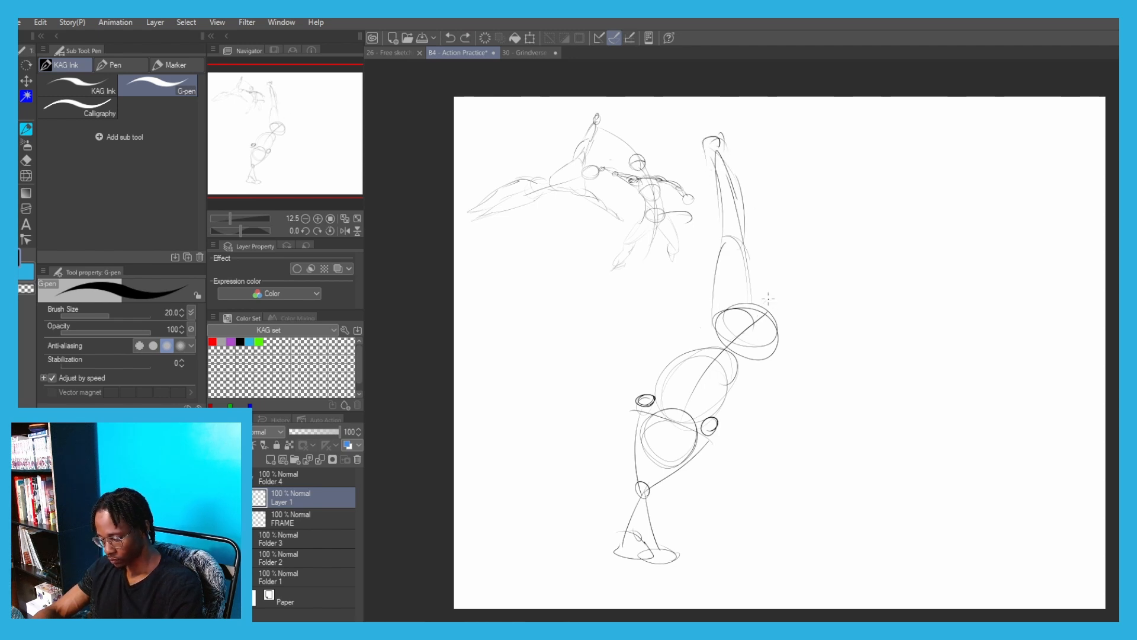
Sketch the upside-down figure's second leg angled up and away from the pelvis, ending in a flat foot
{"action": "left_click_drag", "start_coordinate": [764, 303], "coordinate": [819, 256]}
{"action": "left_click_drag", "start_coordinate": [785, 330], "coordinate": [844, 204]}
{"action": "left_click_drag", "start_coordinate": [826, 260], "coordinate": [848, 205]}
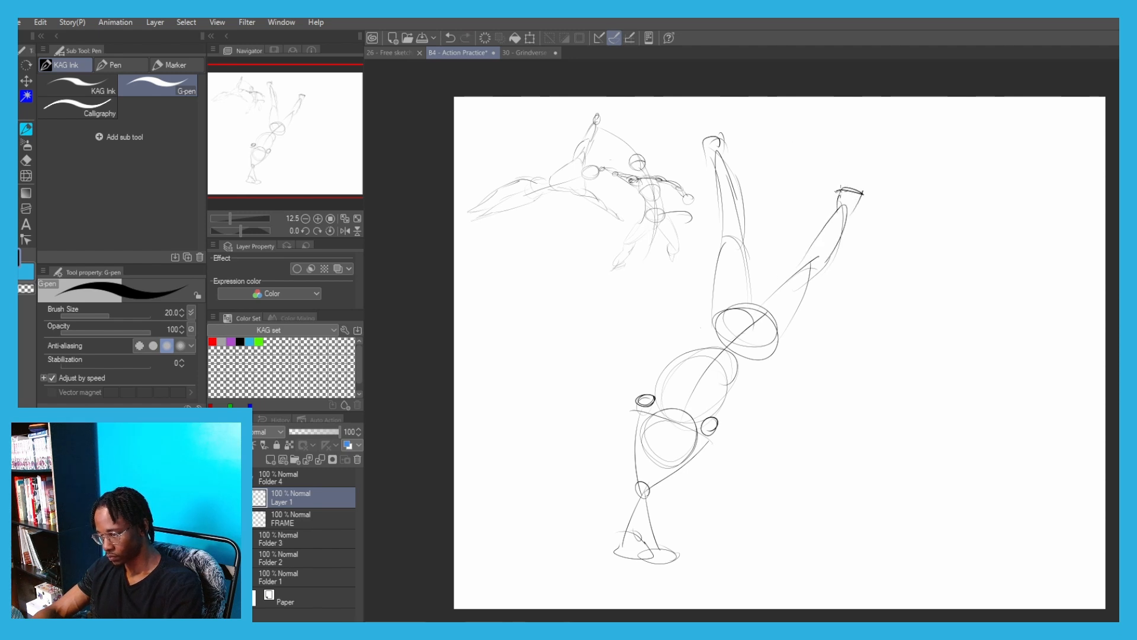
Scale the upside-down handstand figure down to 48% and place it below the two mid-air fighters near the page's left edge
{"action": "key", "text": "ctrl+t"}
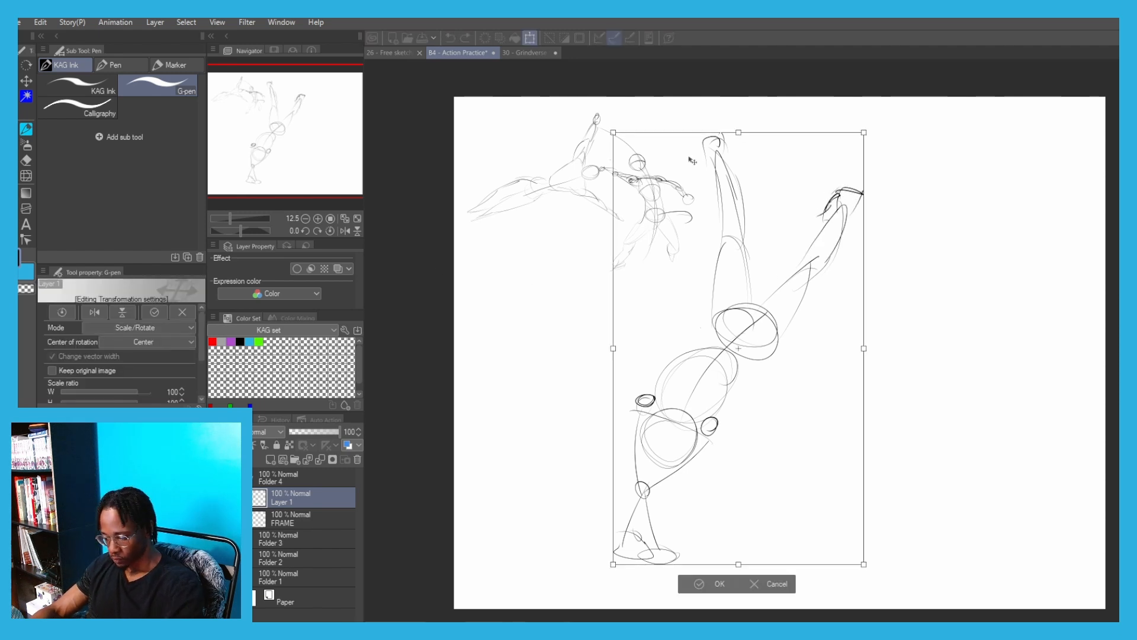
{"action": "left_click_drag", "start_coordinate": [738, 132], "coordinate": [739, 276]}
{"action": "left_click_drag", "start_coordinate": [707, 385], "coordinate": [542, 309]}
{"action": "left_click_drag", "start_coordinate": [573, 200], "coordinate": [575, 283]}
{"action": "left_click_drag", "start_coordinate": [547, 309], "coordinate": [508, 253]}
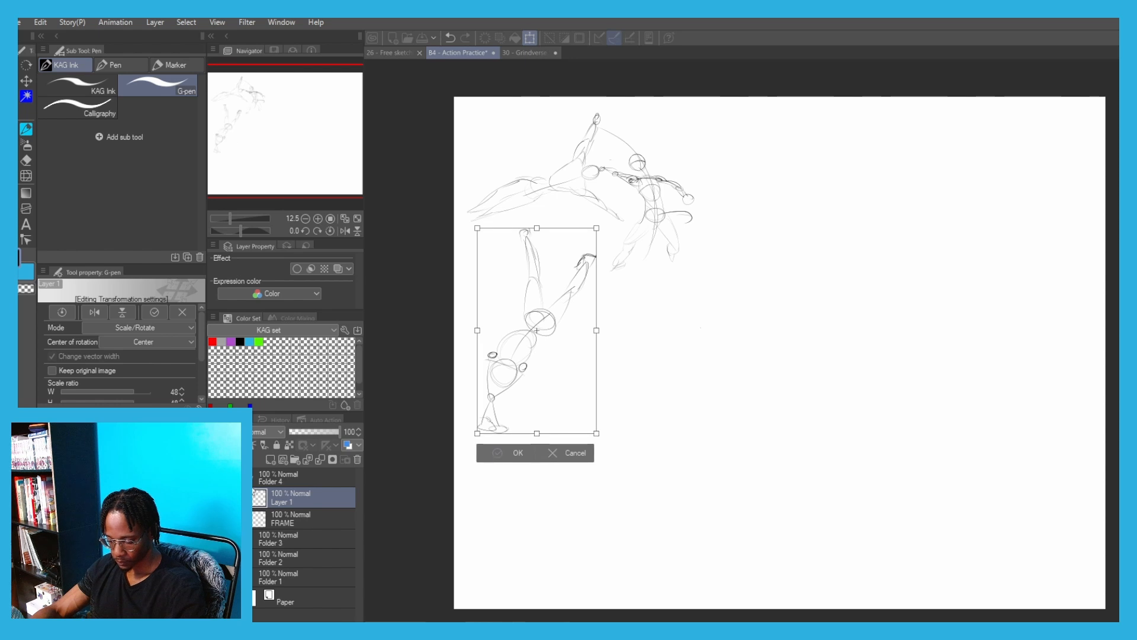
{"action": "left_click", "coordinate": [496, 455]}
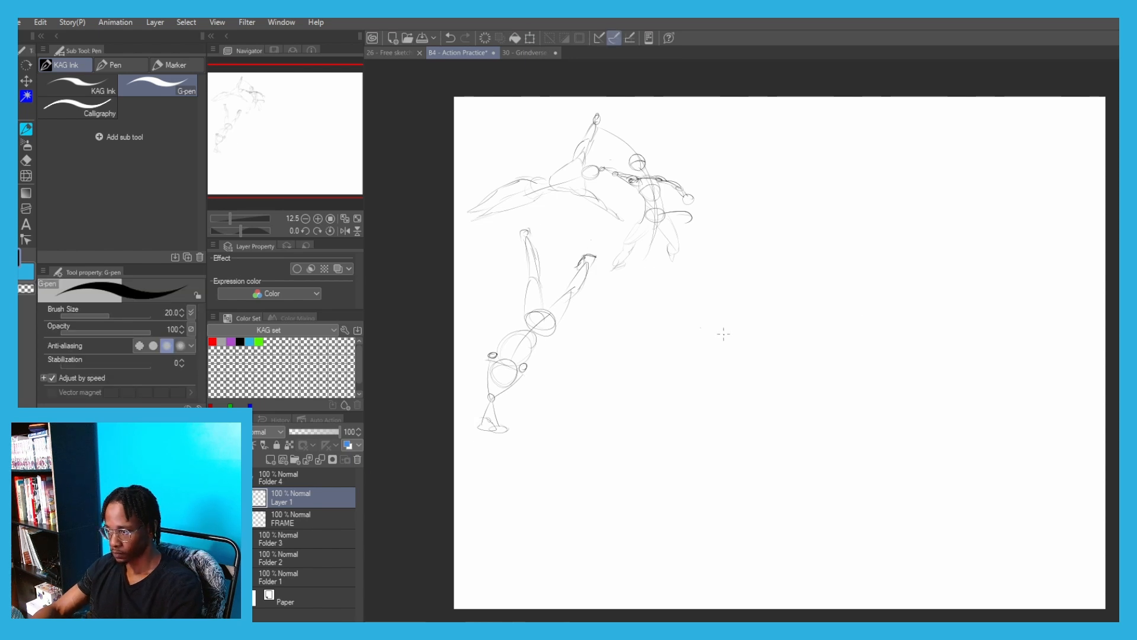
Sketch a new kicking figure's head circle, ribcage and pelvis ovals in a nearly horizontal row, with the near arm reaching down to a hand
{"action": "left_click_drag", "start_coordinate": [736, 304], "coordinate": [709, 302]}
{"action": "left_click_drag", "start_coordinate": [797, 365], "coordinate": [803, 361]}
{"action": "key", "text": "ctrl+z"}
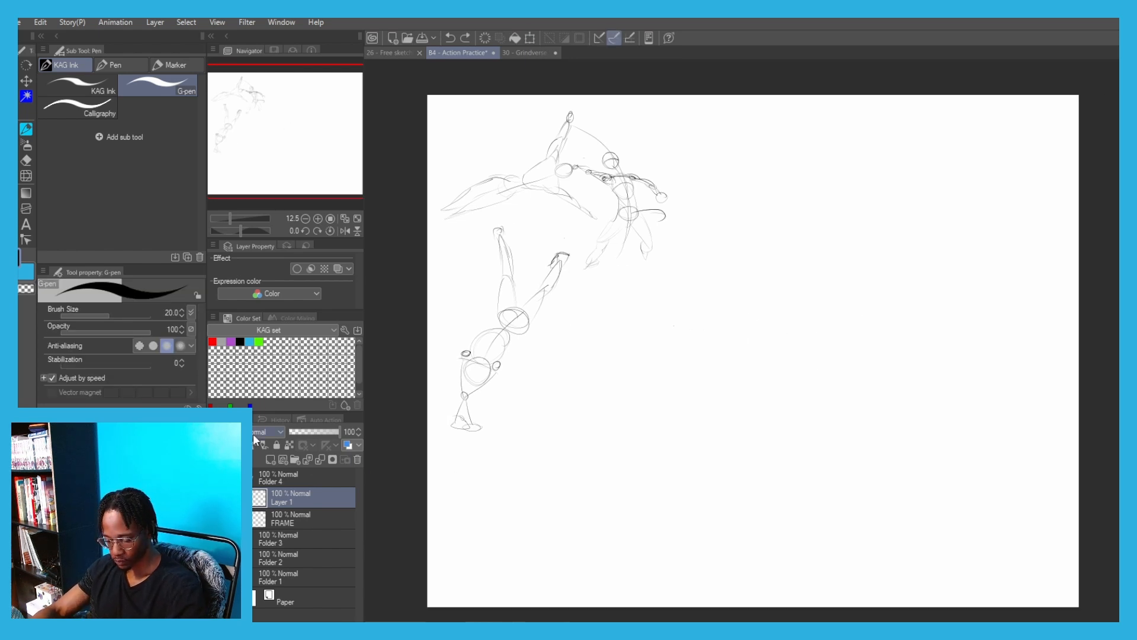
{"action": "left_click_drag", "start_coordinate": [829, 309], "coordinate": [802, 358]}
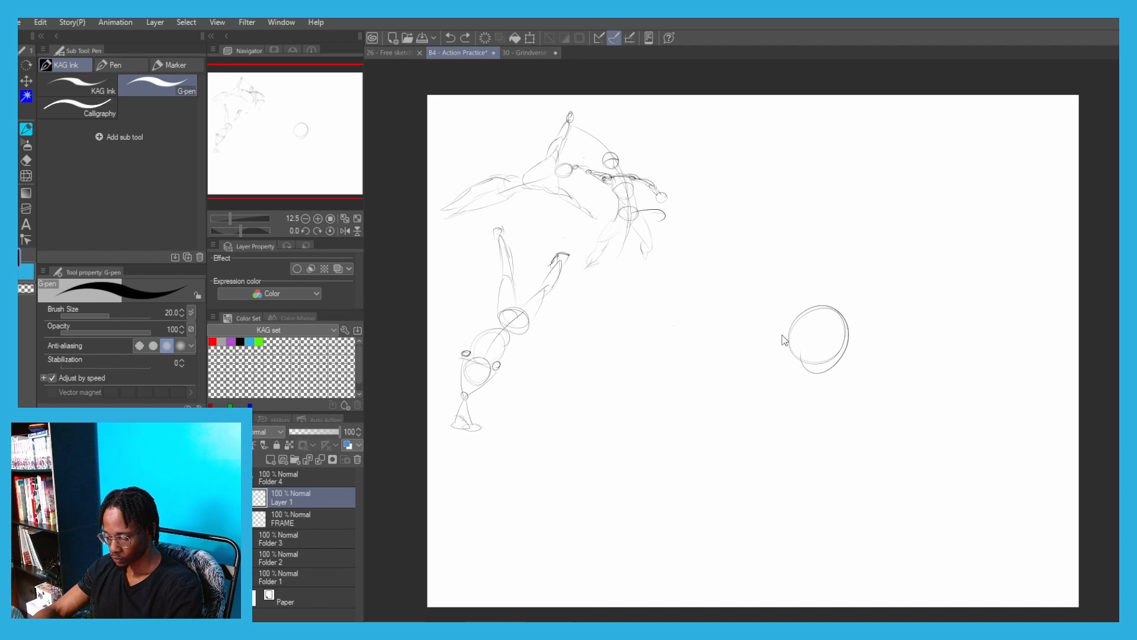
{"action": "mouse_move", "coordinate": [786, 303]}
{"action": "left_mouse_down"}
{"action": "mouse_move", "coordinate": [680, 304]}
{"action": "mouse_move", "coordinate": [708, 289]}
{"action": "mouse_move", "coordinate": [679, 276]}
{"action": "mouse_move", "coordinate": [700, 311]}
{"action": "left_mouse_up"}
{"action": "mouse_move", "coordinate": [747, 366]}
{"action": "left_mouse_down"}
{"action": "mouse_move", "coordinate": [688, 394]}
{"action": "mouse_move", "coordinate": [701, 394]}
{"action": "mouse_move", "coordinate": [686, 435]}
{"action": "left_mouse_up"}
{"action": "key", "text": "ctrl+z"}
Draw the kicking figure's bent supporting leg below the pelvis, with a tapered thigh, folded shin and foot beside the lowered hand
{"action": "left_click_drag", "start_coordinate": [703, 330], "coordinate": [715, 414]}
{"action": "left_click_drag", "start_coordinate": [665, 350], "coordinate": [681, 382]}
{"action": "key", "text": "ctrl+z"}
{"action": "left_click_drag", "start_coordinate": [714, 416], "coordinate": [679, 333]}
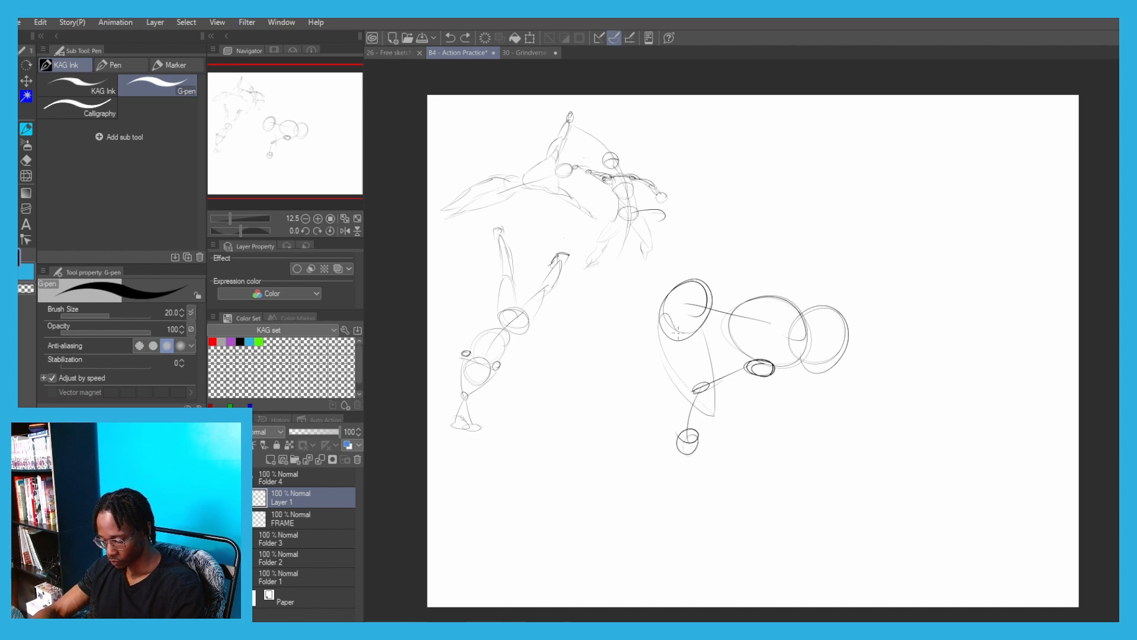
{"action": "key", "text": "ctrl+z"}
{"action": "left_click_drag", "start_coordinate": [688, 391], "coordinate": [668, 428]}
{"action": "key", "text": "ctrl+z"}
{"action": "key", "text": "ctrl+z"}
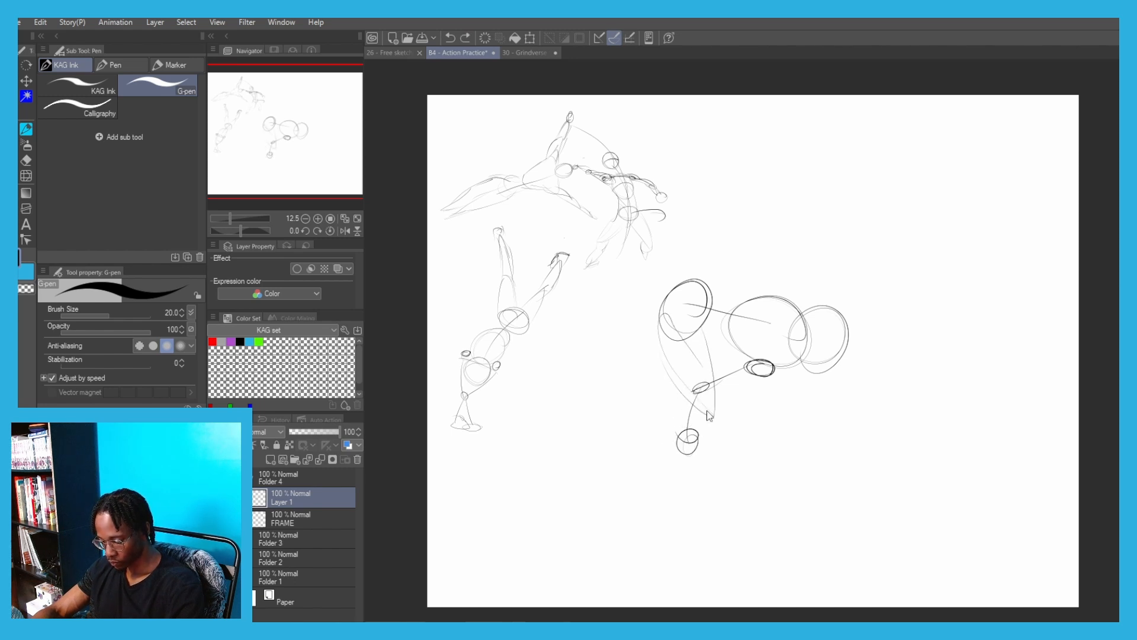
{"action": "left_click_drag", "start_coordinate": [695, 387], "coordinate": [657, 417]}
{"action": "mouse_move", "coordinate": [714, 416]}
{"action": "left_mouse_down"}
{"action": "mouse_move", "coordinate": [674, 422]}
{"action": "mouse_move", "coordinate": [682, 468]}
{"action": "left_mouse_up"}
{"action": "left_click_drag", "start_coordinate": [687, 451], "coordinate": [699, 449]}
Extend the kicking figure's other leg diagonally up from the pelvis to a flat foot, and add the far arm stretching past the head
{"action": "left_click_drag", "start_coordinate": [700, 252], "coordinate": [737, 301]}
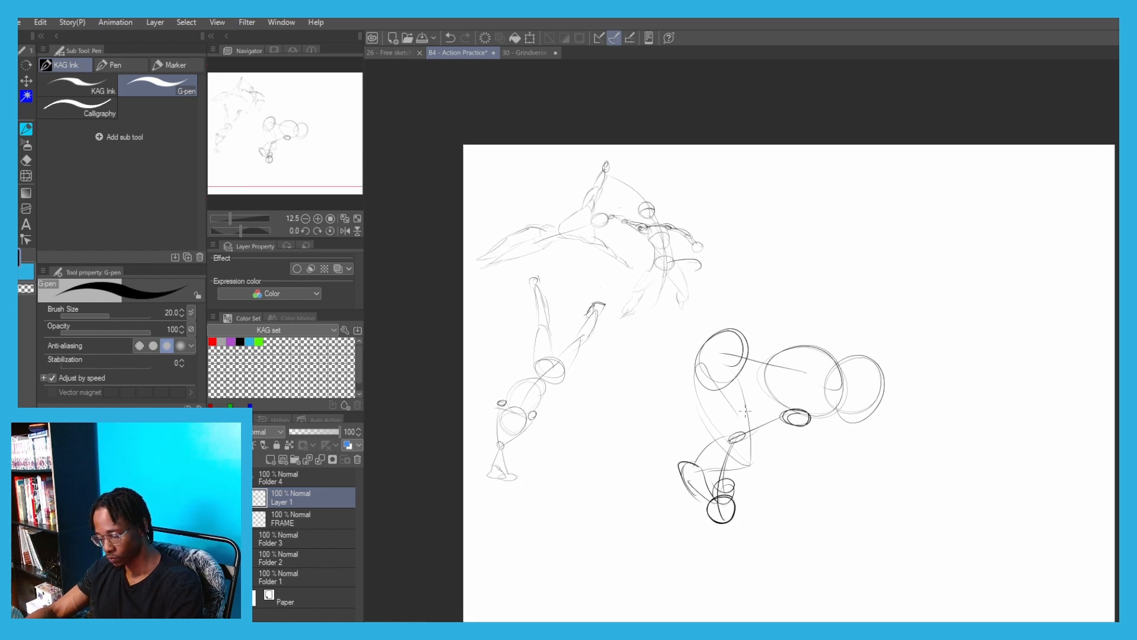
{"action": "key", "text": "ctrl+z"}
{"action": "mouse_move", "coordinate": [680, 278]}
{"action": "left_mouse_down"}
{"action": "mouse_move", "coordinate": [741, 327]}
{"action": "mouse_move", "coordinate": [727, 325]}
{"action": "left_mouse_up"}
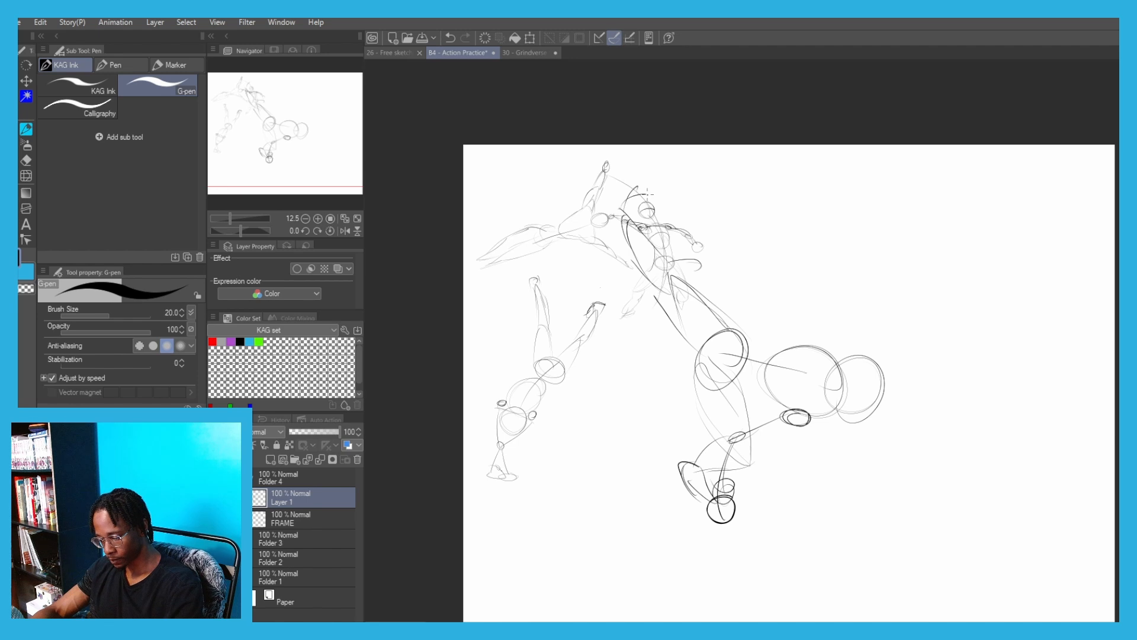
{"action": "left_click_drag", "start_coordinate": [647, 194], "coordinate": [616, 215]}
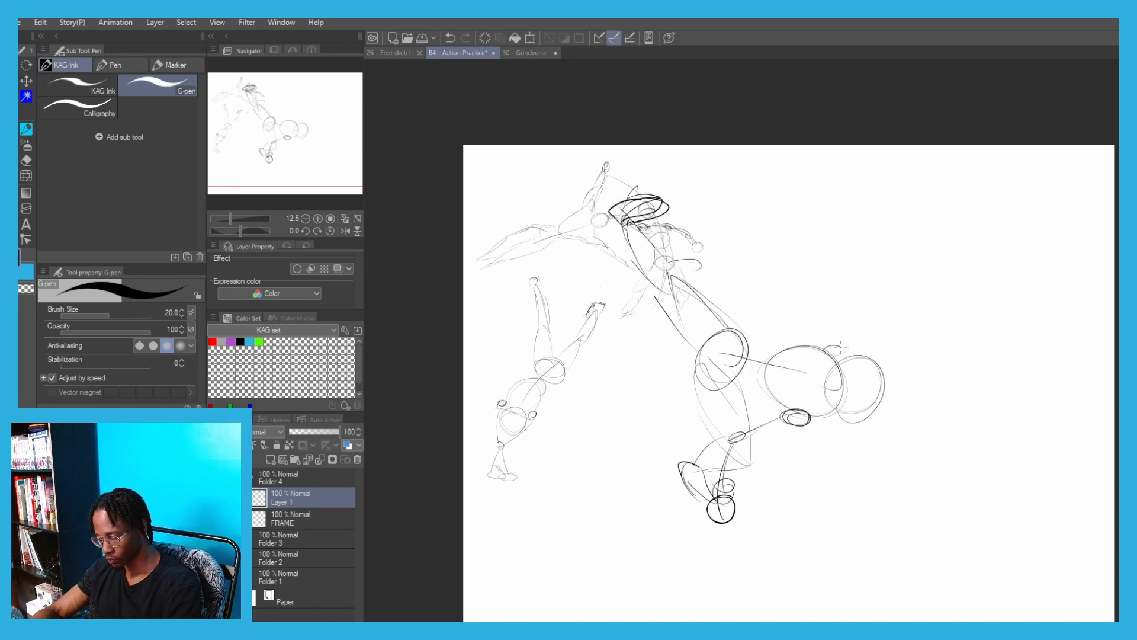
{"action": "mouse_move", "coordinate": [841, 346]}
{"action": "left_mouse_down"}
{"action": "mouse_move", "coordinate": [871, 322]}
{"action": "mouse_move", "coordinate": [933, 332]}
{"action": "mouse_move", "coordinate": [949, 351]}
{"action": "mouse_move", "coordinate": [931, 353]}
{"action": "left_mouse_up"}
Scale the kicking figure down and place it beside the two mid-air fighters along the upper part of the page
{"action": "key", "text": "ctrl+t"}
{"action": "left_click_drag", "start_coordinate": [780, 186], "coordinate": [781, 300]}
{"action": "left_click_drag", "start_coordinate": [765, 367], "coordinate": [798, 219]}
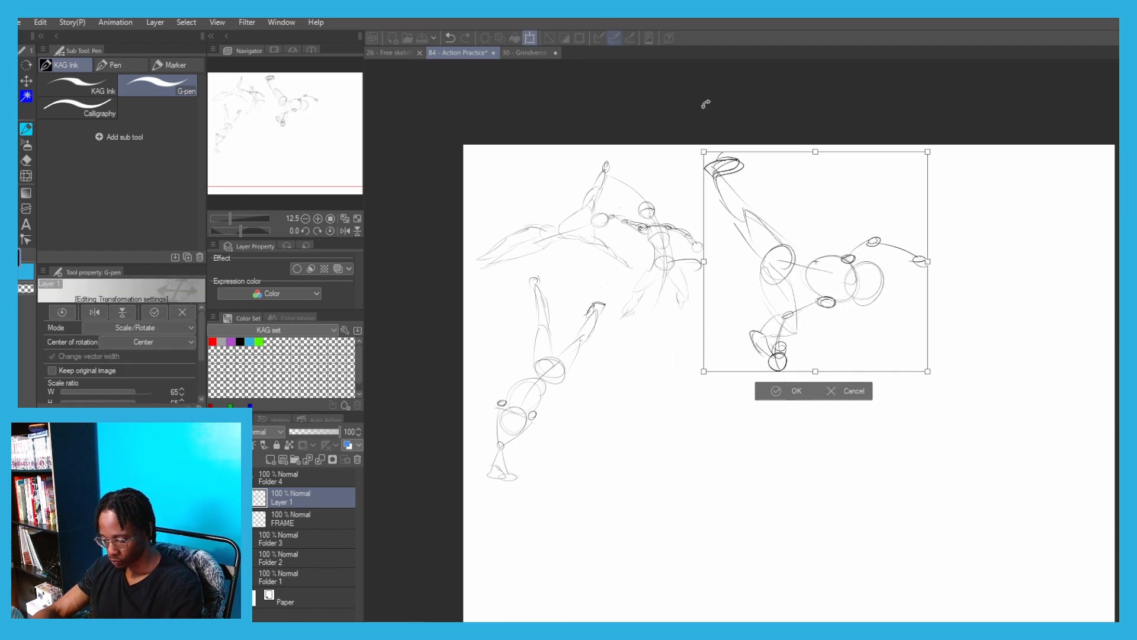
{"action": "mouse_move", "coordinate": [815, 152]}
{"action": "left_mouse_down"}
{"action": "mouse_move", "coordinate": [815, 179]}
{"action": "mouse_move", "coordinate": [776, 187]}
{"action": "left_mouse_up"}
{"action": "left_click", "coordinate": [758, 390]}
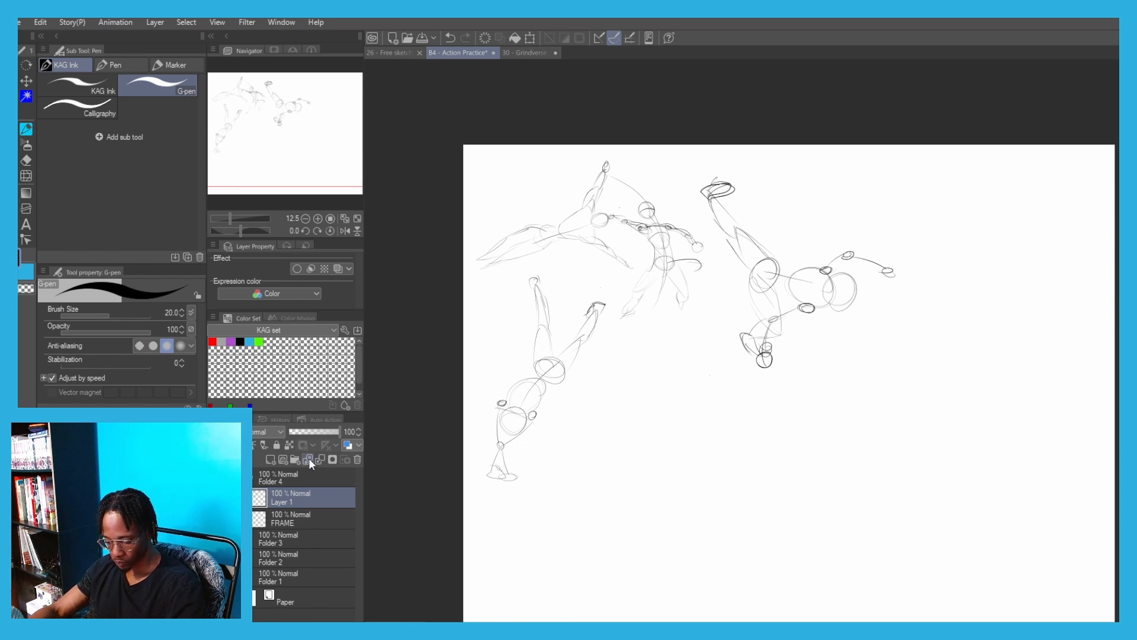
Sketch a leaping figure's head circle, ribcage oval and pelvis oval overlapping along a downward diagonal in the empty area below
{"action": "left_click_drag", "start_coordinate": [689, 381], "coordinate": [660, 350]}
{"action": "scroll", "coordinate": [683, 351], "scroll_direction": "up", "scroll_amount": 2}
{"action": "mouse_move", "coordinate": [585, 358]}
{"action": "left_mouse_down"}
{"action": "mouse_move", "coordinate": [646, 307]}
{"action": "mouse_move", "coordinate": [633, 296]}
{"action": "mouse_move", "coordinate": [665, 260]}
{"action": "mouse_move", "coordinate": [691, 308]}
{"action": "left_mouse_up"}
{"action": "key", "text": "ctrl+z"}
{"action": "key", "text": "ctrl+z"}
{"action": "mouse_move", "coordinate": [671, 261]}
{"action": "left_mouse_down"}
{"action": "mouse_move", "coordinate": [685, 283]}
{"action": "mouse_move", "coordinate": [666, 311]}
{"action": "left_mouse_up"}
{"action": "left_click_drag", "start_coordinate": [732, 329], "coordinate": [713, 366]}
{"action": "mouse_move", "coordinate": [643, 332]}
{"action": "left_mouse_down"}
{"action": "mouse_move", "coordinate": [732, 367]}
{"action": "mouse_move", "coordinate": [669, 319]}
{"action": "mouse_move", "coordinate": [761, 381]}
{"action": "mouse_move", "coordinate": [740, 350]}
{"action": "mouse_move", "coordinate": [767, 372]}
{"action": "left_mouse_up"}
Draw the leaping figure's trailing leg from the pelvis, with a tapered thigh, a shin bent backward at the knee and a foot
{"action": "left_click_drag", "start_coordinate": [770, 402], "coordinate": [741, 318]}
{"action": "left_click_drag", "start_coordinate": [757, 303], "coordinate": [790, 421]}
{"action": "left_click_drag", "start_coordinate": [705, 313], "coordinate": [775, 399]}
{"action": "mouse_move", "coordinate": [735, 288]}
{"action": "left_mouse_down"}
{"action": "mouse_move", "coordinate": [785, 398]}
{"action": "mouse_move", "coordinate": [754, 373]}
{"action": "mouse_move", "coordinate": [832, 352]}
{"action": "left_mouse_up"}
{"action": "left_click_drag", "start_coordinate": [778, 409], "coordinate": [844, 361]}
{"action": "mouse_move", "coordinate": [808, 350]}
{"action": "left_mouse_down"}
{"action": "mouse_move", "coordinate": [843, 363]}
{"action": "mouse_move", "coordinate": [829, 369]}
{"action": "mouse_move", "coordinate": [859, 355]}
{"action": "left_mouse_up"}
{"action": "mouse_move", "coordinate": [788, 398]}
{"action": "left_mouse_down"}
{"action": "mouse_move", "coordinate": [841, 354]}
{"action": "mouse_move", "coordinate": [882, 372]}
{"action": "left_mouse_up"}
{"action": "left_click_drag", "start_coordinate": [879, 364], "coordinate": [898, 403]}
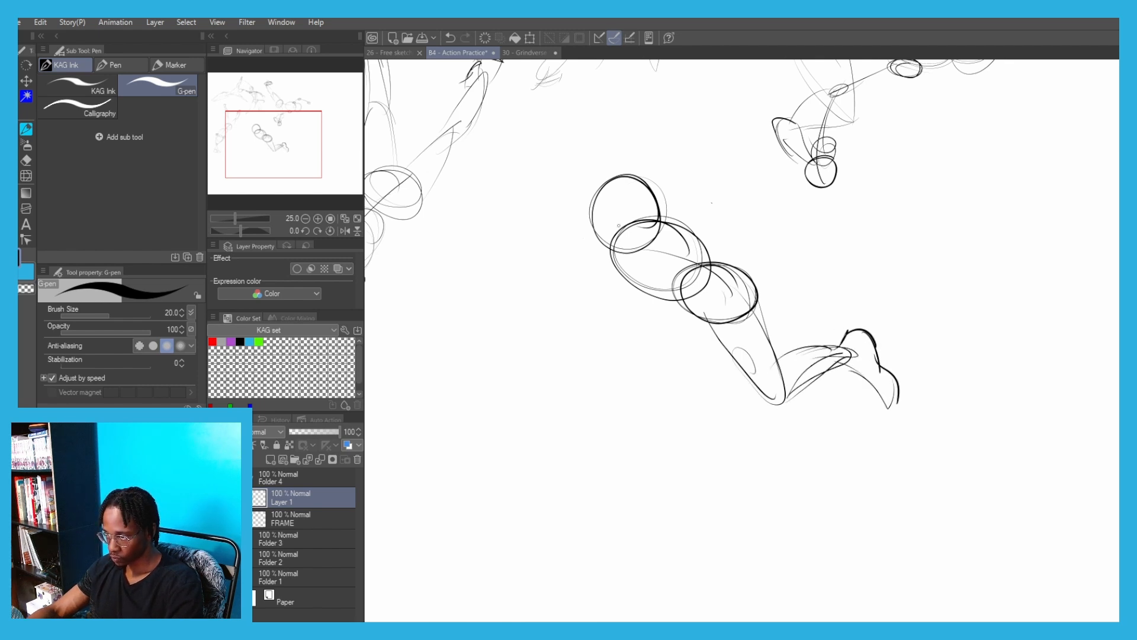
Sketch the leaping figure's front thigh as a long tapered shape reaching forward from the pelvis
{"action": "left_click_drag", "start_coordinate": [619, 226], "coordinate": [685, 233]}
{"action": "mouse_move", "coordinate": [763, 327]}
{"action": "left_mouse_down"}
{"action": "mouse_move", "coordinate": [660, 356]}
{"action": "mouse_move", "coordinate": [665, 347]}
{"action": "left_mouse_up"}
{"action": "key", "text": "ctrl+z"}
{"action": "left_click_drag", "start_coordinate": [734, 299], "coordinate": [652, 351]}
{"action": "mouse_move", "coordinate": [761, 331]}
{"action": "left_mouse_down"}
{"action": "mouse_move", "coordinate": [649, 357]}
{"action": "mouse_move", "coordinate": [692, 358]}
{"action": "mouse_move", "coordinate": [738, 303]}
{"action": "left_mouse_up"}
{"action": "key", "text": "ctrl+z"}
Stretch the leaping figure's arms out to both sides with joint circles and open hands, and add the folded shin under the front thigh
{"action": "left_click_drag", "start_coordinate": [770, 237], "coordinate": [708, 298]}
{"action": "left_click_drag", "start_coordinate": [775, 286], "coordinate": [777, 283]}
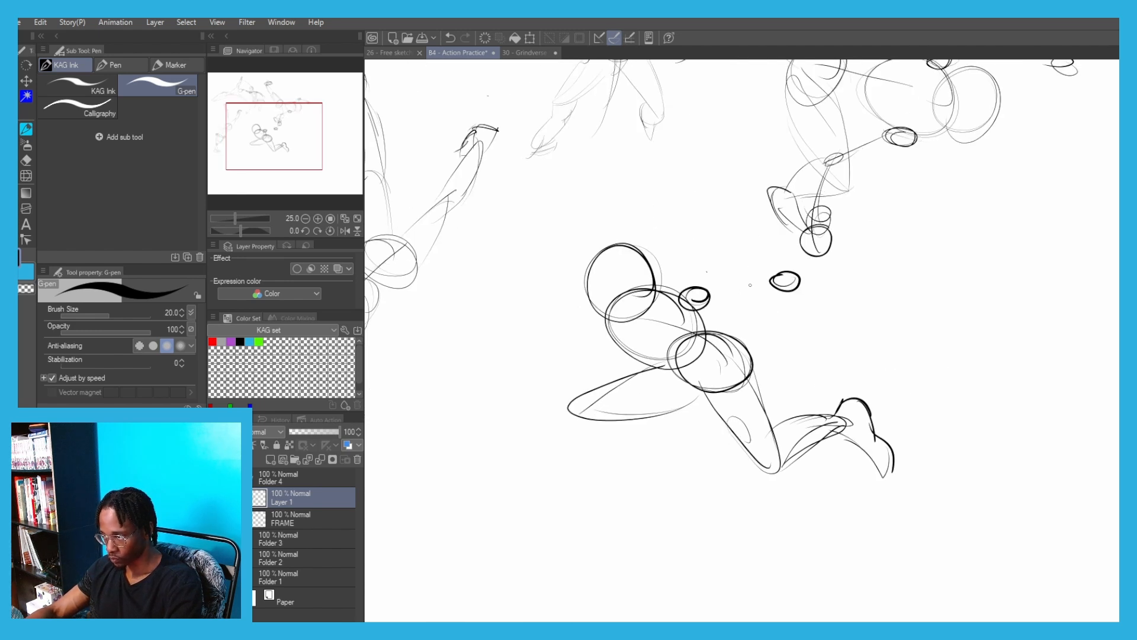
{"action": "mouse_move", "coordinate": [705, 294]}
{"action": "left_mouse_down"}
{"action": "mouse_move", "coordinate": [770, 283]}
{"action": "mouse_move", "coordinate": [867, 309]}
{"action": "left_mouse_up"}
{"action": "left_click_drag", "start_coordinate": [566, 214], "coordinate": [679, 255]}
{"action": "mouse_move", "coordinate": [722, 327]}
{"action": "left_mouse_down"}
{"action": "mouse_move", "coordinate": [735, 343]}
{"action": "mouse_move", "coordinate": [686, 273]}
{"action": "mouse_move", "coordinate": [596, 265]}
{"action": "mouse_move", "coordinate": [586, 282]}
{"action": "left_mouse_up"}
{"action": "key", "text": "ctrl+z"}
{"action": "left_click_drag", "start_coordinate": [603, 248], "coordinate": [566, 261]}
{"action": "left_click_drag", "start_coordinate": [714, 460], "coordinate": [809, 422]}
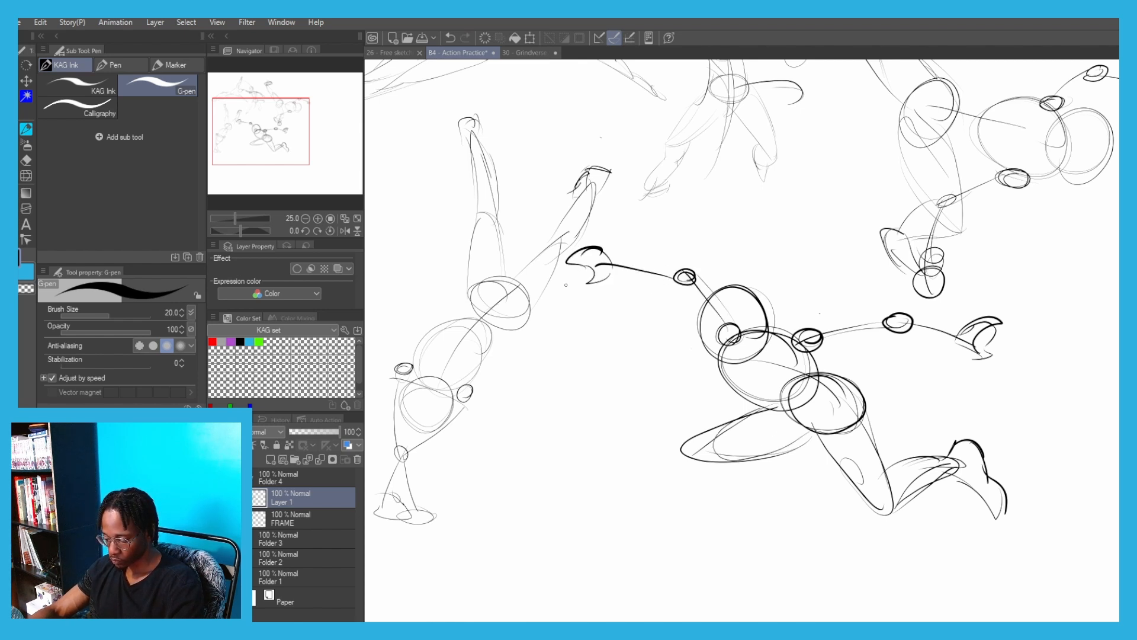
Move the leaping figure to the page's upper right corner, beside the kicking figure
{"action": "scroll", "coordinate": [563, 260], "scroll_direction": "down", "scroll_amount": 2}
{"action": "key", "text": "ctrl+t"}
{"action": "left_click_drag", "start_coordinate": [594, 318], "coordinate": [859, 155]}
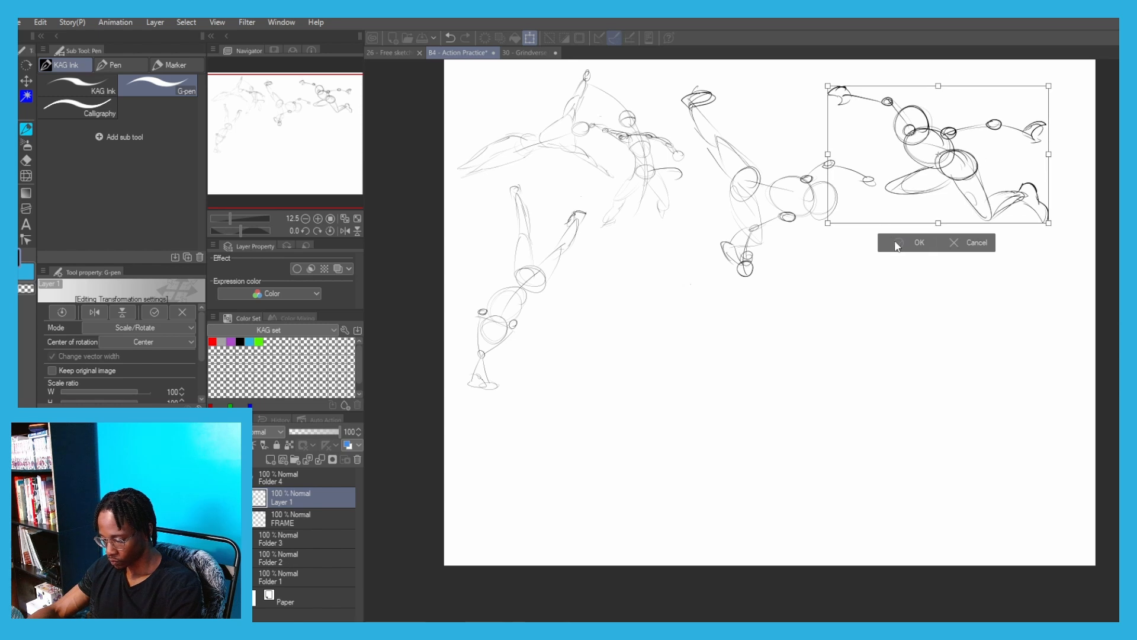
{"action": "left_click", "coordinate": [898, 245]}
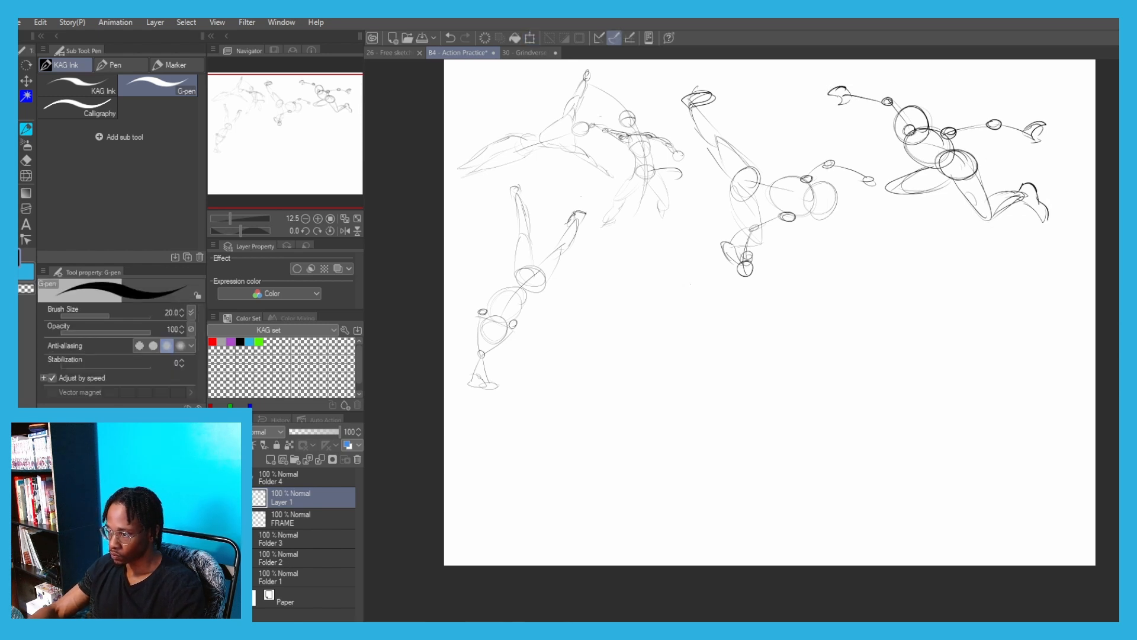
Start a crouching figure with a curved body line, a ribcage oval at its upper end and a pelvis oval at its lower end
{"action": "scroll", "coordinate": [699, 299], "scroll_direction": "up", "scroll_amount": 2}
{"action": "left_click_drag", "start_coordinate": [461, 281], "coordinate": [470, 308]}
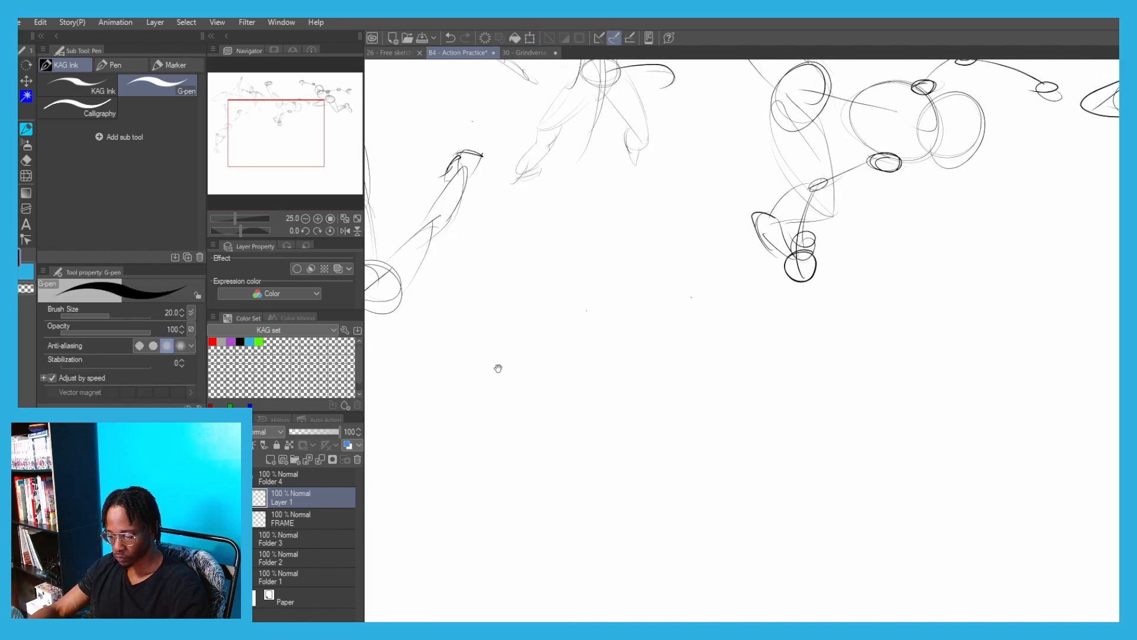
{"action": "left_click_drag", "start_coordinate": [498, 369], "coordinate": [499, 367]}
{"action": "mouse_move", "coordinate": [737, 244]}
{"action": "left_mouse_down"}
{"action": "mouse_move", "coordinate": [622, 306]}
{"action": "mouse_move", "coordinate": [583, 434]}
{"action": "left_mouse_up"}
{"action": "key", "text": "ctrl+z"}
{"action": "mouse_move", "coordinate": [752, 278]}
{"action": "left_mouse_down"}
{"action": "mouse_move", "coordinate": [557, 394]}
{"action": "mouse_move", "coordinate": [663, 261]}
{"action": "mouse_move", "coordinate": [651, 296]}
{"action": "left_mouse_up"}
Draw the crouching figure's near leg with a foreshortened thigh, rounded knee and shin dropping to a large oval foot
{"action": "mouse_move", "coordinate": [628, 338]}
{"action": "left_mouse_down"}
{"action": "mouse_move", "coordinate": [551, 332]}
{"action": "mouse_move", "coordinate": [637, 359]}
{"action": "left_mouse_up"}
{"action": "mouse_move", "coordinate": [676, 351]}
{"action": "left_mouse_down"}
{"action": "mouse_move", "coordinate": [664, 350]}
{"action": "mouse_move", "coordinate": [675, 388]}
{"action": "mouse_move", "coordinate": [663, 404]}
{"action": "left_mouse_up"}
{"action": "key", "text": "ctrl+z"}
{"action": "mouse_move", "coordinate": [613, 369]}
{"action": "left_mouse_down"}
{"action": "mouse_move", "coordinate": [659, 375]}
{"action": "mouse_move", "coordinate": [604, 362]}
{"action": "mouse_move", "coordinate": [669, 356]}
{"action": "mouse_move", "coordinate": [606, 472]}
{"action": "left_mouse_up"}
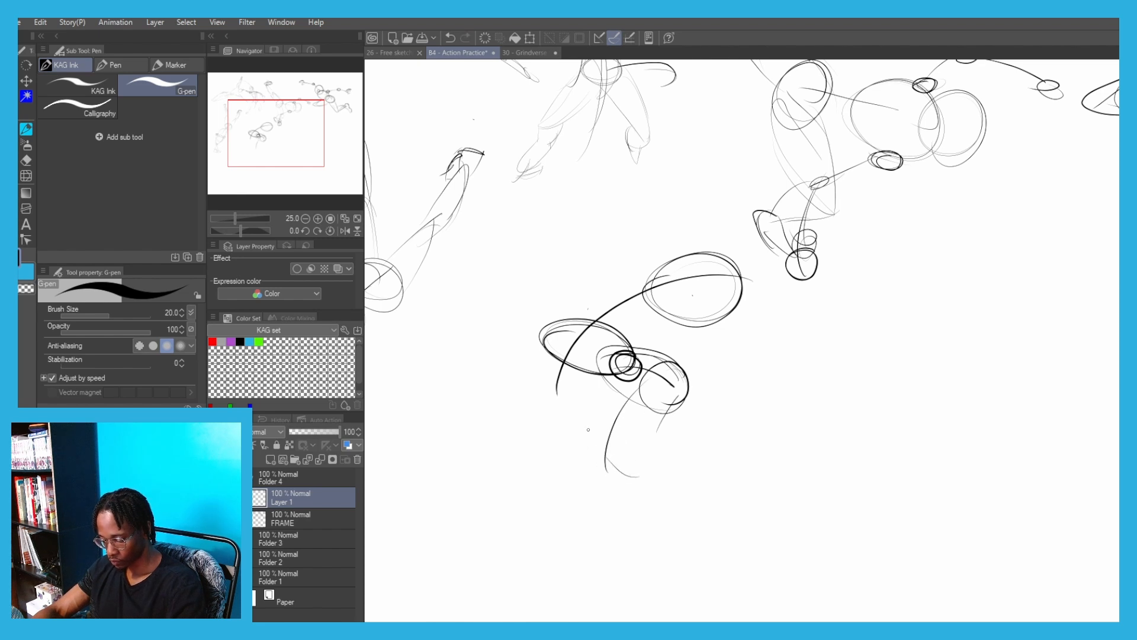
{"action": "mouse_move", "coordinate": [588, 430]}
{"action": "left_mouse_down"}
{"action": "mouse_move", "coordinate": [634, 482]}
{"action": "mouse_move", "coordinate": [614, 428]}
{"action": "mouse_move", "coordinate": [653, 379]}
{"action": "left_mouse_up"}
{"action": "left_click_drag", "start_coordinate": [662, 373], "coordinate": [647, 469]}
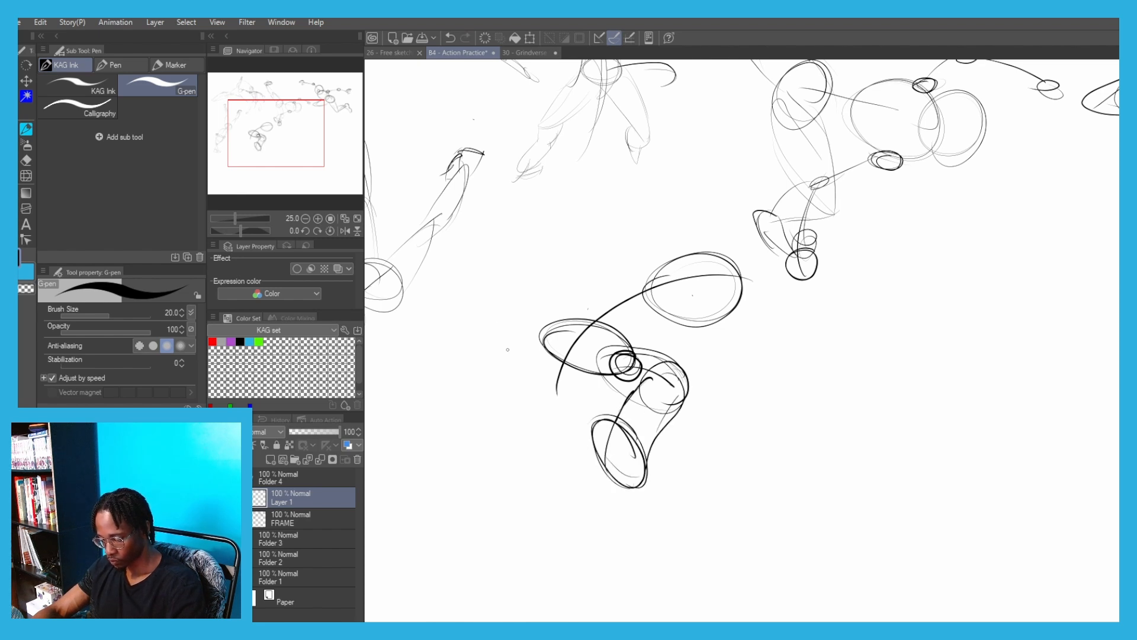
Sketch the crouching figure's other leg angled down and away from the pelvis, with a tapered thigh and a curved foot below it
{"action": "left_click_drag", "start_coordinate": [508, 349], "coordinate": [606, 350]}
{"action": "left_click_drag", "start_coordinate": [678, 378], "coordinate": [616, 434]}
{"action": "key", "text": "ctrl+z"}
{"action": "left_click_drag", "start_coordinate": [635, 339], "coordinate": [609, 407]}
{"action": "left_click_drag", "start_coordinate": [658, 372], "coordinate": [598, 414]}
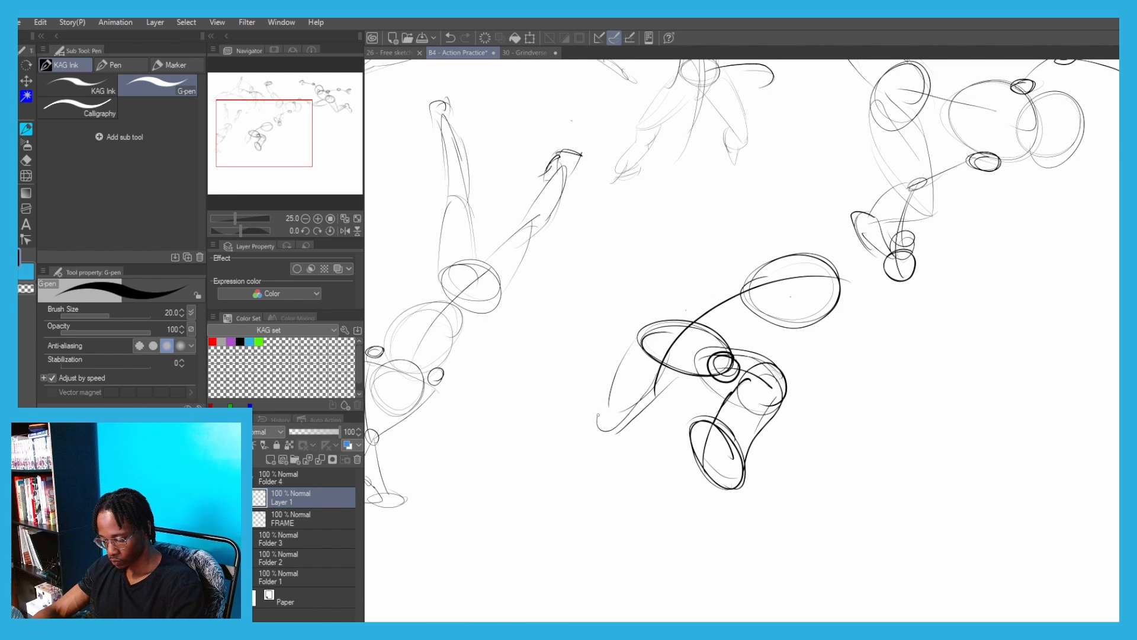
{"action": "left_click_drag", "start_coordinate": [674, 349], "coordinate": [601, 433]}
{"action": "left_click_drag", "start_coordinate": [662, 329], "coordinate": [611, 390]}
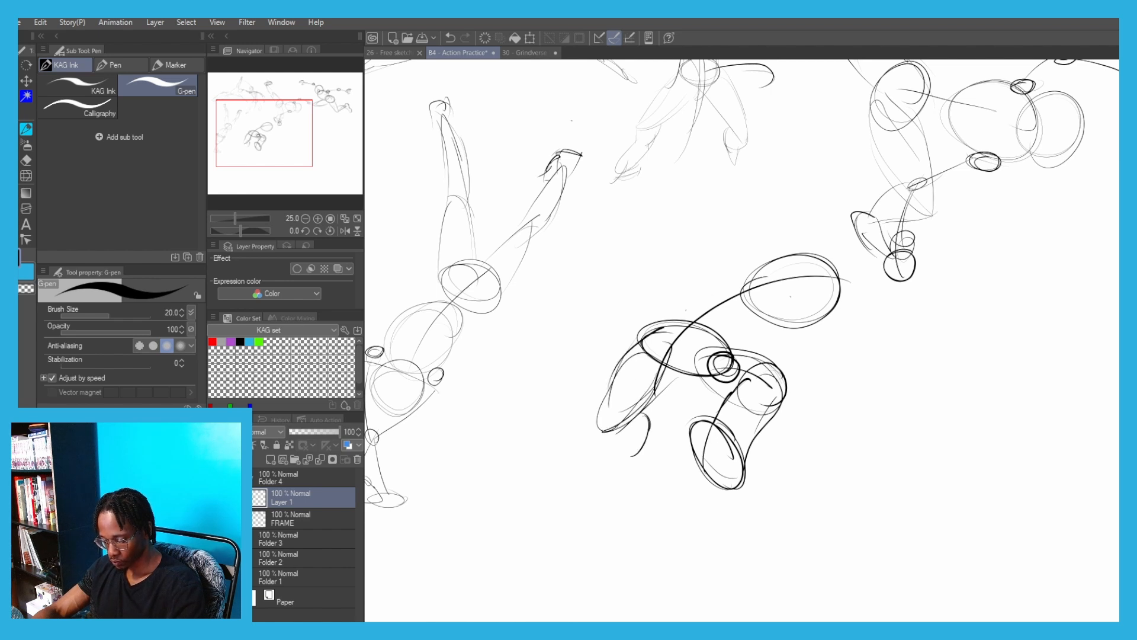
{"action": "left_click_drag", "start_coordinate": [642, 440], "coordinate": [610, 438]}
Draw a slanted shoulder line across the crouching figure's ribcage and hang the near arm from it with joint circles and a pointed hand
{"action": "mouse_move", "coordinate": [689, 286]}
{"action": "left_mouse_down"}
{"action": "mouse_move", "coordinate": [558, 320]}
{"action": "mouse_move", "coordinate": [618, 303]}
{"action": "left_mouse_up"}
{"action": "mouse_move", "coordinate": [661, 271]}
{"action": "left_mouse_down"}
{"action": "mouse_move", "coordinate": [707, 370]}
{"action": "mouse_move", "coordinate": [698, 362]}
{"action": "left_mouse_up"}
{"action": "key", "text": "ctrl+z"}
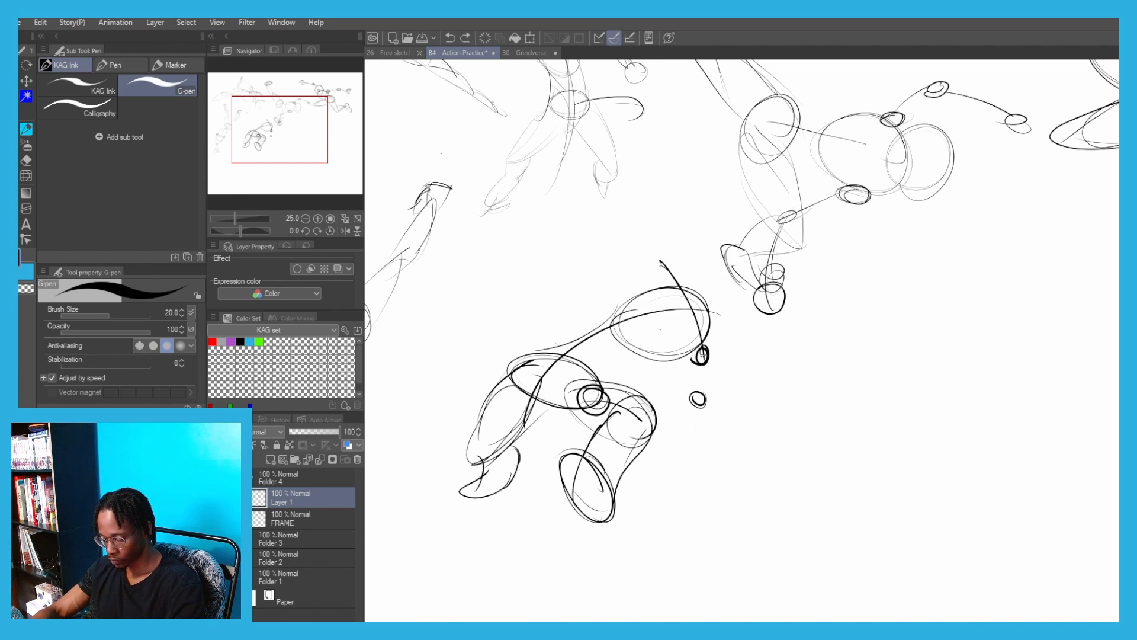
{"action": "mouse_move", "coordinate": [710, 434]}
{"action": "left_mouse_down"}
{"action": "mouse_move", "coordinate": [728, 448]}
{"action": "mouse_move", "coordinate": [695, 445]}
{"action": "left_mouse_up"}
Add the crouching figure's head circle against the ribcage and its far arm raised up and back from a shoulder joint to a round hand
{"action": "left_click_drag", "start_coordinate": [608, 257], "coordinate": [621, 340]}
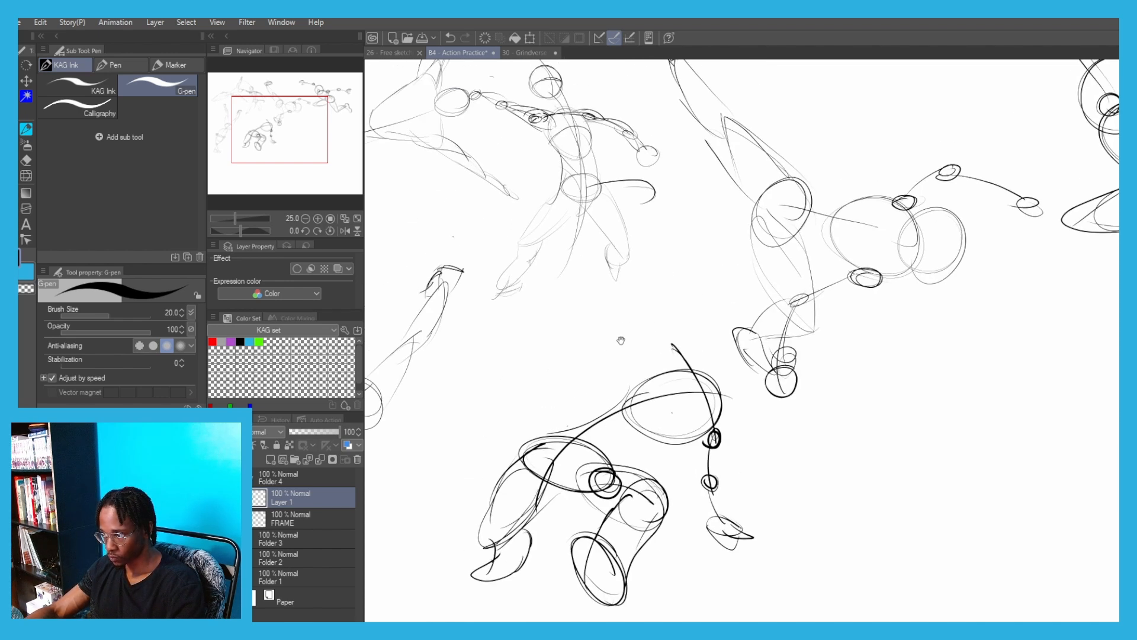
{"action": "left_click_drag", "start_coordinate": [711, 375], "coordinate": [751, 382]}
{"action": "key", "text": "ctrl+z"}
{"action": "key", "text": "ctrl+z"}
{"action": "left_click_drag", "start_coordinate": [672, 342], "coordinate": [671, 344]}
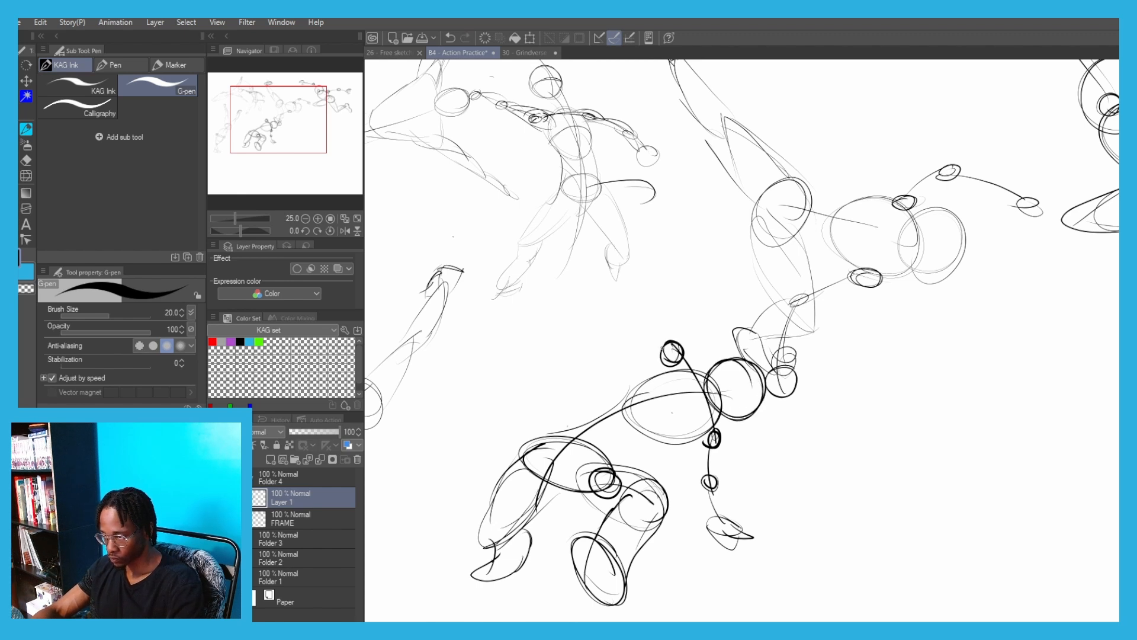
{"action": "mouse_move", "coordinate": [647, 304]}
{"action": "left_mouse_down"}
{"action": "mouse_move", "coordinate": [668, 344]}
{"action": "mouse_move", "coordinate": [594, 264]}
{"action": "left_mouse_up"}
{"action": "key", "text": "ctrl+z"}
{"action": "key", "text": "m"}
{"action": "mouse_move", "coordinate": [641, 440]}
{"action": "left_mouse_down"}
{"action": "mouse_move", "coordinate": [739, 571]}
{"action": "mouse_move", "coordinate": [687, 515]}
{"action": "left_mouse_up"}
{"action": "key", "text": "p"}
{"action": "key", "text": "ctrl+z"}
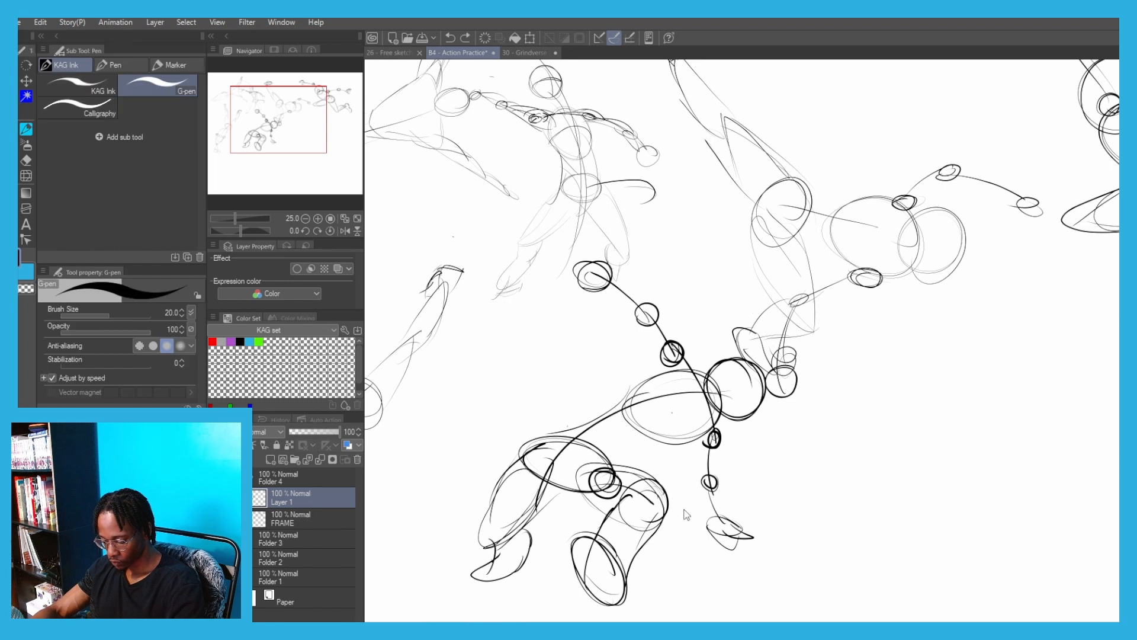
Lasso the crouching figure's upper body, shift it closer to the pelvis and rotate it slightly counterclockwise, and clear the selection
{"action": "key", "text": "m"}
{"action": "mouse_move", "coordinate": [765, 528]}
{"action": "left_mouse_down"}
{"action": "mouse_move", "coordinate": [584, 378]}
{"action": "mouse_move", "coordinate": [802, 495]}
{"action": "left_mouse_up"}
{"action": "key", "text": "p"}
{"action": "left_click", "coordinate": [711, 586]}
{"action": "left_click_drag", "start_coordinate": [735, 468], "coordinate": [717, 477]}
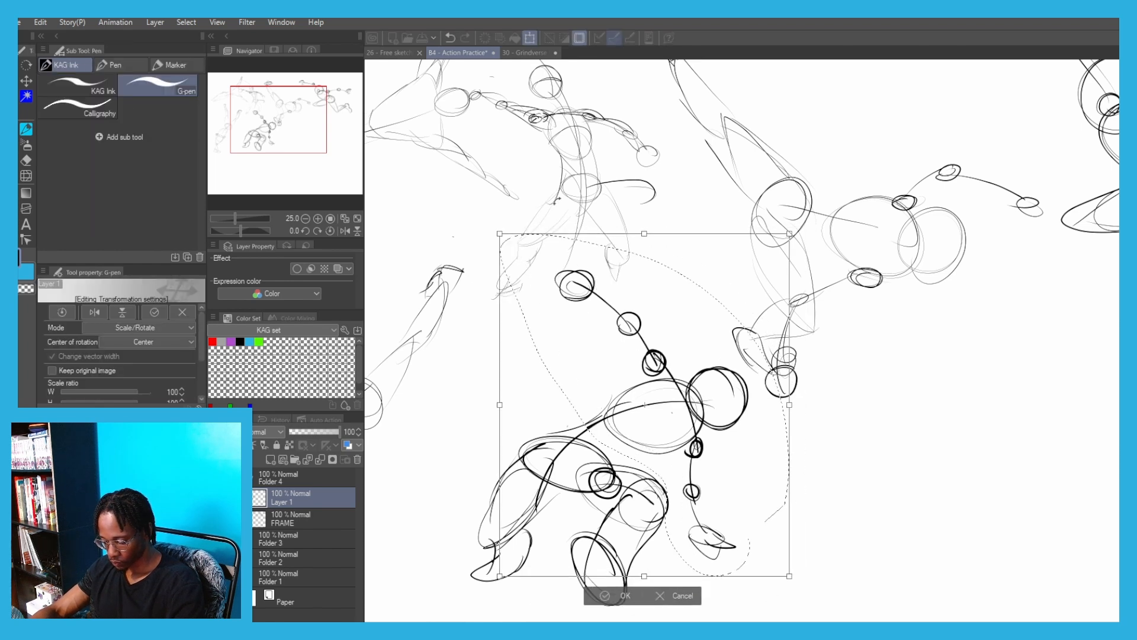
{"action": "left_click_drag", "start_coordinate": [829, 504], "coordinate": [845, 468]}
{"action": "left_click_drag", "start_coordinate": [639, 371], "coordinate": [632, 359]}
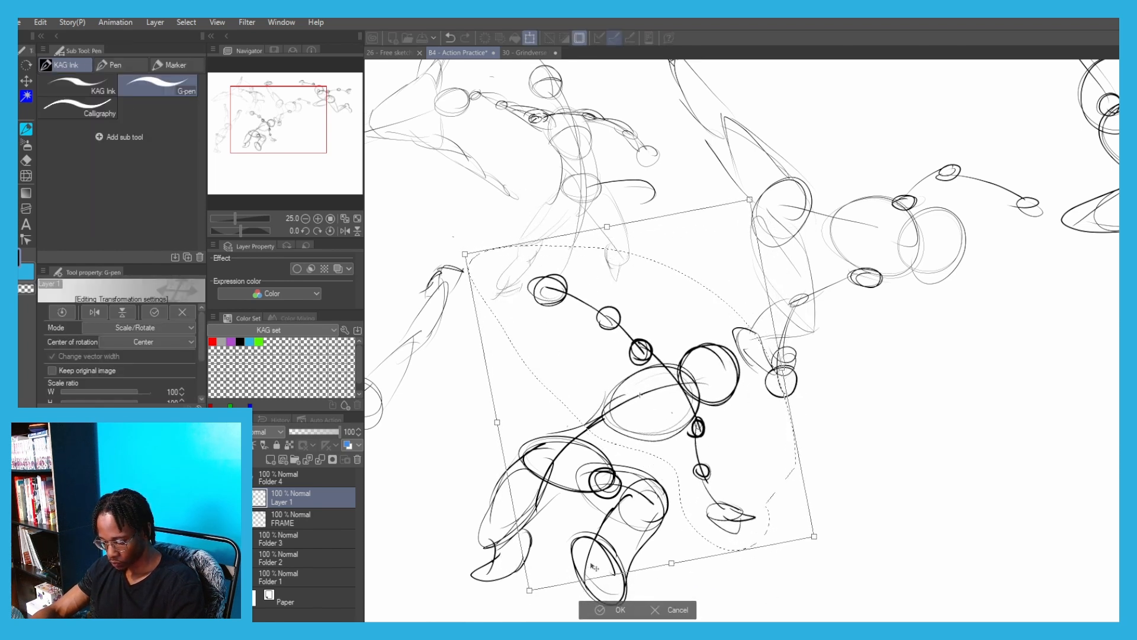
{"action": "key", "text": "Return"}
{"action": "scroll", "coordinate": [567, 338], "scroll_direction": "down", "scroll_amount": 4}
{"action": "key", "text": "ctrl+d"}
Scale the whole crouching figure down and place it beside the handstand figure, below the mid-air fighters
{"action": "left_click_drag", "start_coordinate": [567, 338], "coordinate": [680, 436]}
{"action": "key", "text": "ctrl+t"}
{"action": "scroll", "coordinate": [578, 324], "scroll_direction": "up", "scroll_amount": 2}
{"action": "left_click_drag", "start_coordinate": [752, 491], "coordinate": [696, 453]}
{"action": "key", "text": "Return"}
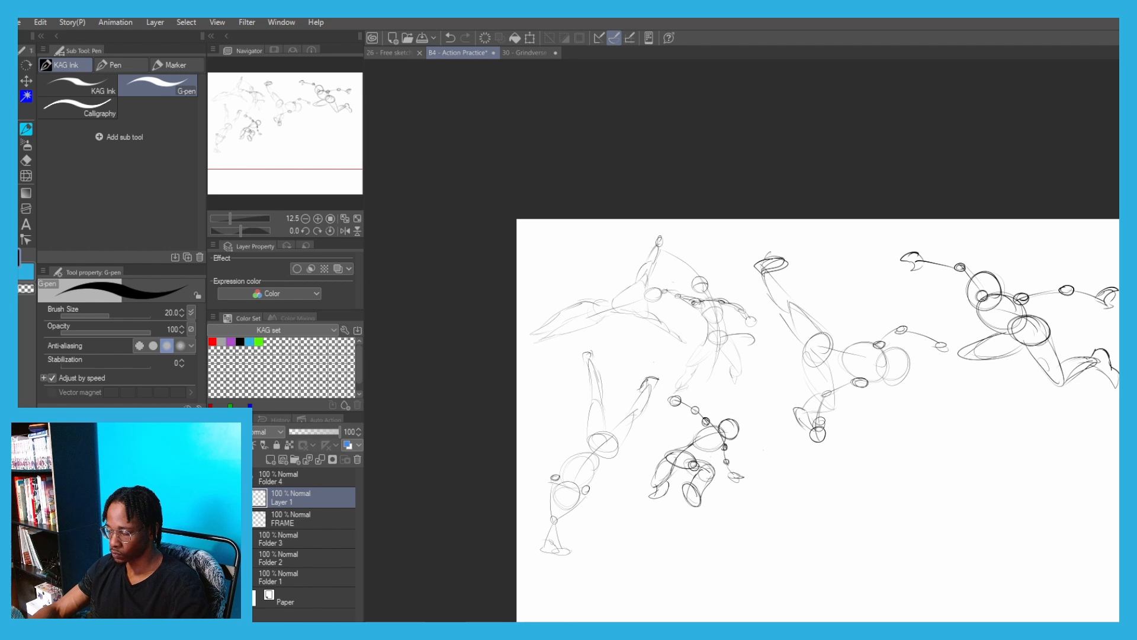
{"action": "left_click_drag", "start_coordinate": [879, 428], "coordinate": [717, 339]}
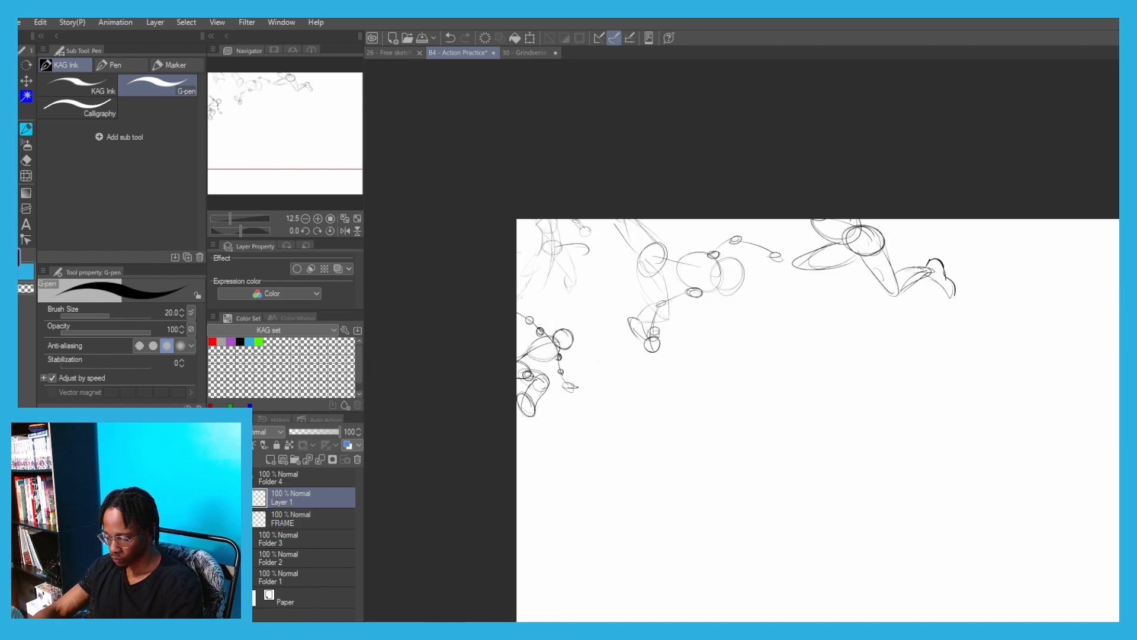
{"action": "key", "text": "ctrl+z"}
{"action": "left_click_drag", "start_coordinate": [589, 261], "coordinate": [455, 158]}
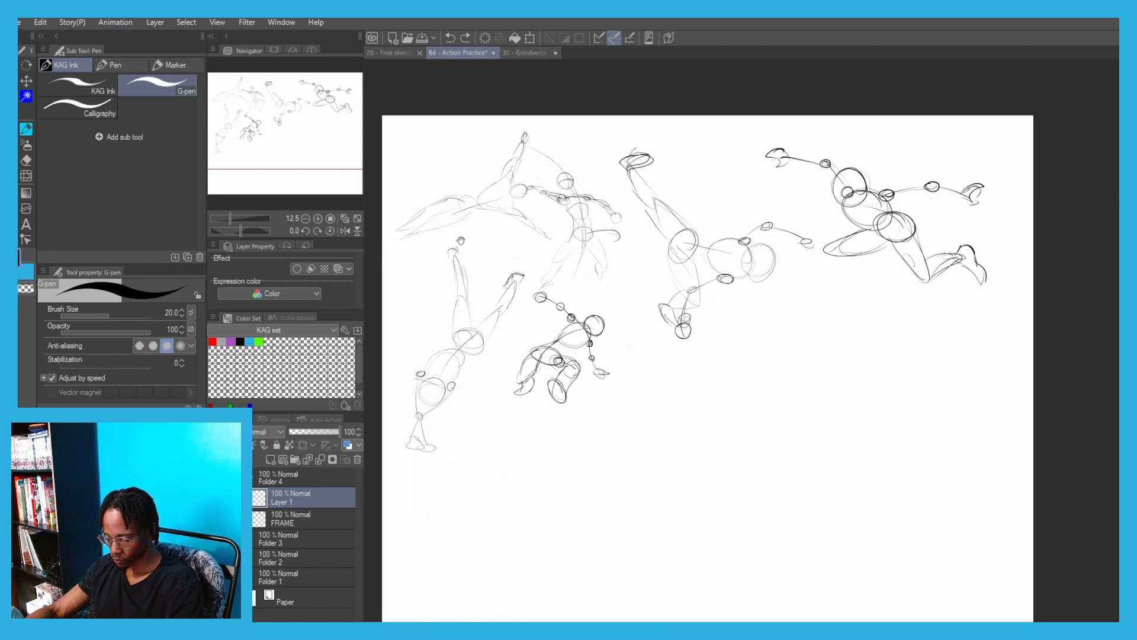
Start another figure in the empty middle of the page with a shallow U-shaped body line, a ribcage oval and a tilted pelvis oval
{"action": "scroll", "coordinate": [775, 313], "scroll_direction": "up", "scroll_amount": 2}
{"action": "mouse_move", "coordinate": [727, 391]}
{"action": "left_mouse_down"}
{"action": "mouse_move", "coordinate": [775, 312]}
{"action": "mouse_move", "coordinate": [799, 341]}
{"action": "left_mouse_up"}
{"action": "left_click_drag", "start_coordinate": [848, 309], "coordinate": [747, 358]}
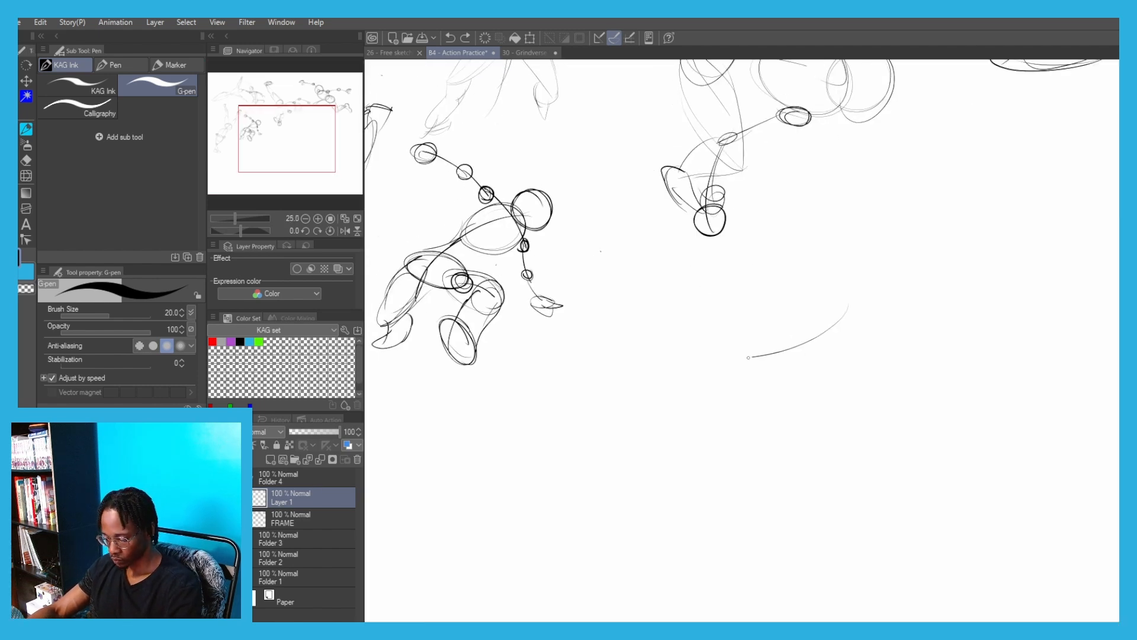
{"action": "key", "text": "ctrl+z"}
{"action": "mouse_move", "coordinate": [854, 310]}
{"action": "left_mouse_down"}
{"action": "mouse_move", "coordinate": [618, 327]}
{"action": "mouse_move", "coordinate": [832, 309]}
{"action": "mouse_move", "coordinate": [756, 357]}
{"action": "mouse_move", "coordinate": [839, 354]}
{"action": "left_mouse_up"}
{"action": "key", "text": "ctrl+z"}
{"action": "mouse_move", "coordinate": [663, 310]}
{"action": "left_mouse_down"}
{"action": "mouse_move", "coordinate": [664, 387]}
{"action": "mouse_move", "coordinate": [681, 314]}
{"action": "left_mouse_up"}
{"action": "key", "text": "ctrl+z"}
{"action": "mouse_move", "coordinate": [659, 306]}
{"action": "left_mouse_down"}
{"action": "mouse_move", "coordinate": [695, 391]}
{"action": "mouse_move", "coordinate": [670, 362]}
{"action": "left_mouse_up"}
Sketch the new figure's raised leg extending diagonally up from the pelvis, with a long tapered thigh, shin and foot
{"action": "left_click_drag", "start_coordinate": [637, 254], "coordinate": [681, 271]}
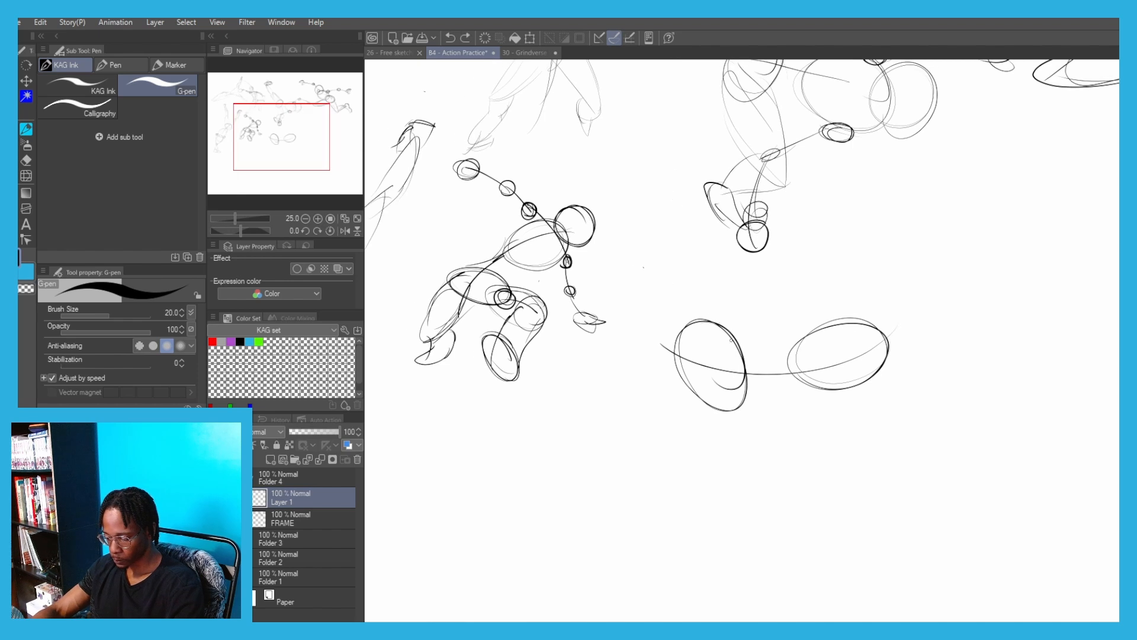
{"action": "left_click_drag", "start_coordinate": [729, 323], "coordinate": [609, 243]}
{"action": "left_click_drag", "start_coordinate": [693, 354], "coordinate": [621, 266]}
{"action": "key", "text": "ctrl+z"}
{"action": "mouse_move", "coordinate": [682, 352]}
{"action": "left_mouse_down"}
{"action": "mouse_move", "coordinate": [610, 259]}
{"action": "mouse_move", "coordinate": [633, 250]}
{"action": "left_mouse_up"}
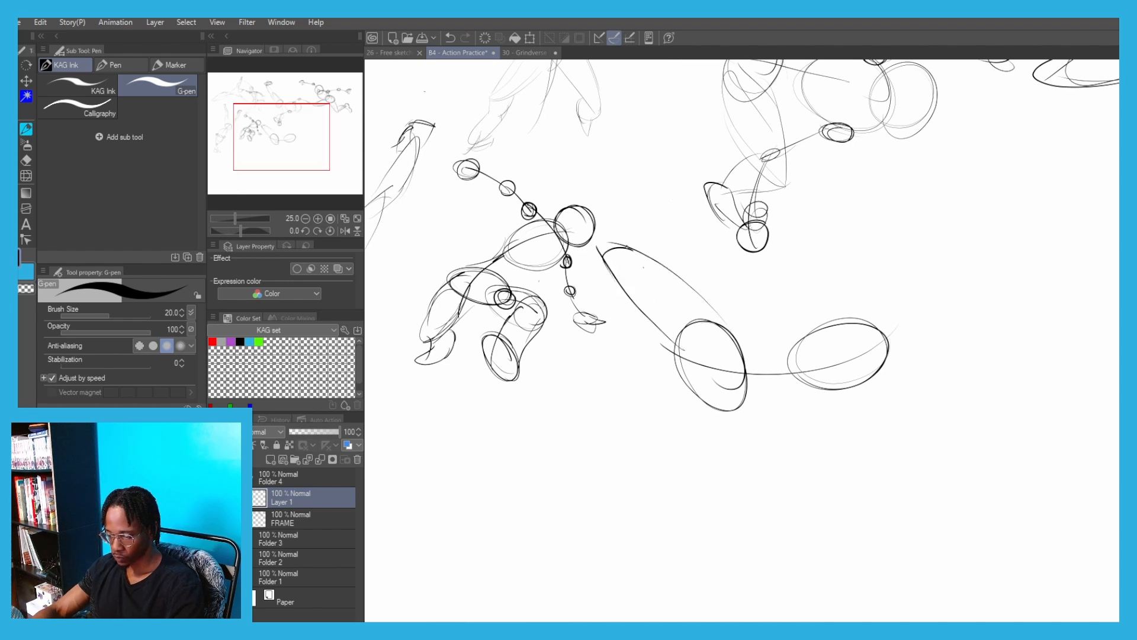
{"action": "mouse_move", "coordinate": [510, 179]}
{"action": "left_mouse_down"}
{"action": "mouse_move", "coordinate": [619, 236]}
{"action": "mouse_move", "coordinate": [468, 149]}
{"action": "mouse_move", "coordinate": [495, 168]}
{"action": "left_mouse_up"}
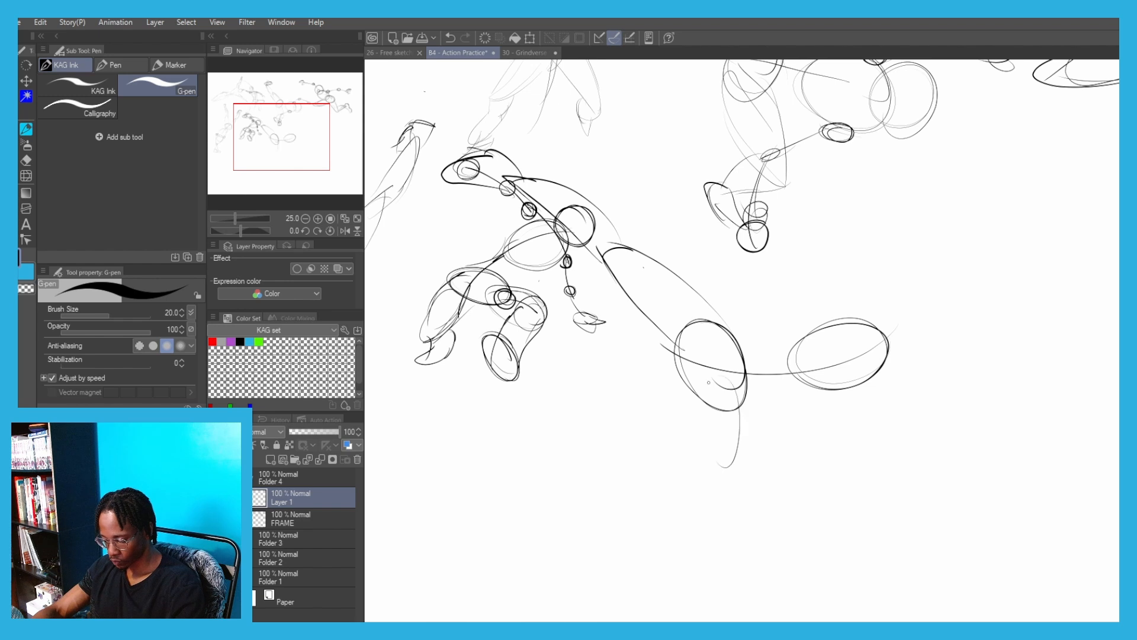
Sketch the new figure's other leg folded beneath the pelvis, with a tapered thigh, a shin doubled back beside it and a foot
{"action": "key", "text": "ctrl+z"}
{"action": "left_click_drag", "start_coordinate": [735, 381], "coordinate": [728, 499]}
{"action": "key", "text": "ctrl+z"}
{"action": "left_click_drag", "start_coordinate": [683, 379], "coordinate": [705, 479]}
{"action": "left_click_drag", "start_coordinate": [689, 440], "coordinate": [740, 453]}
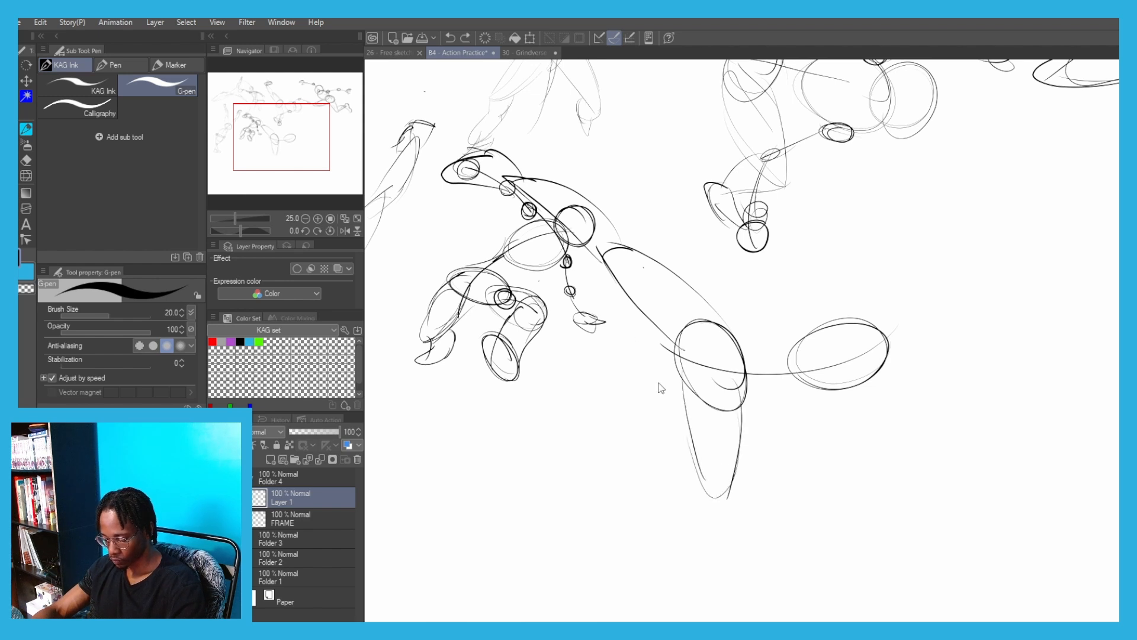
{"action": "mouse_move", "coordinate": [660, 377]}
{"action": "left_mouse_down"}
{"action": "mouse_move", "coordinate": [687, 408]}
{"action": "mouse_move", "coordinate": [665, 483]}
{"action": "left_mouse_up"}
{"action": "left_click_drag", "start_coordinate": [670, 444], "coordinate": [731, 449]}
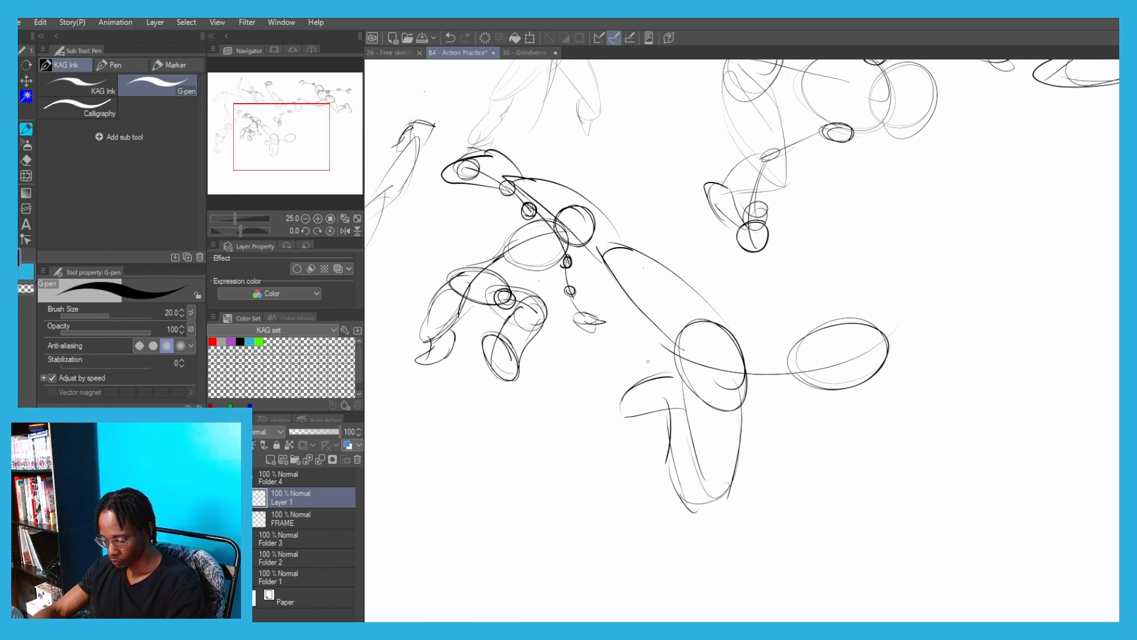
{"action": "left_click_drag", "start_coordinate": [685, 391], "coordinate": [700, 468]}
{"action": "mouse_move", "coordinate": [733, 388]}
{"action": "left_mouse_down"}
{"action": "mouse_move", "coordinate": [741, 433]}
{"action": "mouse_move", "coordinate": [673, 460]}
{"action": "mouse_move", "coordinate": [674, 410]}
{"action": "left_mouse_up"}
{"action": "mouse_move", "coordinate": [670, 424]}
{"action": "left_mouse_down"}
{"action": "mouse_move", "coordinate": [666, 407]}
{"action": "mouse_move", "coordinate": [681, 397]}
{"action": "left_mouse_up"}
Lasso the ribcage oval, rotate it slightly counterclockwise, shift it closer to the pelvis, and clear the selection
{"action": "left_click_drag", "start_coordinate": [675, 276], "coordinate": [558, 323]}
{"action": "key", "text": "m"}
{"action": "mouse_move", "coordinate": [740, 446]}
{"action": "left_mouse_down"}
{"action": "mouse_move", "coordinate": [794, 404]}
{"action": "mouse_move", "coordinate": [728, 457]}
{"action": "left_mouse_up"}
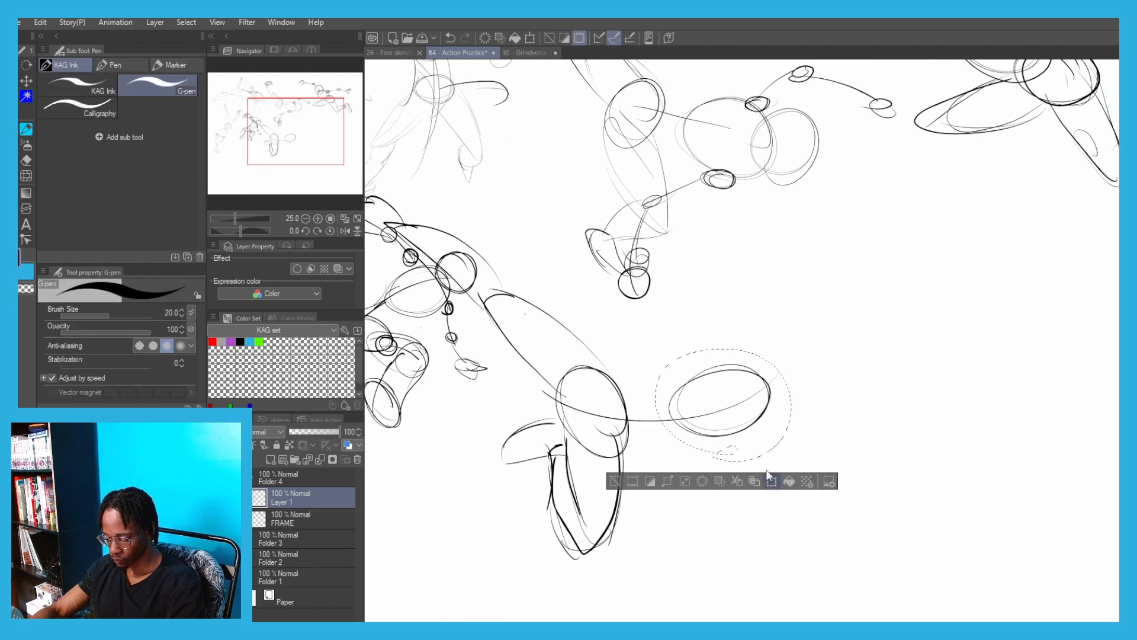
{"action": "key", "text": "ctrl+t"}
{"action": "left_click_drag", "start_coordinate": [797, 454], "coordinate": [802, 442]}
{"action": "left_click_drag", "start_coordinate": [688, 399], "coordinate": [677, 390]}
{"action": "key", "text": "Return"}
{"action": "key", "text": "ctrl+d"}
Draw the shoulder line across the ribcage and an arm reaching back over the pelvis, with circles for shoulders, elbow and hand
{"action": "mouse_move", "coordinate": [589, 411]}
{"action": "left_mouse_down"}
{"action": "mouse_move", "coordinate": [744, 374]}
{"action": "mouse_move", "coordinate": [683, 357]}
{"action": "mouse_move", "coordinate": [756, 398]}
{"action": "mouse_move", "coordinate": [745, 393]}
{"action": "left_mouse_up"}
{"action": "left_click_drag", "start_coordinate": [664, 354], "coordinate": [669, 356]}
{"action": "left_click_drag", "start_coordinate": [600, 350], "coordinate": [610, 356]}
{"action": "key", "text": "ctrl+z"}
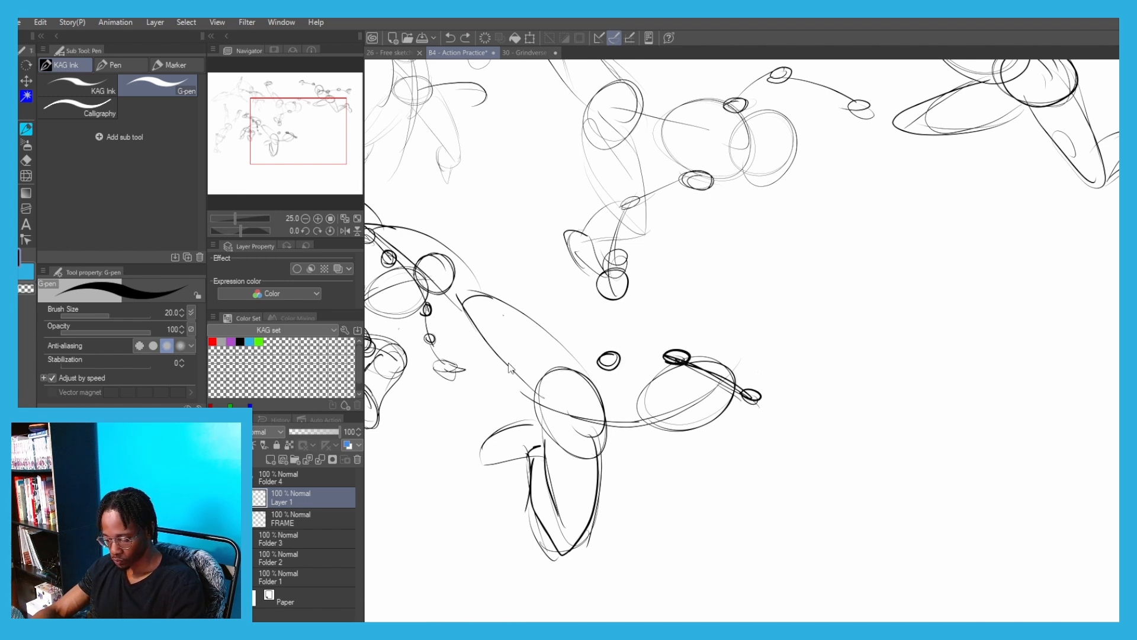
{"action": "left_click_drag", "start_coordinate": [511, 355], "coordinate": [667, 357]}
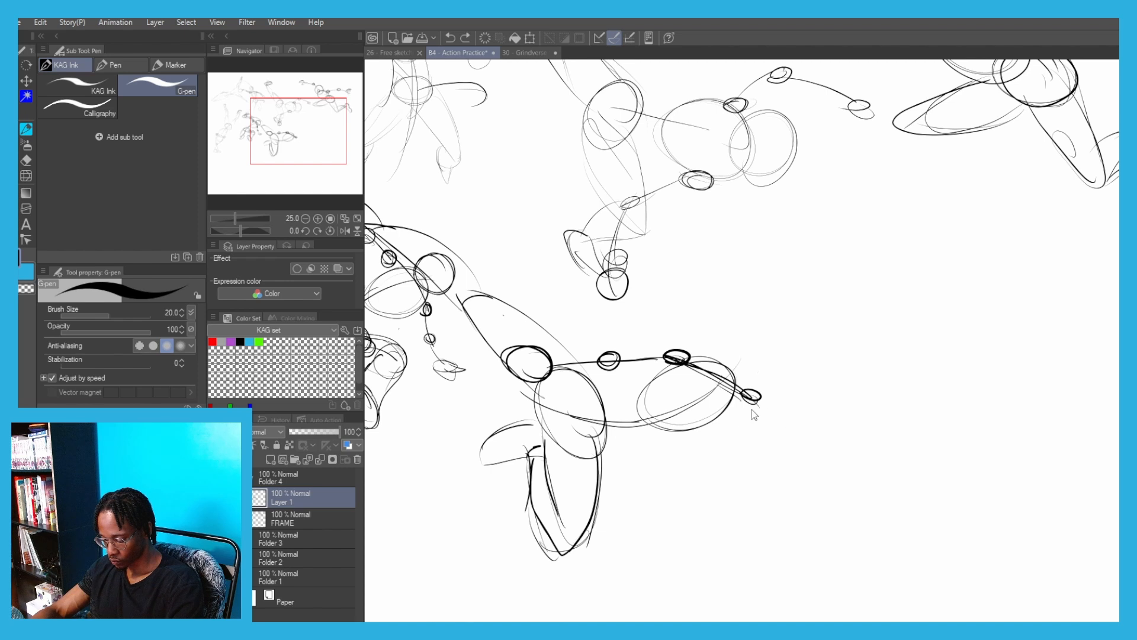
Draw the other arm stretched diagonally down from the far shoulder with elbow and hand circles, and add the head circle
{"action": "left_click_drag", "start_coordinate": [754, 404], "coordinate": [796, 455]}
{"action": "left_click_drag", "start_coordinate": [836, 493], "coordinate": [843, 508]}
{"action": "left_click_drag", "start_coordinate": [844, 507], "coordinate": [853, 516]}
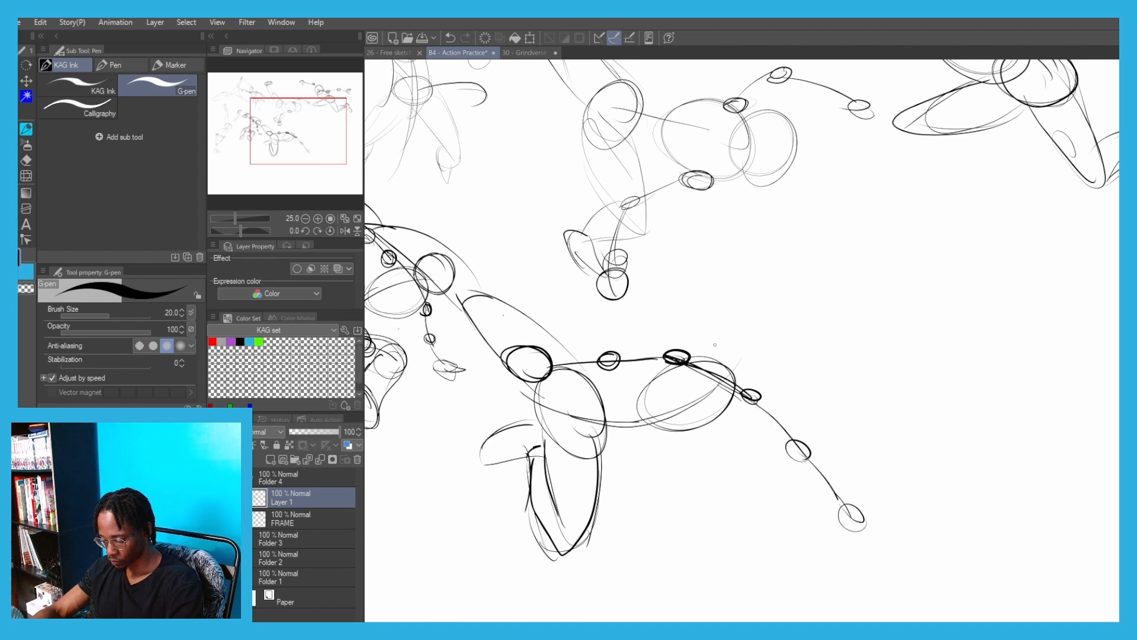
{"action": "left_click_drag", "start_coordinate": [713, 326], "coordinate": [762, 388]}
Scale the whole kicking figure down to 65% and place it directly below the crouching figure
{"action": "key", "text": "ctrl+minus"}
{"action": "key", "text": "ctrl+minus"}
{"action": "key", "text": "ctrl+t"}
{"action": "left_click_drag", "start_coordinate": [629, 266], "coordinate": [606, 335]}
{"action": "left_click_drag", "start_coordinate": [477, 327], "coordinate": [575, 393]}
{"action": "left_click_drag", "start_coordinate": [585, 395], "coordinate": [449, 366]}
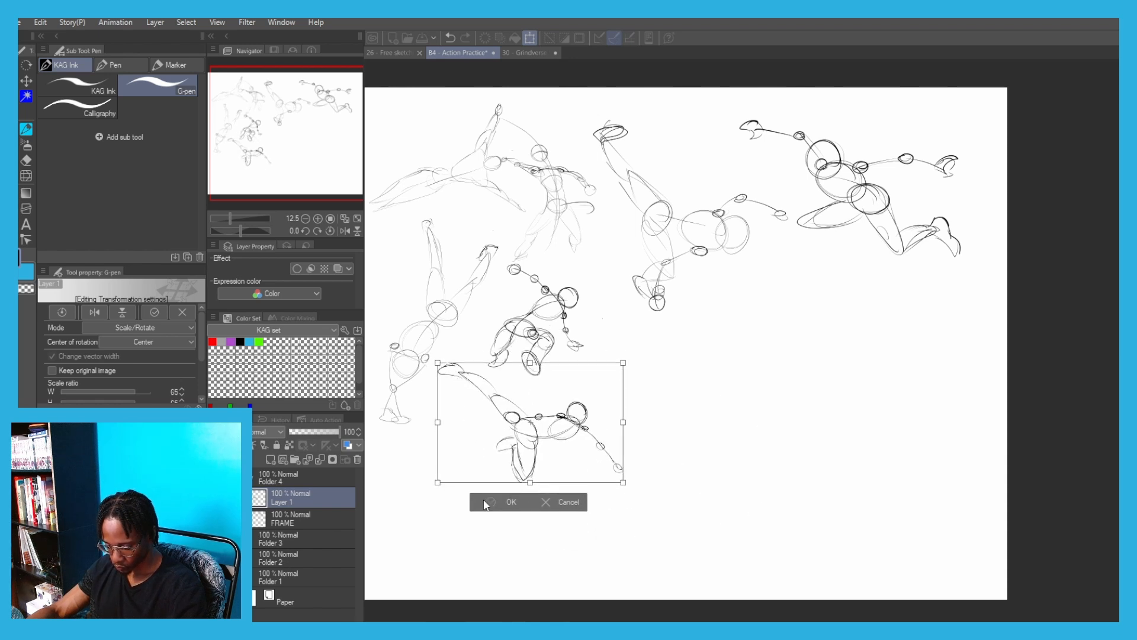
{"action": "left_click", "coordinate": [505, 506]}
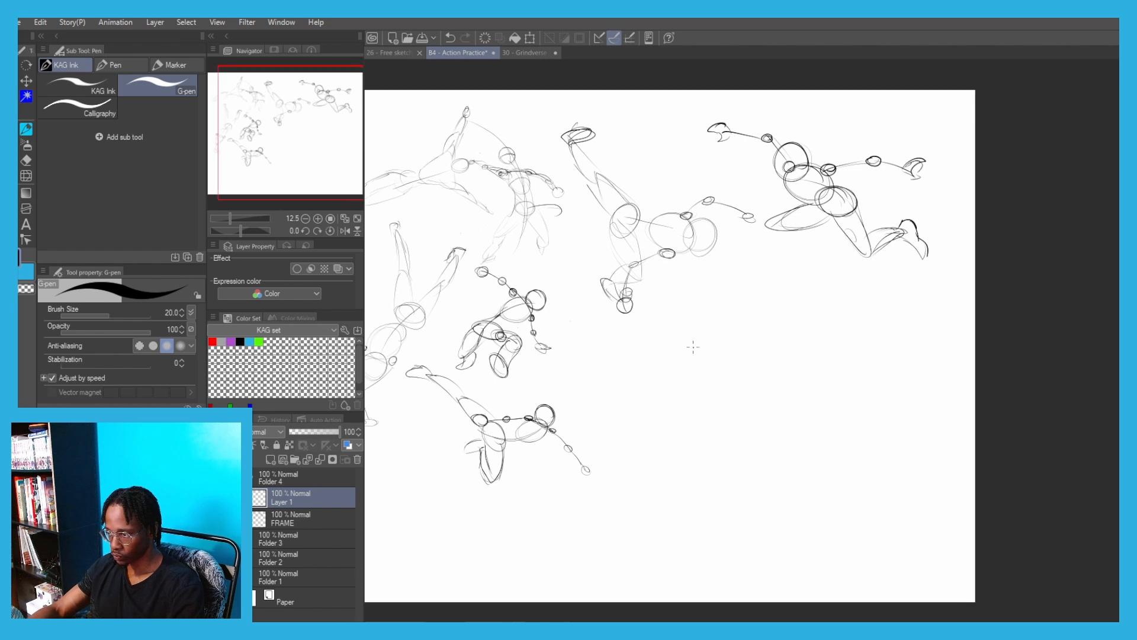
Start an upside-down figure in the empty middle of the page with a curved vertical body line, a pelvis oval and a ribcage oval beneath
{"action": "scroll", "coordinate": [655, 426], "scroll_direction": "up", "scroll_amount": 2}
{"action": "mouse_move", "coordinate": [693, 212]}
{"action": "left_mouse_down"}
{"action": "mouse_move", "coordinate": [697, 388]}
{"action": "mouse_move", "coordinate": [683, 377]}
{"action": "left_mouse_up"}
{"action": "key", "text": "ctrl+z"}
{"action": "key", "text": "ctrl+z"}
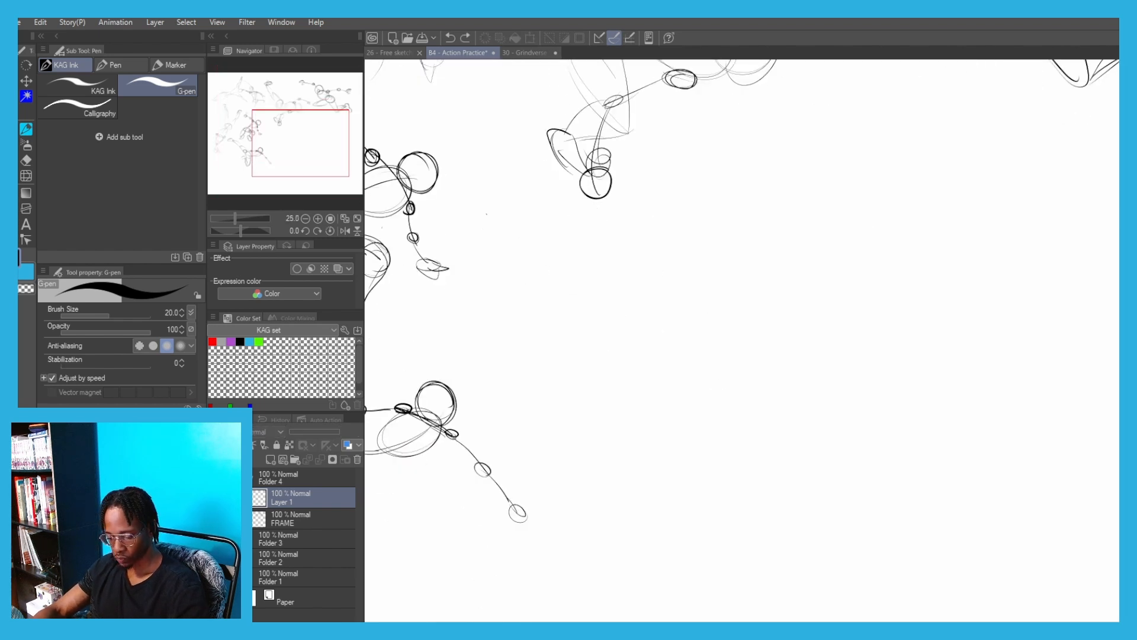
{"action": "mouse_move", "coordinate": [692, 218]}
{"action": "left_mouse_down"}
{"action": "mouse_move", "coordinate": [698, 393]}
{"action": "mouse_move", "coordinate": [673, 309]}
{"action": "mouse_move", "coordinate": [705, 385]}
{"action": "left_mouse_up"}
{"action": "key", "text": "ctrl+z"}
{"action": "mouse_move", "coordinate": [697, 294]}
{"action": "left_mouse_down"}
{"action": "mouse_move", "coordinate": [724, 356]}
{"action": "mouse_move", "coordinate": [652, 332]}
{"action": "mouse_move", "coordinate": [696, 295]}
{"action": "left_mouse_up"}
{"action": "mouse_move", "coordinate": [697, 244]}
{"action": "left_mouse_down"}
{"action": "mouse_move", "coordinate": [722, 224]}
{"action": "mouse_move", "coordinate": [643, 237]}
{"action": "left_mouse_up"}
Sketch the upside-down figure's bent leg beside the pelvis, with the knee raised, the shin folding down and a pointed foot
{"action": "key", "text": "ctrl+z"}
{"action": "mouse_move", "coordinate": [709, 246]}
{"action": "left_mouse_down"}
{"action": "mouse_move", "coordinate": [678, 203]}
{"action": "mouse_move", "coordinate": [680, 226]}
{"action": "left_mouse_up"}
{"action": "left_click_drag", "start_coordinate": [656, 172], "coordinate": [588, 267]}
{"action": "left_click_drag", "start_coordinate": [632, 305], "coordinate": [693, 261]}
{"action": "left_click_drag", "start_coordinate": [706, 260], "coordinate": [670, 350]}
{"action": "key", "text": "ctrl+z"}
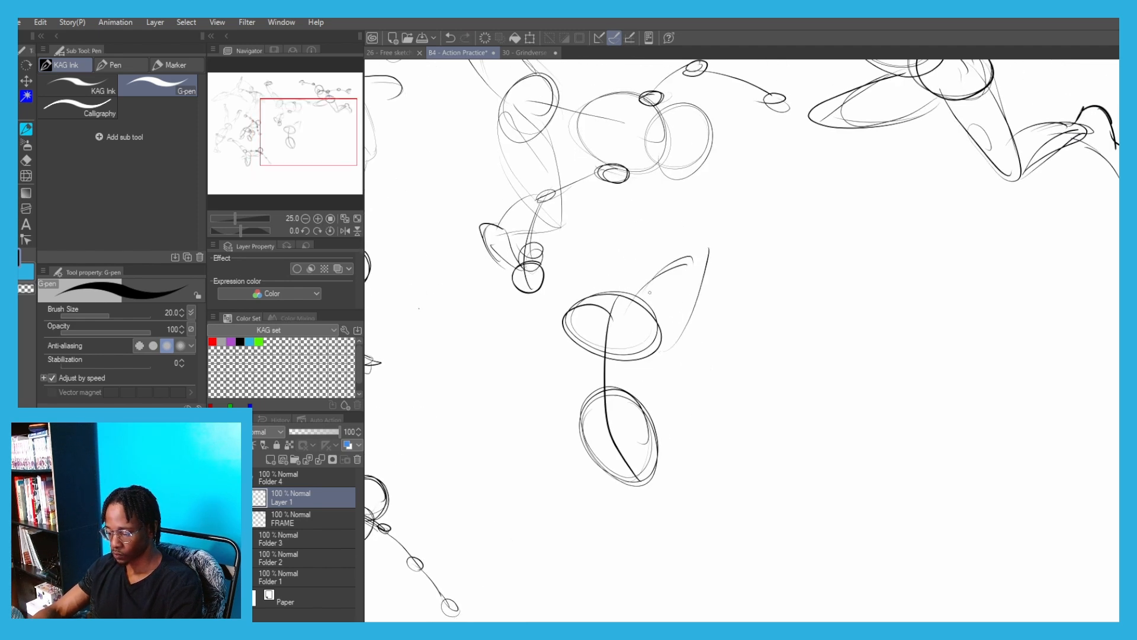
{"action": "left_click_drag", "start_coordinate": [654, 277], "coordinate": [657, 353]}
{"action": "mouse_move", "coordinate": [664, 343]}
{"action": "left_mouse_down"}
{"action": "mouse_move", "coordinate": [700, 275]}
{"action": "mouse_move", "coordinate": [734, 333]}
{"action": "left_mouse_up"}
{"action": "mouse_move", "coordinate": [687, 267]}
{"action": "left_mouse_down"}
{"action": "mouse_move", "coordinate": [730, 344]}
{"action": "mouse_move", "coordinate": [713, 370]}
{"action": "left_mouse_up"}
{"action": "left_click_drag", "start_coordinate": [732, 325], "coordinate": [741, 382]}
{"action": "left_click_drag", "start_coordinate": [776, 344], "coordinate": [740, 359]}
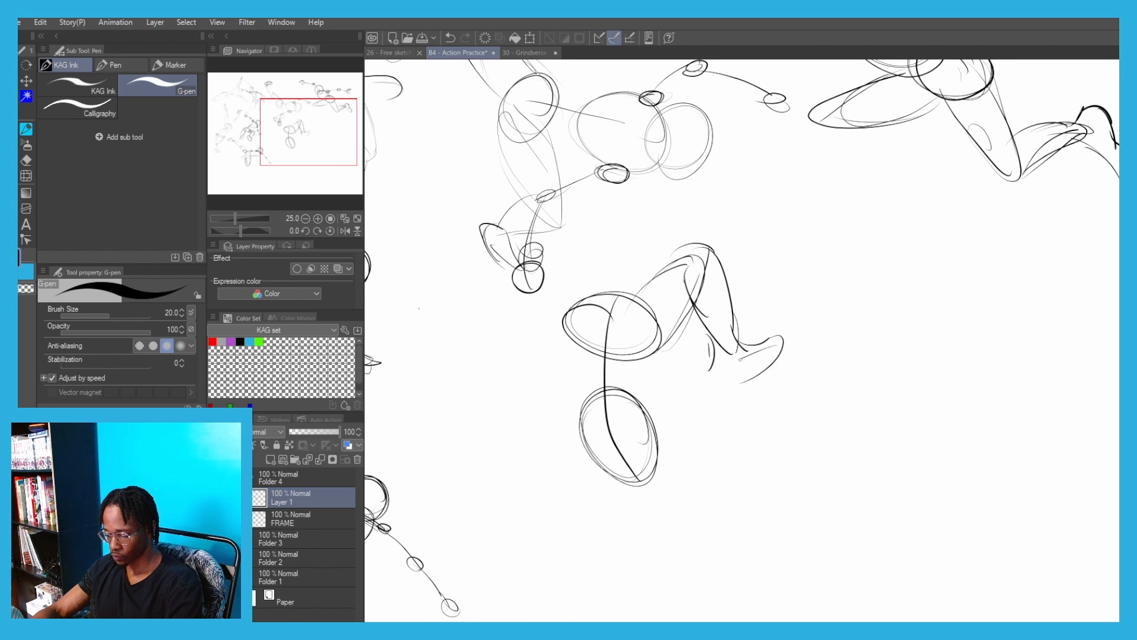
Sketch the upside-down figure's other leg extending straight up from the pelvis, with a tapered thigh, shin and foot
{"action": "mouse_move", "coordinate": [574, 233]}
{"action": "left_mouse_down"}
{"action": "mouse_move", "coordinate": [634, 275]}
{"action": "mouse_move", "coordinate": [667, 335]}
{"action": "left_mouse_up"}
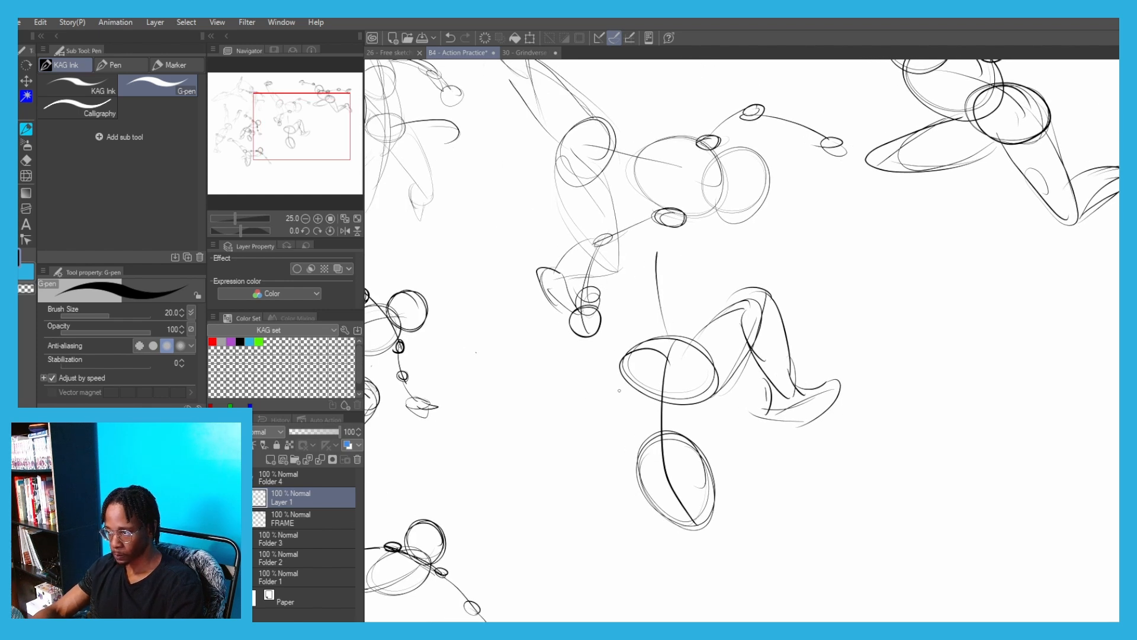
{"action": "mouse_move", "coordinate": [623, 263]}
{"action": "left_mouse_down"}
{"action": "mouse_move", "coordinate": [620, 373]}
{"action": "mouse_move", "coordinate": [661, 305]}
{"action": "left_mouse_up"}
{"action": "mouse_move", "coordinate": [657, 272]}
{"action": "left_mouse_down"}
{"action": "mouse_move", "coordinate": [661, 302]}
{"action": "mouse_move", "coordinate": [651, 156]}
{"action": "left_mouse_up"}
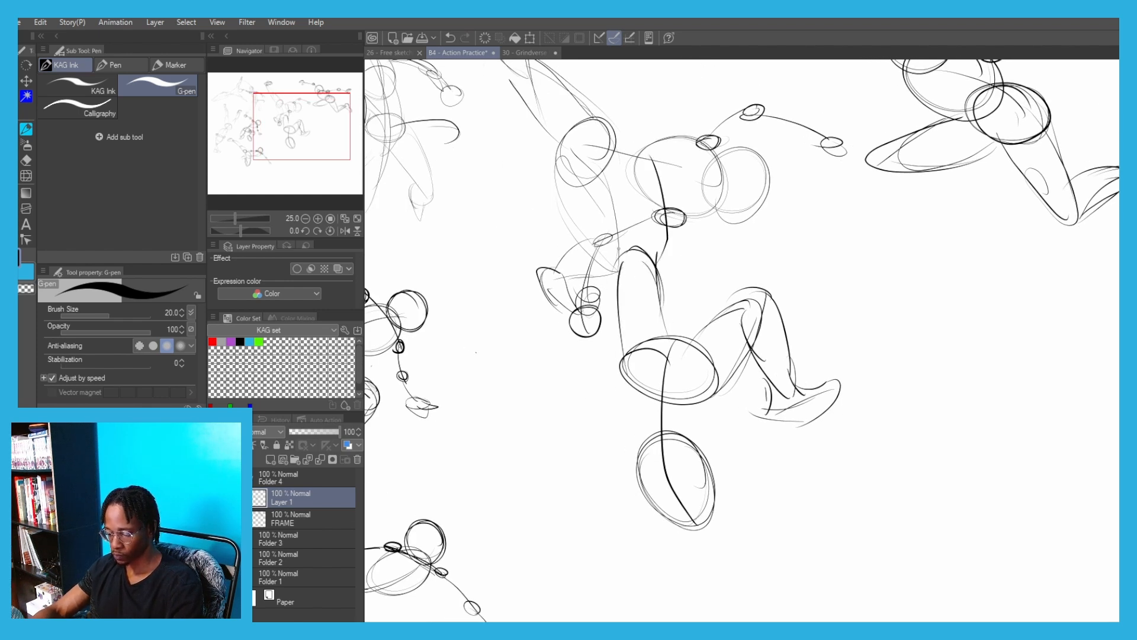
{"action": "key", "text": "ctrl+z"}
{"action": "mouse_move", "coordinate": [619, 250]}
{"action": "left_mouse_down"}
{"action": "mouse_move", "coordinate": [633, 135]}
{"action": "mouse_move", "coordinate": [635, 148]}
{"action": "left_mouse_up"}
{"action": "left_click_drag", "start_coordinate": [654, 167], "coordinate": [656, 272]}
{"action": "left_click_drag", "start_coordinate": [656, 267], "coordinate": [666, 306]}
{"action": "left_click_drag", "start_coordinate": [664, 178], "coordinate": [670, 151]}
{"action": "mouse_move", "coordinate": [644, 186]}
{"action": "left_mouse_down"}
{"action": "mouse_move", "coordinate": [623, 110]}
{"action": "mouse_move", "coordinate": [642, 147]}
{"action": "mouse_move", "coordinate": [669, 160]}
{"action": "left_mouse_up"}
Draw the head circle over the ribcage, the shoulder line, and one arm bent outward with elbow and hand circles
{"action": "left_click_drag", "start_coordinate": [607, 393], "coordinate": [630, 207]}
{"action": "left_click_drag", "start_coordinate": [734, 243], "coordinate": [701, 298]}
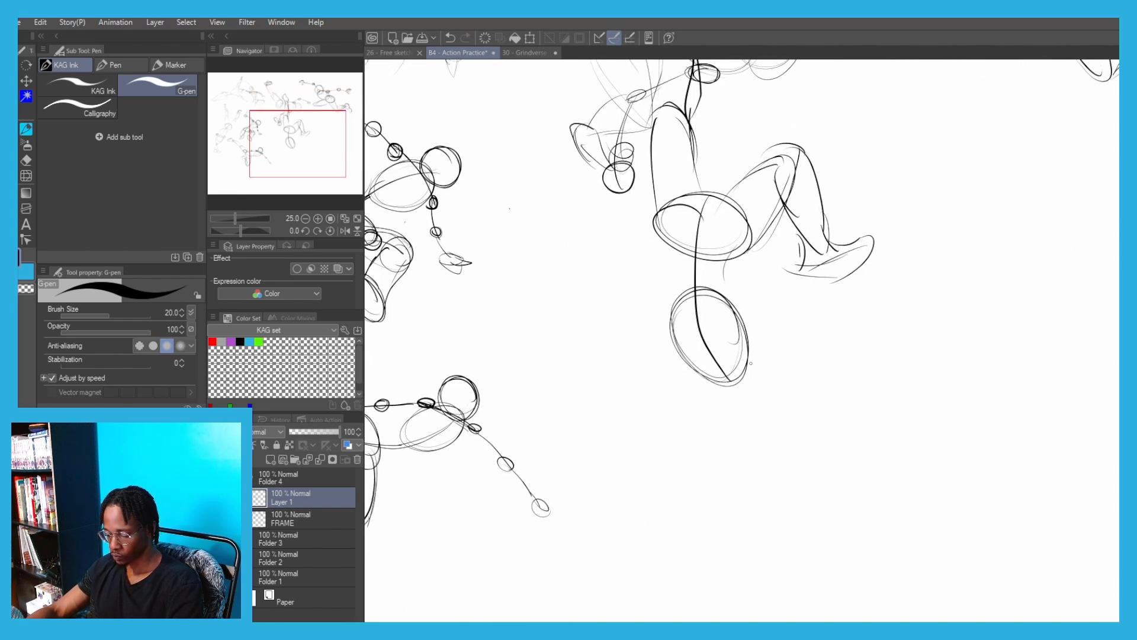
{"action": "key", "text": "ctrl+z"}
{"action": "mouse_move", "coordinate": [748, 350]}
{"action": "left_mouse_down"}
{"action": "mouse_move", "coordinate": [759, 366]}
{"action": "mouse_move", "coordinate": [749, 347]}
{"action": "left_mouse_up"}
{"action": "left_click_drag", "start_coordinate": [758, 388], "coordinate": [662, 362]}
{"action": "left_click_drag", "start_coordinate": [630, 309], "coordinate": [618, 316]}
{"action": "mouse_move", "coordinate": [633, 321]}
{"action": "left_mouse_down"}
{"action": "mouse_move", "coordinate": [602, 375]}
{"action": "mouse_move", "coordinate": [608, 341]}
{"action": "mouse_move", "coordinate": [609, 377]}
{"action": "left_mouse_up"}
{"action": "key", "text": "ctrl+z"}
{"action": "mouse_move", "coordinate": [618, 374]}
{"action": "left_mouse_down"}
{"action": "mouse_move", "coordinate": [613, 396]}
{"action": "mouse_move", "coordinate": [622, 379]}
{"action": "left_mouse_up"}
Draw the upside-down figure's other arm curving down beneath the head, with an elbow circle and a flat hand oval
{"action": "mouse_move", "coordinate": [760, 378]}
{"action": "left_mouse_down"}
{"action": "mouse_move", "coordinate": [772, 384]}
{"action": "mouse_move", "coordinate": [698, 489]}
{"action": "mouse_move", "coordinate": [707, 461]}
{"action": "mouse_move", "coordinate": [719, 462]}
{"action": "left_mouse_up"}
{"action": "key", "text": "ctrl+z"}
{"action": "key", "text": "ctrl+z"}
{"action": "mouse_move", "coordinate": [714, 464]}
{"action": "left_mouse_down"}
{"action": "mouse_move", "coordinate": [637, 503]}
{"action": "mouse_move", "coordinate": [631, 484]}
{"action": "left_mouse_up"}
Draw the two waist contours joining the upside-down figure's pelvis to its ribcage
{"action": "key", "text": "ctrl+z"}
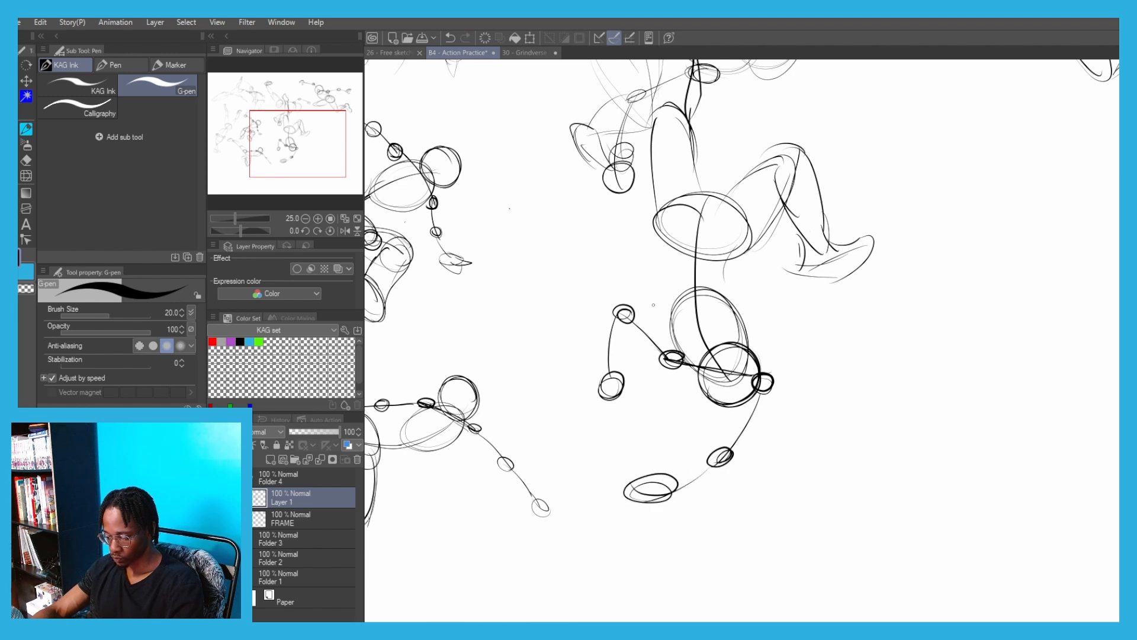
{"action": "left_click_drag", "start_coordinate": [659, 200], "coordinate": [664, 251]}
{"action": "key", "text": "ctrl+z"}
{"action": "left_click_drag", "start_coordinate": [658, 173], "coordinate": [670, 270]}
{"action": "left_click_drag", "start_coordinate": [655, 227], "coordinate": [681, 357]}
{"action": "left_click_drag", "start_coordinate": [745, 203], "coordinate": [741, 276]}
{"action": "key", "text": "ctrl+z"}
{"action": "mouse_move", "coordinate": [753, 216]}
{"action": "left_mouse_down"}
{"action": "mouse_move", "coordinate": [736, 284]}
{"action": "mouse_move", "coordinate": [747, 363]}
{"action": "left_mouse_up"}
Scale the upside-down figure down and place it just below the mid-page kicking figure
{"action": "scroll", "coordinate": [610, 334], "scroll_direction": "down", "scroll_amount": 2}
{"action": "key", "text": "ctrl+t"}
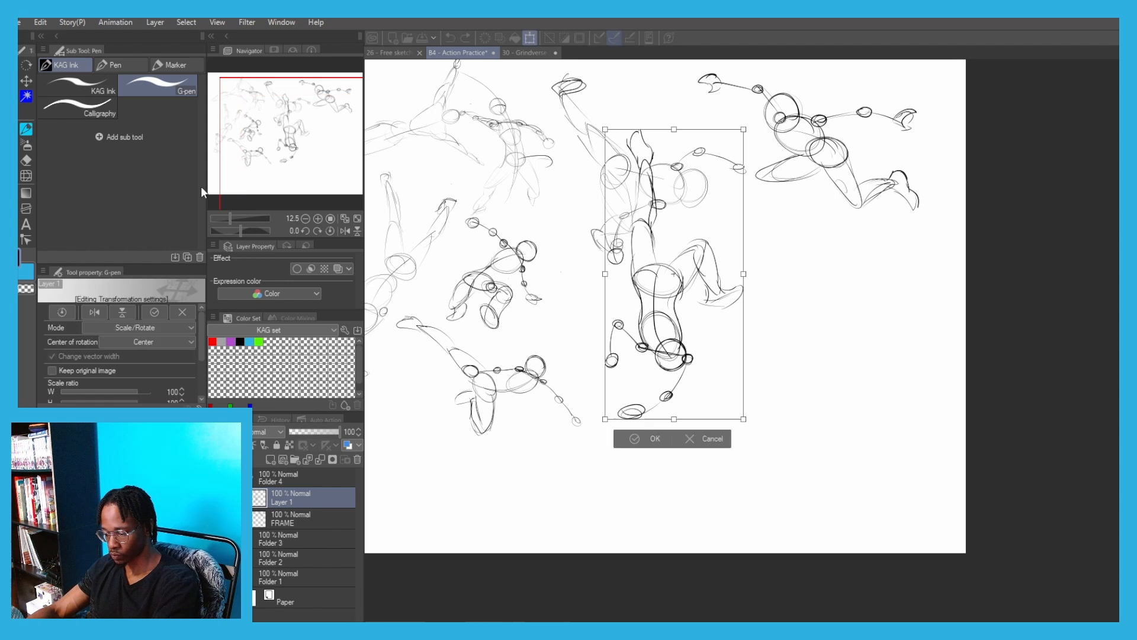
{"action": "left_click_drag", "start_coordinate": [604, 129], "coordinate": [648, 219]}
{"action": "mouse_move", "coordinate": [660, 253]}
{"action": "left_mouse_down"}
{"action": "mouse_move", "coordinate": [585, 291]}
{"action": "mouse_move", "coordinate": [672, 263]}
{"action": "left_mouse_up"}
{"action": "left_click", "coordinate": [630, 450]}
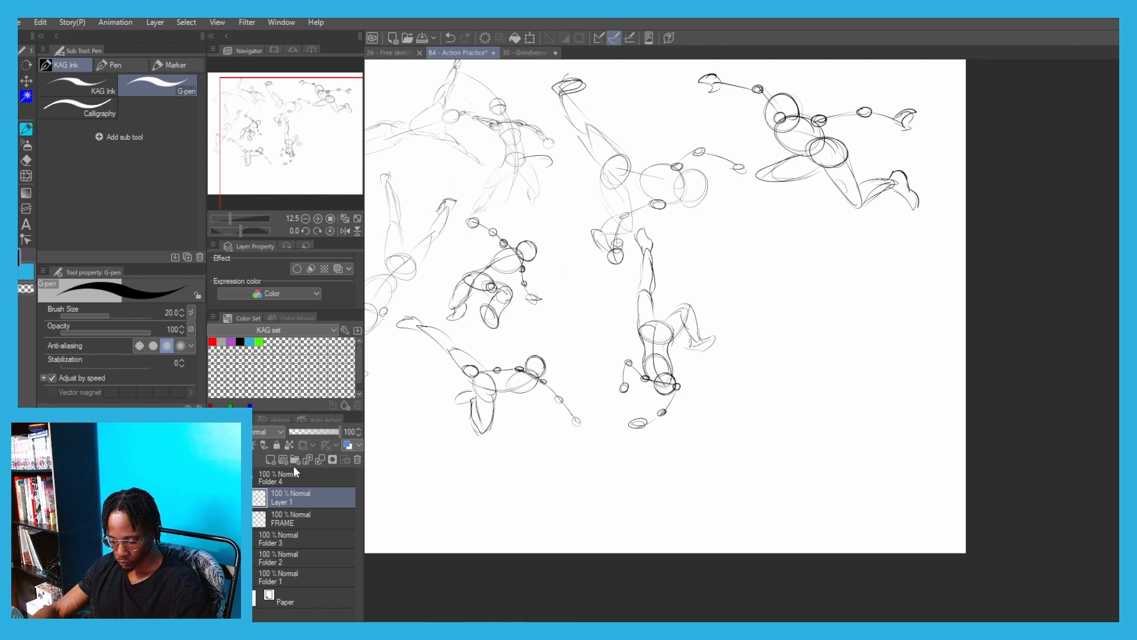
Start another inverted figure beside the upside-down one with a curved body line, a ribcage oval below and a pelvis oval above
{"action": "scroll", "coordinate": [800, 241], "scroll_direction": "up", "scroll_amount": 2}
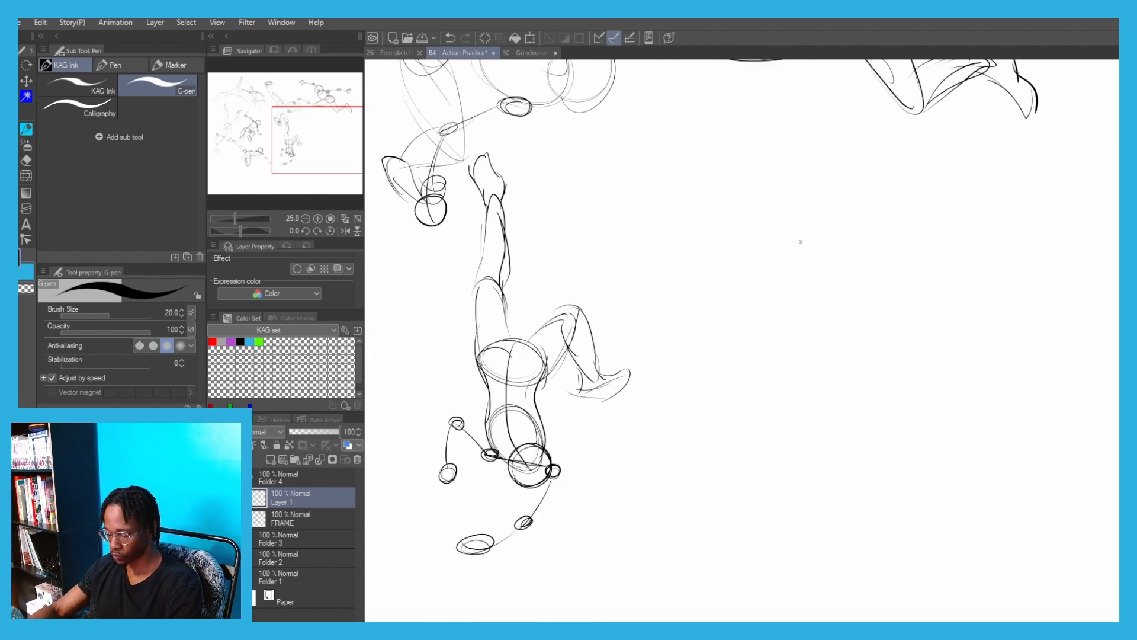
{"action": "left_click_drag", "start_coordinate": [795, 219], "coordinate": [712, 416]}
{"action": "left_click_drag", "start_coordinate": [805, 396], "coordinate": [726, 409]}
{"action": "key", "text": "ctrl+z"}
{"action": "key", "text": "ctrl+z"}
{"action": "mouse_move", "coordinate": [779, 351]}
{"action": "left_mouse_down"}
{"action": "mouse_move", "coordinate": [800, 355]}
{"action": "mouse_move", "coordinate": [735, 380]}
{"action": "mouse_move", "coordinate": [738, 397]}
{"action": "left_mouse_up"}
{"action": "key", "text": "ctrl+z"}
{"action": "mouse_move", "coordinate": [773, 274]}
{"action": "left_mouse_down"}
{"action": "mouse_move", "coordinate": [835, 249]}
{"action": "mouse_move", "coordinate": [773, 283]}
{"action": "left_mouse_up"}
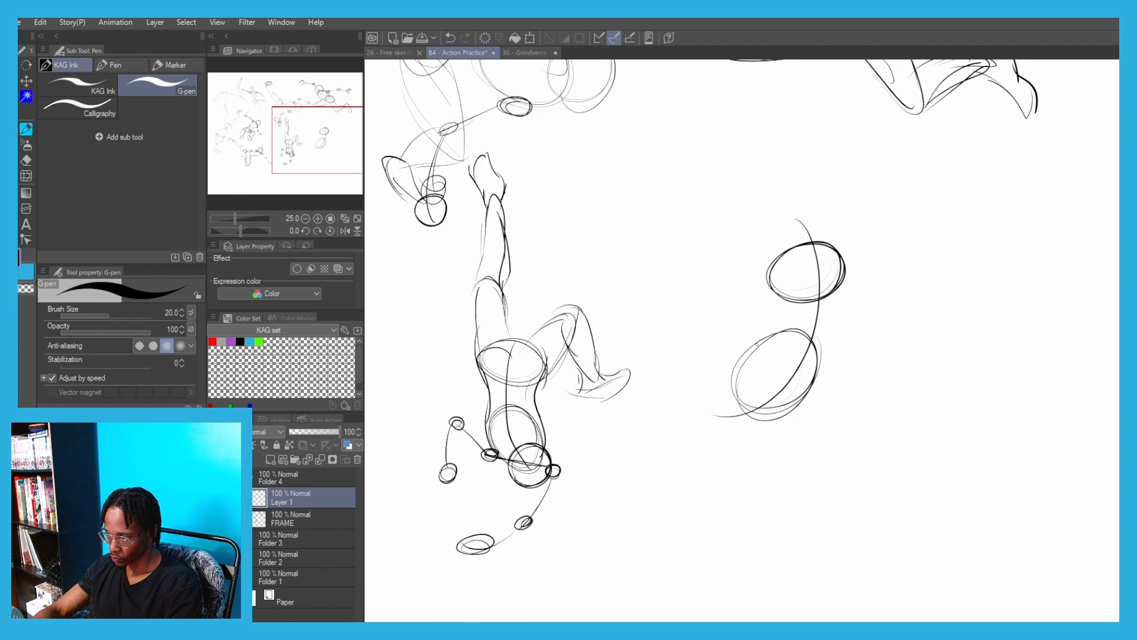
Draw the supporting arm down to a flat hand oval, with shoulder and elbow circles, and add a head circle beside the ribcage
{"action": "mouse_move", "coordinate": [746, 393]}
{"action": "left_mouse_down"}
{"action": "mouse_move", "coordinate": [720, 407]}
{"action": "mouse_move", "coordinate": [748, 398]}
{"action": "mouse_move", "coordinate": [750, 467]}
{"action": "left_mouse_up"}
{"action": "left_click_drag", "start_coordinate": [750, 451], "coordinate": [752, 484]}
{"action": "key", "text": "ctrl+z"}
{"action": "left_click_drag", "start_coordinate": [750, 481], "coordinate": [725, 536]}
{"action": "mouse_move", "coordinate": [741, 509]}
{"action": "left_mouse_down"}
{"action": "mouse_move", "coordinate": [724, 542]}
{"action": "mouse_move", "coordinate": [691, 550]}
{"action": "left_mouse_up"}
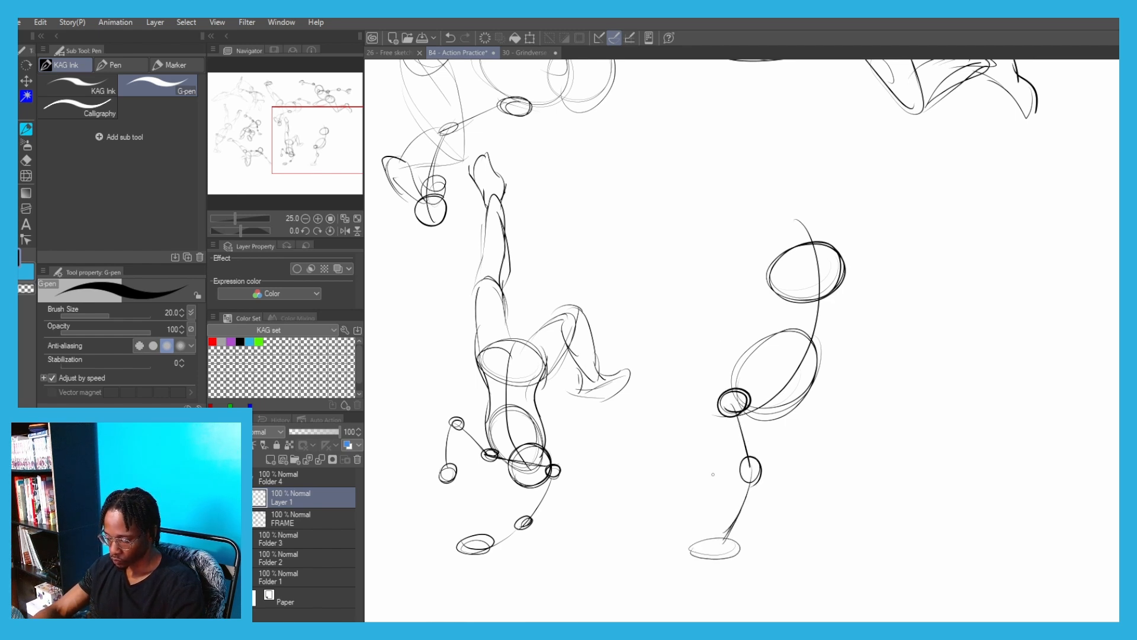
{"action": "mouse_move", "coordinate": [695, 387]}
{"action": "left_mouse_down"}
{"action": "mouse_move", "coordinate": [735, 343]}
{"action": "mouse_move", "coordinate": [705, 385]}
{"action": "mouse_move", "coordinate": [704, 371]}
{"action": "left_mouse_up"}
{"action": "key", "text": "ctrl+z"}
{"action": "left_click_drag", "start_coordinate": [711, 350], "coordinate": [737, 393]}
Sketch the inverted figure's leg stretched horizontally from the pelvis toward the upside-down figure, with a tapered thigh, shin and foot
{"action": "mouse_move", "coordinate": [719, 276]}
{"action": "left_mouse_down"}
{"action": "mouse_move", "coordinate": [833, 306]}
{"action": "mouse_move", "coordinate": [822, 300]}
{"action": "left_mouse_up"}
{"action": "key", "text": "ctrl+z"}
{"action": "left_click_drag", "start_coordinate": [718, 316], "coordinate": [803, 339]}
{"action": "mouse_move", "coordinate": [714, 280]}
{"action": "left_mouse_down"}
{"action": "mouse_move", "coordinate": [784, 334]}
{"action": "mouse_move", "coordinate": [738, 282]}
{"action": "left_mouse_up"}
{"action": "left_click_drag", "start_coordinate": [711, 277], "coordinate": [631, 282]}
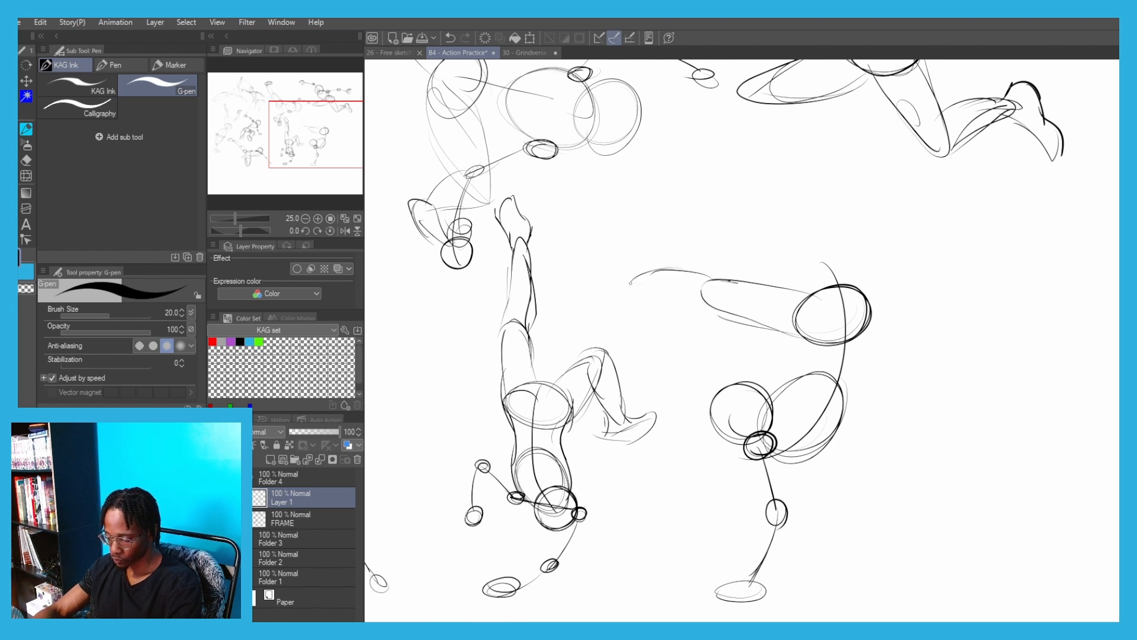
{"action": "left_click_drag", "start_coordinate": [699, 312], "coordinate": [614, 303]}
{"action": "key", "text": "ctrl+z"}
{"action": "mouse_move", "coordinate": [708, 306]}
{"action": "left_mouse_down"}
{"action": "mouse_move", "coordinate": [616, 293]}
{"action": "mouse_move", "coordinate": [624, 277]}
{"action": "mouse_move", "coordinate": [711, 280]}
{"action": "left_mouse_up"}
{"action": "left_click_drag", "start_coordinate": [611, 267], "coordinate": [539, 286]}
Sketch the thigh of the inverted figure's second leg rising almost vertically from the pelvis
{"action": "left_click_drag", "start_coordinate": [825, 216], "coordinate": [871, 303]}
{"action": "key", "text": "ctrl+z"}
{"action": "mouse_move", "coordinate": [827, 195]}
{"action": "left_mouse_down"}
{"action": "mouse_move", "coordinate": [865, 294]}
{"action": "mouse_move", "coordinate": [817, 269]}
{"action": "mouse_move", "coordinate": [822, 294]}
{"action": "left_mouse_up"}
{"action": "mouse_move", "coordinate": [805, 208]}
{"action": "left_mouse_down"}
{"action": "mouse_move", "coordinate": [829, 204]}
{"action": "mouse_move", "coordinate": [851, 274]}
{"action": "left_mouse_up"}
{"action": "mouse_move", "coordinate": [803, 189]}
{"action": "left_mouse_down"}
{"action": "mouse_move", "coordinate": [819, 172]}
{"action": "mouse_move", "coordinate": [845, 159]}
{"action": "left_mouse_up"}
{"action": "key", "text": "ctrl+z"}
{"action": "left_click_drag", "start_coordinate": [804, 192], "coordinate": [863, 131]}
{"action": "left_click_drag", "start_coordinate": [827, 214], "coordinate": [857, 188]}
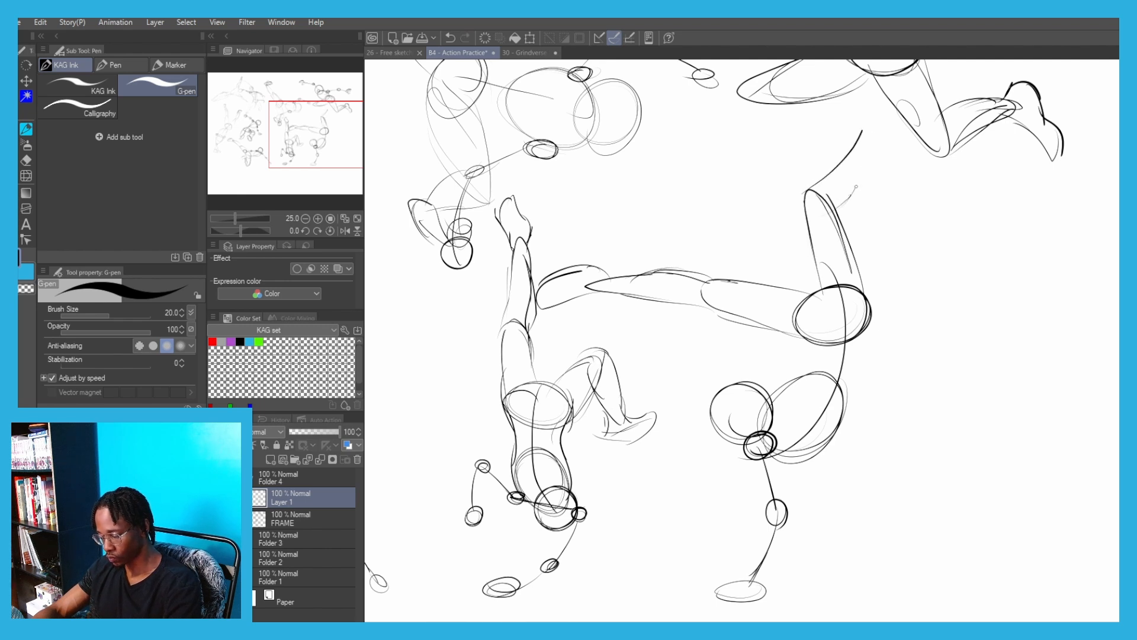
{"action": "left_click_drag", "start_coordinate": [872, 134], "coordinate": [857, 187]}
{"action": "left_click_drag", "start_coordinate": [866, 124], "coordinate": [857, 189]}
{"action": "left_click_drag", "start_coordinate": [674, 365], "coordinate": [643, 434]}
{"action": "left_click_drag", "start_coordinate": [819, 228], "coordinate": [842, 201]}
{"action": "key", "text": "ctrl+z"}
{"action": "key", "text": "ctrl+z"}
{"action": "key", "text": "ctrl+z"}
{"action": "key", "text": "ctrl+z"}
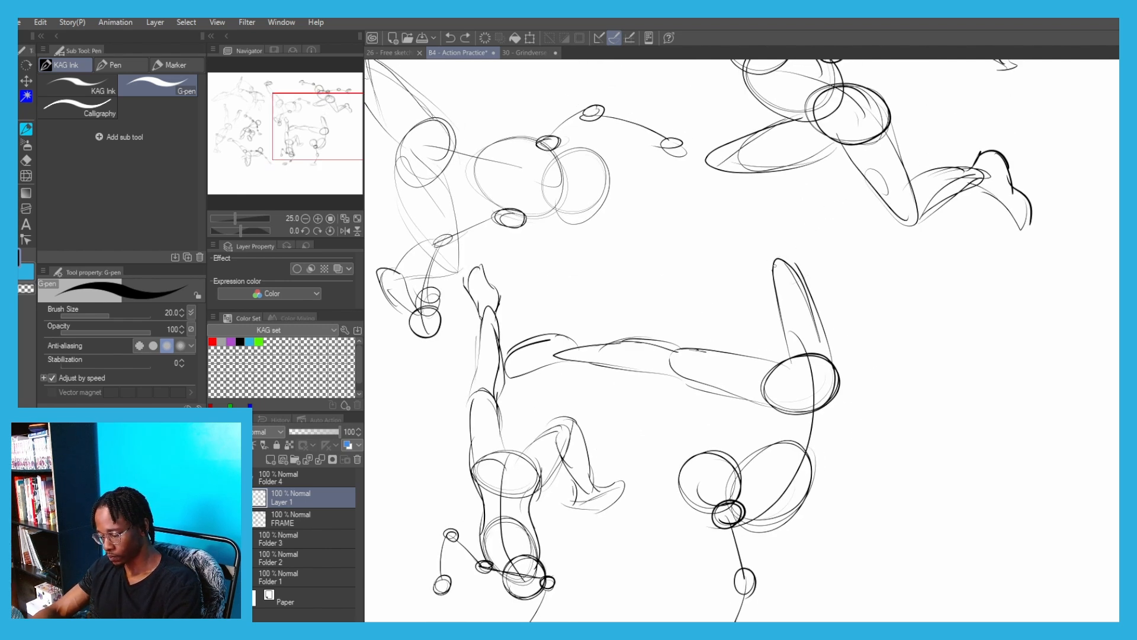
Draw the second leg's shin slanting up from the knee away from the horizontal leg, ending in a pointed foot
{"action": "left_click_drag", "start_coordinate": [776, 260], "coordinate": [799, 250]}
{"action": "mouse_move", "coordinate": [783, 257]}
{"action": "left_mouse_down"}
{"action": "mouse_move", "coordinate": [848, 216]}
{"action": "mouse_move", "coordinate": [844, 250]}
{"action": "left_mouse_up"}
{"action": "mouse_move", "coordinate": [862, 218]}
{"action": "left_mouse_down"}
{"action": "mouse_move", "coordinate": [804, 274]}
{"action": "mouse_move", "coordinate": [824, 267]}
{"action": "left_mouse_up"}
{"action": "left_click_drag", "start_coordinate": [792, 279], "coordinate": [822, 268]}
{"action": "mouse_move", "coordinate": [834, 168]}
{"action": "left_mouse_down"}
{"action": "mouse_move", "coordinate": [850, 210]}
{"action": "mouse_move", "coordinate": [882, 200]}
{"action": "left_mouse_up"}
{"action": "left_click_drag", "start_coordinate": [882, 201], "coordinate": [858, 228]}
Draw the inverted figure's other arm extending outward across the ribcage, with elbow and hand circles
{"action": "left_click_drag", "start_coordinate": [677, 324], "coordinate": [660, 242]}
{"action": "left_click_drag", "start_coordinate": [809, 401], "coordinate": [726, 421]}
{"action": "left_click_drag", "start_coordinate": [832, 392], "coordinate": [816, 399]}
{"action": "left_click_drag", "start_coordinate": [830, 393], "coordinate": [874, 378]}
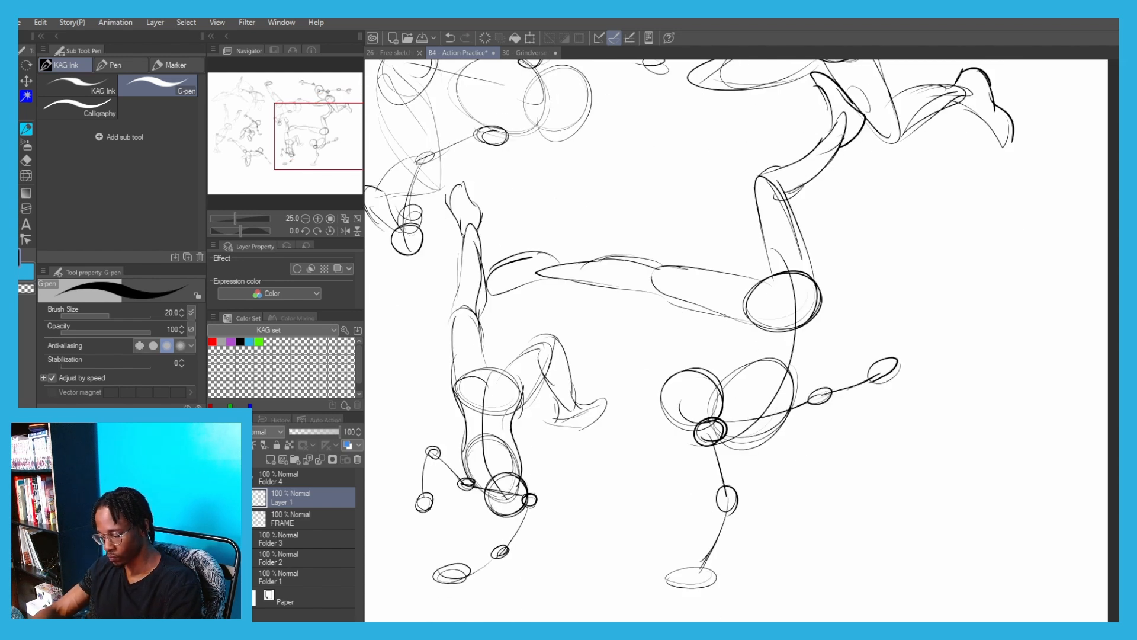
Scale the one-armed inverted figure down and place it beside the upside-down figure, beneath the leaping figure
{"action": "key", "text": "ctrl+minus"}
{"action": "key", "text": "ctrl+minus"}
{"action": "left_click_drag", "start_coordinate": [268, 209], "coordinate": [232, 206]}
{"action": "key", "text": "ctrl+t"}
{"action": "left_click_drag", "start_coordinate": [643, 179], "coordinate": [724, 212]}
{"action": "left_click_drag", "start_coordinate": [725, 254], "coordinate": [704, 246]}
{"action": "key", "text": "Return"}
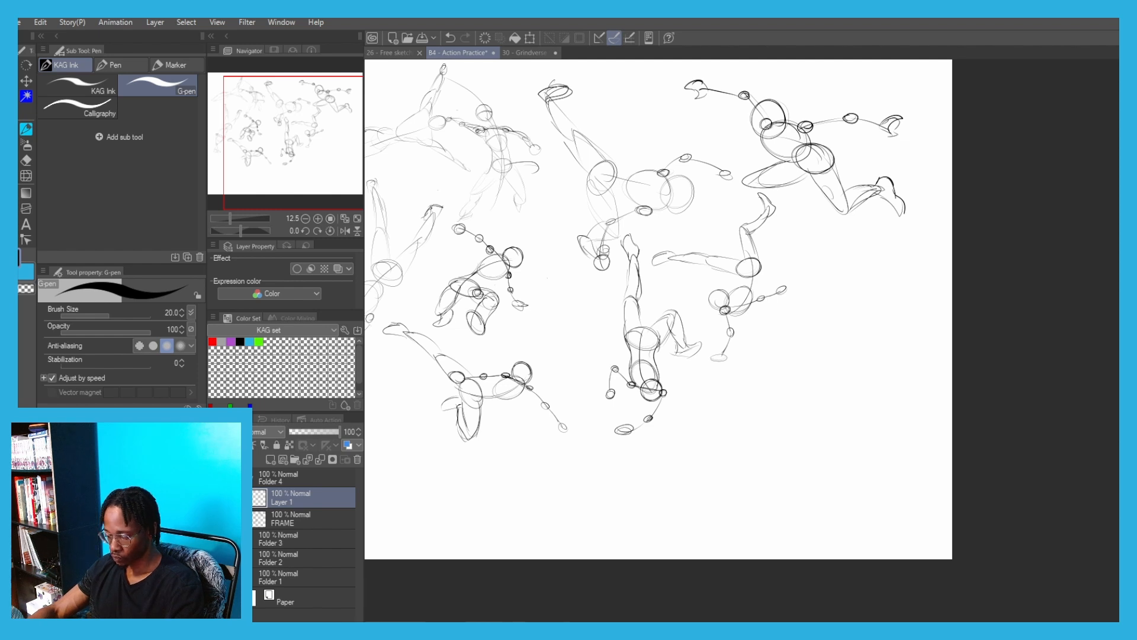
Start another figure in the empty space beside the one-armed figure with a diagonal S-shaped body line and two tilted torso ovals
{"action": "scroll", "coordinate": [828, 313], "scroll_direction": "up", "scroll_amount": 2}
{"action": "left_click_drag", "start_coordinate": [719, 281], "coordinate": [732, 222]}
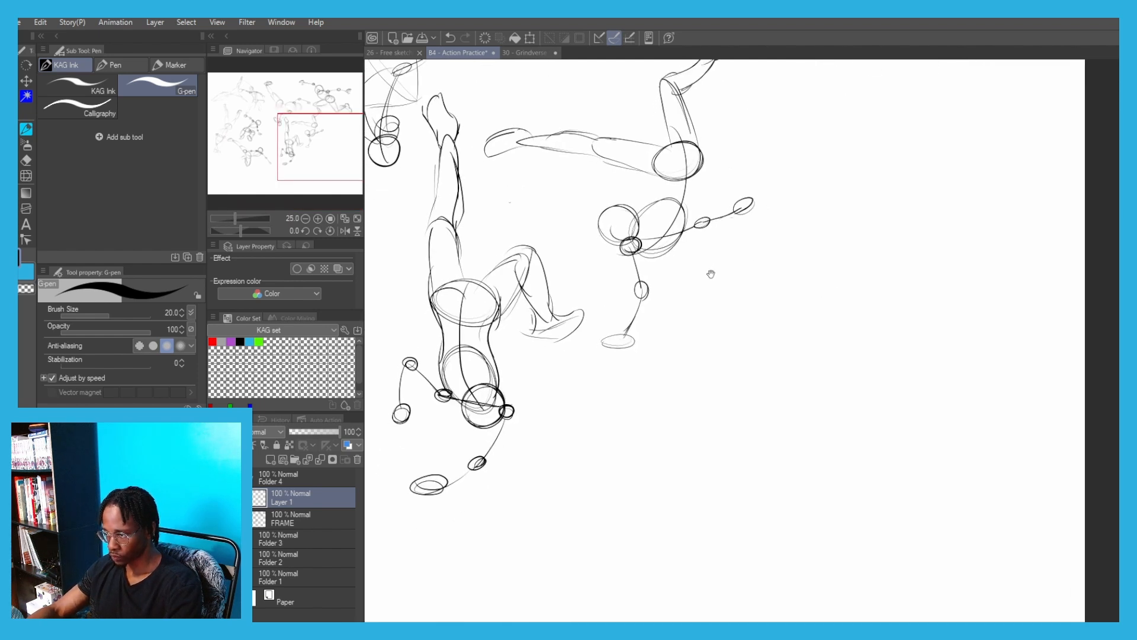
{"action": "left_click_drag", "start_coordinate": [823, 234], "coordinate": [788, 418]}
{"action": "key", "text": "ctrl+z"}
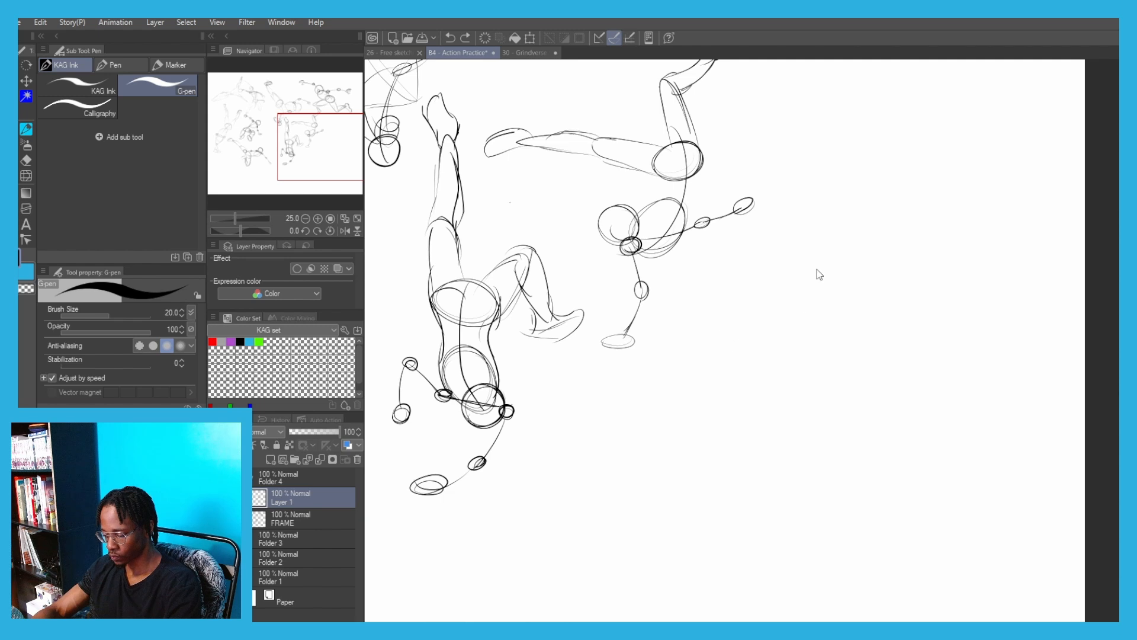
{"action": "left_click_drag", "start_coordinate": [860, 215], "coordinate": [718, 381]}
{"action": "mouse_move", "coordinate": [871, 230]}
{"action": "left_mouse_down"}
{"action": "mouse_move", "coordinate": [792, 262]}
{"action": "mouse_move", "coordinate": [821, 295]}
{"action": "mouse_move", "coordinate": [800, 292]}
{"action": "left_mouse_up"}
{"action": "key", "text": "ctrl+z"}
{"action": "mouse_move", "coordinate": [800, 339]}
{"action": "left_mouse_down"}
{"action": "mouse_move", "coordinate": [752, 311]}
{"action": "mouse_move", "coordinate": [739, 359]}
{"action": "mouse_move", "coordinate": [702, 302]}
{"action": "left_mouse_up"}
{"action": "key", "text": "ctrl+z"}
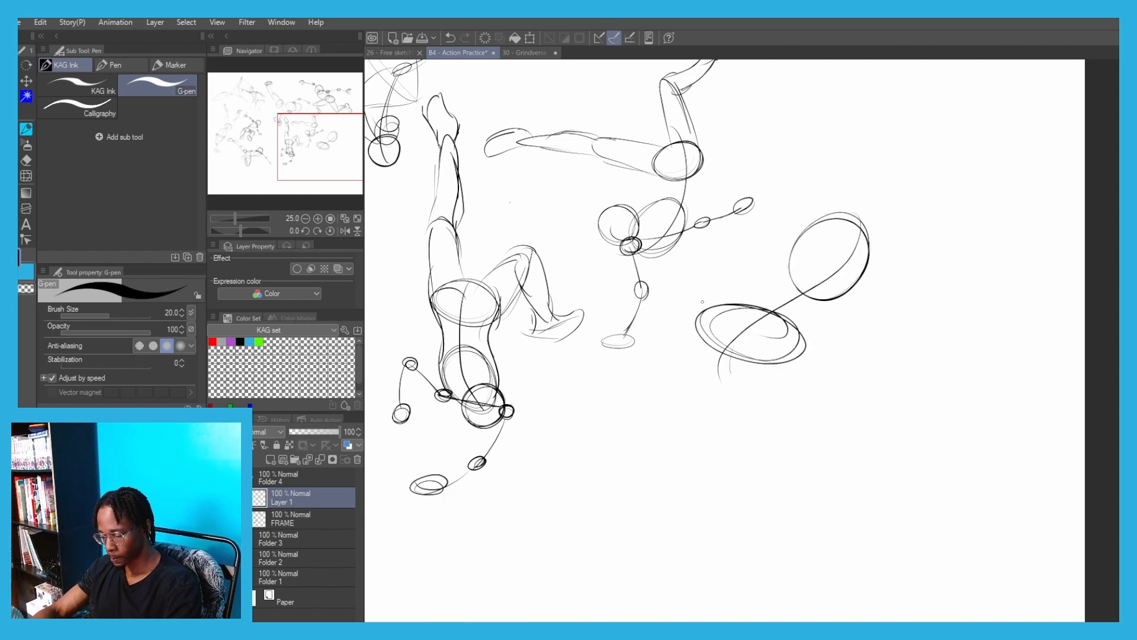
Draw the new figure's trailing leg from the pelvis, bending at the knee into a tapered shin, and circle the opposite hip joint
{"action": "left_click_drag", "start_coordinate": [807, 343], "coordinate": [854, 388]}
{"action": "key", "text": "ctrl+z"}
{"action": "left_click_drag", "start_coordinate": [803, 336], "coordinate": [866, 390]}
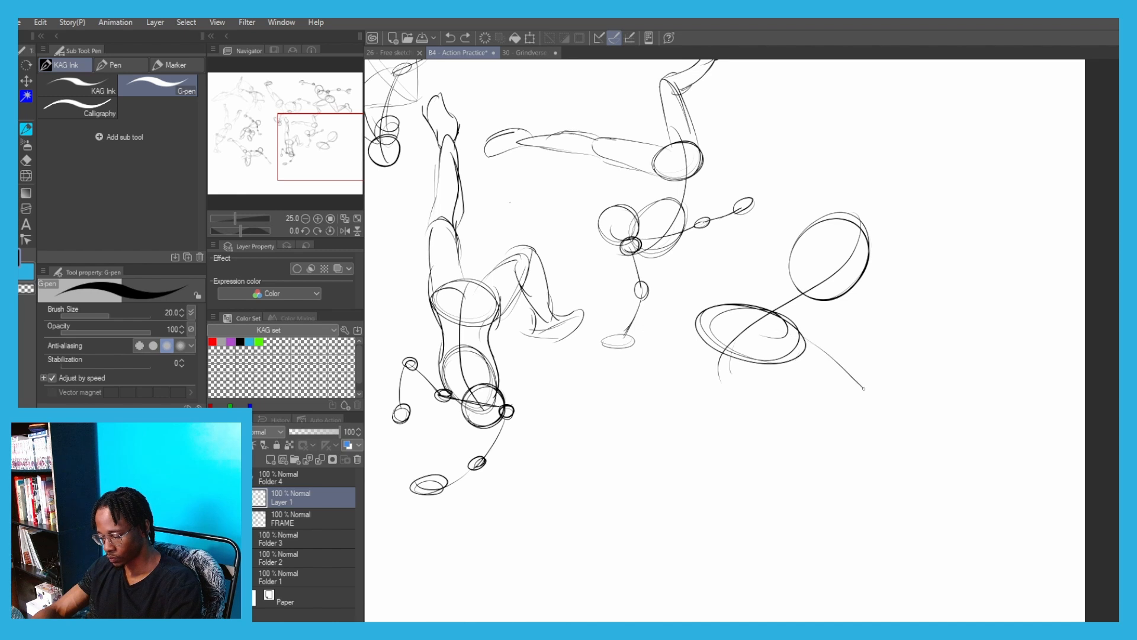
{"action": "left_click_drag", "start_coordinate": [776, 374], "coordinate": [863, 403]}
{"action": "key", "text": "ctrl+z"}
{"action": "mouse_move", "coordinate": [804, 348]}
{"action": "left_mouse_down"}
{"action": "mouse_move", "coordinate": [857, 380]}
{"action": "mouse_move", "coordinate": [836, 423]}
{"action": "mouse_move", "coordinate": [875, 402]}
{"action": "mouse_move", "coordinate": [862, 458]}
{"action": "left_mouse_up"}
{"action": "key", "text": "ctrl+z"}
{"action": "left_click_drag", "start_coordinate": [835, 423], "coordinate": [881, 455]}
{"action": "left_click_drag", "start_coordinate": [867, 392], "coordinate": [905, 469]}
{"action": "left_click_drag", "start_coordinate": [834, 420], "coordinate": [913, 477]}
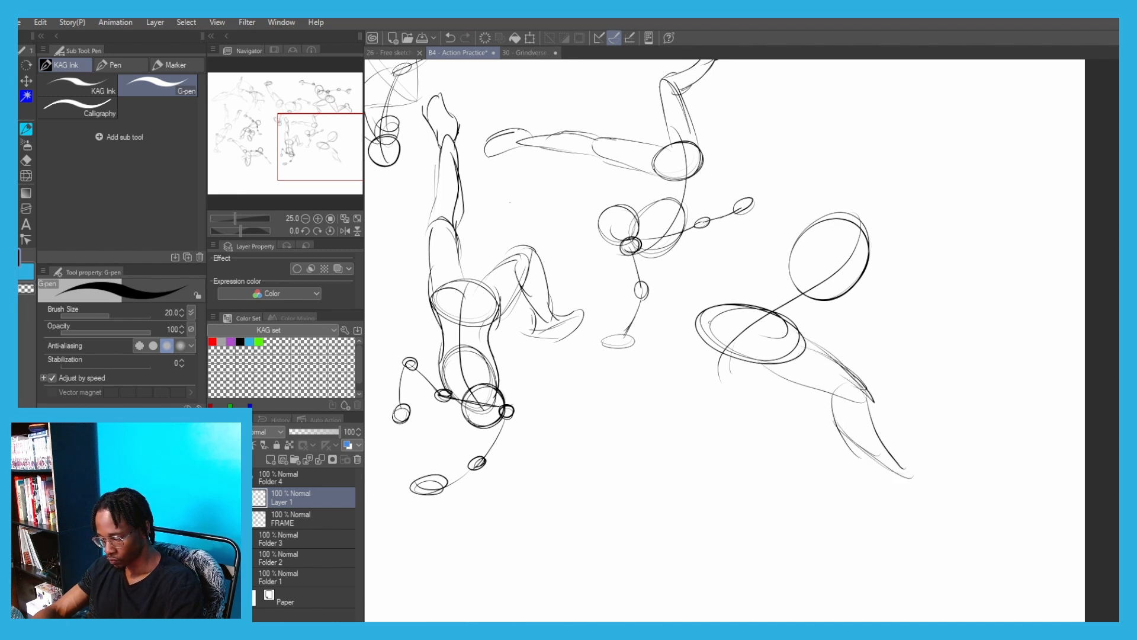
{"action": "left_click_drag", "start_coordinate": [710, 323], "coordinate": [732, 339]}
{"action": "mouse_move", "coordinate": [645, 298]}
{"action": "left_mouse_down"}
{"action": "mouse_move", "coordinate": [652, 329]}
{"action": "mouse_move", "coordinate": [729, 308]}
{"action": "left_mouse_up"}
{"action": "left_click_drag", "start_coordinate": [643, 335], "coordinate": [714, 354]}
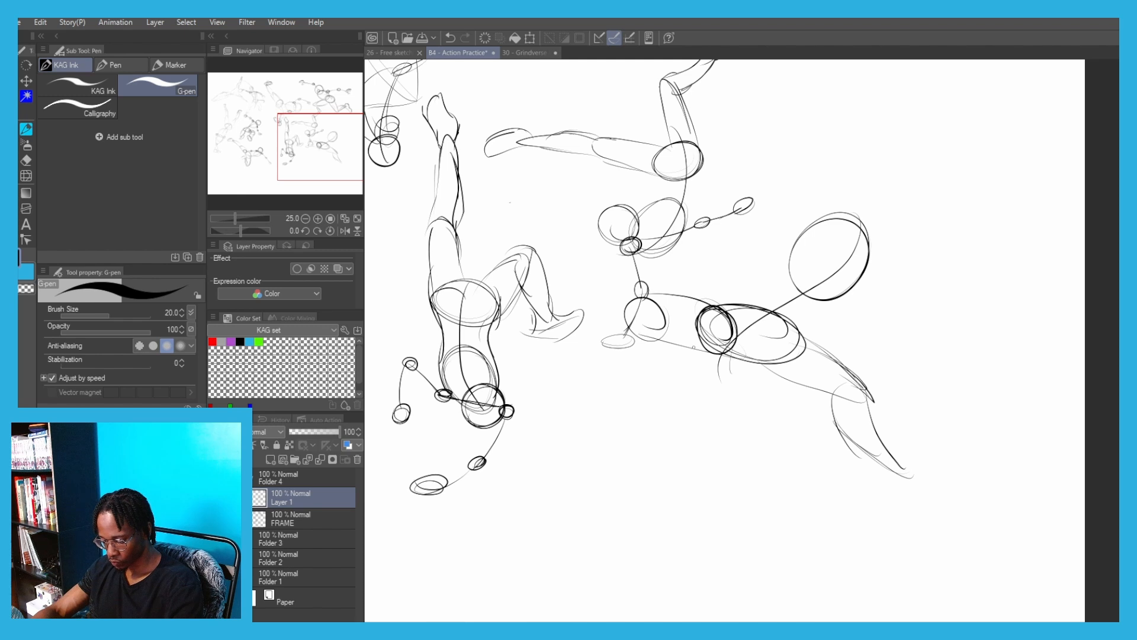
{"action": "mouse_move", "coordinate": [641, 298]}
{"action": "left_mouse_down"}
{"action": "mouse_move", "coordinate": [699, 350]}
{"action": "mouse_move", "coordinate": [613, 390]}
{"action": "left_mouse_up"}
{"action": "key", "text": "ctrl+z"}
{"action": "left_click_drag", "start_coordinate": [638, 311], "coordinate": [613, 396]}
{"action": "key", "text": "ctrl+z"}
{"action": "key", "text": "ctrl+z"}
{"action": "key", "text": "ctrl+z"}
{"action": "key", "text": "ctrl+z"}
{"action": "key", "text": "ctrl+z"}
{"action": "key", "text": "ctrl+z"}
Move the unfinished figure onto its own layer and merge the remaining sketch layer into FRAME
{"action": "key", "text": "m"}
{"action": "mouse_move", "coordinate": [753, 390]}
{"action": "left_mouse_down"}
{"action": "mouse_move", "coordinate": [694, 409]}
{"action": "mouse_move", "coordinate": [782, 470]}
{"action": "left_mouse_up"}
{"action": "key", "text": "p"}
{"action": "key", "text": "ctrl+x"}
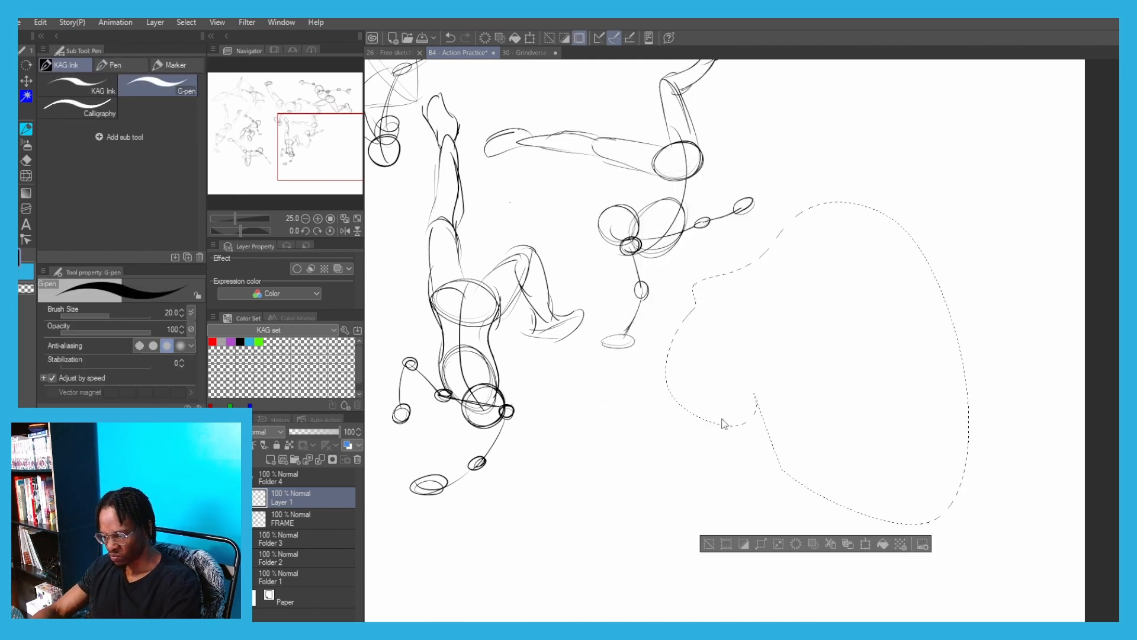
{"action": "key", "text": "ctrl+v"}
{"action": "left_click", "coordinate": [281, 516]}
{"action": "left_click", "coordinate": [320, 460]}
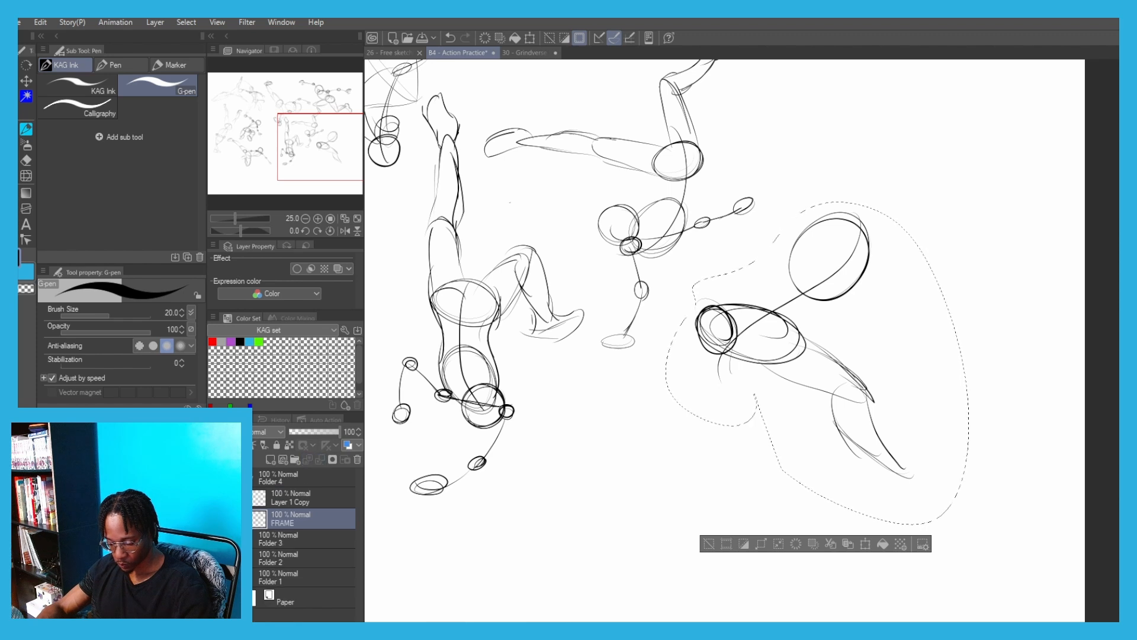
{"action": "left_click", "coordinate": [282, 496]}
{"action": "left_click", "coordinate": [709, 543]}
Draw the figure's front leg with a forward thigh, a large knee circle, a vertical shin and an oval foot
{"action": "left_click_drag", "start_coordinate": [669, 314], "coordinate": [725, 308]}
{"action": "mouse_move", "coordinate": [657, 355]}
{"action": "left_mouse_down"}
{"action": "mouse_move", "coordinate": [723, 350]}
{"action": "mouse_move", "coordinate": [631, 388]}
{"action": "left_mouse_up"}
{"action": "left_click_drag", "start_coordinate": [637, 342], "coordinate": [626, 408]}
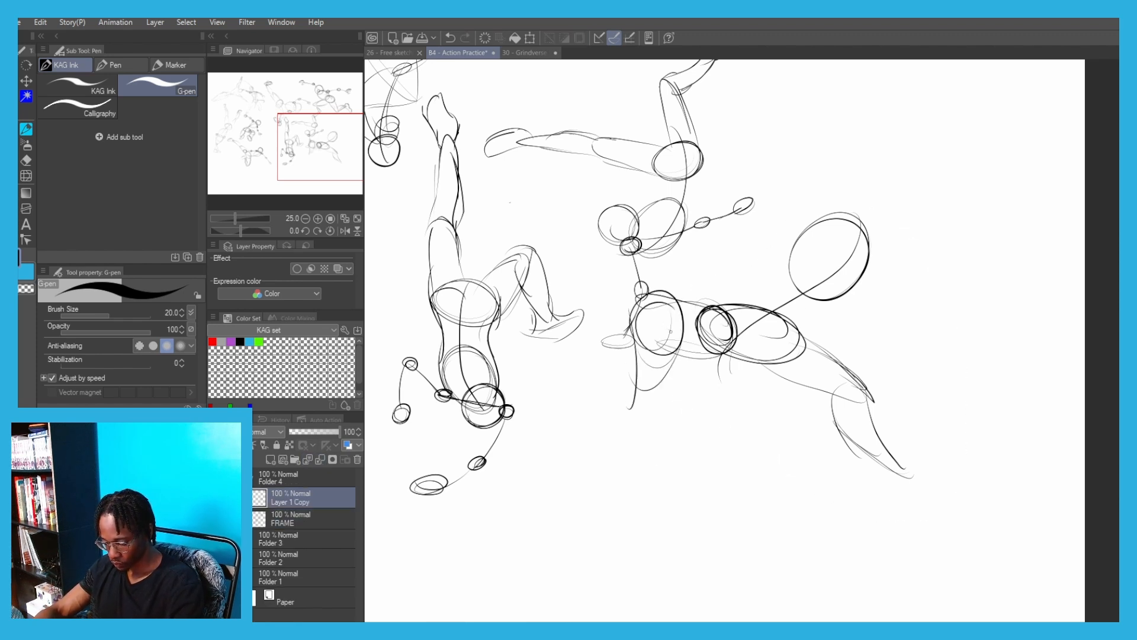
{"action": "mouse_move", "coordinate": [675, 332]}
{"action": "left_mouse_down"}
{"action": "mouse_move", "coordinate": [623, 402]}
{"action": "mouse_move", "coordinate": [659, 424]}
{"action": "left_mouse_up"}
{"action": "mouse_move", "coordinate": [629, 388]}
{"action": "left_mouse_down"}
{"action": "mouse_move", "coordinate": [604, 411]}
{"action": "mouse_move", "coordinate": [626, 440]}
{"action": "left_mouse_up"}
{"action": "mouse_move", "coordinate": [604, 413]}
{"action": "left_mouse_down"}
{"action": "mouse_move", "coordinate": [629, 437]}
{"action": "mouse_move", "coordinate": [642, 388]}
{"action": "left_mouse_up"}
{"action": "left_click_drag", "start_coordinate": [587, 418], "coordinate": [632, 435]}
{"action": "left_click_drag", "start_coordinate": [631, 432], "coordinate": [659, 420]}
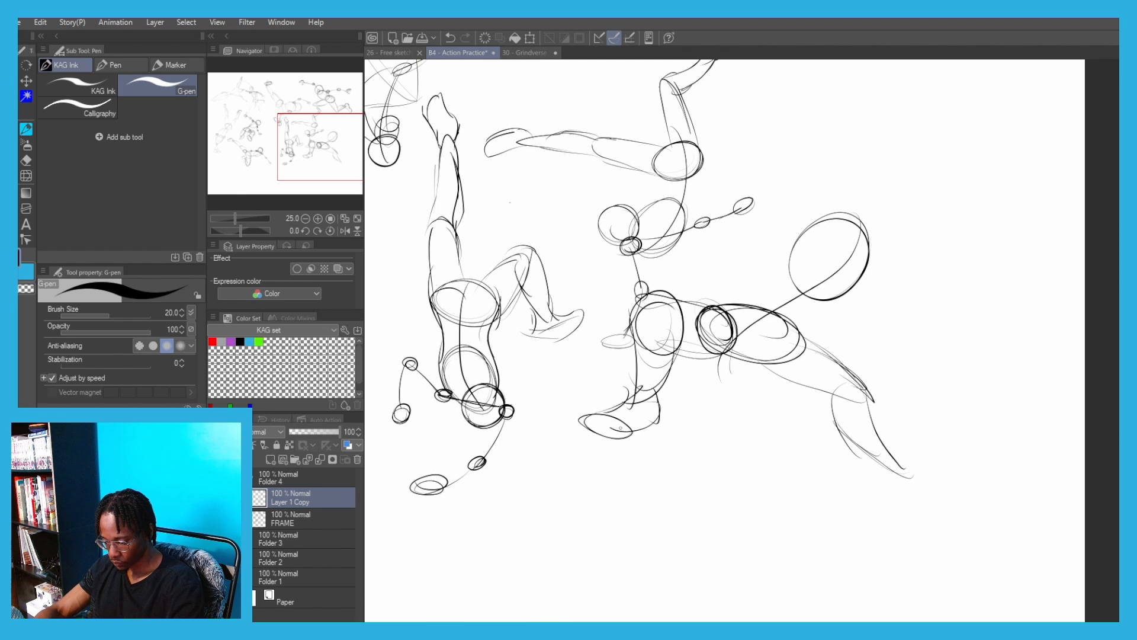
Draw the figure's raised arm from a shoulder circle above the ribcage up to a hand circle
{"action": "left_click_drag", "start_coordinate": [746, 224], "coordinate": [660, 287]}
{"action": "mouse_move", "coordinate": [730, 274]}
{"action": "left_mouse_down"}
{"action": "mouse_move", "coordinate": [761, 298]}
{"action": "mouse_move", "coordinate": [768, 290]}
{"action": "mouse_move", "coordinate": [748, 287]}
{"action": "left_mouse_up"}
{"action": "key", "text": "ctrl+z"}
{"action": "mouse_move", "coordinate": [701, 215]}
{"action": "left_mouse_down"}
{"action": "mouse_move", "coordinate": [698, 240]}
{"action": "mouse_move", "coordinate": [728, 299]}
{"action": "left_mouse_up"}
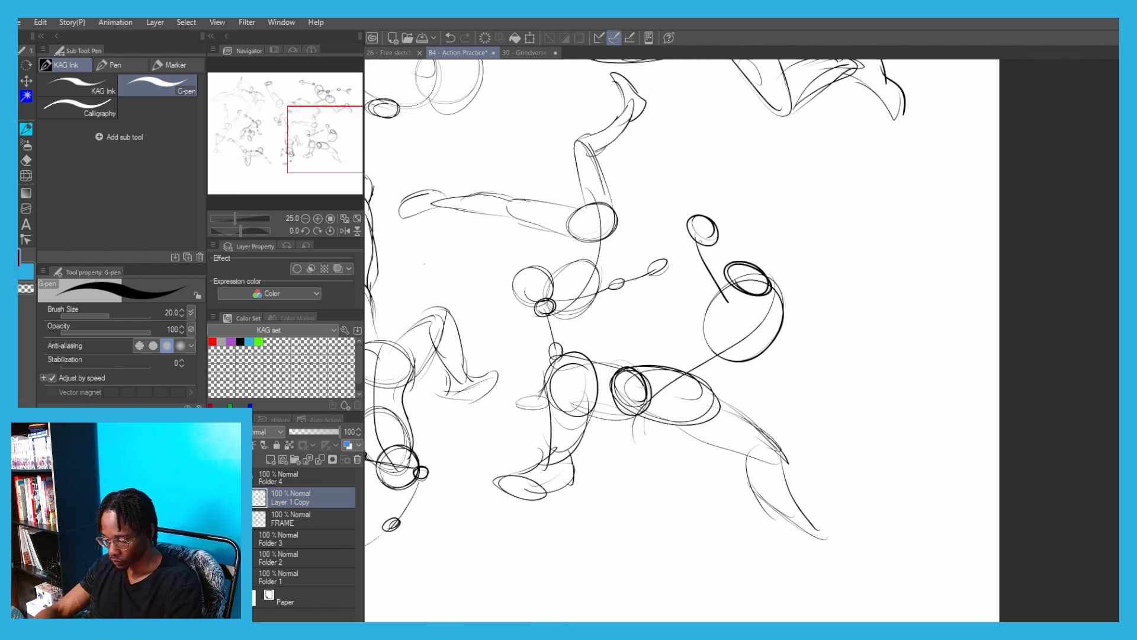
{"action": "key", "text": "ctrl+z"}
{"action": "left_click_drag", "start_coordinate": [698, 241], "coordinate": [734, 287]}
{"action": "left_click_drag", "start_coordinate": [693, 224], "coordinate": [745, 268]}
Add the head circle beside the shoulder and draw the other arm hanging down with elbow and hand circles
{"action": "left_click_drag", "start_coordinate": [820, 259], "coordinate": [802, 297]}
{"action": "key", "text": "ctrl+z"}
{"action": "mouse_move", "coordinate": [798, 242]}
{"action": "left_mouse_down"}
{"action": "mouse_move", "coordinate": [820, 281]}
{"action": "mouse_move", "coordinate": [815, 260]}
{"action": "left_mouse_up"}
{"action": "left_click_drag", "start_coordinate": [778, 249], "coordinate": [797, 330]}
{"action": "mouse_move", "coordinate": [771, 295]}
{"action": "left_mouse_down"}
{"action": "mouse_move", "coordinate": [798, 329]}
{"action": "mouse_move", "coordinate": [743, 400]}
{"action": "left_mouse_up"}
{"action": "key", "text": "ctrl+z"}
{"action": "left_click_drag", "start_coordinate": [778, 343], "coordinate": [748, 384]}
{"action": "left_click_drag", "start_coordinate": [742, 378], "coordinate": [747, 380]}
{"action": "left_click_drag", "start_coordinate": [743, 383], "coordinate": [760, 440]}
{"action": "left_click_drag", "start_coordinate": [810, 248], "coordinate": [806, 298]}
Move the lunging figure into the open space beneath the one-armed inverted figure and merge its layer into FRAME
{"action": "key", "text": "ctrl+minus"}
{"action": "key", "text": "ctrl+minus"}
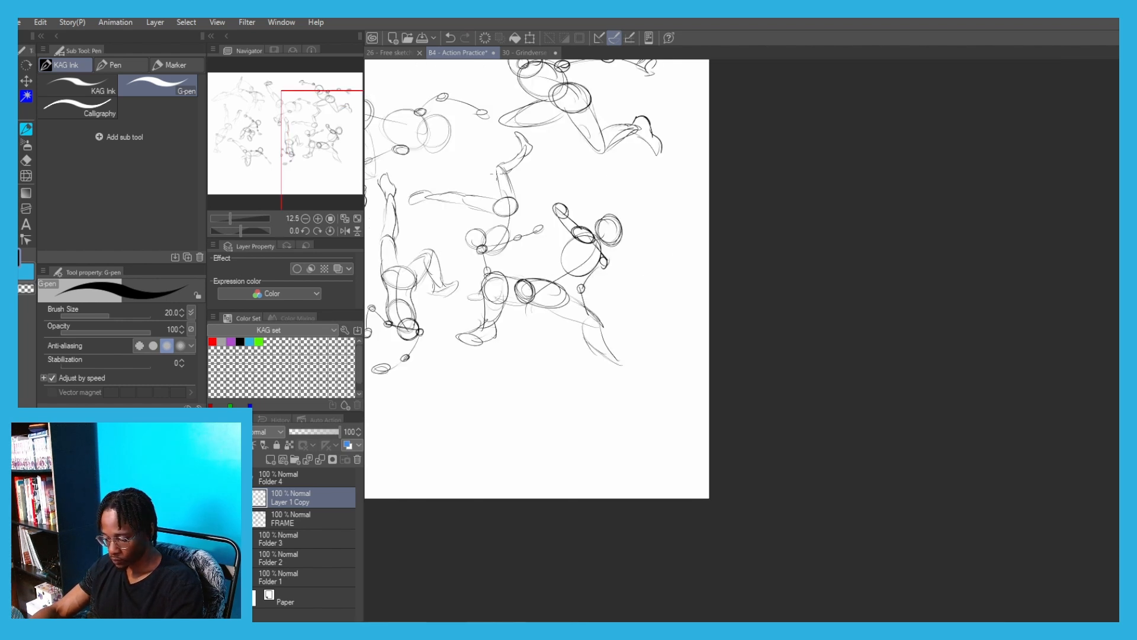
{"action": "mouse_move", "coordinate": [521, 291]}
{"action": "left_mouse_down"}
{"action": "mouse_move", "coordinate": [635, 318]}
{"action": "mouse_move", "coordinate": [643, 343]}
{"action": "mouse_move", "coordinate": [839, 412]}
{"action": "left_mouse_up"}
{"action": "key", "text": "ctrl+t"}
{"action": "key", "text": "Return"}
{"action": "left_click", "coordinate": [320, 460]}
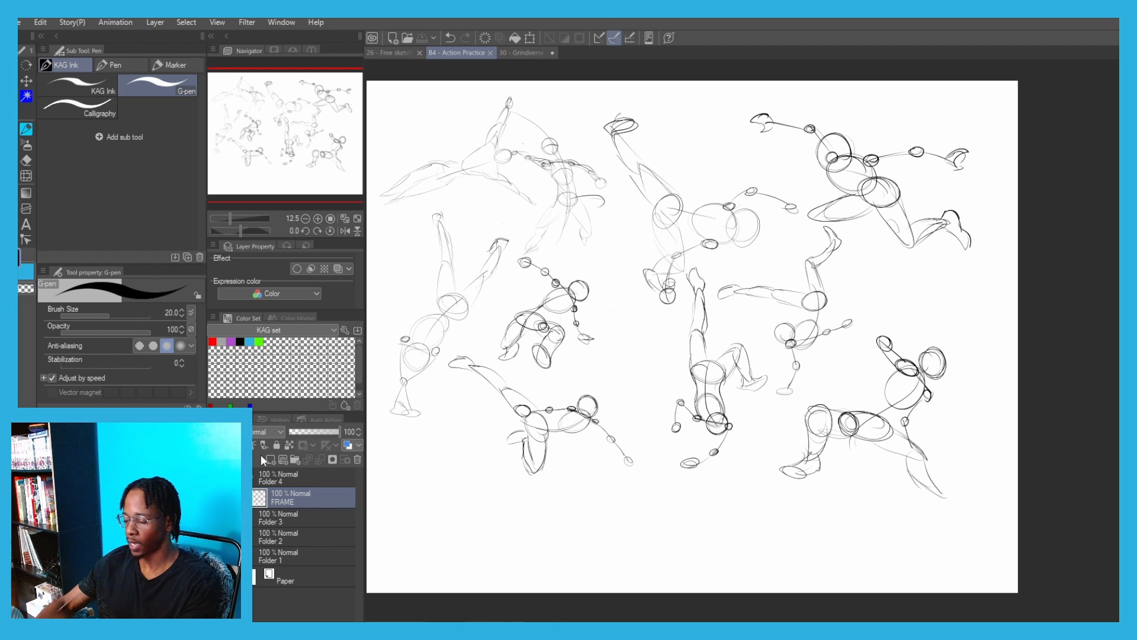
Review the page of pose frames and temporarily switch layer visibility to compare them with the more developed pose drawings
{"action": "scroll", "coordinate": [793, 296], "scroll_direction": "up", "scroll_amount": 3}
{"action": "left_click_drag", "start_coordinate": [679, 307], "coordinate": [674, 306]}
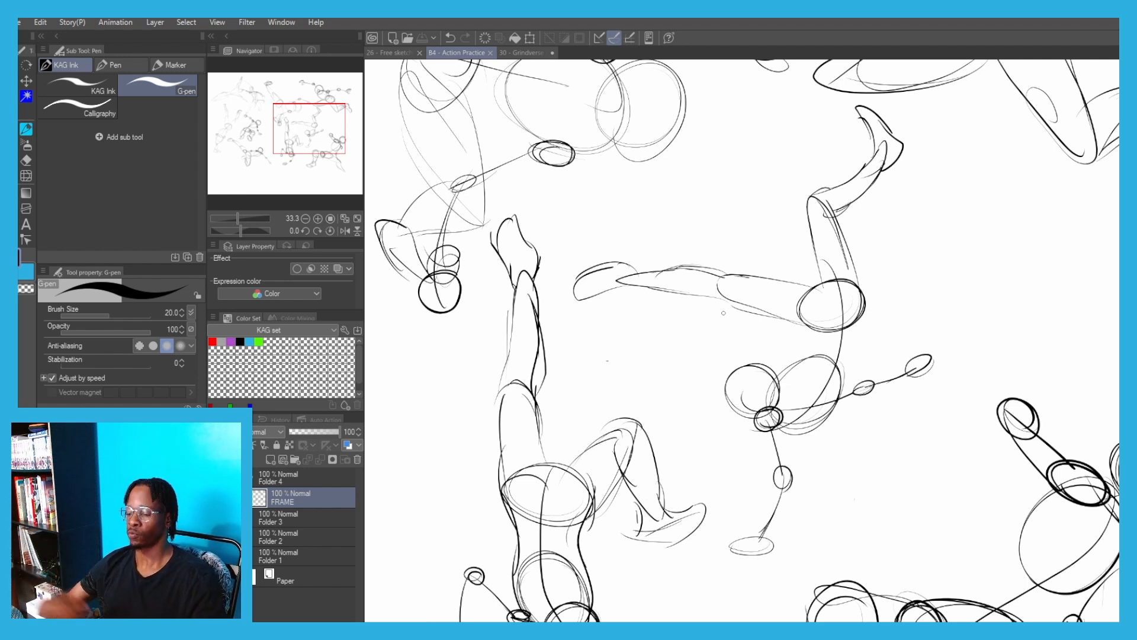
{"action": "scroll", "coordinate": [612, 109], "scroll_direction": "down", "scroll_amount": 3}
{"action": "left_click_drag", "start_coordinate": [480, 222], "coordinate": [589, 283]}
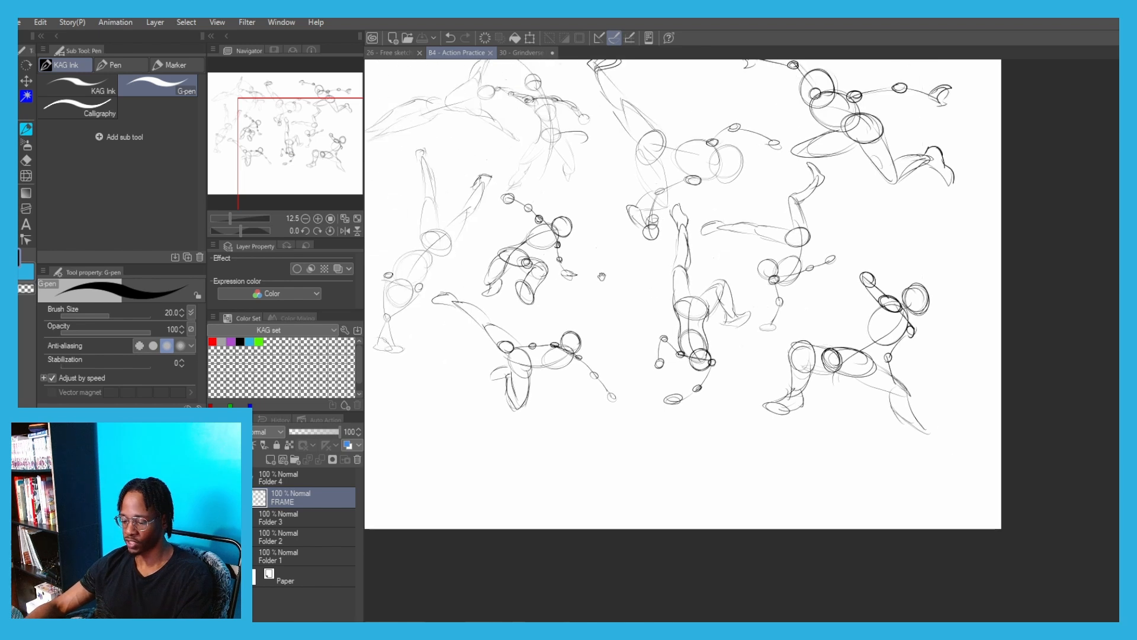
{"action": "left_click_drag", "start_coordinate": [425, 126], "coordinate": [511, 240]}
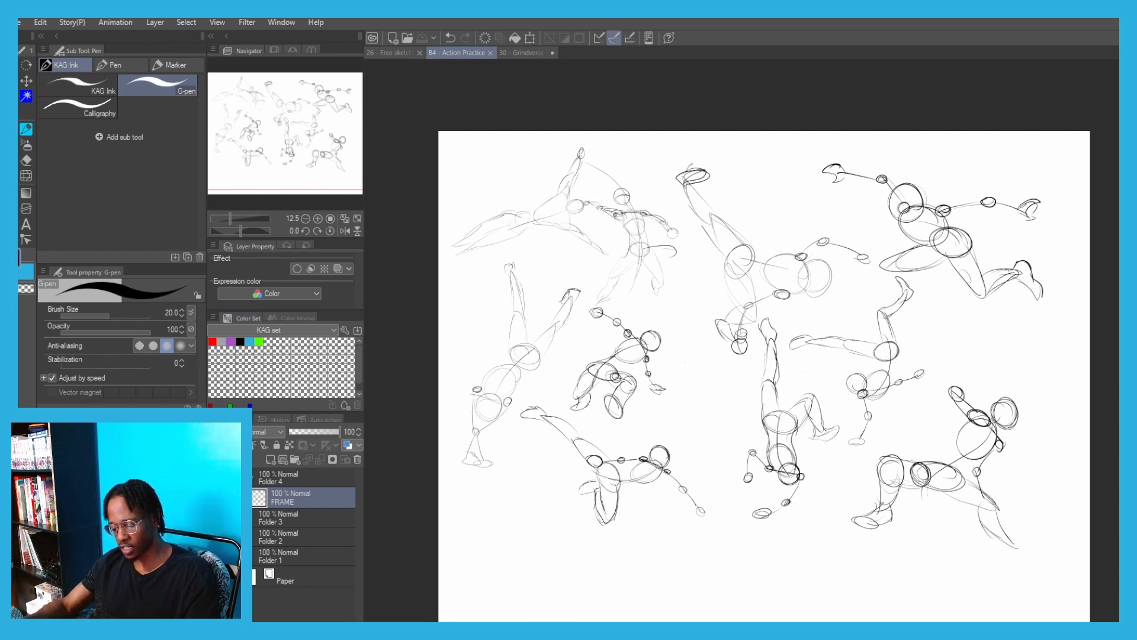
{"action": "left_click_drag", "start_coordinate": [215, 478], "coordinate": [215, 556]}
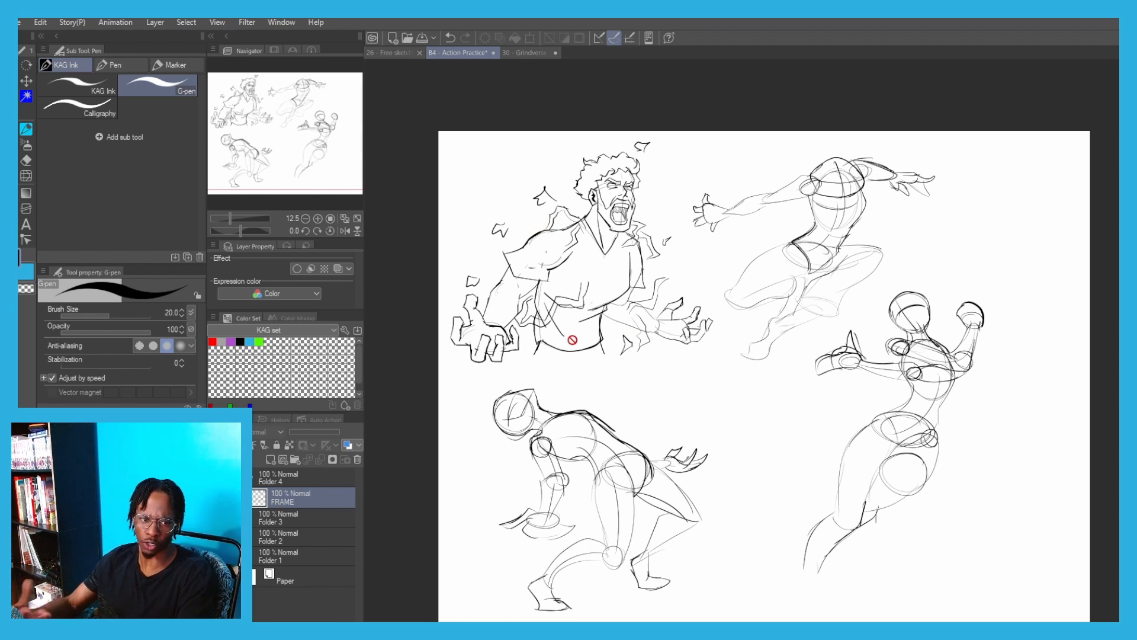
{"action": "left_click_drag", "start_coordinate": [215, 557], "coordinate": [215, 478]}
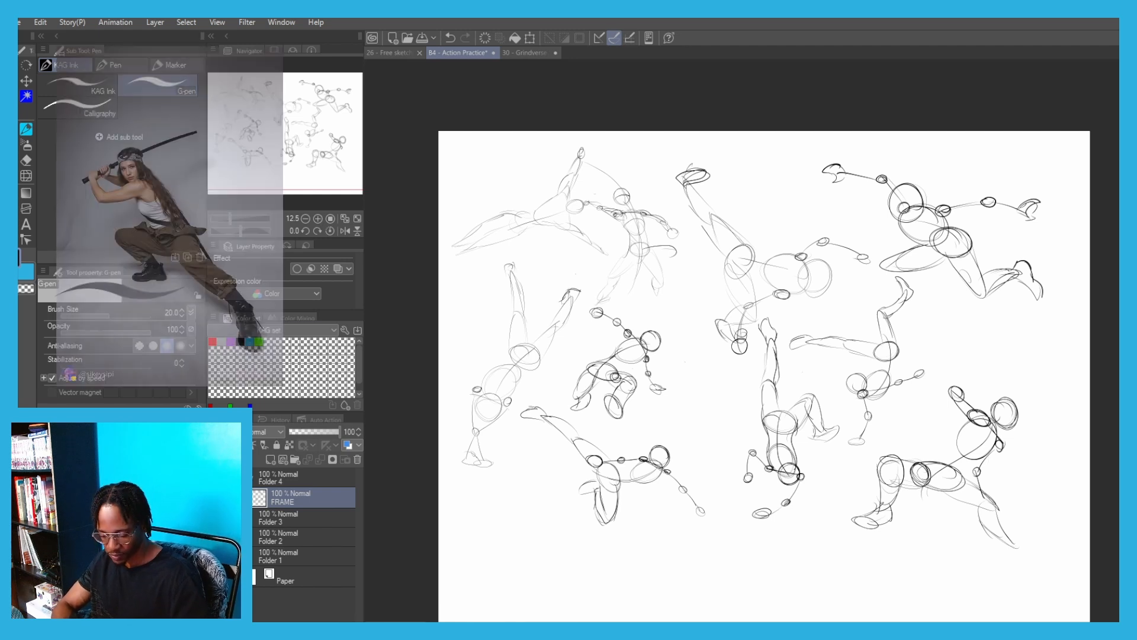
Create a new layer above FRAME and hide the existing frame sketches for a blank canvas
{"action": "left_click", "coordinate": [270, 459]}
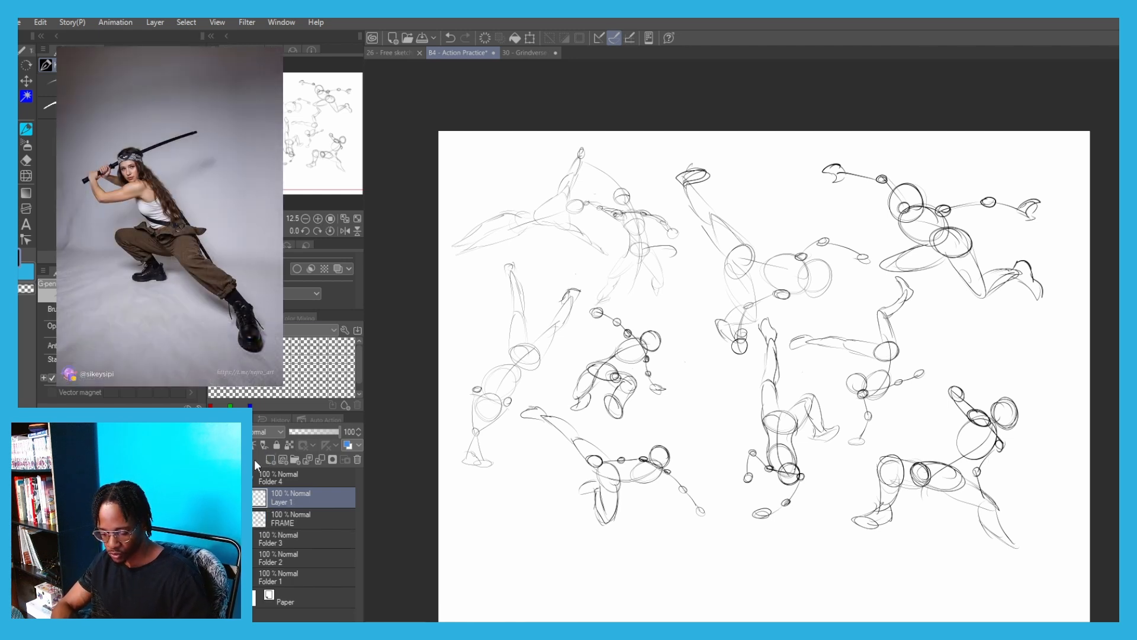
{"action": "left_click", "coordinate": [215, 519]}
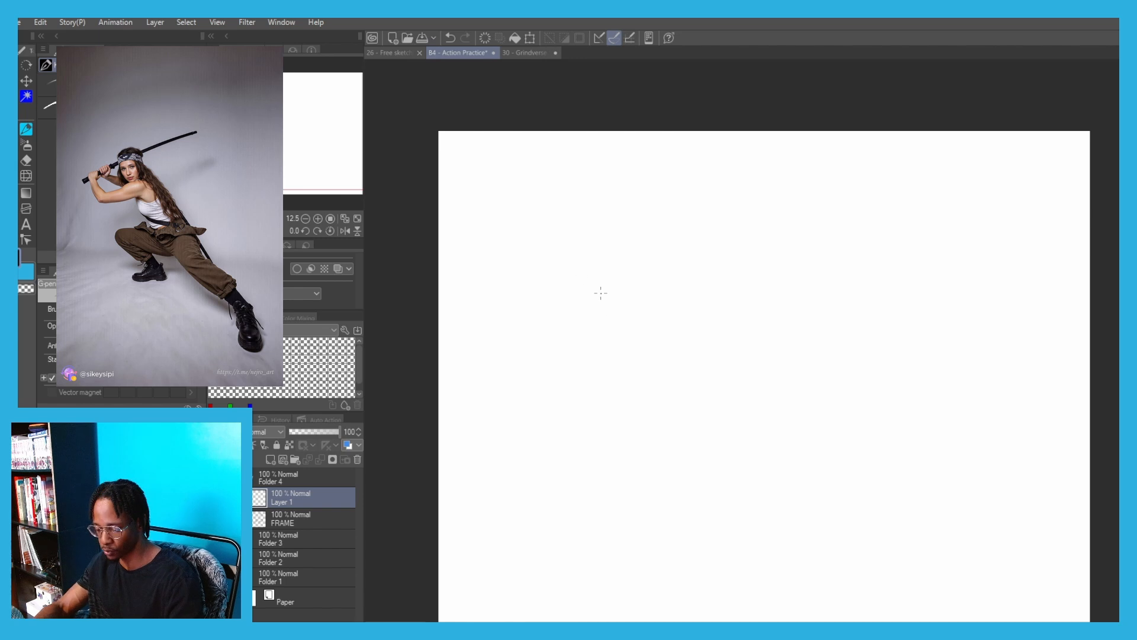
{"action": "scroll", "coordinate": [595, 294], "scroll_direction": "up", "scroll_amount": 2}
{"action": "left_click_drag", "start_coordinate": [555, 328], "coordinate": [593, 303]}
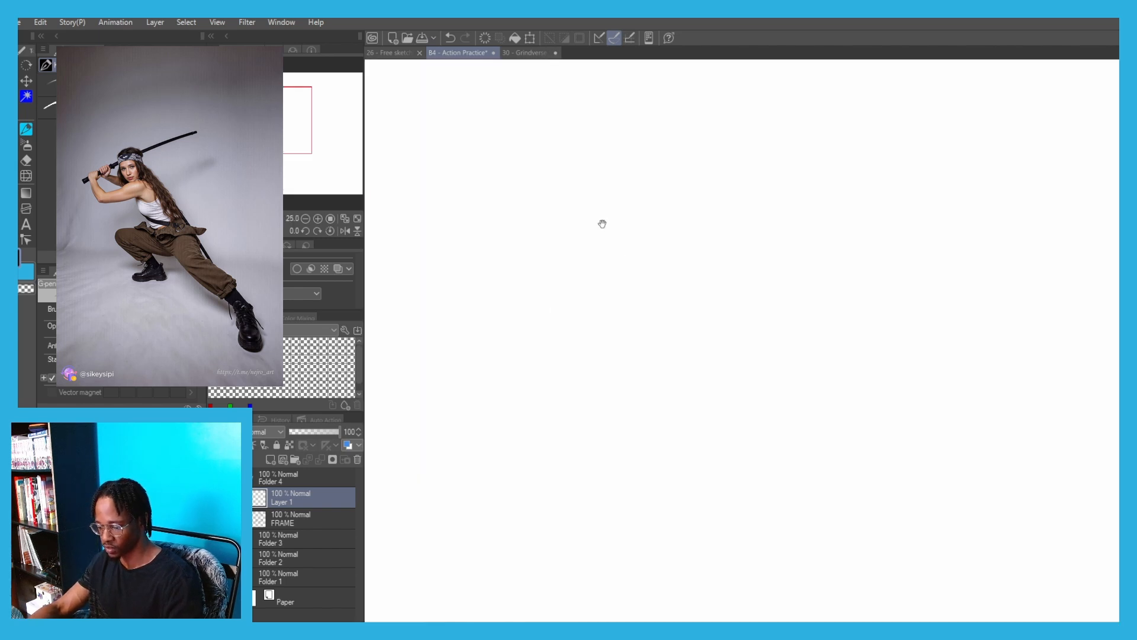
Draw a curved line of action for the sword-stance reference pose, sweeping down from the chest through the hips
{"action": "left_click_drag", "start_coordinate": [602, 224], "coordinate": [696, 369]}
{"action": "key", "text": "ctrl+z"}
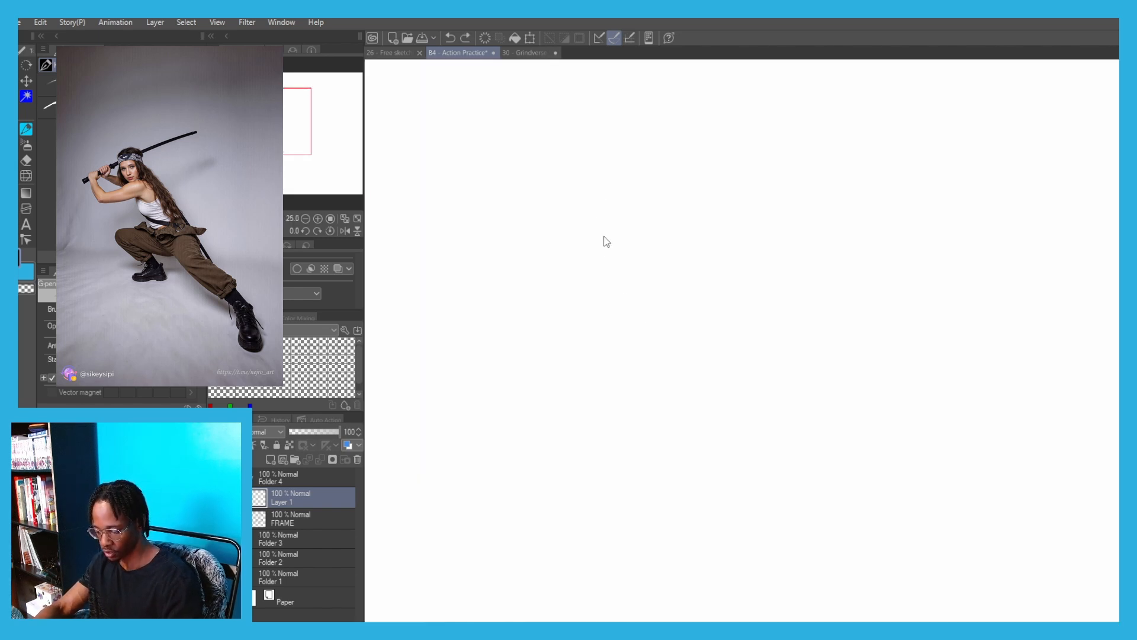
{"action": "mouse_move", "coordinate": [594, 202]}
{"action": "left_mouse_down"}
{"action": "mouse_move", "coordinate": [637, 302]}
{"action": "mouse_move", "coordinate": [628, 299]}
{"action": "mouse_move", "coordinate": [589, 207]}
{"action": "mouse_move", "coordinate": [692, 356]}
{"action": "left_mouse_up"}
{"action": "key", "text": "ctrl+z"}
{"action": "key", "text": "ctrl+z"}
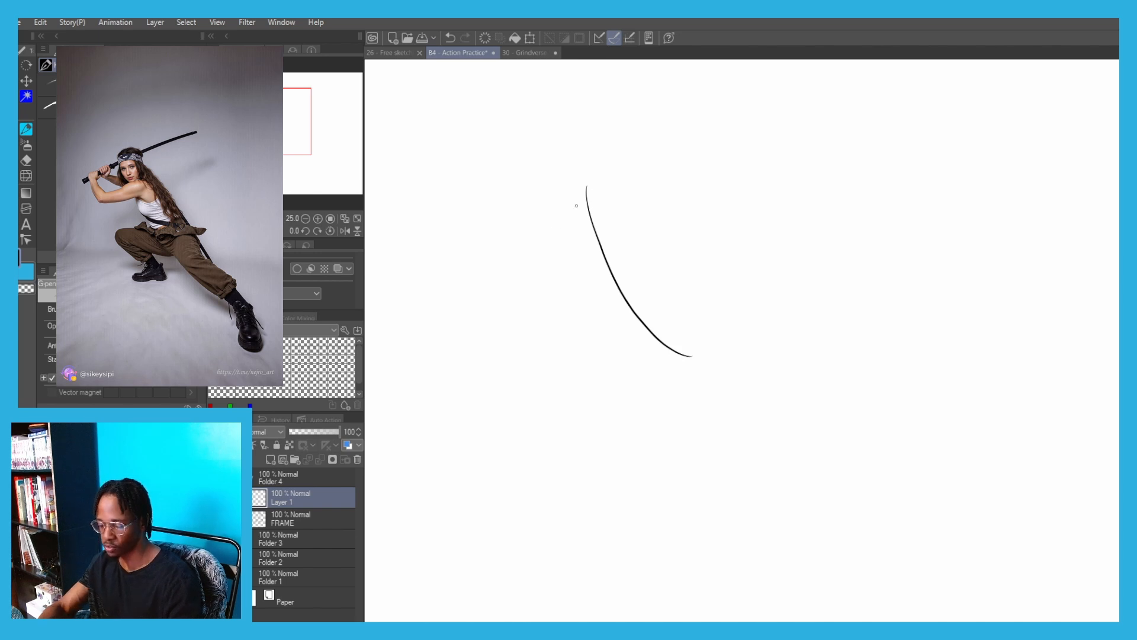
{"action": "key", "text": "ctrl+z"}
{"action": "key", "text": "ctrl+z"}
{"action": "mouse_move", "coordinate": [583, 183]}
{"action": "left_mouse_down"}
{"action": "mouse_move", "coordinate": [615, 286]}
{"action": "mouse_move", "coordinate": [590, 235]}
{"action": "mouse_move", "coordinate": [623, 292]}
{"action": "mouse_move", "coordinate": [711, 342]}
{"action": "left_mouse_up"}
{"action": "key", "text": "ctrl+z"}
{"action": "key", "text": "ctrl+z"}
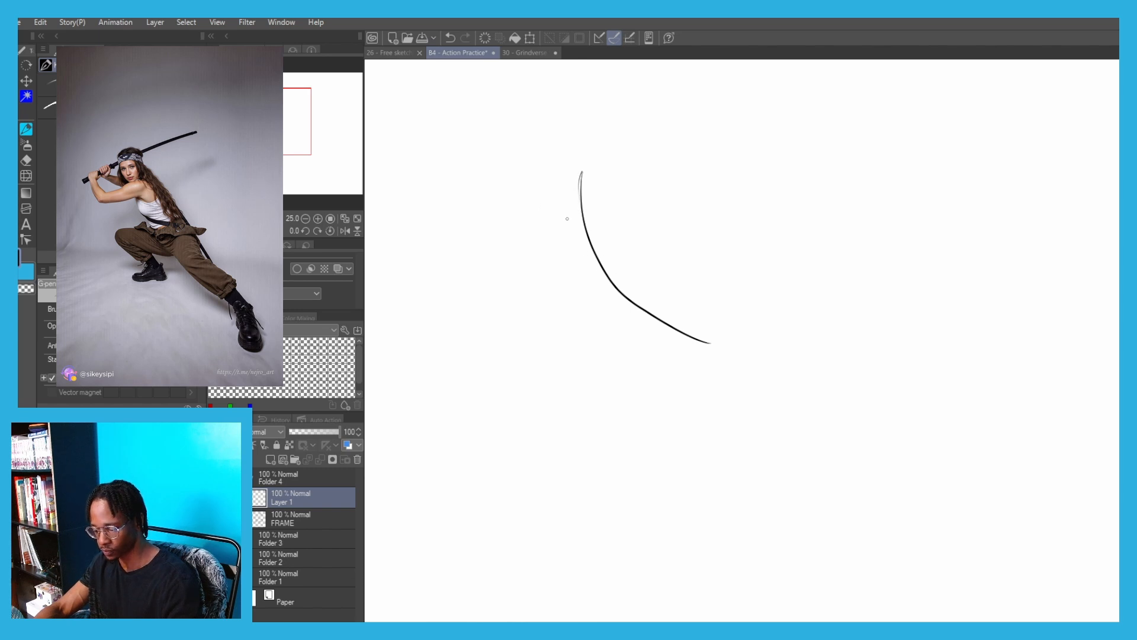
Draw a tilted ribcage oval around the upper part of the line of action
{"action": "mouse_move", "coordinate": [608, 204]}
{"action": "left_mouse_down"}
{"action": "mouse_move", "coordinate": [611, 272]}
{"action": "mouse_move", "coordinate": [577, 183]}
{"action": "mouse_move", "coordinate": [578, 204]}
{"action": "mouse_move", "coordinate": [611, 206]}
{"action": "mouse_move", "coordinate": [607, 263]}
{"action": "mouse_move", "coordinate": [562, 249]}
{"action": "left_mouse_up"}
{"action": "key", "text": "ctrl+z"}
{"action": "key", "text": "ctrl+z"}
{"action": "key", "text": "ctrl+z"}
{"action": "mouse_move", "coordinate": [603, 183]}
{"action": "left_mouse_down"}
{"action": "mouse_move", "coordinate": [573, 176]}
{"action": "mouse_move", "coordinate": [621, 255]}
{"action": "mouse_move", "coordinate": [541, 214]}
{"action": "mouse_move", "coordinate": [560, 264]}
{"action": "left_mouse_up"}
{"action": "key", "text": "ctrl+z"}
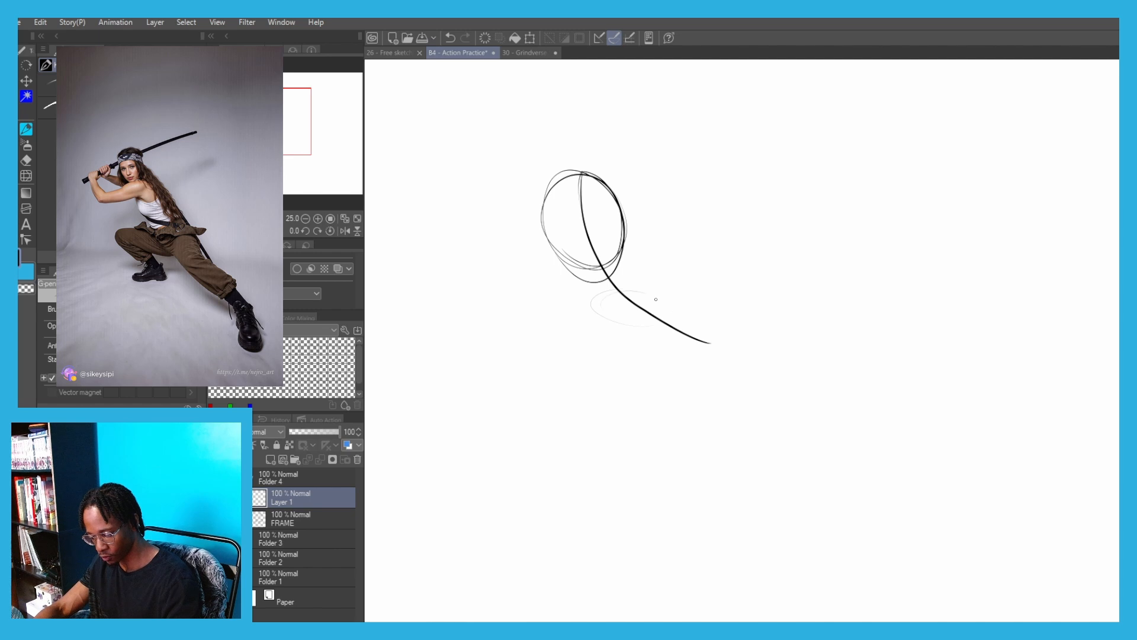
Draw a flattened pelvis oval below the ribcage and overlap it with a hip joint circle for the outstretched leg
{"action": "key", "text": "ctrl+z"}
{"action": "mouse_move", "coordinate": [596, 315]}
{"action": "left_mouse_down"}
{"action": "mouse_move", "coordinate": [635, 284]}
{"action": "mouse_move", "coordinate": [660, 317]}
{"action": "mouse_move", "coordinate": [687, 312]}
{"action": "left_mouse_up"}
{"action": "key", "text": "ctrl+z"}
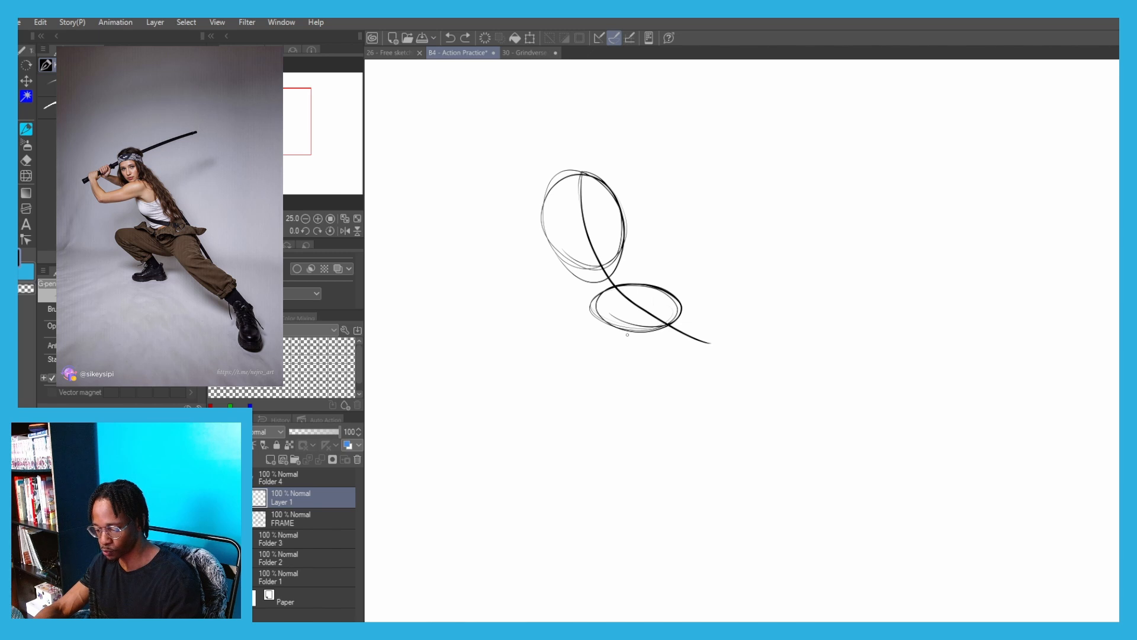
{"action": "mouse_move", "coordinate": [689, 320]}
{"action": "left_mouse_down"}
{"action": "mouse_move", "coordinate": [637, 315]}
{"action": "mouse_move", "coordinate": [693, 310]}
{"action": "left_mouse_up"}
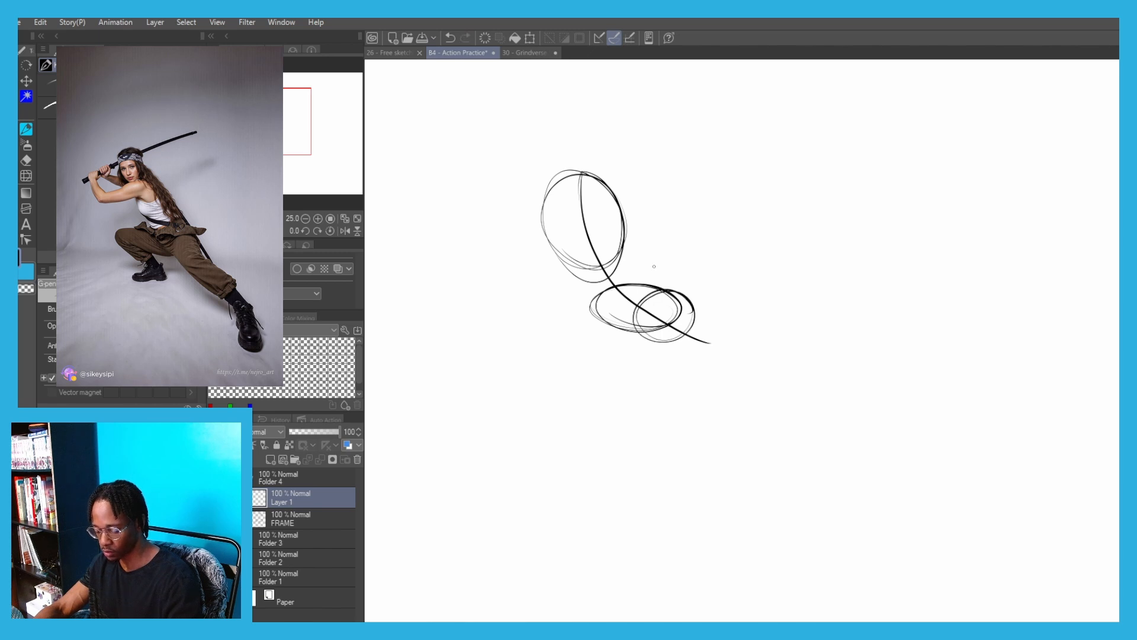
Draw a large knee circle below the hip joint for the foreshortened outstretched leg
{"action": "mouse_move", "coordinate": [731, 410]}
{"action": "left_mouse_down"}
{"action": "mouse_move", "coordinate": [673, 391]}
{"action": "mouse_move", "coordinate": [746, 421]}
{"action": "mouse_move", "coordinate": [732, 446]}
{"action": "mouse_move", "coordinate": [660, 391]}
{"action": "mouse_move", "coordinate": [739, 409]}
{"action": "left_mouse_up"}
{"action": "key", "text": "ctrl+z"}
{"action": "key", "text": "ctrl+z"}
{"action": "key", "text": "ctrl+z"}
{"action": "key", "text": "ctrl+z"}
{"action": "mouse_move", "coordinate": [707, 353]}
{"action": "left_mouse_down"}
{"action": "mouse_move", "coordinate": [727, 371]}
{"action": "mouse_move", "coordinate": [711, 419]}
{"action": "mouse_move", "coordinate": [664, 395]}
{"action": "left_mouse_up"}
{"action": "key", "text": "ctrl+z"}
{"action": "left_click_drag", "start_coordinate": [634, 308], "coordinate": [670, 417]}
Connect the hip joint to the knee circle with light curved contours on both sides of the thigh
{"action": "key", "text": "ctrl+z"}
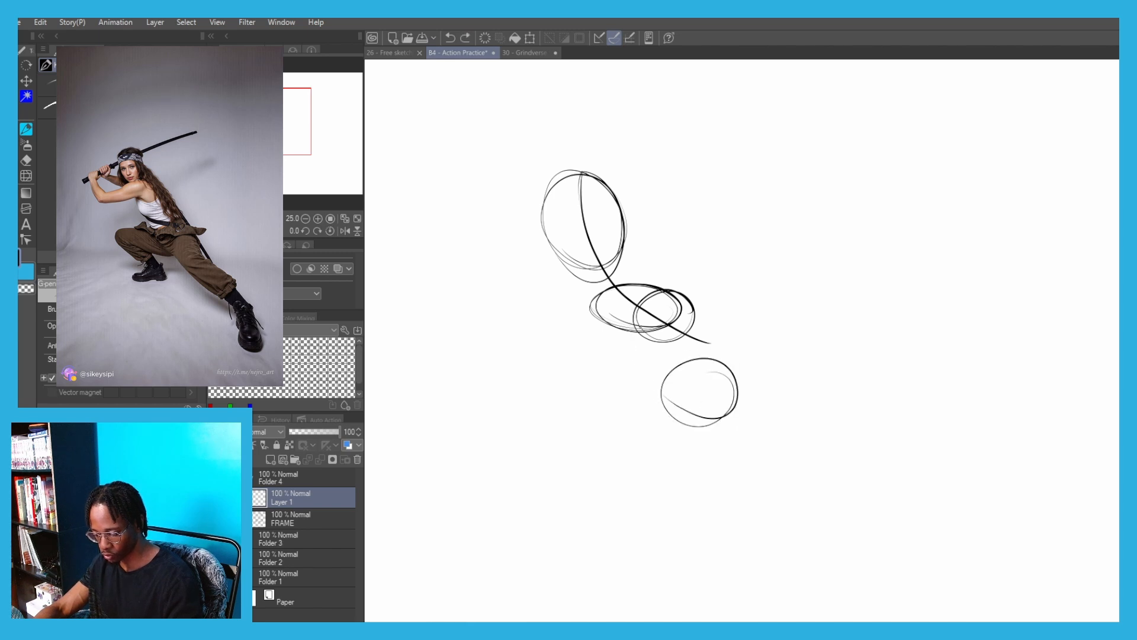
{"action": "left_click_drag", "start_coordinate": [636, 329], "coordinate": [681, 411]}
{"action": "key", "text": "ctrl+z"}
{"action": "mouse_move", "coordinate": [696, 308]}
{"action": "left_mouse_down"}
{"action": "mouse_move", "coordinate": [718, 377]}
{"action": "mouse_move", "coordinate": [684, 360]}
{"action": "mouse_move", "coordinate": [733, 375]}
{"action": "mouse_move", "coordinate": [689, 347]}
{"action": "mouse_move", "coordinate": [668, 400]}
{"action": "left_mouse_up"}
{"action": "key", "text": "ctrl+z"}
{"action": "key", "text": "ctrl+z"}
{"action": "key", "text": "ctrl+z"}
Draw a long curve arching down from the knee circle to set the shin's direction
{"action": "key", "text": "ctrl+z"}
{"action": "key", "text": "ctrl+z"}
{"action": "left_click_drag", "start_coordinate": [634, 326], "coordinate": [671, 403]}
{"action": "key", "text": "ctrl+z"}
{"action": "left_click_drag", "start_coordinate": [695, 313], "coordinate": [765, 437]}
{"action": "key", "text": "ctrl+z"}
{"action": "mouse_move", "coordinate": [681, 386]}
{"action": "left_mouse_down"}
{"action": "mouse_move", "coordinate": [814, 490]}
{"action": "mouse_move", "coordinate": [848, 538]}
{"action": "left_mouse_up"}
{"action": "key", "text": "ctrl+z"}
{"action": "left_click_drag", "start_coordinate": [573, 338], "coordinate": [536, 268]}
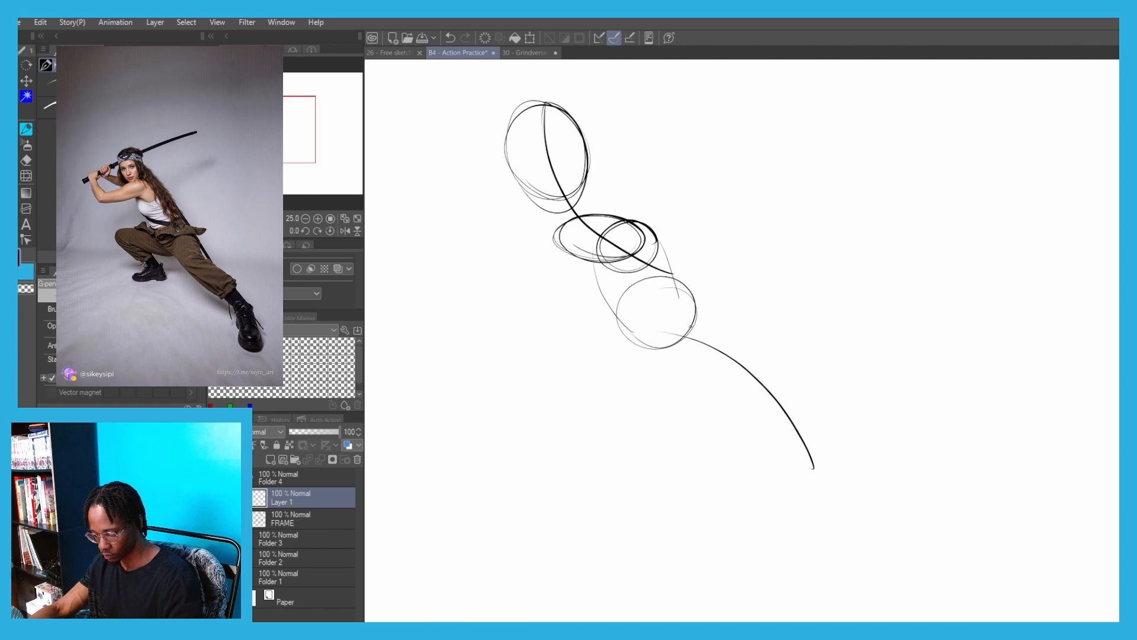
Draw the shin's outer contour arching from the top of the knee circle down alongside the direction curve
{"action": "left_click_drag", "start_coordinate": [664, 304], "coordinate": [721, 322]}
{"action": "key", "text": "ctrl+z"}
{"action": "mouse_move", "coordinate": [682, 311]}
{"action": "left_mouse_down"}
{"action": "mouse_move", "coordinate": [715, 320]}
{"action": "mouse_move", "coordinate": [767, 376]}
{"action": "mouse_move", "coordinate": [720, 323]}
{"action": "left_mouse_up"}
{"action": "key", "text": "ctrl+z"}
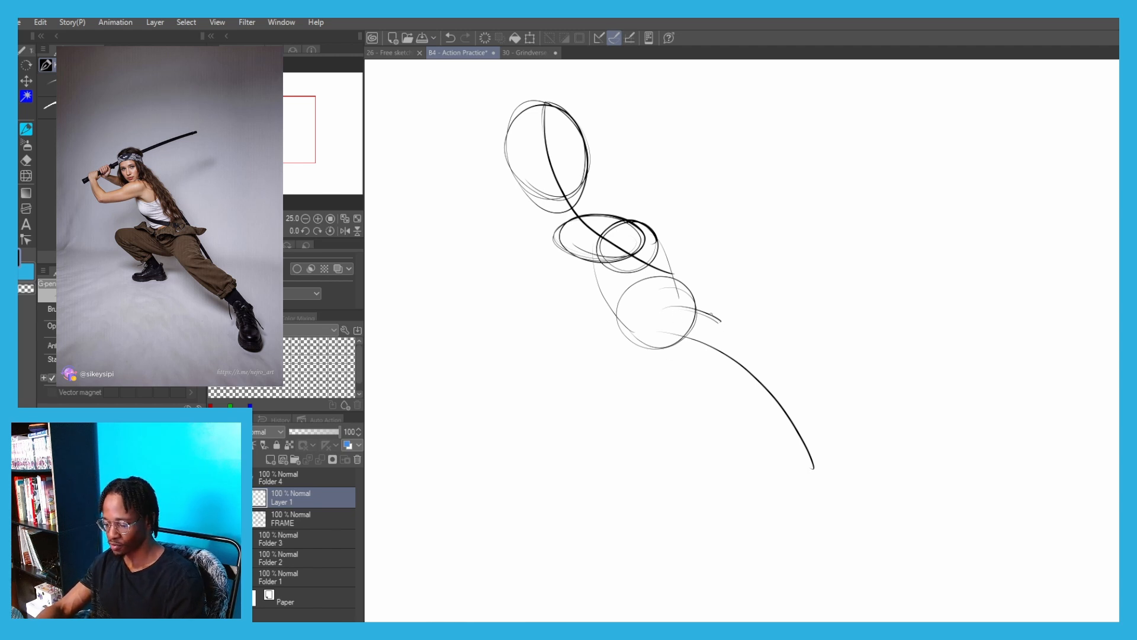
{"action": "key", "text": "ctrl+z"}
{"action": "left_click_drag", "start_coordinate": [712, 314], "coordinate": [752, 347]}
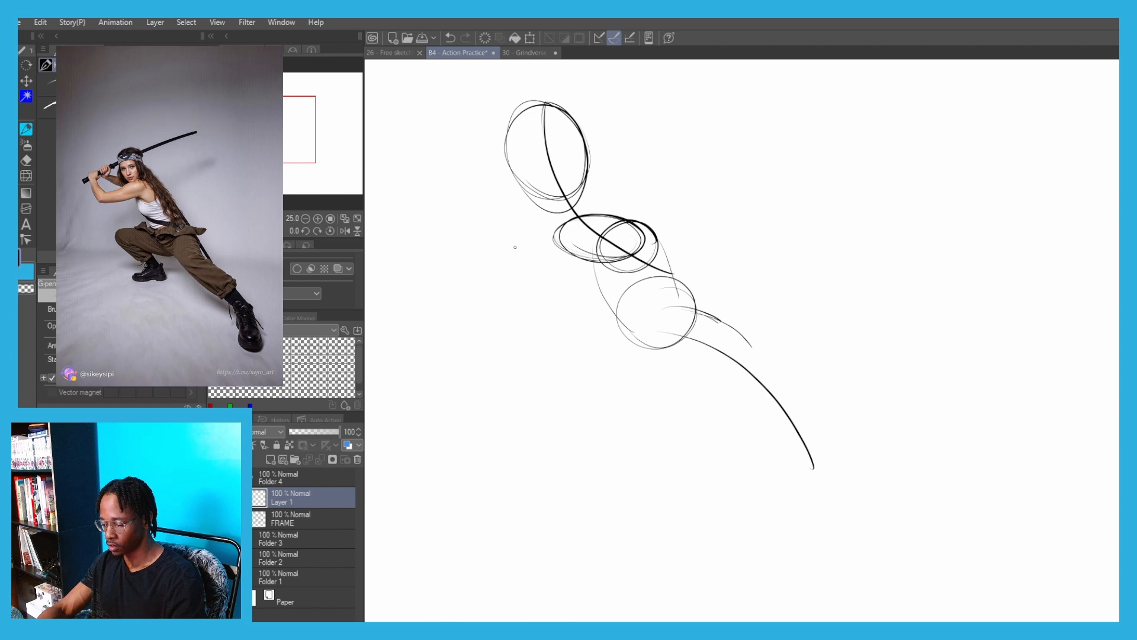
{"action": "left_click_drag", "start_coordinate": [517, 250], "coordinate": [565, 253]}
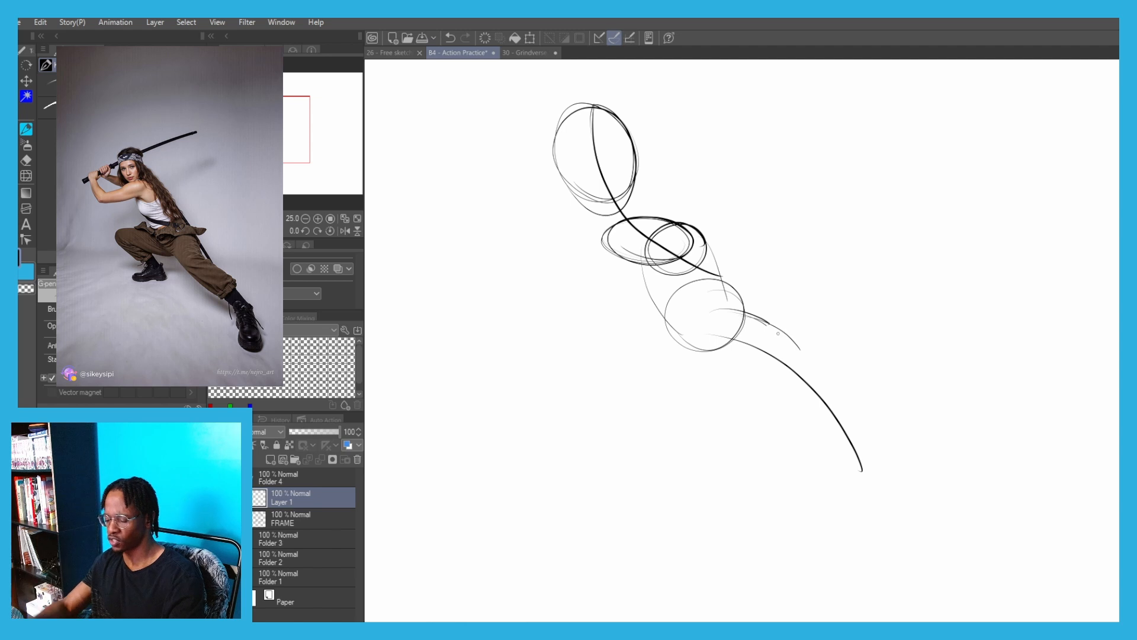
{"action": "left_click_drag", "start_coordinate": [758, 323], "coordinate": [801, 348]}
{"action": "key", "text": "ctrl+z"}
{"action": "key", "text": "ctrl+z"}
{"action": "mouse_move", "coordinate": [736, 313]}
{"action": "left_mouse_down"}
{"action": "mouse_move", "coordinate": [806, 349]}
{"action": "mouse_move", "coordinate": [868, 459]}
{"action": "left_mouse_up"}
Draw the shin's inner contour from the underside of the knee circle curving down to the ankle
{"action": "key", "text": "ctrl+z"}
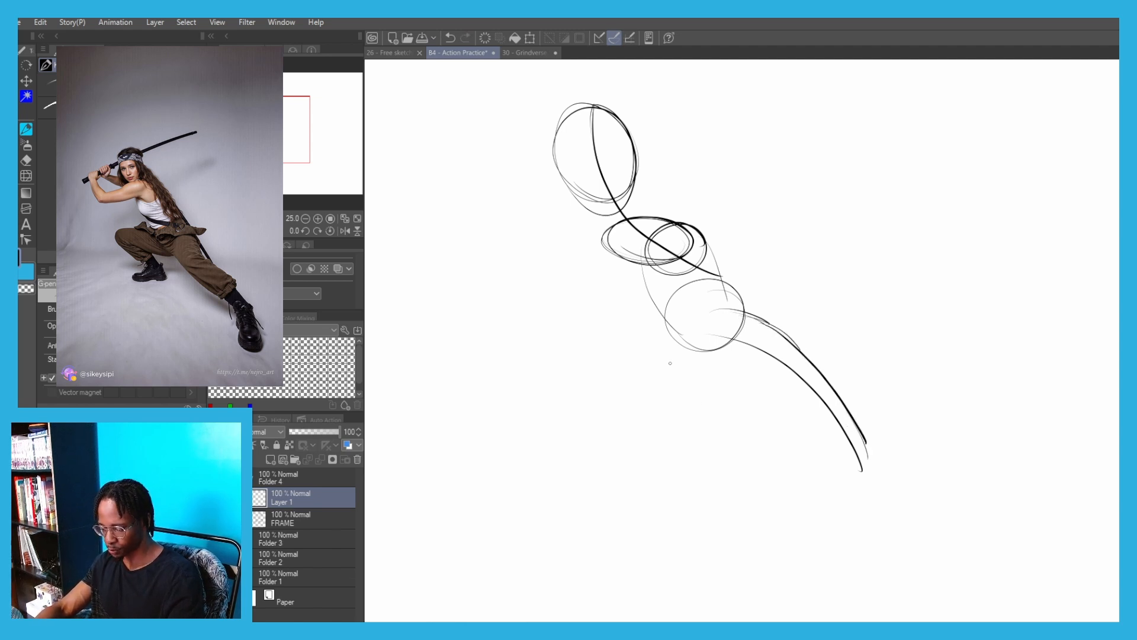
{"action": "left_click_drag", "start_coordinate": [663, 340], "coordinate": [731, 383]}
{"action": "key", "text": "ctrl+z"}
{"action": "mouse_move", "coordinate": [668, 302]}
{"action": "left_mouse_down"}
{"action": "mouse_move", "coordinate": [755, 376]}
{"action": "mouse_move", "coordinate": [676, 351]}
{"action": "mouse_move", "coordinate": [755, 376]}
{"action": "mouse_move", "coordinate": [834, 452]}
{"action": "left_mouse_up"}
{"action": "key", "text": "ctrl+z"}
{"action": "key", "text": "ctrl+z"}
{"action": "mouse_move", "coordinate": [759, 382]}
{"action": "left_mouse_down"}
{"action": "mouse_move", "coordinate": [831, 459]}
{"action": "mouse_move", "coordinate": [802, 485]}
{"action": "left_mouse_up"}
Extend the outer contour into the foot and outline a broad foreshortened boot with a flat sole
{"action": "key", "text": "ctrl+z"}
{"action": "left_click_drag", "start_coordinate": [820, 446], "coordinate": [783, 512]}
{"action": "key", "text": "ctrl+z"}
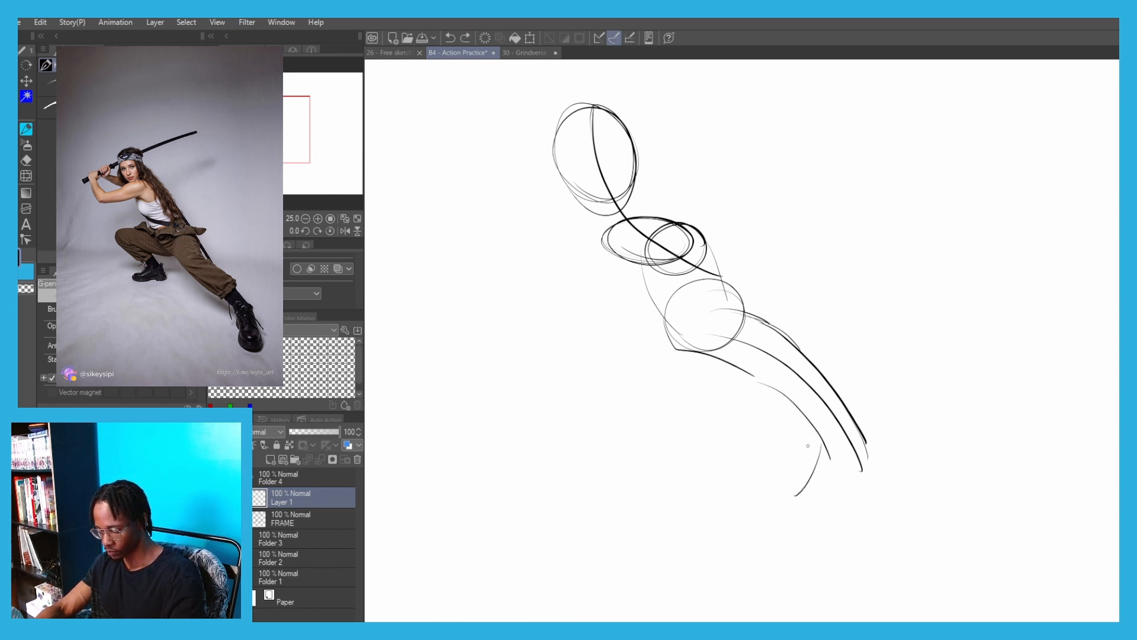
{"action": "mouse_move", "coordinate": [824, 433]}
{"action": "left_mouse_down"}
{"action": "mouse_move", "coordinate": [787, 517]}
{"action": "mouse_move", "coordinate": [779, 503]}
{"action": "mouse_move", "coordinate": [878, 486]}
{"action": "left_mouse_up"}
{"action": "key", "text": "ctrl+z"}
{"action": "key", "text": "ctrl+z"}
{"action": "mouse_move", "coordinate": [847, 417]}
{"action": "left_mouse_down"}
{"action": "mouse_move", "coordinate": [881, 489]}
{"action": "mouse_move", "coordinate": [869, 524]}
{"action": "mouse_move", "coordinate": [787, 522]}
{"action": "mouse_move", "coordinate": [804, 532]}
{"action": "left_mouse_up"}
{"action": "key", "text": "ctrl+z"}
{"action": "left_click_drag", "start_coordinate": [785, 507], "coordinate": [779, 523]}
{"action": "left_click_drag", "start_coordinate": [807, 479], "coordinate": [779, 518]}
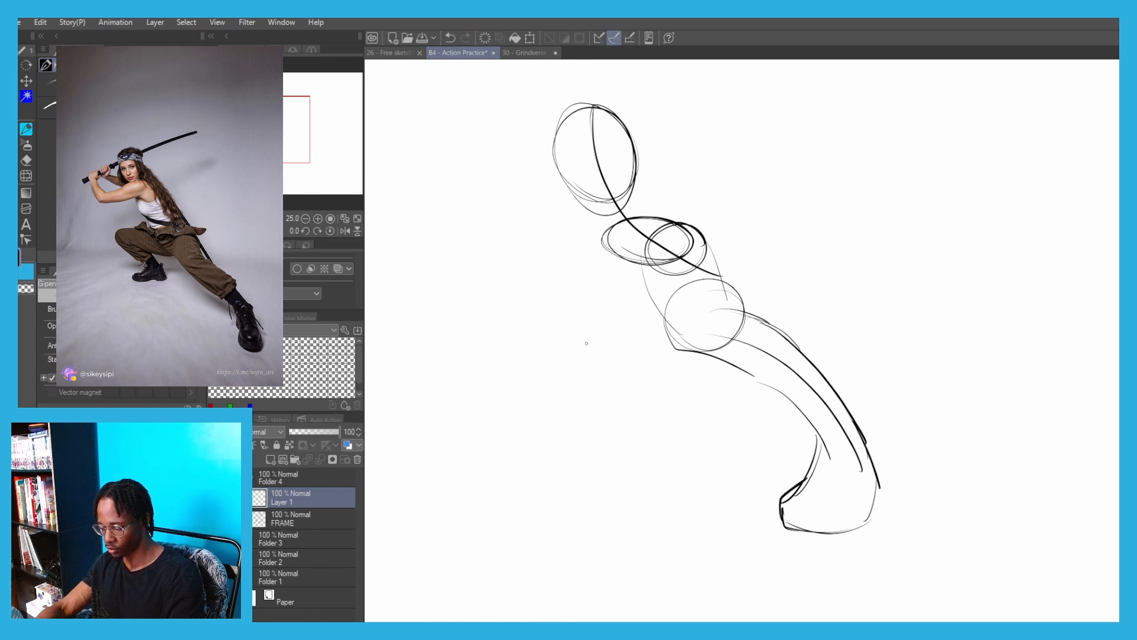
Sketch a separate straight lower leg with a flat-soled boot and rounded knee beside the figure's extended leg for comparison
{"action": "left_click_drag", "start_coordinate": [618, 238], "coordinate": [735, 299]}
{"action": "left_click_drag", "start_coordinate": [669, 266], "coordinate": [618, 236]}
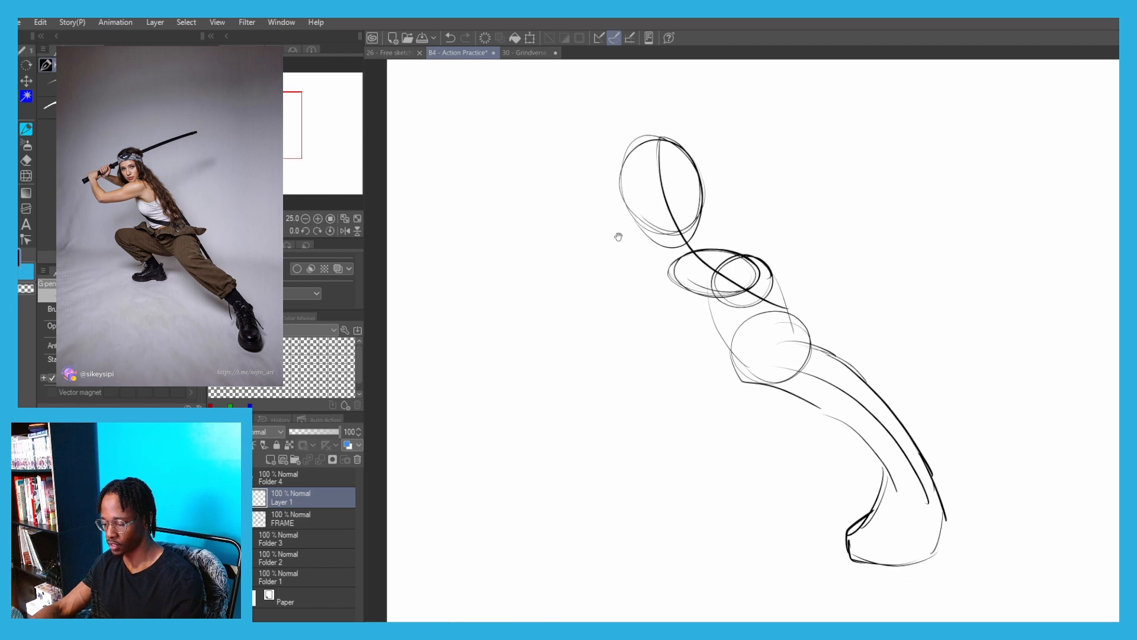
{"action": "mouse_move", "coordinate": [796, 341]}
{"action": "left_mouse_down"}
{"action": "mouse_move", "coordinate": [754, 348]}
{"action": "mouse_move", "coordinate": [682, 314]}
{"action": "left_mouse_up"}
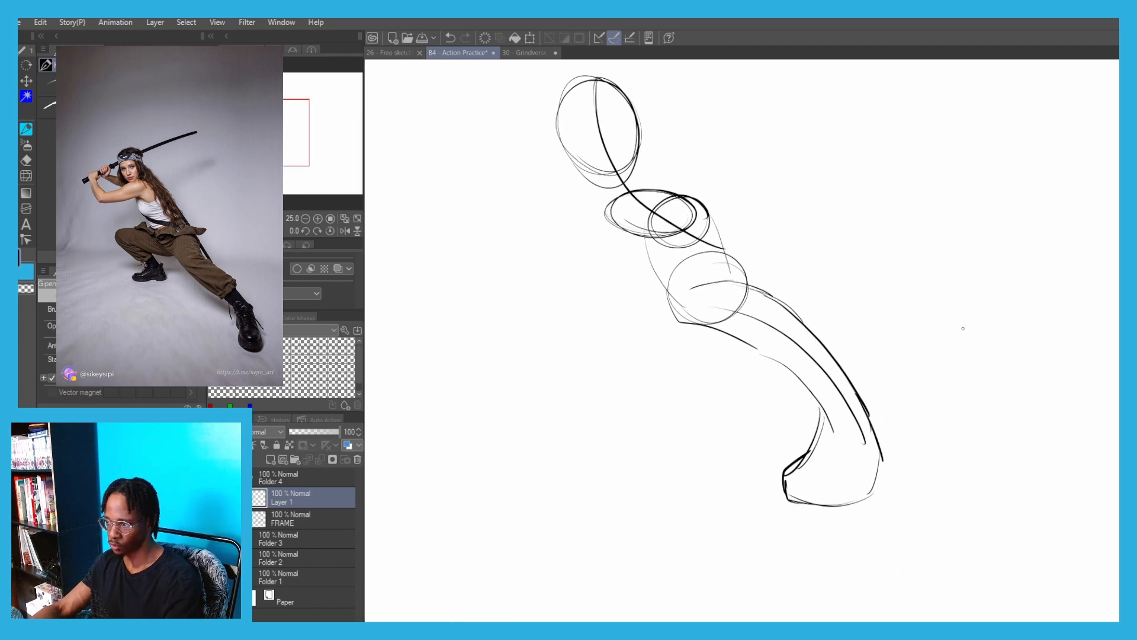
{"action": "mouse_move", "coordinate": [940, 425]}
{"action": "left_mouse_down"}
{"action": "mouse_move", "coordinate": [962, 488]}
{"action": "mouse_move", "coordinate": [904, 493]}
{"action": "mouse_move", "coordinate": [893, 403]}
{"action": "mouse_move", "coordinate": [913, 389]}
{"action": "mouse_move", "coordinate": [863, 312]}
{"action": "left_mouse_up"}
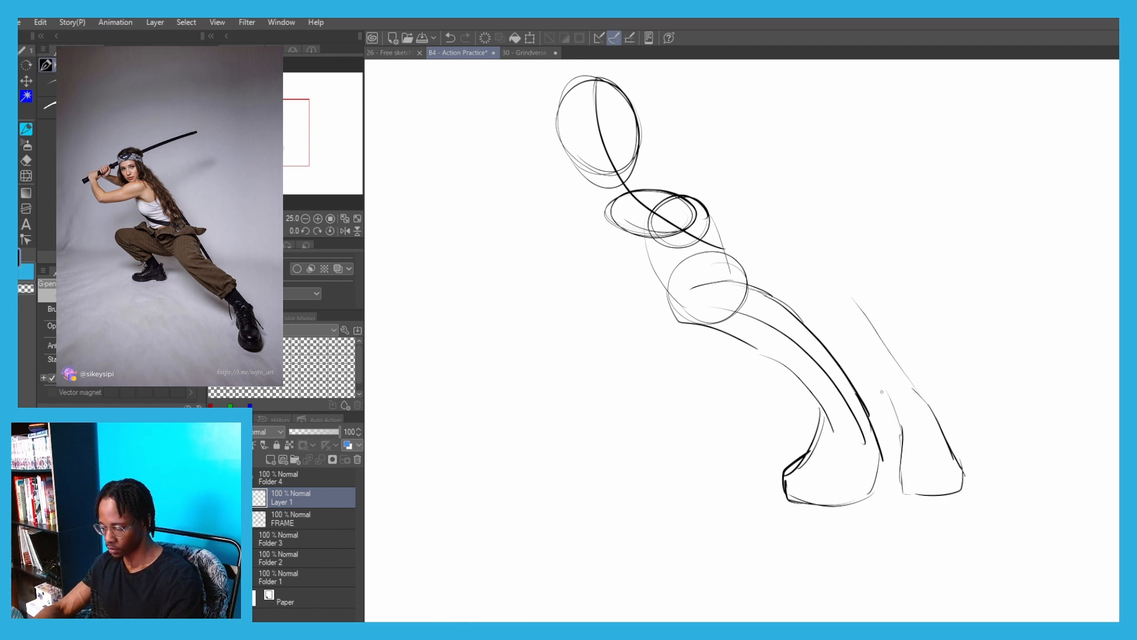
{"action": "mouse_move", "coordinate": [884, 393]}
{"action": "left_mouse_down"}
{"action": "mouse_move", "coordinate": [789, 288]}
{"action": "mouse_move", "coordinate": [834, 277]}
{"action": "left_mouse_up"}
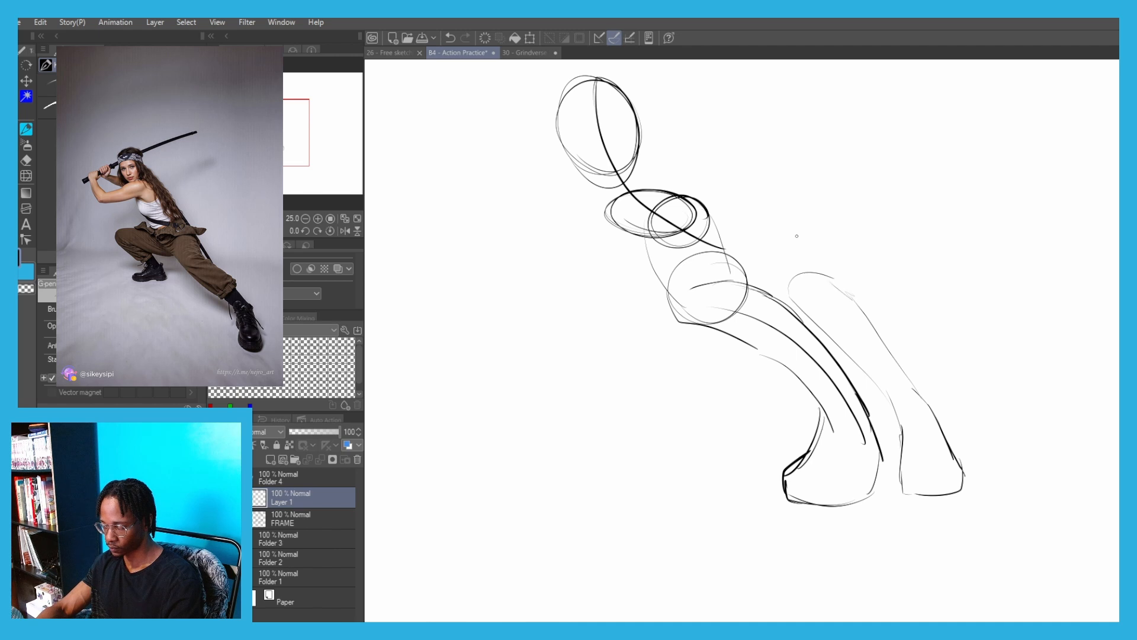
{"action": "key", "text": "ctrl+z"}
Add a straight thigh with a curved top edge above the comparison leg's knee
{"action": "mouse_move", "coordinate": [797, 236]}
{"action": "left_mouse_down"}
{"action": "mouse_move", "coordinate": [820, 263]}
{"action": "mouse_move", "coordinate": [799, 208]}
{"action": "left_mouse_up"}
{"action": "key", "text": "ctrl+z"}
{"action": "mouse_move", "coordinate": [781, 272]}
{"action": "left_mouse_down"}
{"action": "mouse_move", "coordinate": [760, 247]}
{"action": "mouse_move", "coordinate": [788, 295]}
{"action": "mouse_move", "coordinate": [754, 212]}
{"action": "left_mouse_up"}
{"action": "mouse_move", "coordinate": [802, 221]}
{"action": "left_mouse_down"}
{"action": "mouse_move", "coordinate": [753, 201]}
{"action": "mouse_move", "coordinate": [810, 226]}
{"action": "left_mouse_up"}
{"action": "left_click_drag", "start_coordinate": [715, 222], "coordinate": [734, 290]}
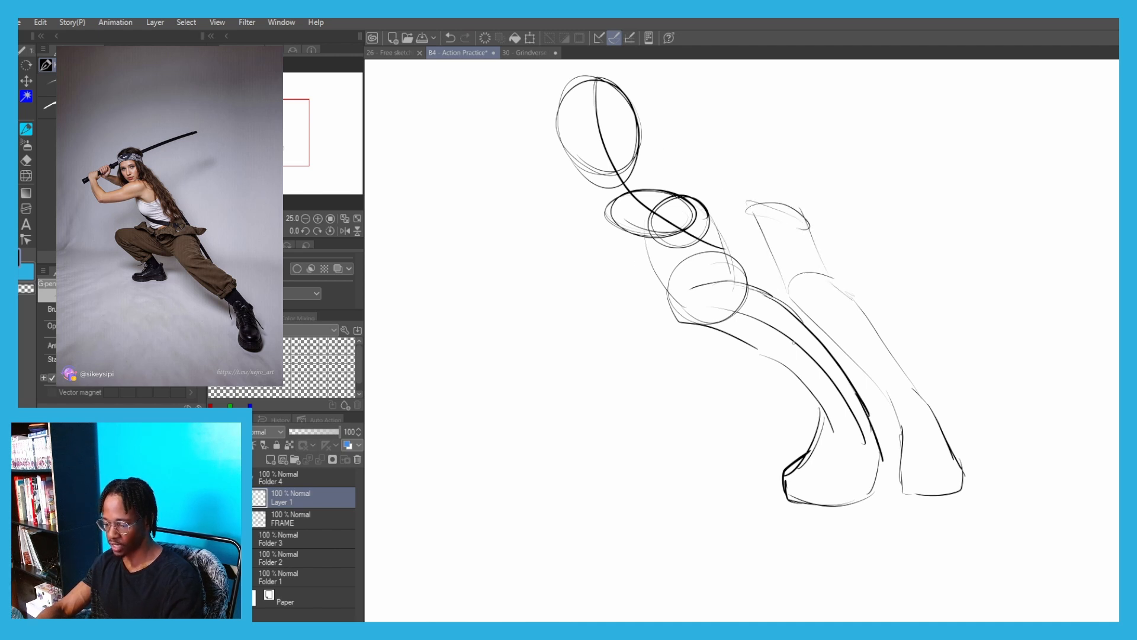
Try firming up the figure's hip side and the extended leg's outer contour from the knee circle to the boot
{"action": "mouse_move", "coordinate": [700, 209]}
{"action": "left_mouse_down"}
{"action": "mouse_move", "coordinate": [736, 286]}
{"action": "mouse_move", "coordinate": [776, 298]}
{"action": "left_mouse_up"}
{"action": "key", "text": "ctrl+z"}
{"action": "key", "text": "ctrl+z"}
{"action": "mouse_move", "coordinate": [683, 290]}
{"action": "left_mouse_down"}
{"action": "mouse_move", "coordinate": [709, 281]}
{"action": "mouse_move", "coordinate": [795, 308]}
{"action": "left_mouse_up"}
{"action": "key", "text": "ctrl+z"}
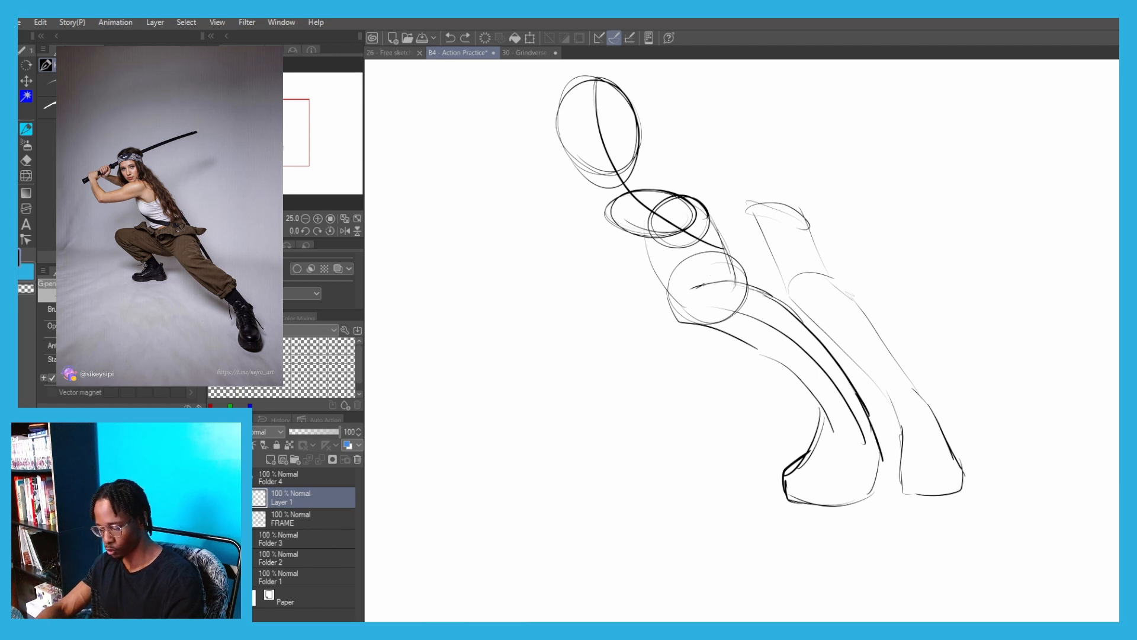
{"action": "left_click_drag", "start_coordinate": [692, 289], "coordinate": [866, 405]}
{"action": "mouse_move", "coordinate": [802, 324]}
{"action": "left_mouse_down"}
{"action": "mouse_move", "coordinate": [857, 386]}
{"action": "mouse_move", "coordinate": [865, 494]}
{"action": "left_mouse_up"}
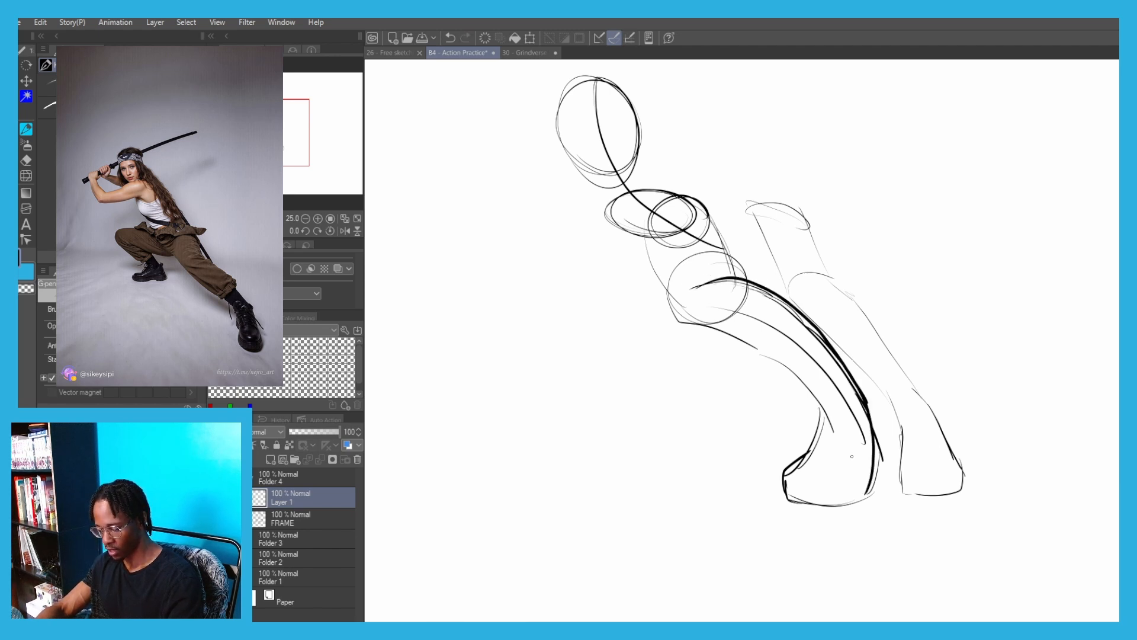
Undo the retraced leg contour and the entire comparison leg sketch
{"action": "key", "text": "ctrl+z"}
{"action": "key", "text": "ctrl+z"}
{"action": "key", "text": "ctrl+z"}
{"action": "key", "text": "ctrl+z"}
{"action": "key", "text": "ctrl+z"}
{"action": "key", "text": "ctrl+z"}
{"action": "key", "text": "ctrl+z"}
{"action": "key", "text": "ctrl+z"}
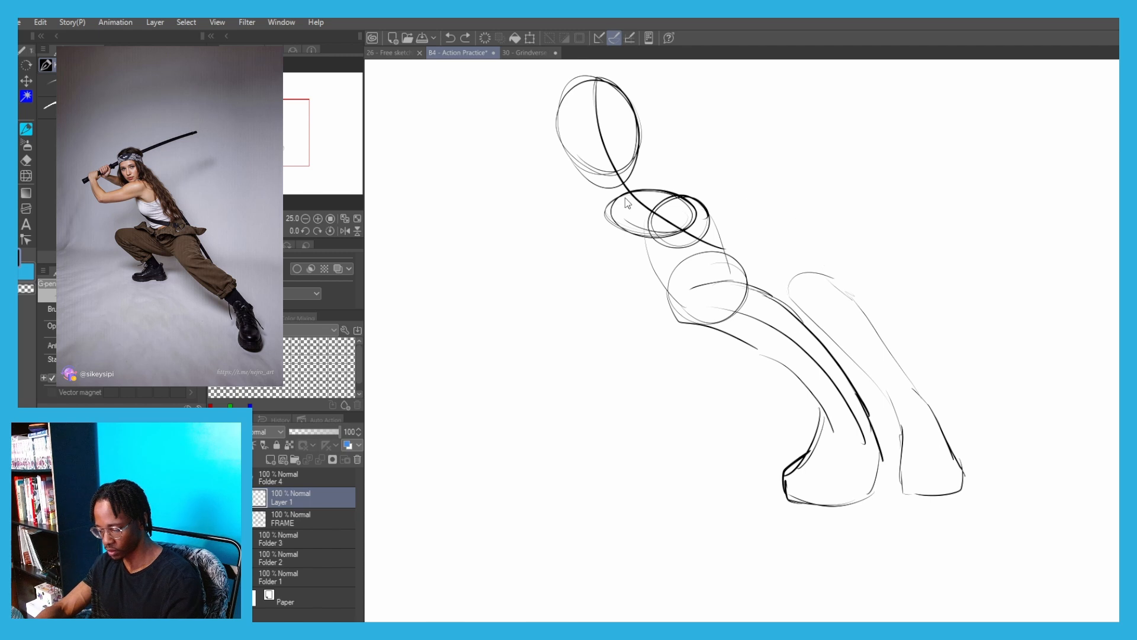
{"action": "key", "text": "ctrl+z"}
{"action": "key", "text": "ctrl+z"}
{"action": "key", "text": "ctrl+z"}
{"action": "key", "text": "ctrl+z"}
{"action": "key", "text": "ctrl+z"}
{"action": "key", "text": "ctrl+z"}
{"action": "key", "text": "ctrl+z"}
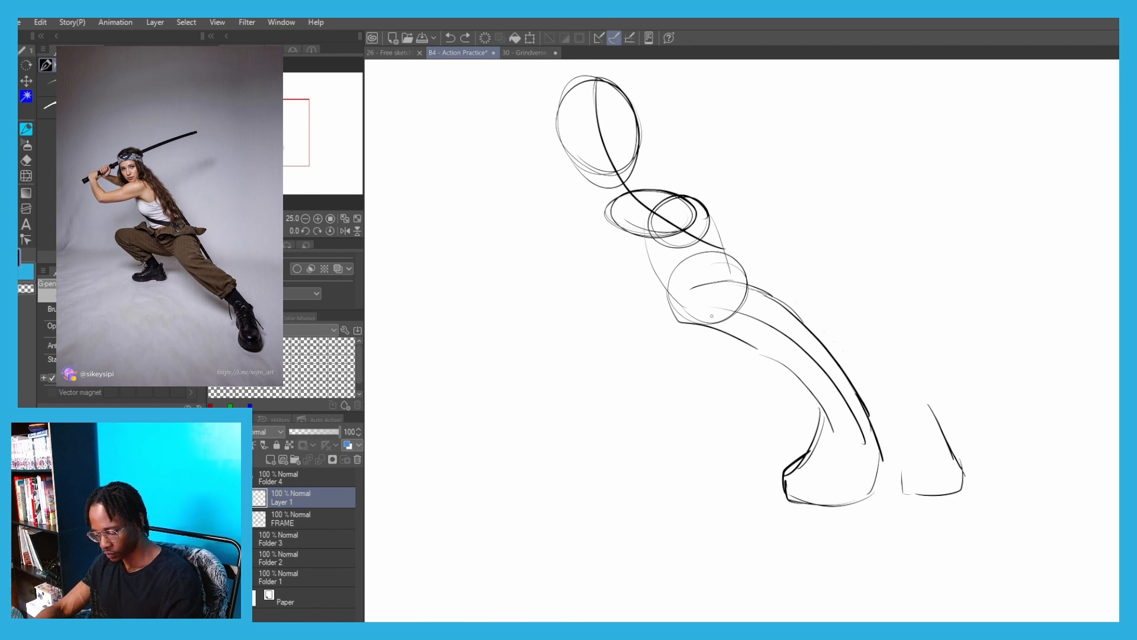
{"action": "key", "text": "ctrl+z"}
{"action": "key", "text": "ctrl+z"}
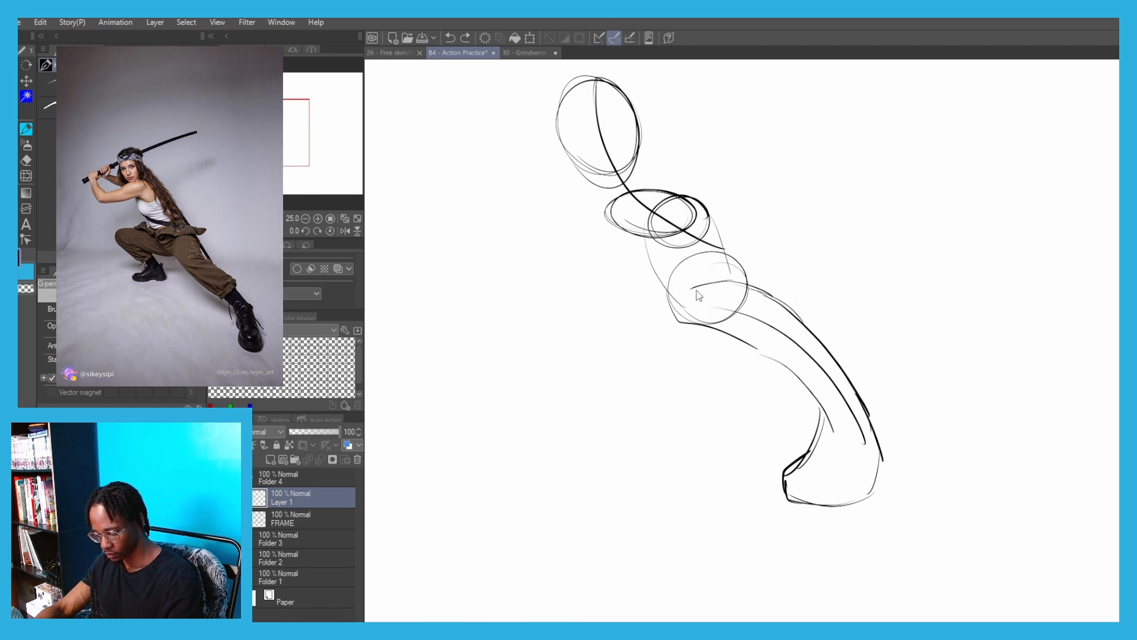
Darken the extended leg's outer contour from the knee circle down and around the boot's sole
{"action": "mouse_move", "coordinate": [692, 288]}
{"action": "left_mouse_down"}
{"action": "mouse_move", "coordinate": [788, 307]}
{"action": "mouse_move", "coordinate": [868, 414]}
{"action": "mouse_move", "coordinate": [880, 477]}
{"action": "mouse_move", "coordinate": [787, 496]}
{"action": "mouse_move", "coordinate": [783, 468]}
{"action": "mouse_move", "coordinate": [821, 420]}
{"action": "left_mouse_up"}
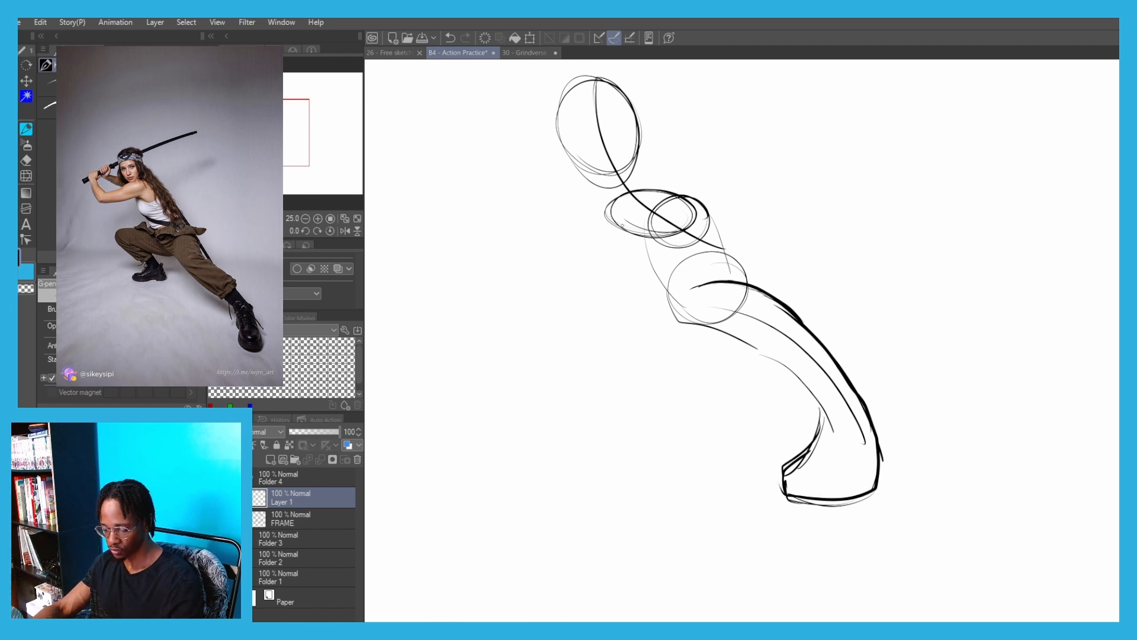
Draw the bent back leg's thigh with an arched upper line from the pelvis to the knee and a flatter underside
{"action": "left_click_drag", "start_coordinate": [583, 224], "coordinate": [534, 234]}
{"action": "key", "text": "ctrl+z"}
{"action": "key", "text": "ctrl+z"}
{"action": "left_click_drag", "start_coordinate": [647, 260], "coordinate": [548, 249]}
{"action": "mouse_move", "coordinate": [595, 212]}
{"action": "left_mouse_down"}
{"action": "mouse_move", "coordinate": [516, 255]}
{"action": "mouse_move", "coordinate": [637, 254]}
{"action": "mouse_move", "coordinate": [577, 249]}
{"action": "left_mouse_up"}
{"action": "key", "text": "ctrl+z"}
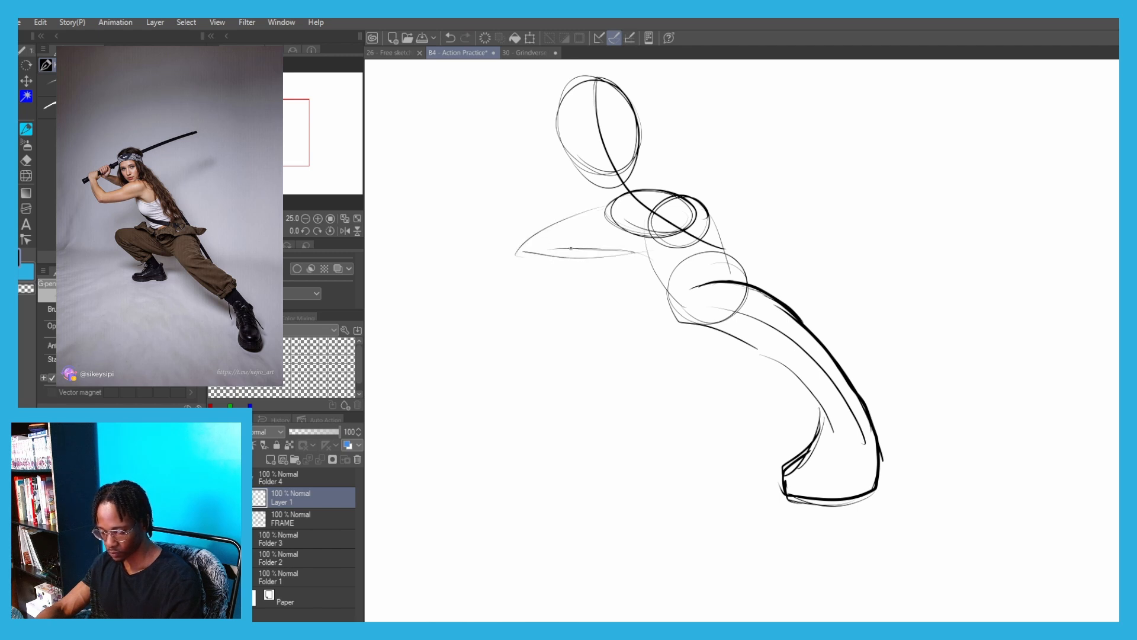
{"action": "key", "text": "ctrl+z"}
{"action": "key", "text": "ctrl+z"}
{"action": "mouse_move", "coordinate": [649, 244]}
{"action": "left_mouse_down"}
{"action": "mouse_move", "coordinate": [524, 252]}
{"action": "mouse_move", "coordinate": [614, 291]}
{"action": "left_mouse_up"}
{"action": "key", "text": "ctrl+z"}
Draw the bent leg's shin as two curves sweeping down and inward from the knee
{"action": "key", "text": "ctrl+z"}
{"action": "left_click_drag", "start_coordinate": [557, 259], "coordinate": [618, 313]}
{"action": "key", "text": "ctrl+z"}
{"action": "mouse_move", "coordinate": [516, 261]}
{"action": "left_mouse_down"}
{"action": "mouse_move", "coordinate": [599, 315]}
{"action": "mouse_move", "coordinate": [526, 270]}
{"action": "mouse_move", "coordinate": [587, 320]}
{"action": "left_mouse_up"}
{"action": "key", "text": "ctrl+z"}
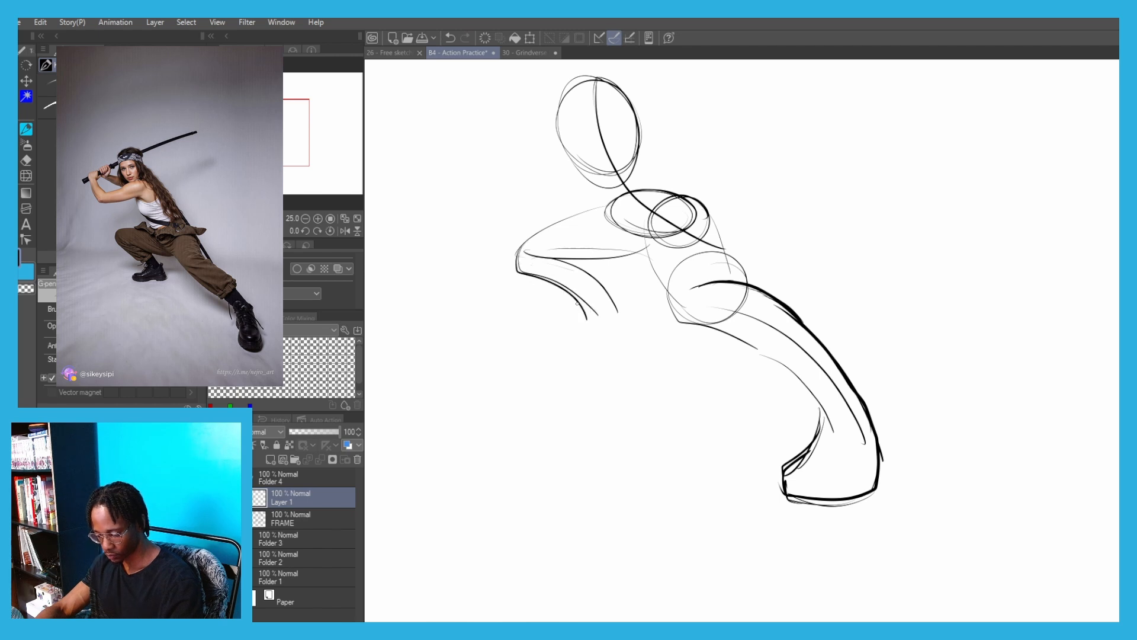
Shape the bent leg's ankle and heel and outline a small foot with its toes pointing outward
{"action": "key", "text": "ctrl+z"}
{"action": "mouse_move", "coordinate": [516, 264]}
{"action": "left_mouse_down"}
{"action": "mouse_move", "coordinate": [606, 319]}
{"action": "mouse_move", "coordinate": [537, 345]}
{"action": "left_mouse_up"}
{"action": "key", "text": "ctrl+z"}
{"action": "key", "text": "ctrl+z"}
{"action": "left_click_drag", "start_coordinate": [591, 316], "coordinate": [542, 342]}
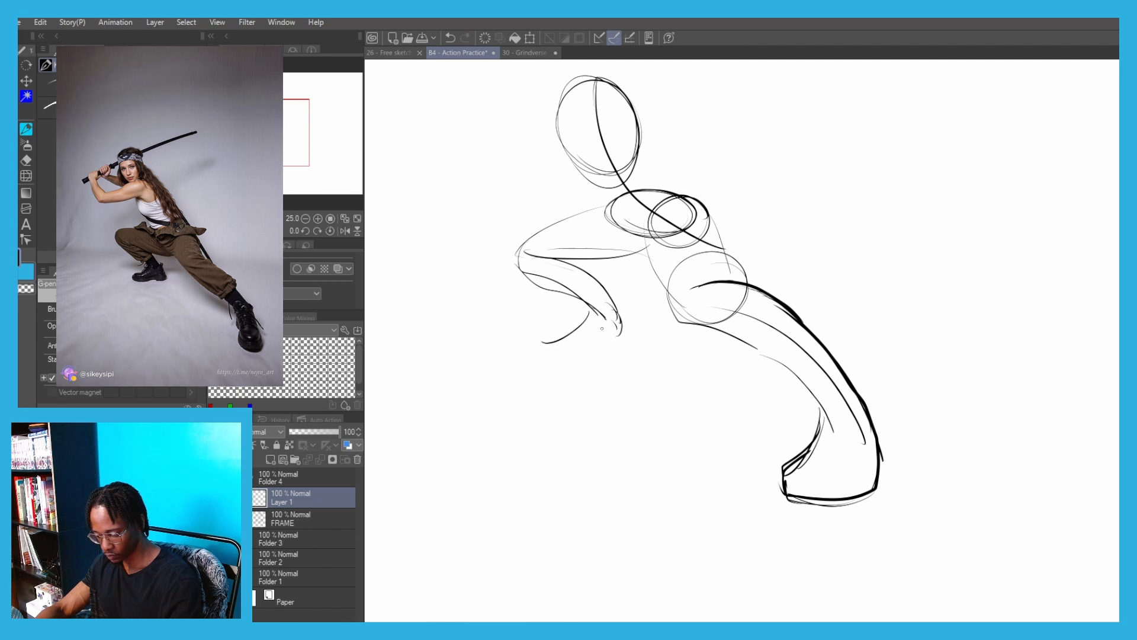
{"action": "mouse_move", "coordinate": [619, 323]}
{"action": "left_mouse_down"}
{"action": "mouse_move", "coordinate": [536, 351]}
{"action": "mouse_move", "coordinate": [578, 323]}
{"action": "left_mouse_up"}
Draw the torso's front contour along the rib cage, in at the waist and around the underside of the pelvis
{"action": "left_click_drag", "start_coordinate": [526, 205], "coordinate": [619, 344]}
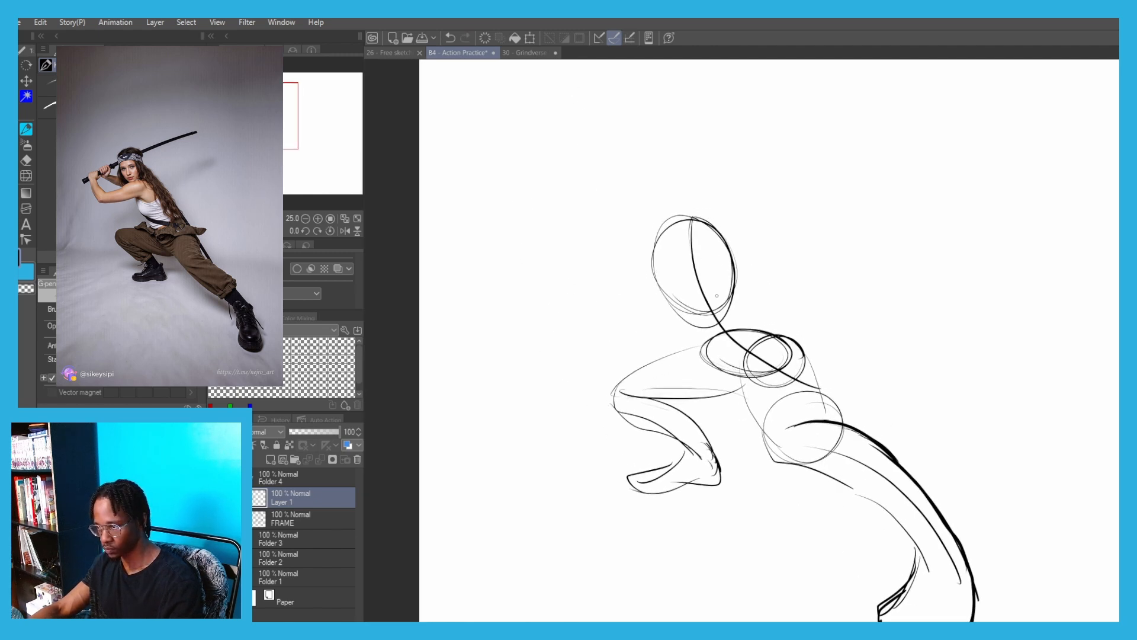
{"action": "key", "text": "ctrl+z"}
{"action": "left_click_drag", "start_coordinate": [668, 229], "coordinate": [649, 274]}
{"action": "key", "text": "ctrl+z"}
{"action": "mouse_move", "coordinate": [657, 283]}
{"action": "left_mouse_down"}
{"action": "mouse_move", "coordinate": [683, 300]}
{"action": "mouse_move", "coordinate": [700, 358]}
{"action": "mouse_move", "coordinate": [744, 377]}
{"action": "left_mouse_up"}
{"action": "key", "text": "ctrl+z"}
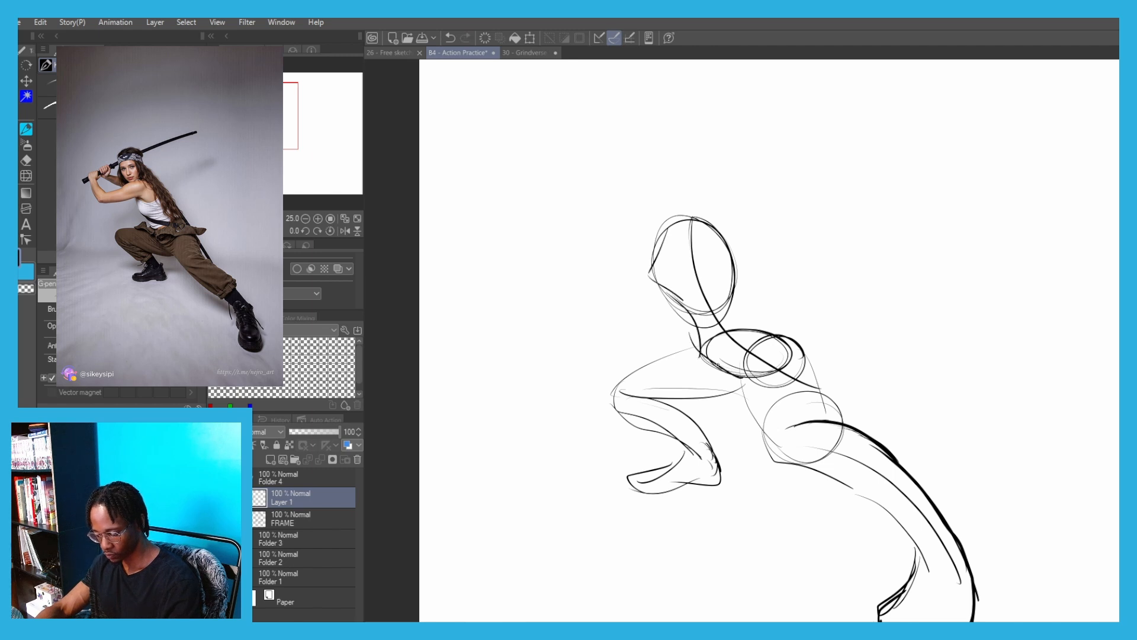
{"action": "mouse_move", "coordinate": [694, 342]}
{"action": "left_mouse_down"}
{"action": "mouse_move", "coordinate": [726, 377]}
{"action": "mouse_move", "coordinate": [788, 338]}
{"action": "left_mouse_up"}
Draw the back contour down the rib cage, in at the waist and out over the hip
{"action": "mouse_move", "coordinate": [734, 262]}
{"action": "left_mouse_down"}
{"action": "mouse_move", "coordinate": [737, 291]}
{"action": "mouse_move", "coordinate": [768, 321]}
{"action": "left_mouse_up"}
{"action": "key", "text": "ctrl+z"}
{"action": "left_click_drag", "start_coordinate": [720, 233], "coordinate": [772, 334]}
{"action": "key", "text": "ctrl+z"}
{"action": "key", "text": "ctrl+z"}
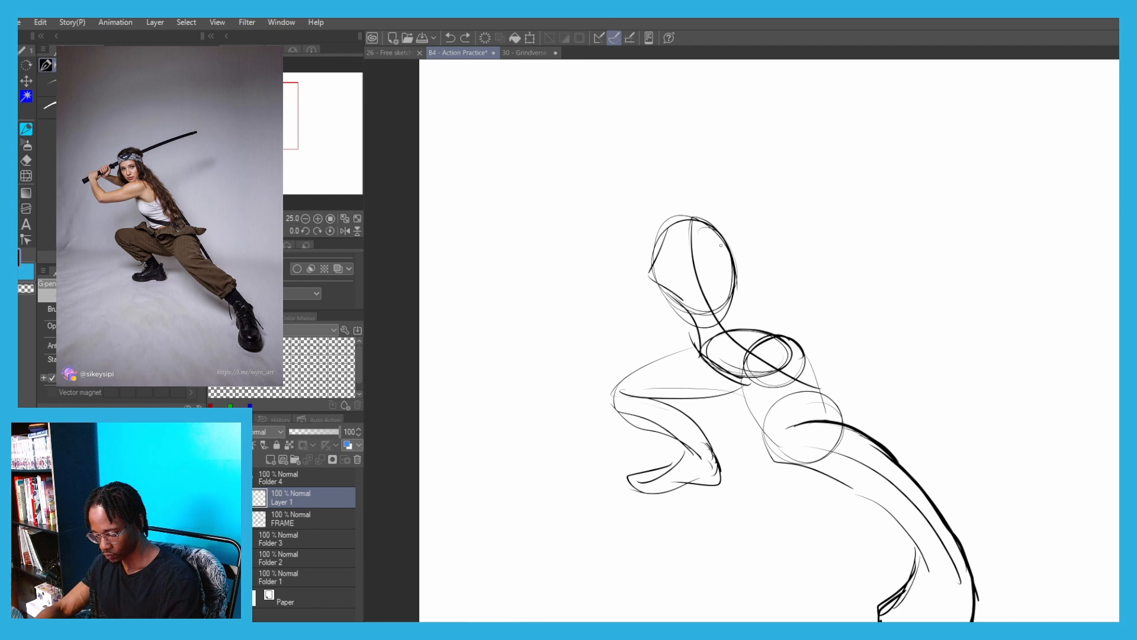
{"action": "key", "text": "ctrl+z"}
{"action": "mouse_move", "coordinate": [728, 246]}
{"action": "left_mouse_down"}
{"action": "mouse_move", "coordinate": [738, 300]}
{"action": "mouse_move", "coordinate": [720, 229]}
{"action": "mouse_move", "coordinate": [731, 321]}
{"action": "mouse_move", "coordinate": [740, 276]}
{"action": "mouse_move", "coordinate": [799, 343]}
{"action": "left_mouse_up"}
{"action": "key", "text": "ctrl+z"}
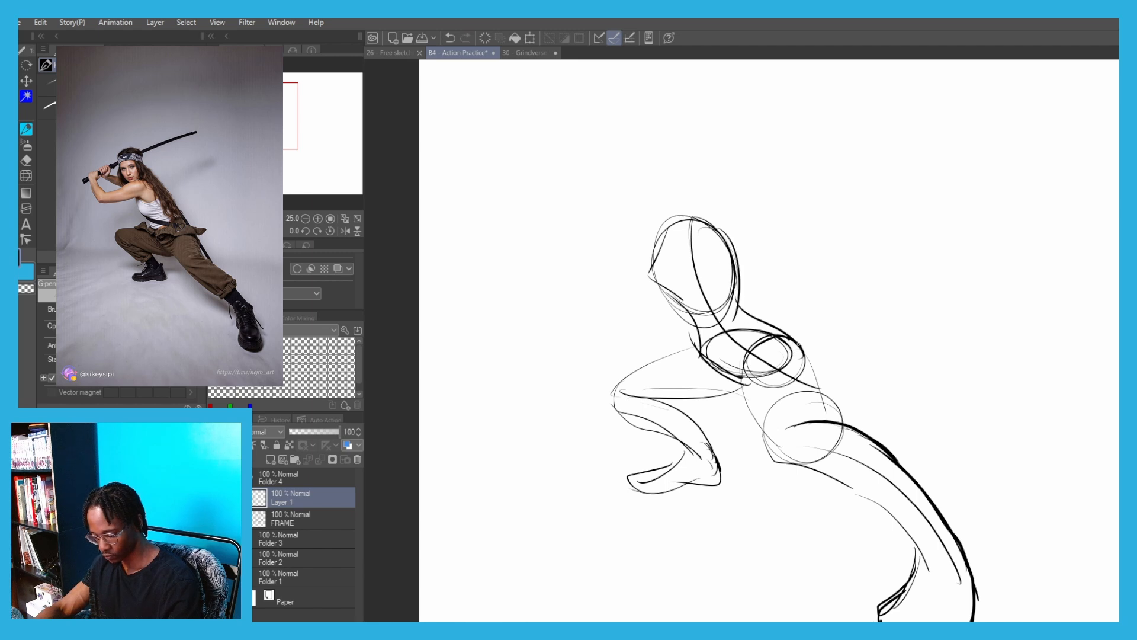
Add a small shoulder circle on the upper rib cage and extend the near arm from it, bent upward at the elbow
{"action": "mouse_move", "coordinate": [630, 231]}
{"action": "left_mouse_down"}
{"action": "mouse_move", "coordinate": [677, 261]}
{"action": "mouse_move", "coordinate": [731, 268]}
{"action": "left_mouse_up"}
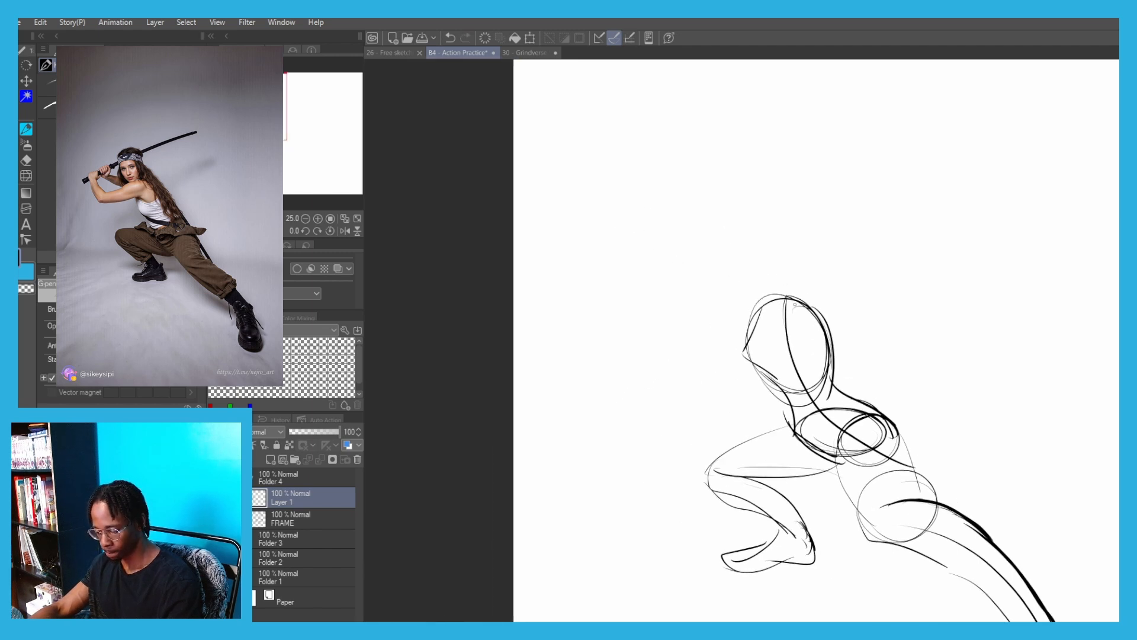
{"action": "mouse_move", "coordinate": [776, 305]}
{"action": "left_mouse_down"}
{"action": "mouse_move", "coordinate": [798, 312]}
{"action": "mouse_move", "coordinate": [702, 319]}
{"action": "mouse_move", "coordinate": [739, 311]}
{"action": "mouse_move", "coordinate": [683, 333]}
{"action": "left_mouse_up"}
{"action": "key", "text": "ctrl+z"}
{"action": "key", "text": "ctrl+z"}
{"action": "mouse_move", "coordinate": [793, 323]}
{"action": "left_mouse_down"}
{"action": "mouse_move", "coordinate": [699, 344]}
{"action": "mouse_move", "coordinate": [676, 334]}
{"action": "mouse_move", "coordinate": [648, 290]}
{"action": "left_mouse_up"}
{"action": "key", "text": "ctrl+z"}
{"action": "key", "text": "ctrl+z"}
{"action": "key", "text": "ctrl+z"}
{"action": "mouse_move", "coordinate": [694, 326]}
{"action": "left_mouse_down"}
{"action": "mouse_move", "coordinate": [629, 283]}
{"action": "mouse_move", "coordinate": [703, 330]}
{"action": "left_mouse_up"}
{"action": "key", "text": "ctrl+z"}
{"action": "key", "text": "ctrl+z"}
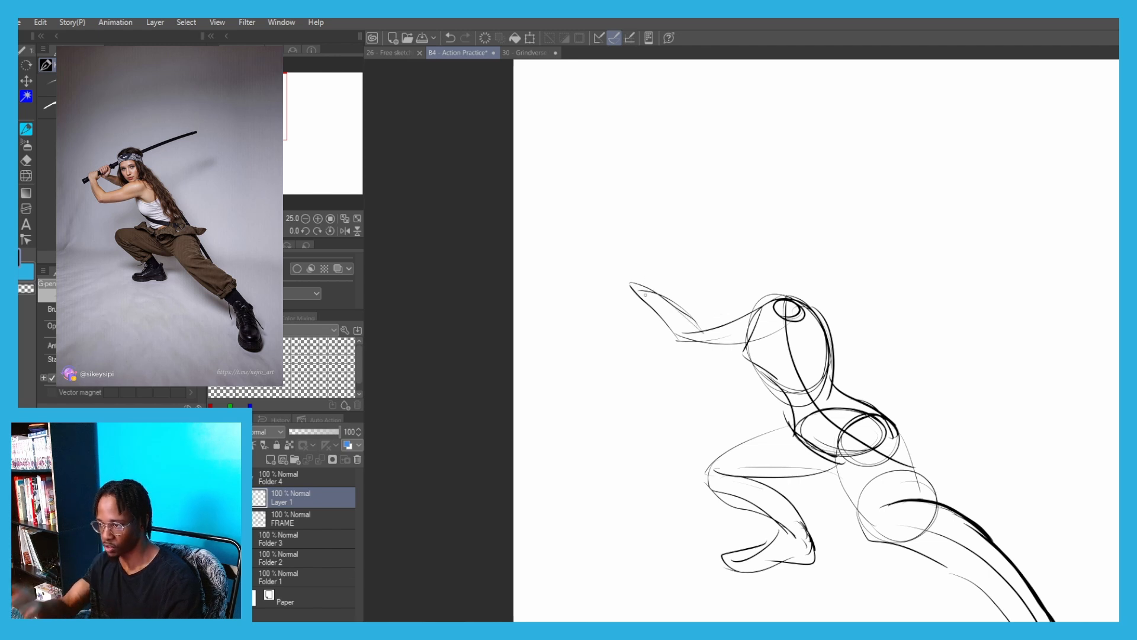
Sketch two gripping fists beyond the near wrist and a line for the far forearm leading back toward the shoulder
{"action": "mouse_move", "coordinate": [620, 282]}
{"action": "left_mouse_down"}
{"action": "mouse_move", "coordinate": [641, 277]}
{"action": "mouse_move", "coordinate": [650, 291]}
{"action": "left_mouse_up"}
{"action": "key", "text": "ctrl+z"}
{"action": "key", "text": "ctrl+z"}
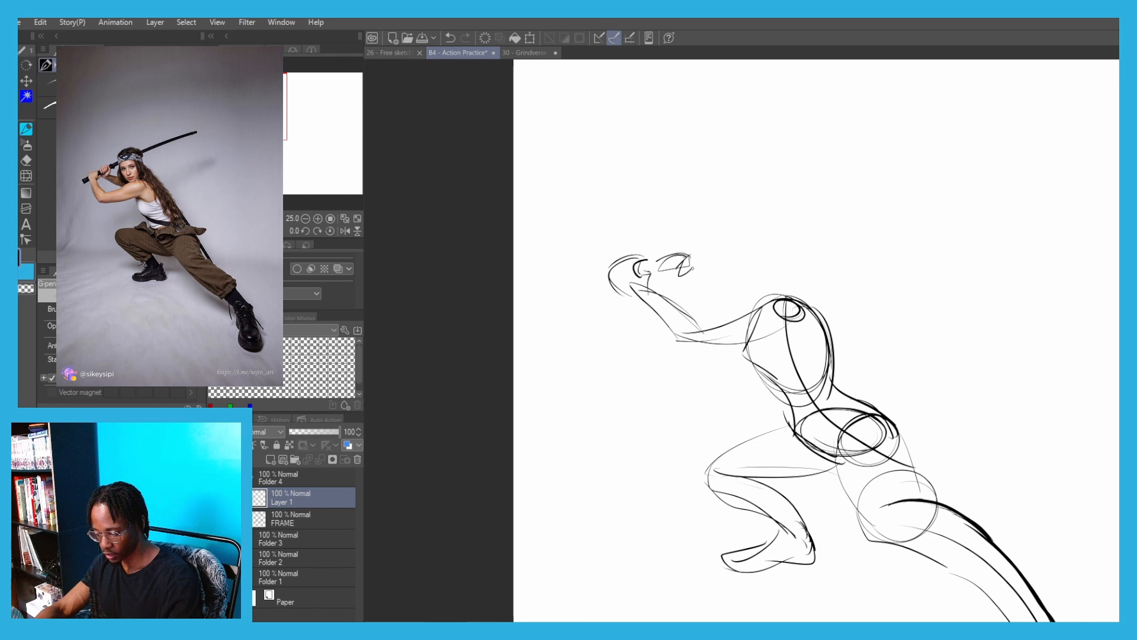
{"action": "key", "text": "ctrl+z"}
{"action": "left_click_drag", "start_coordinate": [684, 269], "coordinate": [732, 302]}
{"action": "key", "text": "ctrl+z"}
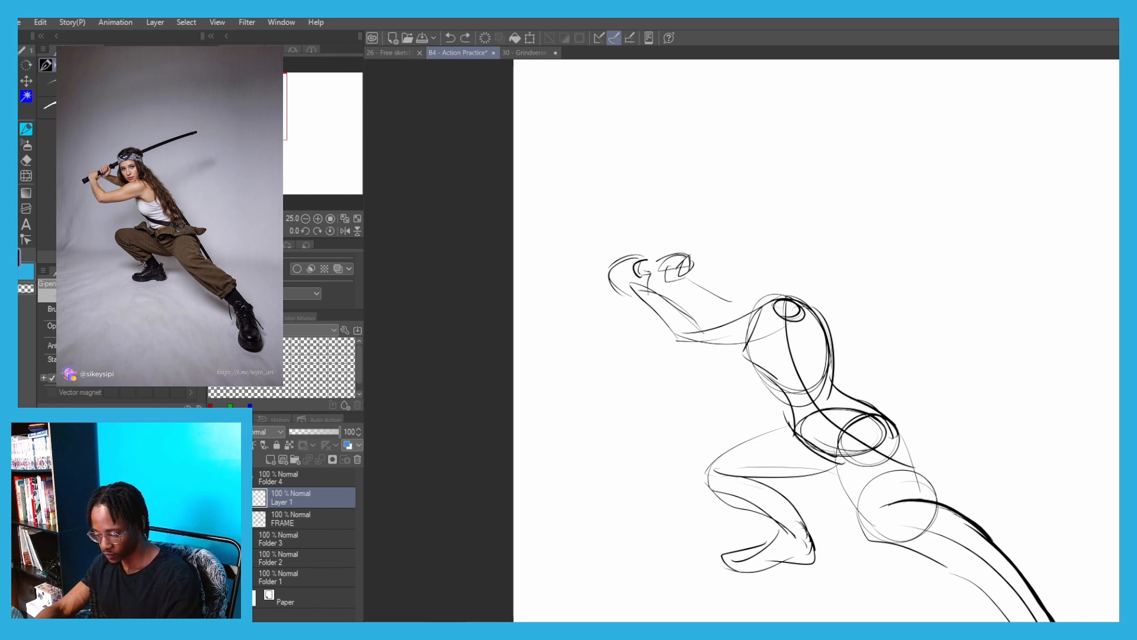
{"action": "key", "text": "ctrl+z"}
Draw the head as a circle above the shoulder with face guidelines and a short neck line
{"action": "mouse_move", "coordinate": [770, 244]}
{"action": "left_mouse_down"}
{"action": "mouse_move", "coordinate": [735, 288]}
{"action": "mouse_move", "coordinate": [773, 267]}
{"action": "mouse_move", "coordinate": [721, 266]}
{"action": "mouse_move", "coordinate": [734, 294]}
{"action": "mouse_move", "coordinate": [735, 243]}
{"action": "mouse_move", "coordinate": [769, 246]}
{"action": "mouse_move", "coordinate": [743, 295]}
{"action": "mouse_move", "coordinate": [742, 245]}
{"action": "mouse_move", "coordinate": [751, 303]}
{"action": "mouse_move", "coordinate": [771, 271]}
{"action": "left_mouse_up"}
{"action": "key", "text": "ctrl+z"}
{"action": "key", "text": "ctrl+z"}
{"action": "key", "text": "ctrl+z"}
{"action": "key", "text": "ctrl+z"}
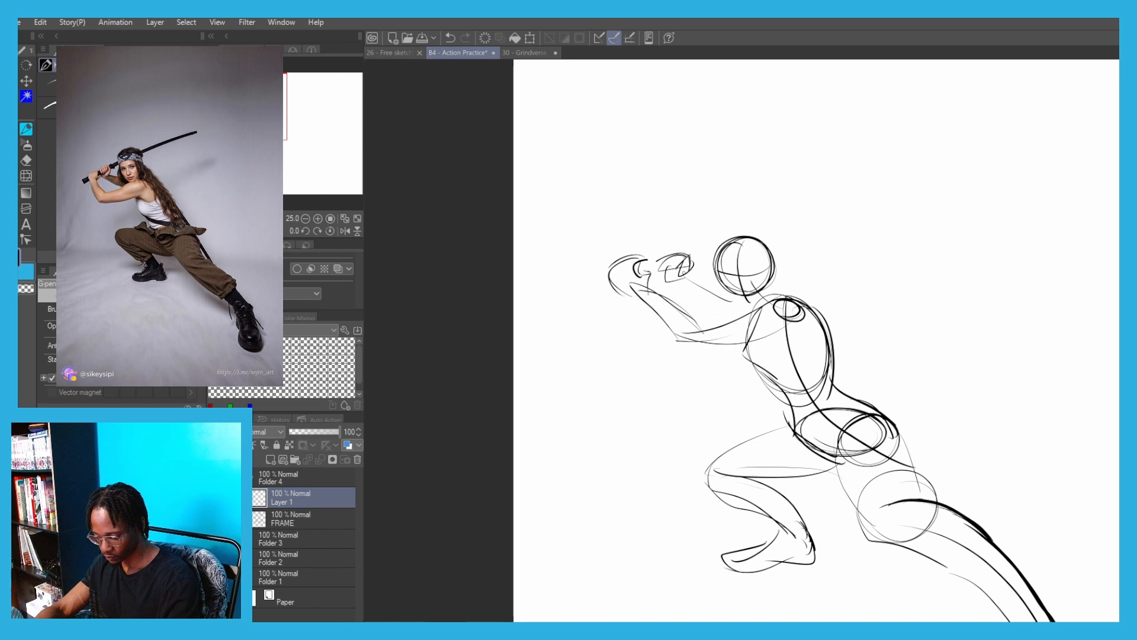
{"action": "key", "text": "ctrl+z"}
{"action": "mouse_move", "coordinate": [685, 273]}
{"action": "left_mouse_down"}
{"action": "mouse_move", "coordinate": [730, 302]}
{"action": "mouse_move", "coordinate": [759, 302]}
{"action": "mouse_move", "coordinate": [676, 280]}
{"action": "mouse_move", "coordinate": [748, 320]}
{"action": "mouse_move", "coordinate": [790, 270]}
{"action": "mouse_move", "coordinate": [716, 293]}
{"action": "left_mouse_up"}
{"action": "key", "text": "ctrl+z"}
Select the head sketch, enlarge it slightly and clear the selection
{"action": "key", "text": "m"}
{"action": "left_click", "coordinate": [793, 324]}
{"action": "left_click_drag", "start_coordinate": [751, 233], "coordinate": [744, 189]}
{"action": "left_click_drag", "start_coordinate": [739, 204], "coordinate": [750, 221]}
{"action": "left_click_drag", "start_coordinate": [713, 287], "coordinate": [690, 268]}
{"action": "left_click", "coordinate": [704, 327]}
{"action": "key", "text": "ctrl+d"}
Draw the sword handle through both fists and firm up the far arm's contours to the shoulder
{"action": "key", "text": "p"}
{"action": "mouse_move", "coordinate": [628, 292]}
{"action": "left_mouse_down"}
{"action": "mouse_move", "coordinate": [599, 288]}
{"action": "mouse_move", "coordinate": [655, 281]}
{"action": "mouse_move", "coordinate": [646, 265]}
{"action": "mouse_move", "coordinate": [696, 256]}
{"action": "left_mouse_up"}
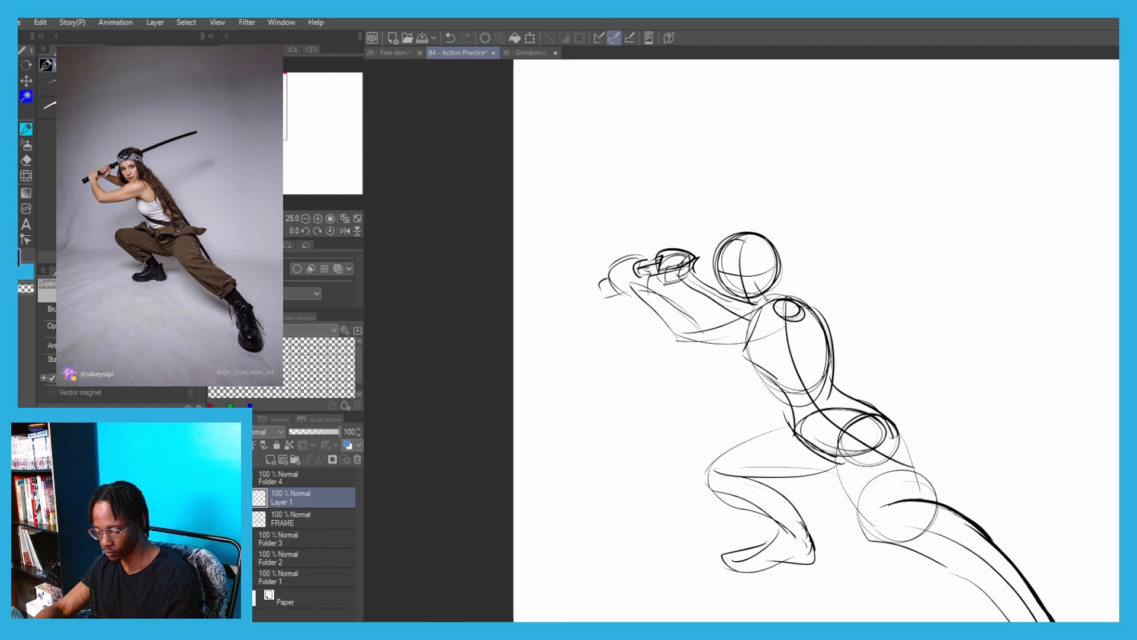
{"action": "mouse_move", "coordinate": [682, 287]}
{"action": "left_mouse_down"}
{"action": "mouse_move", "coordinate": [741, 314]}
{"action": "mouse_move", "coordinate": [750, 301]}
{"action": "left_mouse_up"}
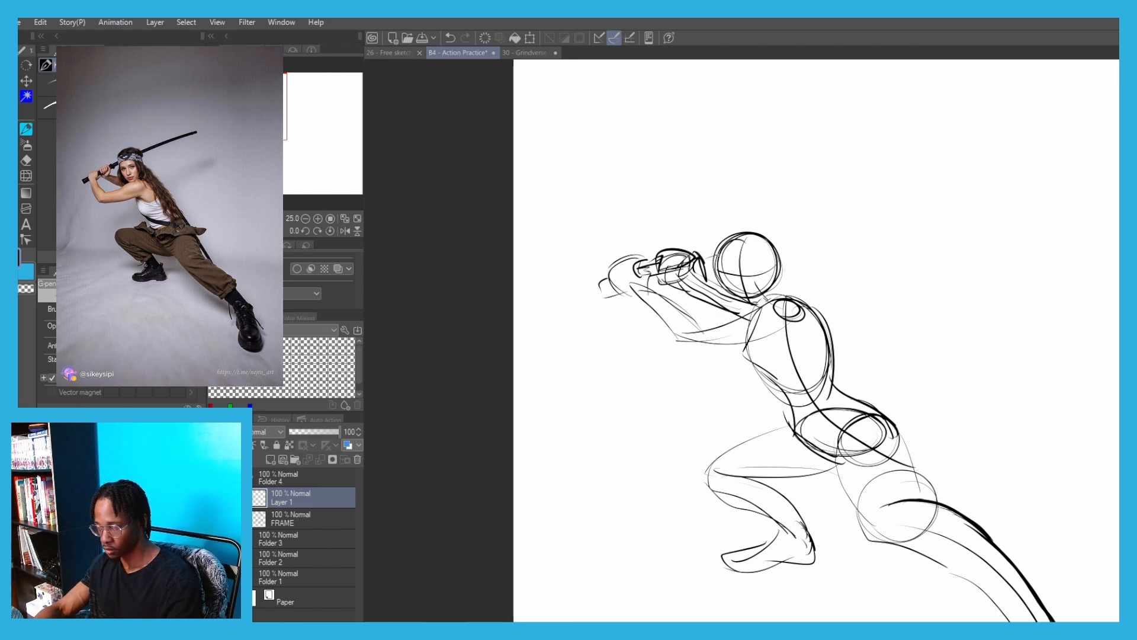
Draw the long, slightly curved sword blade extending from the fists behind the head to a pointed tip
{"action": "mouse_move", "coordinate": [723, 255]}
{"action": "left_mouse_down"}
{"action": "mouse_move", "coordinate": [875, 218]}
{"action": "mouse_move", "coordinate": [922, 230]}
{"action": "left_mouse_up"}
{"action": "key", "text": "ctrl+z"}
{"action": "key", "text": "ctrl+z"}
{"action": "mouse_move", "coordinate": [772, 248]}
{"action": "left_mouse_down"}
{"action": "mouse_move", "coordinate": [917, 231]}
{"action": "mouse_move", "coordinate": [697, 268]}
{"action": "left_mouse_up"}
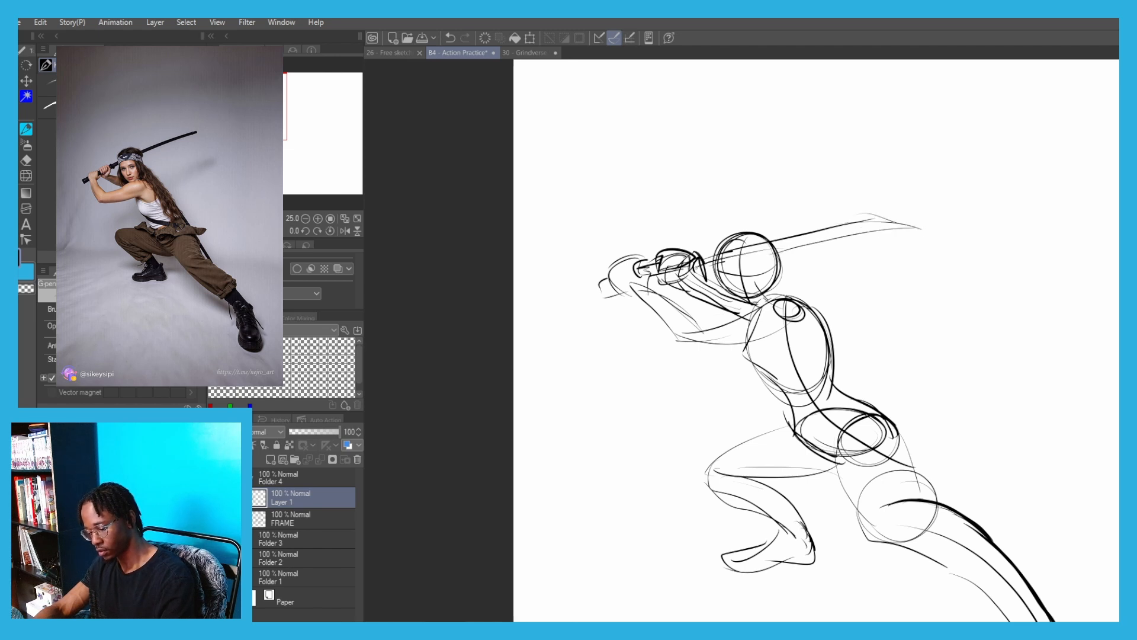
Transform the finished figure down to about 89% and move it into the upper corner of the page
{"action": "scroll", "coordinate": [533, 278], "scroll_direction": "down", "scroll_amount": 1}
{"action": "mouse_move", "coordinate": [518, 292]}
{"action": "left_mouse_down"}
{"action": "mouse_move", "coordinate": [492, 229]}
{"action": "mouse_move", "coordinate": [498, 191]}
{"action": "left_mouse_up"}
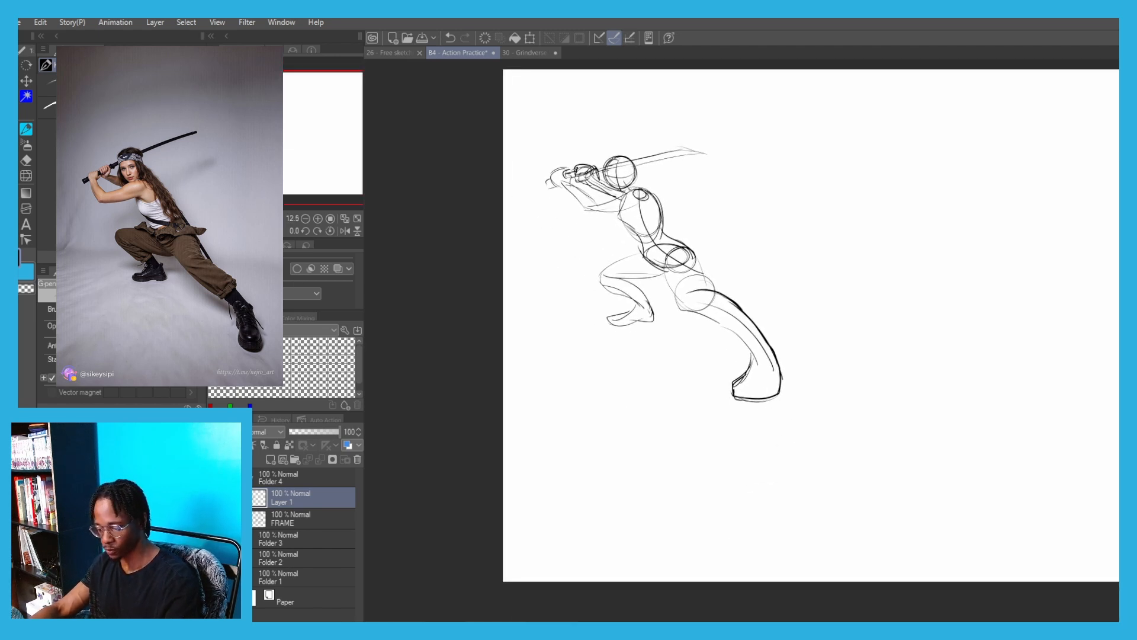
{"action": "key", "text": "ctrl+t"}
{"action": "left_click_drag", "start_coordinate": [596, 211], "coordinate": [579, 167]}
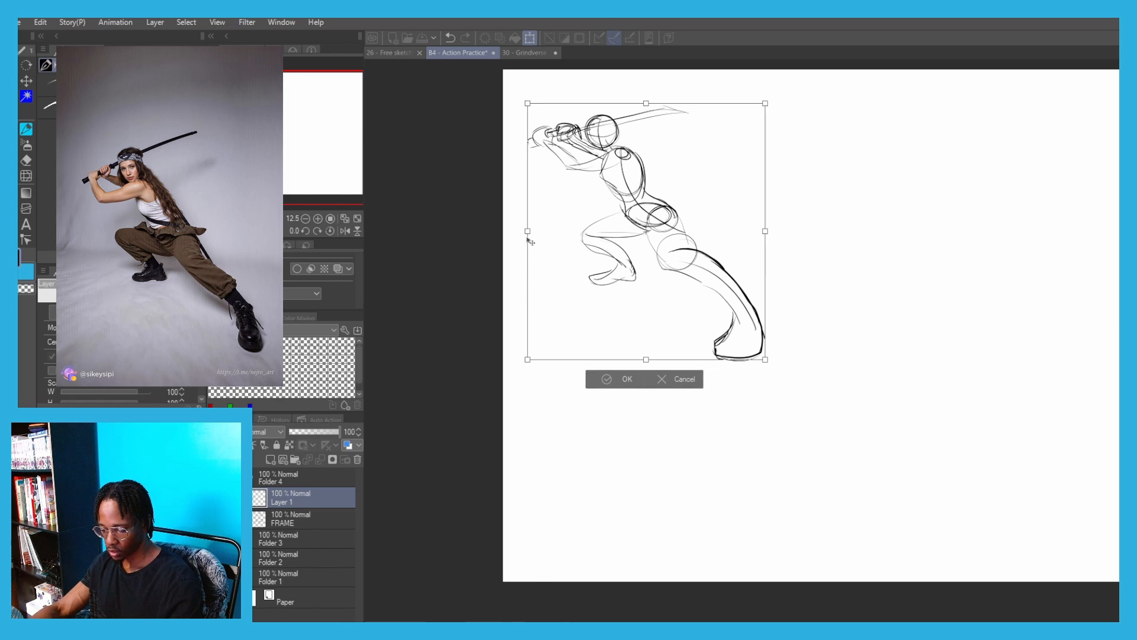
{"action": "mouse_move", "coordinate": [529, 235]}
{"action": "left_mouse_down"}
{"action": "mouse_move", "coordinate": [511, 234]}
{"action": "mouse_move", "coordinate": [560, 215]}
{"action": "mouse_move", "coordinate": [543, 217]}
{"action": "left_mouse_up"}
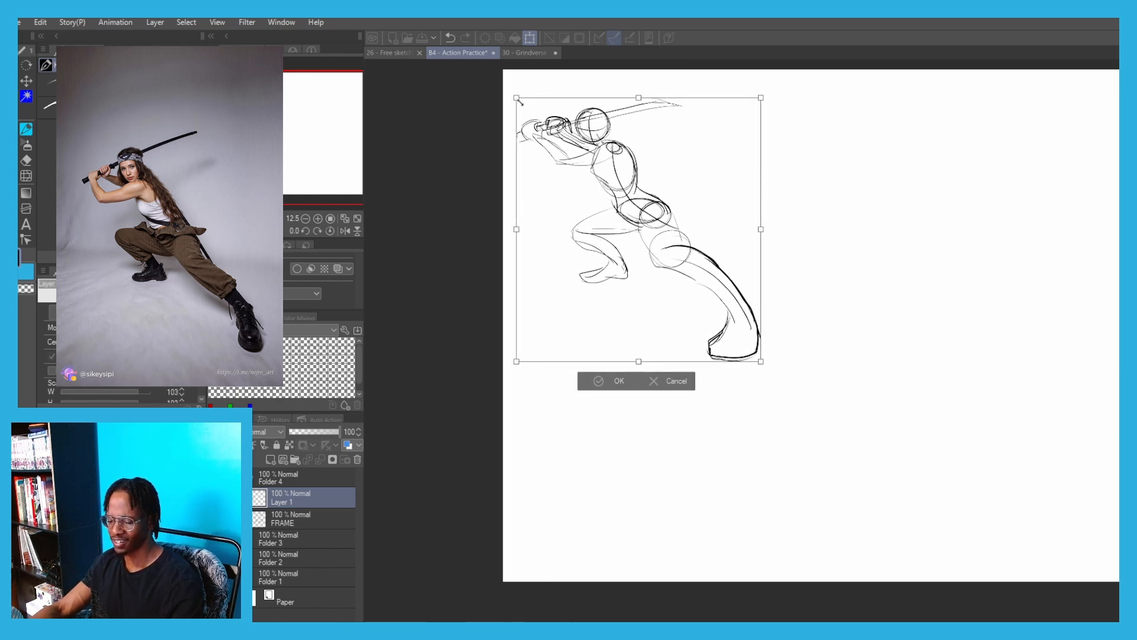
{"action": "left_click_drag", "start_coordinate": [517, 98], "coordinate": [547, 133]}
{"action": "left_click_drag", "start_coordinate": [573, 182], "coordinate": [548, 142]}
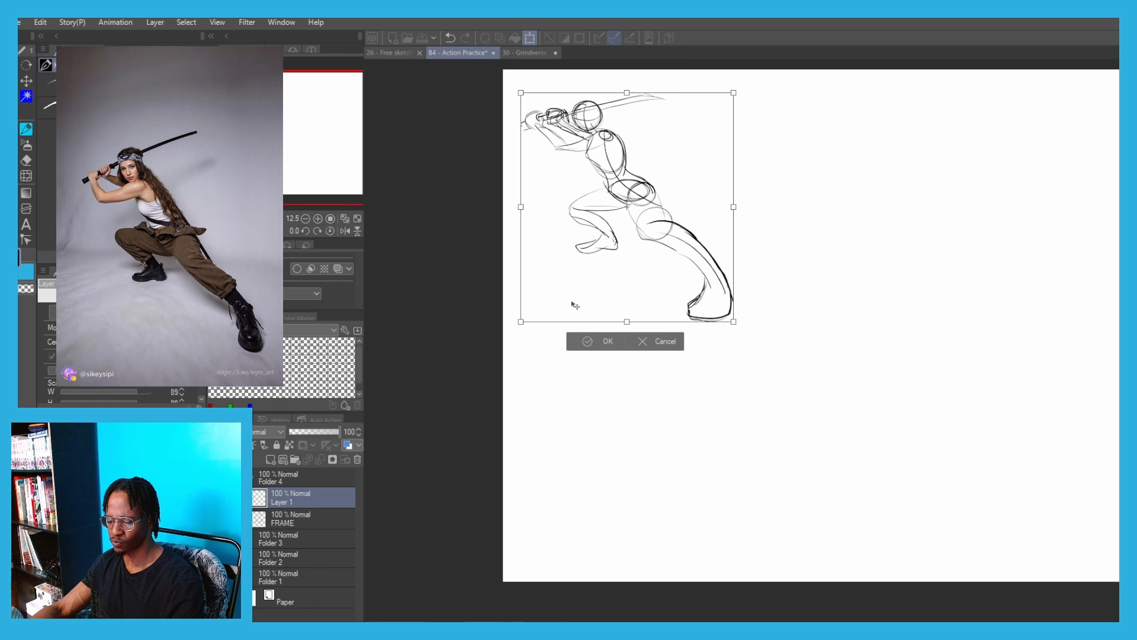
{"action": "key", "text": "Return"}
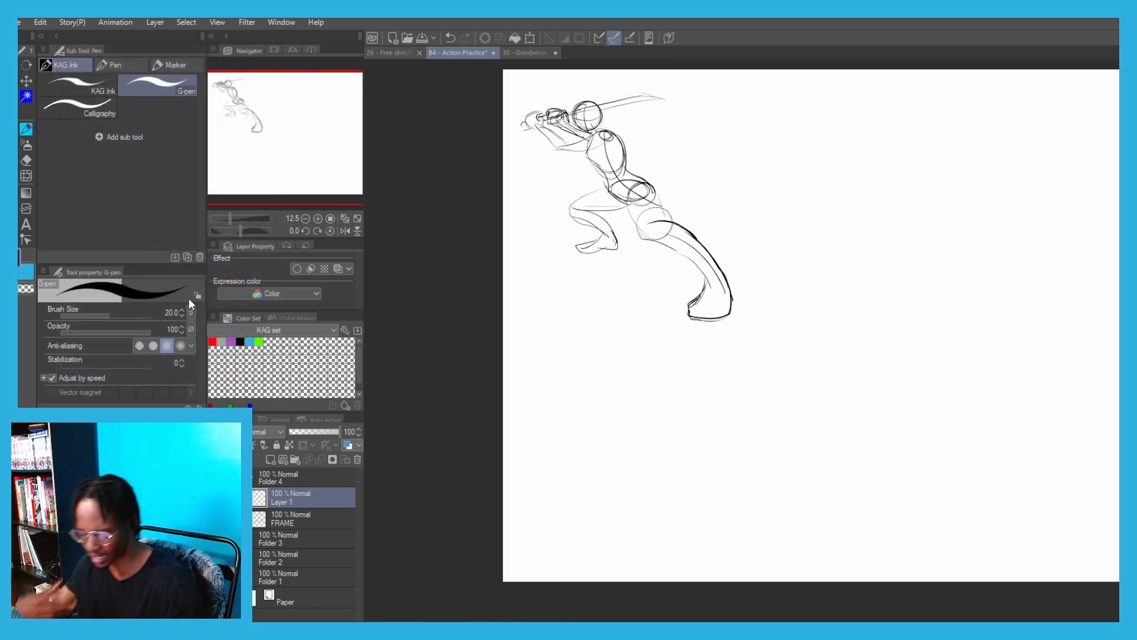
Create a new layer and draw a wide C-shaped arc beside the sword figure as the handstand kick pose's action line
{"action": "left_click", "coordinate": [268, 460]}
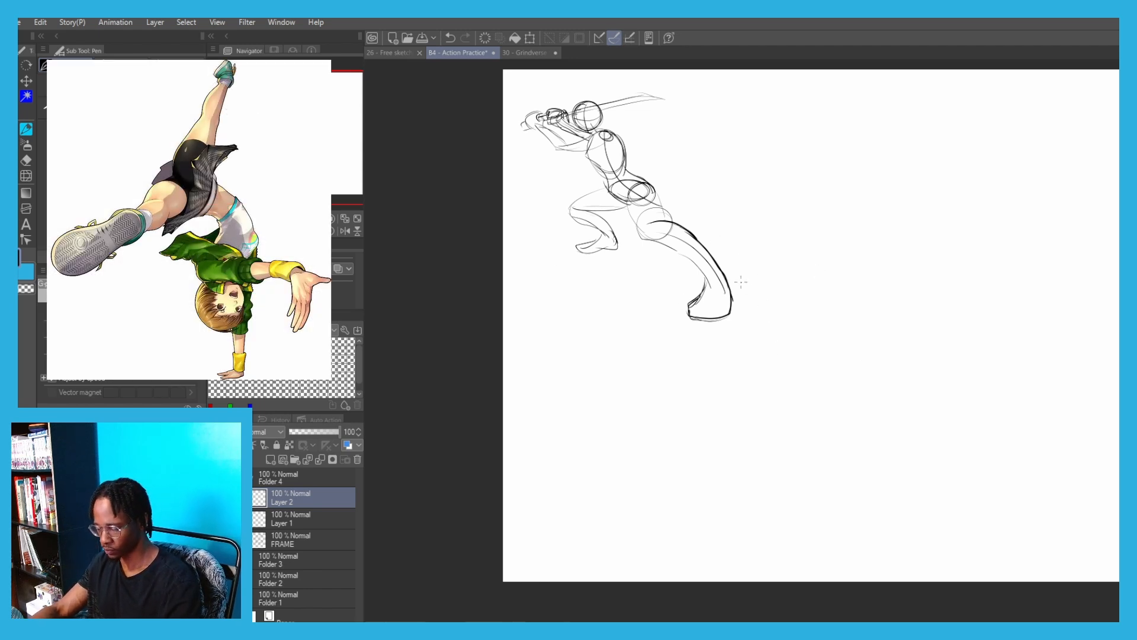
{"action": "left_click_drag", "start_coordinate": [712, 262], "coordinate": [602, 301]}
{"action": "left_click_drag", "start_coordinate": [728, 328], "coordinate": [730, 327]}
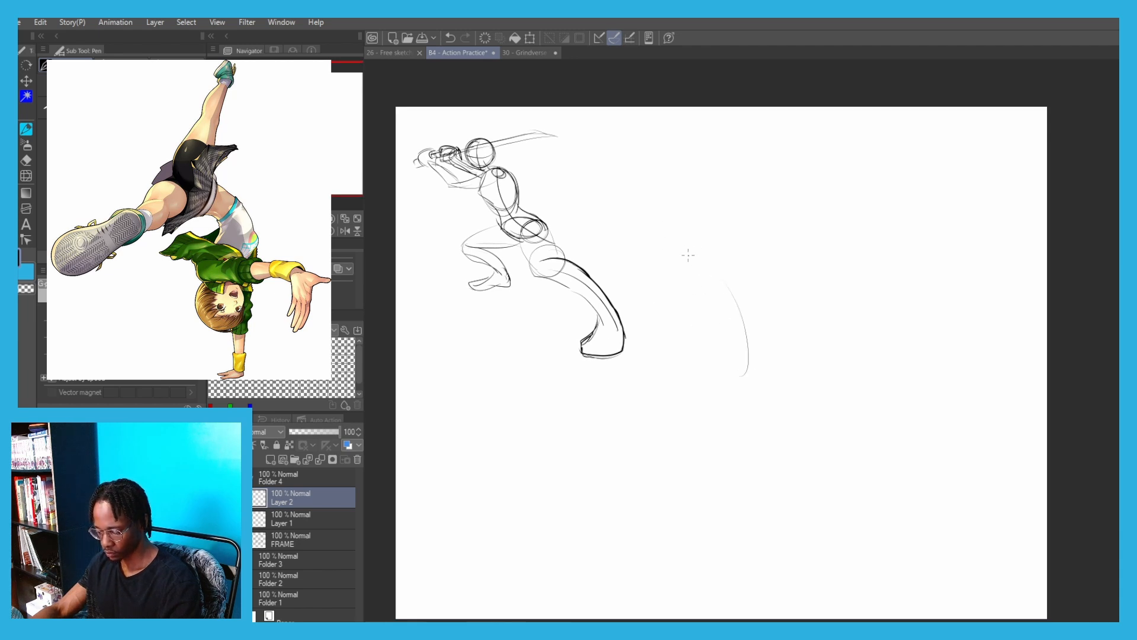
{"action": "key", "text": "ctrl+z"}
{"action": "left_click_drag", "start_coordinate": [689, 248], "coordinate": [764, 369]}
{"action": "key", "text": "ctrl+z"}
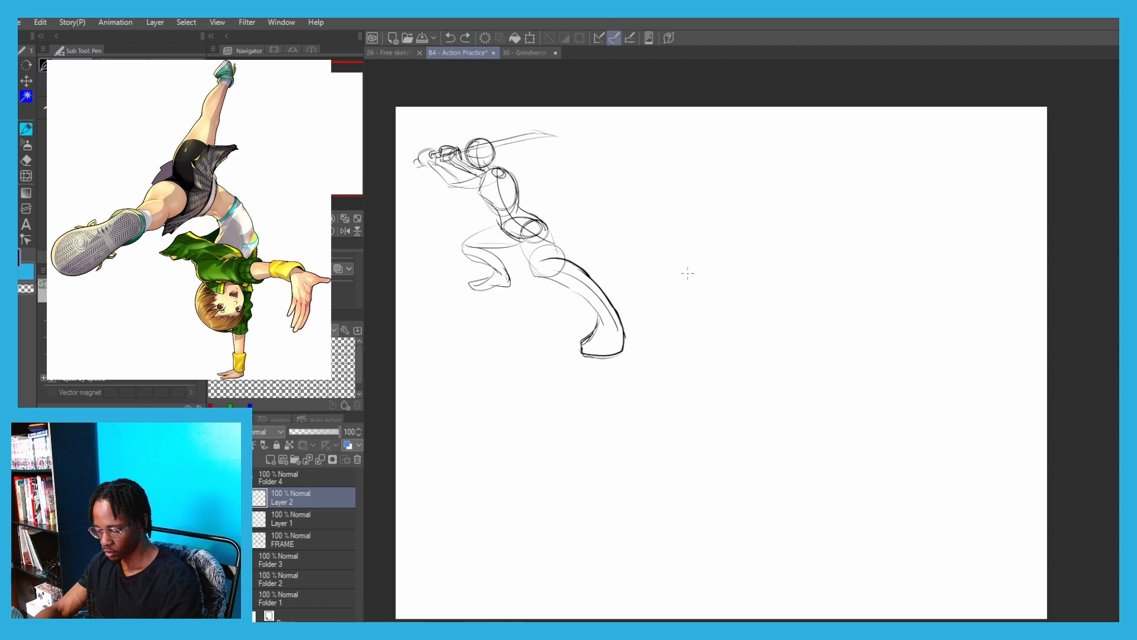
{"action": "mouse_move", "coordinate": [734, 276]}
{"action": "left_mouse_down"}
{"action": "mouse_move", "coordinate": [784, 353]}
{"action": "mouse_move", "coordinate": [762, 418]}
{"action": "left_mouse_up"}
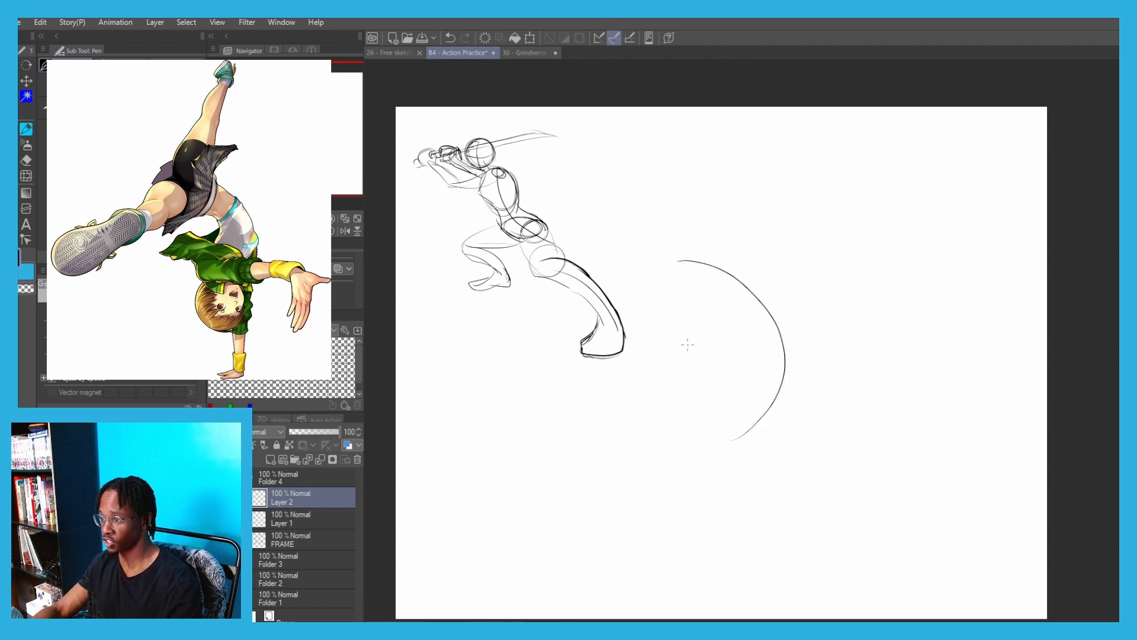
Draw a tilted oval ribcage over the lower half of the handstand figure's action line
{"action": "left_click_drag", "start_coordinate": [589, 311], "coordinate": [591, 308]}
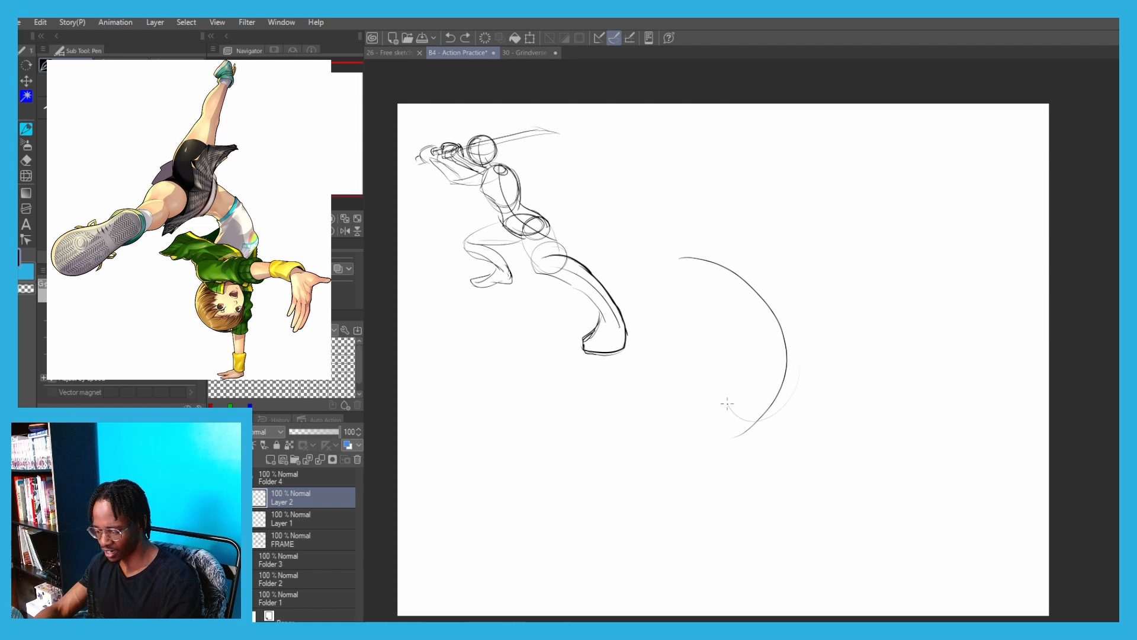
{"action": "key", "text": "ctrl+z"}
{"action": "mouse_move", "coordinate": [780, 352]}
{"action": "left_mouse_down"}
{"action": "mouse_move", "coordinate": [731, 396]}
{"action": "mouse_move", "coordinate": [760, 351]}
{"action": "left_mouse_up"}
{"action": "key", "text": "ctrl+z"}
{"action": "key", "text": "ctrl+z"}
{"action": "key", "text": "ctrl+z"}
{"action": "key", "text": "ctrl+z"}
{"action": "mouse_move", "coordinate": [779, 352]}
{"action": "left_mouse_down"}
{"action": "mouse_move", "coordinate": [805, 388]}
{"action": "mouse_move", "coordinate": [761, 351]}
{"action": "mouse_move", "coordinate": [739, 365]}
{"action": "mouse_move", "coordinate": [791, 343]}
{"action": "left_mouse_up"}
{"action": "key", "text": "ctrl+z"}
{"action": "key", "text": "ctrl+z"}
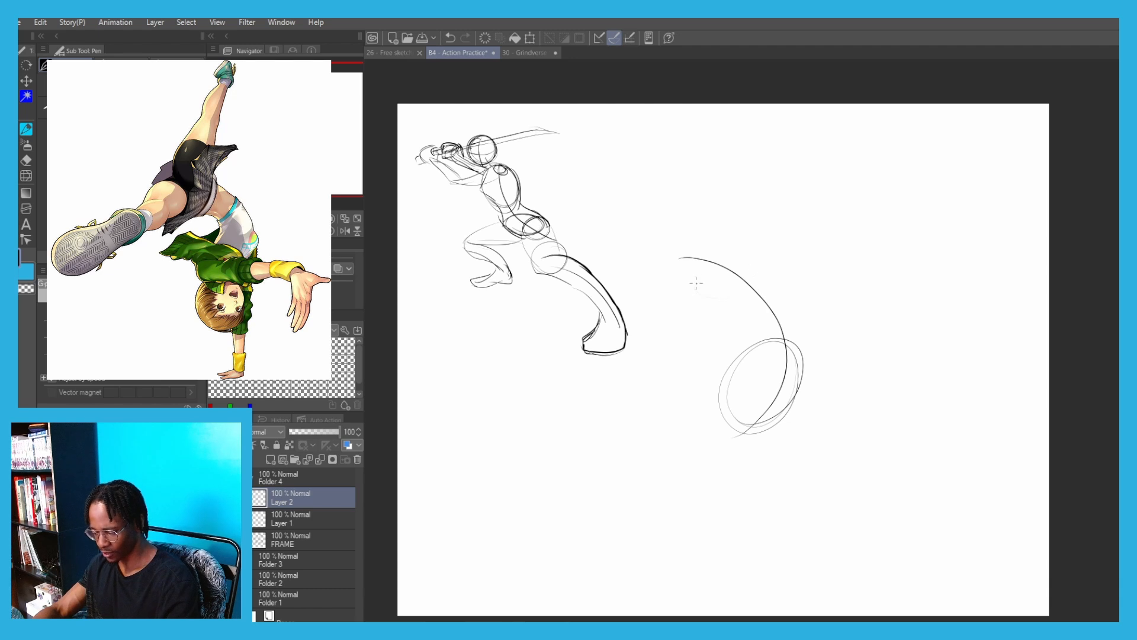
Draw a pelvis oval at the action line's upper end and a round head beneath the ribcage
{"action": "key", "text": "ctrl+z"}
{"action": "mouse_move", "coordinate": [696, 283]}
{"action": "left_mouse_down"}
{"action": "mouse_move", "coordinate": [752, 256]}
{"action": "mouse_move", "coordinate": [758, 279]}
{"action": "left_mouse_up"}
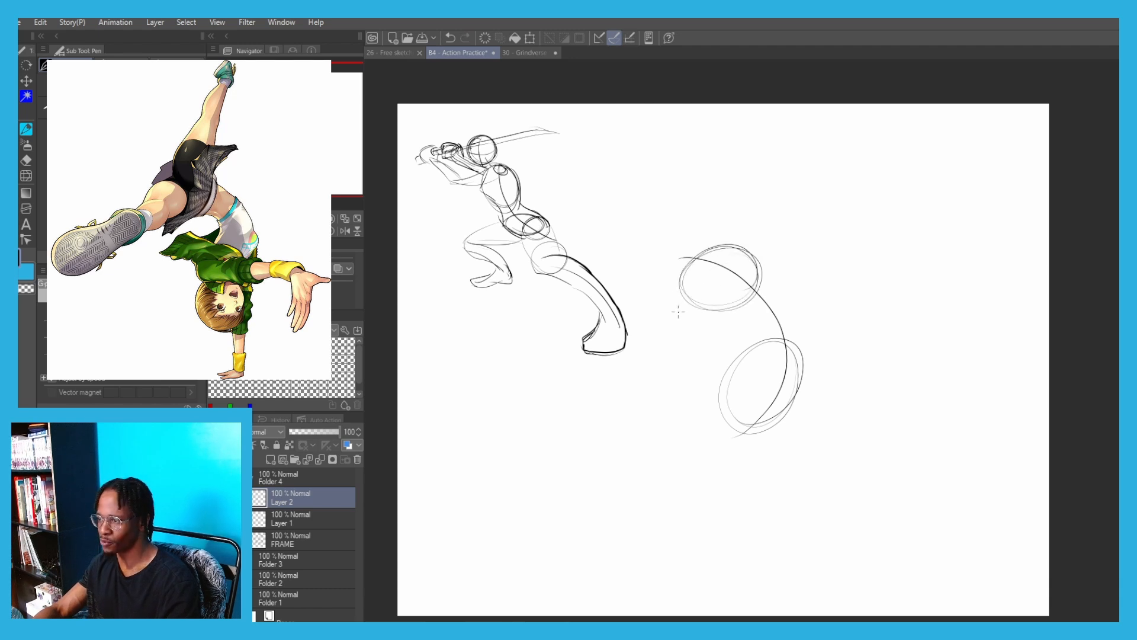
{"action": "left_click_drag", "start_coordinate": [647, 275], "coordinate": [655, 249]}
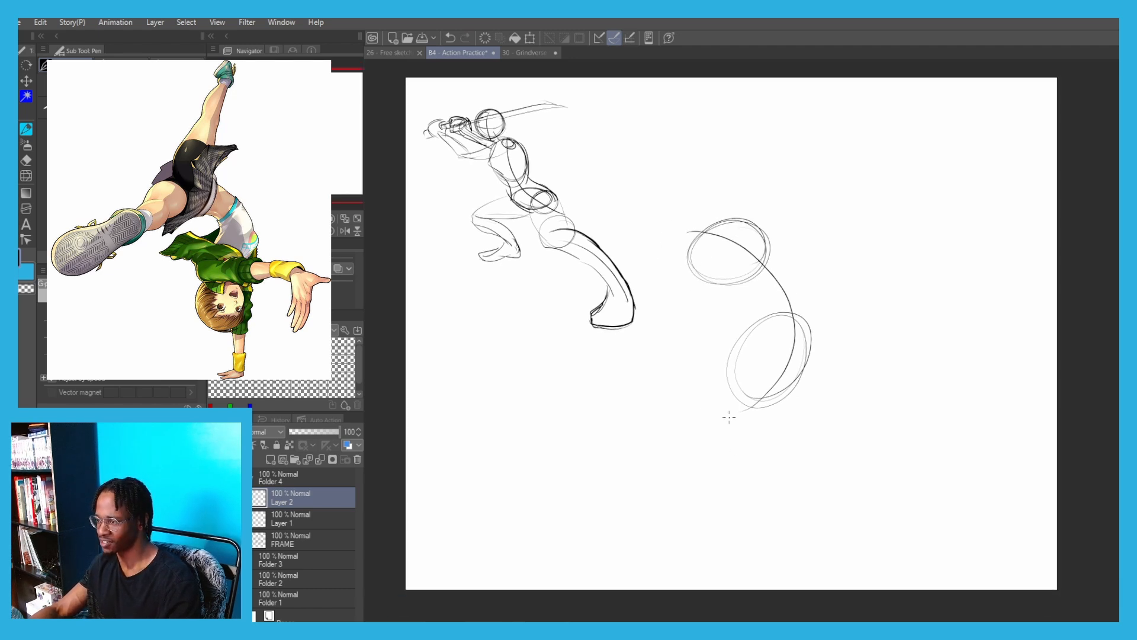
{"action": "mouse_move", "coordinate": [755, 416]}
{"action": "left_mouse_down"}
{"action": "mouse_move", "coordinate": [716, 400]}
{"action": "mouse_move", "coordinate": [744, 444]}
{"action": "mouse_move", "coordinate": [750, 400]}
{"action": "left_mouse_up"}
{"action": "key", "text": "ctrl+z"}
{"action": "mouse_move", "coordinate": [756, 409]}
{"action": "left_mouse_down"}
{"action": "mouse_move", "coordinate": [748, 446]}
{"action": "mouse_move", "coordinate": [759, 435]}
{"action": "mouse_move", "coordinate": [745, 453]}
{"action": "mouse_move", "coordinate": [757, 415]}
{"action": "mouse_move", "coordinate": [723, 400]}
{"action": "mouse_move", "coordinate": [748, 416]}
{"action": "mouse_move", "coordinate": [749, 444]}
{"action": "mouse_move", "coordinate": [738, 443]}
{"action": "mouse_move", "coordinate": [743, 431]}
{"action": "mouse_move", "coordinate": [727, 437]}
{"action": "mouse_move", "coordinate": [751, 412]}
{"action": "mouse_move", "coordinate": [715, 416]}
{"action": "left_mouse_up"}
{"action": "key", "text": "ctrl+z"}
{"action": "key", "text": "ctrl+z"}
{"action": "key", "text": "ctrl+z"}
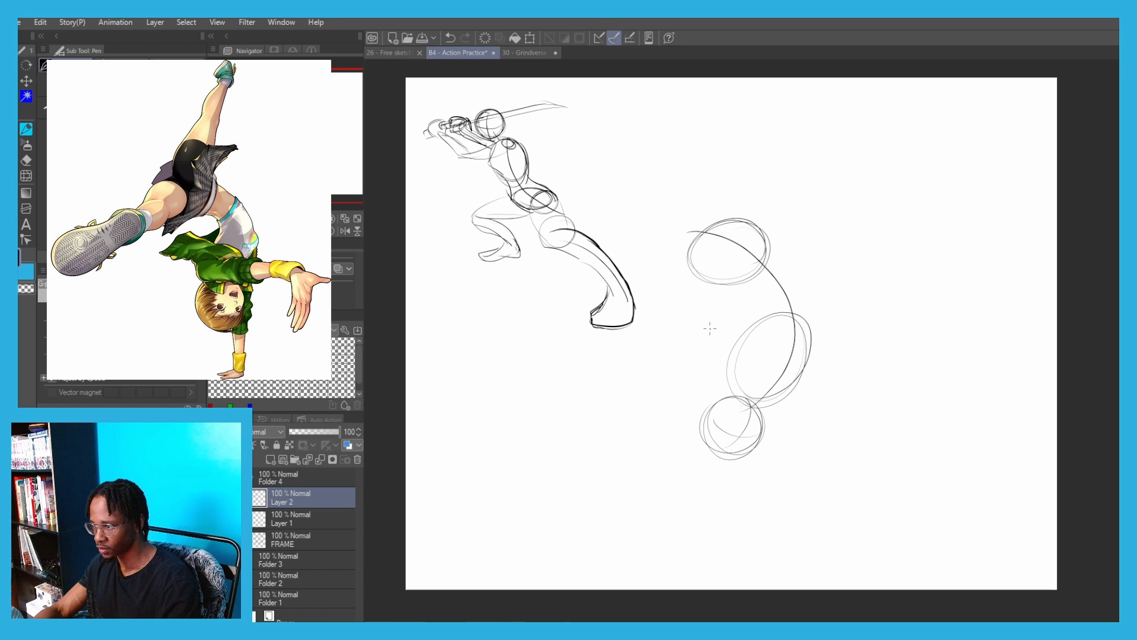
Add a small oval and a circle for the two shoulder joints and sketch the outstretched arm's upper curve
{"action": "left_click_drag", "start_coordinate": [721, 362], "coordinate": [709, 367]}
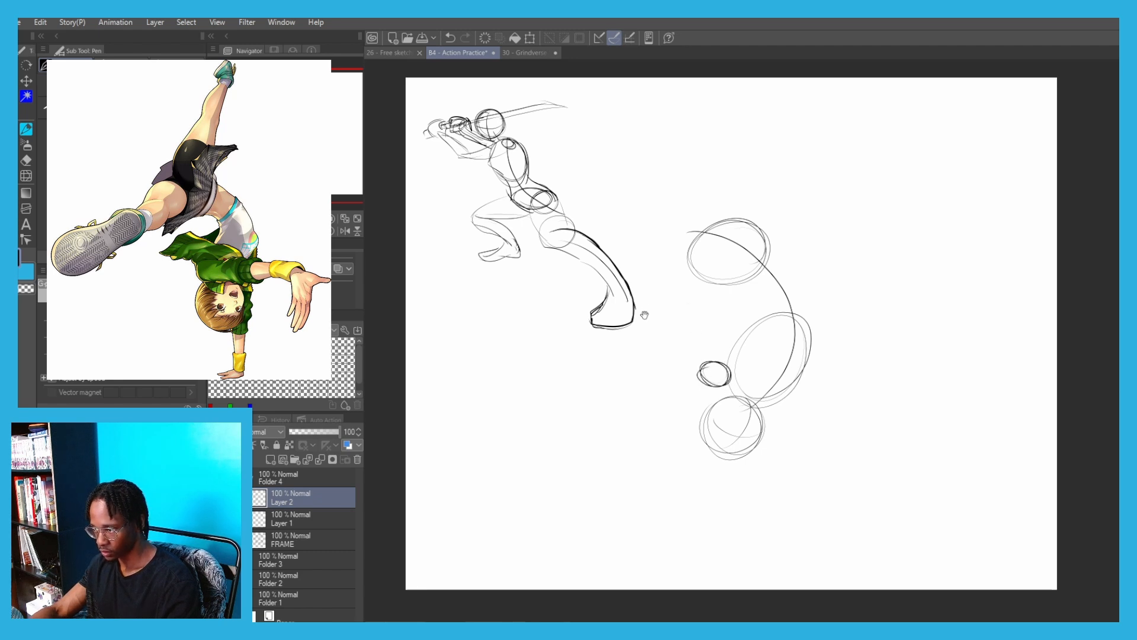
{"action": "left_click_drag", "start_coordinate": [645, 315], "coordinate": [617, 295]}
{"action": "mouse_move", "coordinate": [740, 375]}
{"action": "left_mouse_down"}
{"action": "mouse_move", "coordinate": [689, 353]}
{"action": "mouse_move", "coordinate": [757, 352]}
{"action": "mouse_move", "coordinate": [670, 355]}
{"action": "mouse_move", "coordinate": [845, 432]}
{"action": "left_mouse_up"}
{"action": "key", "text": "ctrl+z"}
{"action": "key", "text": "ctrl+z"}
{"action": "key", "text": "ctrl+z"}
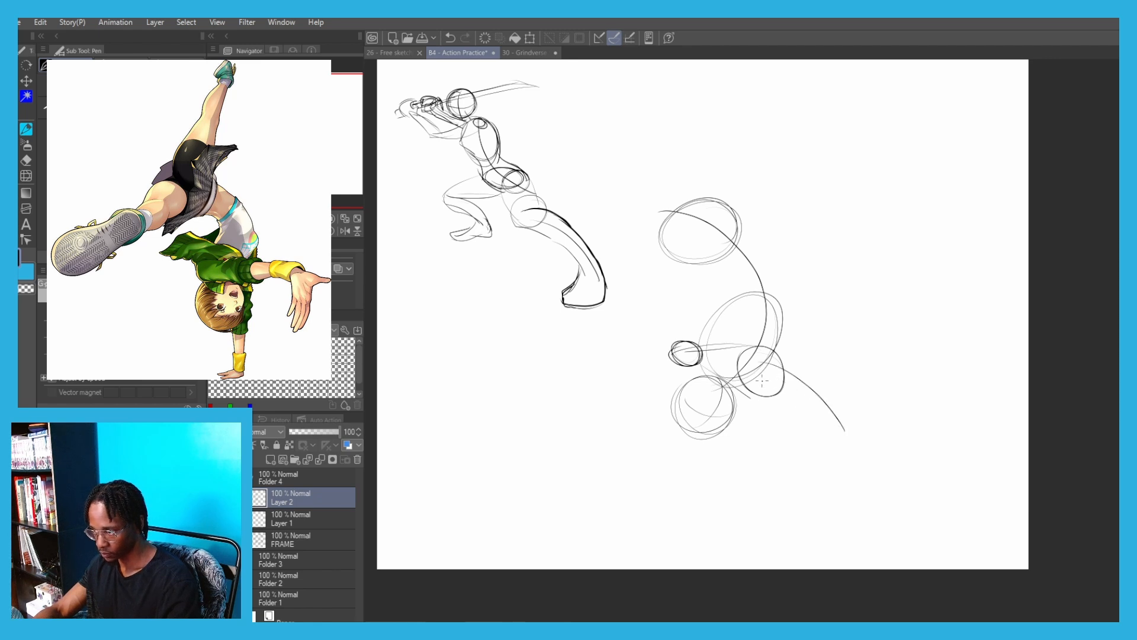
{"action": "key", "text": "ctrl+z"}
{"action": "mouse_move", "coordinate": [702, 359]}
{"action": "left_mouse_down"}
{"action": "mouse_move", "coordinate": [825, 405]}
{"action": "mouse_move", "coordinate": [837, 475]}
{"action": "left_mouse_up"}
{"action": "key", "text": "ctrl+z"}
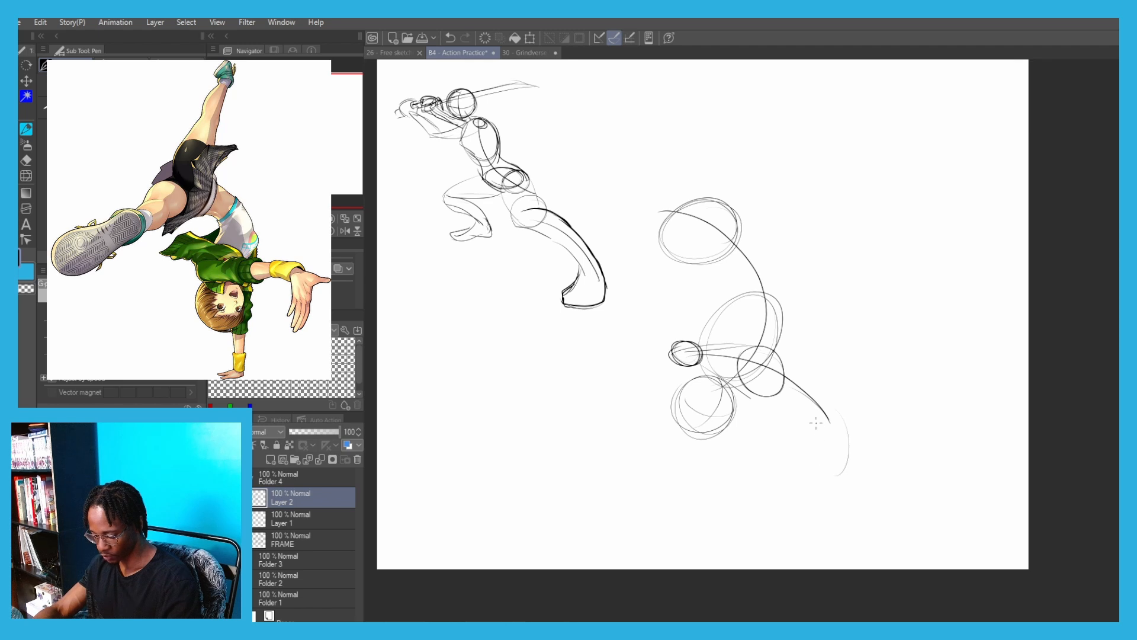
Draw the enlarged, foreshortened open hand with its pointed thumb at the end of the outstretched arm
{"action": "mouse_move", "coordinate": [815, 417]}
{"action": "left_mouse_down"}
{"action": "mouse_move", "coordinate": [797, 480]}
{"action": "mouse_move", "coordinate": [841, 472]}
{"action": "left_mouse_up"}
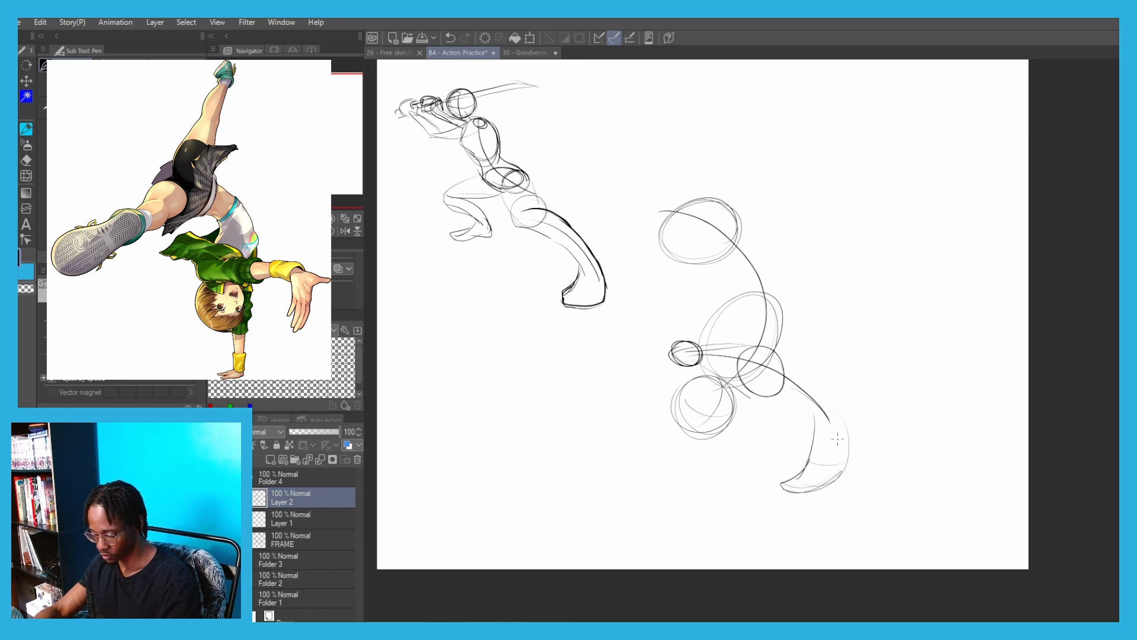
{"action": "mouse_move", "coordinate": [834, 406]}
{"action": "left_mouse_down"}
{"action": "mouse_move", "coordinate": [882, 430]}
{"action": "mouse_move", "coordinate": [846, 432]}
{"action": "mouse_move", "coordinate": [851, 417]}
{"action": "mouse_move", "coordinate": [797, 399]}
{"action": "left_mouse_up"}
{"action": "key", "text": "ctrl+z"}
Draw the outstretched arm's upper and lower contours from the small shoulder oval to the large hand
{"action": "key", "text": "ctrl+z"}
{"action": "key", "text": "ctrl+z"}
{"action": "mouse_move", "coordinate": [807, 448]}
{"action": "left_mouse_down"}
{"action": "mouse_move", "coordinate": [766, 374]}
{"action": "mouse_move", "coordinate": [730, 378]}
{"action": "left_mouse_up"}
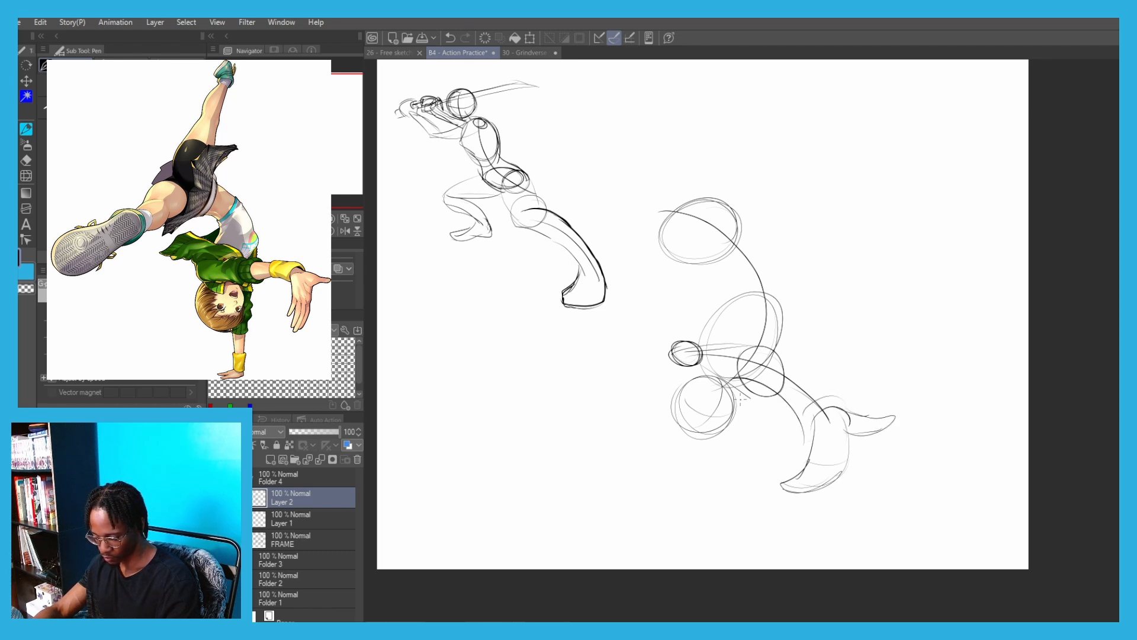
{"action": "key", "text": "ctrl+z"}
{"action": "mouse_move", "coordinate": [812, 449]}
{"action": "left_mouse_down"}
{"action": "mouse_move", "coordinate": [676, 373]}
{"action": "mouse_move", "coordinate": [663, 353]}
{"action": "mouse_move", "coordinate": [705, 336]}
{"action": "mouse_move", "coordinate": [766, 358]}
{"action": "left_mouse_up"}
{"action": "key", "text": "ctrl+z"}
{"action": "left_click_drag", "start_coordinate": [673, 349], "coordinate": [811, 396]}
{"action": "left_click_drag", "start_coordinate": [738, 349], "coordinate": [828, 421]}
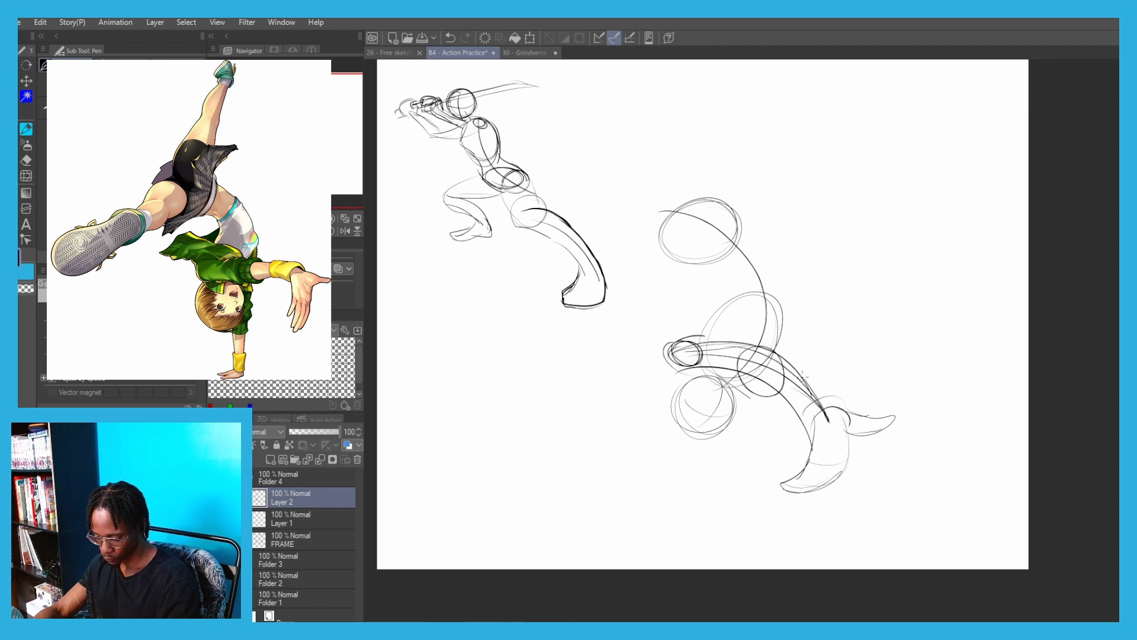
{"action": "mouse_move", "coordinate": [684, 330]}
{"action": "left_mouse_down"}
{"action": "mouse_move", "coordinate": [808, 377]}
{"action": "mouse_move", "coordinate": [724, 486]}
{"action": "left_mouse_up"}
Draw the supporting arm curving down past the head and end it in a spread hand planted on the ground
{"action": "key", "text": "ctrl+z"}
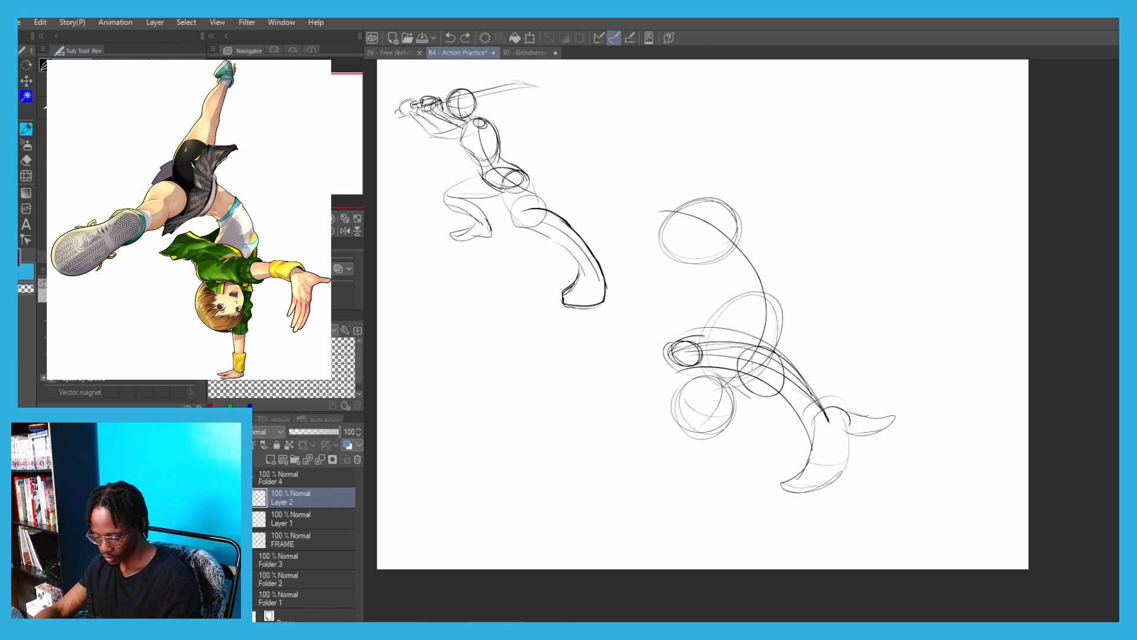
{"action": "left_click_drag", "start_coordinate": [765, 343], "coordinate": [703, 499]}
{"action": "key", "text": "ctrl+z"}
{"action": "key", "text": "ctrl+z"}
{"action": "left_click_drag", "start_coordinate": [765, 367], "coordinate": [708, 501]}
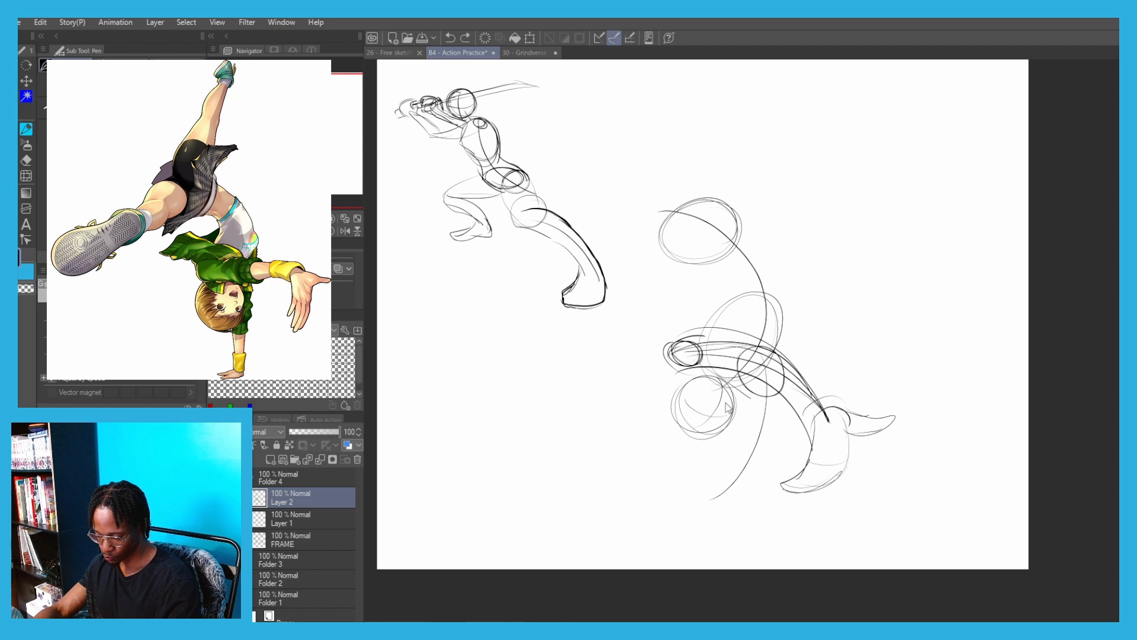
{"action": "left_click_drag", "start_coordinate": [730, 409], "coordinate": [718, 474]}
{"action": "key", "text": "ctrl+z"}
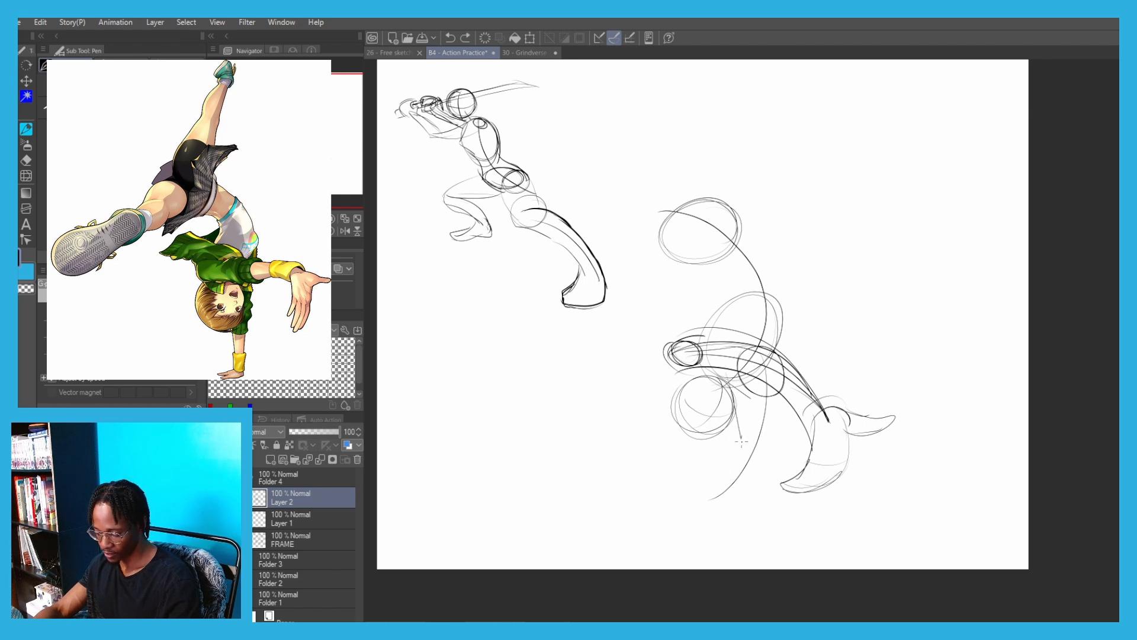
{"action": "key", "text": "ctrl+z"}
{"action": "mouse_move", "coordinate": [729, 372]}
{"action": "left_mouse_down"}
{"action": "mouse_move", "coordinate": [739, 442]}
{"action": "mouse_move", "coordinate": [700, 500]}
{"action": "left_mouse_up"}
{"action": "key", "text": "ctrl+z"}
{"action": "left_click_drag", "start_coordinate": [728, 457], "coordinate": [687, 511]}
{"action": "left_click_drag", "start_coordinate": [739, 478], "coordinate": [692, 517]}
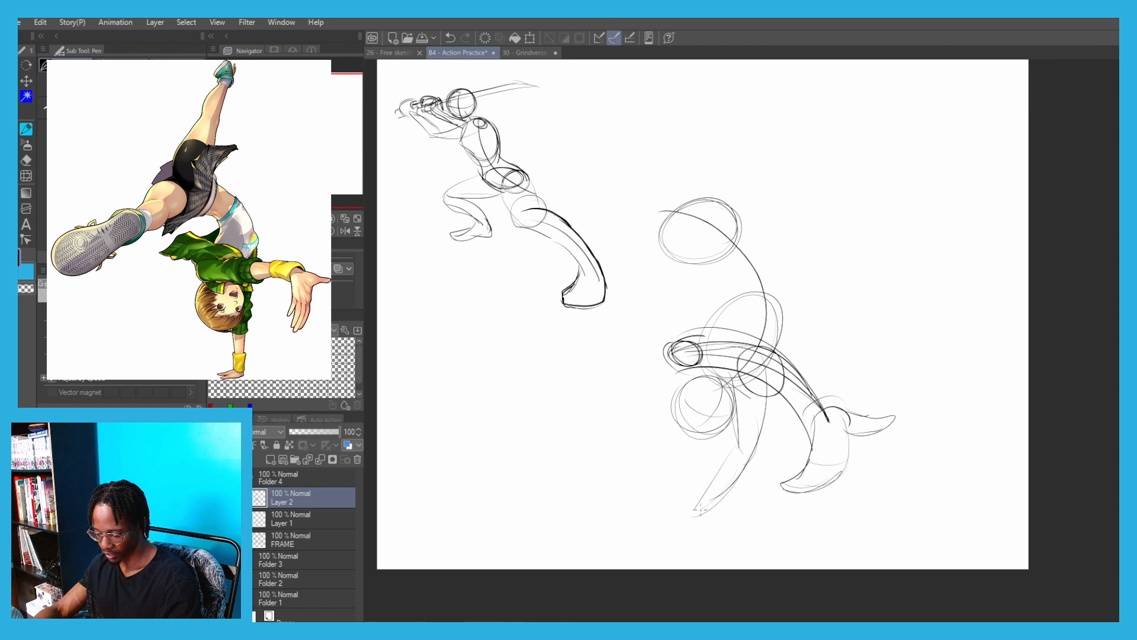
{"action": "mouse_move", "coordinate": [737, 438]}
{"action": "left_mouse_down"}
{"action": "mouse_move", "coordinate": [678, 520]}
{"action": "mouse_move", "coordinate": [716, 531]}
{"action": "mouse_move", "coordinate": [684, 541]}
{"action": "mouse_move", "coordinate": [647, 531]}
{"action": "left_mouse_up"}
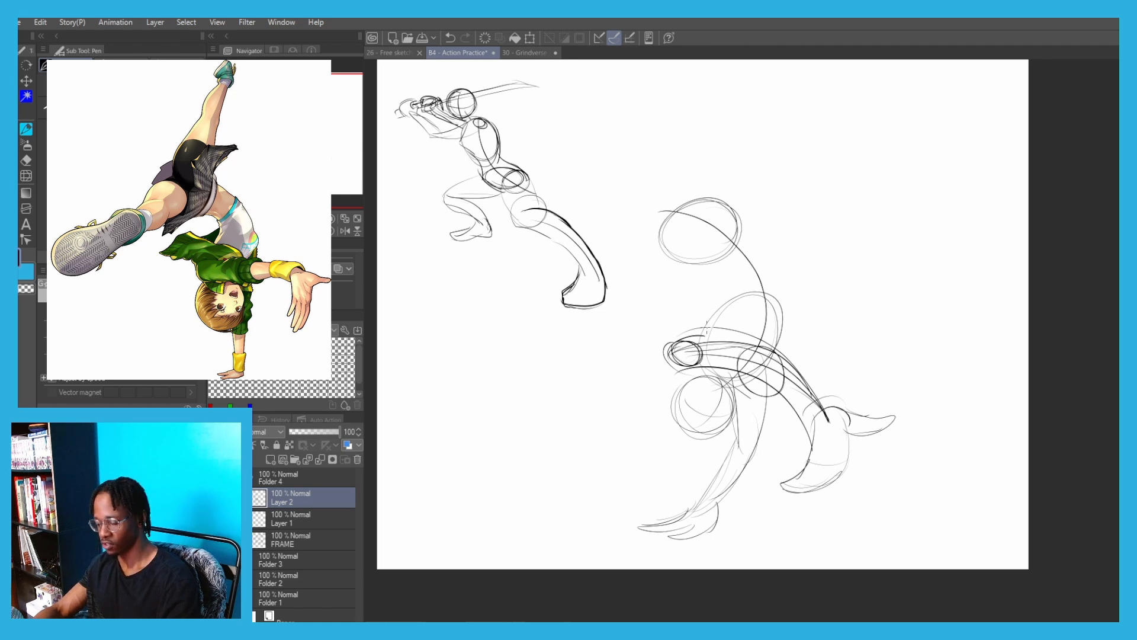
Sketch the waist curves between ribcage and pelvis and draw a hip joint circle inside the pelvis oval
{"action": "mouse_move", "coordinate": [704, 331]}
{"action": "left_mouse_down"}
{"action": "mouse_move", "coordinate": [748, 287]}
{"action": "mouse_move", "coordinate": [726, 300]}
{"action": "left_mouse_up"}
{"action": "key", "text": "ctrl+z"}
{"action": "key", "text": "ctrl+z"}
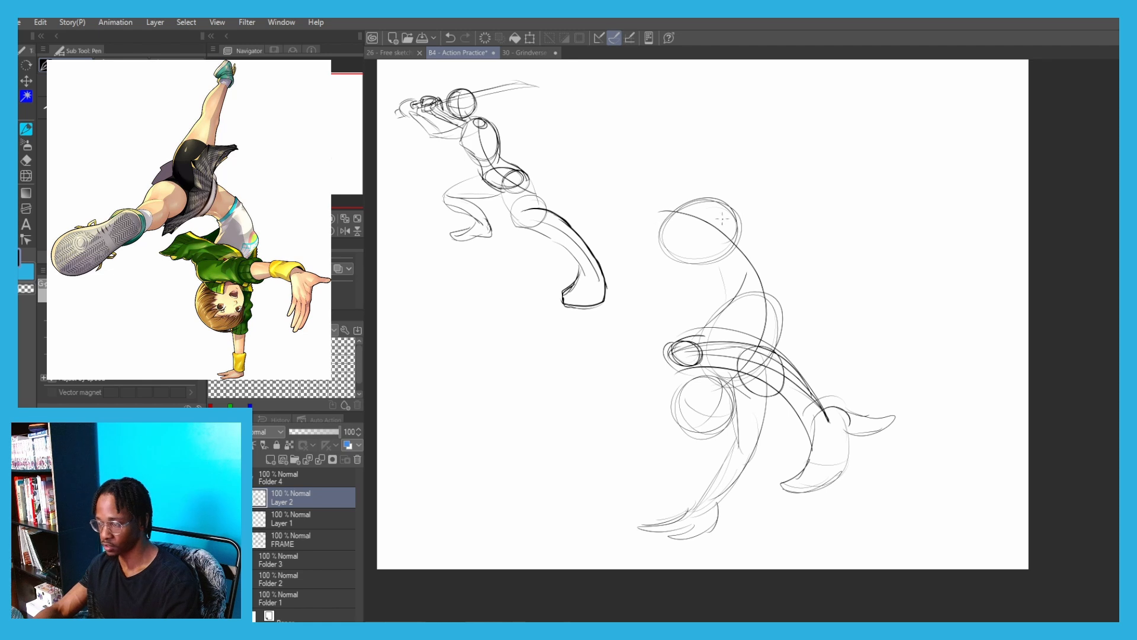
{"action": "mouse_move", "coordinate": [689, 253]}
{"action": "left_mouse_down"}
{"action": "mouse_move", "coordinate": [659, 238]}
{"action": "mouse_move", "coordinate": [688, 256]}
{"action": "left_mouse_up"}
{"action": "key", "text": "ctrl+z"}
Draw the kicking leg's thigh from the hip circle down to a larger knee circle overlapping the sword figure's foot
{"action": "key", "text": "ctrl+z"}
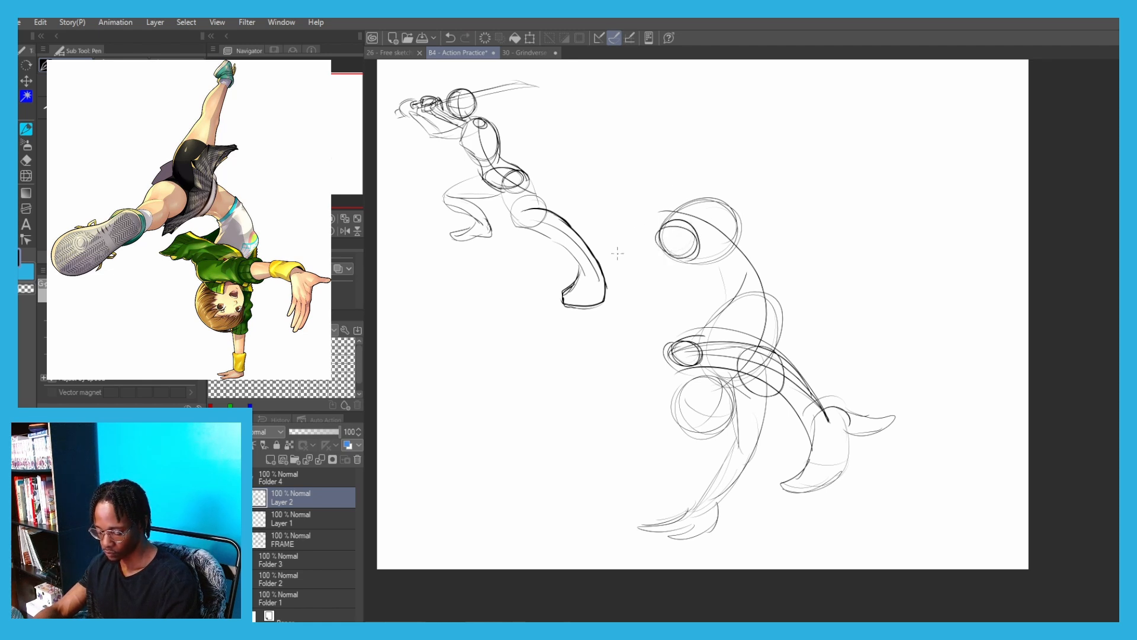
{"action": "mouse_move", "coordinate": [619, 251]}
{"action": "left_mouse_down"}
{"action": "mouse_move", "coordinate": [594, 303]}
{"action": "mouse_move", "coordinate": [621, 266]}
{"action": "mouse_move", "coordinate": [646, 298]}
{"action": "mouse_move", "coordinate": [629, 291]}
{"action": "mouse_move", "coordinate": [654, 229]}
{"action": "mouse_move", "coordinate": [700, 228]}
{"action": "left_mouse_up"}
{"action": "key", "text": "ctrl+z"}
{"action": "key", "text": "ctrl+z"}
{"action": "key", "text": "ctrl+z"}
{"action": "key", "text": "ctrl+z"}
{"action": "key", "text": "ctrl+z"}
{"action": "mouse_move", "coordinate": [704, 238]}
{"action": "left_mouse_down"}
{"action": "mouse_move", "coordinate": [651, 295]}
{"action": "mouse_move", "coordinate": [686, 282]}
{"action": "mouse_move", "coordinate": [625, 304]}
{"action": "left_mouse_up"}
{"action": "key", "text": "ctrl+z"}
{"action": "left_click_drag", "start_coordinate": [659, 293], "coordinate": [697, 257]}
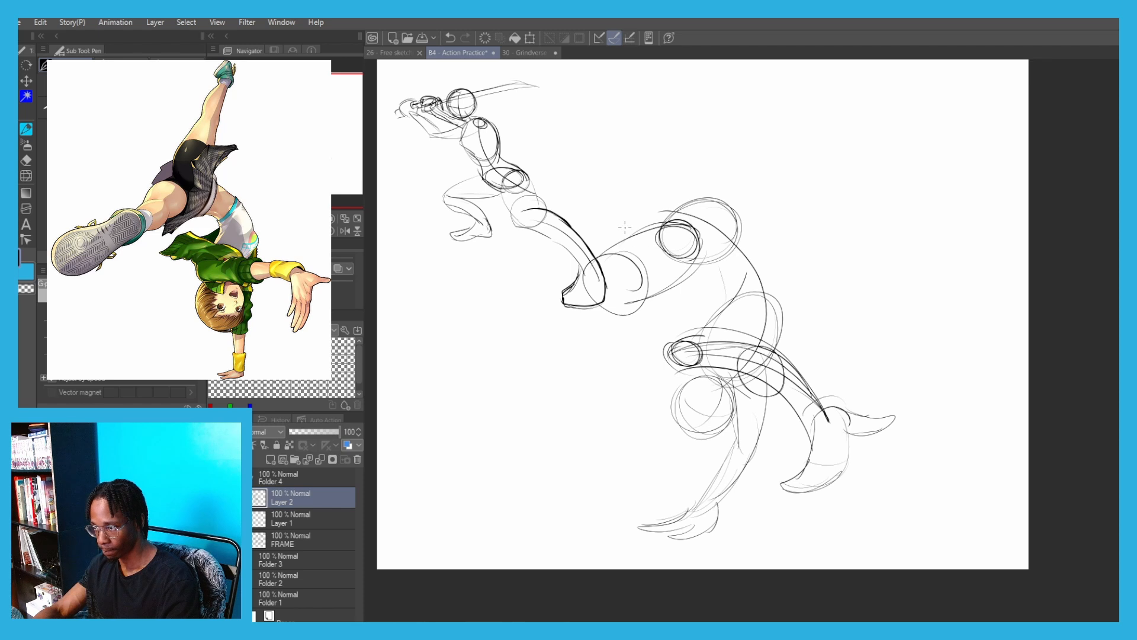
Draw a large ankle circle beyond the knee, connect it with the shin contours and darken the thigh's upper edge
{"action": "key", "text": "ctrl+z"}
{"action": "mouse_move", "coordinate": [627, 278]}
{"action": "left_mouse_down"}
{"action": "mouse_move", "coordinate": [596, 354]}
{"action": "mouse_move", "coordinate": [555, 361]}
{"action": "mouse_move", "coordinate": [540, 338]}
{"action": "mouse_move", "coordinate": [516, 380]}
{"action": "mouse_move", "coordinate": [602, 363]}
{"action": "left_mouse_up"}
{"action": "key", "text": "ctrl+z"}
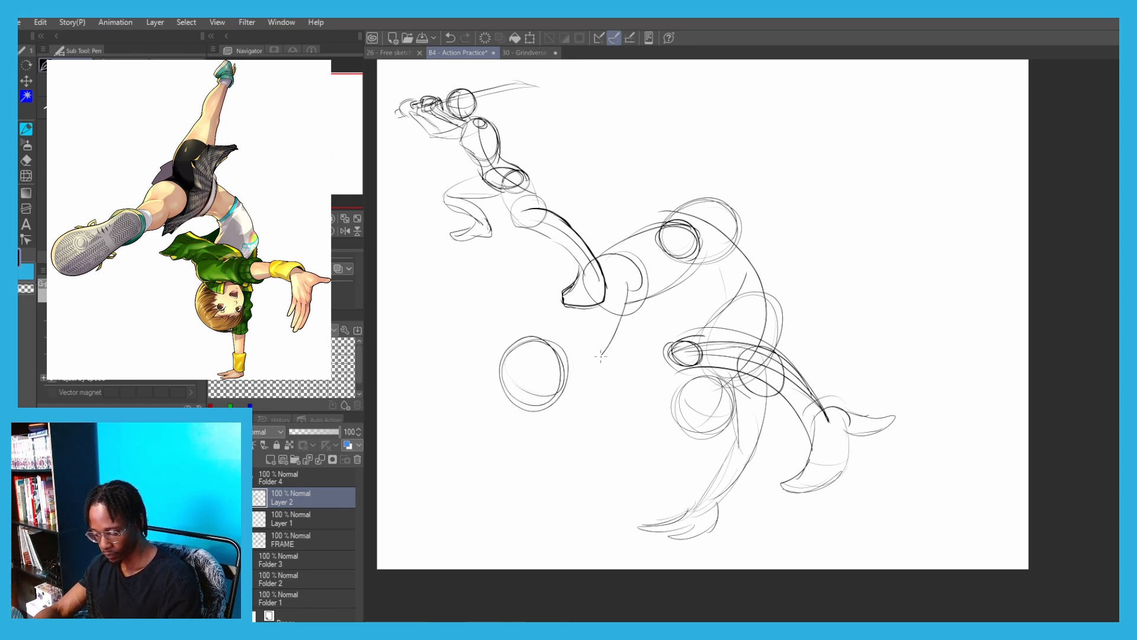
{"action": "key", "text": "ctrl+z"}
{"action": "left_click_drag", "start_coordinate": [626, 281], "coordinate": [558, 377]}
{"action": "key", "text": "ctrl+z"}
{"action": "left_click_drag", "start_coordinate": [625, 304], "coordinate": [543, 373]}
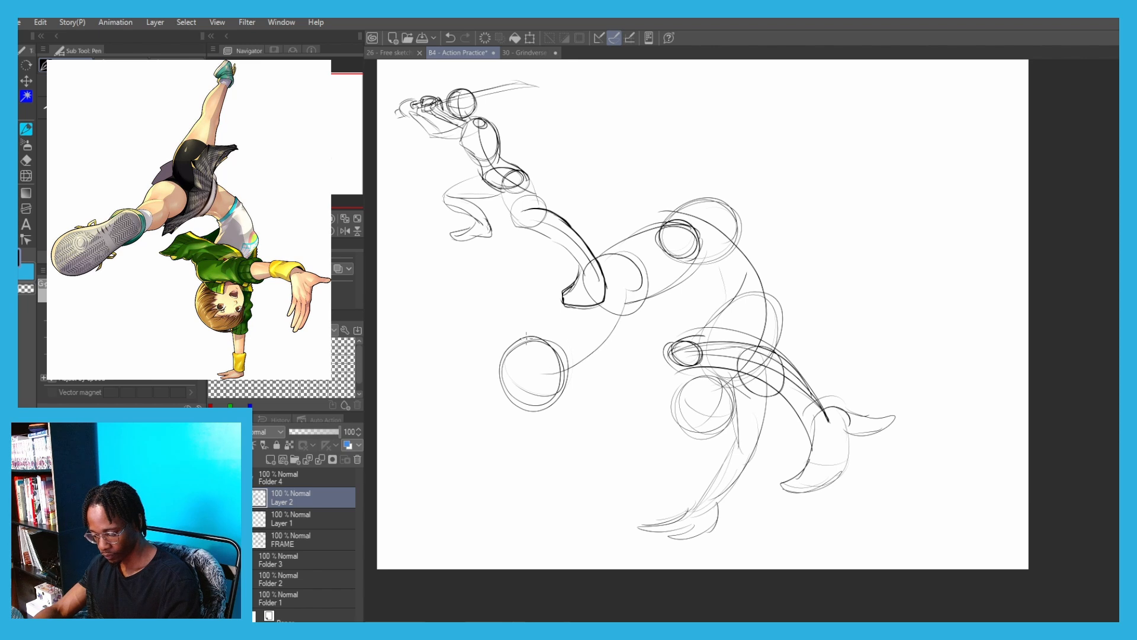
{"action": "left_click_drag", "start_coordinate": [544, 332], "coordinate": [590, 279]}
{"action": "mouse_move", "coordinate": [562, 296]}
{"action": "left_mouse_down"}
{"action": "mouse_move", "coordinate": [619, 275]}
{"action": "mouse_move", "coordinate": [622, 304]}
{"action": "mouse_move", "coordinate": [688, 229]}
{"action": "left_mouse_up"}
Draw the kicking foot's upper contour sweeping outward from the ankle circle
{"action": "mouse_move", "coordinate": [519, 315]}
{"action": "left_mouse_down"}
{"action": "mouse_move", "coordinate": [662, 311]}
{"action": "mouse_move", "coordinate": [684, 406]}
{"action": "left_mouse_up"}
{"action": "left_click_drag", "start_coordinate": [649, 343], "coordinate": [572, 422]}
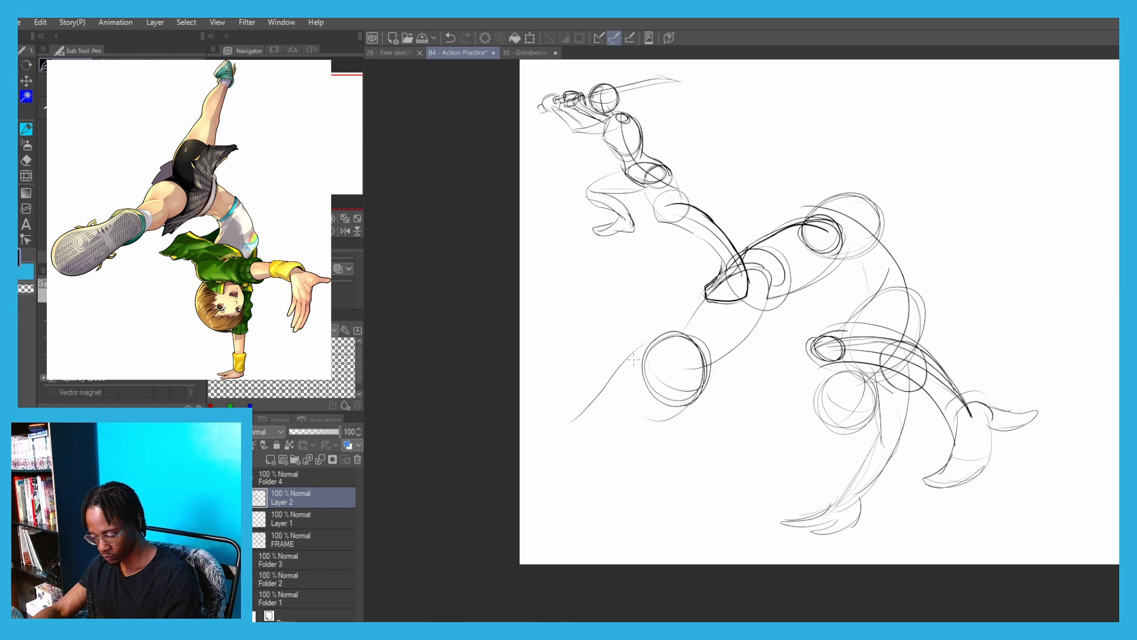
{"action": "key", "text": "ctrl+z"}
{"action": "left_click_drag", "start_coordinate": [646, 354], "coordinate": [574, 401]}
{"action": "key", "text": "ctrl+z"}
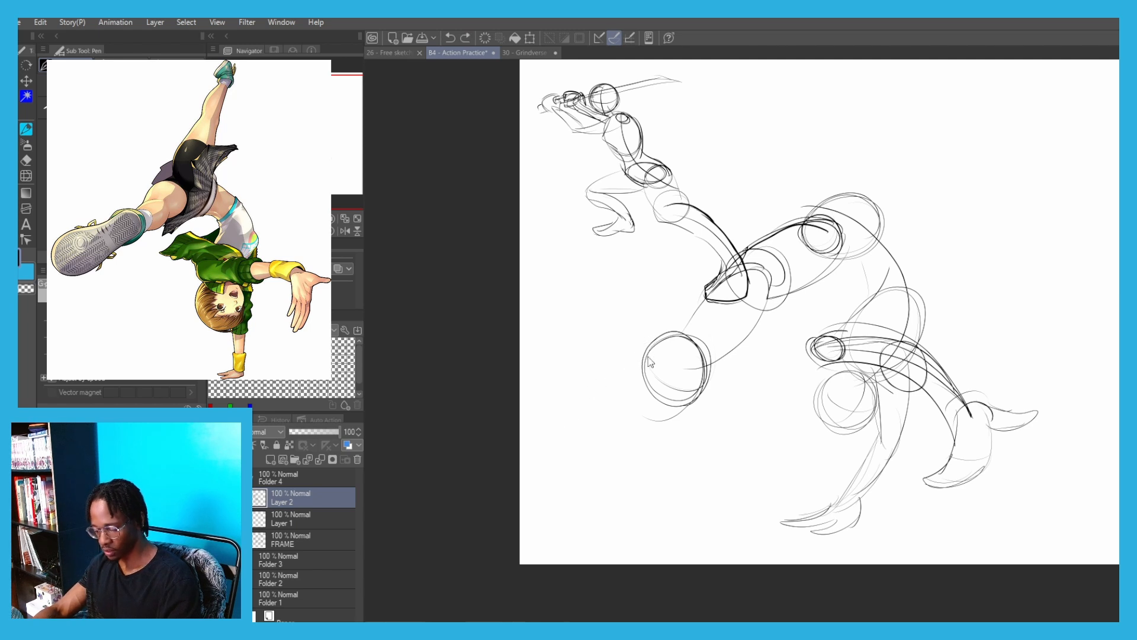
{"action": "left_click_drag", "start_coordinate": [651, 349], "coordinate": [596, 384]}
Transform the handstand figure down to about 83% and move it clear of the sword figure
{"action": "key", "text": "ctrl+t"}
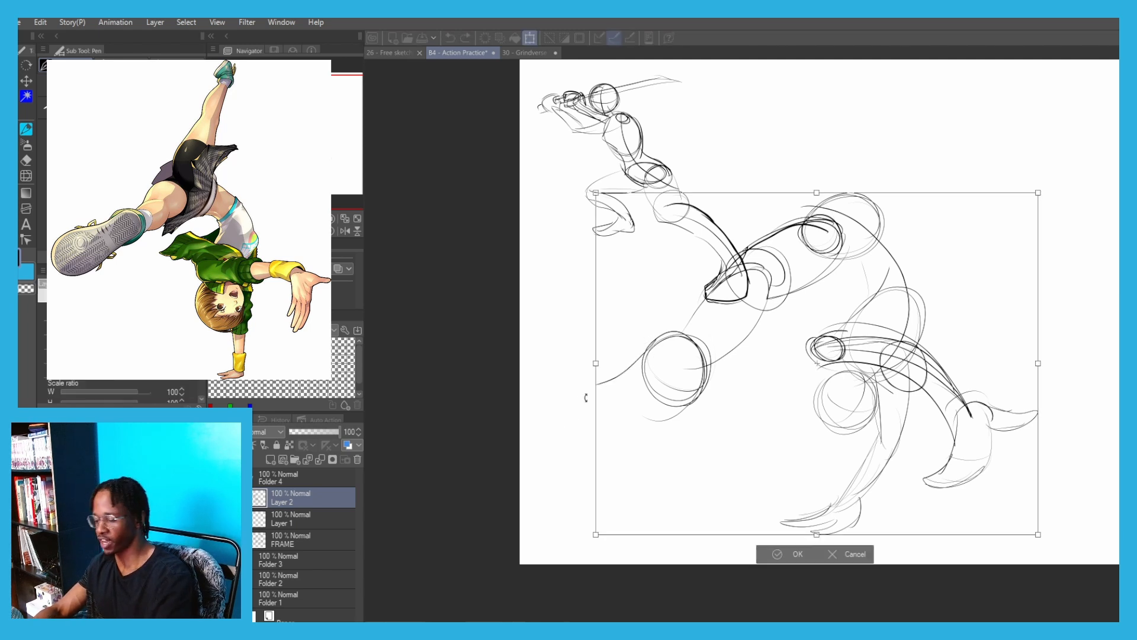
{"action": "left_click_drag", "start_coordinate": [597, 194], "coordinate": [673, 251]}
{"action": "left_click_drag", "start_coordinate": [768, 345], "coordinate": [781, 308]}
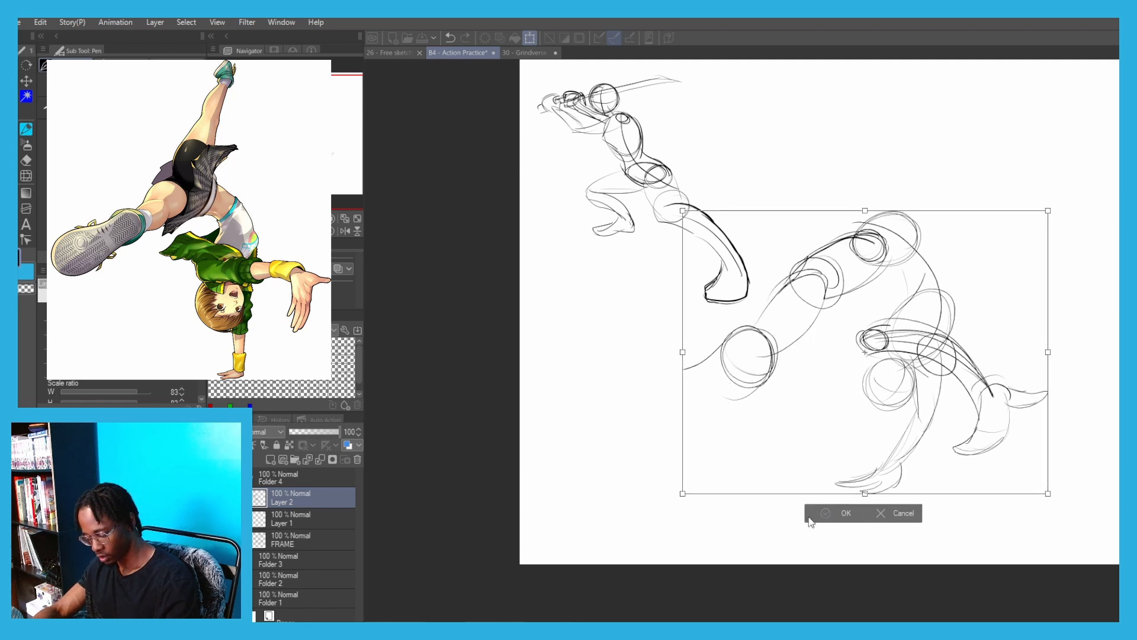
{"action": "key", "text": "Return"}
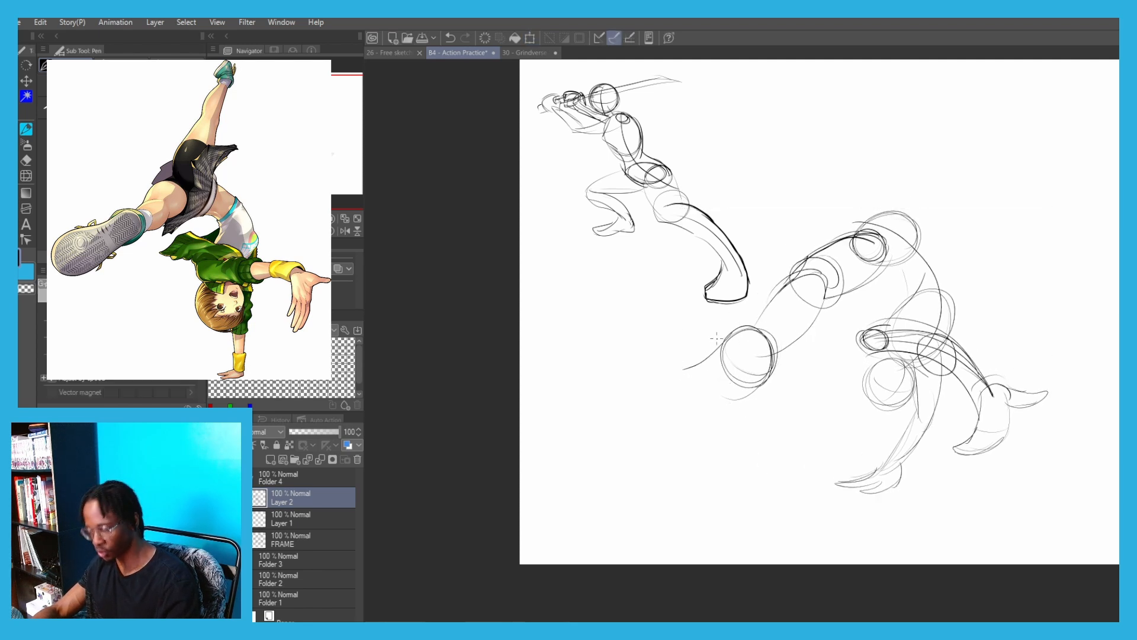
Draw the foreshortened kicking foot's lower contour and close it with a rounded toe end
{"action": "scroll", "coordinate": [717, 338], "scroll_direction": "up", "scroll_amount": 2}
{"action": "left_click_drag", "start_coordinate": [735, 349], "coordinate": [816, 362]}
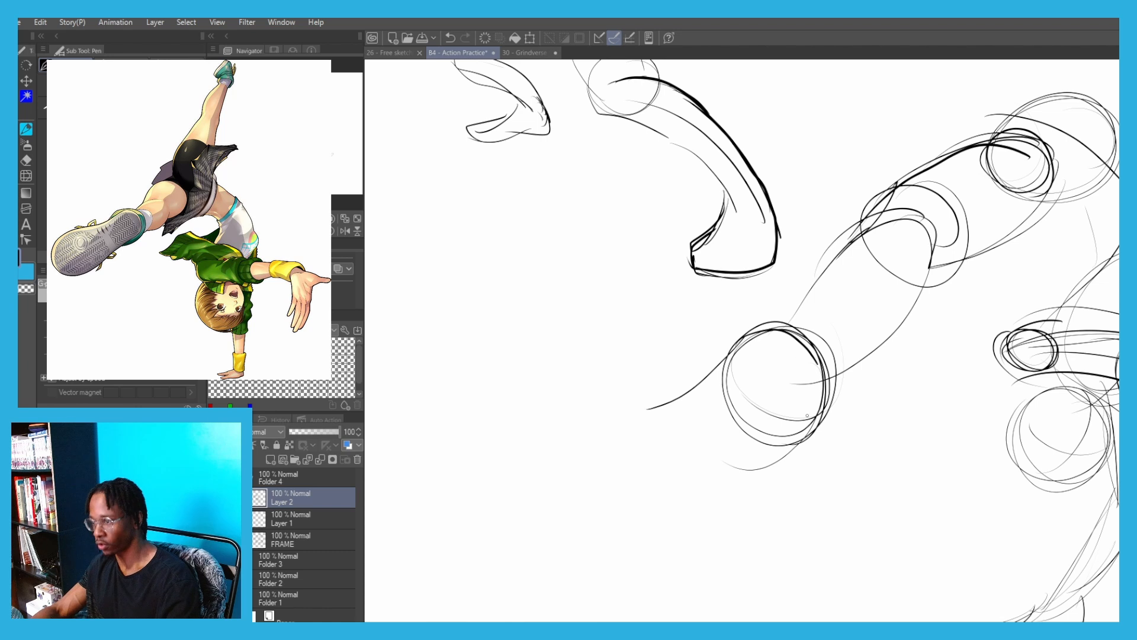
{"action": "mouse_move", "coordinate": [801, 431]}
{"action": "left_mouse_down"}
{"action": "mouse_move", "coordinate": [707, 476]}
{"action": "mouse_move", "coordinate": [708, 490]}
{"action": "mouse_move", "coordinate": [643, 503]}
{"action": "mouse_move", "coordinate": [590, 467]}
{"action": "left_mouse_up"}
{"action": "key", "text": "ctrl+z"}
{"action": "key", "text": "ctrl+z"}
{"action": "left_click_drag", "start_coordinate": [723, 472], "coordinate": [641, 505]}
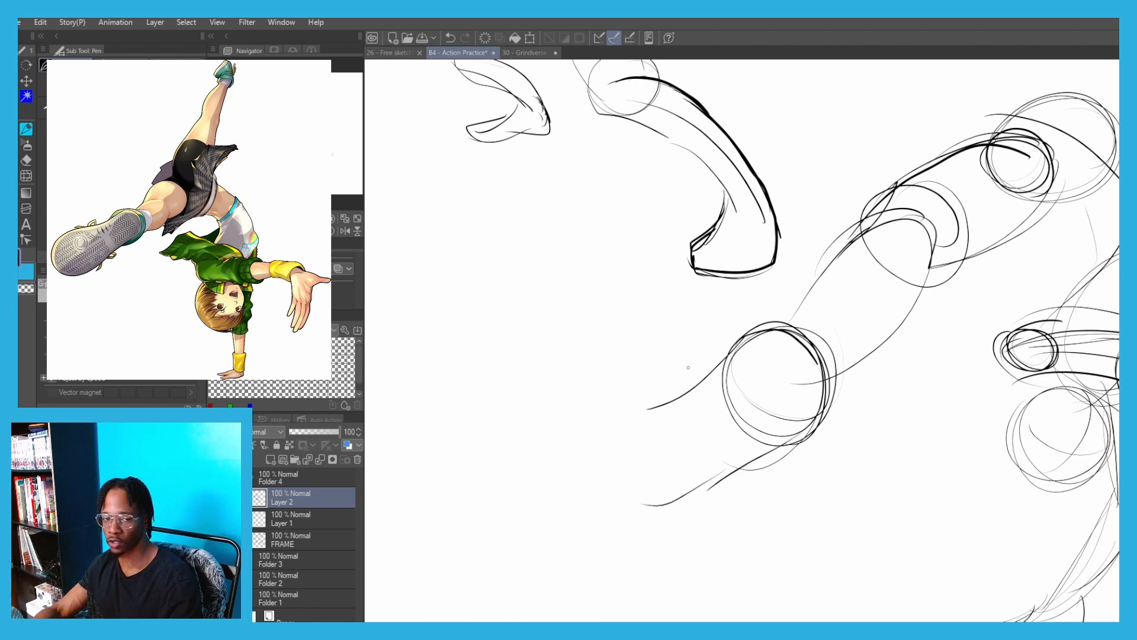
{"action": "left_click_drag", "start_coordinate": [693, 387], "coordinate": [628, 409]}
{"action": "mouse_move", "coordinate": [663, 504]}
{"action": "left_mouse_down"}
{"action": "mouse_move", "coordinate": [607, 473]}
{"action": "mouse_move", "coordinate": [602, 440]}
{"action": "mouse_move", "coordinate": [615, 408]}
{"action": "mouse_move", "coordinate": [665, 395]}
{"action": "left_mouse_up"}
Erase the overlapping construction lines around the kicking leg's knee, thigh and shin
{"action": "left_click_drag", "start_coordinate": [771, 281], "coordinate": [658, 349]}
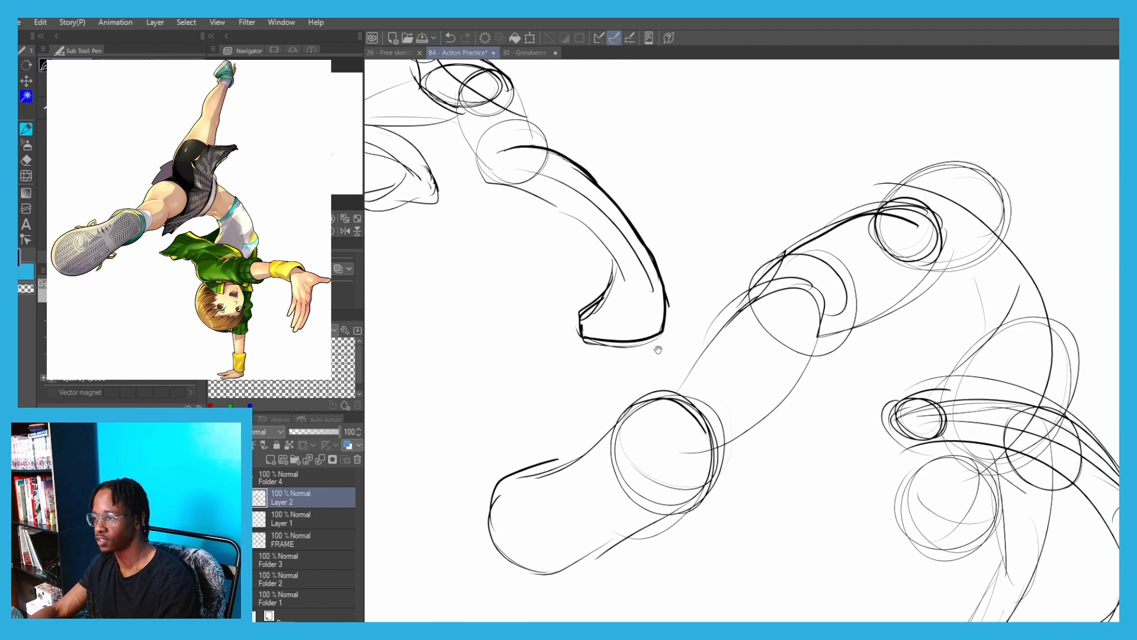
{"action": "key", "text": "e"}
{"action": "mouse_move", "coordinate": [764, 331]}
{"action": "left_mouse_down"}
{"action": "mouse_move", "coordinate": [762, 295]}
{"action": "mouse_move", "coordinate": [816, 279]}
{"action": "mouse_move", "coordinate": [852, 289]}
{"action": "mouse_move", "coordinate": [878, 228]}
{"action": "mouse_move", "coordinate": [897, 235]}
{"action": "mouse_move", "coordinate": [797, 277]}
{"action": "mouse_move", "coordinate": [759, 270]}
{"action": "mouse_move", "coordinate": [674, 376]}
{"action": "left_mouse_up"}
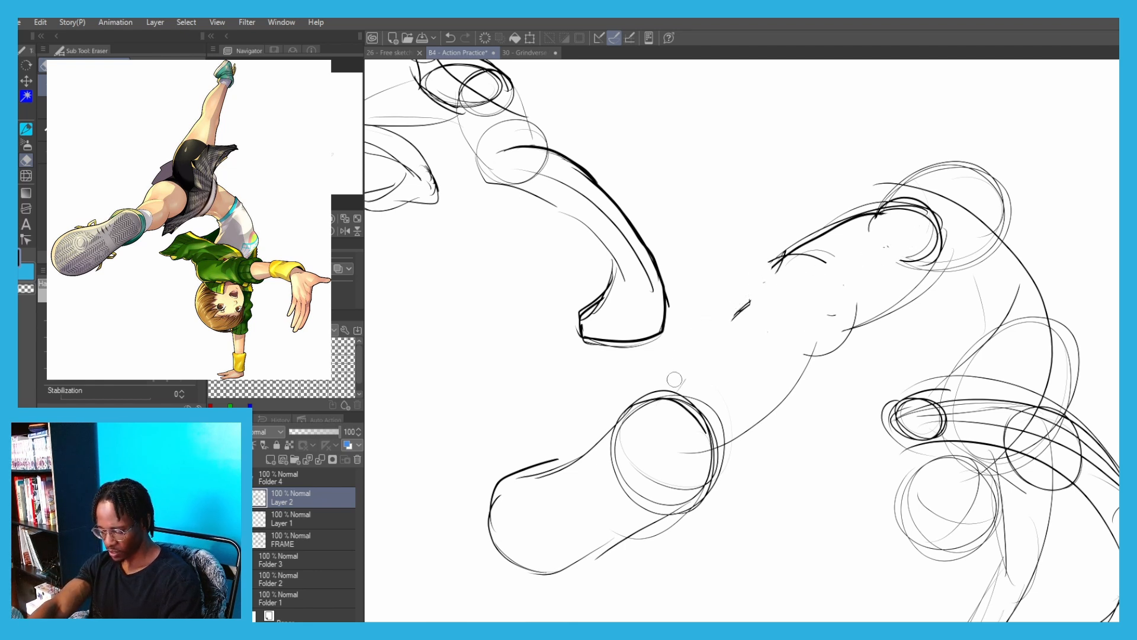
Redraw the kicking leg's contours with the pen from the ankle over the bent knee to the underside of the thigh
{"action": "key", "text": "p"}
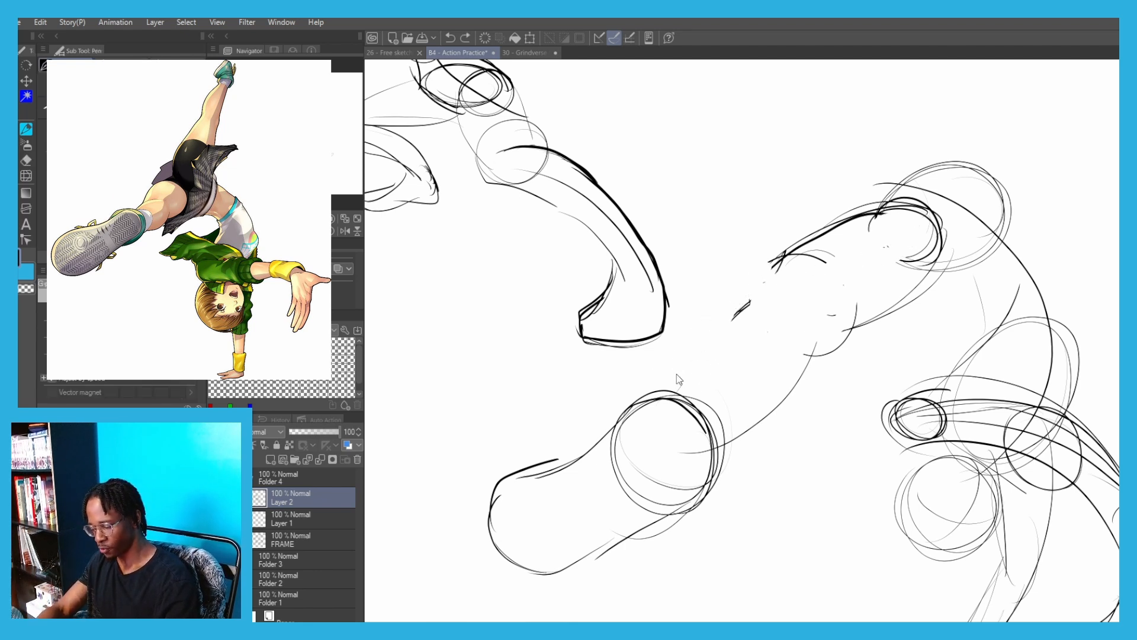
{"action": "left_click_drag", "start_coordinate": [675, 385], "coordinate": [761, 309]}
{"action": "mouse_move", "coordinate": [706, 347]}
{"action": "left_mouse_down"}
{"action": "mouse_move", "coordinate": [772, 317]}
{"action": "mouse_move", "coordinate": [772, 264]}
{"action": "left_mouse_up"}
{"action": "key", "text": "ctrl+z"}
{"action": "left_click_drag", "start_coordinate": [750, 306], "coordinate": [781, 267]}
{"action": "left_click_drag", "start_coordinate": [763, 292], "coordinate": [831, 232]}
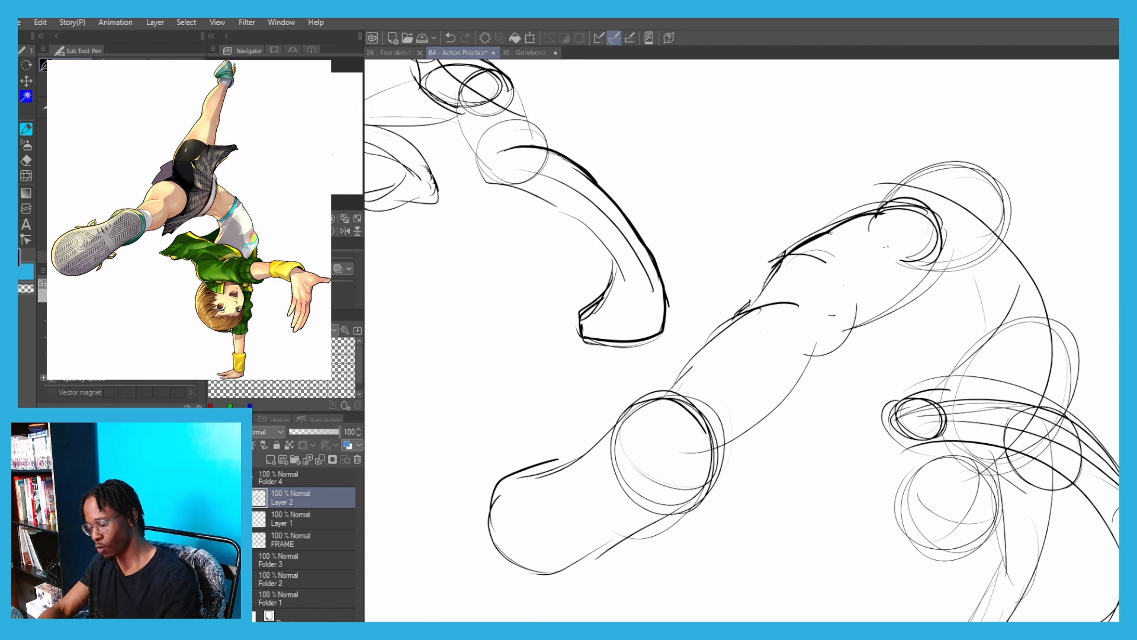
{"action": "mouse_move", "coordinate": [826, 314]}
{"action": "left_mouse_down"}
{"action": "mouse_move", "coordinate": [812, 355]}
{"action": "mouse_move", "coordinate": [946, 248]}
{"action": "left_mouse_up"}
Draw the raised back leg's two thigh contours up from the hip circle and close them with a rounded knee
{"action": "left_click_drag", "start_coordinate": [834, 192], "coordinate": [627, 299]}
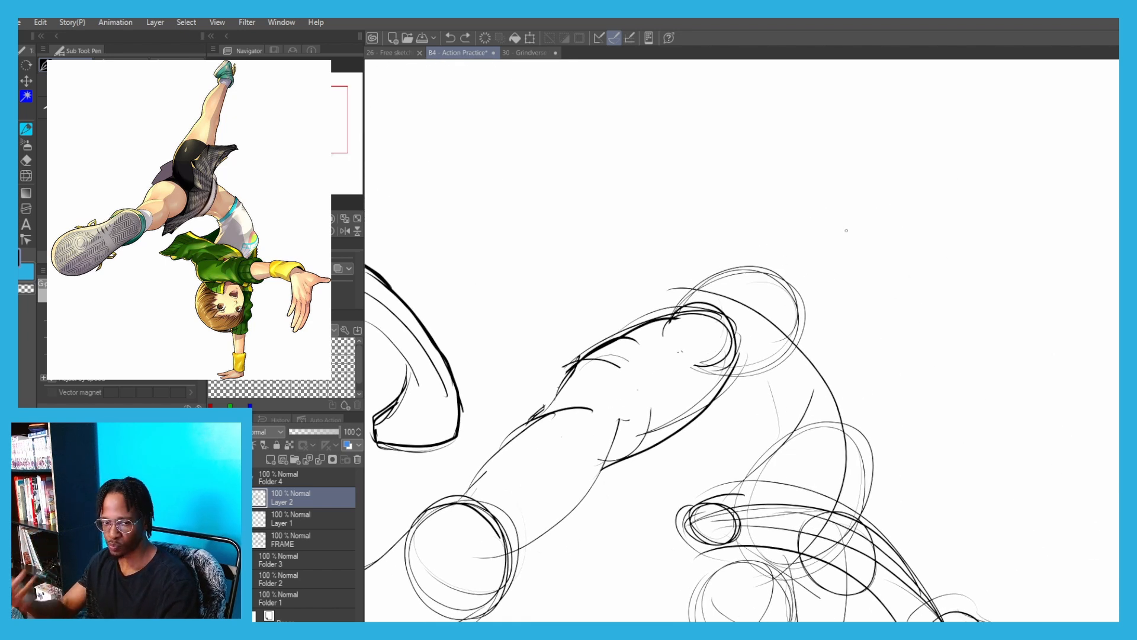
{"action": "left_click_drag", "start_coordinate": [778, 224], "coordinate": [673, 289]}
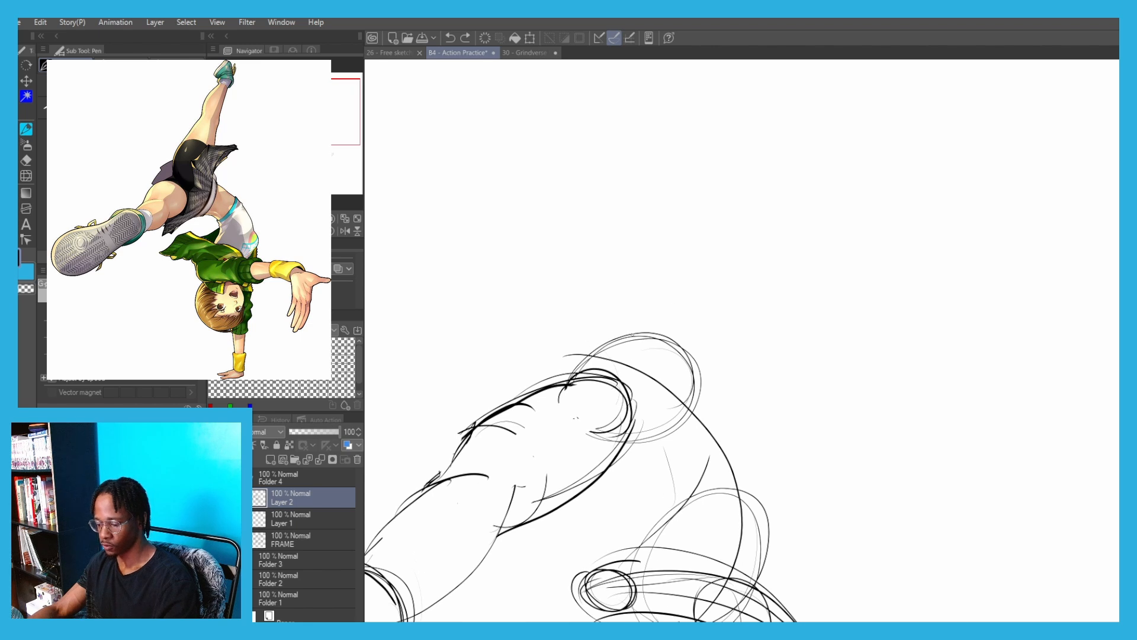
{"action": "left_click_drag", "start_coordinate": [636, 333], "coordinate": [718, 233]}
{"action": "key", "text": "ctrl+z"}
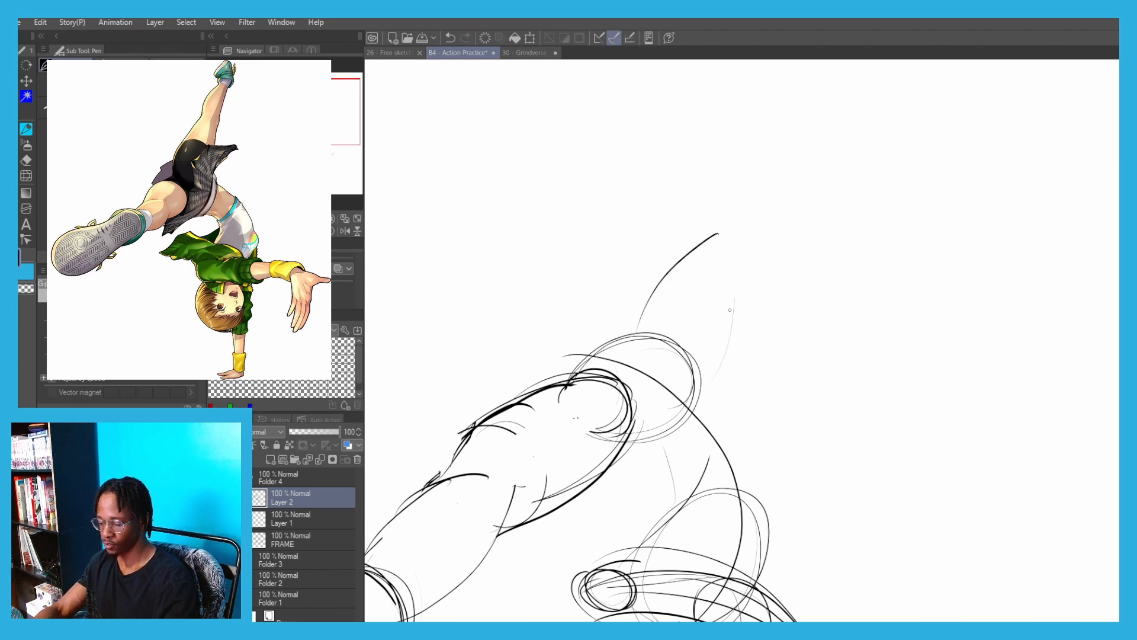
{"action": "key", "text": "ctrl+z"}
{"action": "mouse_move", "coordinate": [703, 391]}
{"action": "left_mouse_down"}
{"action": "mouse_move", "coordinate": [740, 284]}
{"action": "mouse_move", "coordinate": [775, 229]}
{"action": "mouse_move", "coordinate": [767, 237]}
{"action": "mouse_move", "coordinate": [767, 222]}
{"action": "left_mouse_up"}
{"action": "key", "text": "ctrl+z"}
{"action": "key", "text": "ctrl+z"}
{"action": "left_click_drag", "start_coordinate": [717, 234], "coordinate": [761, 243]}
{"action": "mouse_move", "coordinate": [718, 234]}
{"action": "left_mouse_down"}
{"action": "mouse_move", "coordinate": [760, 232]}
{"action": "mouse_move", "coordinate": [761, 255]}
{"action": "left_mouse_up"}
{"action": "left_click_drag", "start_coordinate": [690, 212], "coordinate": [642, 283]}
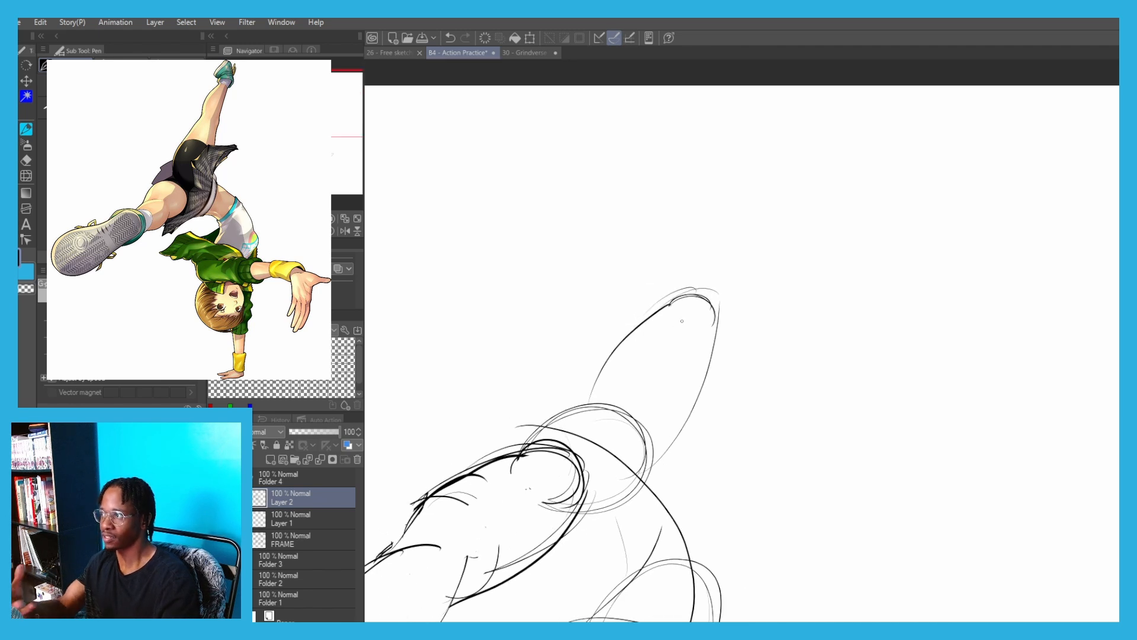
{"action": "mouse_move", "coordinate": [682, 240]}
{"action": "left_mouse_down"}
{"action": "mouse_move", "coordinate": [666, 303]}
{"action": "mouse_move", "coordinate": [698, 230]}
{"action": "left_mouse_up"}
{"action": "key", "text": "ctrl+z"}
{"action": "key", "text": "ctrl+z"}
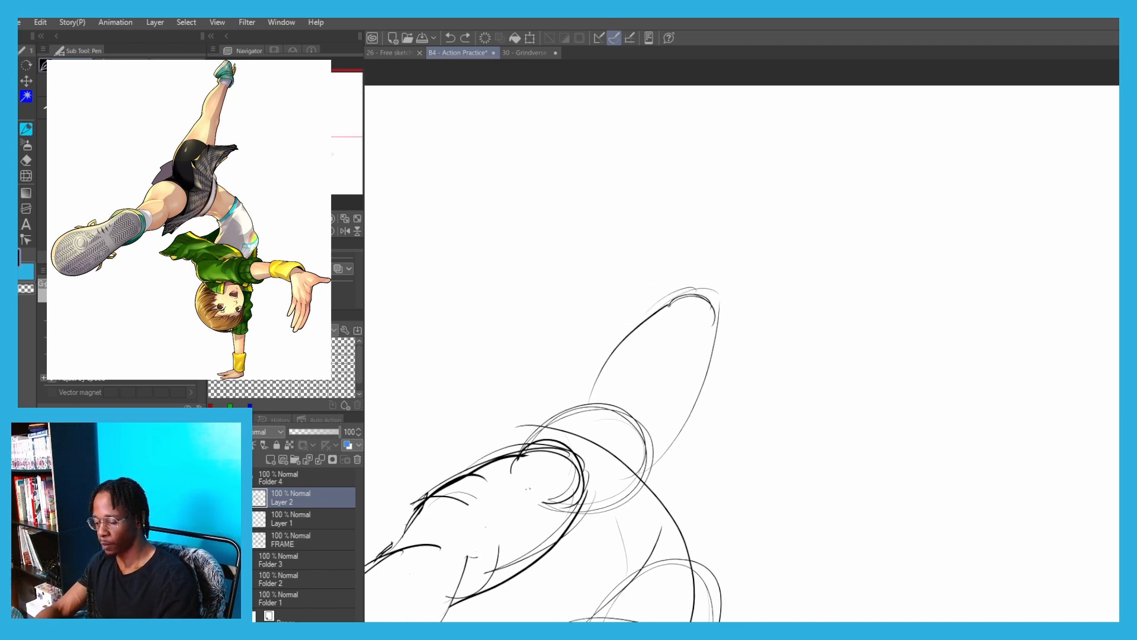
{"action": "mouse_move", "coordinate": [668, 302]}
{"action": "left_mouse_down"}
{"action": "mouse_move", "coordinate": [717, 222]}
{"action": "mouse_move", "coordinate": [757, 193]}
{"action": "left_mouse_up"}
{"action": "key", "text": "ctrl+z"}
{"action": "left_click_drag", "start_coordinate": [688, 243], "coordinate": [758, 188]}
{"action": "left_click_drag", "start_coordinate": [720, 332], "coordinate": [757, 250]}
{"action": "key", "text": "ctrl+z"}
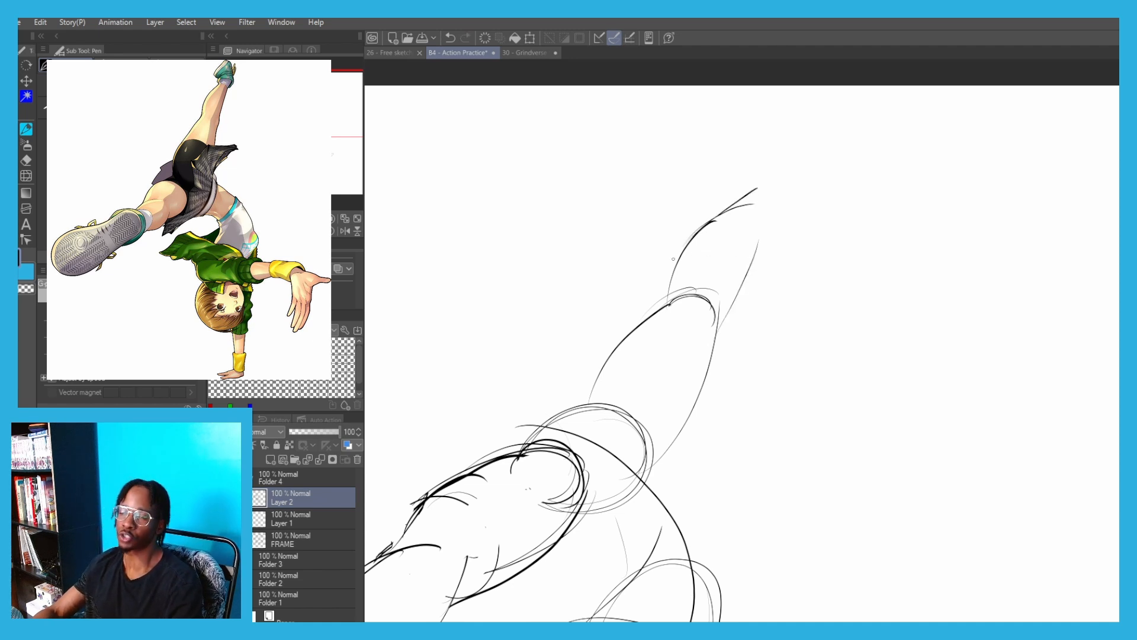
{"action": "key", "text": "ctrl+z"}
{"action": "key", "text": "ctrl+z"}
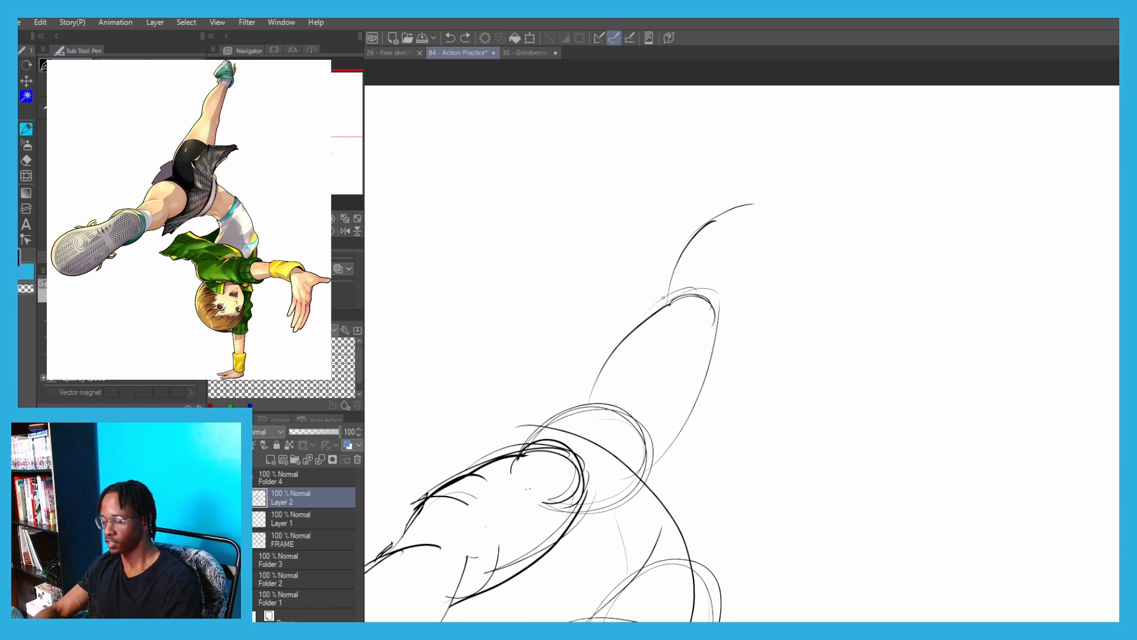
Draw the raised back leg's short tapering shin above the knee, ending in a small pointed foot
{"action": "key", "text": "ctrl+z"}
{"action": "key", "text": "ctrl+z"}
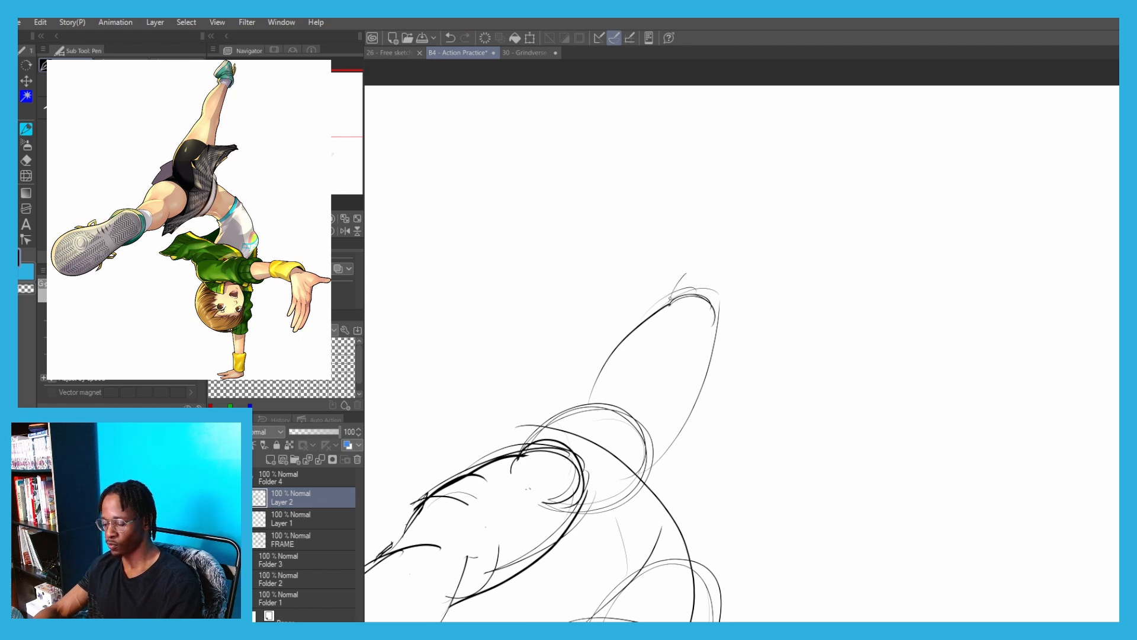
{"action": "left_click_drag", "start_coordinate": [672, 296], "coordinate": [737, 222]}
{"action": "key", "text": "ctrl+z"}
{"action": "key", "text": "ctrl+z"}
{"action": "left_click_drag", "start_coordinate": [721, 313], "coordinate": [743, 227]}
{"action": "key", "text": "ctrl+z"}
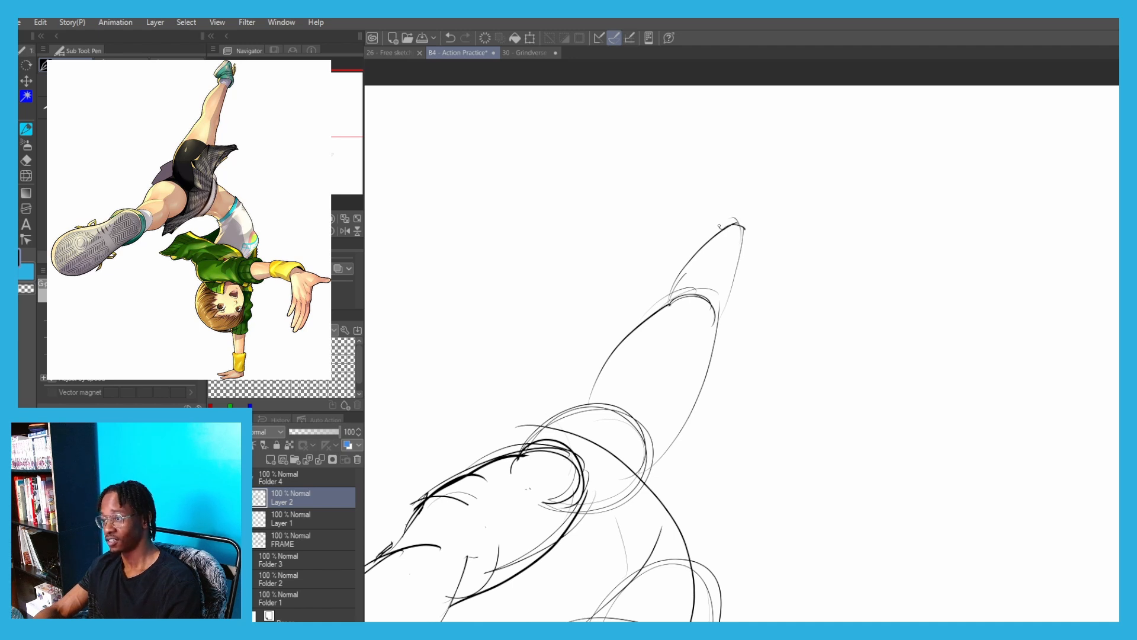
{"action": "key", "text": "ctrl+z"}
{"action": "mouse_move", "coordinate": [722, 231]}
{"action": "left_mouse_down"}
{"action": "mouse_move", "coordinate": [736, 188]}
{"action": "mouse_move", "coordinate": [732, 202]}
{"action": "mouse_move", "coordinate": [756, 179]}
{"action": "mouse_move", "coordinate": [719, 290]}
{"action": "left_mouse_up"}
{"action": "key", "text": "ctrl+z"}
{"action": "key", "text": "ctrl+z"}
{"action": "left_click_drag", "start_coordinate": [744, 232], "coordinate": [720, 322]}
Draw the outer contour of the arched back from the hip circle down to the ribcage
{"action": "scroll", "coordinate": [617, 351], "scroll_direction": "down", "scroll_amount": 3}
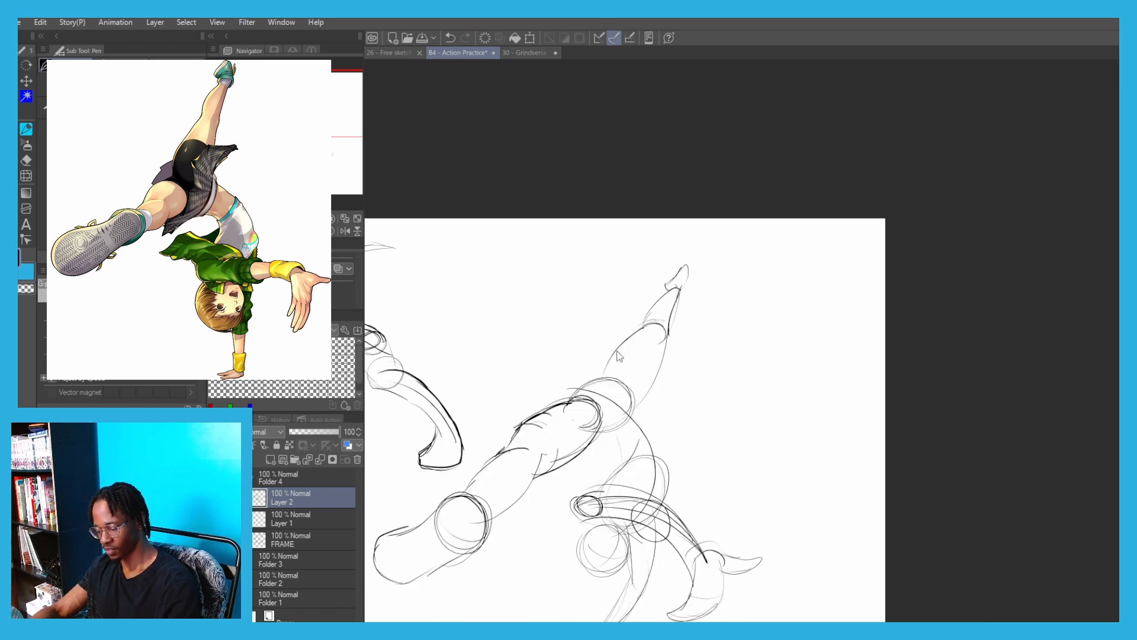
{"action": "left_click_drag", "start_coordinate": [526, 295], "coordinate": [611, 105]}
{"action": "scroll", "coordinate": [687, 230], "scroll_direction": "up", "scroll_amount": 3}
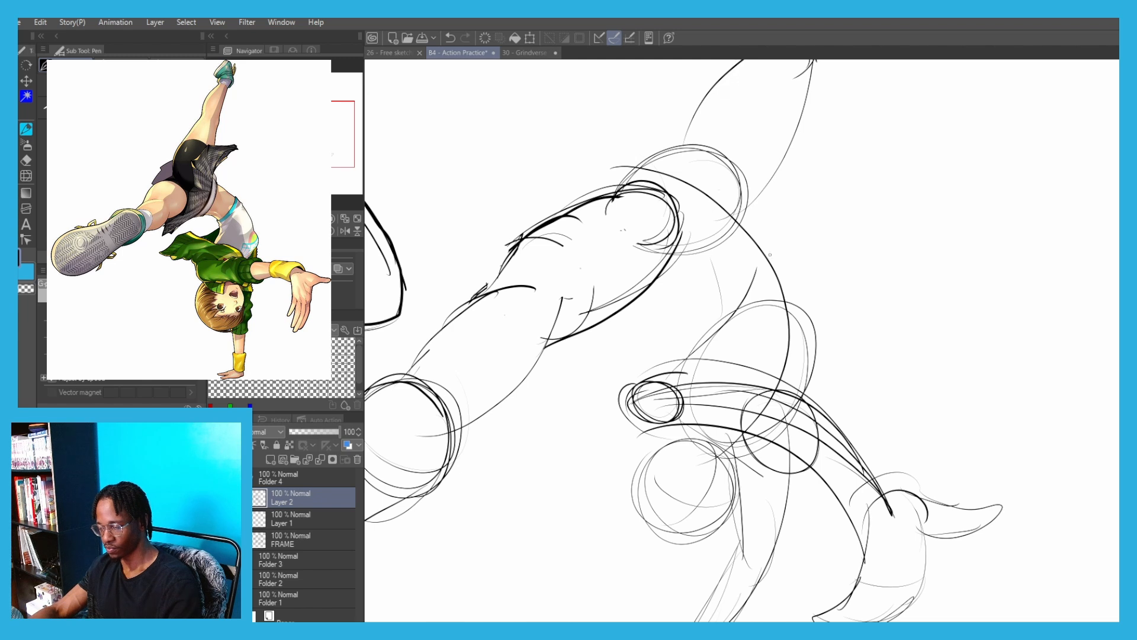
{"action": "key", "text": "ctrl+z"}
{"action": "mouse_move", "coordinate": [741, 211]}
{"action": "left_mouse_down"}
{"action": "mouse_move", "coordinate": [791, 275]}
{"action": "mouse_move", "coordinate": [808, 406]}
{"action": "left_mouse_up"}
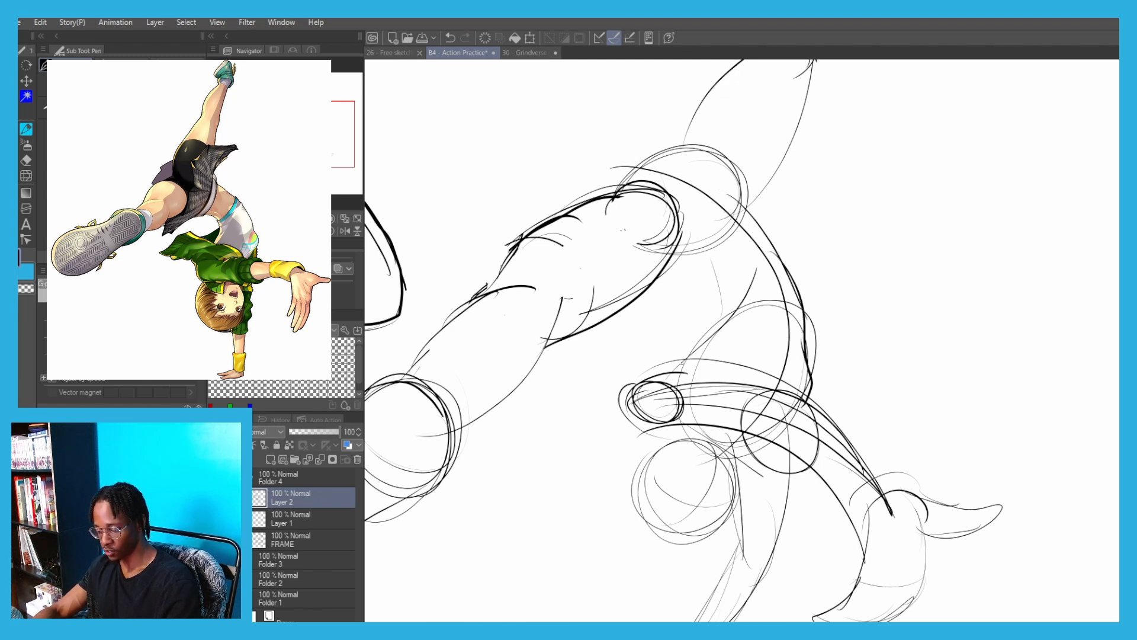
Draw the inner torso contour curving from beneath the kicking thigh over the belly toward the chest
{"action": "left_click_drag", "start_coordinate": [711, 298], "coordinate": [700, 340]}
{"action": "key", "text": "ctrl+z"}
{"action": "key", "text": "ctrl+z"}
{"action": "left_click_drag", "start_coordinate": [680, 272], "coordinate": [709, 290]}
{"action": "key", "text": "ctrl+z"}
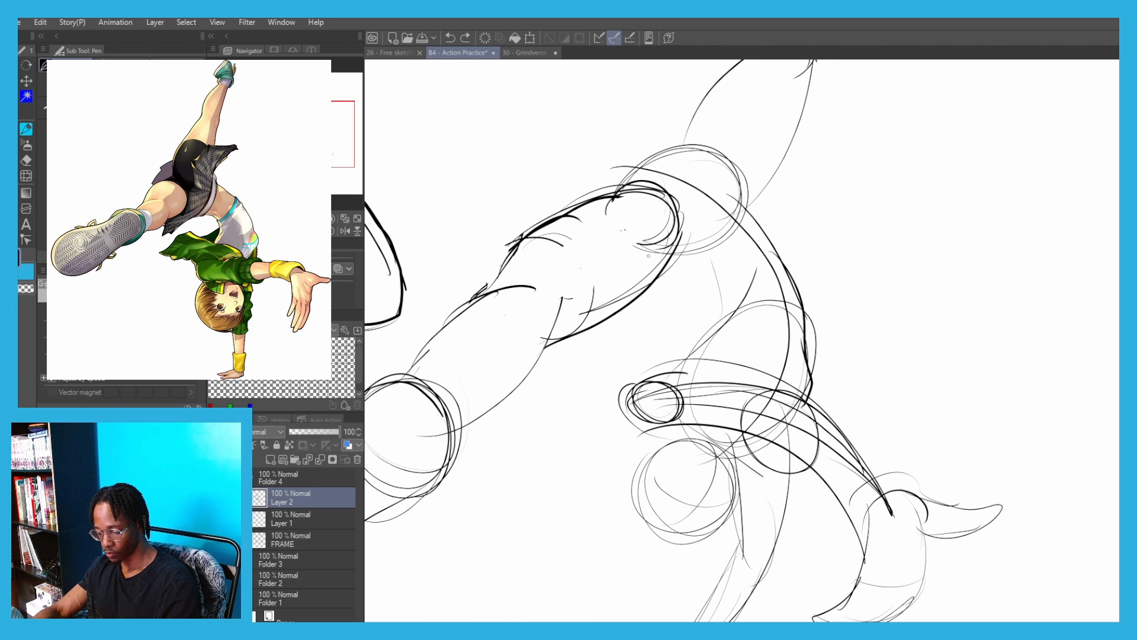
{"action": "mouse_move", "coordinate": [645, 247]}
{"action": "left_mouse_down"}
{"action": "mouse_move", "coordinate": [664, 251]}
{"action": "mouse_move", "coordinate": [710, 350]}
{"action": "left_mouse_up"}
{"action": "key", "text": "ctrl+z"}
{"action": "left_click_drag", "start_coordinate": [648, 250], "coordinate": [708, 331]}
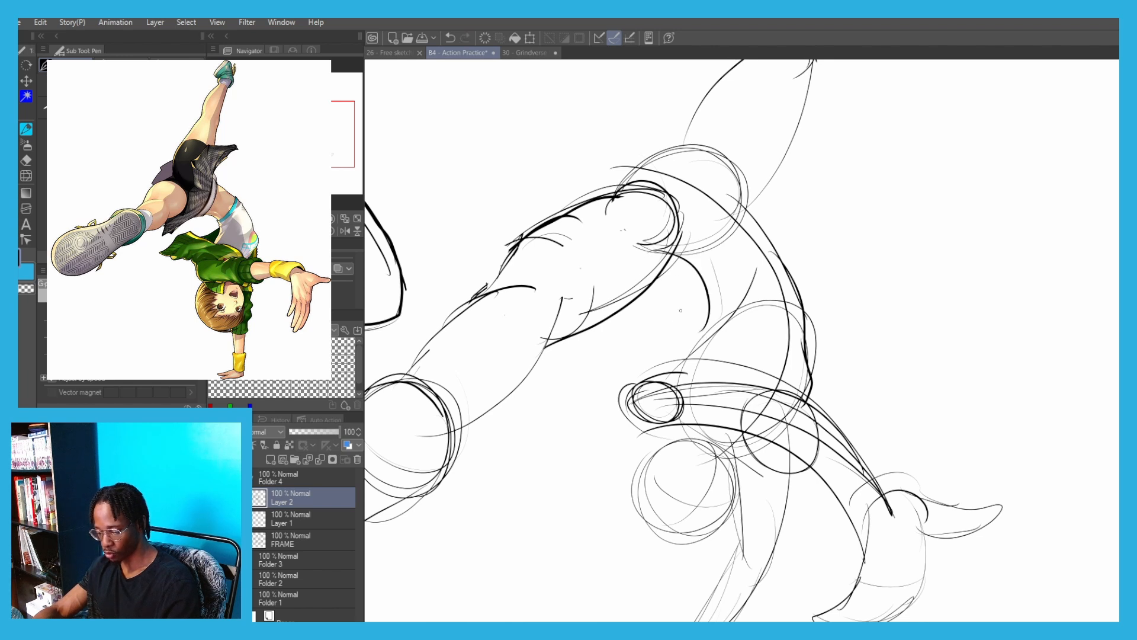
{"action": "mouse_move", "coordinate": [670, 261]}
{"action": "left_mouse_down"}
{"action": "mouse_move", "coordinate": [699, 289]}
{"action": "mouse_move", "coordinate": [658, 362]}
{"action": "left_mouse_up"}
{"action": "left_click_drag", "start_coordinate": [706, 326], "coordinate": [660, 362]}
Transform the handstand figure down to 67%, rotate it slightly clockwise and place it below the sword figure
{"action": "mouse_move", "coordinate": [497, 167]}
{"action": "left_mouse_down"}
{"action": "mouse_move", "coordinate": [379, 155]}
{"action": "mouse_move", "coordinate": [538, 203]}
{"action": "left_mouse_up"}
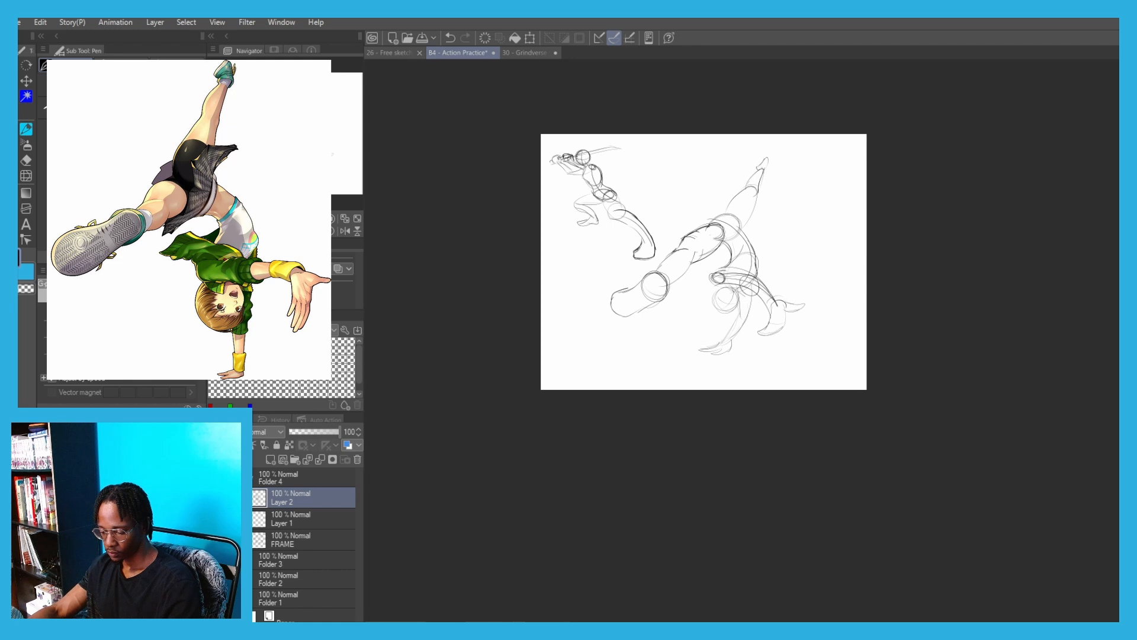
{"action": "key", "text": "ctrl+t"}
{"action": "left_click_drag", "start_coordinate": [618, 166], "coordinate": [582, 308]}
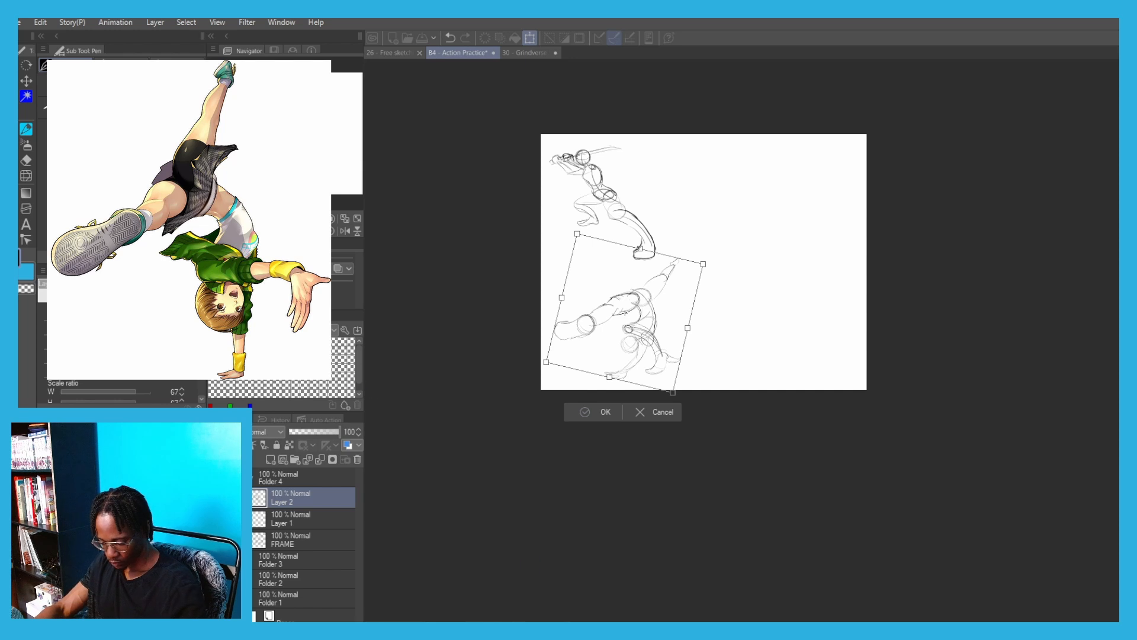
{"action": "key", "text": "Return"}
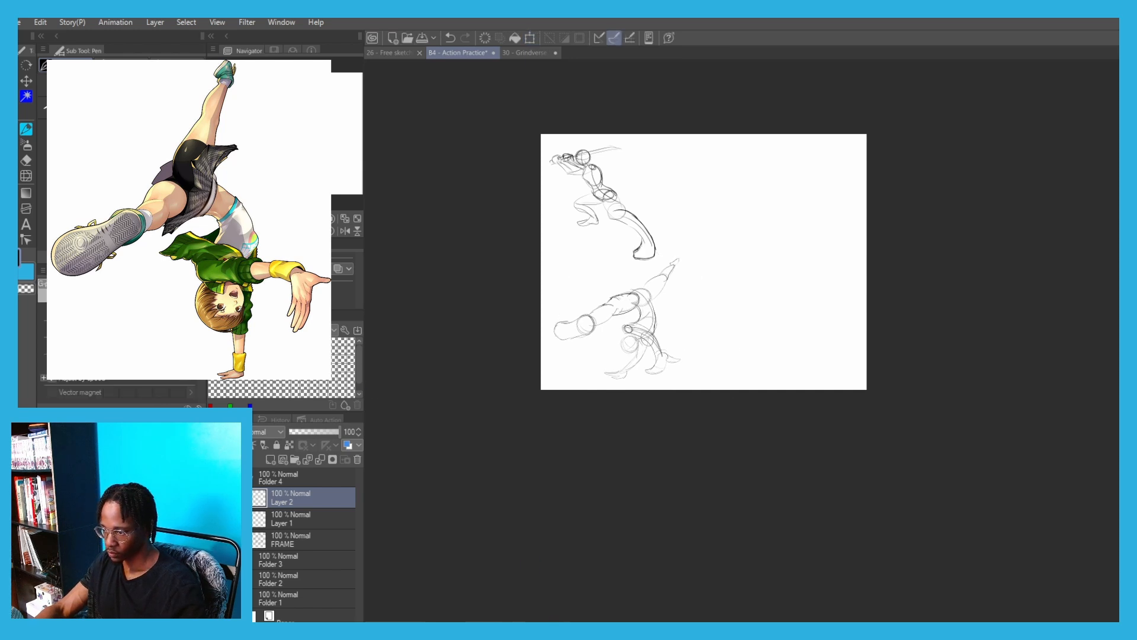
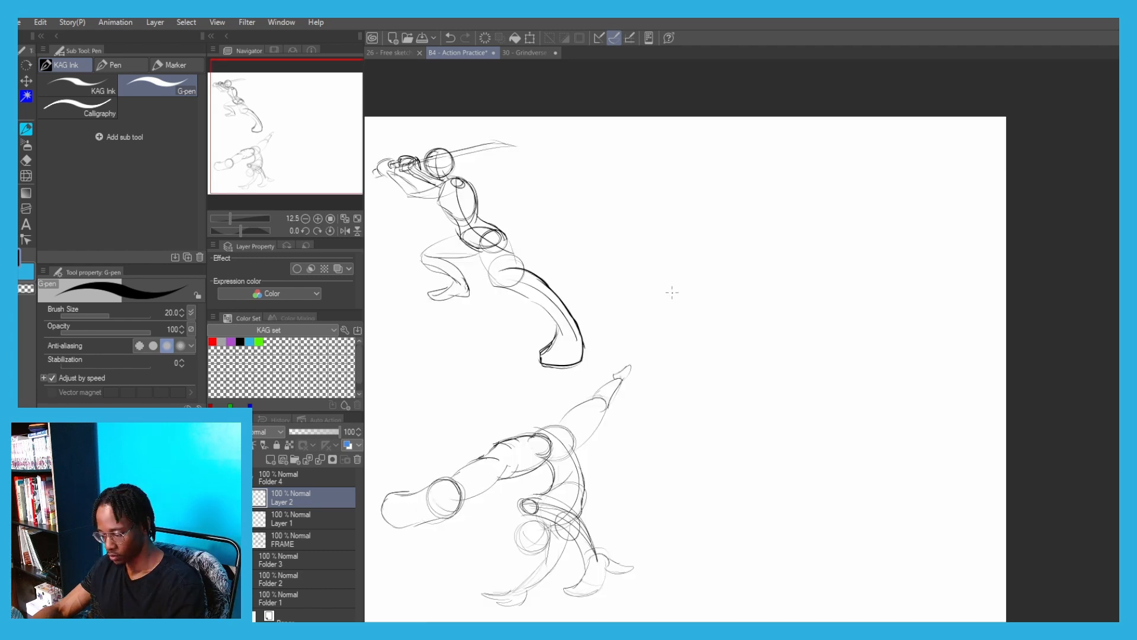
{"action": "mouse_move", "coordinate": [672, 292]}
{"action": "left_mouse_down"}
{"action": "mouse_move", "coordinate": [711, 361]}
{"action": "mouse_move", "coordinate": [819, 365]}
{"action": "left_mouse_up"}
{"action": "key", "text": "ctrl+z"}
{"action": "mouse_move", "coordinate": [664, 288]}
{"action": "left_mouse_down"}
{"action": "mouse_move", "coordinate": [692, 354]}
{"action": "mouse_move", "coordinate": [829, 354]}
{"action": "left_mouse_up"}
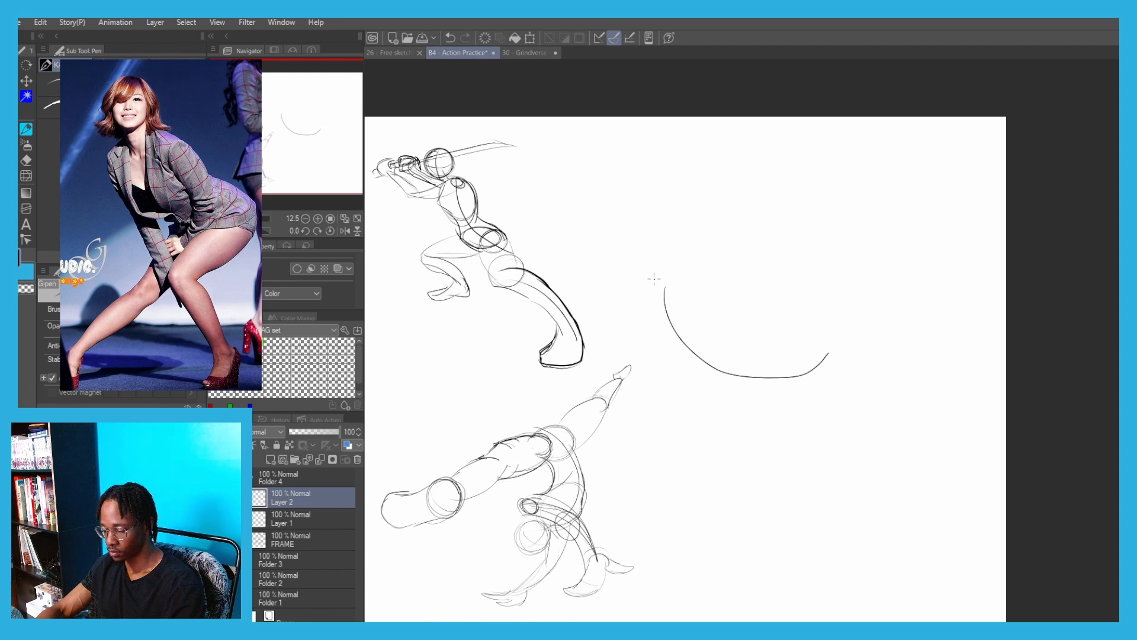
{"action": "key", "text": "ctrl+z"}
{"action": "left_click_drag", "start_coordinate": [656, 262], "coordinate": [719, 342]}
{"action": "key", "text": "ctrl+z"}
{"action": "left_click_drag", "start_coordinate": [654, 268], "coordinate": [688, 321]}
{"action": "key", "text": "ctrl+z"}
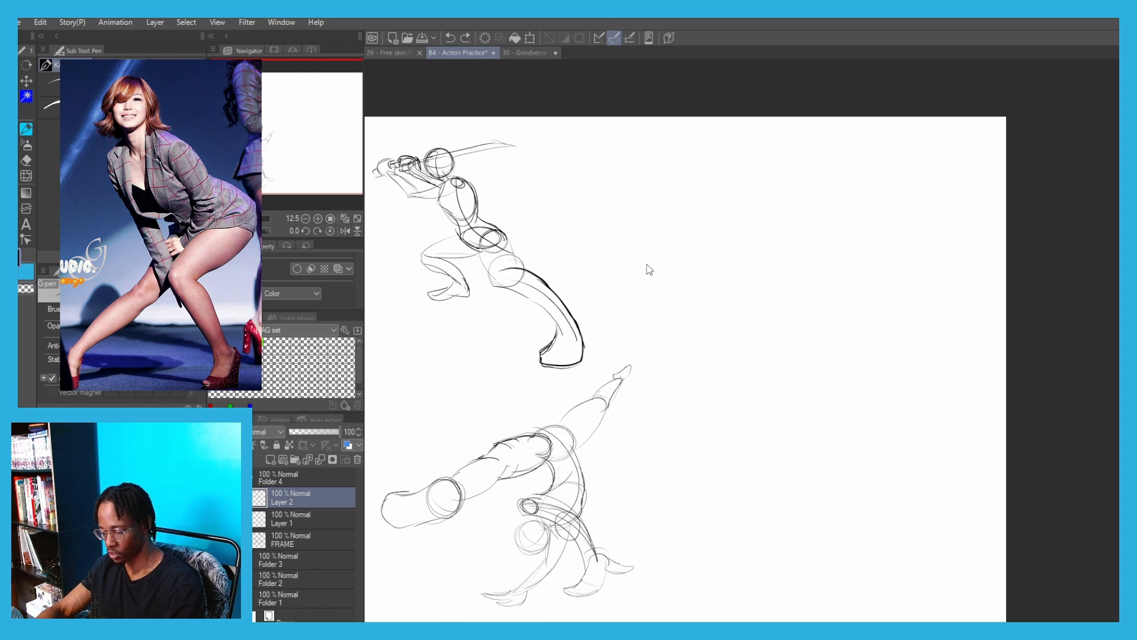
Draw the new crouching figure's line of action as one long curve, dipping through the back and rising past the hips
{"action": "mouse_move", "coordinate": [646, 258]}
{"action": "left_mouse_down"}
{"action": "mouse_move", "coordinate": [685, 325]}
{"action": "mouse_move", "coordinate": [797, 376]}
{"action": "left_mouse_up"}
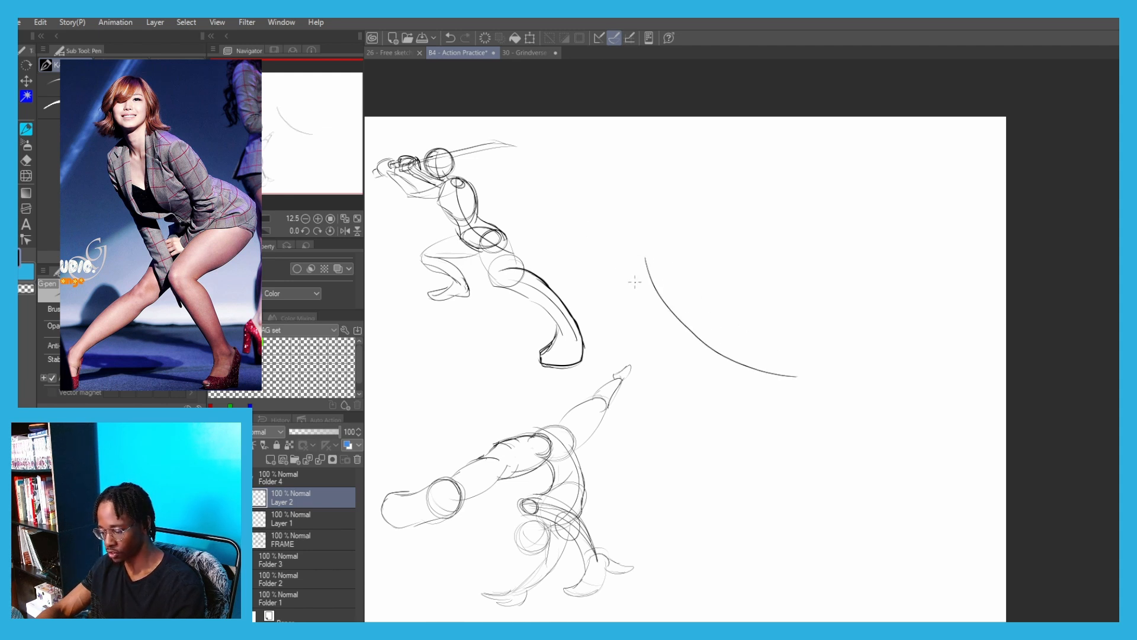
{"action": "key", "text": "ctrl+z"}
{"action": "mouse_move", "coordinate": [635, 250]}
{"action": "left_mouse_down"}
{"action": "mouse_move", "coordinate": [735, 365]}
{"action": "mouse_move", "coordinate": [795, 373]}
{"action": "left_mouse_up"}
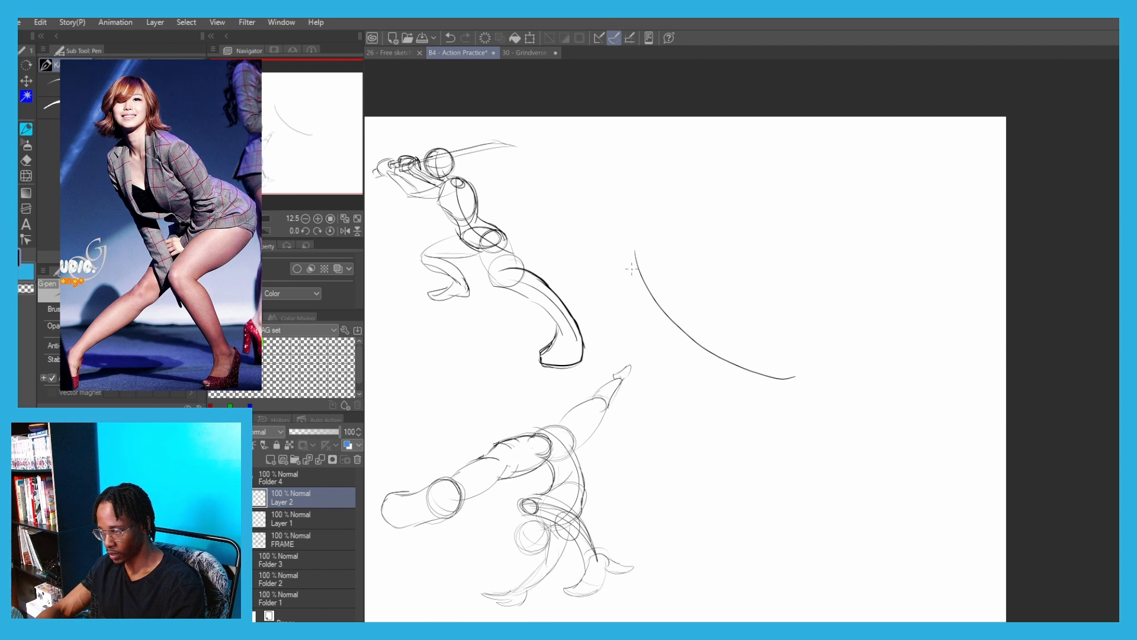
{"action": "key", "text": "ctrl+z"}
{"action": "mouse_move", "coordinate": [632, 249]}
{"action": "left_mouse_down"}
{"action": "mouse_move", "coordinate": [665, 322]}
{"action": "mouse_move", "coordinate": [787, 363]}
{"action": "left_mouse_up"}
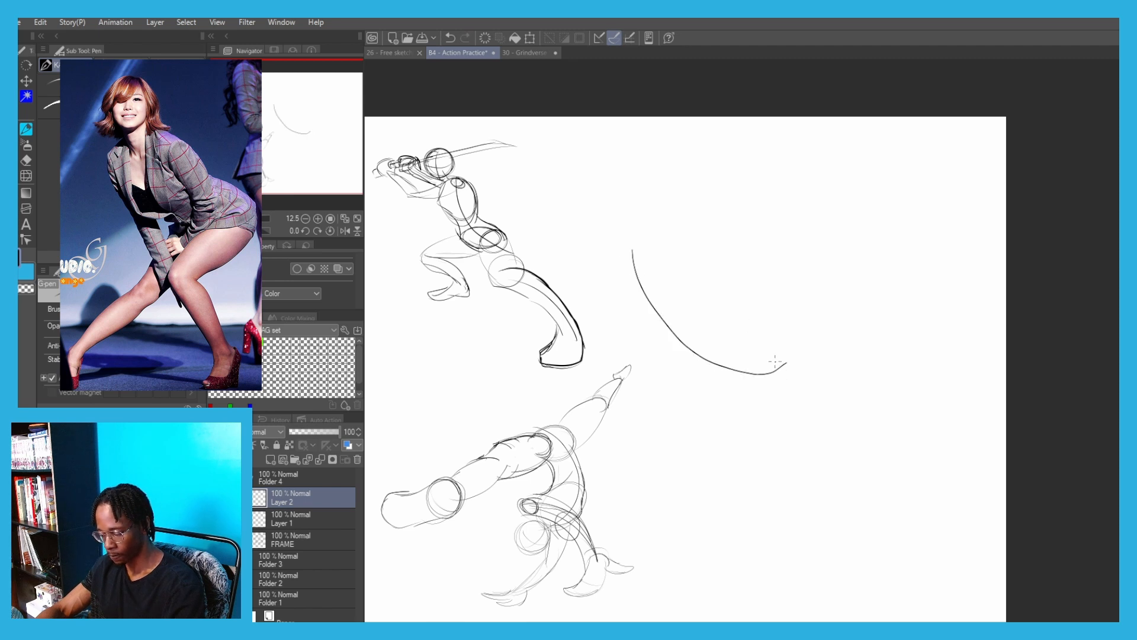
{"action": "key", "text": "ctrl+z"}
{"action": "mouse_move", "coordinate": [640, 254]}
{"action": "left_mouse_down"}
{"action": "mouse_move", "coordinate": [645, 291]}
{"action": "mouse_move", "coordinate": [830, 375]}
{"action": "mouse_move", "coordinate": [847, 348]}
{"action": "left_mouse_up"}
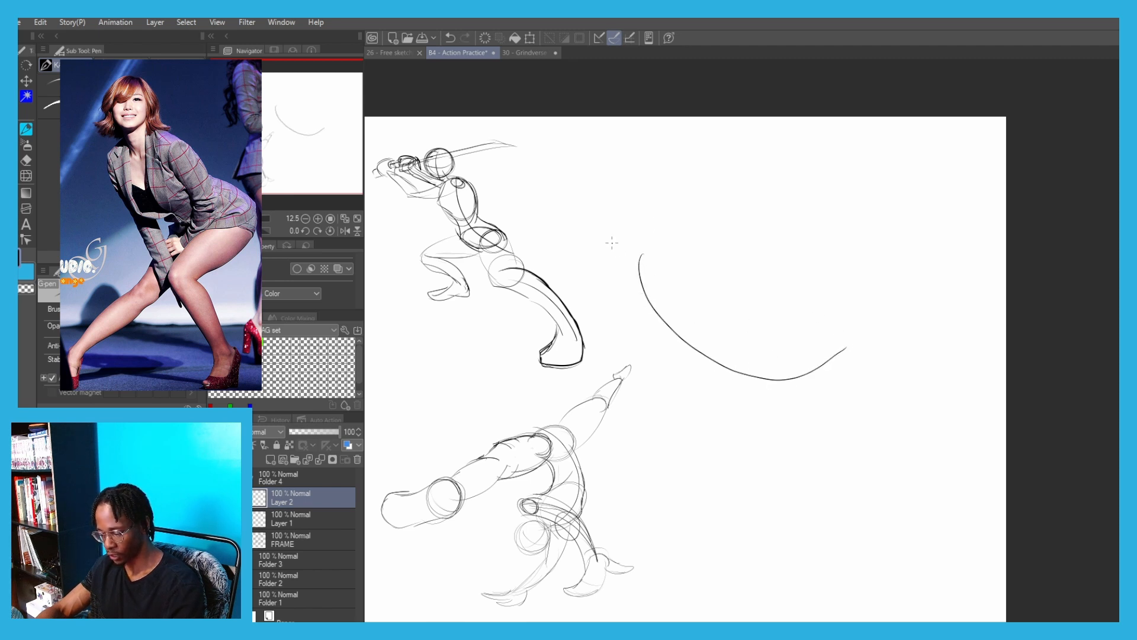
{"action": "key", "text": "ctrl+z"}
{"action": "mouse_move", "coordinate": [641, 257]}
{"action": "left_mouse_down"}
{"action": "mouse_move", "coordinate": [679, 331]}
{"action": "mouse_move", "coordinate": [698, 301]}
{"action": "left_mouse_up"}
{"action": "key", "text": "ctrl+z"}
{"action": "key", "text": "ctrl+z"}
{"action": "key", "text": "ctrl+z"}
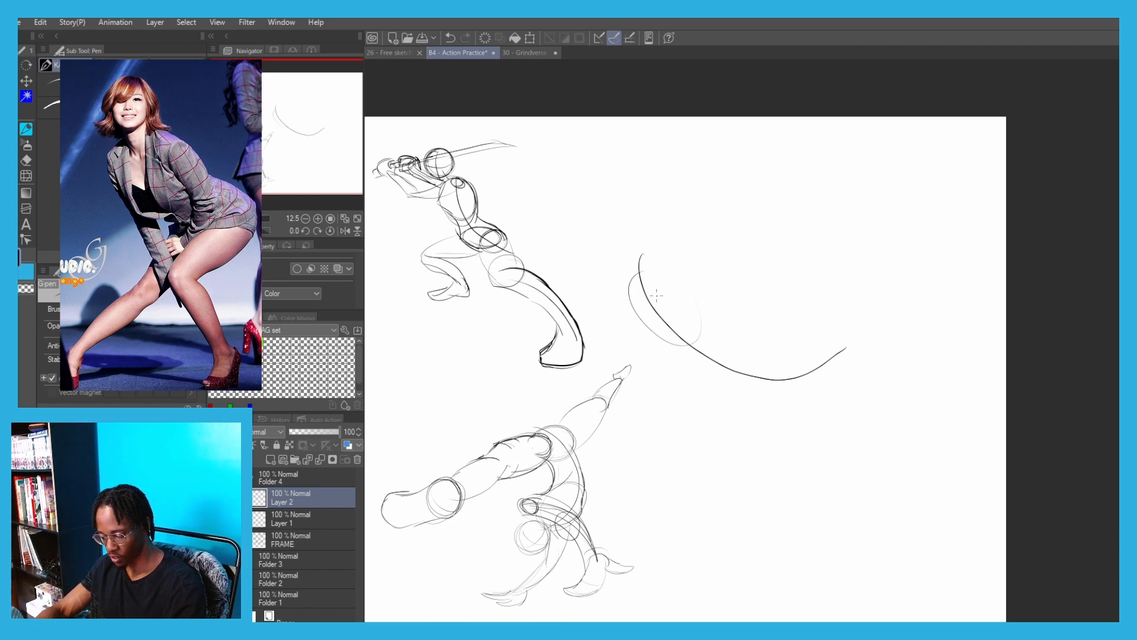
{"action": "key", "text": "ctrl+z"}
{"action": "left_click_drag", "start_coordinate": [644, 268], "coordinate": [696, 332]}
{"action": "key", "text": "ctrl+z"}
{"action": "left_click_drag", "start_coordinate": [632, 291], "coordinate": [688, 323]}
{"action": "key", "text": "ctrl+z"}
{"action": "key", "text": "ctrl+z"}
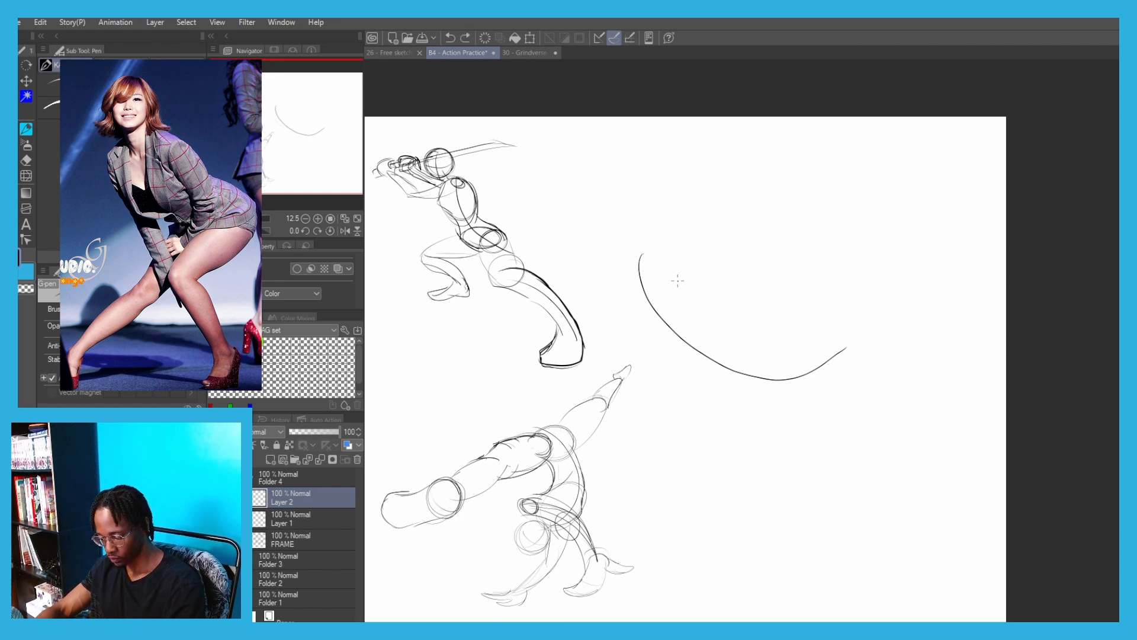
Sketch a tilted ribcage ellipse over the curve's upper end and a flatter pelvis ellipse near its lower end
{"action": "left_click_drag", "start_coordinate": [641, 257], "coordinate": [664, 352]}
{"action": "left_click_drag", "start_coordinate": [622, 272], "coordinate": [708, 332]}
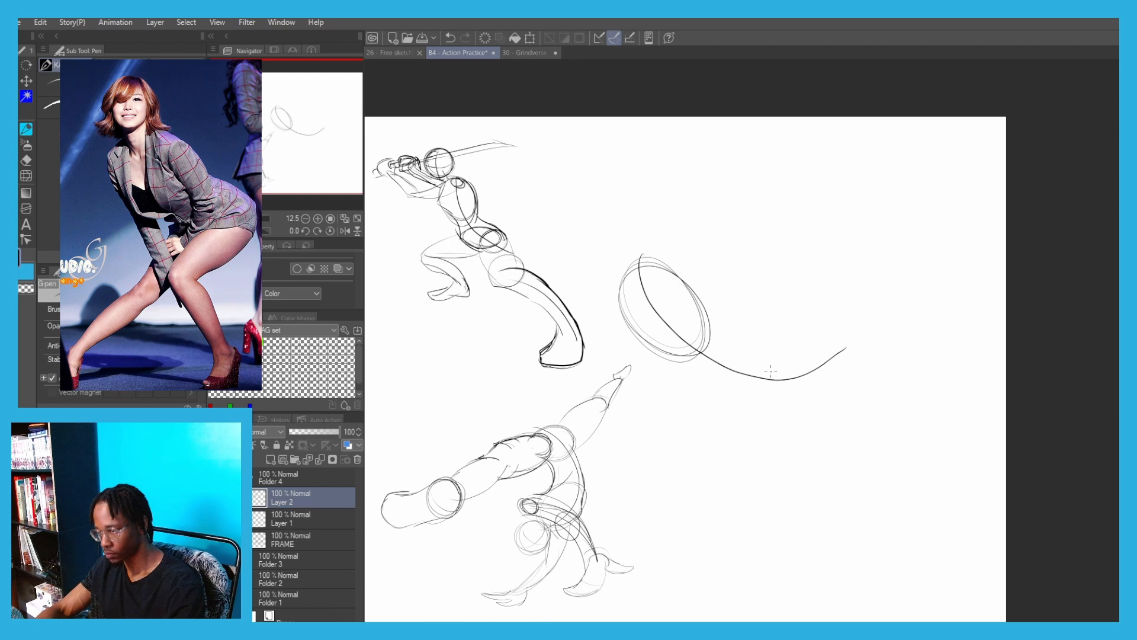
{"action": "mouse_move", "coordinate": [789, 339]}
{"action": "left_mouse_down"}
{"action": "mouse_move", "coordinate": [798, 395]}
{"action": "mouse_move", "coordinate": [785, 392]}
{"action": "mouse_move", "coordinate": [828, 357]}
{"action": "mouse_move", "coordinate": [783, 377]}
{"action": "mouse_move", "coordinate": [800, 347]}
{"action": "mouse_move", "coordinate": [789, 386]}
{"action": "mouse_move", "coordinate": [762, 394]}
{"action": "left_mouse_up"}
{"action": "key", "text": "ctrl+z"}
Draw the near thigh tapering from the pelvis ellipse forward and down to the bent knee
{"action": "key", "text": "ctrl+z"}
{"action": "key", "text": "ctrl+z"}
{"action": "mouse_move", "coordinate": [830, 333]}
{"action": "left_mouse_down"}
{"action": "mouse_move", "coordinate": [792, 396]}
{"action": "mouse_move", "coordinate": [742, 422]}
{"action": "left_mouse_up"}
{"action": "mouse_move", "coordinate": [791, 320]}
{"action": "left_mouse_down"}
{"action": "mouse_move", "coordinate": [693, 411]}
{"action": "mouse_move", "coordinate": [709, 421]}
{"action": "mouse_move", "coordinate": [791, 318]}
{"action": "left_mouse_up"}
{"action": "key", "text": "ctrl+z"}
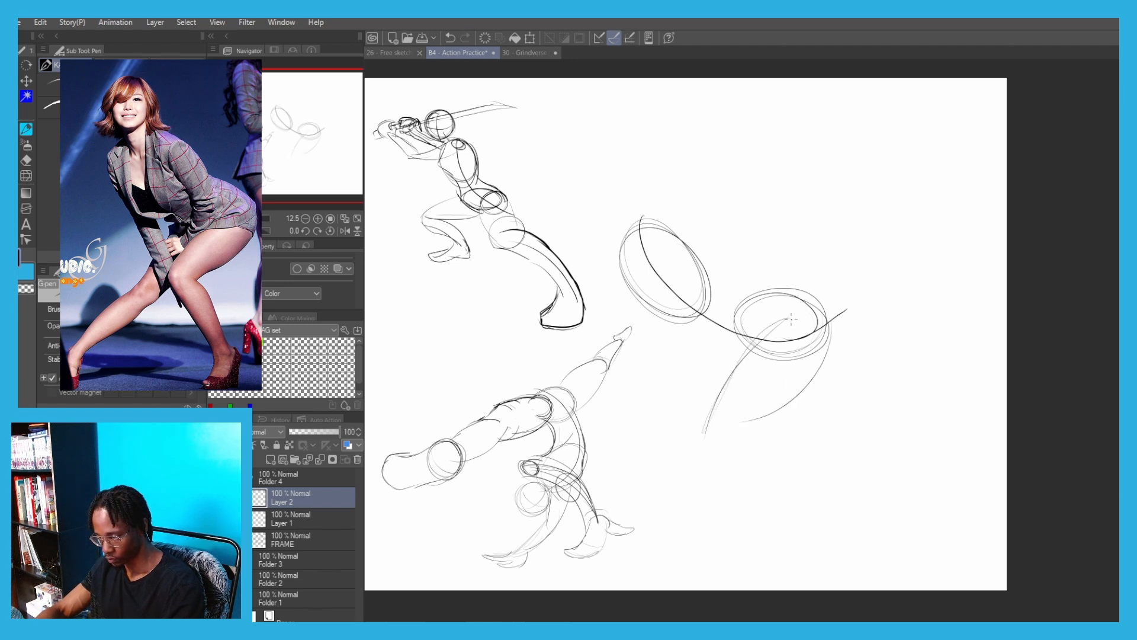
{"action": "left_click_drag", "start_coordinate": [795, 385], "coordinate": [701, 442]}
{"action": "key", "text": "ctrl+z"}
{"action": "mouse_move", "coordinate": [782, 410]}
{"action": "left_mouse_down"}
{"action": "mouse_move", "coordinate": [698, 440]}
{"action": "mouse_move", "coordinate": [763, 339]}
{"action": "mouse_move", "coordinate": [798, 314]}
{"action": "mouse_move", "coordinate": [827, 382]}
{"action": "left_mouse_up"}
Draw the near lower leg curving back and down from the knee, ending in a forward-pointing foot
{"action": "key", "text": "ctrl+z"}
{"action": "mouse_move", "coordinate": [724, 436]}
{"action": "left_mouse_down"}
{"action": "mouse_move", "coordinate": [772, 448]}
{"action": "mouse_move", "coordinate": [789, 496]}
{"action": "mouse_move", "coordinate": [776, 538]}
{"action": "left_mouse_up"}
{"action": "key", "text": "ctrl+z"}
{"action": "key", "text": "ctrl+z"}
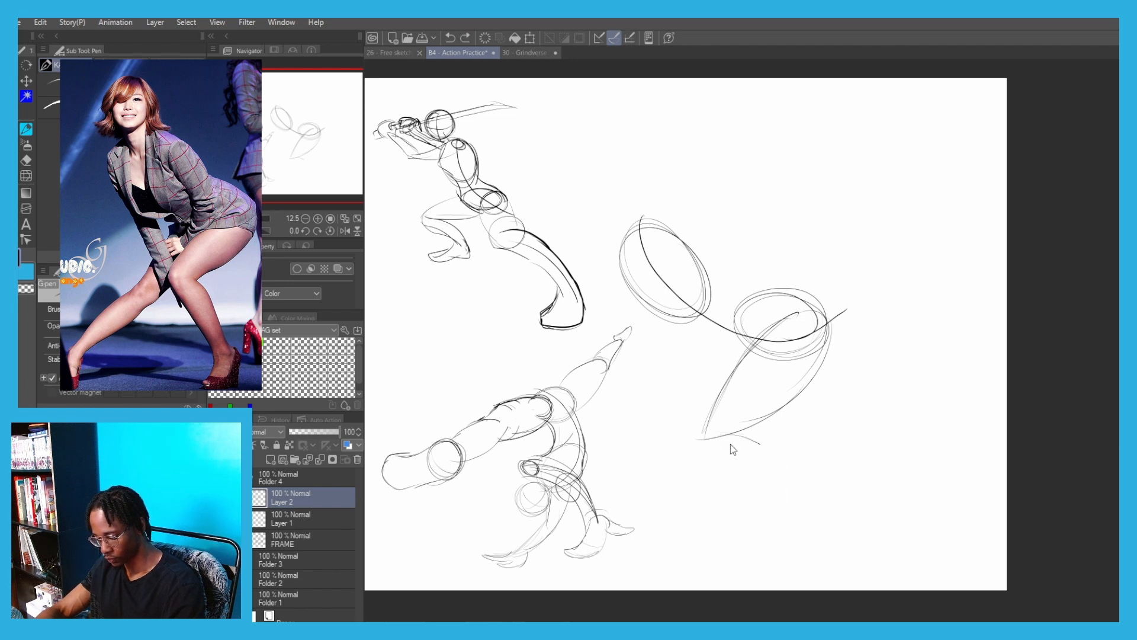
{"action": "left_click_drag", "start_coordinate": [731, 436], "coordinate": [781, 510]}
{"action": "key", "text": "ctrl+z"}
{"action": "mouse_move", "coordinate": [699, 446]}
{"action": "left_mouse_down"}
{"action": "mouse_move", "coordinate": [774, 535]}
{"action": "mouse_move", "coordinate": [784, 483]}
{"action": "mouse_move", "coordinate": [790, 526]}
{"action": "left_mouse_up"}
{"action": "key", "text": "ctrl+z"}
{"action": "mouse_move", "coordinate": [781, 483]}
{"action": "left_mouse_down"}
{"action": "mouse_move", "coordinate": [799, 548]}
{"action": "mouse_move", "coordinate": [722, 567]}
{"action": "left_mouse_up"}
Draw the far thigh as two converging contours in front of the near thigh, reaching down to its knee
{"action": "key", "text": "ctrl+z"}
{"action": "key", "text": "ctrl+z"}
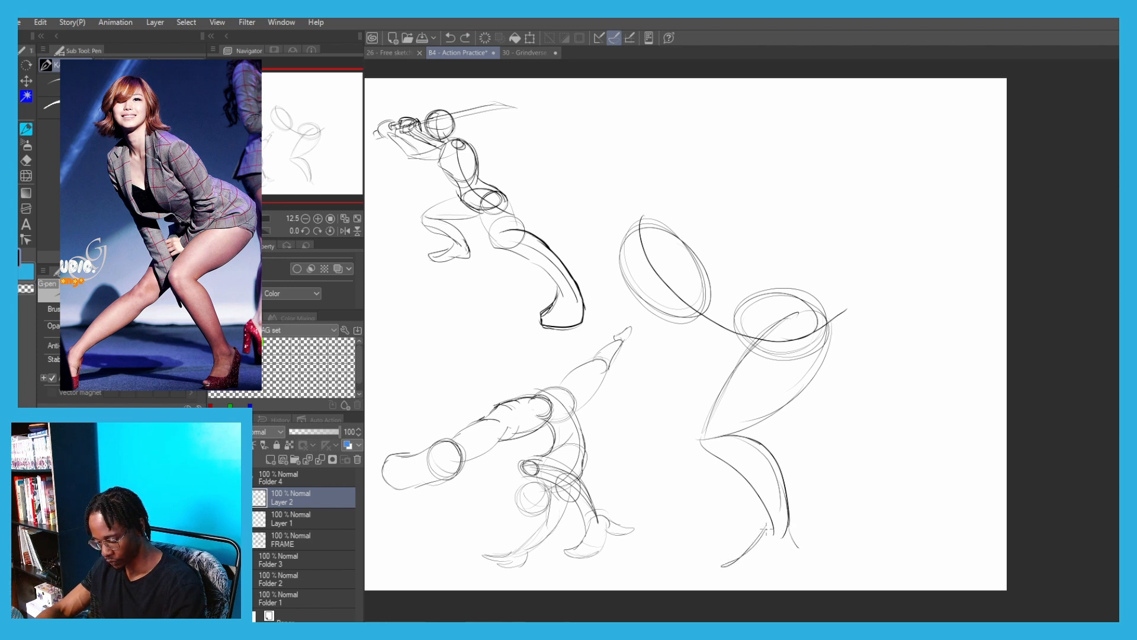
{"action": "mouse_move", "coordinate": [788, 529]}
{"action": "left_mouse_down"}
{"action": "mouse_move", "coordinate": [797, 552]}
{"action": "mouse_move", "coordinate": [747, 574]}
{"action": "mouse_move", "coordinate": [721, 570]}
{"action": "left_mouse_up"}
{"action": "left_click_drag", "start_coordinate": [721, 384], "coordinate": [633, 448]}
{"action": "key", "text": "ctrl+z"}
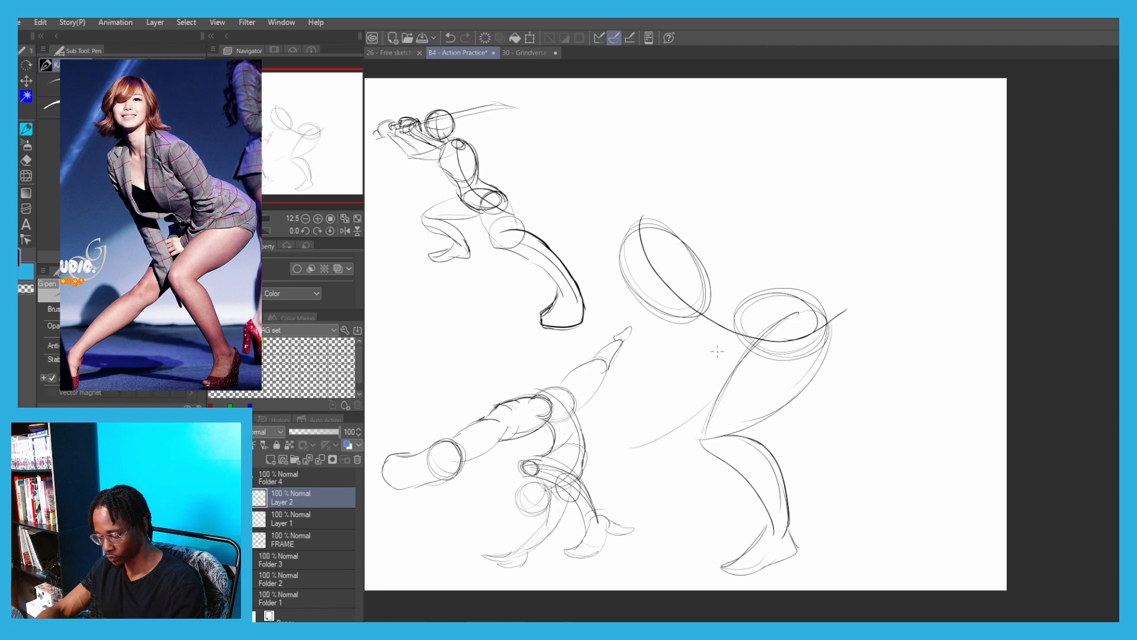
{"action": "key", "text": "ctrl+z"}
{"action": "left_click_drag", "start_coordinate": [721, 335], "coordinate": [653, 447]}
{"action": "key", "text": "ctrl+z"}
{"action": "left_click_drag", "start_coordinate": [718, 411], "coordinate": [632, 453]}
{"action": "mouse_move", "coordinate": [708, 342]}
{"action": "left_mouse_down"}
{"action": "mouse_move", "coordinate": [664, 420]}
{"action": "mouse_move", "coordinate": [659, 471]}
{"action": "left_mouse_up"}
Draw the extended far lower leg as a long diagonal taper from the knee down to the ankle
{"action": "key", "text": "ctrl+z"}
{"action": "mouse_move", "coordinate": [682, 443]}
{"action": "left_mouse_down"}
{"action": "mouse_move", "coordinate": [676, 467]}
{"action": "mouse_move", "coordinate": [578, 527]}
{"action": "left_mouse_up"}
{"action": "key", "text": "ctrl+z"}
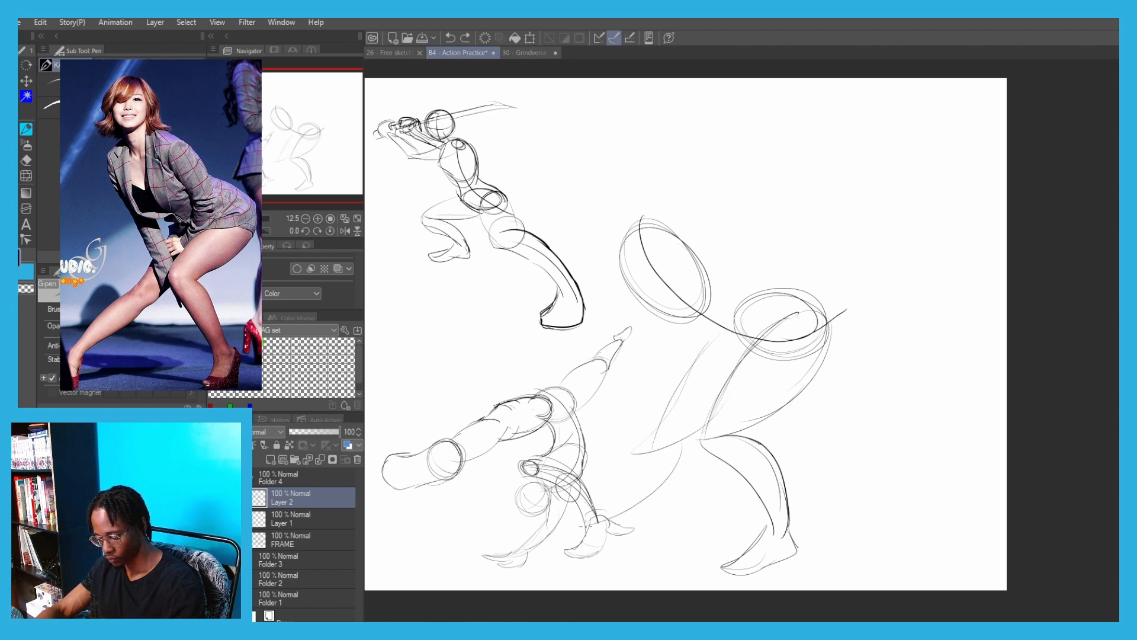
{"action": "mouse_move", "coordinate": [647, 432]}
{"action": "left_mouse_down"}
{"action": "mouse_move", "coordinate": [587, 522]}
{"action": "mouse_move", "coordinate": [556, 543]}
{"action": "left_mouse_up"}
{"action": "key", "text": "ctrl+z"}
{"action": "mouse_move", "coordinate": [647, 490]}
{"action": "left_mouse_down"}
{"action": "mouse_move", "coordinate": [551, 548]}
{"action": "mouse_move", "coordinate": [657, 482]}
{"action": "left_mouse_up"}
{"action": "mouse_move", "coordinate": [683, 443]}
{"action": "left_mouse_down"}
{"action": "mouse_move", "coordinate": [679, 462]}
{"action": "mouse_move", "coordinate": [580, 538]}
{"action": "mouse_move", "coordinate": [586, 562]}
{"action": "mouse_move", "coordinate": [556, 559]}
{"action": "left_mouse_up"}
{"action": "key", "text": "ctrl+z"}
{"action": "left_click_drag", "start_coordinate": [564, 548], "coordinate": [544, 572]}
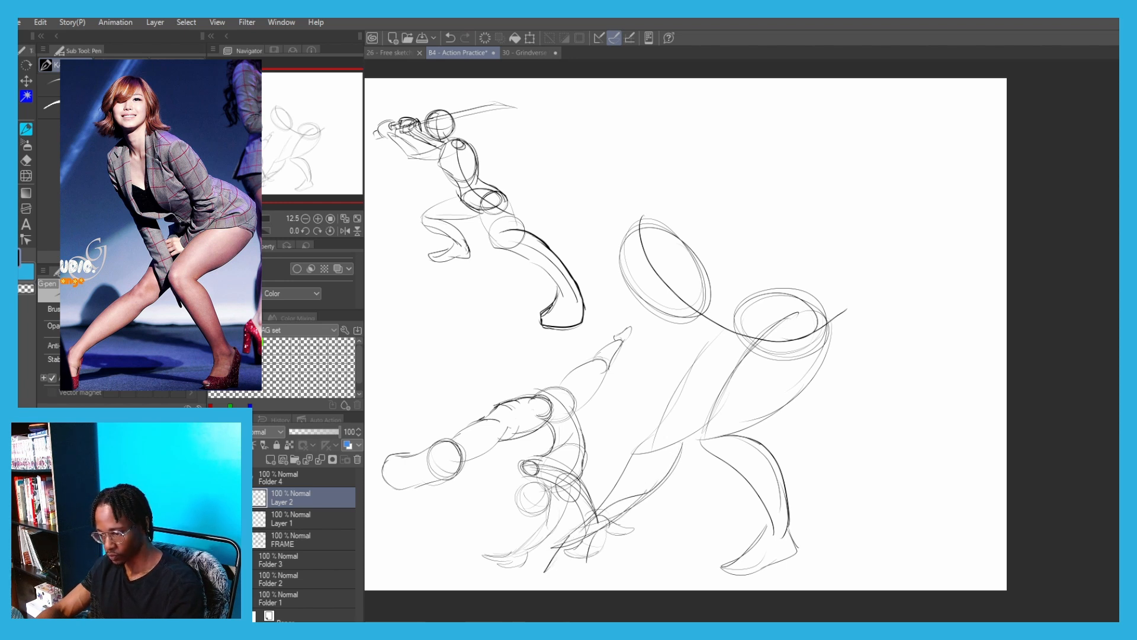
Transform the crouching figure slightly smaller and move it clear of the handstand figure
{"action": "key", "text": "ctrl+t"}
{"action": "left_click_drag", "start_coordinate": [600, 305], "coordinate": [703, 246]}
{"action": "left_click_drag", "start_coordinate": [665, 222], "coordinate": [660, 239]}
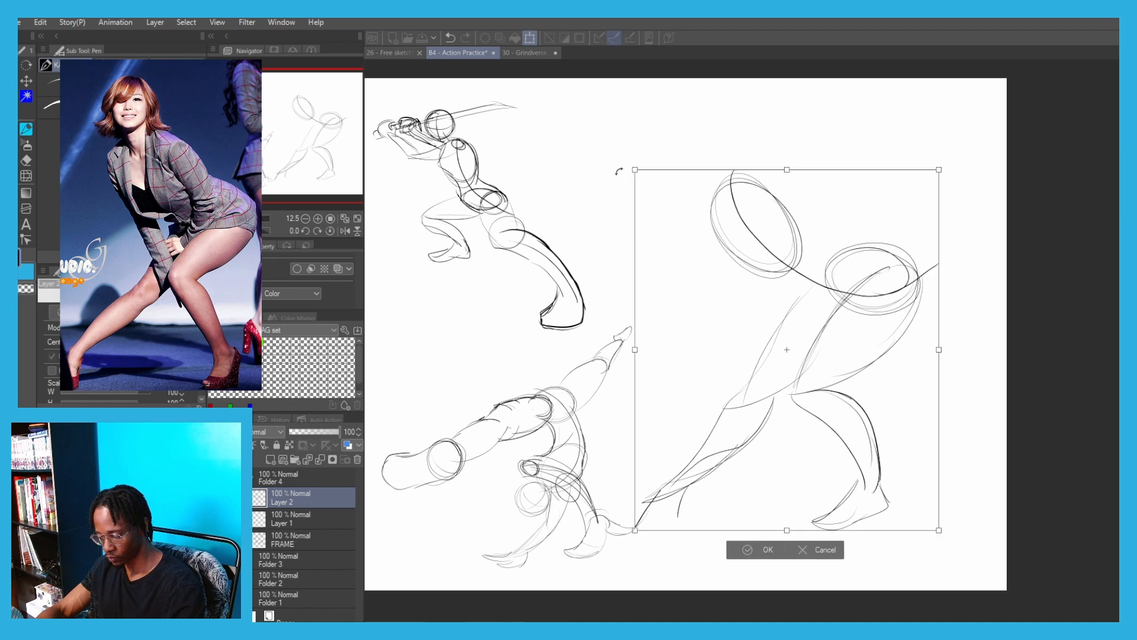
{"action": "left_click_drag", "start_coordinate": [632, 170], "coordinate": [668, 226]}
{"action": "left_click_drag", "start_coordinate": [715, 314], "coordinate": [690, 298]}
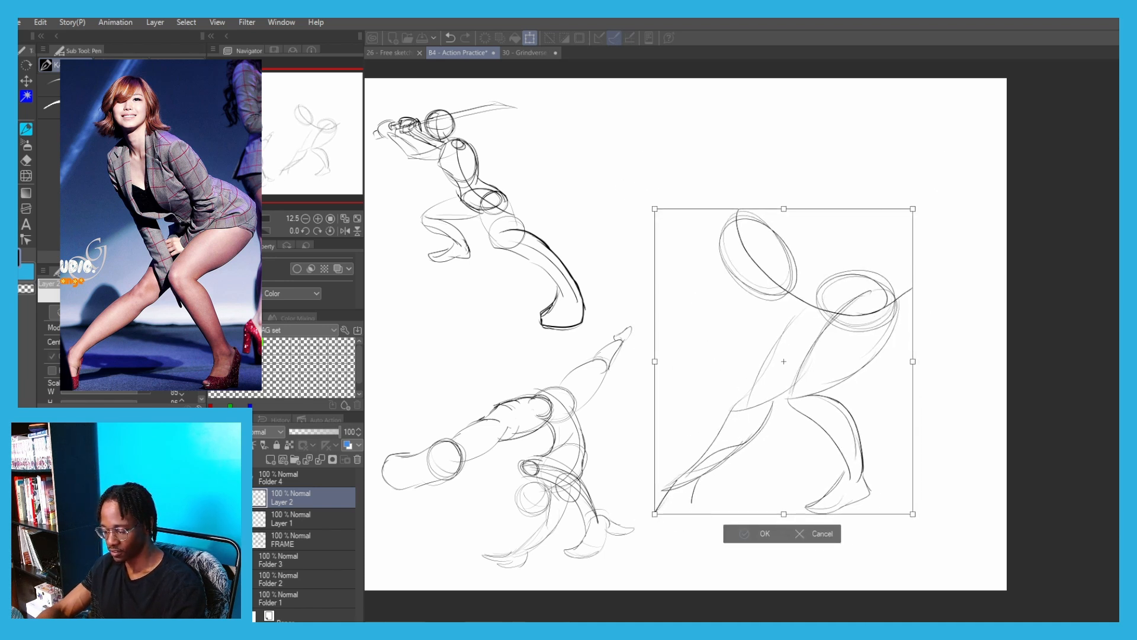
{"action": "key", "text": "Return"}
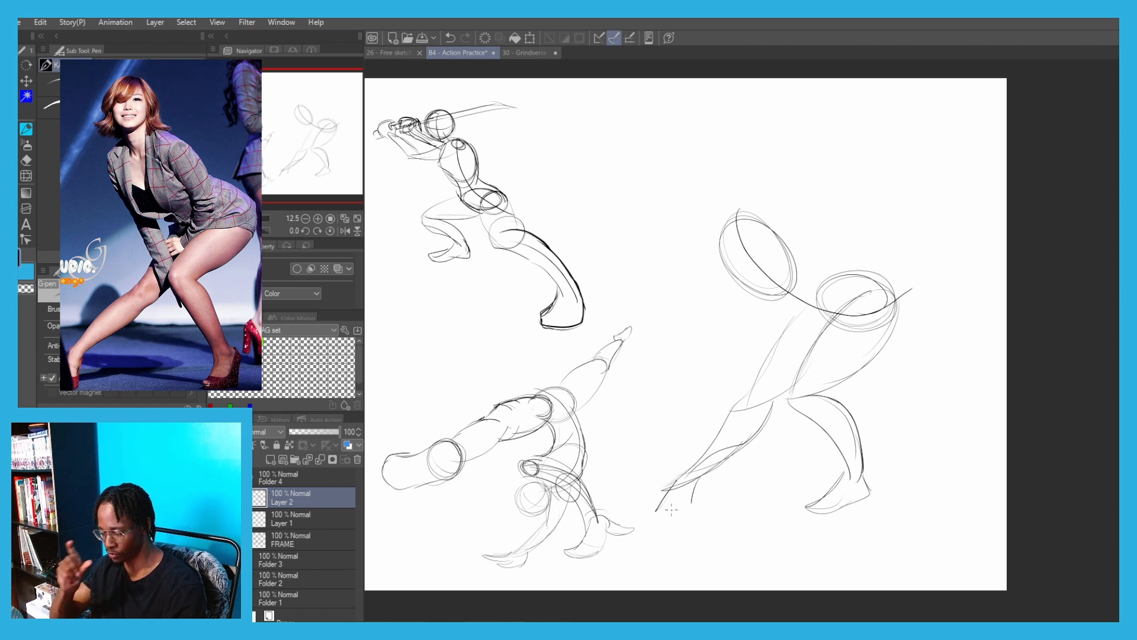
{"action": "left_click_drag", "start_coordinate": [788, 249], "coordinate": [858, 275]}
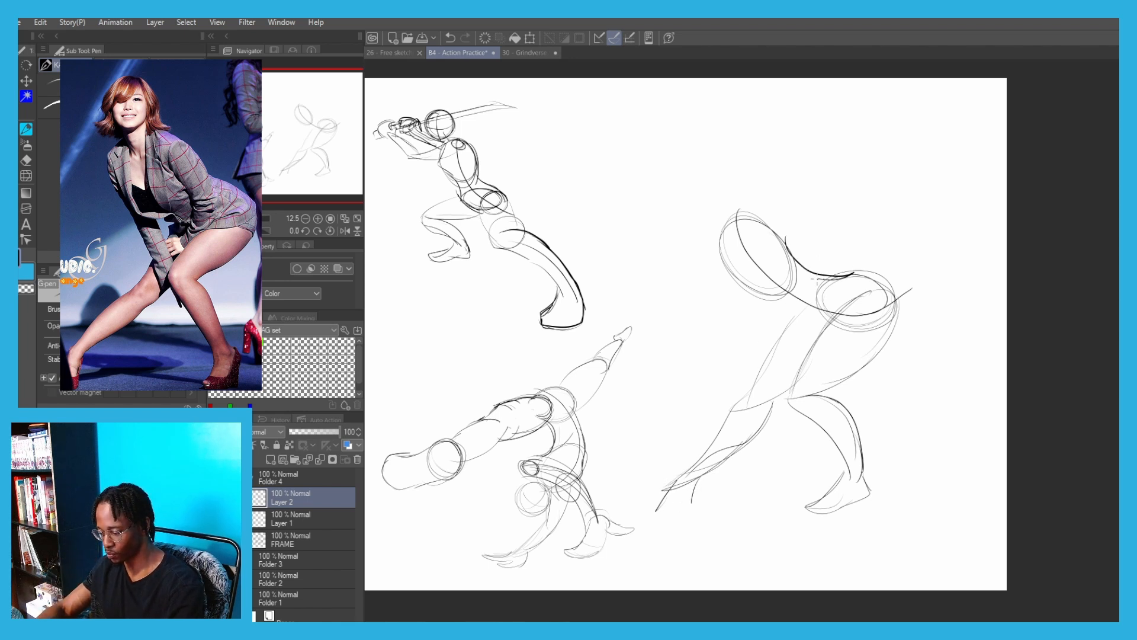
{"action": "left_click_drag", "start_coordinate": [771, 232], "coordinate": [817, 277]}
{"action": "key", "text": "ctrl+z"}
{"action": "key", "text": "ctrl+z"}
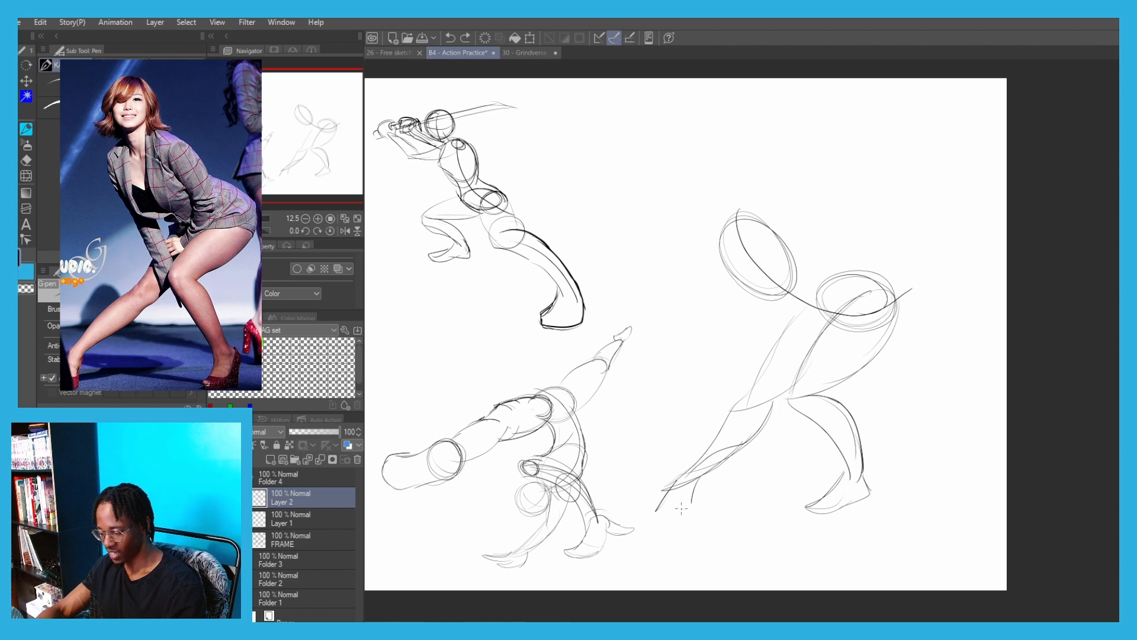
Draw a pointed foot at the ankle of the crouching figure's extended far leg
{"action": "mouse_move", "coordinate": [695, 482]}
{"action": "left_mouse_down"}
{"action": "mouse_move", "coordinate": [692, 509]}
{"action": "mouse_move", "coordinate": [690, 496]}
{"action": "mouse_move", "coordinate": [668, 492]}
{"action": "left_mouse_up"}
{"action": "key", "text": "ctrl+z"}
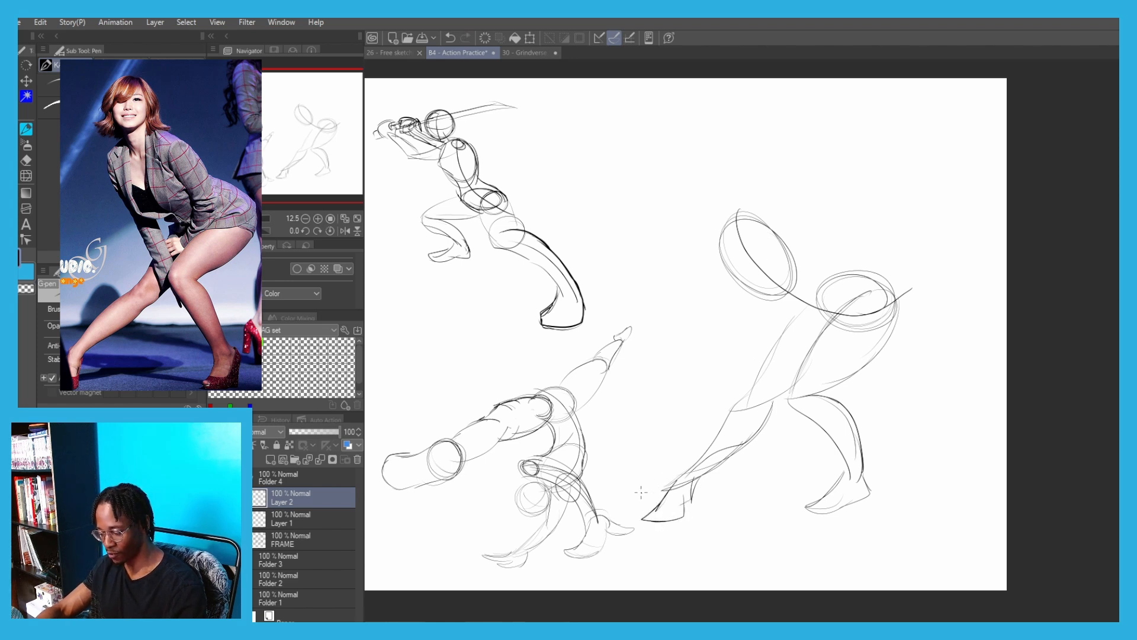
Block in a shoulder line across the ribcage and the near arm, with small ovals at its shoulder, elbow and hand
{"action": "left_click_drag", "start_coordinate": [672, 438], "coordinate": [618, 469]}
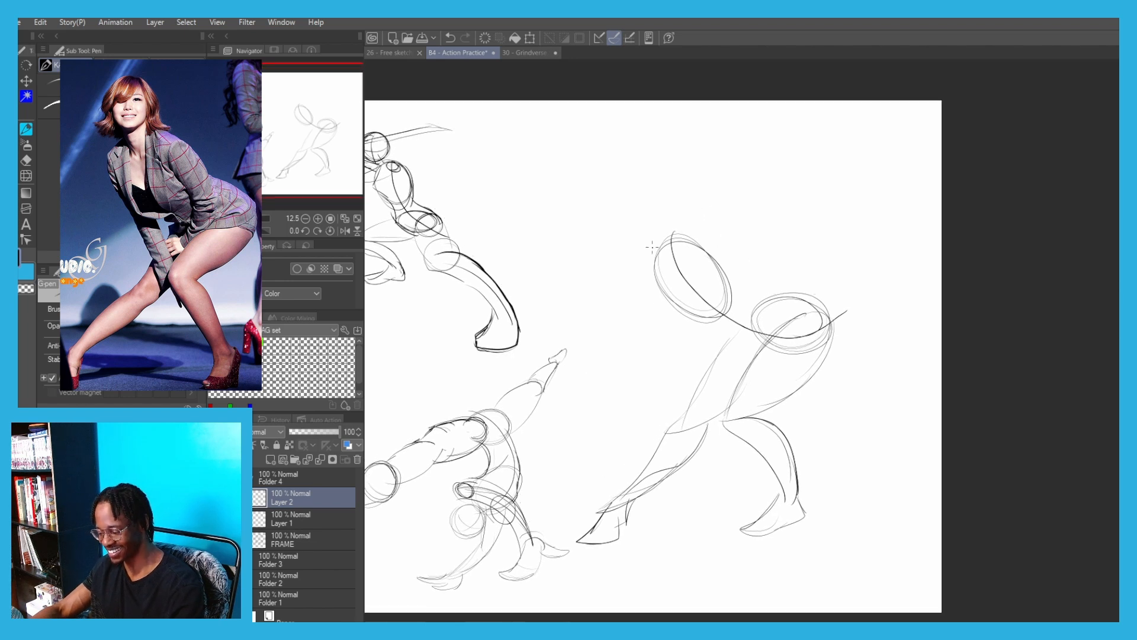
{"action": "left_click_drag", "start_coordinate": [642, 248], "coordinate": [715, 248]}
{"action": "key", "text": "ctrl+z"}
{"action": "mouse_move", "coordinate": [720, 245]}
{"action": "left_mouse_down"}
{"action": "mouse_move", "coordinate": [712, 250]}
{"action": "mouse_move", "coordinate": [764, 326]}
{"action": "mouse_move", "coordinate": [724, 389]}
{"action": "left_mouse_up"}
{"action": "key", "text": "ctrl+z"}
{"action": "key", "text": "ctrl+z"}
{"action": "mouse_move", "coordinate": [760, 325]}
{"action": "left_mouse_down"}
{"action": "mouse_move", "coordinate": [733, 392]}
{"action": "mouse_move", "coordinate": [721, 393]}
{"action": "mouse_move", "coordinate": [748, 320]}
{"action": "left_mouse_up"}
{"action": "key", "text": "ctrl+z"}
{"action": "key", "text": "ctrl+z"}
{"action": "key", "text": "ctrl+z"}
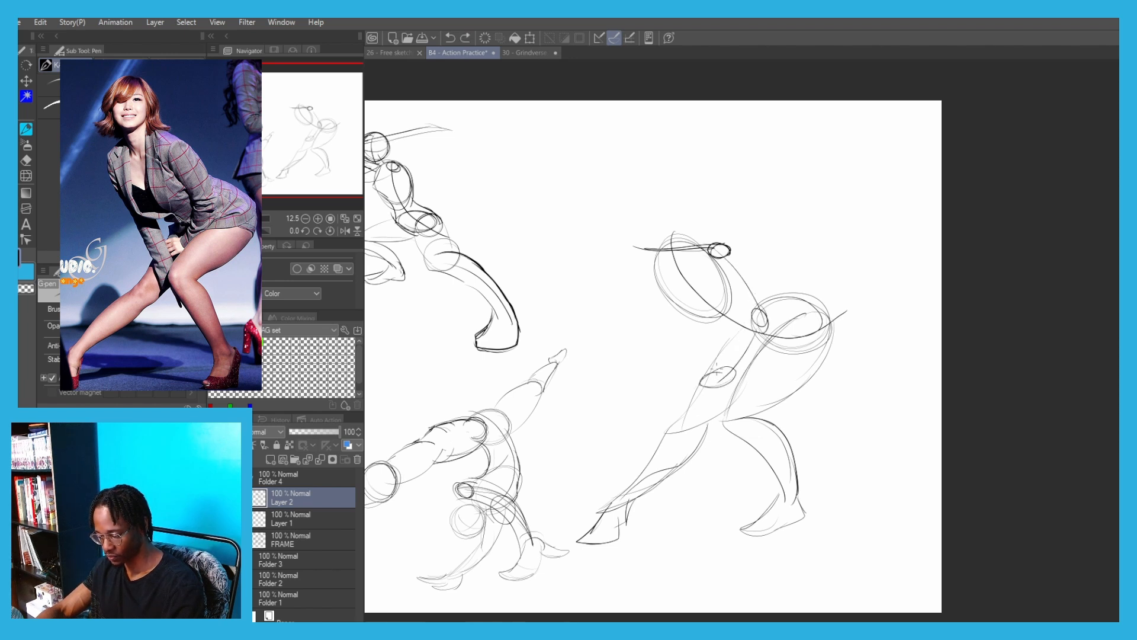
{"action": "key", "text": "ctrl+z"}
Outline the near arm's upper arm and forearm between the shoulder, elbow and hand ovals
{"action": "mouse_move", "coordinate": [721, 368]}
{"action": "left_mouse_down"}
{"action": "mouse_move", "coordinate": [753, 314]}
{"action": "mouse_move", "coordinate": [738, 366]}
{"action": "mouse_move", "coordinate": [759, 316]}
{"action": "left_mouse_up"}
{"action": "mouse_move", "coordinate": [704, 251]}
{"action": "left_mouse_down"}
{"action": "mouse_move", "coordinate": [751, 313]}
{"action": "mouse_move", "coordinate": [730, 257]}
{"action": "left_mouse_up"}
{"action": "left_click_drag", "start_coordinate": [729, 258], "coordinate": [773, 320]}
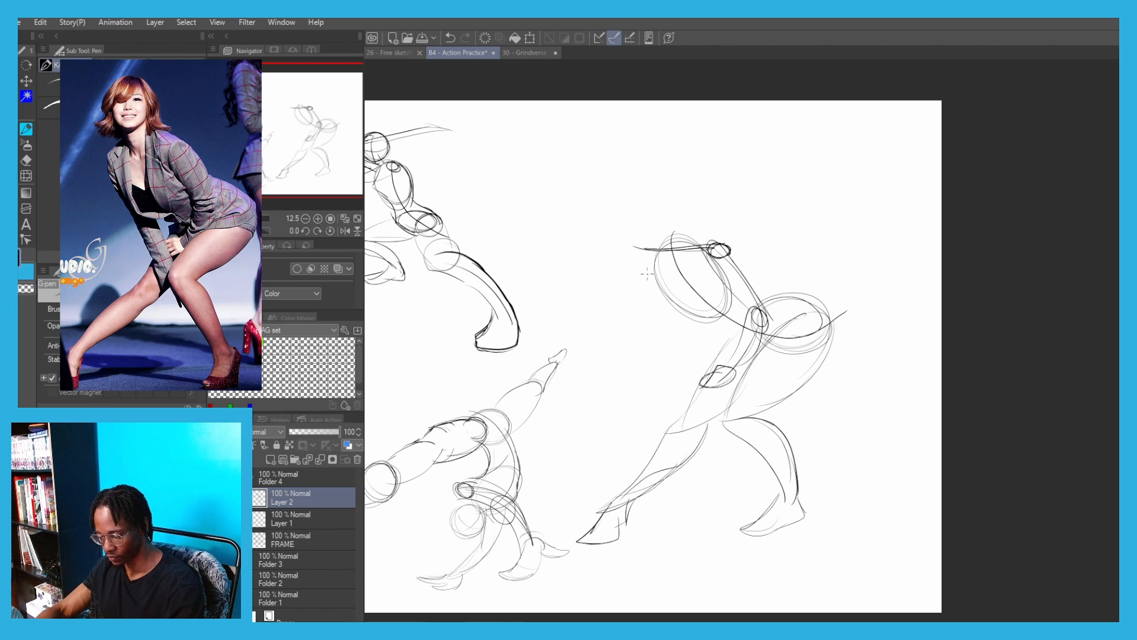
Draw the far shoulder as a small circle and darken the front and lower contour of the ribcage
{"action": "mouse_move", "coordinate": [658, 249]}
{"action": "left_mouse_down"}
{"action": "mouse_move", "coordinate": [642, 256]}
{"action": "mouse_move", "coordinate": [656, 249]}
{"action": "mouse_move", "coordinate": [668, 352]}
{"action": "left_mouse_up"}
{"action": "key", "text": "ctrl+z"}
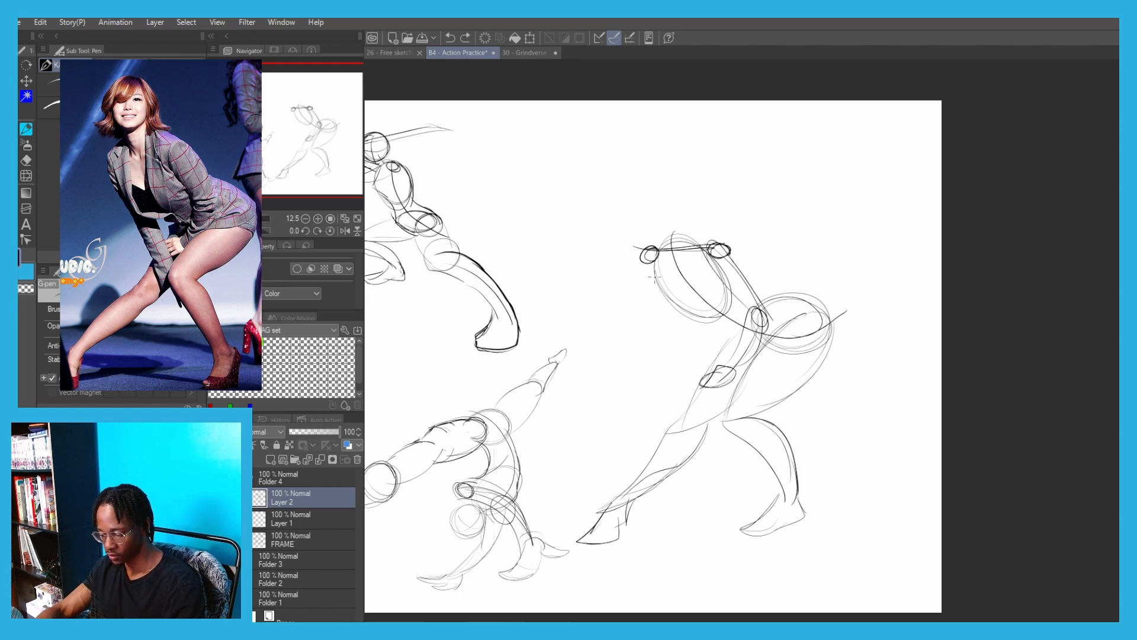
{"action": "mouse_move", "coordinate": [654, 255]}
{"action": "left_mouse_down"}
{"action": "mouse_move", "coordinate": [651, 288]}
{"action": "mouse_move", "coordinate": [680, 319]}
{"action": "mouse_move", "coordinate": [654, 289]}
{"action": "mouse_move", "coordinate": [681, 314]}
{"action": "mouse_move", "coordinate": [662, 305]}
{"action": "mouse_move", "coordinate": [725, 320]}
{"action": "left_mouse_up"}
{"action": "key", "text": "ctrl+z"}
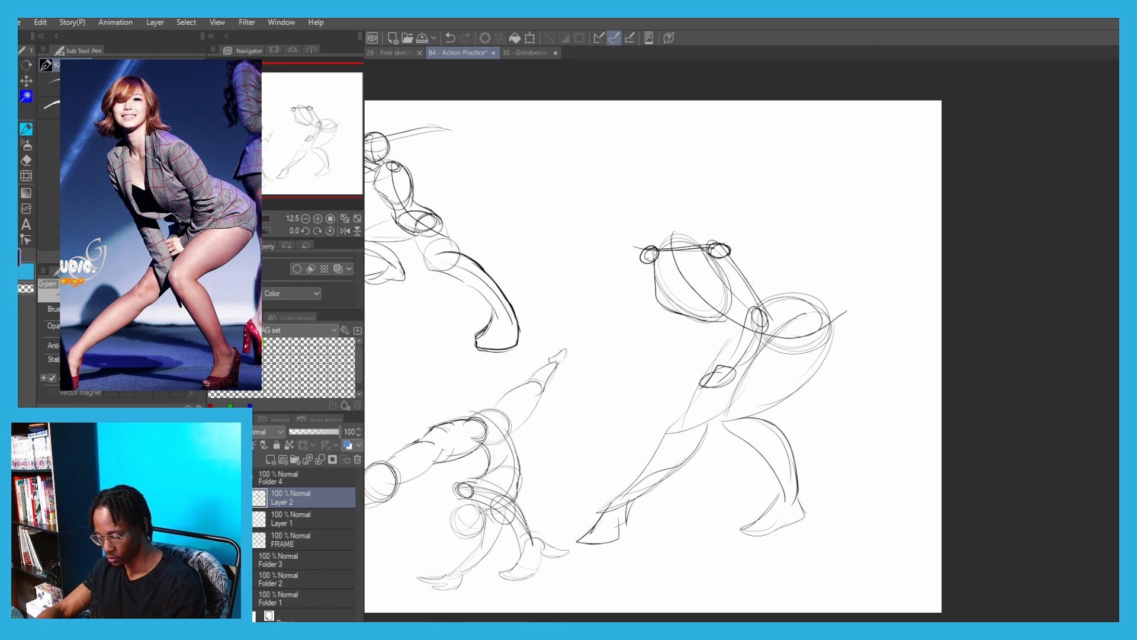
Draw the far arm hanging from its shoulder, with an oval elbow and a forearm ending in a hand between the knees
{"action": "left_click_drag", "start_coordinate": [654, 279], "coordinate": [680, 337]}
{"action": "key", "text": "ctrl+z"}
{"action": "left_click_drag", "start_coordinate": [652, 255], "coordinate": [698, 366]}
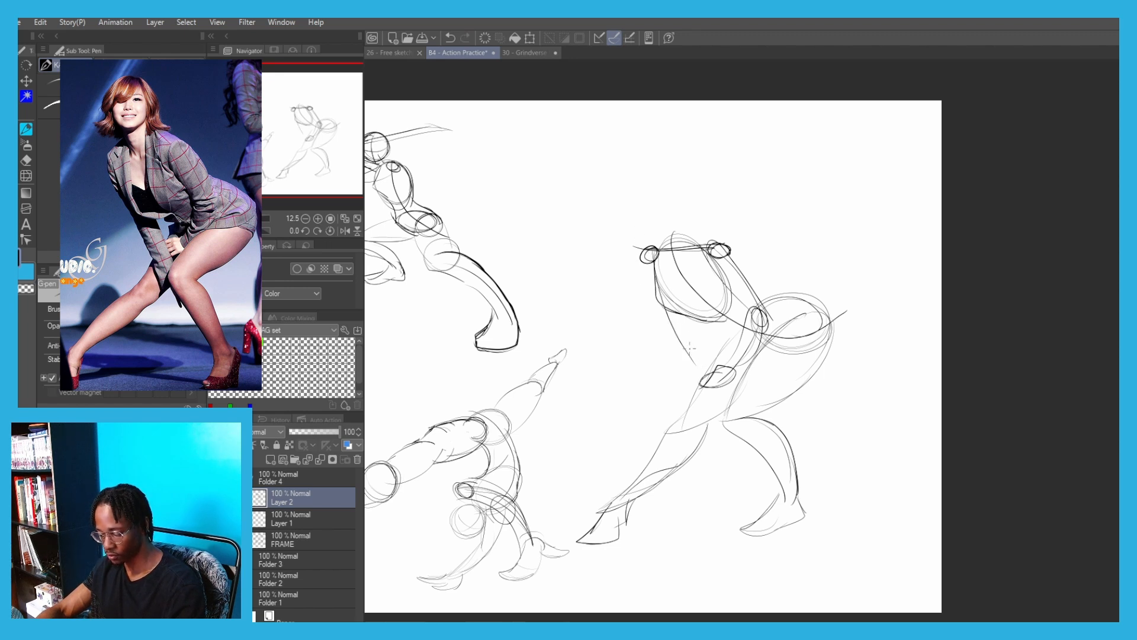
{"action": "key", "text": "ctrl+z"}
{"action": "left_click_drag", "start_coordinate": [652, 270], "coordinate": [714, 416]}
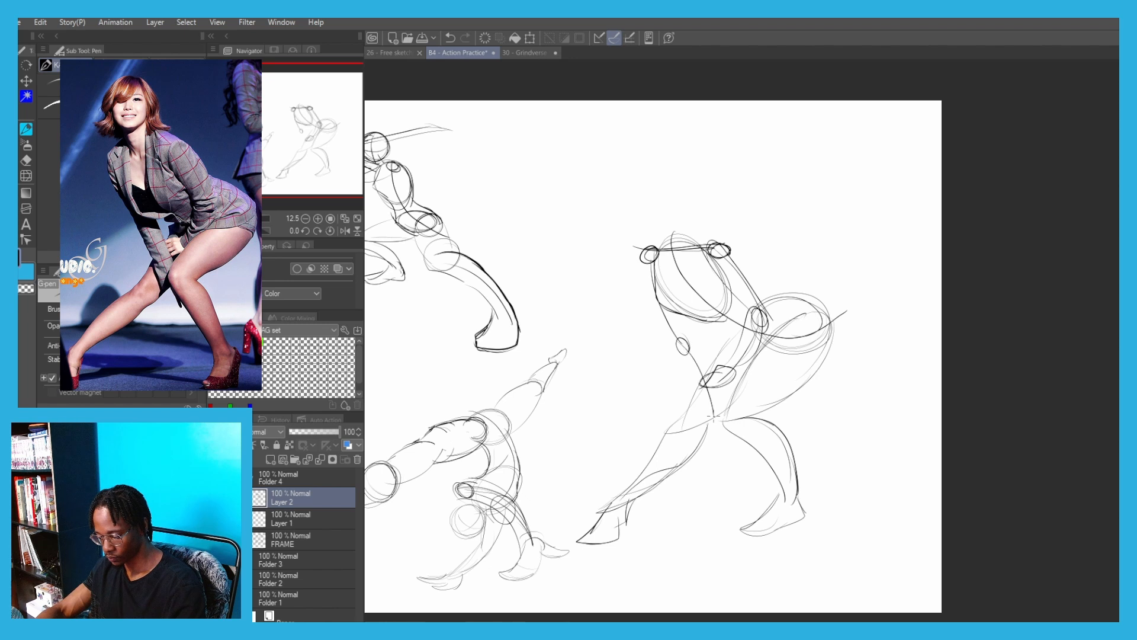
{"action": "key", "text": "ctrl+z"}
{"action": "mouse_move", "coordinate": [690, 353]}
{"action": "left_mouse_down"}
{"action": "mouse_move", "coordinate": [728, 448]}
{"action": "mouse_move", "coordinate": [684, 350]}
{"action": "mouse_move", "coordinate": [716, 411]}
{"action": "left_mouse_up"}
{"action": "key", "text": "ctrl+z"}
{"action": "left_click_drag", "start_coordinate": [674, 347], "coordinate": [651, 264]}
Draw a short curved neck line rising from the shoulder line and rough in the head's placement above it
{"action": "left_click_drag", "start_coordinate": [678, 200], "coordinate": [688, 252]}
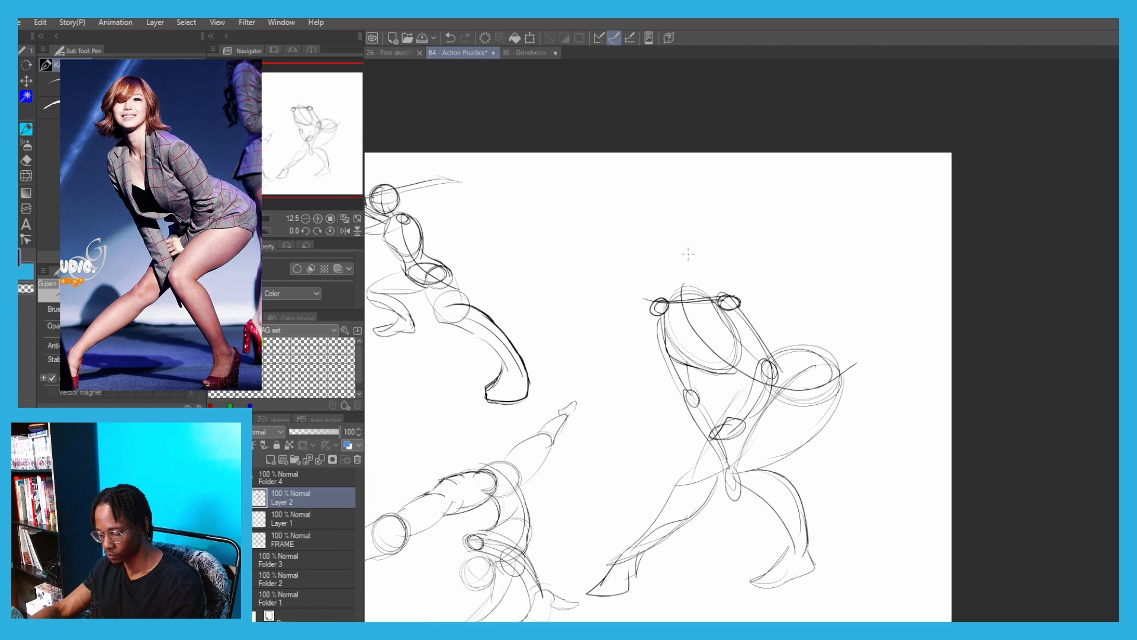
{"action": "mouse_move", "coordinate": [706, 327]}
{"action": "left_mouse_down"}
{"action": "mouse_move", "coordinate": [693, 262]}
{"action": "mouse_move", "coordinate": [689, 297]}
{"action": "mouse_move", "coordinate": [695, 261]}
{"action": "mouse_move", "coordinate": [709, 259]}
{"action": "mouse_move", "coordinate": [700, 268]}
{"action": "left_mouse_up"}
{"action": "key", "text": "ctrl+z"}
{"action": "key", "text": "ctrl+z"}
{"action": "key", "text": "ctrl+z"}
{"action": "key", "text": "ctrl+z"}
Draw the round head on the neck with a vertical centre line and a curved brow line
{"action": "key", "text": "ctrl+z"}
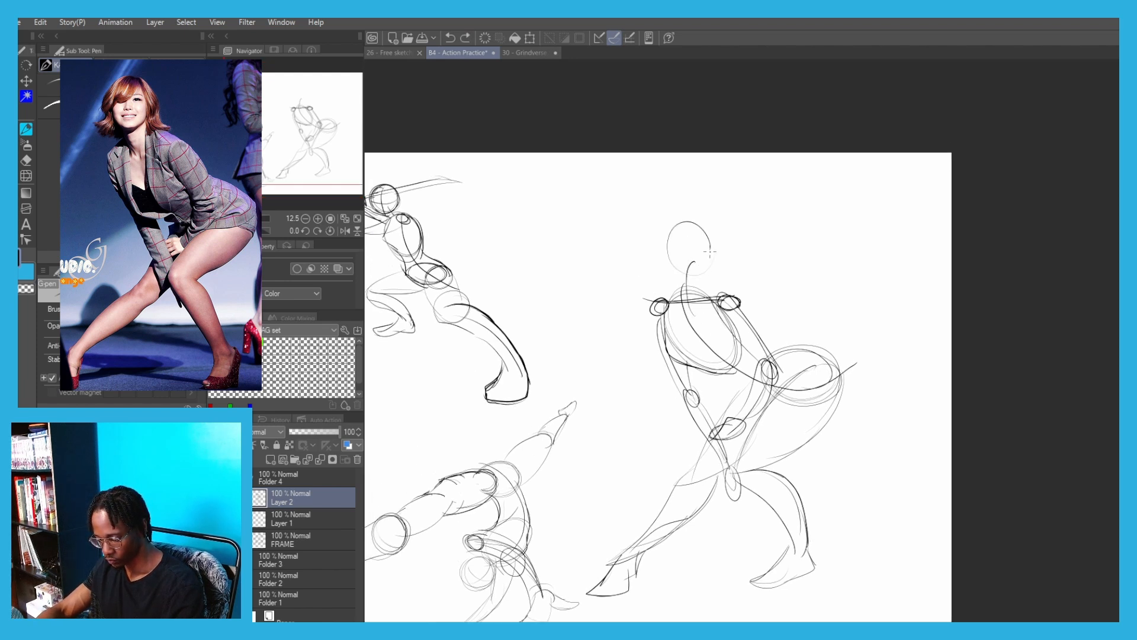
{"action": "key", "text": "ctrl+z"}
{"action": "mouse_move", "coordinate": [699, 224]}
{"action": "left_mouse_down"}
{"action": "mouse_move", "coordinate": [682, 225]}
{"action": "mouse_move", "coordinate": [663, 261]}
{"action": "mouse_move", "coordinate": [712, 265]}
{"action": "mouse_move", "coordinate": [665, 250]}
{"action": "mouse_move", "coordinate": [715, 268]}
{"action": "mouse_move", "coordinate": [659, 260]}
{"action": "left_mouse_up"}
{"action": "key", "text": "ctrl+z"}
{"action": "key", "text": "ctrl+z"}
{"action": "key", "text": "ctrl+z"}
{"action": "key", "text": "ctrl+z"}
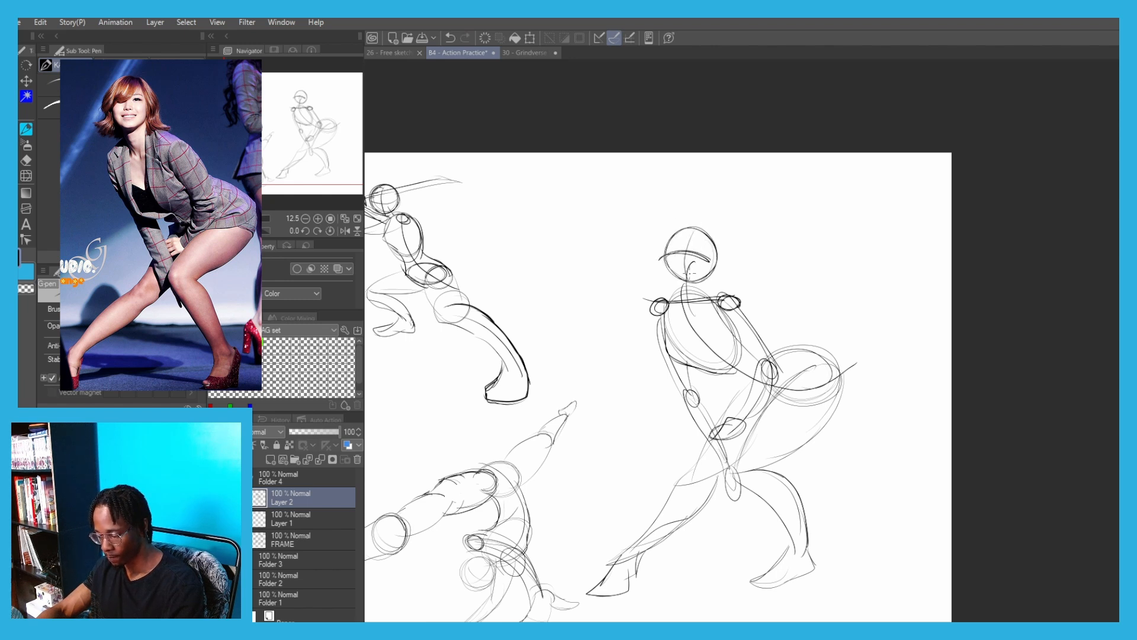
Lasso the crouching figure's head, scale it up slightly, then clear the selection and return to the pen
{"action": "left_click_drag", "start_coordinate": [728, 326], "coordinate": [725, 286]}
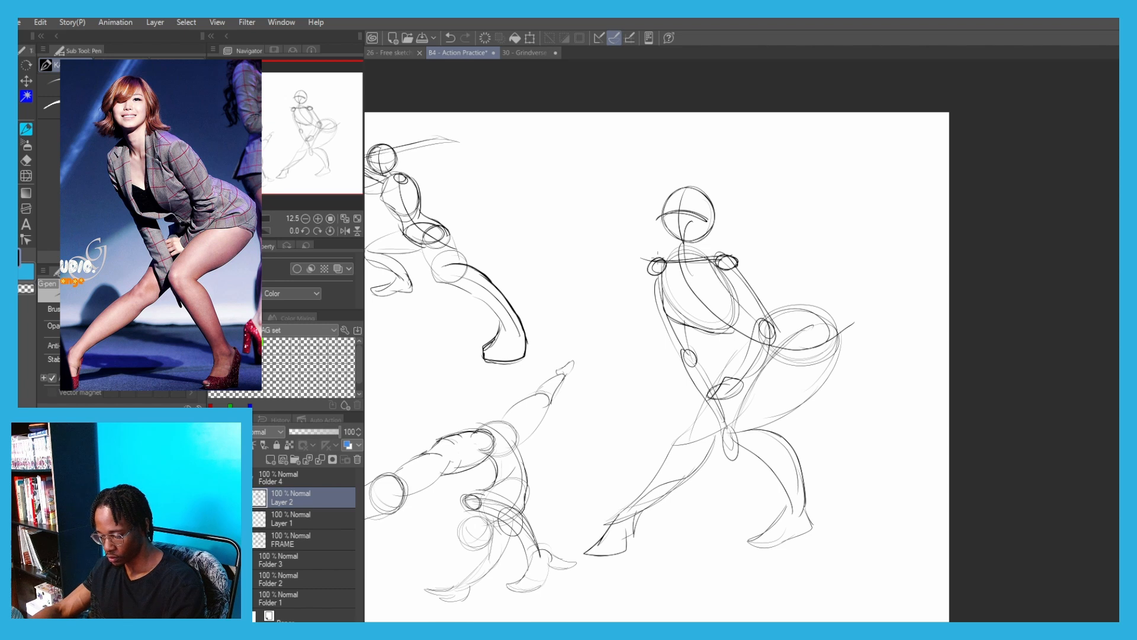
{"action": "key", "text": "m"}
{"action": "mouse_move", "coordinate": [719, 238]}
{"action": "left_mouse_down"}
{"action": "mouse_move", "coordinate": [714, 191]}
{"action": "mouse_move", "coordinate": [714, 261]}
{"action": "left_mouse_up"}
{"action": "key", "text": "ctrl+z"}
{"action": "key", "text": "p"}
{"action": "key", "text": "m"}
{"action": "key", "text": "ctrl+t"}
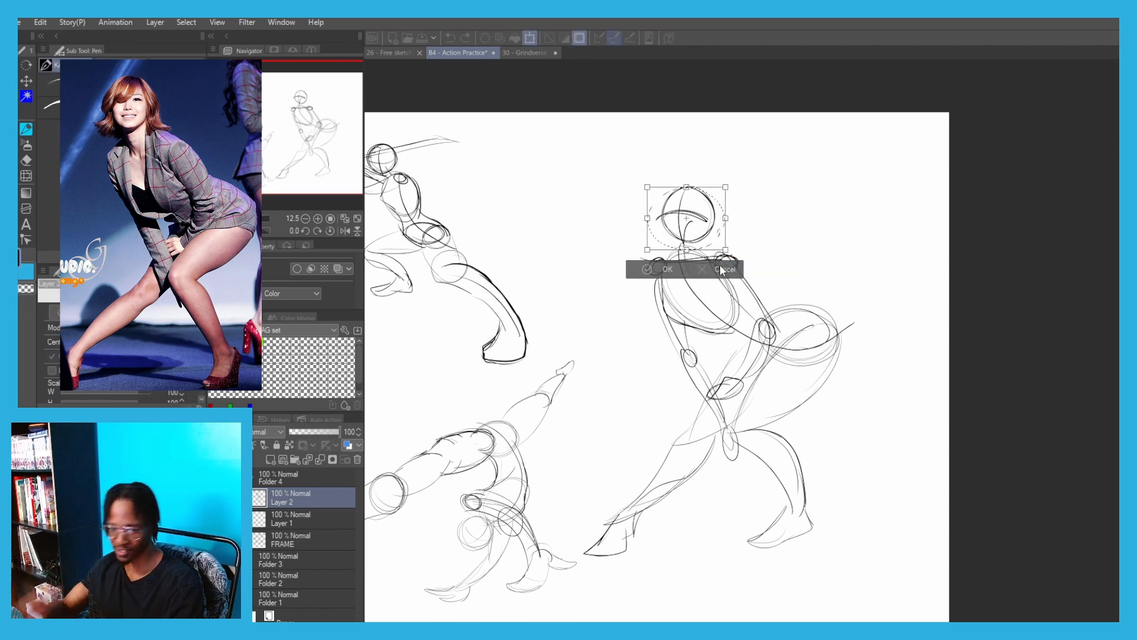
{"action": "left_click_drag", "start_coordinate": [686, 187], "coordinate": [680, 179]}
{"action": "left_click", "coordinate": [652, 269]}
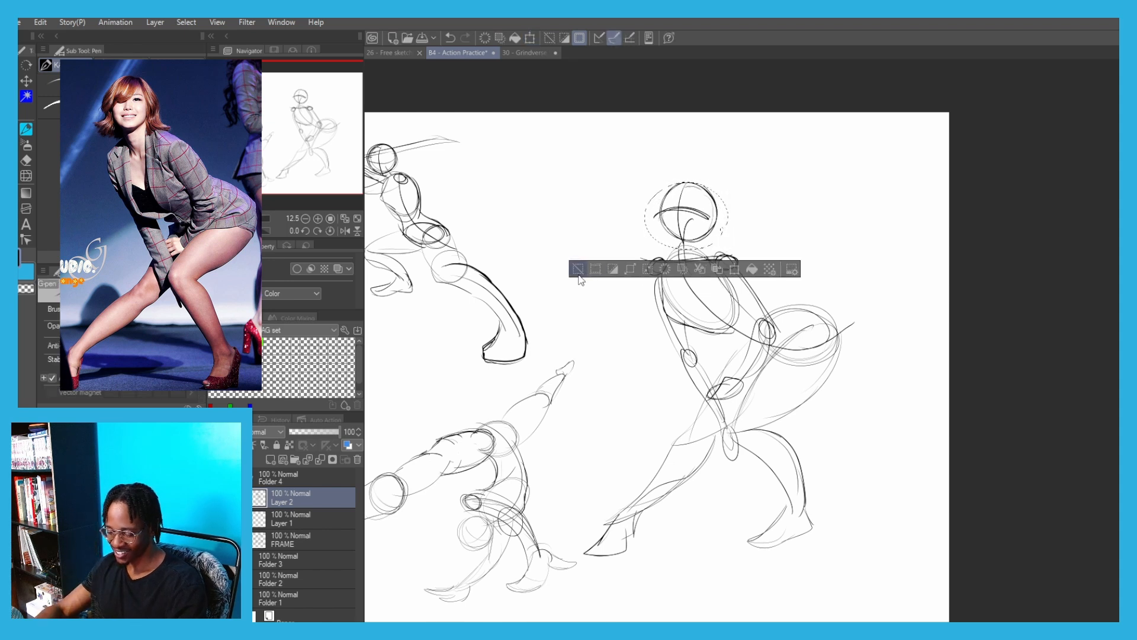
{"action": "left_click", "coordinate": [578, 272]}
{"action": "key", "text": "p"}
Transform the crouching figure to about 68% scale and place it beside the sword figure, above the handstand figure
{"action": "left_click_drag", "start_coordinate": [478, 174], "coordinate": [596, 119]}
{"action": "key", "text": "ctrl+t"}
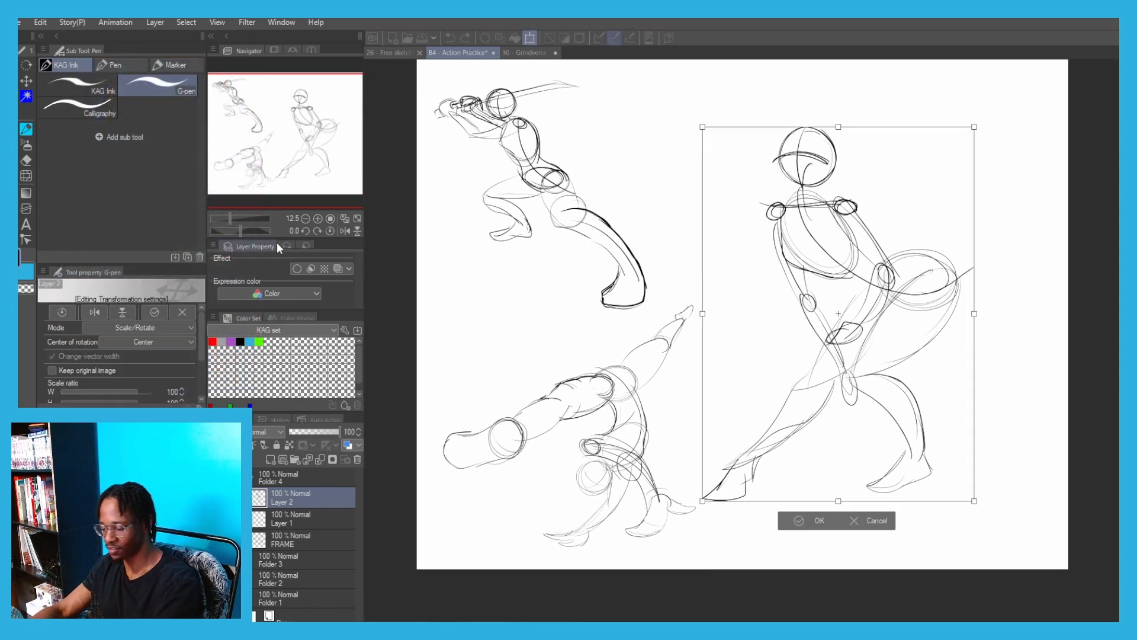
{"action": "left_click_drag", "start_coordinate": [705, 139], "coordinate": [749, 215]}
{"action": "left_click_drag", "start_coordinate": [808, 357], "coordinate": [737, 303]}
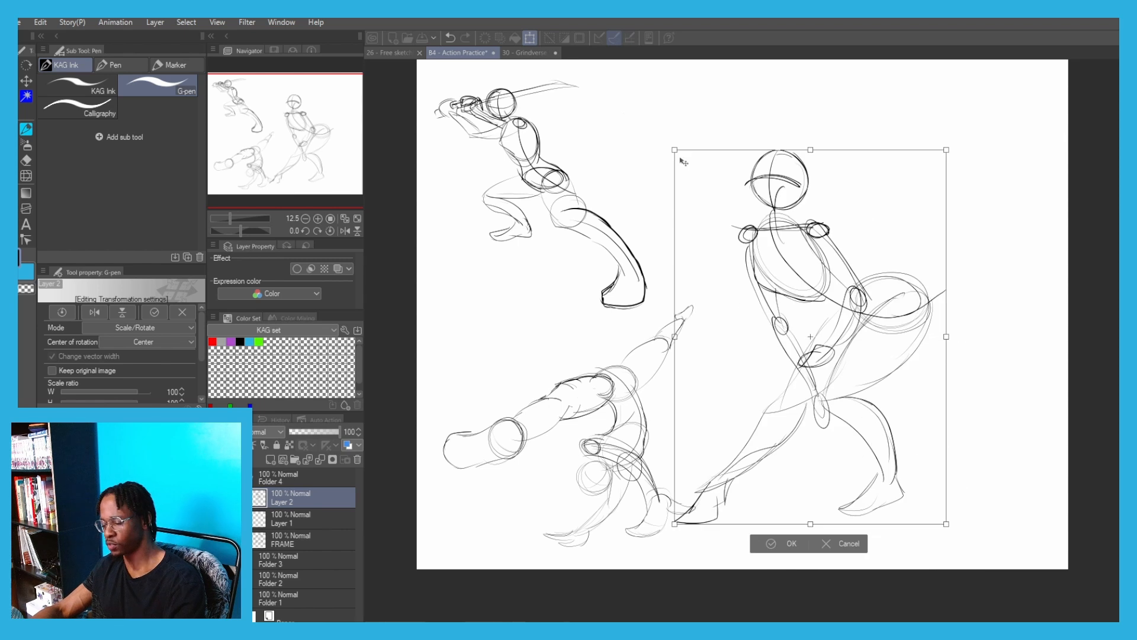
{"action": "left_click_drag", "start_coordinate": [677, 152], "coordinate": [763, 272]}
{"action": "left_click_drag", "start_coordinate": [772, 327], "coordinate": [670, 160]}
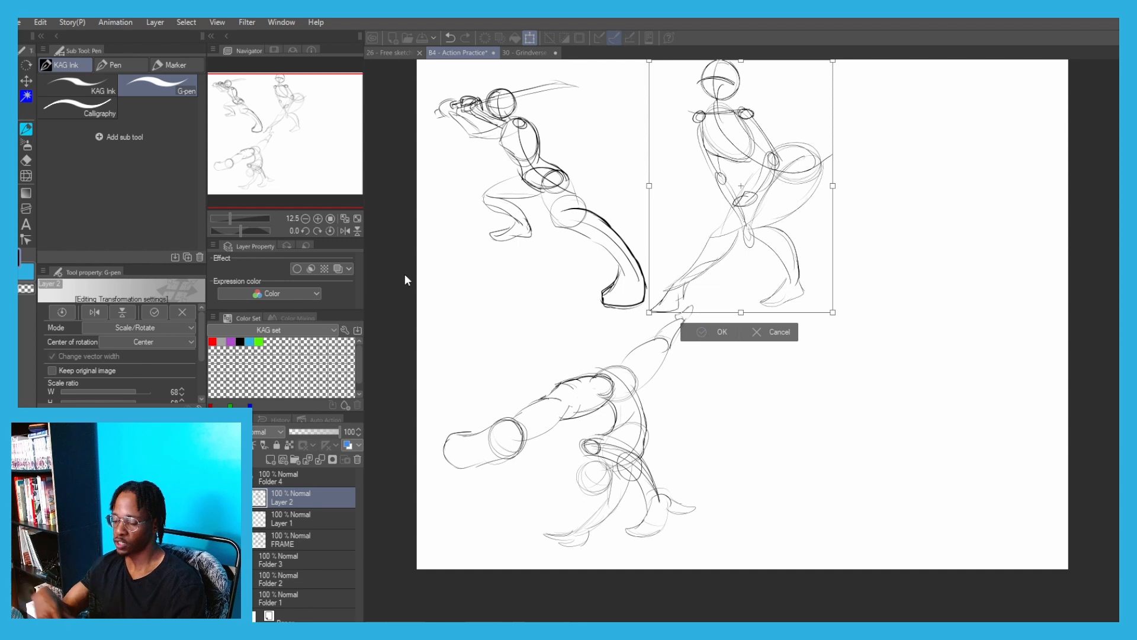
{"action": "key", "text": "Return"}
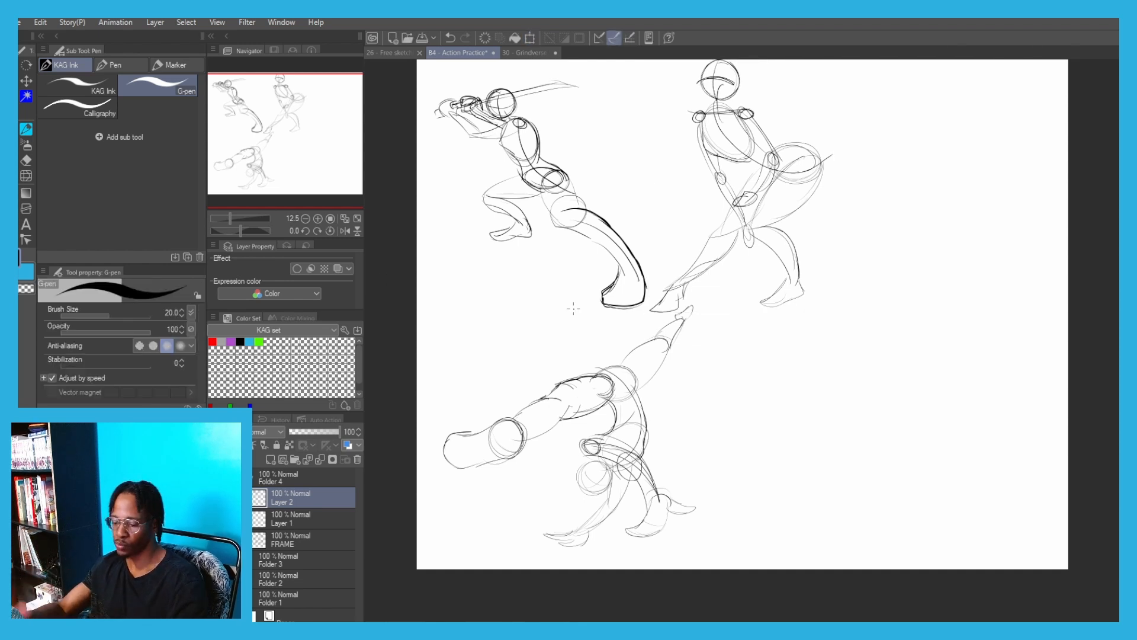
Lasso the crouching figure's extended front leg, raise it with a slight rotation, and clear the selection
{"action": "scroll", "coordinate": [687, 237], "scroll_direction": "up", "scroll_amount": 3}
{"action": "left_click_drag", "start_coordinate": [624, 293], "coordinate": [547, 351]}
{"action": "key", "text": "m"}
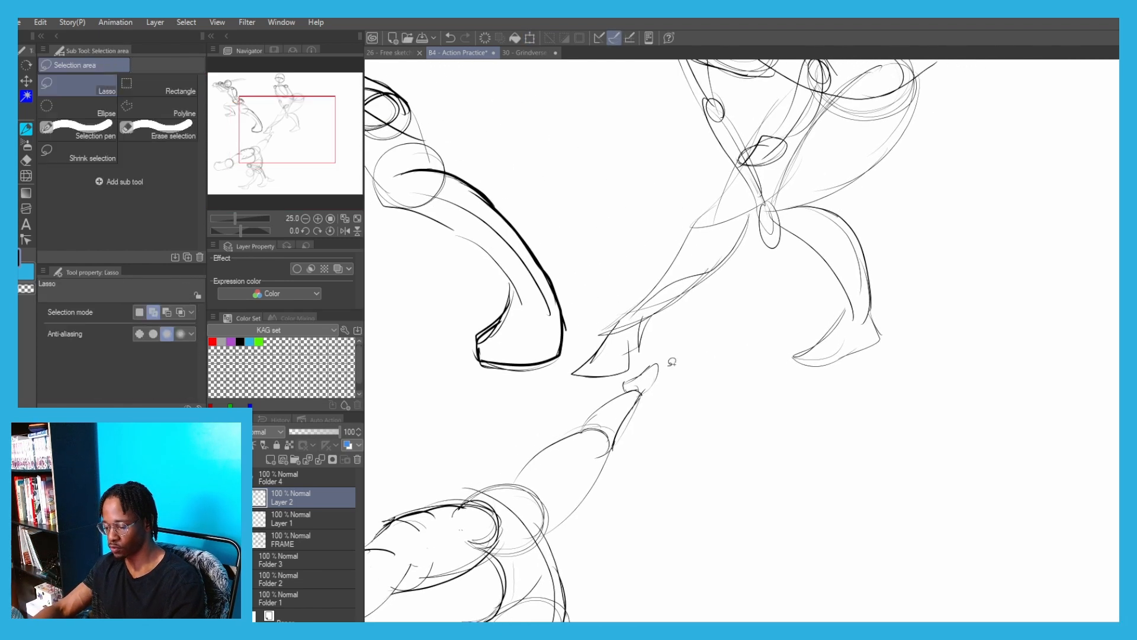
{"action": "mouse_move", "coordinate": [688, 356]}
{"action": "left_mouse_down"}
{"action": "mouse_move", "coordinate": [640, 256]}
{"action": "mouse_move", "coordinate": [685, 167]}
{"action": "mouse_move", "coordinate": [715, 149]}
{"action": "mouse_move", "coordinate": [771, 73]}
{"action": "mouse_move", "coordinate": [789, 179]}
{"action": "mouse_move", "coordinate": [688, 356]}
{"action": "left_mouse_up"}
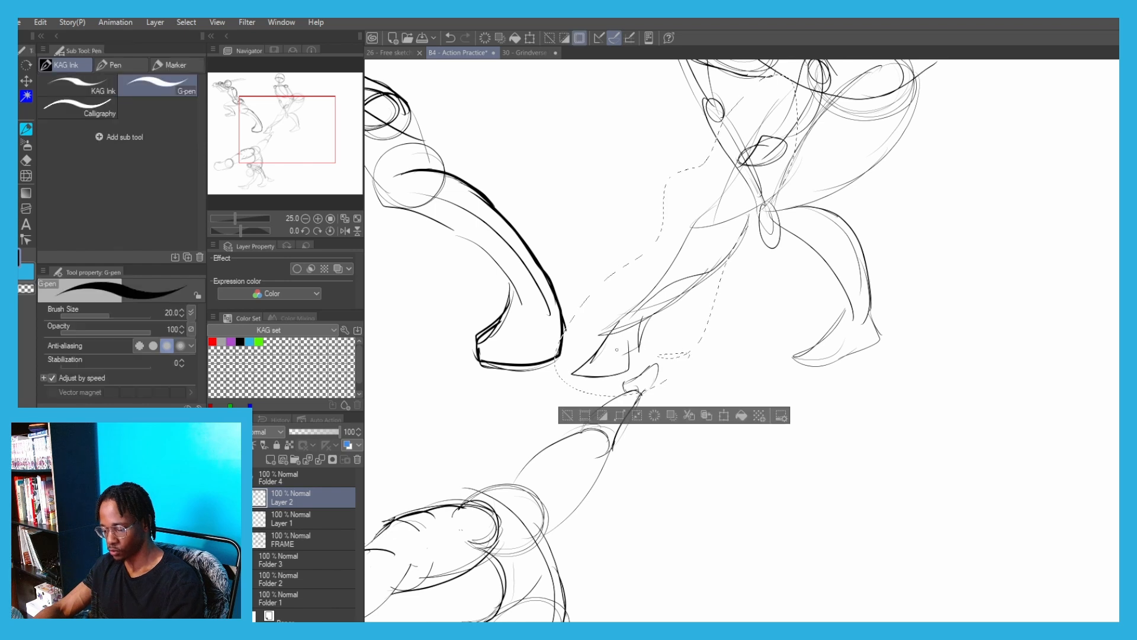
{"action": "key", "text": "ctrl+t"}
{"action": "mouse_move", "coordinate": [564, 212]}
{"action": "left_mouse_down"}
{"action": "mouse_move", "coordinate": [630, 236]}
{"action": "mouse_move", "coordinate": [524, 145]}
{"action": "left_mouse_up"}
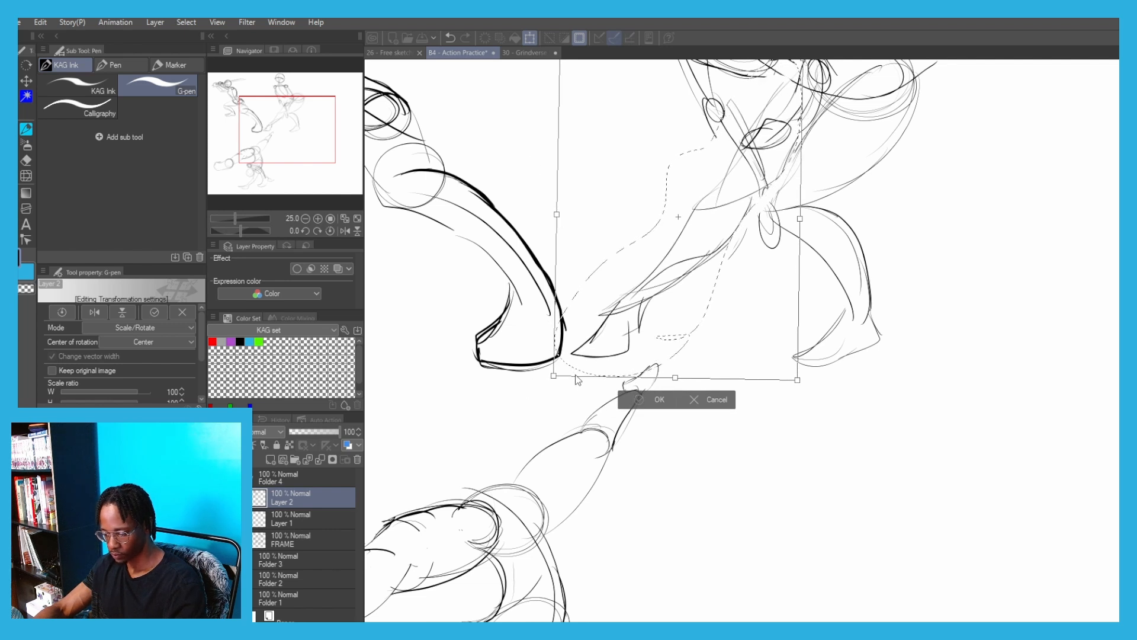
{"action": "key", "text": "Return"}
{"action": "left_click", "coordinate": [565, 395]}
Retrace the crouching figure's front foot and ankle with darker outlines
{"action": "mouse_move", "coordinate": [633, 307]}
{"action": "left_mouse_down"}
{"action": "mouse_move", "coordinate": [631, 343]}
{"action": "mouse_move", "coordinate": [643, 332]}
{"action": "mouse_move", "coordinate": [637, 349]}
{"action": "mouse_move", "coordinate": [572, 355]}
{"action": "left_mouse_up"}
{"action": "key", "text": "ctrl+z"}
{"action": "scroll", "coordinate": [553, 276], "scroll_direction": "down", "scroll_amount": 4}
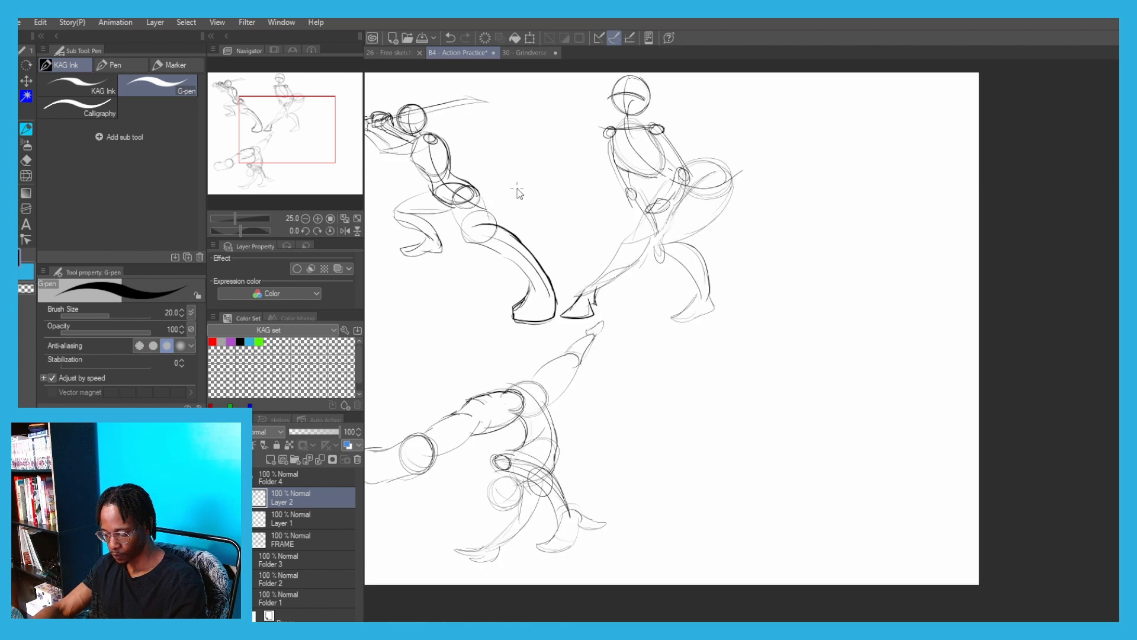
{"action": "left_click_drag", "start_coordinate": [500, 173], "coordinate": [542, 224]}
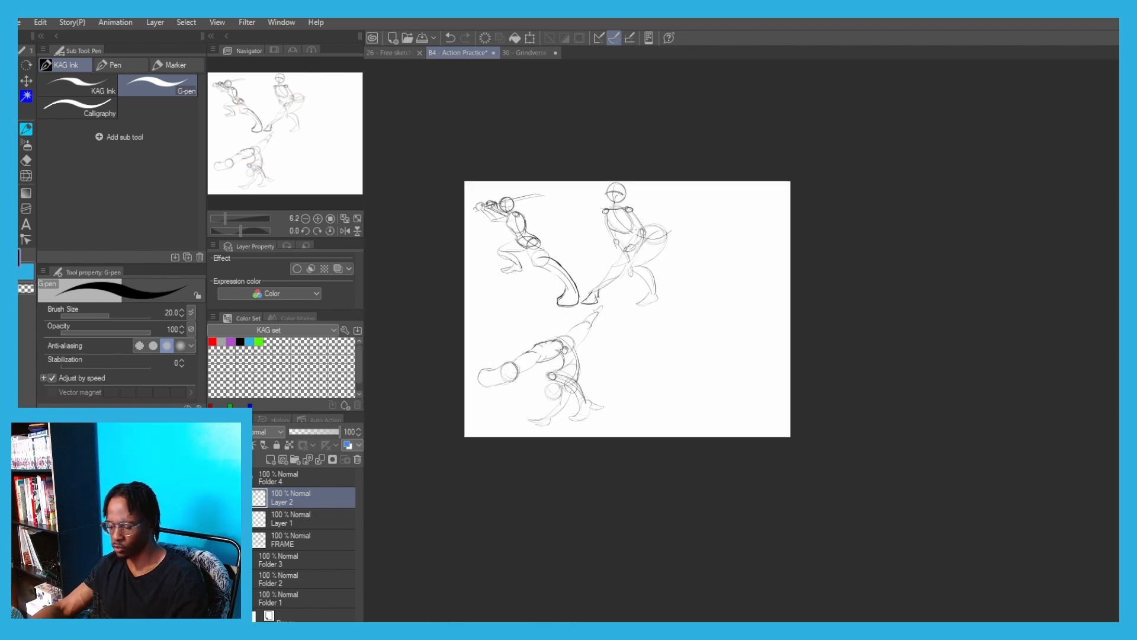
Merge Layer 2 into Layer 1, rotate the lassoed supporting arm of the handstand figure inward, and clear the selection
{"action": "scroll", "coordinate": [509, 354], "scroll_direction": "up", "scroll_amount": 4}
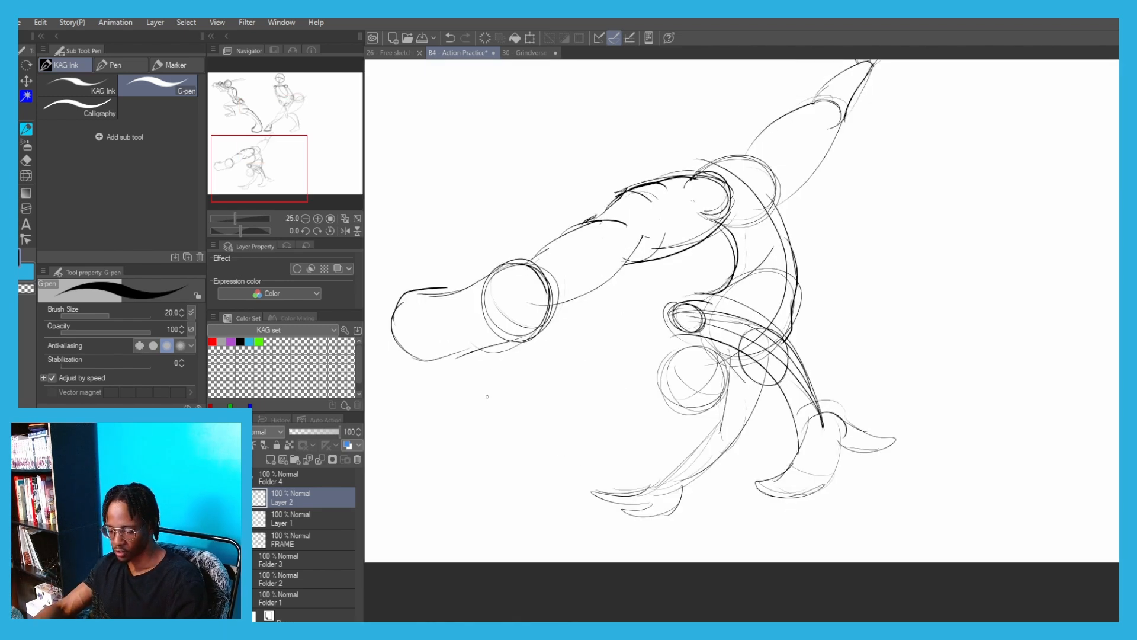
{"action": "scroll", "coordinate": [579, 270], "scroll_direction": "down", "scroll_amount": 2}
{"action": "key", "text": "m"}
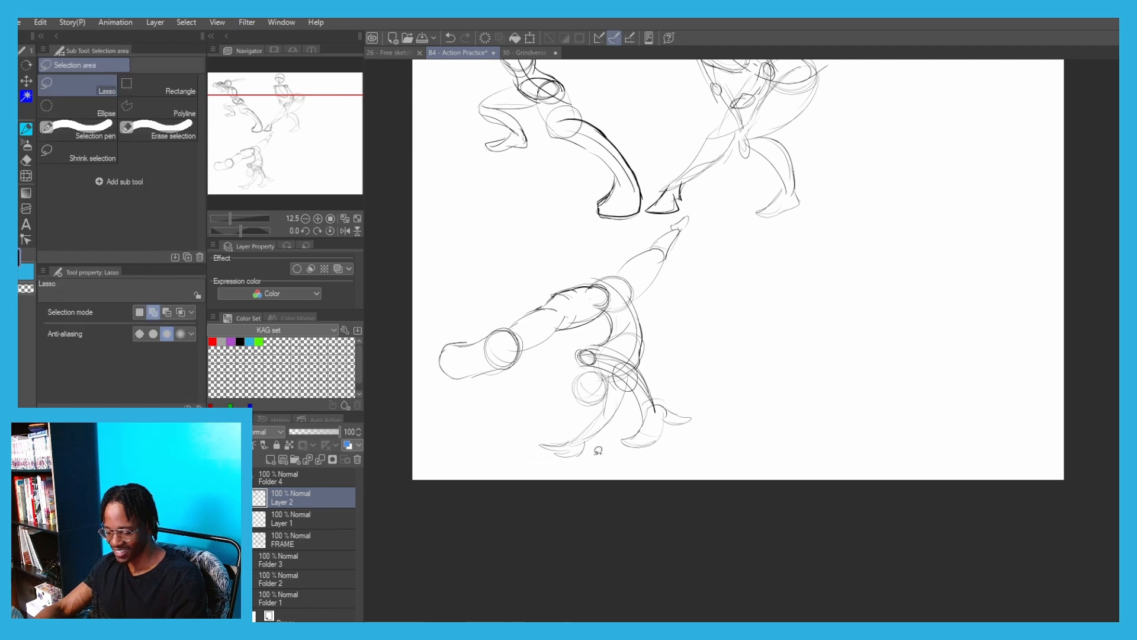
{"action": "mouse_move", "coordinate": [596, 451]}
{"action": "left_mouse_down"}
{"action": "mouse_move", "coordinate": [591, 414]}
{"action": "mouse_move", "coordinate": [606, 396]}
{"action": "mouse_move", "coordinate": [599, 441]}
{"action": "left_mouse_up"}
{"action": "key", "text": "p"}
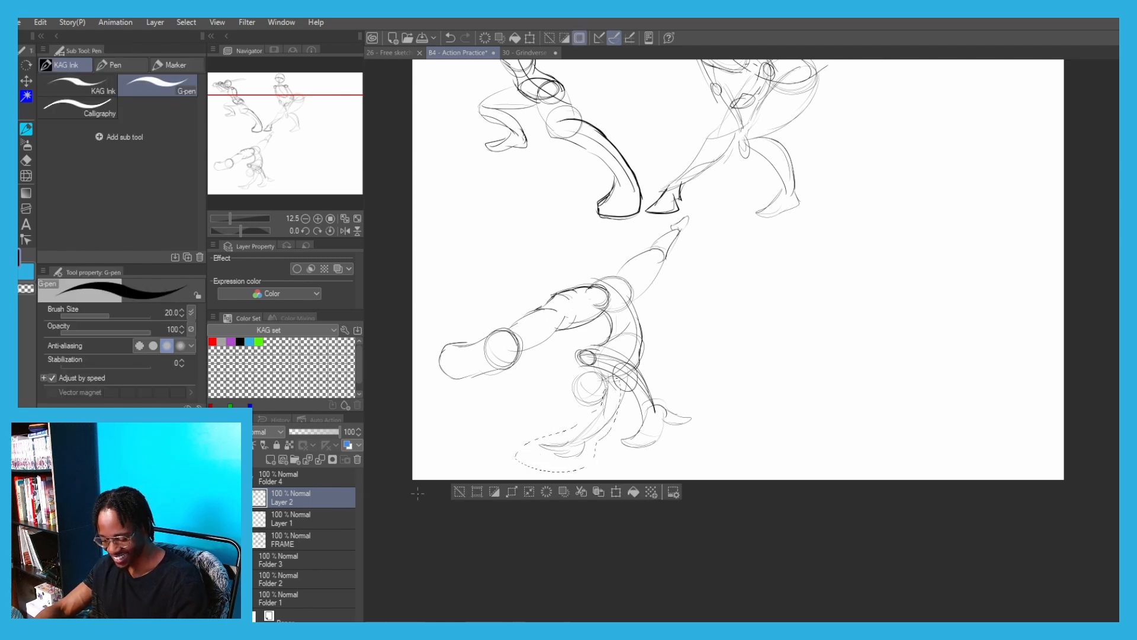
{"action": "left_click", "coordinate": [320, 460]}
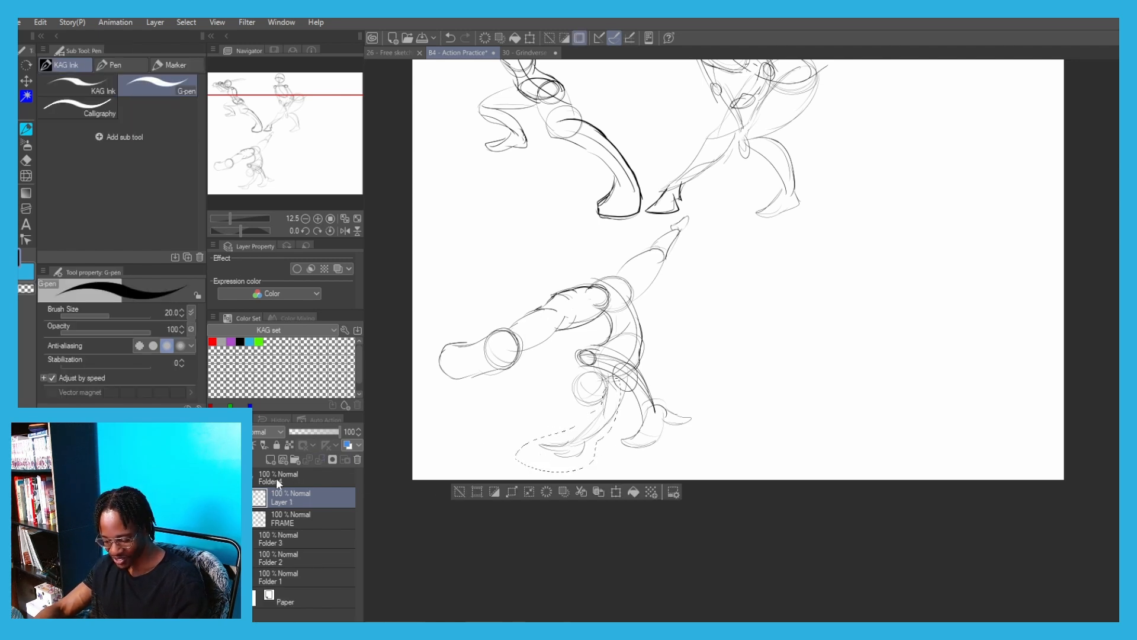
{"action": "left_click", "coordinate": [598, 490]}
{"action": "mouse_move", "coordinate": [521, 331]}
{"action": "left_mouse_down"}
{"action": "mouse_move", "coordinate": [516, 341]}
{"action": "mouse_move", "coordinate": [550, 343]}
{"action": "mouse_move", "coordinate": [518, 304]}
{"action": "left_mouse_up"}
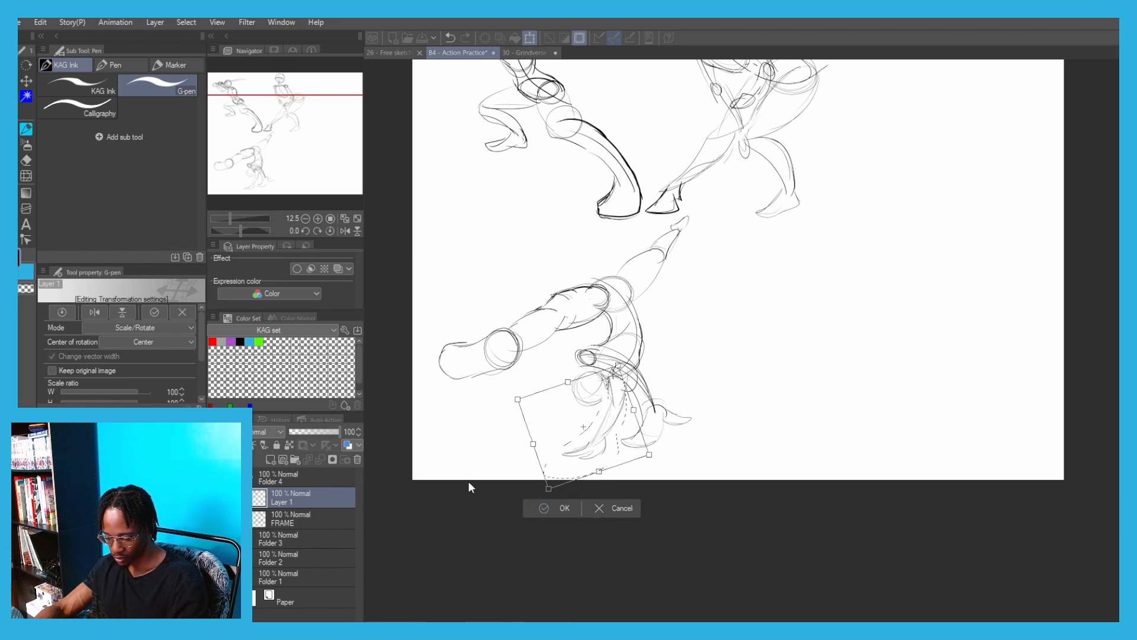
{"action": "key", "text": "Return"}
{"action": "left_click", "coordinate": [474, 499]}
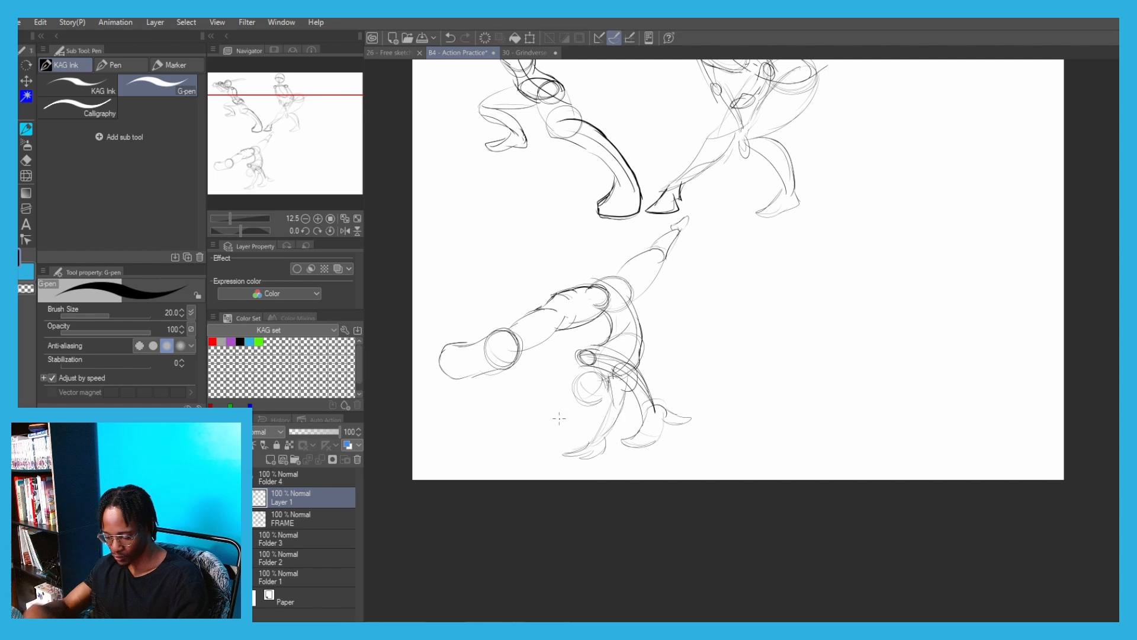
Restore the broken outline of the handstand figure's head circle and save the file
{"action": "left_click_drag", "start_coordinate": [598, 377], "coordinate": [594, 377]}
{"action": "scroll", "coordinate": [424, 180], "scroll_direction": "down", "scroll_amount": 2}
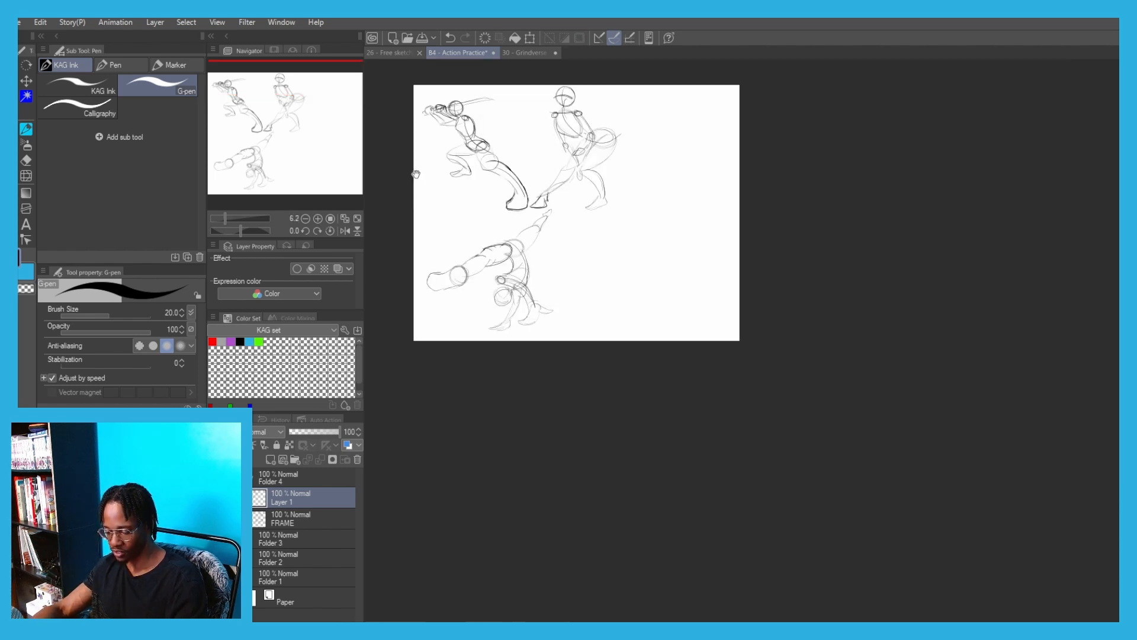
{"action": "left_click_drag", "start_coordinate": [381, 124], "coordinate": [485, 229]}
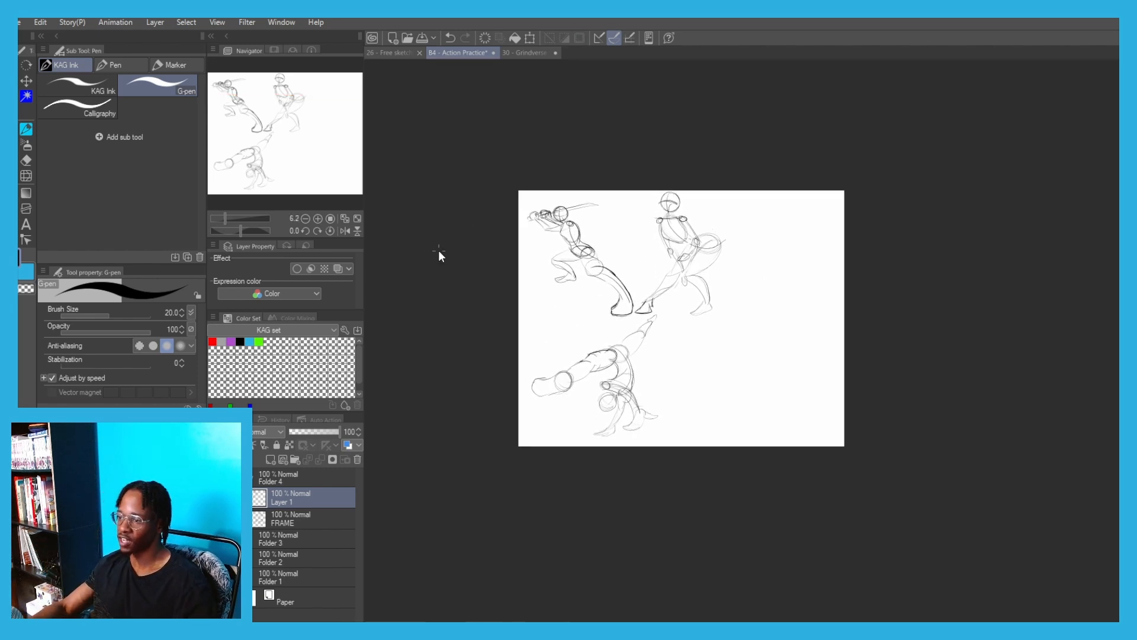
{"action": "key", "text": "ctrl+s"}
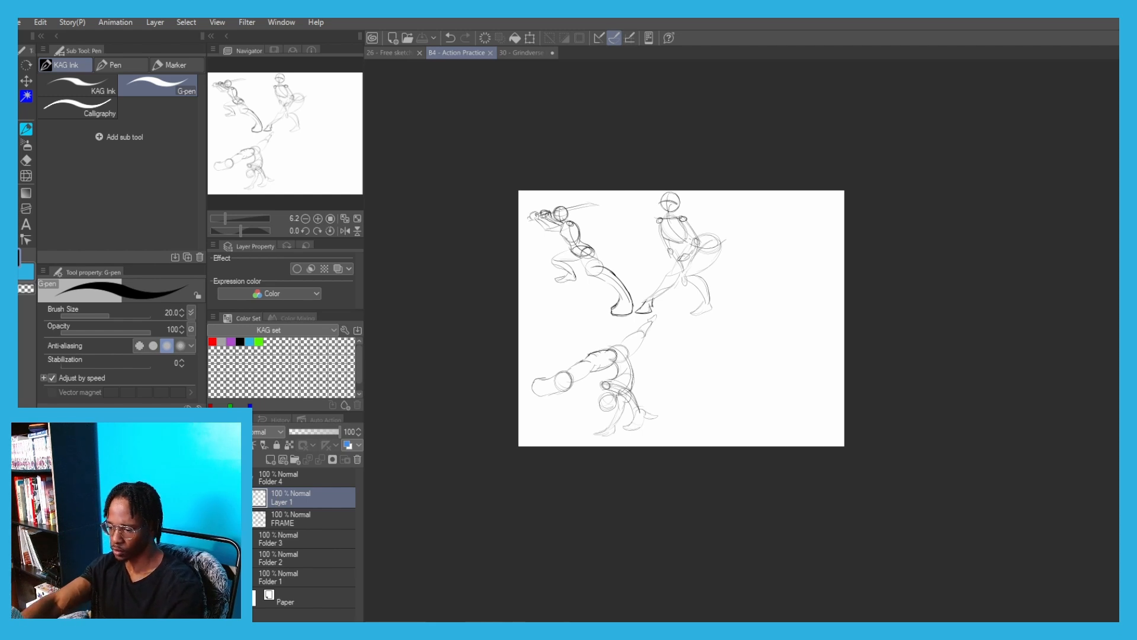
Rename the merged sketch layer as PUSH, check Folder 3's layer names, and change the name to MOTION
{"action": "key", "text": "Return"}
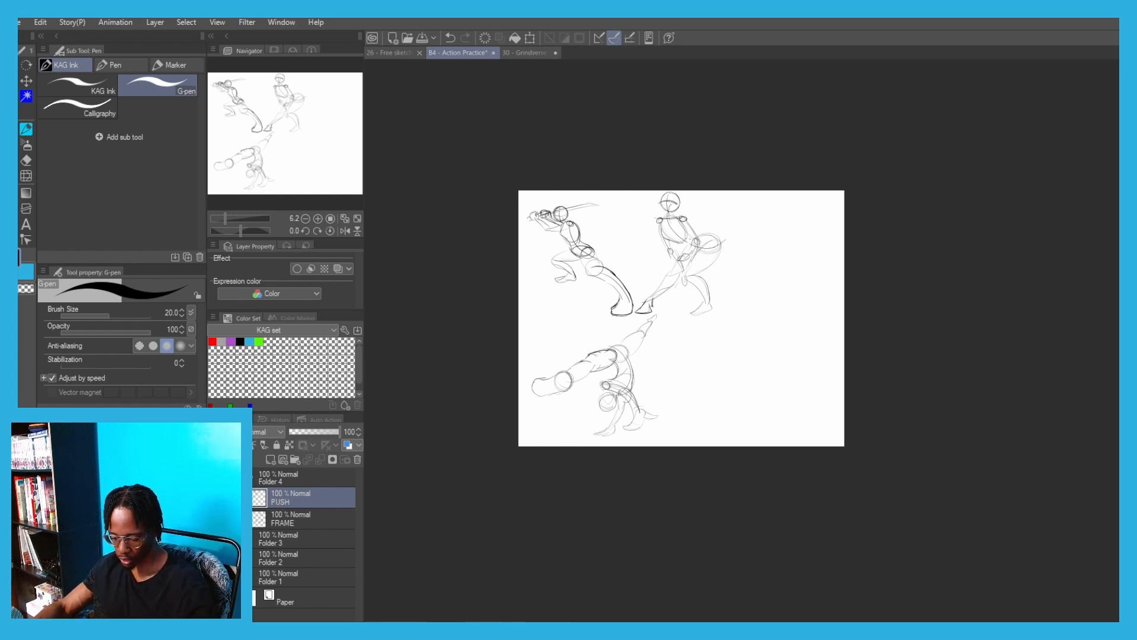
{"action": "left_click", "coordinate": [250, 539]}
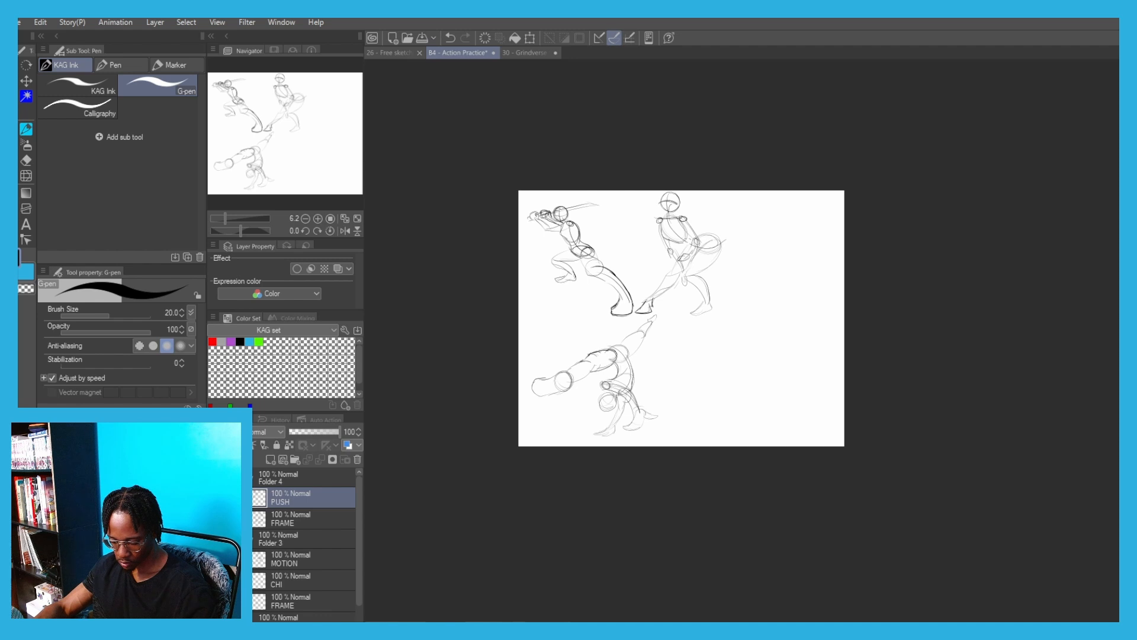
{"action": "left_click", "coordinate": [250, 538]}
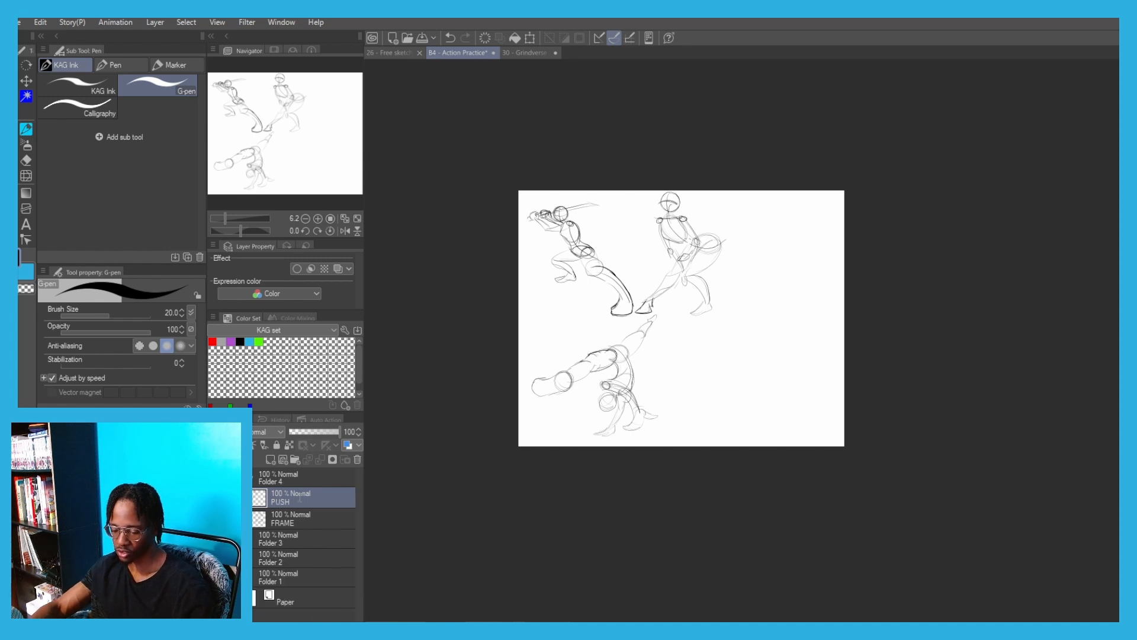
{"action": "key", "text": "Return"}
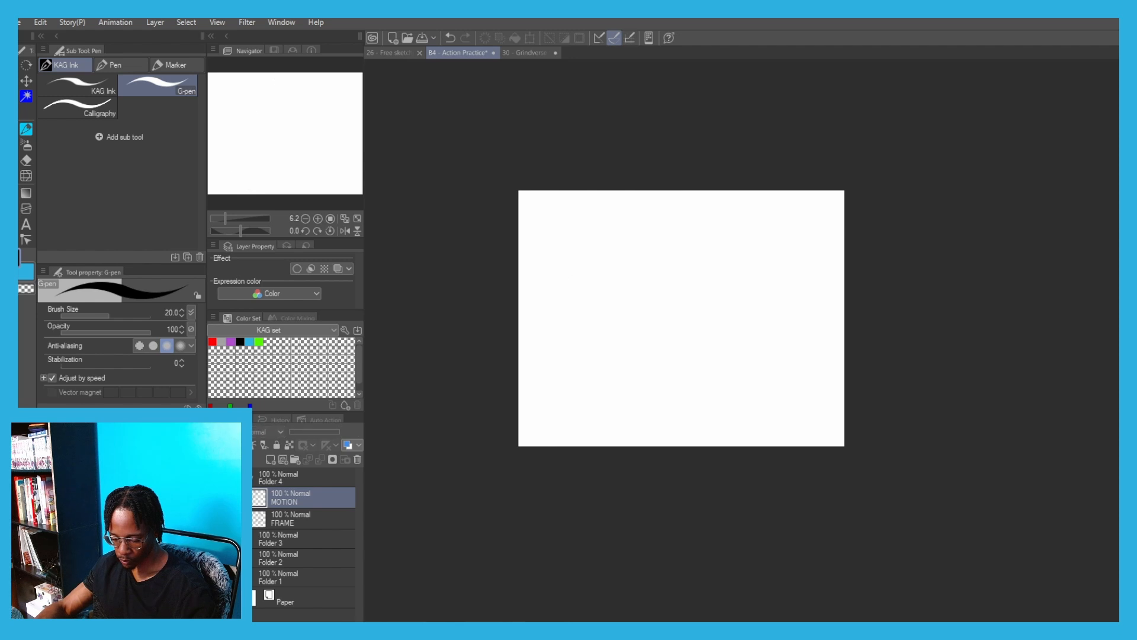
Look over the earlier practice page with the shouting man and the other action poses
{"action": "scroll", "coordinate": [577, 249], "scroll_direction": "up", "scroll_amount": 4}
{"action": "left_click_drag", "start_coordinate": [432, 264], "coordinate": [447, 347]}
{"action": "scroll", "coordinate": [458, 260], "scroll_direction": "down", "scroll_amount": 2}
{"action": "left_click_drag", "start_coordinate": [458, 260], "coordinate": [533, 299]}
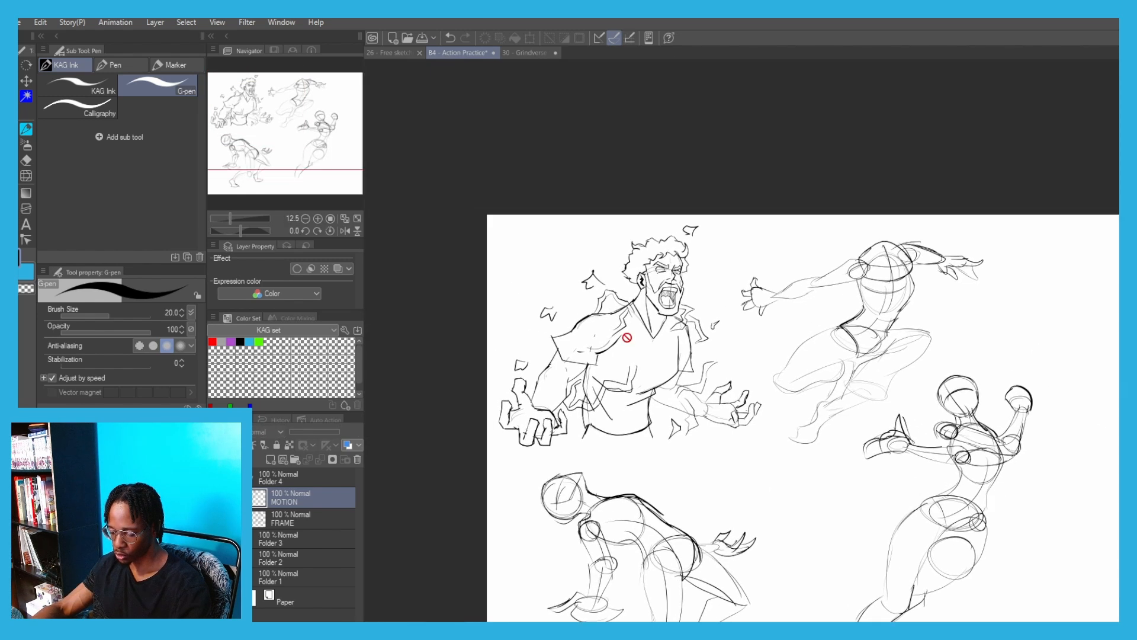
{"action": "scroll", "coordinate": [624, 315], "scroll_direction": "up", "scroll_amount": 2}
{"action": "left_click_drag", "start_coordinate": [465, 271], "coordinate": [476, 232]}
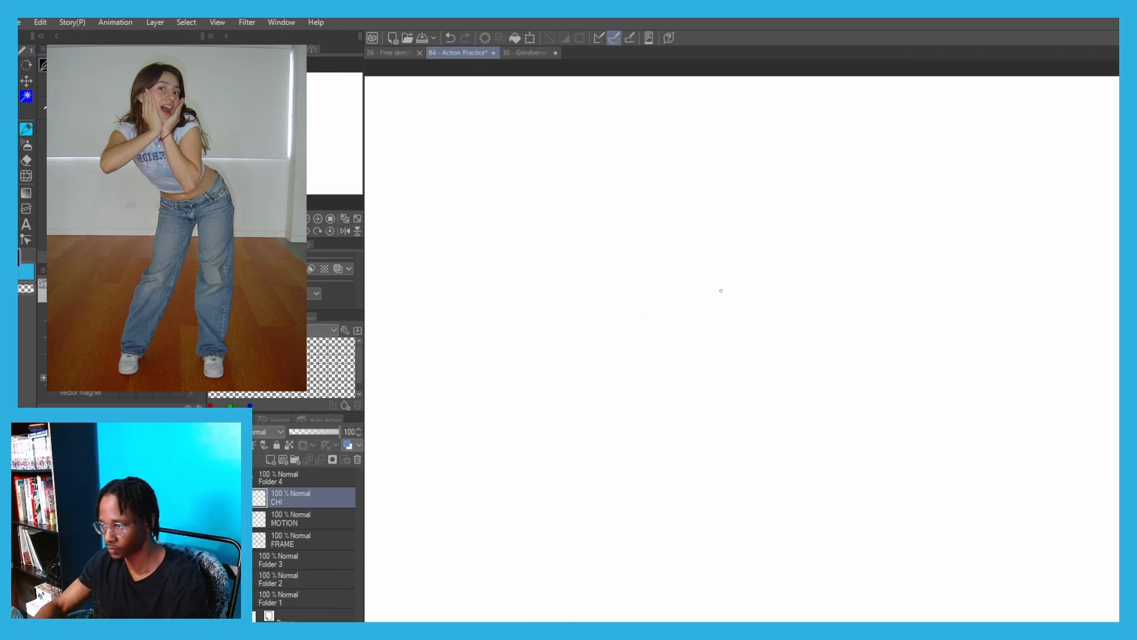
Draw the round skull of the leaning woman on the CHI layer, redoing the first circle and reinforcing its upper edge
{"action": "key", "text": "ctrl+plus"}
{"action": "left_click_drag", "start_coordinate": [542, 237], "coordinate": [551, 259]}
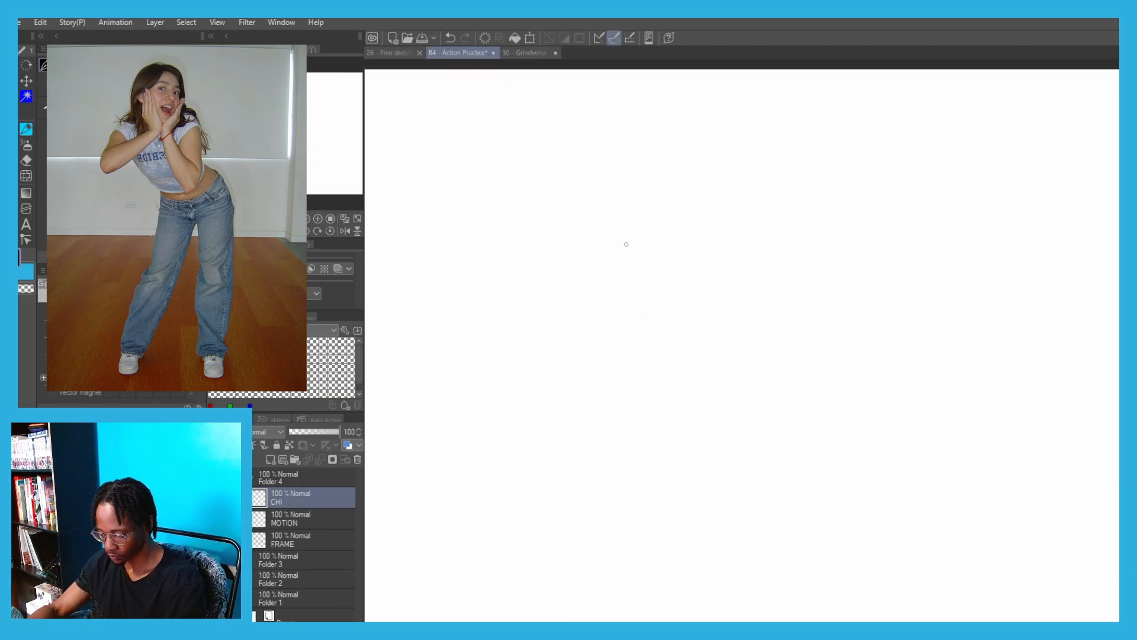
{"action": "mouse_move", "coordinate": [656, 214]}
{"action": "left_mouse_down"}
{"action": "mouse_move", "coordinate": [655, 279]}
{"action": "mouse_move", "coordinate": [595, 296]}
{"action": "left_mouse_up"}
{"action": "key", "text": "ctrl+z"}
{"action": "mouse_move", "coordinate": [651, 208]}
{"action": "left_mouse_down"}
{"action": "mouse_move", "coordinate": [577, 272]}
{"action": "mouse_move", "coordinate": [630, 197]}
{"action": "left_mouse_up"}
{"action": "left_click_drag", "start_coordinate": [620, 192], "coordinate": [672, 223]}
Add a curved brow line across the head circle and a curved vertical centre line for the face's tilt
{"action": "mouse_move", "coordinate": [598, 248]}
{"action": "left_mouse_down"}
{"action": "mouse_move", "coordinate": [571, 262]}
{"action": "mouse_move", "coordinate": [673, 276]}
{"action": "left_mouse_up"}
{"action": "key", "text": "ctrl+z"}
{"action": "key", "text": "ctrl+z"}
{"action": "left_click_drag", "start_coordinate": [658, 209], "coordinate": [630, 292]}
{"action": "key", "text": "ctrl+z"}
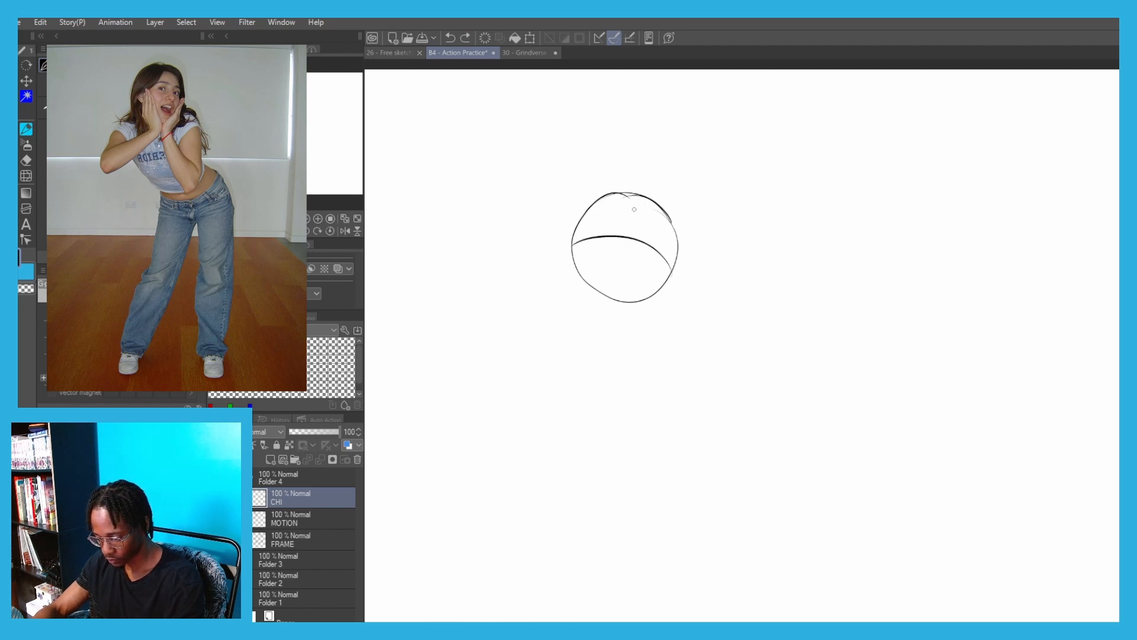
{"action": "left_click_drag", "start_coordinate": [642, 204], "coordinate": [618, 299]}
Draw the face's side line, a pointed chin with jaw lines, and a small ear on the far edge
{"action": "scroll", "coordinate": [632, 270], "scroll_direction": "up", "scroll_amount": 2}
{"action": "mouse_move", "coordinate": [660, 243]}
{"action": "left_mouse_down"}
{"action": "mouse_move", "coordinate": [570, 327]}
{"action": "mouse_move", "coordinate": [560, 232]}
{"action": "left_mouse_up"}
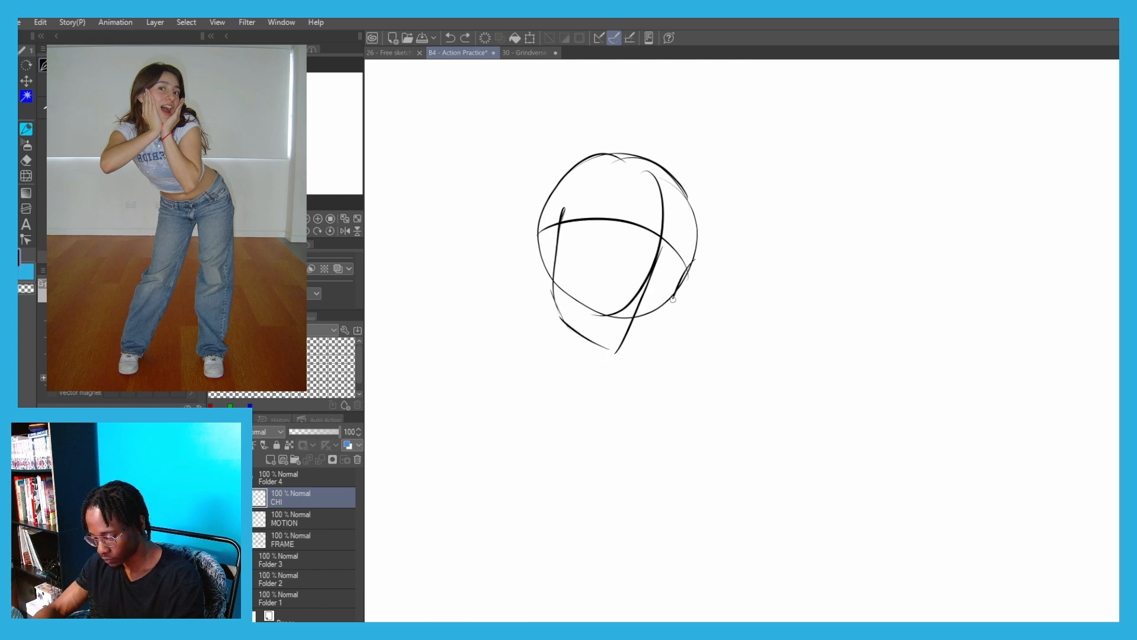
{"action": "left_click_drag", "start_coordinate": [673, 299], "coordinate": [673, 308]}
{"action": "left_click_drag", "start_coordinate": [674, 311], "coordinate": [624, 350]}
{"action": "key", "text": "ctrl+z"}
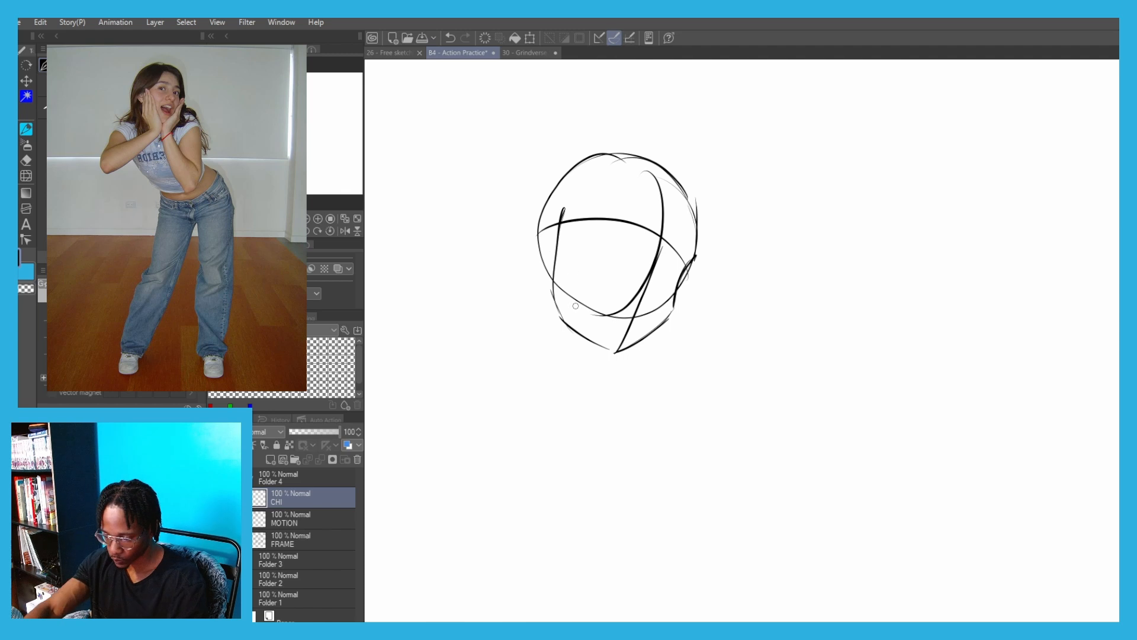
Erase the skull circle's lower arc inside the face and redraw the cheek-to-jaw line on the left side
{"action": "key", "text": "r"}
{"action": "key", "text": "e"}
{"action": "mouse_move", "coordinate": [582, 300]}
{"action": "left_mouse_down"}
{"action": "mouse_move", "coordinate": [608, 320]}
{"action": "mouse_move", "coordinate": [632, 273]}
{"action": "left_mouse_up"}
{"action": "left_click_drag", "start_coordinate": [655, 311], "coordinate": [665, 290]}
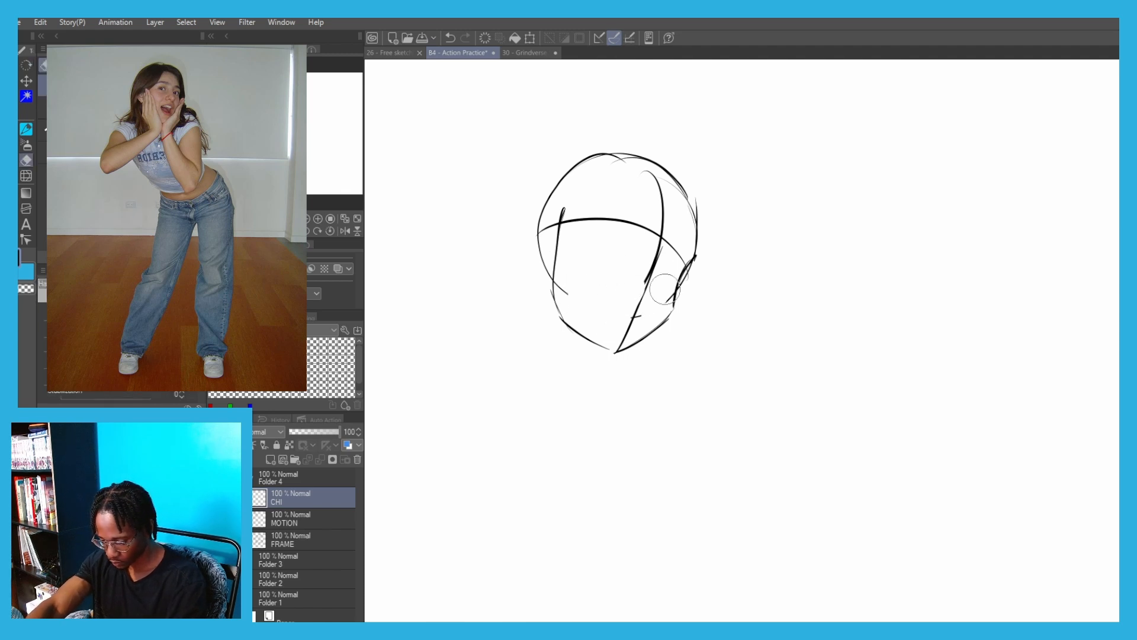
{"action": "key", "text": "p"}
{"action": "mouse_move", "coordinate": [560, 329]}
{"action": "left_mouse_down"}
{"action": "mouse_move", "coordinate": [572, 313]}
{"action": "mouse_move", "coordinate": [556, 300]}
{"action": "left_mouse_up"}
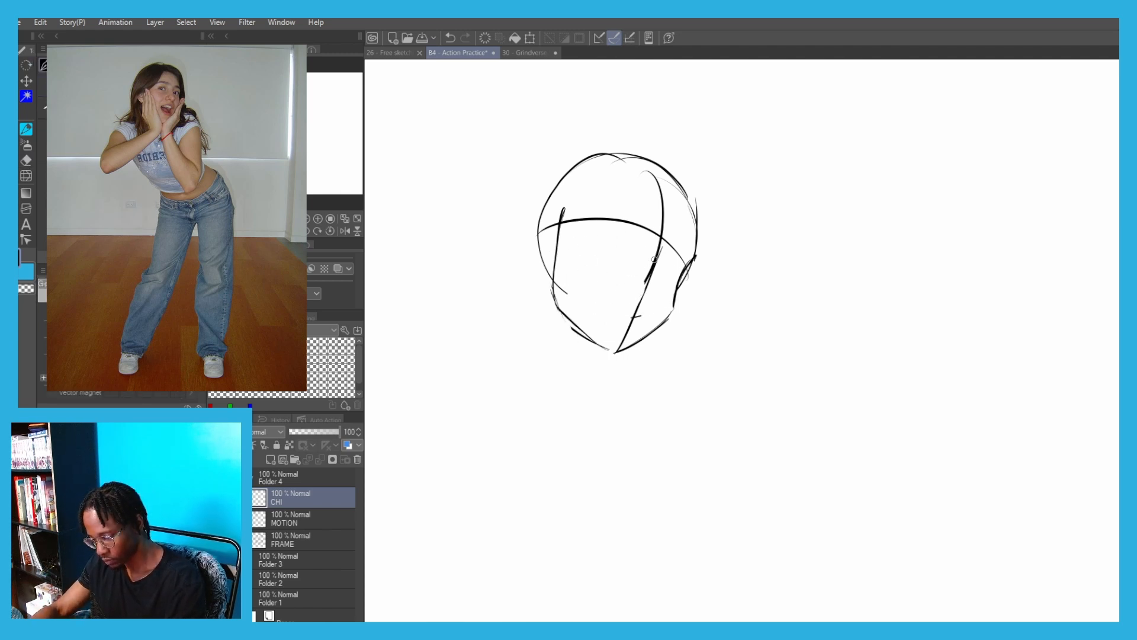
Draw sloping shoulder lines outward from both sides of the jaw and a long curve down from the left shoulder
{"action": "scroll", "coordinate": [658, 264], "scroll_direction": "up", "scroll_amount": 1}
{"action": "left_click_drag", "start_coordinate": [569, 249], "coordinate": [602, 163]}
{"action": "scroll", "coordinate": [544, 224], "scroll_direction": "down", "scroll_amount": 1}
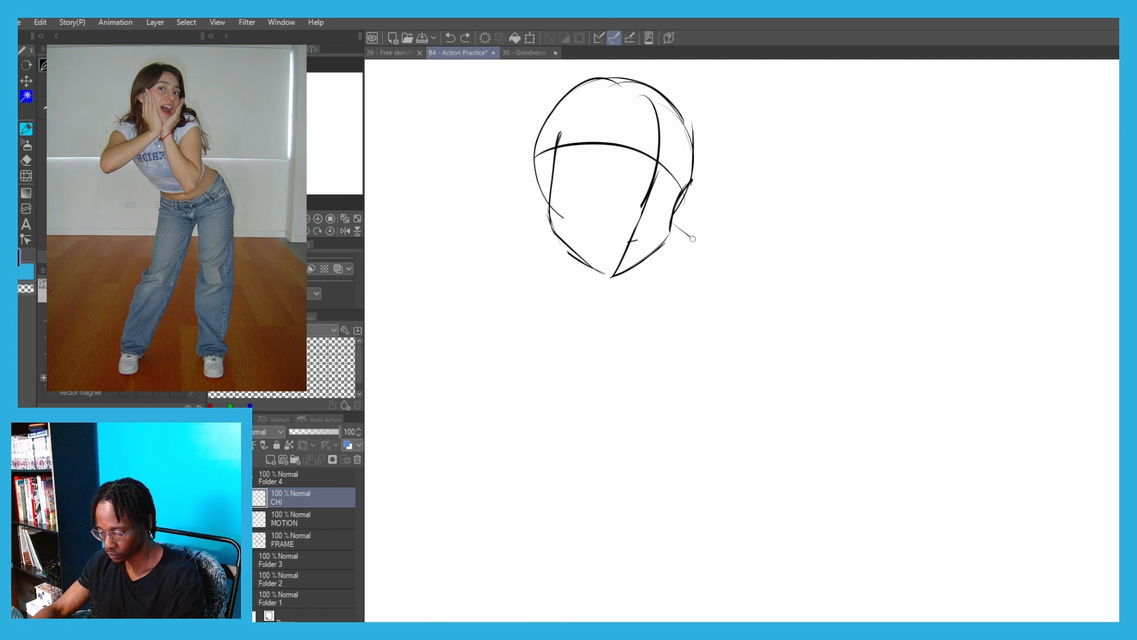
{"action": "left_click_drag", "start_coordinate": [693, 239], "coordinate": [695, 241]}
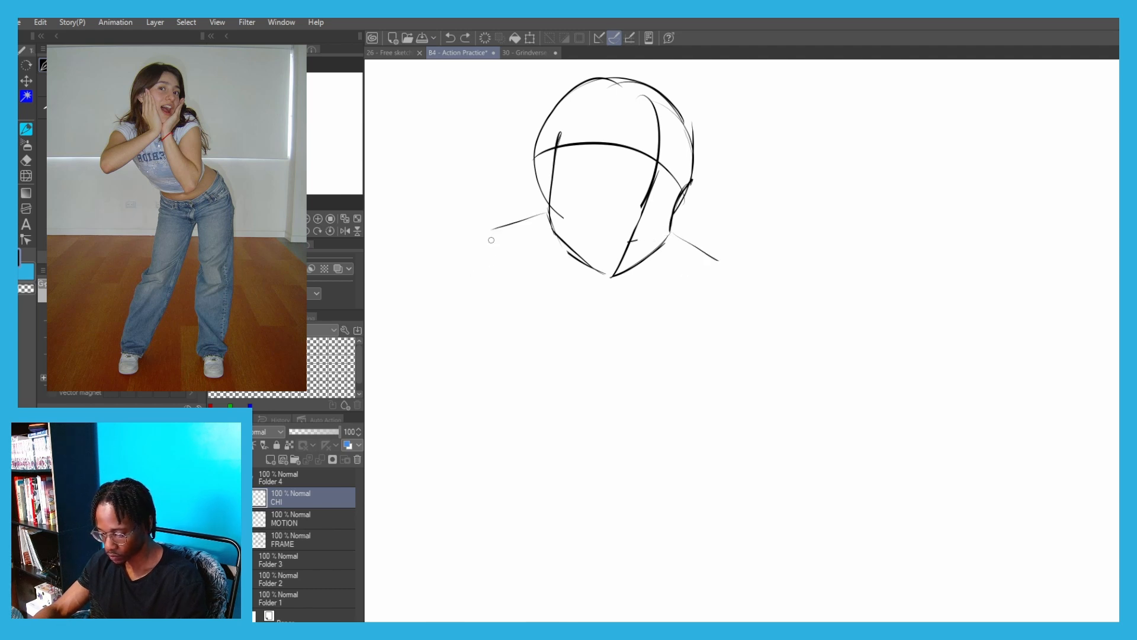
{"action": "mouse_move", "coordinate": [491, 240]}
{"action": "left_mouse_down"}
{"action": "mouse_move", "coordinate": [483, 297]}
{"action": "mouse_move", "coordinate": [583, 389]}
{"action": "left_mouse_up"}
{"action": "key", "text": "ctrl+z"}
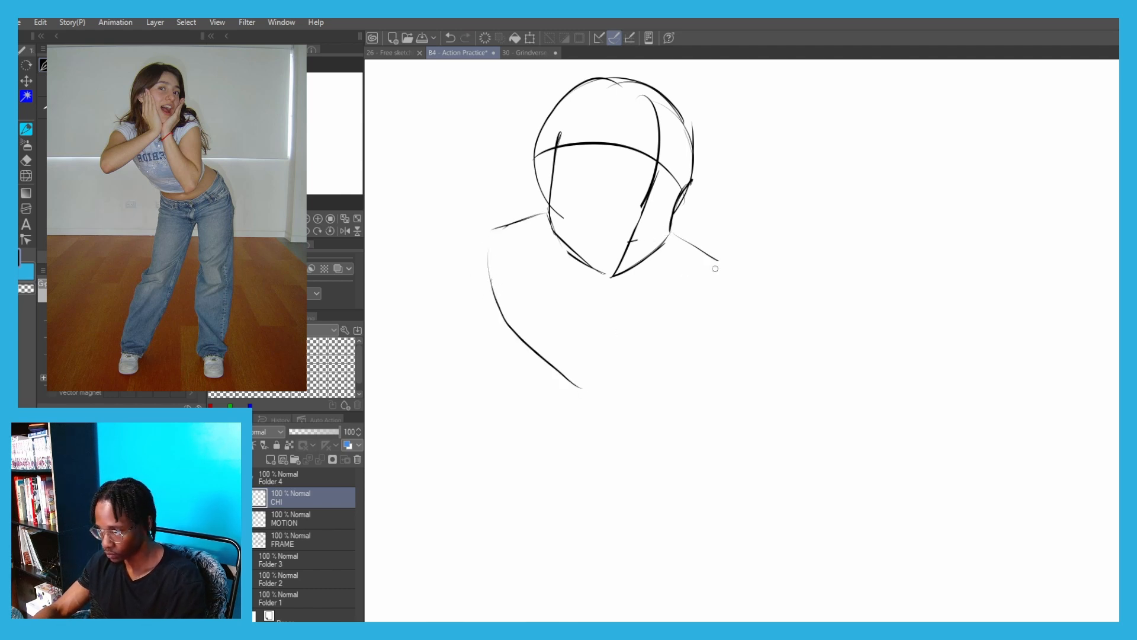
Rework the right shoulder's contour with repeated strokes and run a long outline down from it
{"action": "left_click_drag", "start_coordinate": [703, 252], "coordinate": [714, 338]}
{"action": "key", "text": "ctrl+z"}
{"action": "left_click_drag", "start_coordinate": [672, 233], "coordinate": [735, 340]}
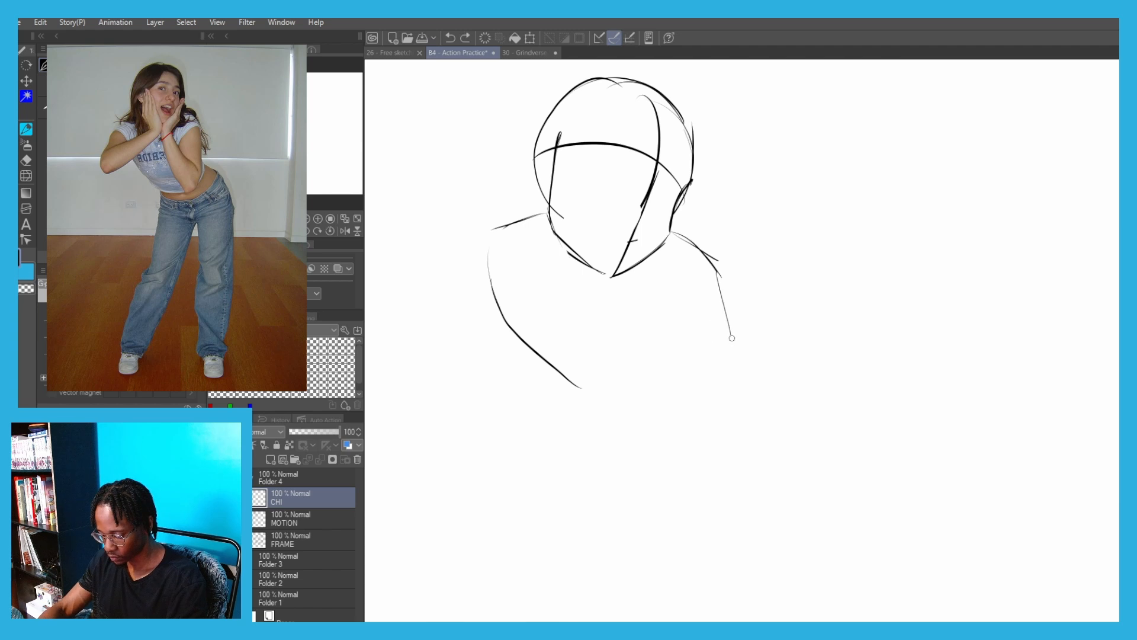
{"action": "key", "text": "ctrl+z"}
{"action": "left_click_drag", "start_coordinate": [703, 253], "coordinate": [727, 337]}
{"action": "key", "text": "ctrl+z"}
{"action": "left_click_drag", "start_coordinate": [708, 256], "coordinate": [724, 404]}
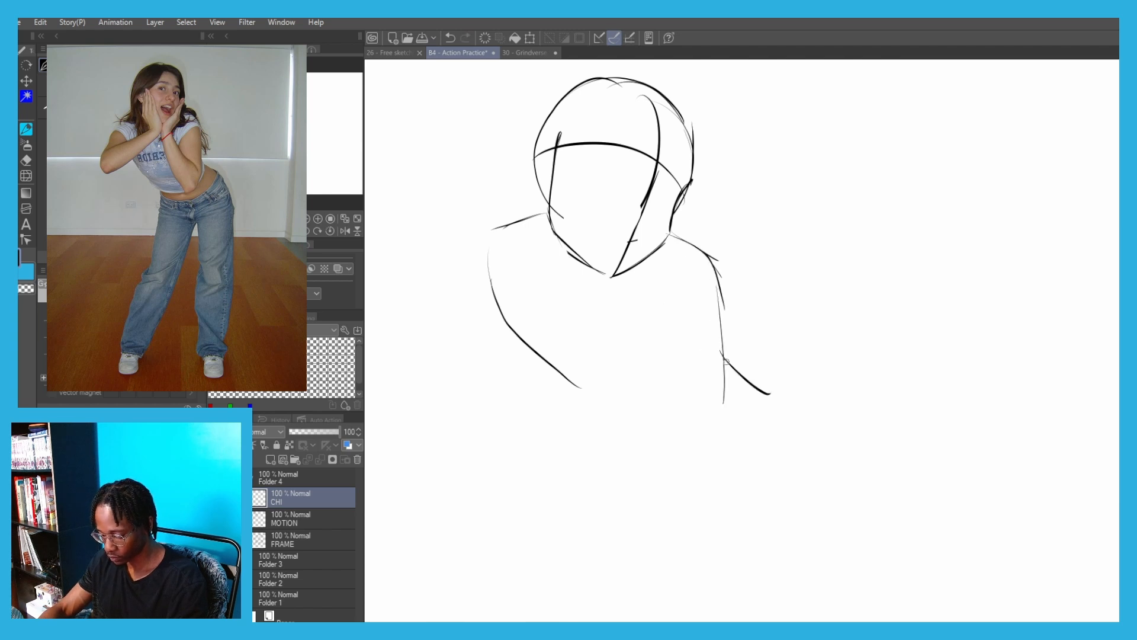
Try several waist curves and sketch the one sweeping from the torso's right side outward to the hip
{"action": "scroll", "coordinate": [572, 211], "scroll_direction": "down", "scroll_amount": 1}
{"action": "left_click_drag", "start_coordinate": [583, 229], "coordinate": [597, 291]}
{"action": "key", "text": "ctrl+z"}
{"action": "left_click_drag", "start_coordinate": [573, 251], "coordinate": [746, 369]}
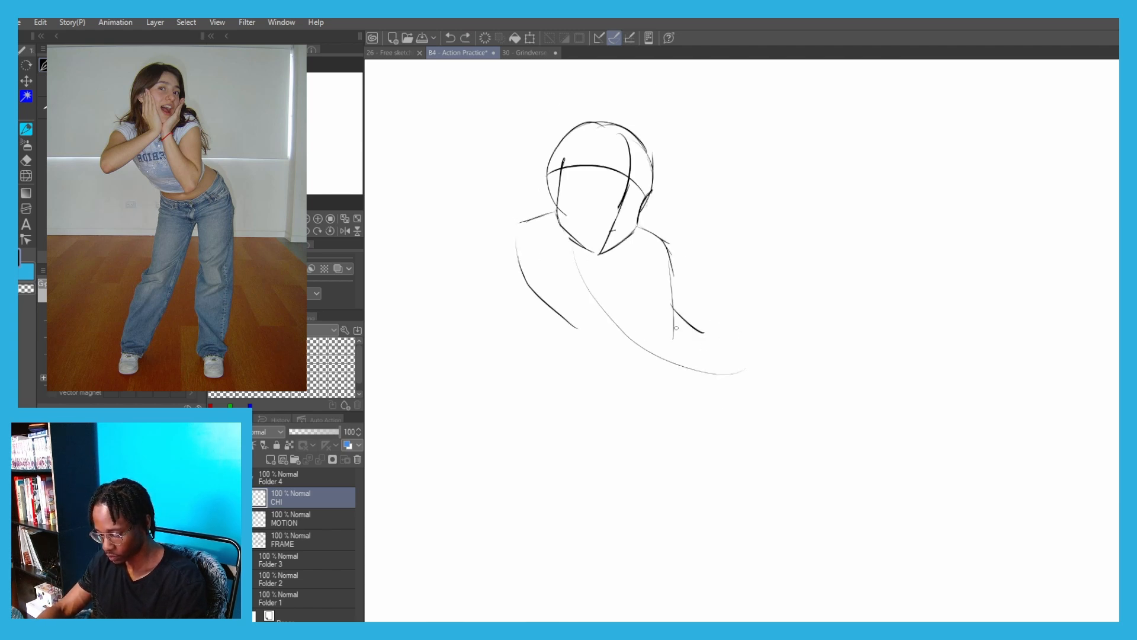
{"action": "key", "text": "ctrl+z"}
{"action": "left_click_drag", "start_coordinate": [674, 307], "coordinate": [744, 342]}
{"action": "key", "text": "ctrl+z"}
{"action": "left_click_drag", "start_coordinate": [667, 289], "coordinate": [731, 337]}
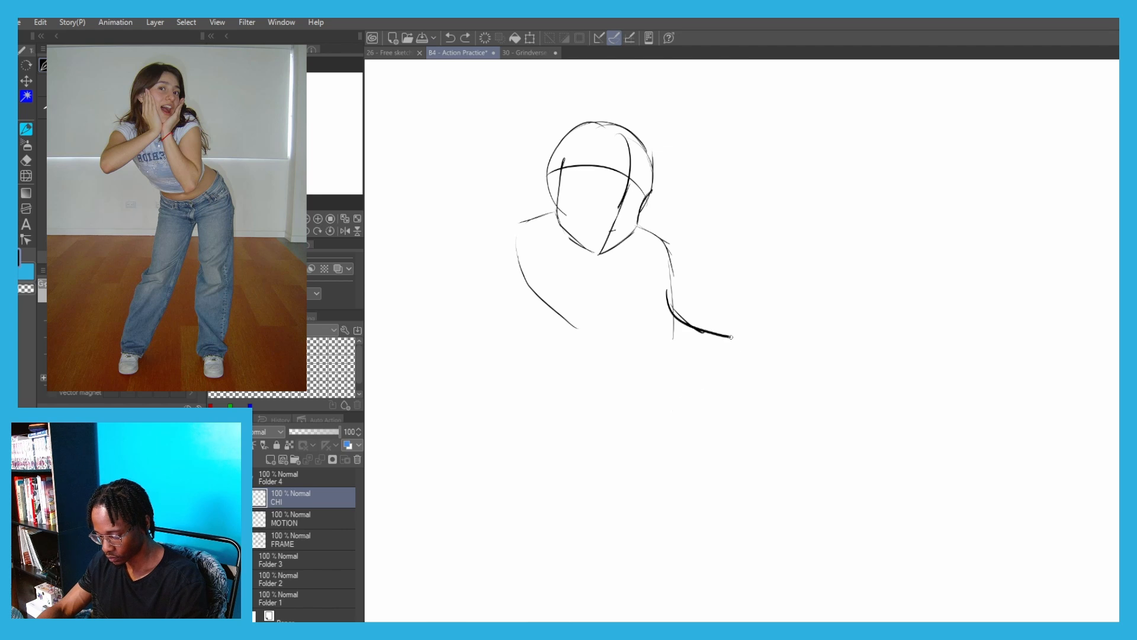
Sketch the pelvis with a curved lower belly line, a short outer hip line and an arched leg opening
{"action": "mouse_move", "coordinate": [563, 317]}
{"action": "left_mouse_down"}
{"action": "mouse_move", "coordinate": [615, 338]}
{"action": "mouse_move", "coordinate": [648, 409]}
{"action": "left_mouse_up"}
{"action": "left_click_drag", "start_coordinate": [702, 331], "coordinate": [724, 349]}
{"action": "left_click_drag", "start_coordinate": [710, 333], "coordinate": [726, 368]}
{"action": "left_click_drag", "start_coordinate": [718, 359], "coordinate": [665, 400]}
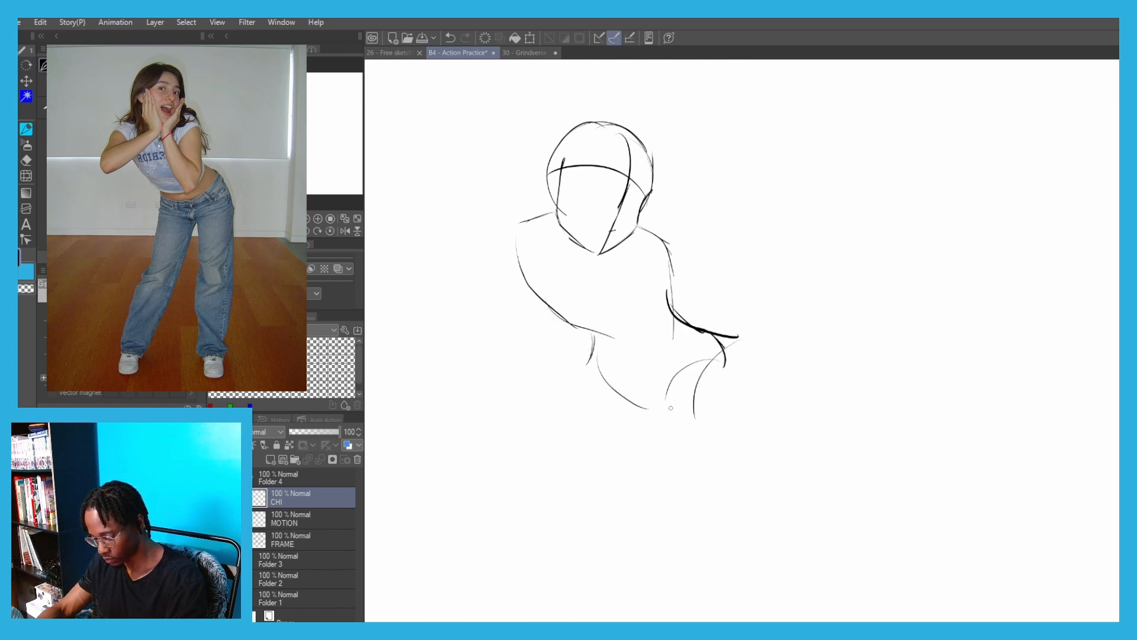
{"action": "key", "text": "ctrl+z"}
{"action": "left_click_drag", "start_coordinate": [709, 334], "coordinate": [724, 359]}
{"action": "left_click_drag", "start_coordinate": [726, 369], "coordinate": [663, 422]}
{"action": "key", "text": "ctrl+z"}
{"action": "left_click_drag", "start_coordinate": [704, 371], "coordinate": [613, 388]}
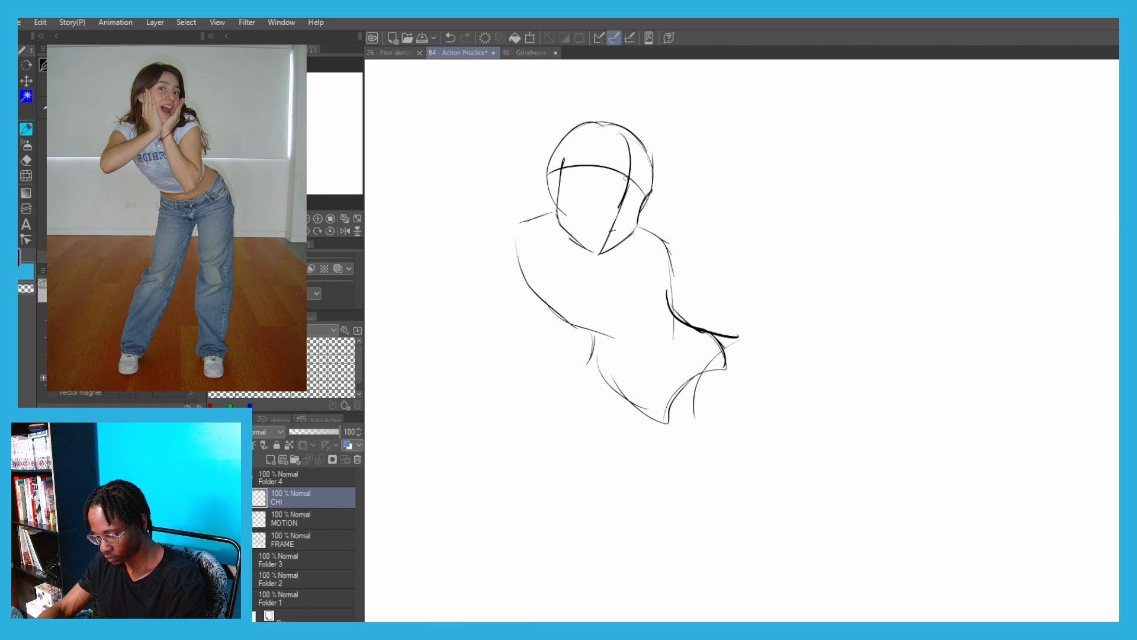
Redraw the torso's right contour as a darker line from the neck over the shoulder down to the waist
{"action": "key", "text": "ctrl+z"}
{"action": "mouse_move", "coordinate": [664, 280]}
{"action": "left_mouse_down"}
{"action": "mouse_move", "coordinate": [696, 326]}
{"action": "mouse_move", "coordinate": [675, 340]}
{"action": "left_mouse_up"}
{"action": "key", "text": "ctrl+z"}
{"action": "mouse_move", "coordinate": [635, 224]}
{"action": "left_mouse_down"}
{"action": "mouse_move", "coordinate": [666, 252]}
{"action": "mouse_move", "coordinate": [678, 342]}
{"action": "left_mouse_up"}
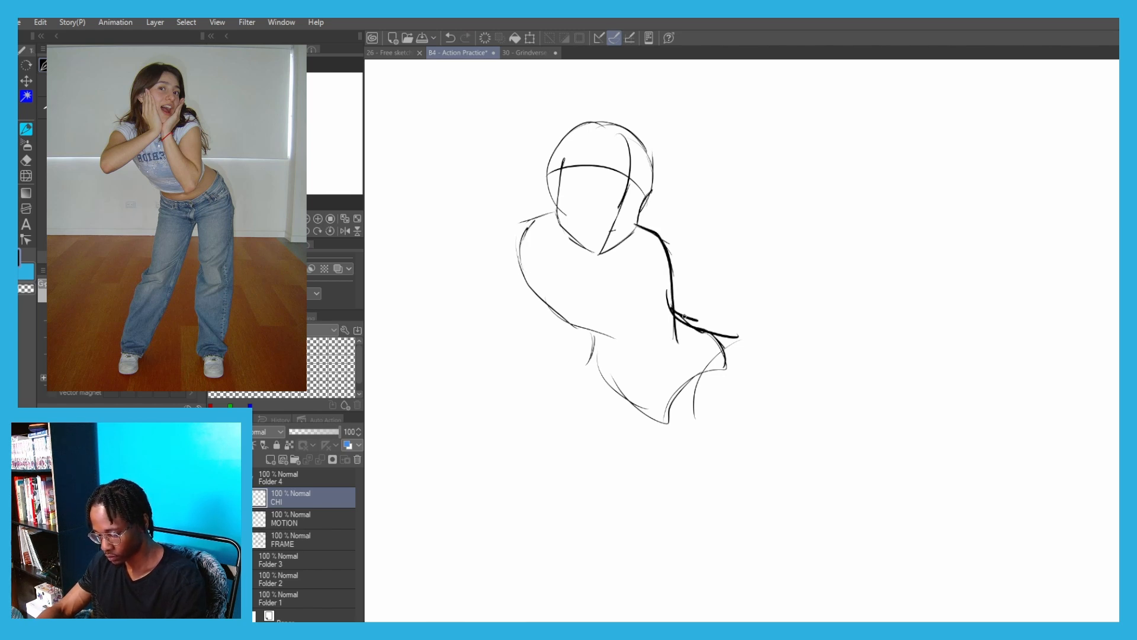
Thicken the arched leg opening and the waist-to-hip line, and add an outer hip curve
{"action": "left_click_drag", "start_coordinate": [734, 365], "coordinate": [669, 418]}
{"action": "left_click_drag", "start_coordinate": [735, 345], "coordinate": [747, 387]}
{"action": "left_click_drag", "start_coordinate": [748, 387], "coordinate": [736, 319]}
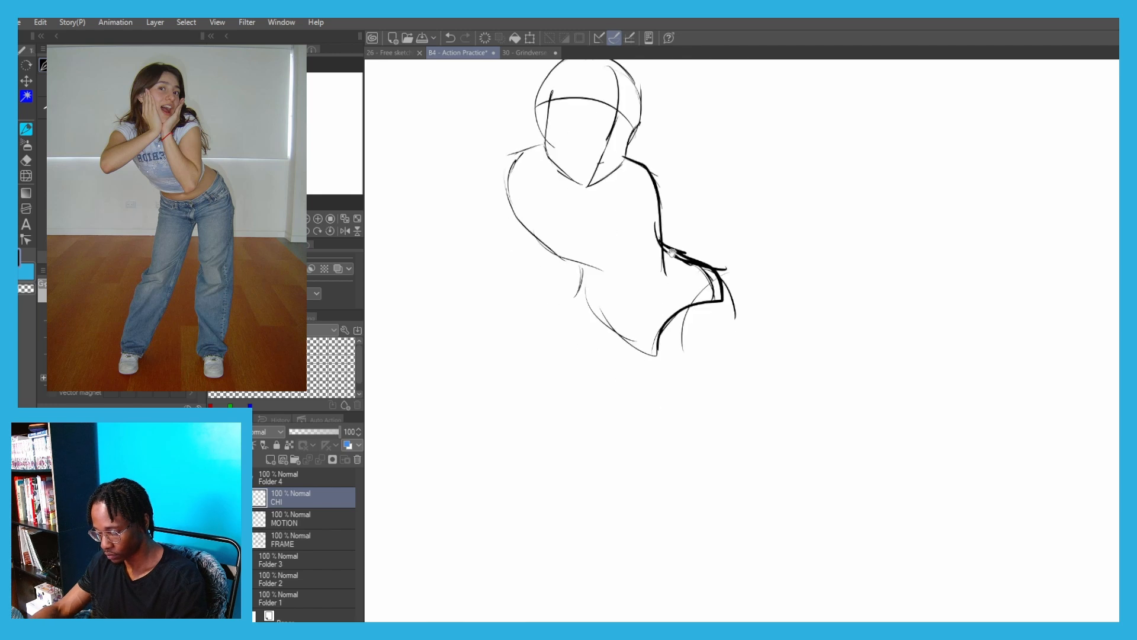
{"action": "left_click_drag", "start_coordinate": [668, 248], "coordinate": [676, 257]}
{"action": "key", "text": "ctrl+z"}
Draw the right leg's inner and outer thigh lines and a lower leg line below the knee
{"action": "left_click_drag", "start_coordinate": [724, 297], "coordinate": [734, 469]}
{"action": "key", "text": "ctrl+z"}
{"action": "left_click_drag", "start_coordinate": [655, 354], "coordinate": [691, 490]}
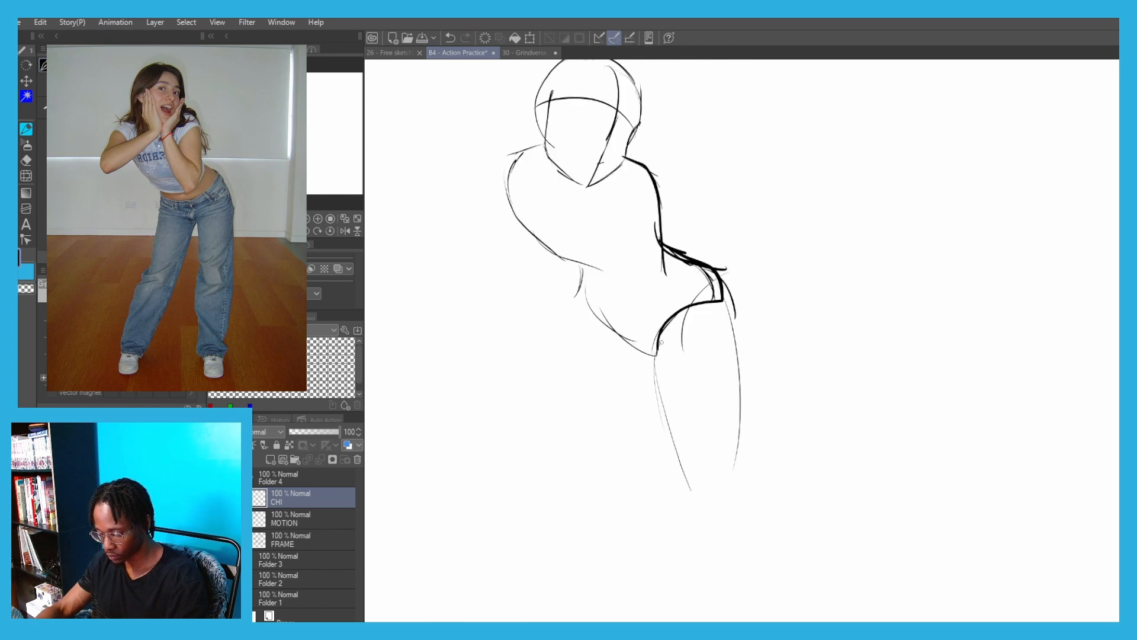
{"action": "key", "text": "ctrl+z"}
{"action": "mouse_move", "coordinate": [722, 301]}
{"action": "left_mouse_down"}
{"action": "mouse_move", "coordinate": [738, 474]}
{"action": "mouse_move", "coordinate": [695, 600]}
{"action": "left_mouse_up"}
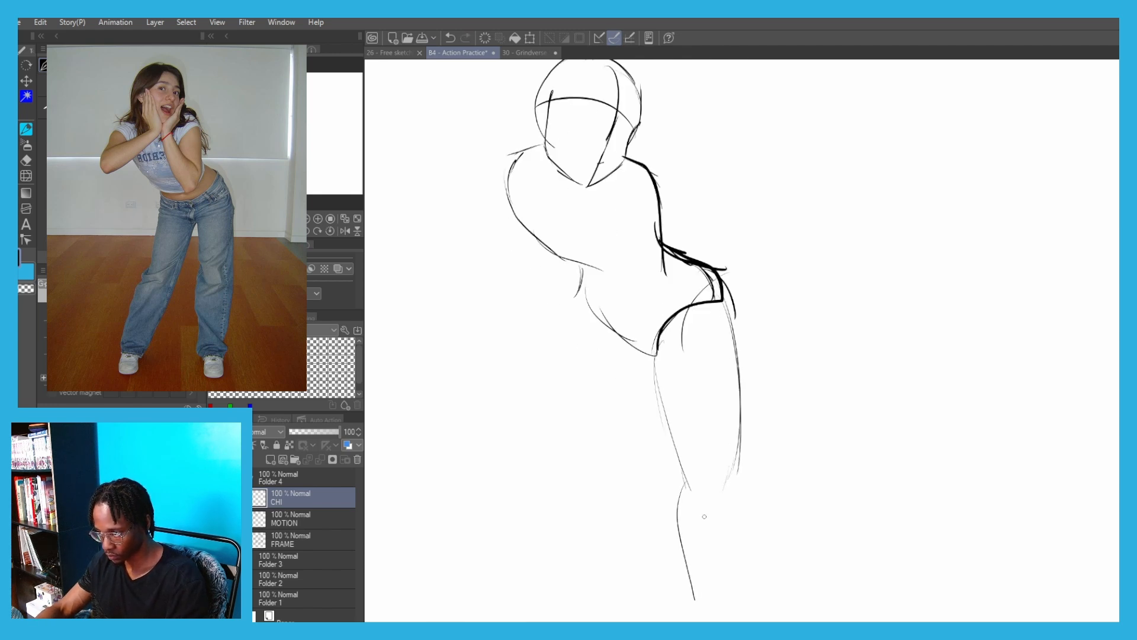
Lasso the right leg's lines, adjust their fit under the hip with a transform, and clear the selection
{"action": "key", "text": "ctrl+minus"}
{"action": "left_click_drag", "start_coordinate": [705, 515], "coordinate": [709, 506]}
{"action": "key", "text": "m"}
{"action": "mouse_move", "coordinate": [698, 538]}
{"action": "left_mouse_down"}
{"action": "mouse_move", "coordinate": [640, 482]}
{"action": "mouse_move", "coordinate": [714, 514]}
{"action": "mouse_move", "coordinate": [751, 493]}
{"action": "left_mouse_up"}
{"action": "key", "text": "p"}
{"action": "key", "text": "ctrl+t"}
{"action": "left_click_drag", "start_coordinate": [662, 357], "coordinate": [671, 353]}
{"action": "left_click", "coordinate": [647, 562]}
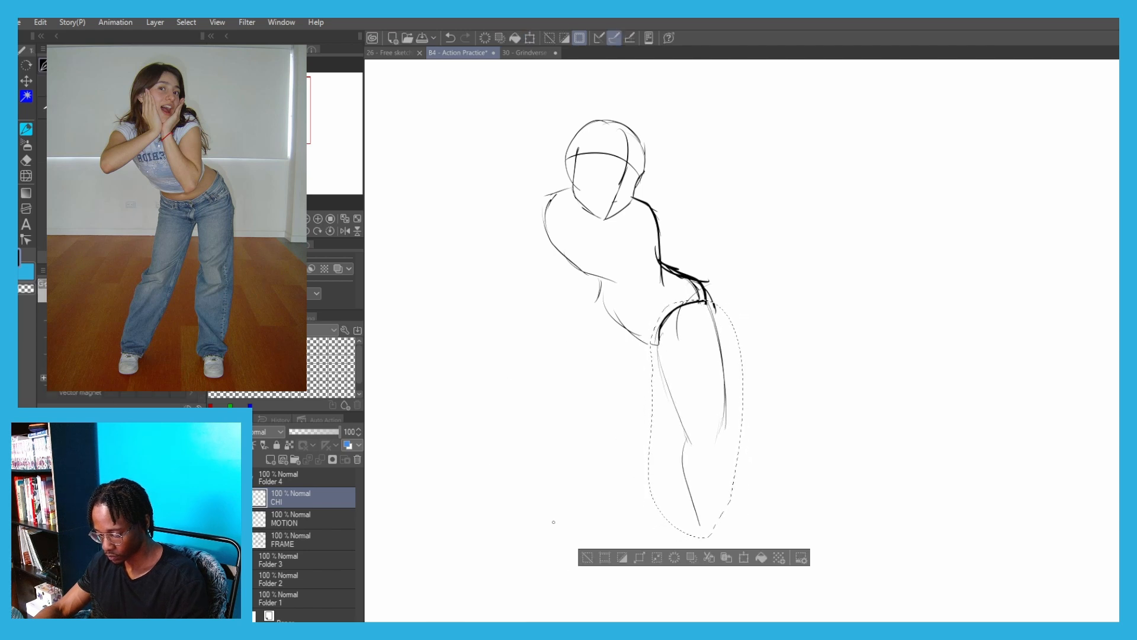
{"action": "key", "text": "ctrl+d"}
{"action": "left_click_drag", "start_coordinate": [666, 393], "coordinate": [648, 395]}
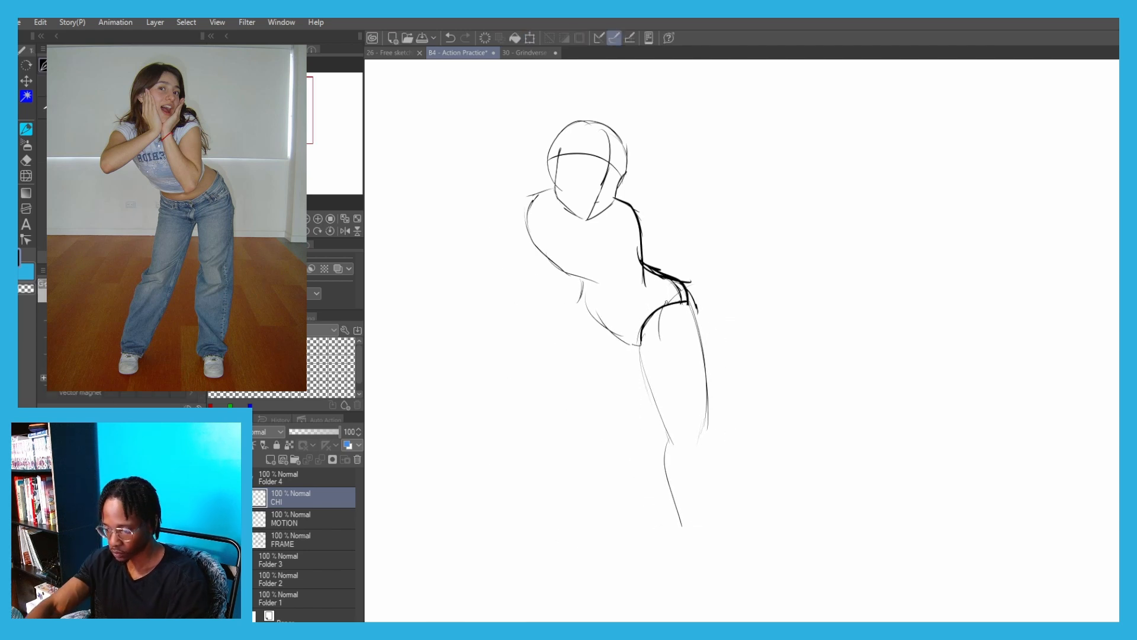
Erase the angular hip corner and redraw the outer hip, thigh and calf as a smooth outline
{"action": "key", "text": "e"}
{"action": "left_click_drag", "start_coordinate": [670, 278], "coordinate": [694, 303]}
{"action": "key", "text": "p"}
{"action": "mouse_move", "coordinate": [644, 336]}
{"action": "left_mouse_down"}
{"action": "mouse_move", "coordinate": [686, 307]}
{"action": "mouse_move", "coordinate": [696, 320]}
{"action": "left_mouse_up"}
{"action": "mouse_move", "coordinate": [701, 340]}
{"action": "left_mouse_down"}
{"action": "mouse_move", "coordinate": [656, 271]}
{"action": "mouse_move", "coordinate": [675, 288]}
{"action": "mouse_move", "coordinate": [701, 363]}
{"action": "left_mouse_up"}
{"action": "key", "text": "ctrl+z"}
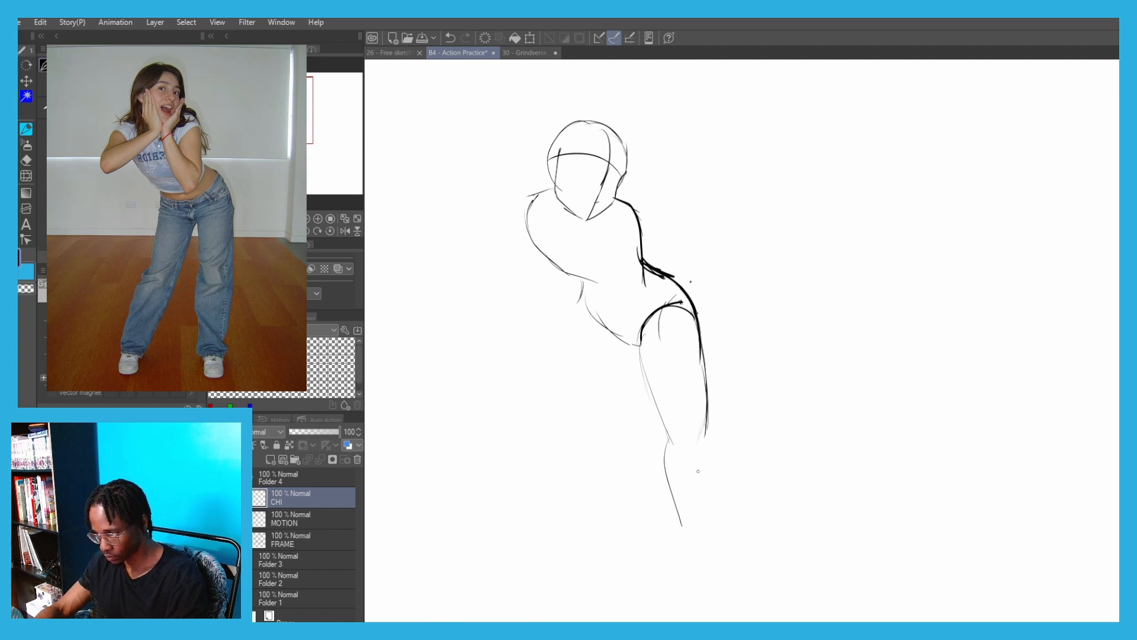
{"action": "left_click_drag", "start_coordinate": [704, 433], "coordinate": [710, 538]}
{"action": "key", "text": "ctrl+z"}
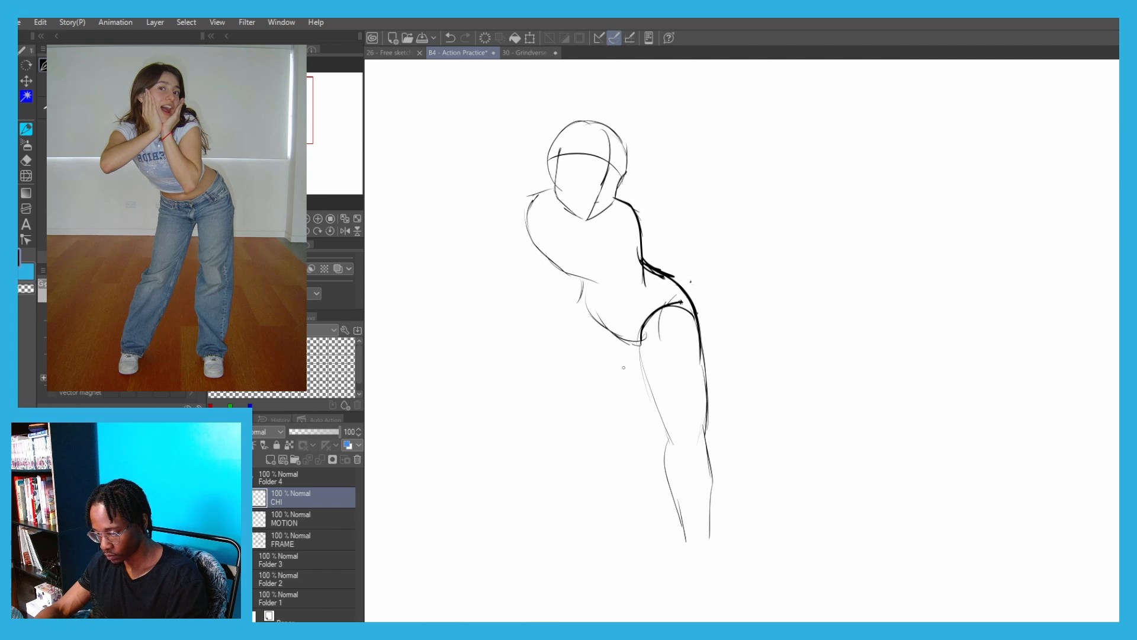
{"action": "key", "text": "ctrl+z"}
Draw the left leg slanting outward from the pelvis, with thigh, knee and calf lines
{"action": "left_click_drag", "start_coordinate": [604, 342], "coordinate": [537, 502]}
{"action": "key", "text": "ctrl+z"}
{"action": "left_click_drag", "start_coordinate": [633, 352], "coordinate": [574, 445]}
{"action": "key", "text": "ctrl+z"}
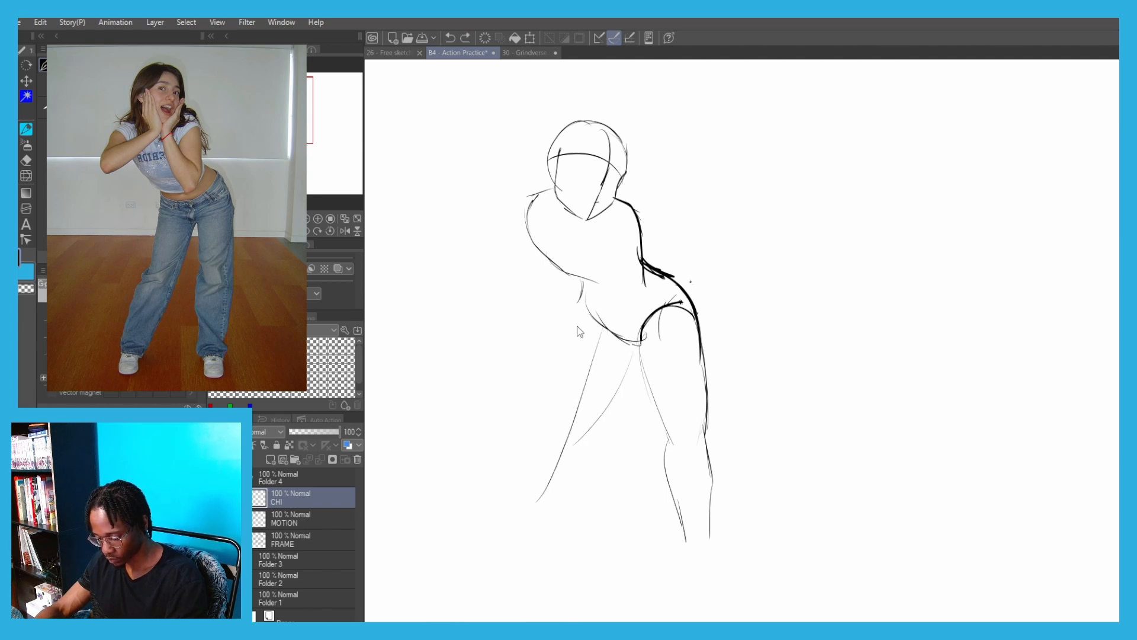
{"action": "left_click_drag", "start_coordinate": [583, 309], "coordinate": [559, 409]}
{"action": "left_click_drag", "start_coordinate": [571, 349], "coordinate": [564, 416]}
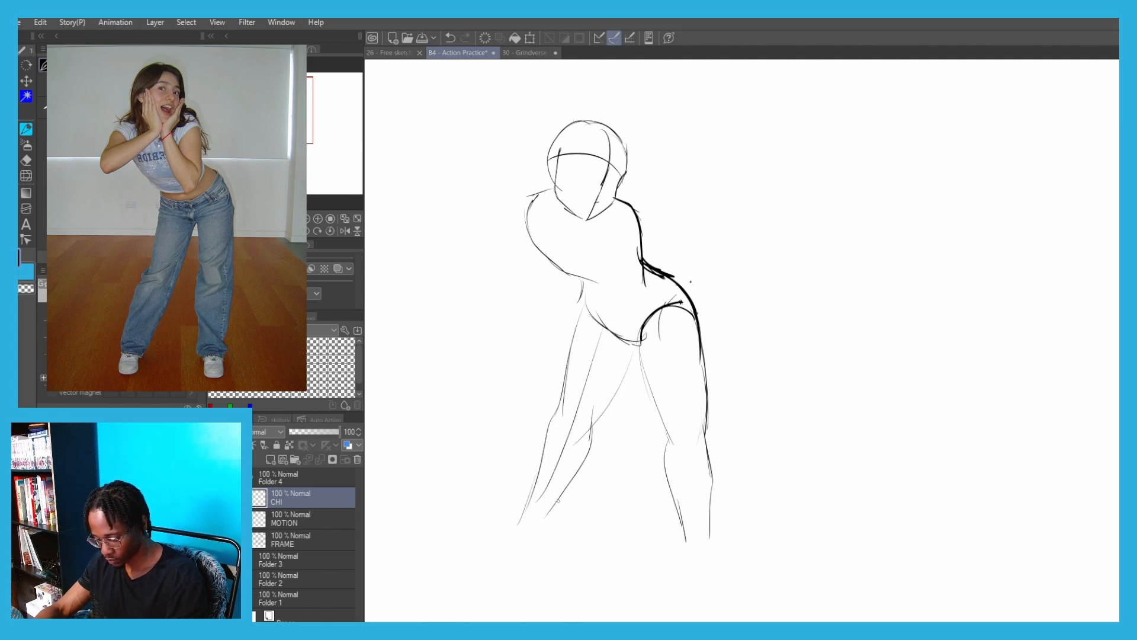
Draw ankle curves and blocky shoe-shaped feet at the ends of both legs
{"action": "mouse_move", "coordinate": [528, 523]}
{"action": "left_mouse_down"}
{"action": "mouse_move", "coordinate": [521, 517]}
{"action": "mouse_move", "coordinate": [571, 478]}
{"action": "mouse_move", "coordinate": [564, 516]}
{"action": "mouse_move", "coordinate": [500, 534]}
{"action": "left_mouse_up"}
{"action": "scroll", "coordinate": [524, 577], "scroll_direction": "up", "scroll_amount": 1}
{"action": "key", "text": "ctrl+z"}
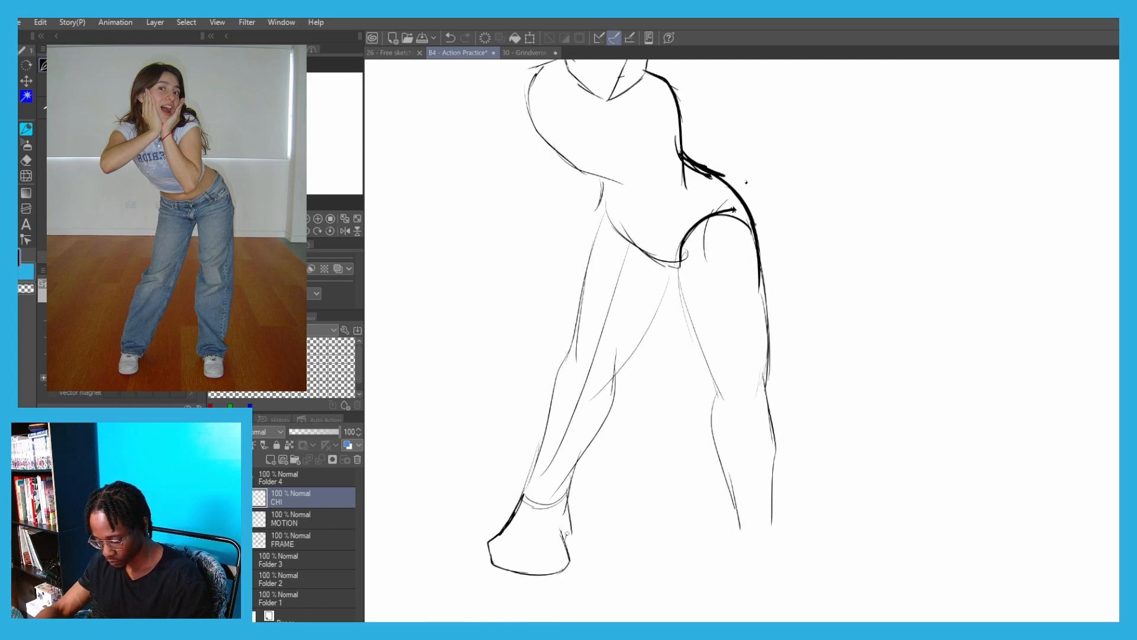
{"action": "key", "text": "ctrl+z"}
{"action": "left_click_drag", "start_coordinate": [575, 436], "coordinate": [539, 413]}
{"action": "left_click_drag", "start_coordinate": [696, 475], "coordinate": [678, 519]}
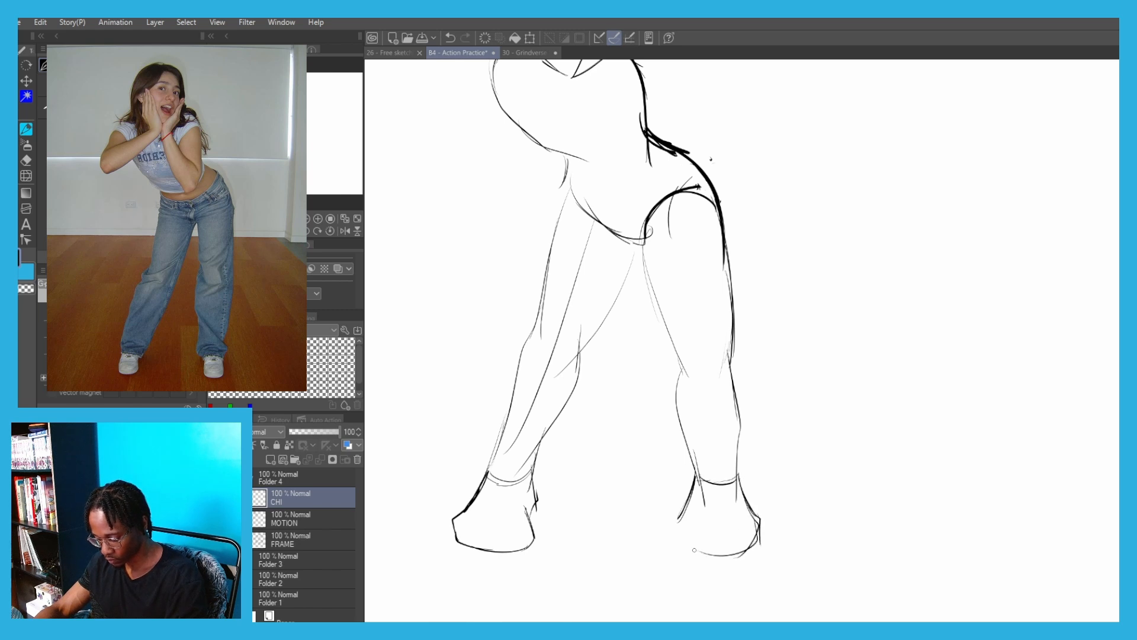
{"action": "scroll", "coordinate": [444, 224], "scroll_direction": "down", "scroll_amount": 3}
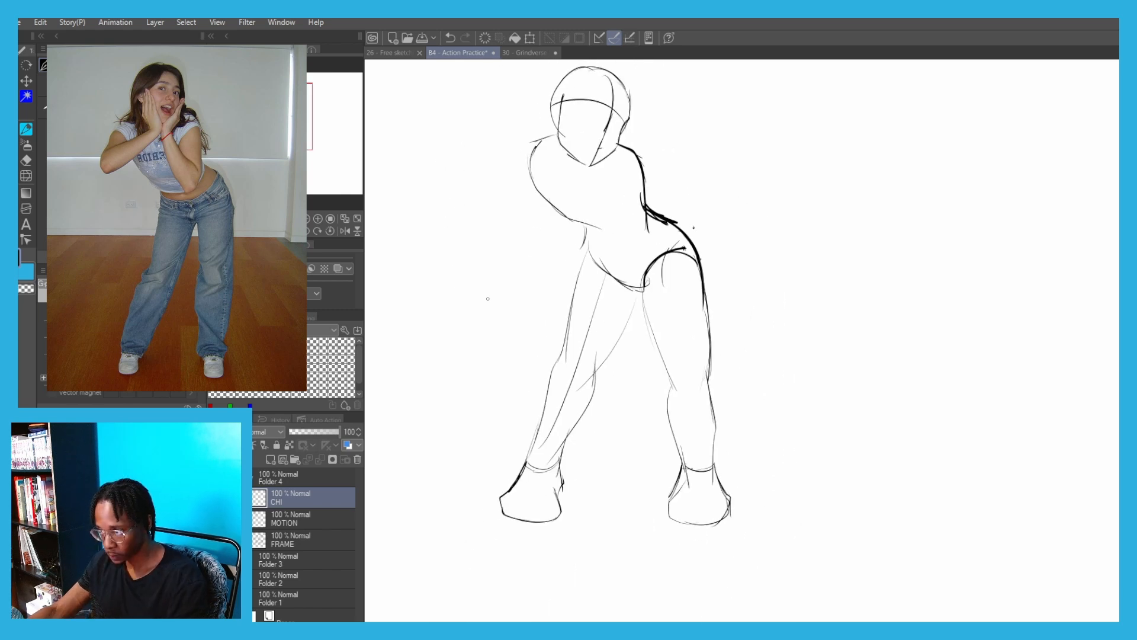
Round off the ribcage with a lower arc and draw the left hand's inner edge rising from the chin
{"action": "scroll", "coordinate": [645, 266], "scroll_direction": "up", "scroll_amount": 1}
{"action": "scroll", "coordinate": [645, 266], "scroll_direction": "up", "scroll_amount": 1}
{"action": "scroll", "coordinate": [664, 291], "scroll_direction": "up", "scroll_amount": 2}
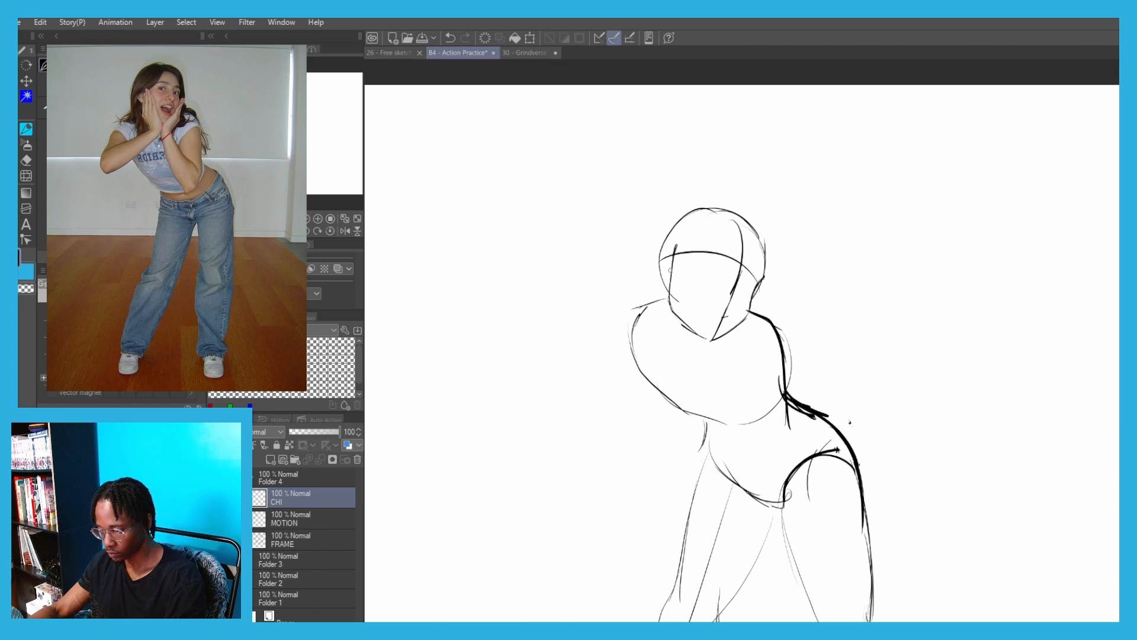
{"action": "scroll", "coordinate": [676, 308], "scroll_direction": "up", "scroll_amount": 1}
{"action": "key", "text": "ctrl+z"}
{"action": "left_click_drag", "start_coordinate": [679, 310], "coordinate": [696, 391]}
{"action": "key", "text": "ctrl+z"}
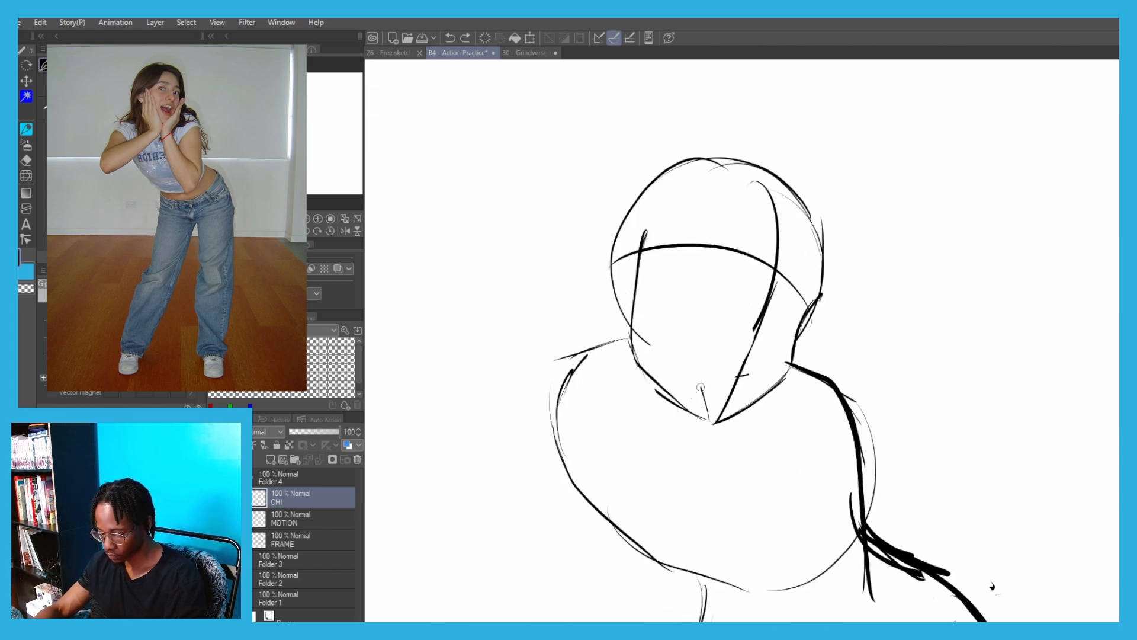
{"action": "key", "text": "ctrl+z"}
{"action": "left_click_drag", "start_coordinate": [694, 342], "coordinate": [708, 418]}
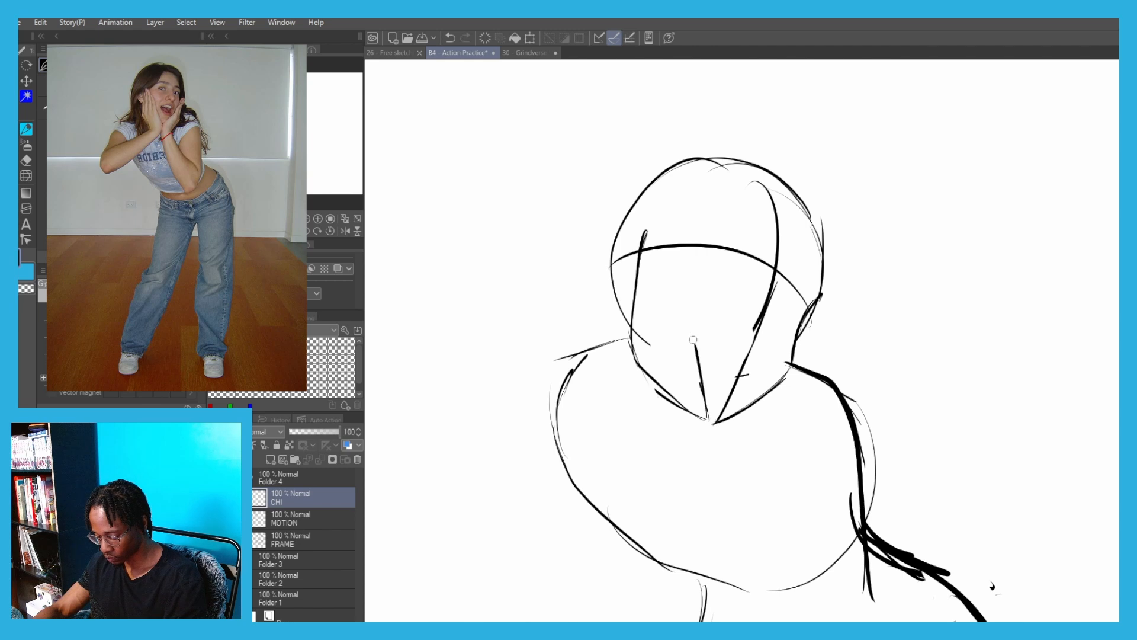
Block in the left palm's curved top, a round wrist and two forearm guide lines running down to the left
{"action": "mouse_move", "coordinate": [631, 336]}
{"action": "left_mouse_down"}
{"action": "mouse_move", "coordinate": [649, 425]}
{"action": "mouse_move", "coordinate": [673, 428]}
{"action": "mouse_move", "coordinate": [771, 335]}
{"action": "left_mouse_up"}
{"action": "left_click_drag", "start_coordinate": [763, 344], "coordinate": [606, 428]}
{"action": "key", "text": "ctrl+z"}
{"action": "left_click_drag", "start_coordinate": [757, 321], "coordinate": [607, 403]}
{"action": "left_click_drag", "start_coordinate": [754, 323], "coordinate": [709, 350]}
{"action": "key", "text": "ctrl+z"}
{"action": "left_click_drag", "start_coordinate": [782, 344], "coordinate": [643, 456]}
{"action": "left_click_drag", "start_coordinate": [659, 450], "coordinate": [621, 456]}
{"action": "key", "text": "ctrl+z"}
{"action": "key", "text": "ctrl+z"}
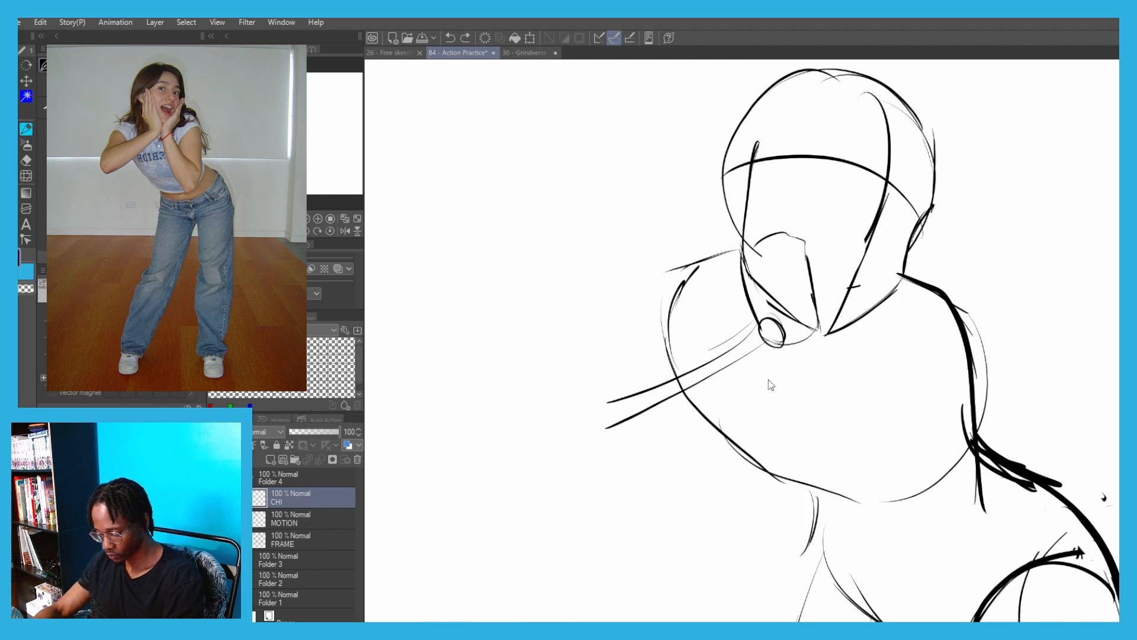
Draw the left forearm's underside from the wrist and close it with a pointed elbow
{"action": "left_click_drag", "start_coordinate": [788, 342], "coordinate": [623, 483]}
{"action": "key", "text": "ctrl+z"}
{"action": "left_click_drag", "start_coordinate": [716, 422], "coordinate": [593, 473]}
{"action": "key", "text": "ctrl+z"}
{"action": "mouse_move", "coordinate": [732, 411]}
{"action": "left_mouse_down"}
{"action": "mouse_move", "coordinate": [651, 460]}
{"action": "mouse_move", "coordinate": [588, 473]}
{"action": "left_mouse_up"}
{"action": "left_click_drag", "start_coordinate": [607, 399], "coordinate": [569, 455]}
{"action": "left_click_drag", "start_coordinate": [578, 433], "coordinate": [601, 467]}
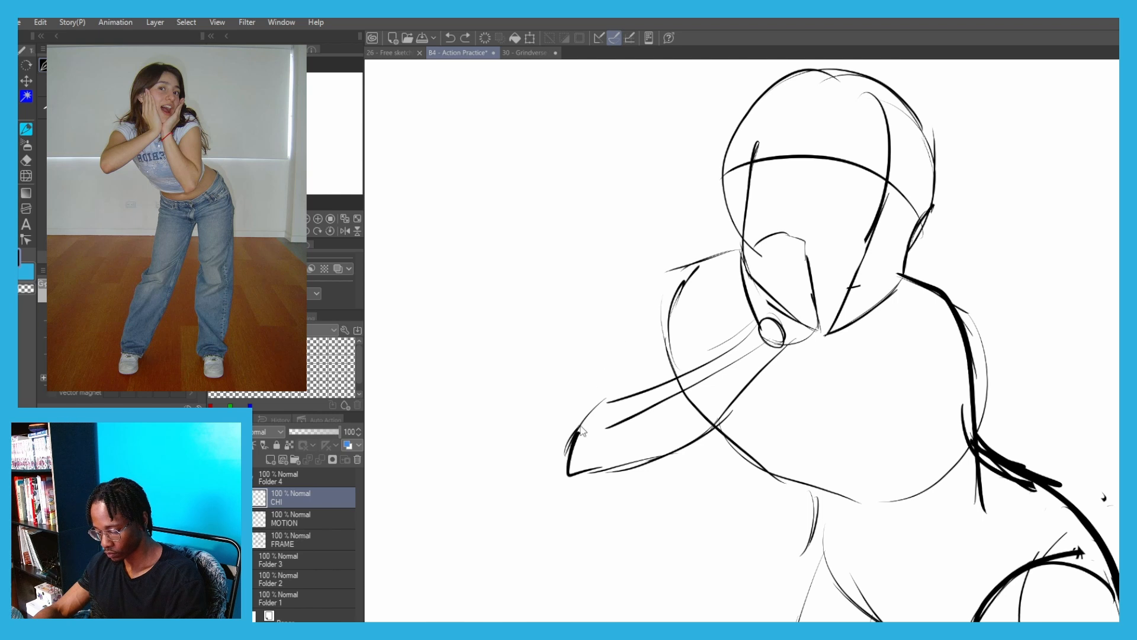
Draw the left upper arm's outer line from elbow to shoulder and a bold upper edge on the forearm
{"action": "mouse_move", "coordinate": [582, 430]}
{"action": "left_mouse_down"}
{"action": "mouse_move", "coordinate": [633, 317]}
{"action": "mouse_move", "coordinate": [690, 266]}
{"action": "left_mouse_up"}
{"action": "left_click_drag", "start_coordinate": [757, 323], "coordinate": [604, 413]}
{"action": "key", "text": "ctrl+z"}
Thicken the left forearm's underside and the palm edge, and outline the index finger against the cheek
{"action": "key", "text": "ctrl+z"}
{"action": "left_click_drag", "start_coordinate": [758, 322], "coordinate": [598, 417]}
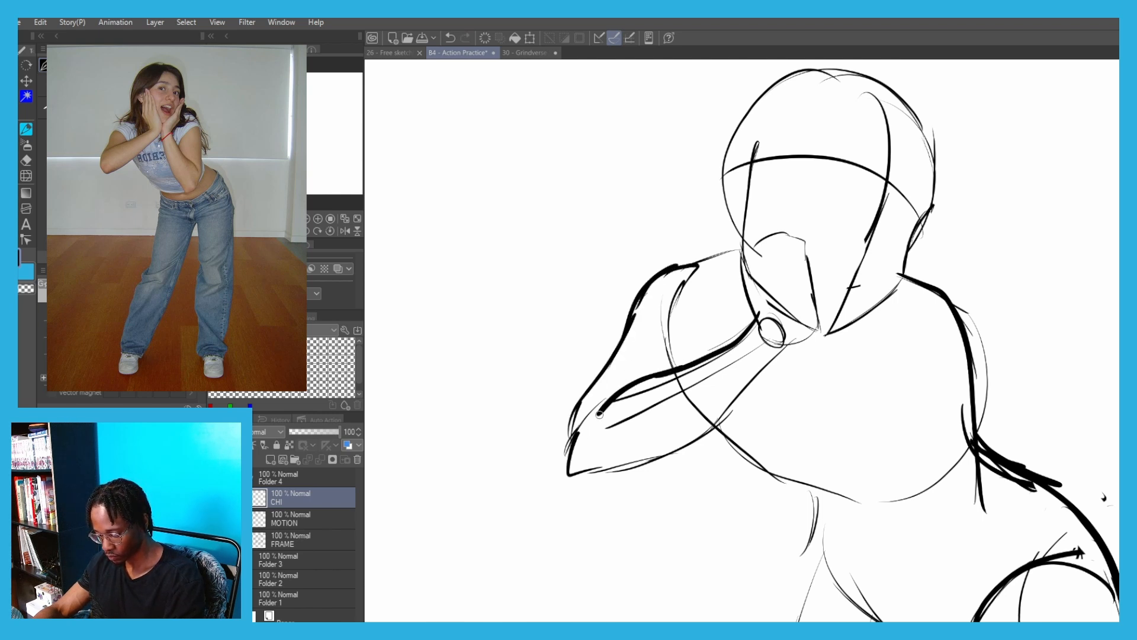
{"action": "scroll", "coordinate": [604, 408], "scroll_direction": "down", "scroll_amount": 1}
{"action": "mouse_move", "coordinate": [698, 413]}
{"action": "left_mouse_down"}
{"action": "mouse_move", "coordinate": [748, 360]}
{"action": "mouse_move", "coordinate": [743, 309]}
{"action": "mouse_move", "coordinate": [761, 389]}
{"action": "left_mouse_up"}
{"action": "scroll", "coordinate": [752, 379], "scroll_direction": "up", "scroll_amount": 1}
Draw the left hand's remaining fingers and run the hand's outer edge down to the wrist
{"action": "key", "text": "ctrl+z"}
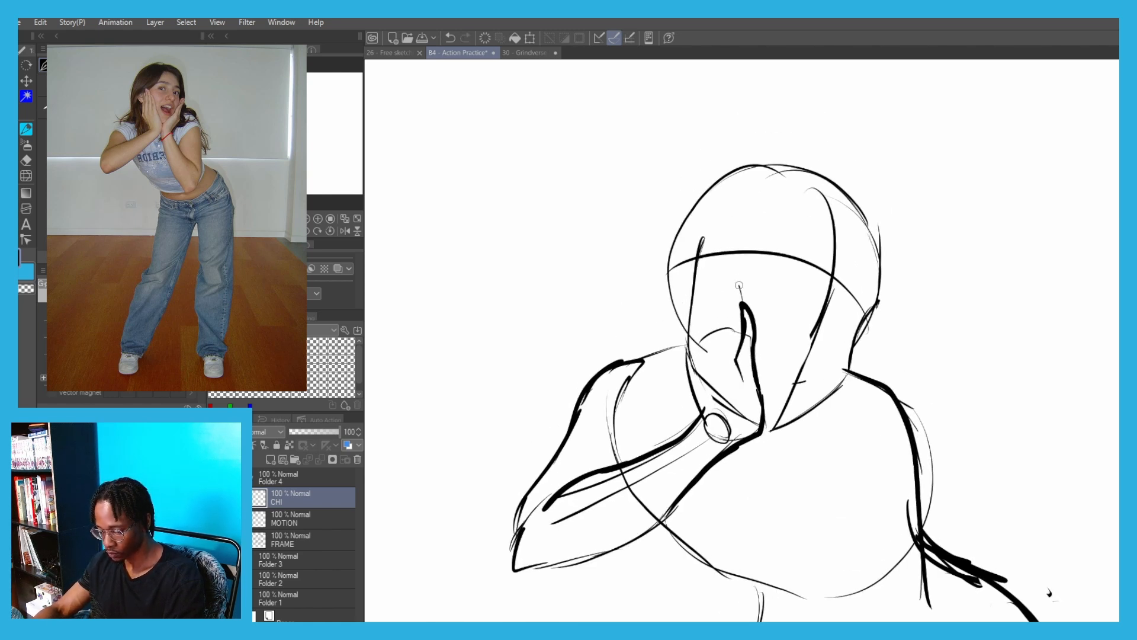
{"action": "key", "text": "ctrl+z"}
{"action": "mouse_move", "coordinate": [733, 273]}
{"action": "left_mouse_down"}
{"action": "mouse_move", "coordinate": [722, 328]}
{"action": "mouse_move", "coordinate": [730, 271]}
{"action": "left_mouse_up"}
{"action": "key", "text": "ctrl+z"}
{"action": "key", "text": "ctrl+z"}
{"action": "left_click_drag", "start_coordinate": [730, 271], "coordinate": [731, 374]}
{"action": "mouse_move", "coordinate": [727, 294]}
{"action": "left_mouse_down"}
{"action": "mouse_move", "coordinate": [740, 297]}
{"action": "mouse_move", "coordinate": [706, 334]}
{"action": "mouse_move", "coordinate": [717, 370]}
{"action": "left_mouse_up"}
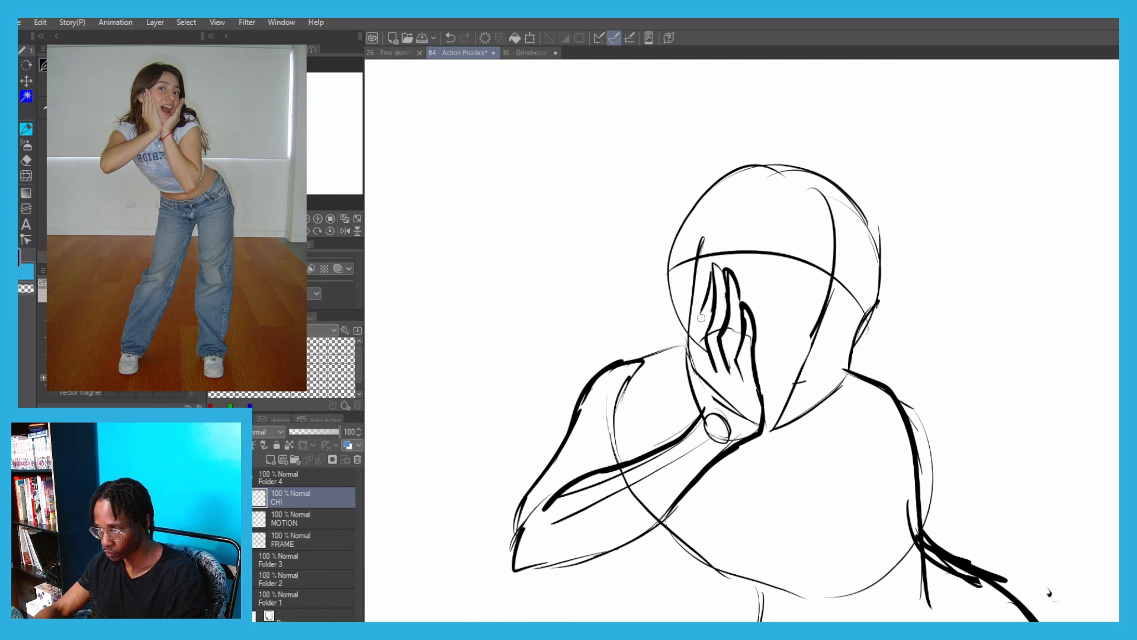
{"action": "left_click_drag", "start_coordinate": [702, 312], "coordinate": [690, 341]}
{"action": "left_click_drag", "start_coordinate": [689, 341], "coordinate": [703, 413]}
{"action": "key", "text": "ctrl+z"}
{"action": "mouse_move", "coordinate": [695, 357]}
{"action": "left_mouse_down"}
{"action": "mouse_move", "coordinate": [705, 421]}
{"action": "mouse_move", "coordinate": [639, 468]}
{"action": "mouse_move", "coordinate": [727, 409]}
{"action": "mouse_move", "coordinate": [693, 461]}
{"action": "mouse_move", "coordinate": [665, 467]}
{"action": "left_mouse_up"}
Outline the right hand cupping the far jaw, with fingers reaching up toward the ear
{"action": "scroll", "coordinate": [628, 474], "scroll_direction": "down", "scroll_amount": 3}
{"action": "scroll", "coordinate": [681, 409], "scroll_direction": "up", "scroll_amount": 3}
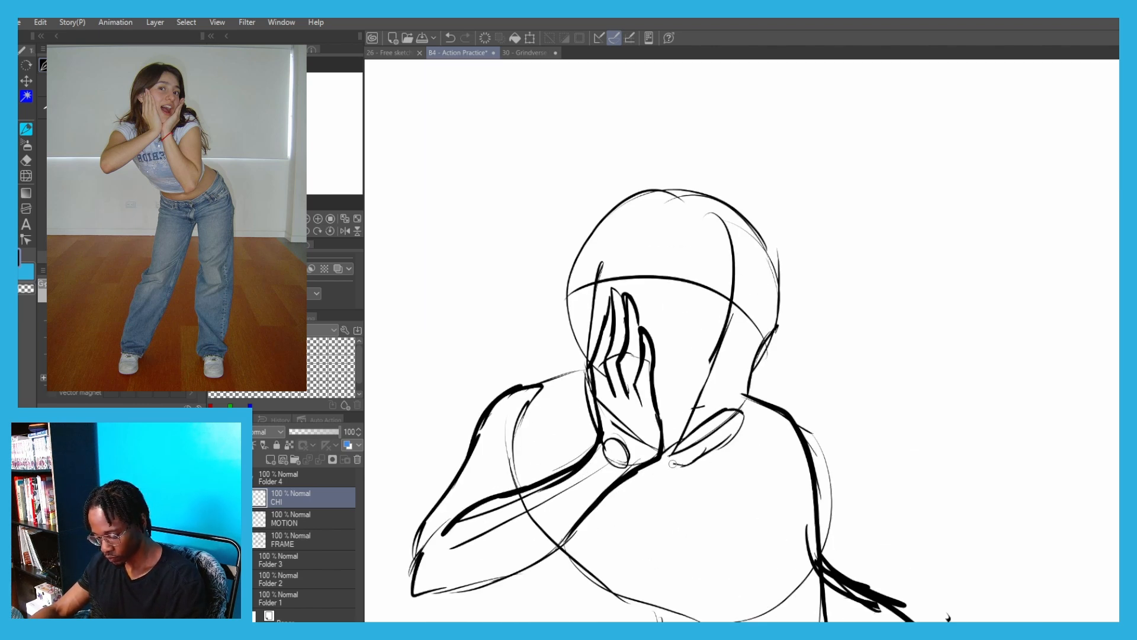
{"action": "scroll", "coordinate": [658, 323], "scroll_direction": "down", "scroll_amount": 3}
{"action": "scroll", "coordinate": [699, 374], "scroll_direction": "up", "scroll_amount": 3}
{"action": "key", "text": "ctrl+z"}
{"action": "mouse_move", "coordinate": [639, 394]}
{"action": "left_mouse_down"}
{"action": "mouse_move", "coordinate": [643, 418]}
{"action": "mouse_move", "coordinate": [698, 370]}
{"action": "mouse_move", "coordinate": [697, 318]}
{"action": "mouse_move", "coordinate": [724, 286]}
{"action": "mouse_move", "coordinate": [677, 378]}
{"action": "left_mouse_up"}
{"action": "scroll", "coordinate": [697, 365], "scroll_direction": "up", "scroll_amount": 2}
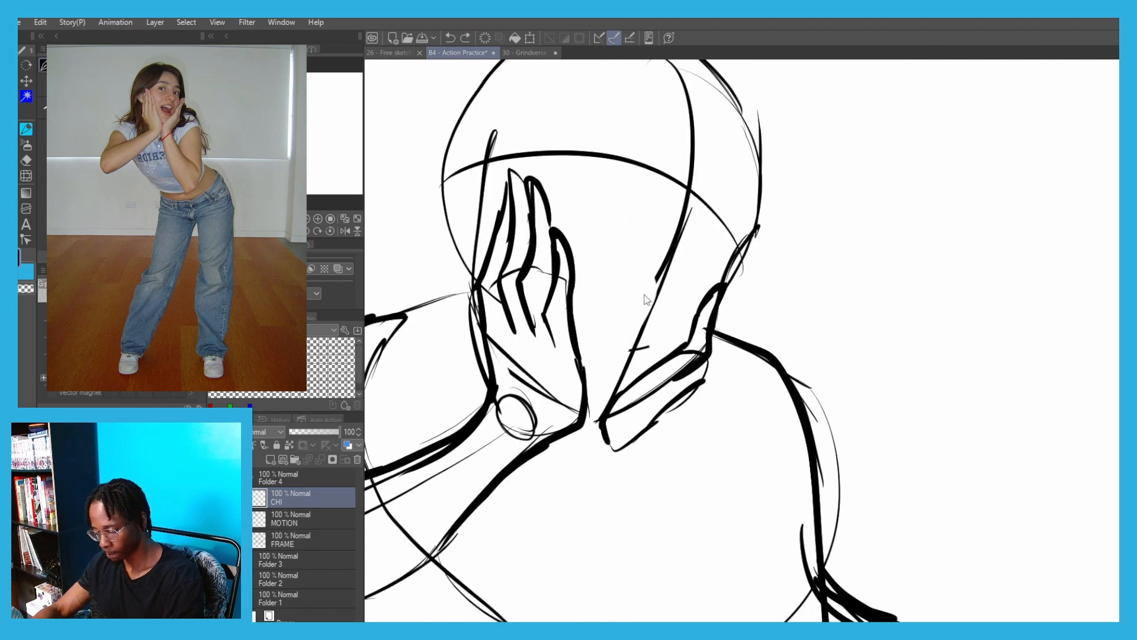
Clean up the overlapping lines between the right hand's fingers and palm using the transparent colour
{"action": "key", "text": "ctrl+z"}
{"action": "mouse_move", "coordinate": [710, 332]}
{"action": "left_mouse_down"}
{"action": "mouse_move", "coordinate": [656, 392]}
{"action": "mouse_move", "coordinate": [692, 355]}
{"action": "left_mouse_up"}
{"action": "key", "text": "c"}
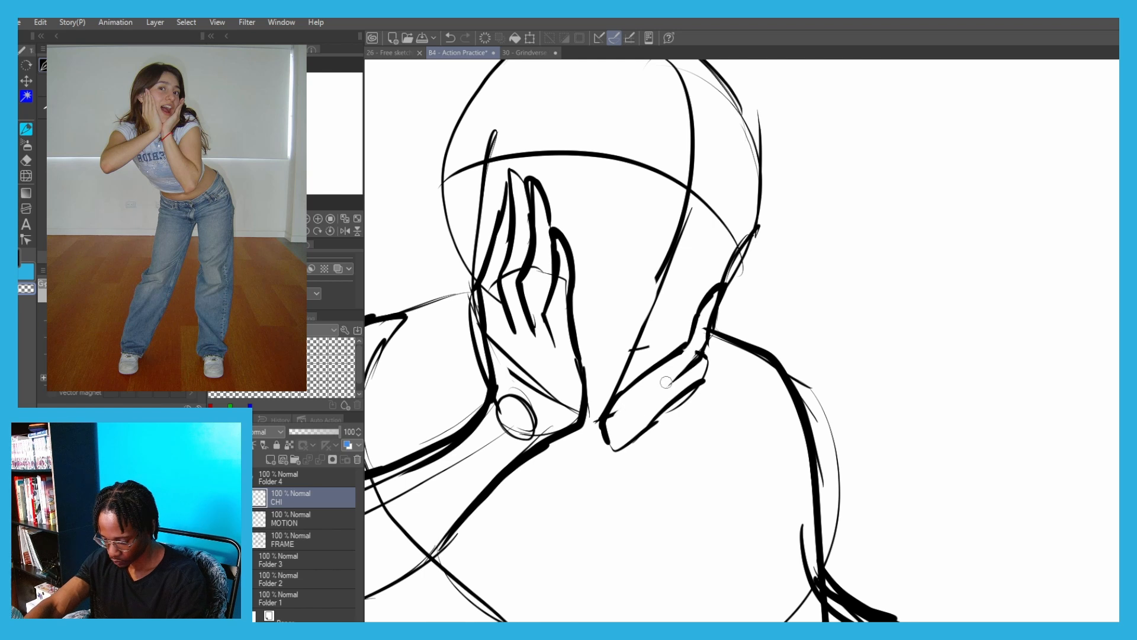
{"action": "left_click_drag", "start_coordinate": [661, 402], "coordinate": [702, 375]}
Draw the right forearm from the wrist under the chin down to a pointed elbow beside the waist
{"action": "scroll", "coordinate": [558, 226], "scroll_direction": "down", "scroll_amount": 3}
{"action": "scroll", "coordinate": [584, 298], "scroll_direction": "up", "scroll_amount": 1}
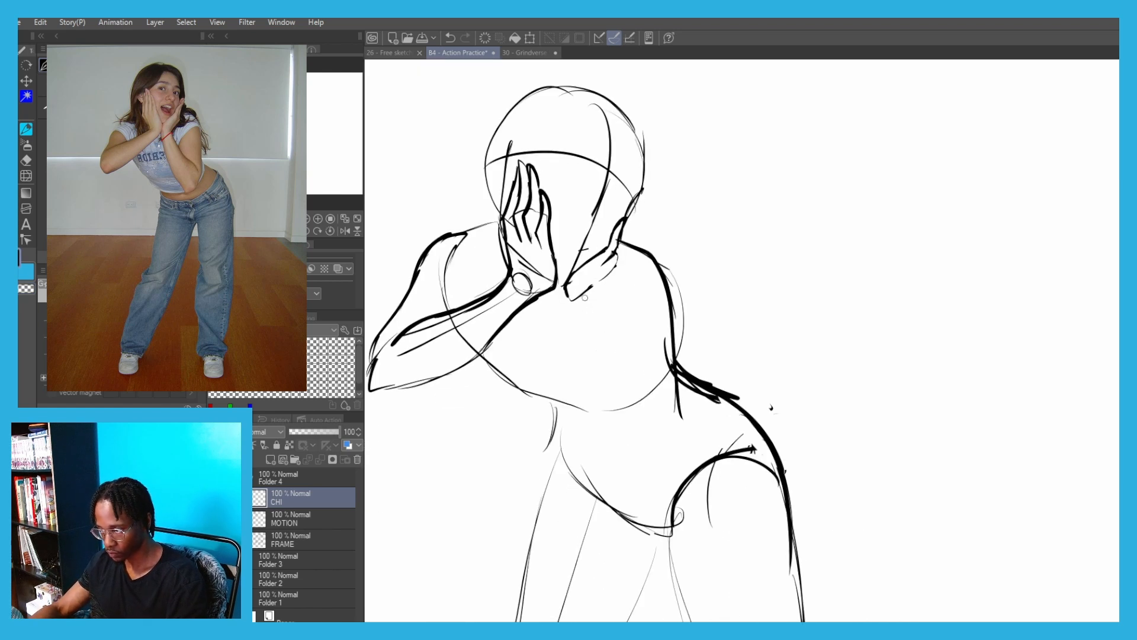
{"action": "left_click_drag", "start_coordinate": [584, 298], "coordinate": [642, 419]}
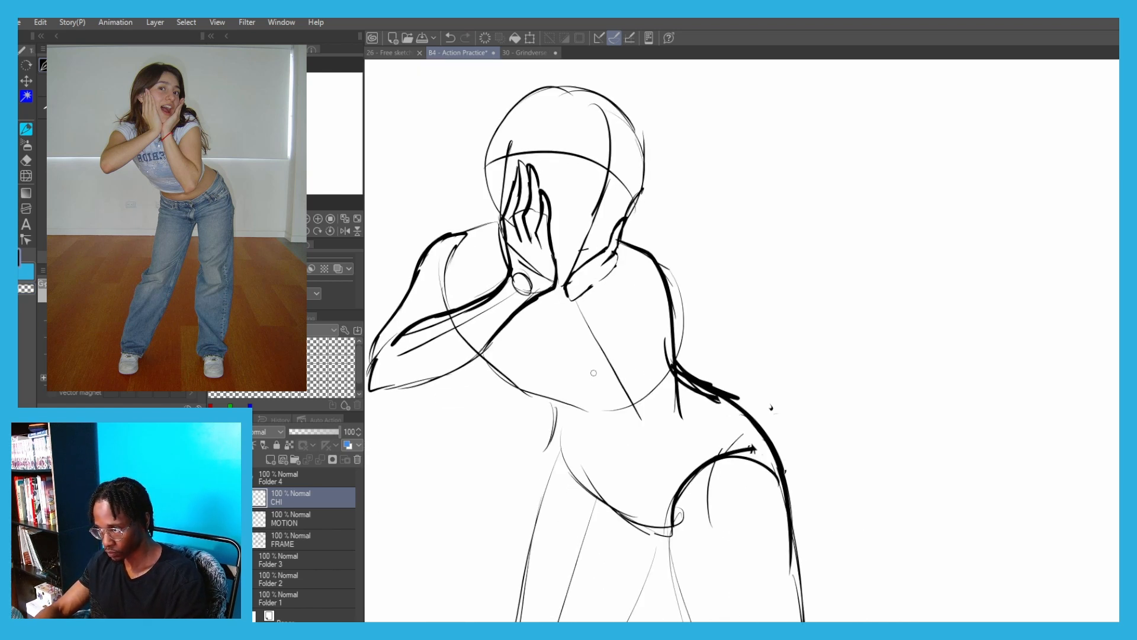
{"action": "key", "text": "ctrl+z"}
{"action": "mouse_move", "coordinate": [592, 298]}
{"action": "left_mouse_down"}
{"action": "mouse_move", "coordinate": [666, 420]}
{"action": "mouse_move", "coordinate": [624, 435]}
{"action": "mouse_move", "coordinate": [614, 427]}
{"action": "left_mouse_up"}
{"action": "key", "text": "ctrl+z"}
{"action": "left_click_drag", "start_coordinate": [620, 431], "coordinate": [594, 375]}
{"action": "key", "text": "ctrl+z"}
{"action": "mouse_move", "coordinate": [596, 383]}
{"action": "left_mouse_down"}
{"action": "mouse_move", "coordinate": [567, 299]}
{"action": "mouse_move", "coordinate": [583, 343]}
{"action": "left_mouse_up"}
{"action": "key", "text": "ctrl+z"}
{"action": "key", "text": "ctrl+z"}
{"action": "key", "text": "ctrl+z"}
{"action": "mouse_move", "coordinate": [563, 298]}
{"action": "left_mouse_down"}
{"action": "mouse_move", "coordinate": [600, 395]}
{"action": "mouse_move", "coordinate": [631, 434]}
{"action": "left_mouse_up"}
{"action": "key", "text": "ctrl+z"}
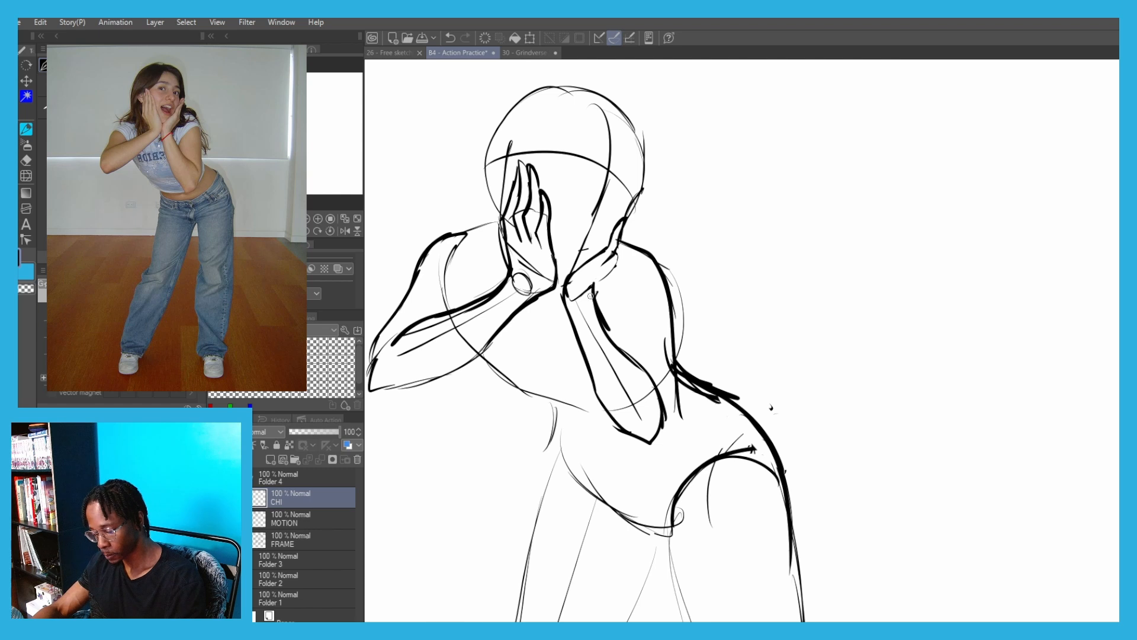
Erase the guide line and the ribcage arc running through the right forearm
{"action": "scroll", "coordinate": [567, 287], "scroll_direction": "up", "scroll_amount": 1}
{"action": "key", "text": "e"}
{"action": "mouse_move", "coordinate": [585, 302]}
{"action": "left_mouse_down"}
{"action": "mouse_move", "coordinate": [590, 292]}
{"action": "mouse_move", "coordinate": [656, 437]}
{"action": "left_mouse_up"}
{"action": "key", "text": "p"}
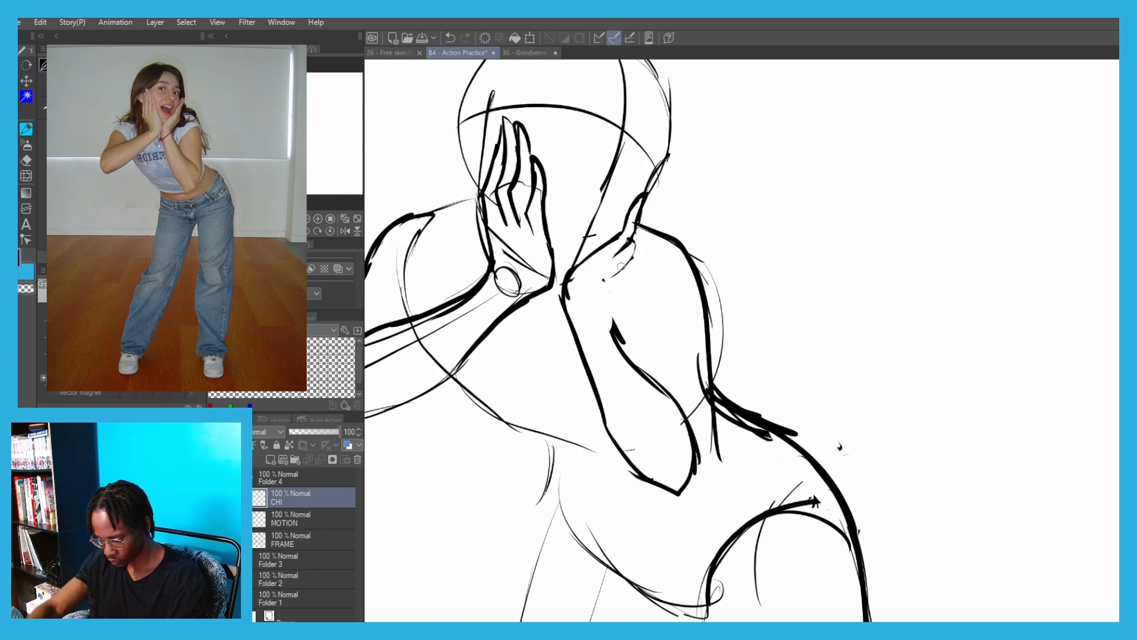
Lasso the right hand's fingers, then shrink them slightly and move them closer to the jaw
{"action": "scroll", "coordinate": [641, 231], "scroll_direction": "up", "scroll_amount": 1}
{"action": "key", "text": "m"}
{"action": "left_click_drag", "start_coordinate": [638, 259], "coordinate": [630, 301]}
{"action": "key", "text": "ctrl+t"}
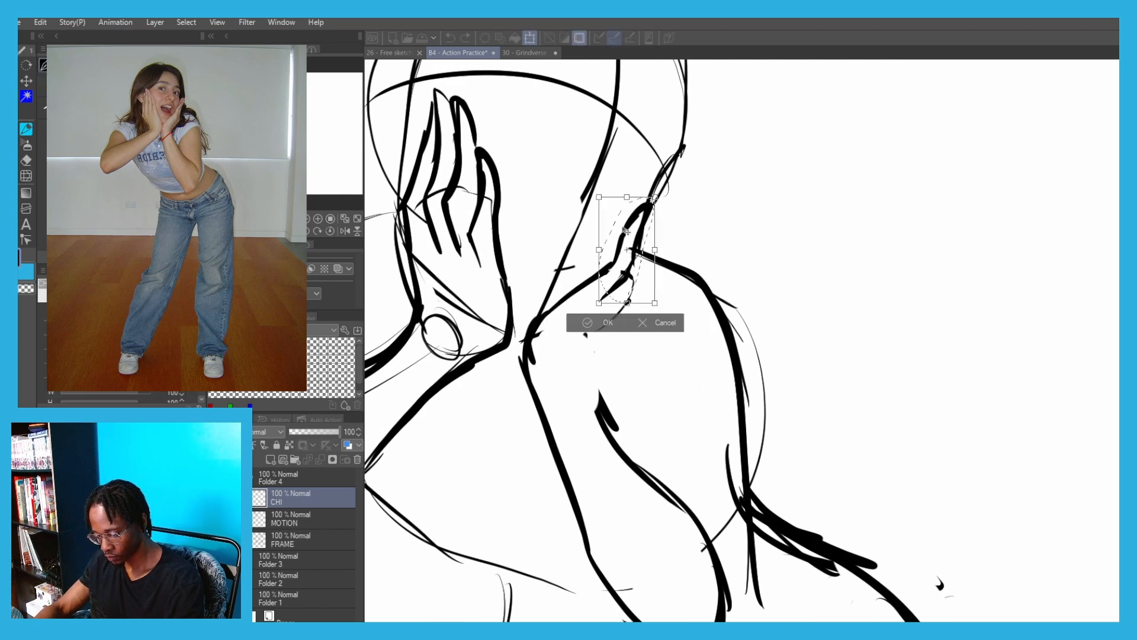
{"action": "left_click_drag", "start_coordinate": [625, 231], "coordinate": [615, 245]}
{"action": "left_click_drag", "start_coordinate": [645, 317], "coordinate": [640, 308]}
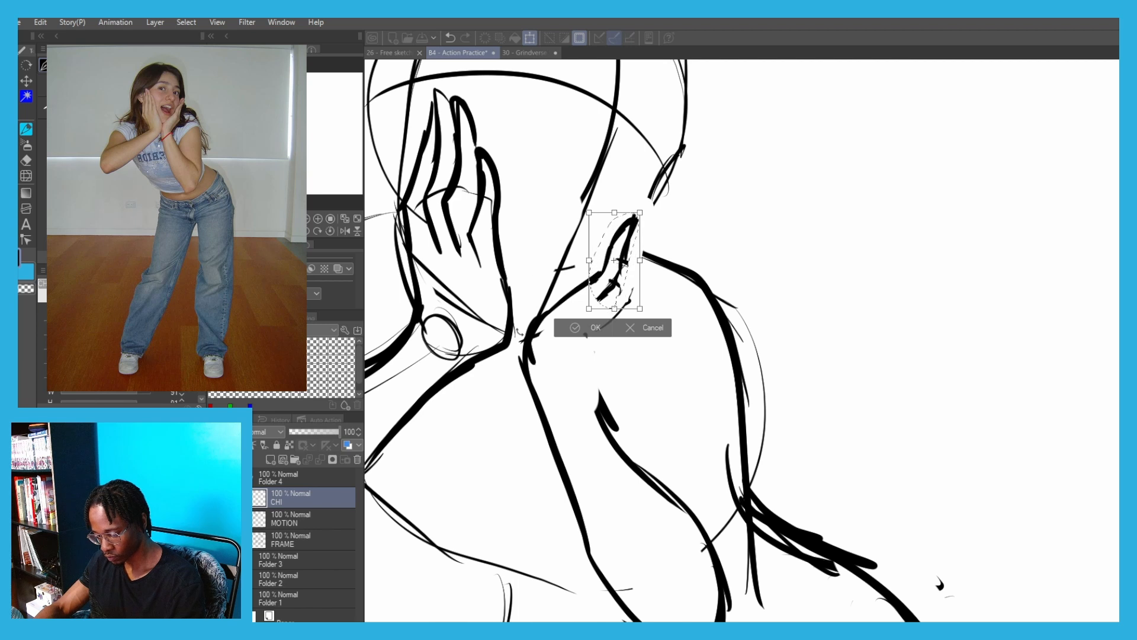
{"action": "key", "text": "Return"}
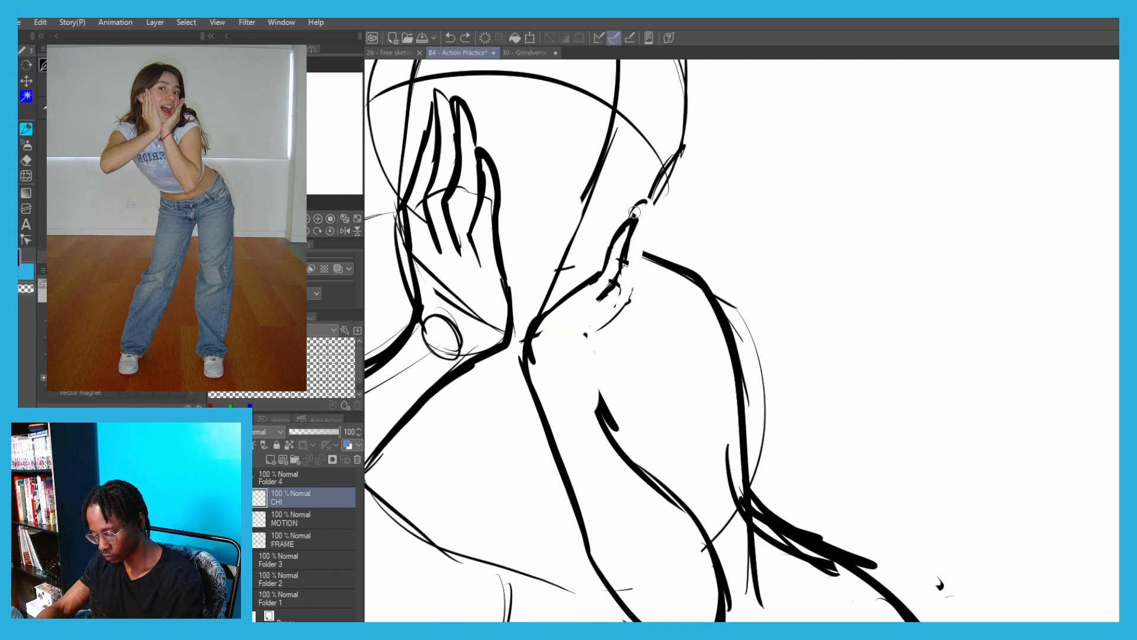
Draw the right hand's outer finger and the outer edge of the palm down to the wrist
{"action": "mouse_move", "coordinate": [635, 212]}
{"action": "left_mouse_down"}
{"action": "mouse_move", "coordinate": [637, 270]}
{"action": "mouse_move", "coordinate": [605, 325]}
{"action": "left_mouse_up"}
{"action": "key", "text": "ctrl+z"}
{"action": "key", "text": "ctrl+z"}
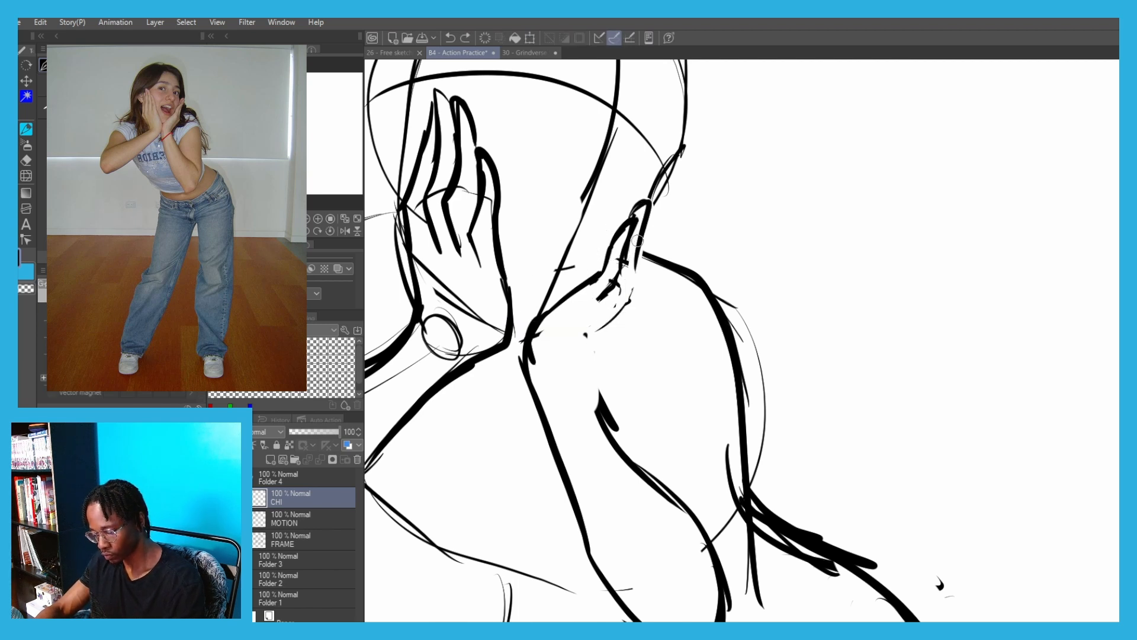
{"action": "left_click_drag", "start_coordinate": [638, 236], "coordinate": [631, 282]}
{"action": "mouse_move", "coordinate": [638, 260]}
{"action": "left_mouse_down"}
{"action": "mouse_move", "coordinate": [637, 298]}
{"action": "mouse_move", "coordinate": [597, 353]}
{"action": "left_mouse_up"}
{"action": "key", "text": "ctrl+z"}
{"action": "key", "text": "ctrl+z"}
{"action": "mouse_move", "coordinate": [640, 283]}
{"action": "left_mouse_down"}
{"action": "mouse_move", "coordinate": [586, 356]}
{"action": "mouse_move", "coordinate": [585, 392]}
{"action": "mouse_move", "coordinate": [622, 447]}
{"action": "left_mouse_up"}
{"action": "key", "text": "ctrl+z"}
{"action": "scroll", "coordinate": [559, 322], "scroll_direction": "down", "scroll_amount": 3}
{"action": "left_click_drag", "start_coordinate": [584, 356], "coordinate": [584, 264]}
{"action": "mouse_move", "coordinate": [573, 254]}
{"action": "left_mouse_down"}
{"action": "mouse_move", "coordinate": [617, 319]}
{"action": "mouse_move", "coordinate": [639, 380]}
{"action": "mouse_move", "coordinate": [560, 312]}
{"action": "left_mouse_up"}
{"action": "key", "text": "ctrl+z"}
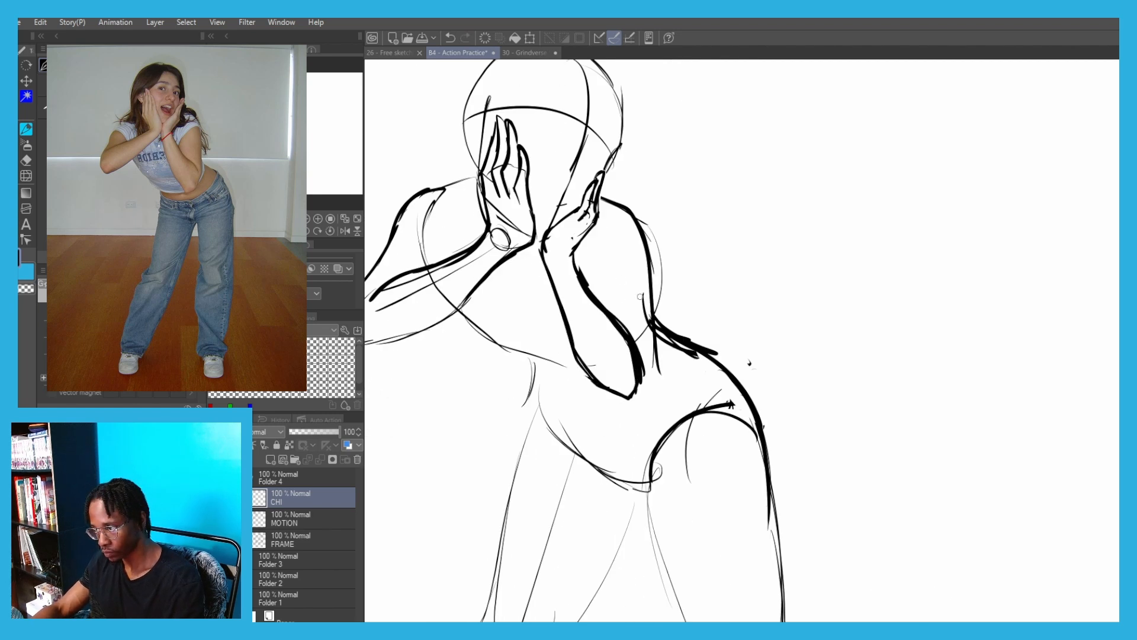
{"action": "mouse_move", "coordinate": [600, 196]}
{"action": "left_mouse_down"}
{"action": "mouse_move", "coordinate": [645, 222]}
{"action": "mouse_move", "coordinate": [658, 311]}
{"action": "left_mouse_up"}
{"action": "left_click_drag", "start_coordinate": [657, 272], "coordinate": [654, 319]}
{"action": "key", "text": "ctrl+z"}
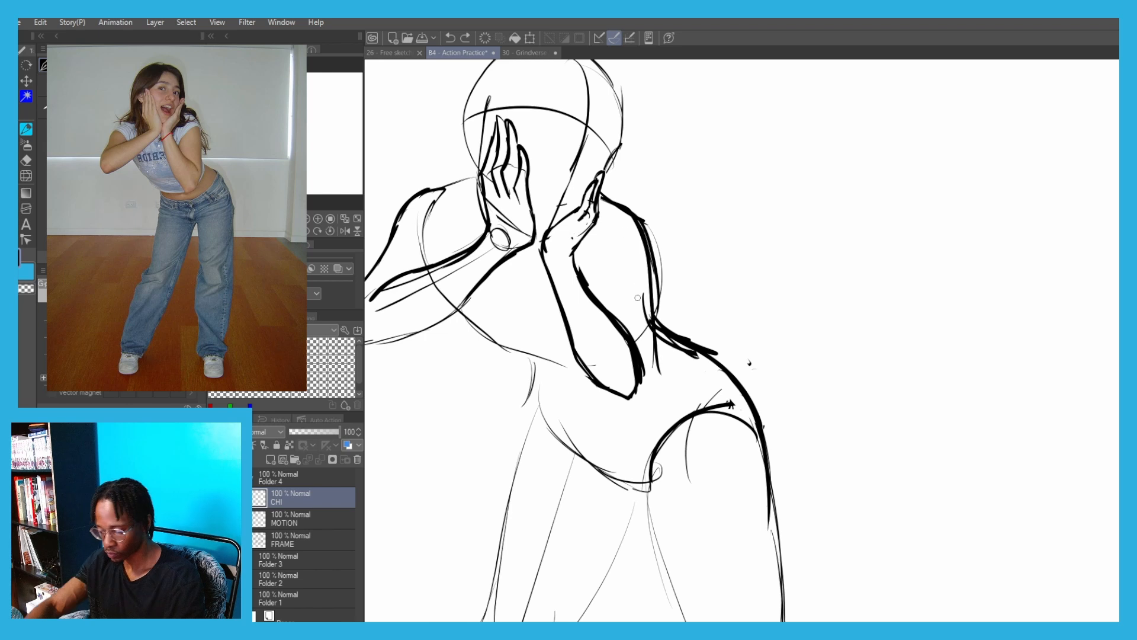
{"action": "key", "text": "ctrl+z"}
Erase the right upper arm with the ribcage and waist lines beside it, then redraw the upper arm closer to the forearm
{"action": "key", "text": "e"}
{"action": "left_click_drag", "start_coordinate": [640, 261], "coordinate": [650, 248]}
{"action": "key", "text": "p"}
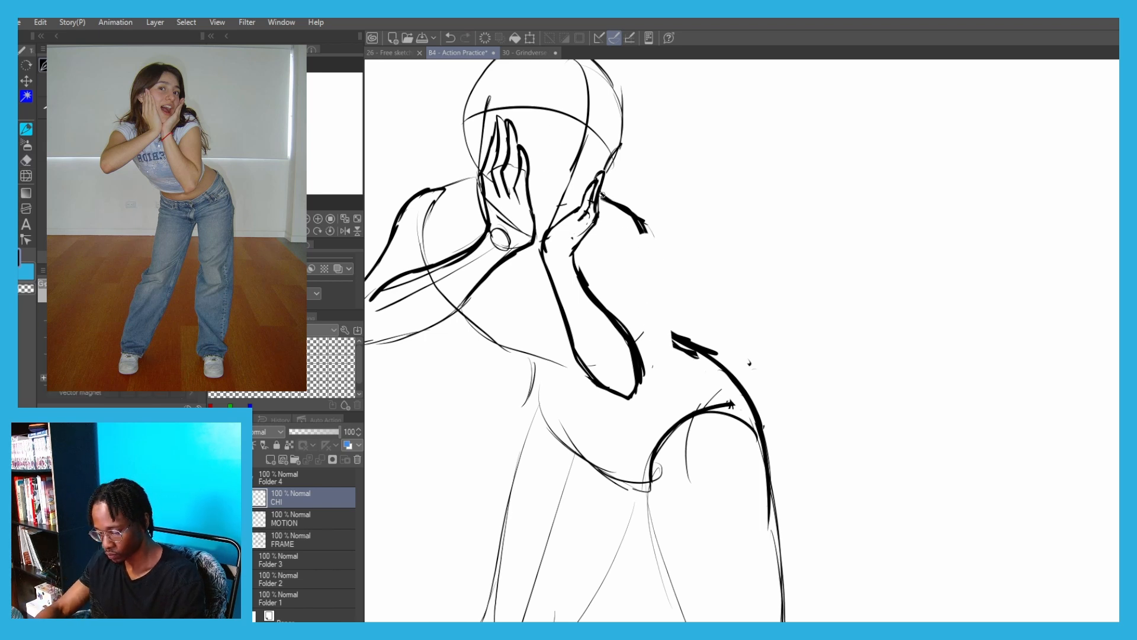
{"action": "key", "text": "e"}
{"action": "mouse_move", "coordinate": [622, 210]}
{"action": "left_mouse_down"}
{"action": "mouse_move", "coordinate": [630, 228]}
{"action": "mouse_move", "coordinate": [646, 228]}
{"action": "mouse_move", "coordinate": [616, 212]}
{"action": "mouse_move", "coordinate": [638, 279]}
{"action": "mouse_move", "coordinate": [623, 219]}
{"action": "mouse_move", "coordinate": [632, 341]}
{"action": "left_mouse_up"}
{"action": "key", "text": "p"}
{"action": "key", "text": "ctrl+z"}
{"action": "key", "text": "ctrl+z"}
{"action": "key", "text": "ctrl+z"}
Lasso the hips and legs, rotate them slightly and move them lower beneath the torso, then clear the selection
{"action": "left_click_drag", "start_coordinate": [454, 237], "coordinate": [574, 241]}
{"action": "left_click_drag", "start_coordinate": [595, 351], "coordinate": [559, 273]}
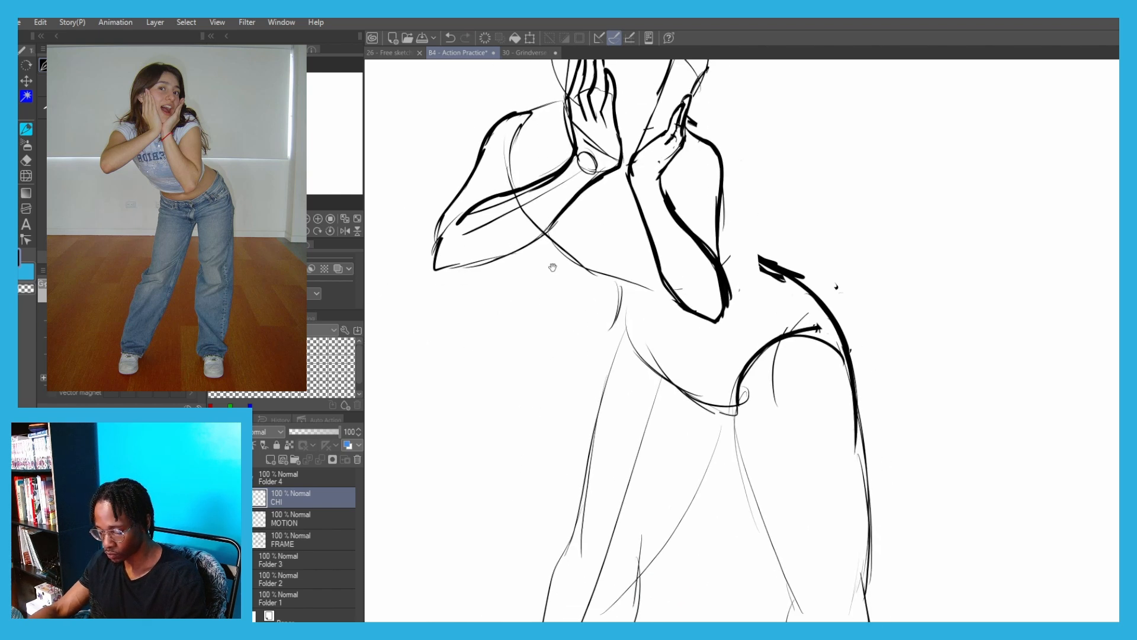
{"action": "scroll", "coordinate": [552, 267], "scroll_direction": "down", "scroll_amount": 3}
{"action": "mouse_move", "coordinate": [577, 569]}
{"action": "left_mouse_down"}
{"action": "mouse_move", "coordinate": [441, 474]}
{"action": "mouse_move", "coordinate": [616, 248]}
{"action": "mouse_move", "coordinate": [681, 578]}
{"action": "left_mouse_up"}
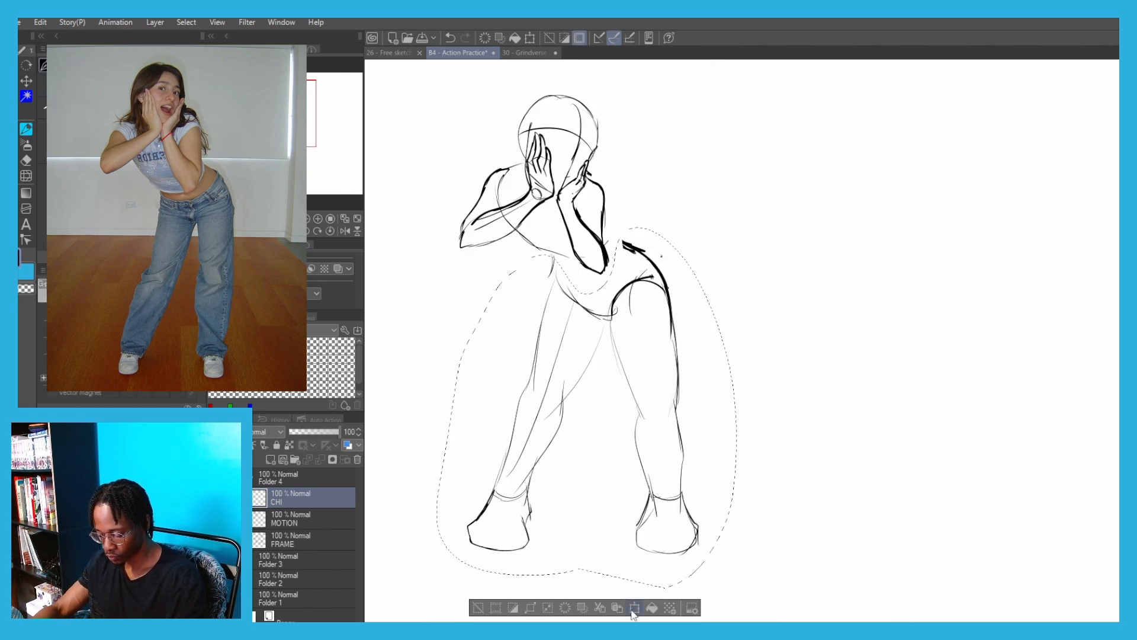
{"action": "left_click", "coordinate": [635, 610]}
{"action": "left_click_drag", "start_coordinate": [516, 342], "coordinate": [508, 351]}
{"action": "left_click_drag", "start_coordinate": [441, 185], "coordinate": [428, 193]}
{"action": "left_click_drag", "start_coordinate": [498, 291], "coordinate": [513, 298]}
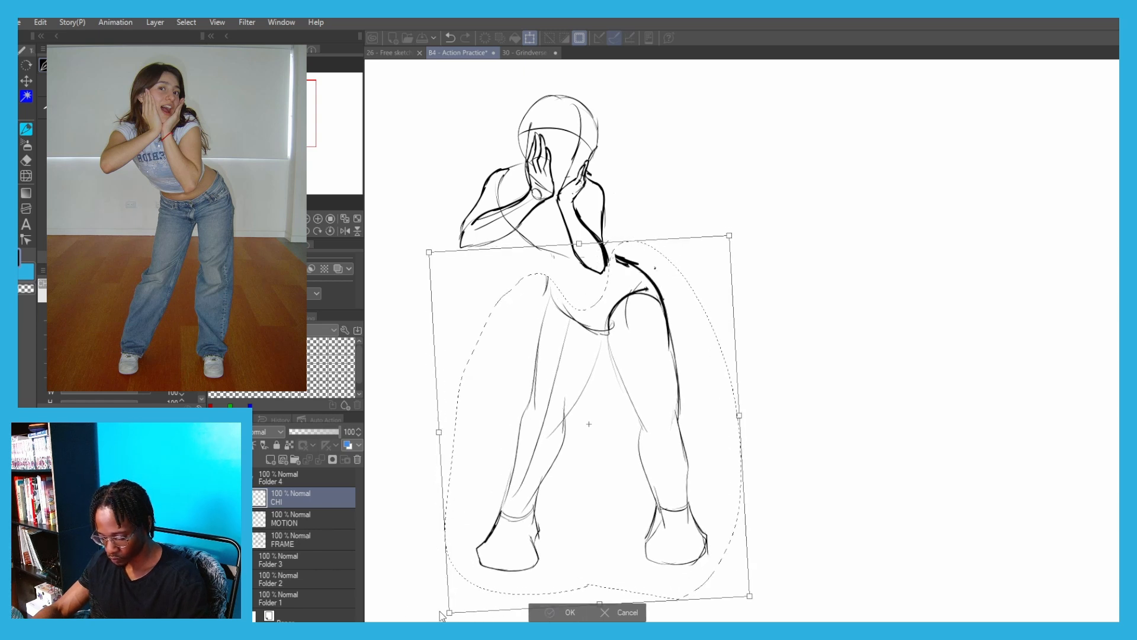
{"action": "key", "text": "Return"}
{"action": "left_click", "coordinate": [488, 609]}
{"action": "scroll", "coordinate": [593, 178], "scroll_direction": "up", "scroll_amount": 5}
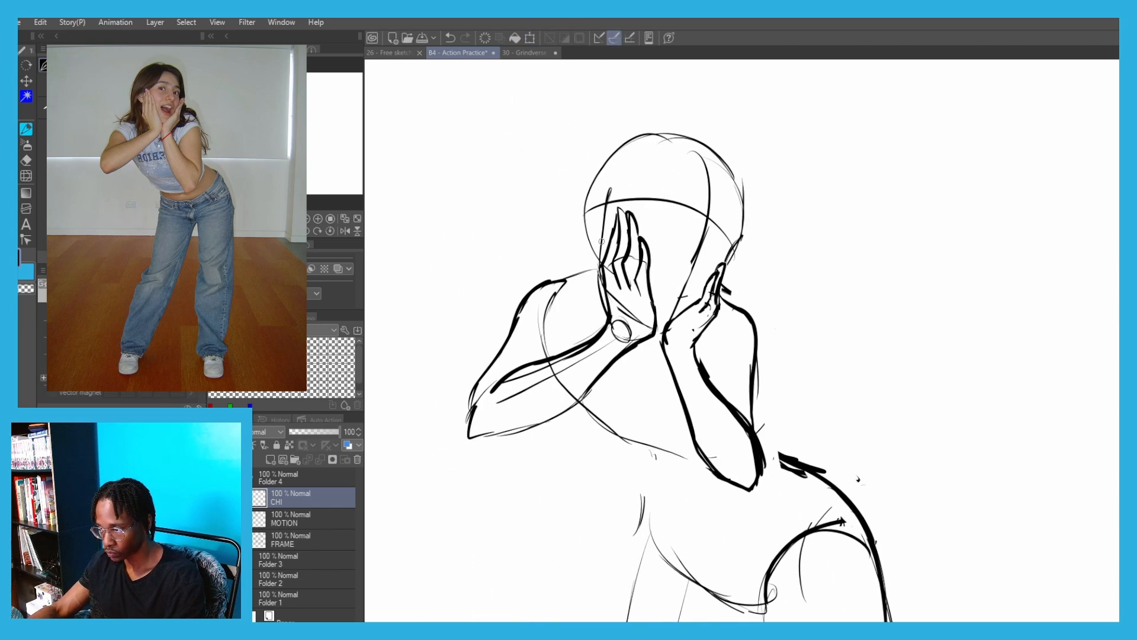
{"action": "left_click_drag", "start_coordinate": [709, 280], "coordinate": [717, 295]}
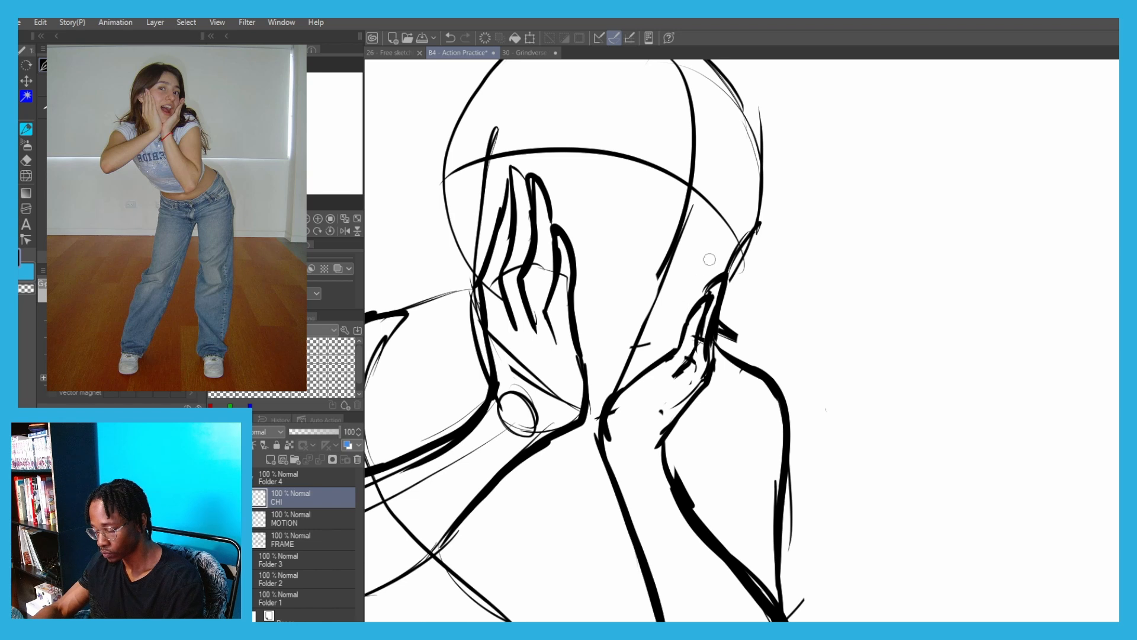
{"action": "key", "text": "ctrl+z"}
{"action": "key", "text": "ctrl+z"}
{"action": "key", "text": "ctrl+z"}
{"action": "left_click", "coordinate": [464, 37]}
{"action": "left_click", "coordinate": [463, 37]}
{"action": "left_click", "coordinate": [465, 38]}
{"action": "key", "text": "ctrl+minus"}
{"action": "key", "text": "ctrl+minus"}
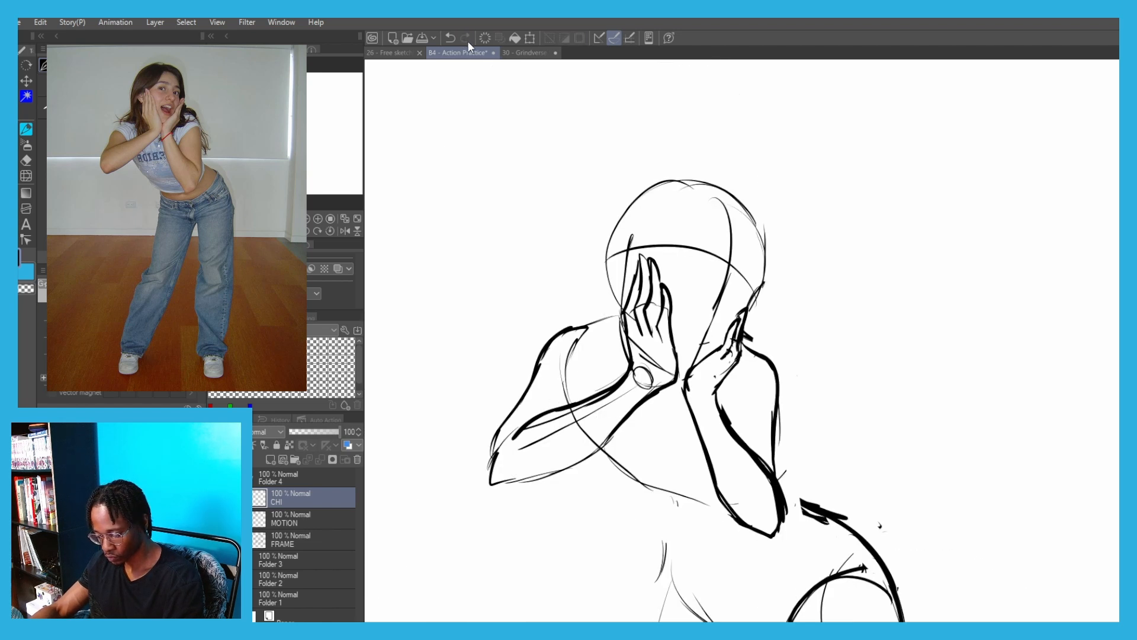
{"action": "key", "text": "ctrl+minus"}
Erase the right hand's fingers using the transparent colour and redraw the nearest finger and knuckle against the cheek
{"action": "scroll", "coordinate": [703, 301], "scroll_direction": "up", "scroll_amount": 3}
{"action": "key", "text": "c"}
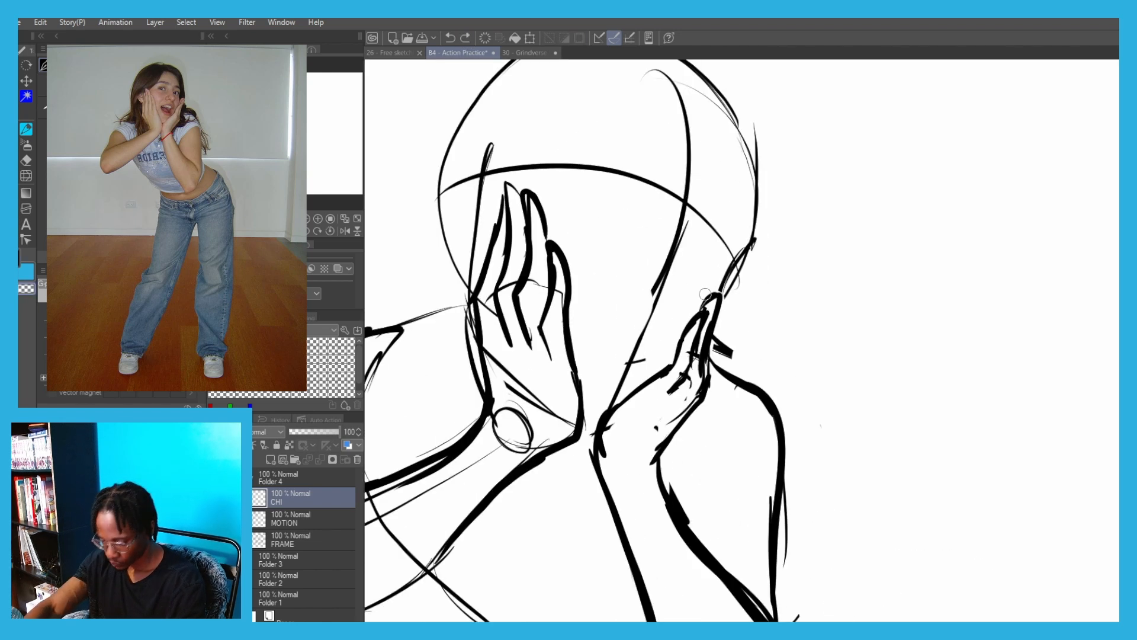
{"action": "mouse_move", "coordinate": [706, 295]}
{"action": "left_mouse_down"}
{"action": "mouse_move", "coordinate": [698, 360]}
{"action": "mouse_move", "coordinate": [686, 378]}
{"action": "mouse_move", "coordinate": [680, 364]}
{"action": "left_mouse_up"}
{"action": "key", "text": "c"}
{"action": "mouse_move", "coordinate": [662, 372]}
{"action": "left_mouse_down"}
{"action": "mouse_move", "coordinate": [690, 358]}
{"action": "mouse_move", "coordinate": [694, 411]}
{"action": "mouse_move", "coordinate": [703, 339]}
{"action": "left_mouse_up"}
{"action": "mouse_move", "coordinate": [661, 368]}
{"action": "left_mouse_down"}
{"action": "mouse_move", "coordinate": [696, 346]}
{"action": "mouse_move", "coordinate": [667, 395]}
{"action": "left_mouse_up"}
{"action": "scroll", "coordinate": [699, 338], "scroll_direction": "up", "scroll_amount": 1}
{"action": "key", "text": "ctrl+z"}
{"action": "mouse_move", "coordinate": [721, 340]}
{"action": "left_mouse_down"}
{"action": "mouse_move", "coordinate": [674, 395]}
{"action": "mouse_move", "coordinate": [715, 314]}
{"action": "mouse_move", "coordinate": [704, 379]}
{"action": "left_mouse_up"}
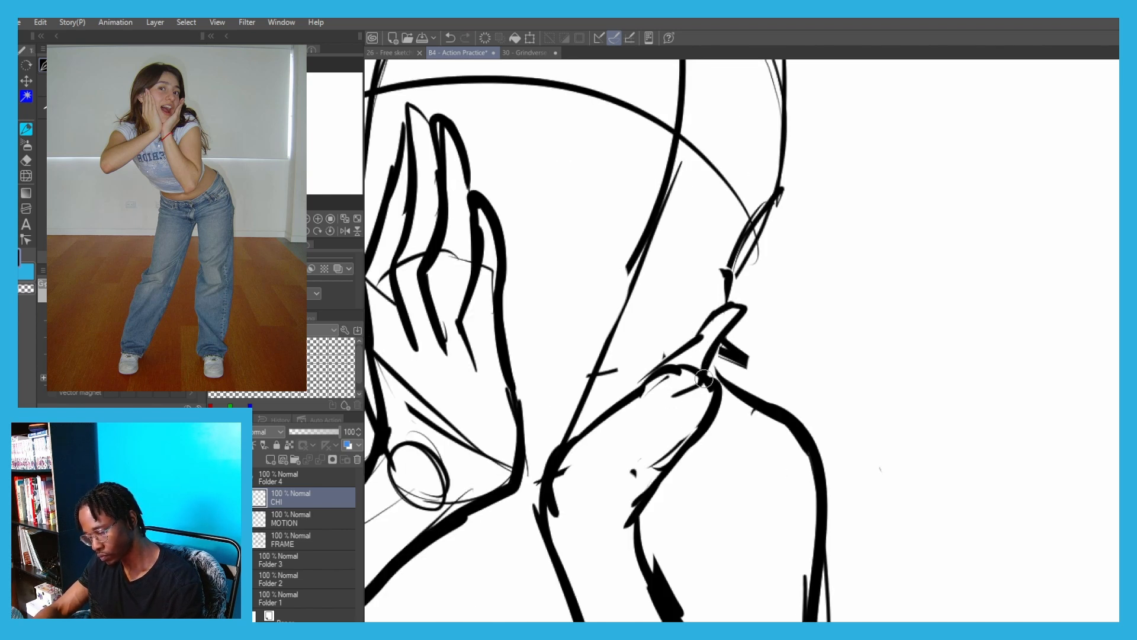
Rework the right hand's second finger and clear the overlapping knuckle lines using the transparent colour
{"action": "mouse_move", "coordinate": [741, 302]}
{"action": "left_mouse_down"}
{"action": "mouse_move", "coordinate": [773, 286]}
{"action": "mouse_move", "coordinate": [741, 351]}
{"action": "left_mouse_up"}
{"action": "left_click_drag", "start_coordinate": [735, 360], "coordinate": [681, 410]}
{"action": "key", "text": "ctrl+z"}
{"action": "mouse_move", "coordinate": [747, 336]}
{"action": "left_mouse_down"}
{"action": "mouse_move", "coordinate": [728, 393]}
{"action": "mouse_move", "coordinate": [708, 373]}
{"action": "mouse_move", "coordinate": [729, 349]}
{"action": "mouse_move", "coordinate": [715, 372]}
{"action": "left_mouse_up"}
{"action": "key", "text": "ctrl+z"}
{"action": "key", "text": "c"}
{"action": "mouse_move", "coordinate": [693, 362]}
{"action": "left_mouse_down"}
{"action": "mouse_move", "coordinate": [666, 382]}
{"action": "mouse_move", "coordinate": [684, 397]}
{"action": "left_mouse_up"}
{"action": "left_click_drag", "start_coordinate": [726, 343], "coordinate": [716, 381]}
{"action": "left_click_drag", "start_coordinate": [746, 341], "coordinate": [733, 378]}
Draw the right hand's remaining fingers beside the jaw and the outer palm edge down to the wrist
{"action": "key", "text": "c"}
{"action": "left_click_drag", "start_coordinate": [725, 382], "coordinate": [701, 399]}
{"action": "left_click_drag", "start_coordinate": [727, 331], "coordinate": [689, 383]}
{"action": "mouse_move", "coordinate": [740, 292]}
{"action": "left_mouse_down"}
{"action": "mouse_move", "coordinate": [768, 262]}
{"action": "mouse_move", "coordinate": [762, 294]}
{"action": "left_mouse_up"}
{"action": "left_click_drag", "start_coordinate": [748, 328], "coordinate": [736, 388]}
{"action": "left_click_drag", "start_coordinate": [740, 396], "coordinate": [650, 488]}
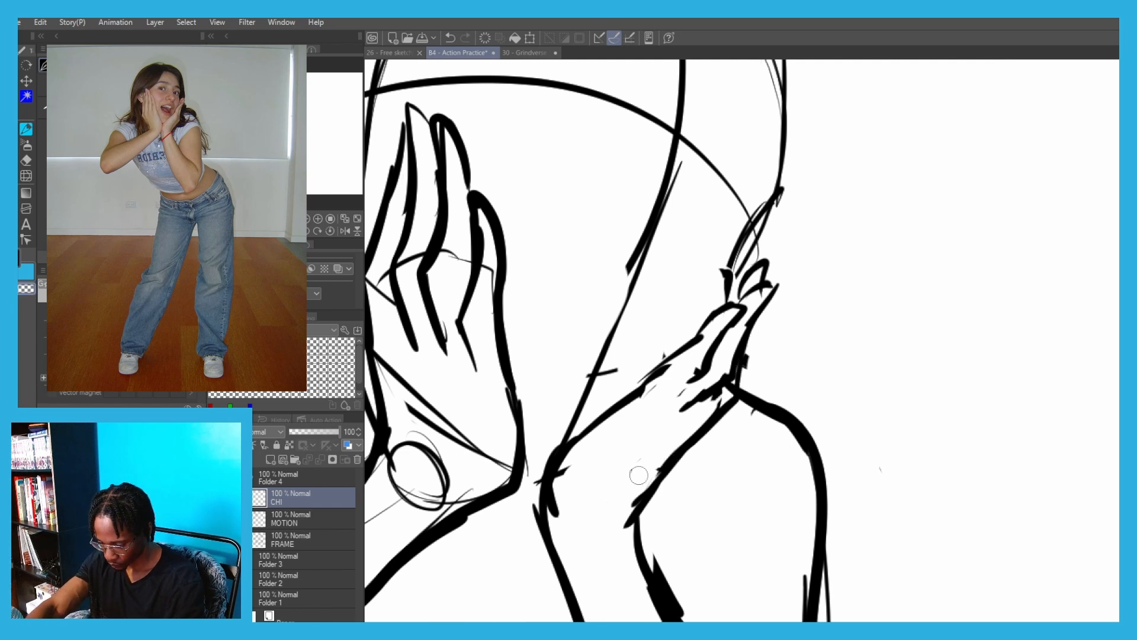
Erase the left wrist circle and forearm guide lines, then redraw the forearm's underside up to the elbow
{"action": "scroll", "coordinate": [548, 446], "scroll_direction": "down", "scroll_amount": 5}
{"action": "left_click_drag", "start_coordinate": [548, 445], "coordinate": [587, 400]}
{"action": "left_click_drag", "start_coordinate": [564, 413], "coordinate": [556, 396]}
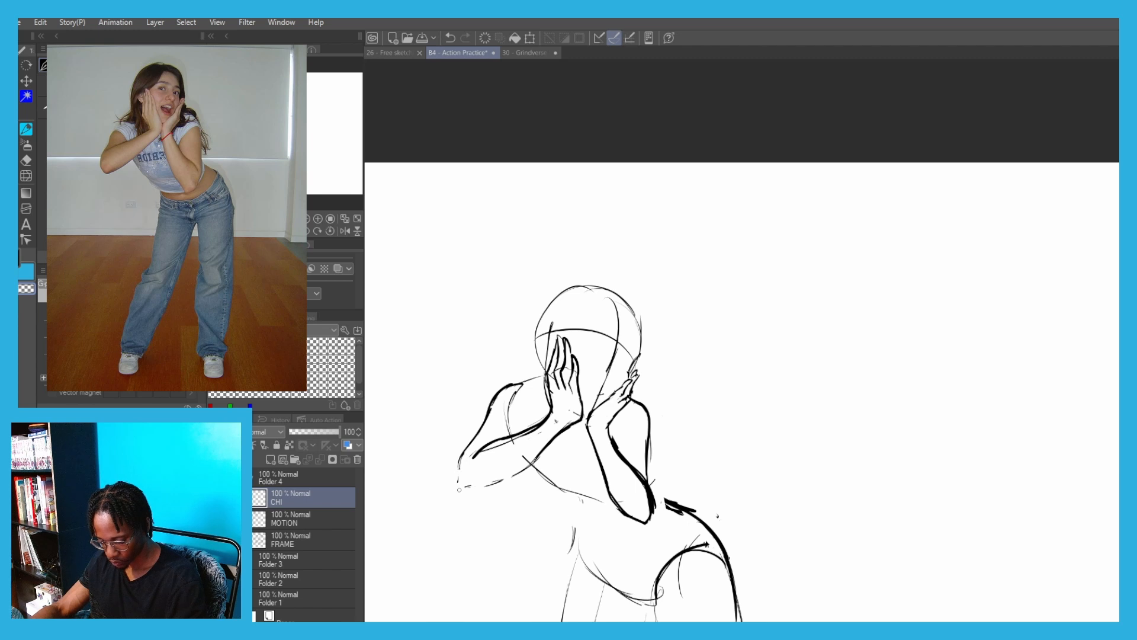
{"action": "left_click_drag", "start_coordinate": [487, 483], "coordinate": [527, 463]}
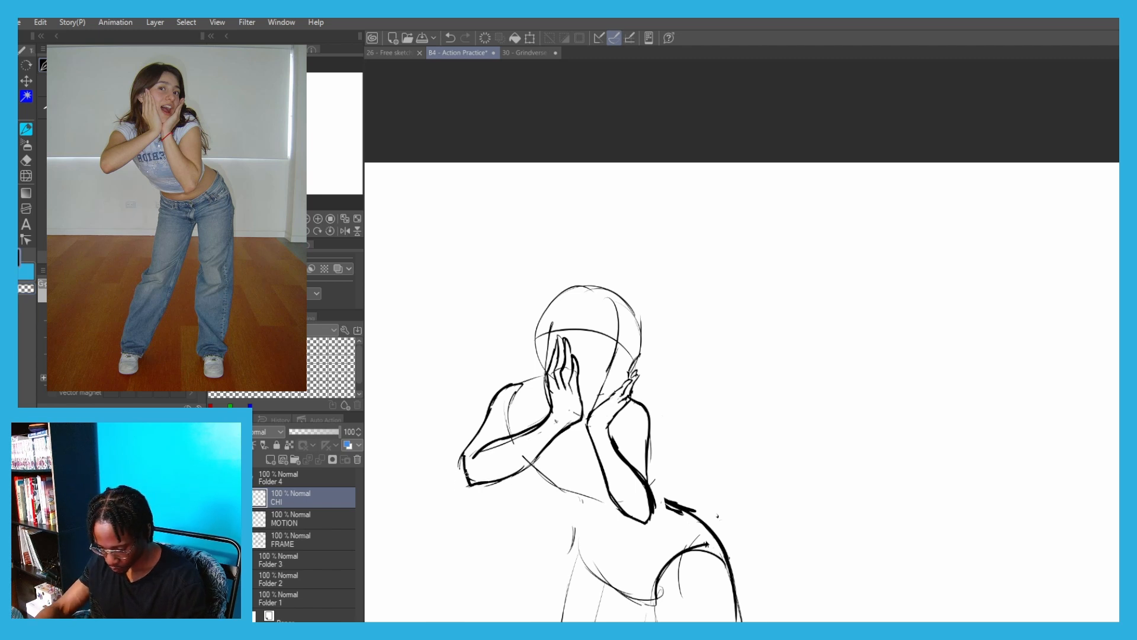
Redraw the left arm's outer line from the shoulder down to the elbow
{"action": "scroll", "coordinate": [526, 377], "scroll_direction": "up", "scroll_amount": 3}
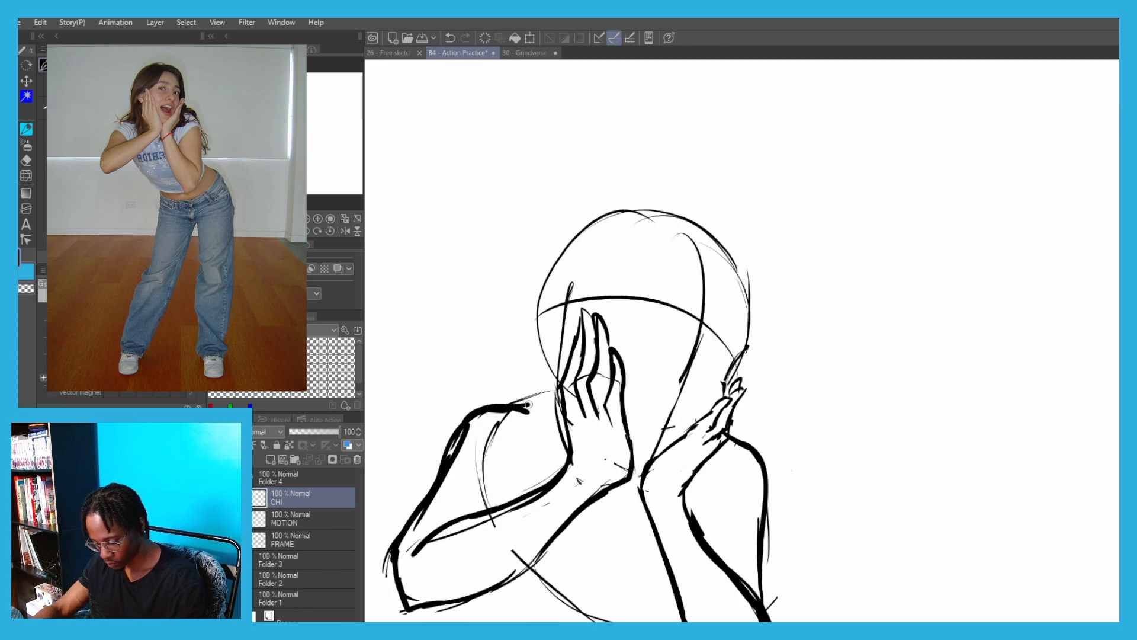
{"action": "scroll", "coordinate": [527, 404], "scroll_direction": "down", "scroll_amount": 3}
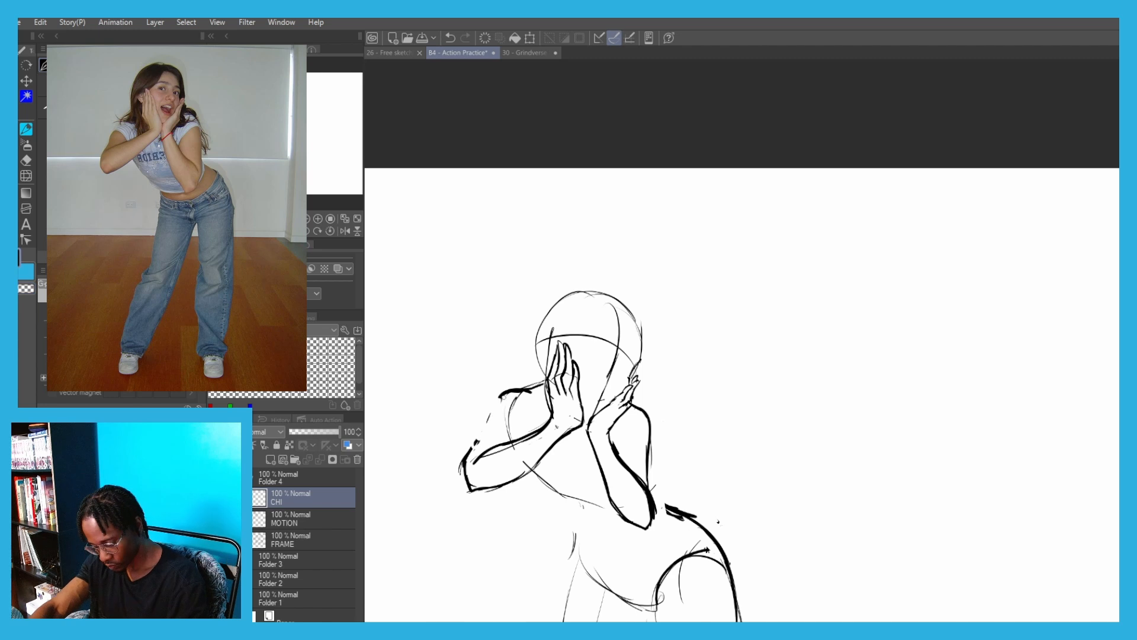
{"action": "left_click_drag", "start_coordinate": [500, 395], "coordinate": [474, 443]}
{"action": "scroll", "coordinate": [518, 385], "scroll_direction": "up", "scroll_amount": 3}
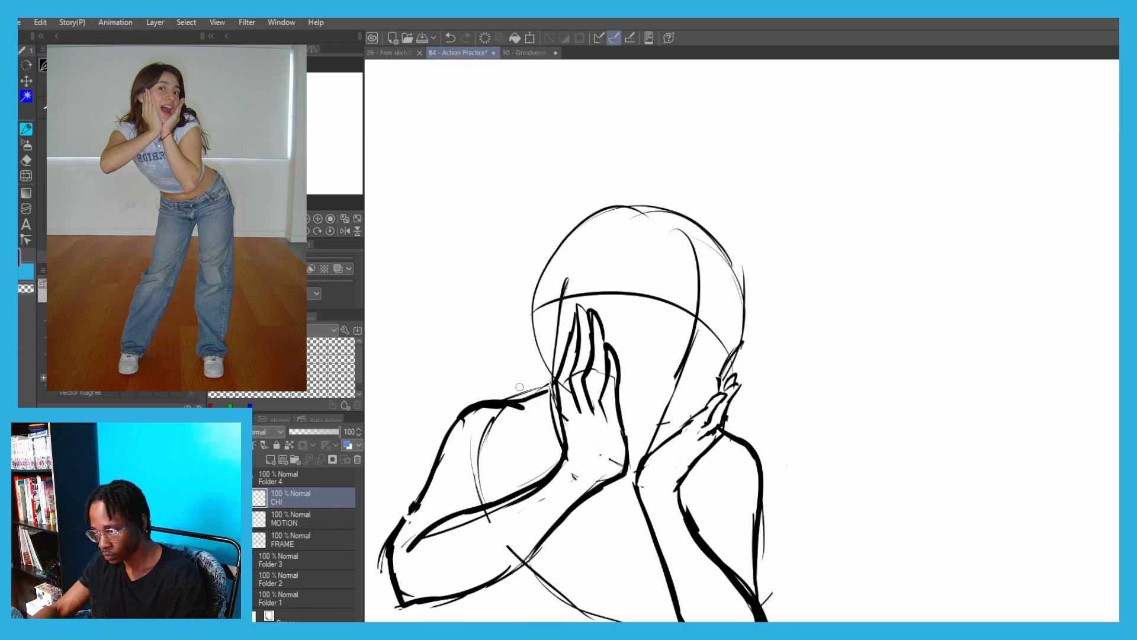
{"action": "scroll", "coordinate": [540, 385], "scroll_direction": "down", "scroll_amount": 3}
Draw the brow, nose bridge and nostrils along the face's centre guide line
{"action": "scroll", "coordinate": [601, 374], "scroll_direction": "up", "scroll_amount": 4}
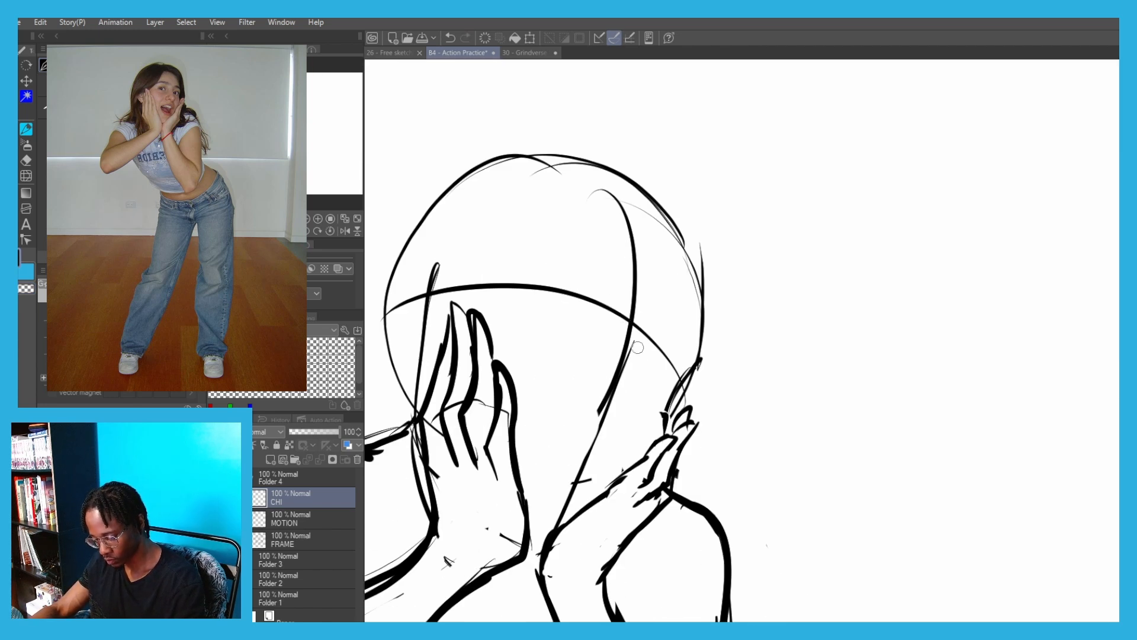
{"action": "key", "text": "ctrl+z"}
{"action": "mouse_move", "coordinate": [656, 339]}
{"action": "left_mouse_down"}
{"action": "mouse_move", "coordinate": [621, 369]}
{"action": "mouse_move", "coordinate": [629, 418]}
{"action": "left_mouse_up"}
{"action": "key", "text": "ctrl+z"}
{"action": "key", "text": "ctrl+z"}
{"action": "key", "text": "ctrl+z"}
{"action": "mouse_move", "coordinate": [623, 374]}
{"action": "left_mouse_down"}
{"action": "mouse_move", "coordinate": [616, 432]}
{"action": "mouse_move", "coordinate": [577, 433]}
{"action": "mouse_move", "coordinate": [602, 429]}
{"action": "left_mouse_up"}
{"action": "scroll", "coordinate": [578, 428], "scroll_direction": "up", "scroll_amount": 2}
{"action": "key", "text": "ctrl+z"}
{"action": "mouse_move", "coordinate": [574, 432]}
{"action": "left_mouse_down"}
{"action": "mouse_move", "coordinate": [600, 433]}
{"action": "mouse_move", "coordinate": [643, 467]}
{"action": "left_mouse_up"}
{"action": "left_click_drag", "start_coordinate": [558, 436], "coordinate": [646, 372]}
Draw the wide-open mouth outline between the hands and the chin line below it
{"action": "key", "text": "ctrl+z"}
{"action": "left_click_drag", "start_coordinate": [713, 436], "coordinate": [611, 401]}
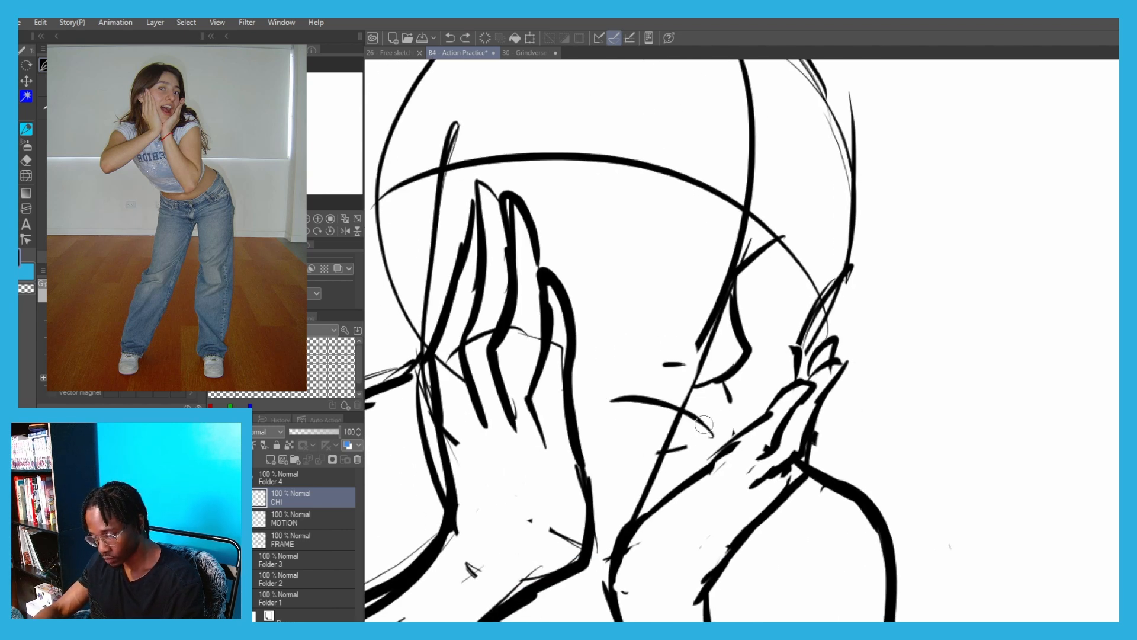
{"action": "key", "text": "ctrl+z"}
{"action": "mouse_move", "coordinate": [715, 436]}
{"action": "left_mouse_down"}
{"action": "mouse_move", "coordinate": [610, 393]}
{"action": "mouse_move", "coordinate": [604, 474]}
{"action": "left_mouse_up"}
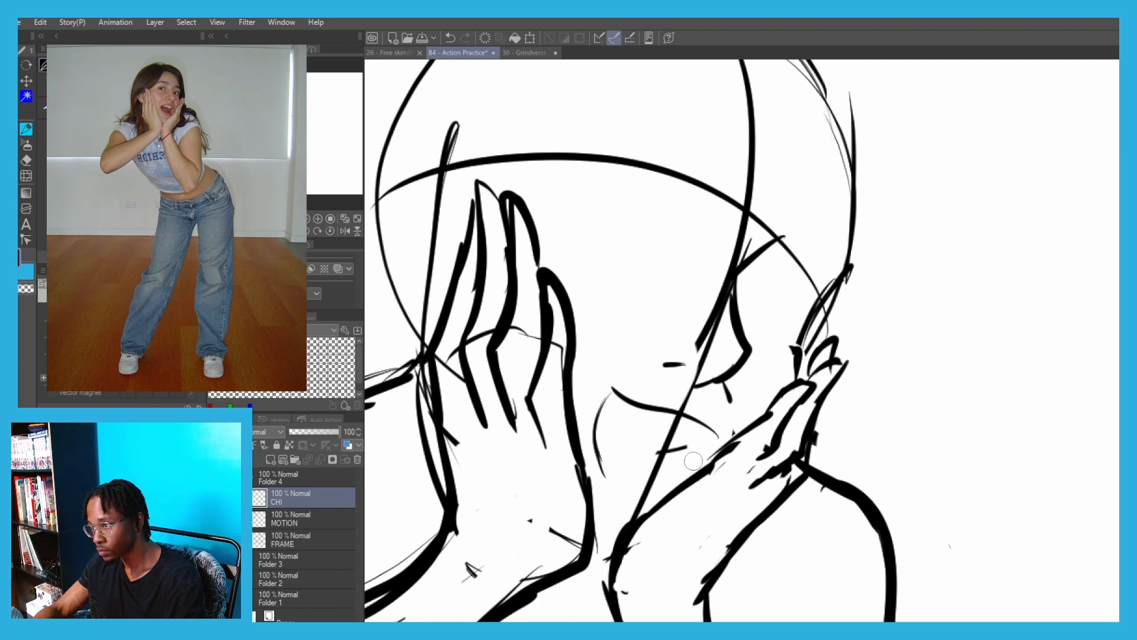
{"action": "mouse_move", "coordinate": [717, 442]}
{"action": "left_mouse_down"}
{"action": "mouse_move", "coordinate": [677, 472]}
{"action": "mouse_move", "coordinate": [673, 490]}
{"action": "mouse_move", "coordinate": [642, 496]}
{"action": "mouse_move", "coordinate": [591, 466]}
{"action": "left_mouse_up"}
{"action": "key", "text": "ctrl+z"}
{"action": "left_click_drag", "start_coordinate": [615, 545], "coordinate": [594, 531]}
{"action": "key", "text": "ctrl+z"}
{"action": "left_click_drag", "start_coordinate": [616, 542], "coordinate": [578, 514]}
Erase the centre guide line through the mouth, nose and brow using the transparent colour
{"action": "key", "text": "c"}
{"action": "mouse_move", "coordinate": [663, 449]}
{"action": "left_mouse_down"}
{"action": "mouse_move", "coordinate": [637, 464]}
{"action": "mouse_move", "coordinate": [680, 441]}
{"action": "left_mouse_up"}
{"action": "left_click_drag", "start_coordinate": [705, 353], "coordinate": [717, 314]}
{"action": "left_click_drag", "start_coordinate": [721, 254], "coordinate": [739, 247]}
{"action": "key", "text": "c"}
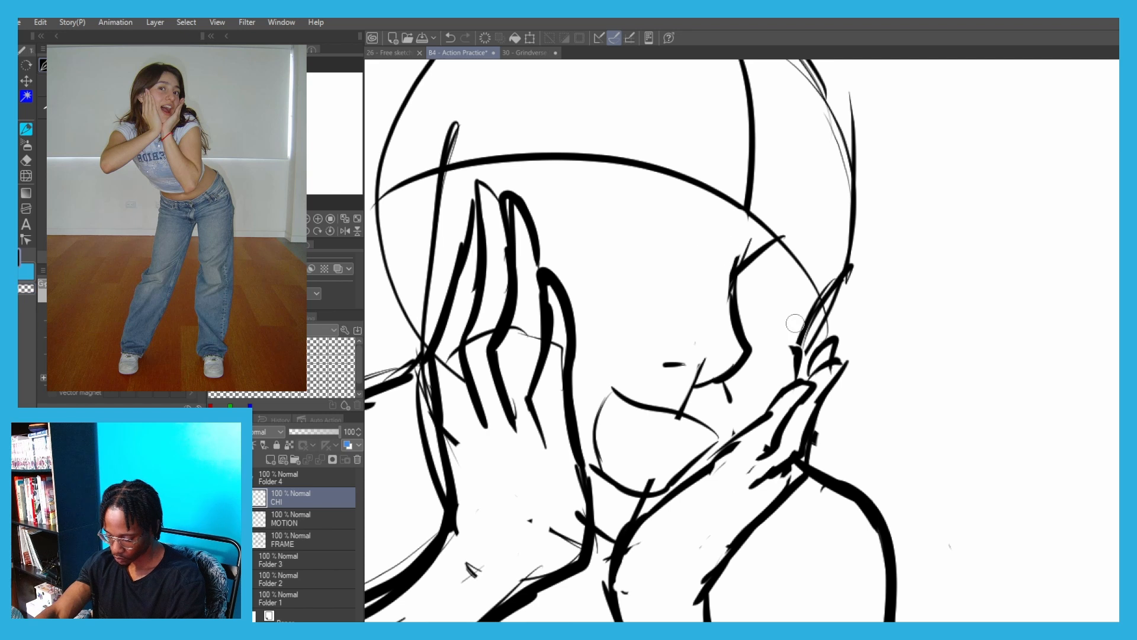
Draw a thin curved eye line across the face and erase the chin line overlapping the left wrist
{"action": "key", "text": "ctrl+z"}
{"action": "mouse_move", "coordinate": [795, 323]}
{"action": "left_mouse_down"}
{"action": "mouse_move", "coordinate": [587, 223]}
{"action": "mouse_move", "coordinate": [516, 214]}
{"action": "left_mouse_up"}
{"action": "key", "text": "ctrl+z"}
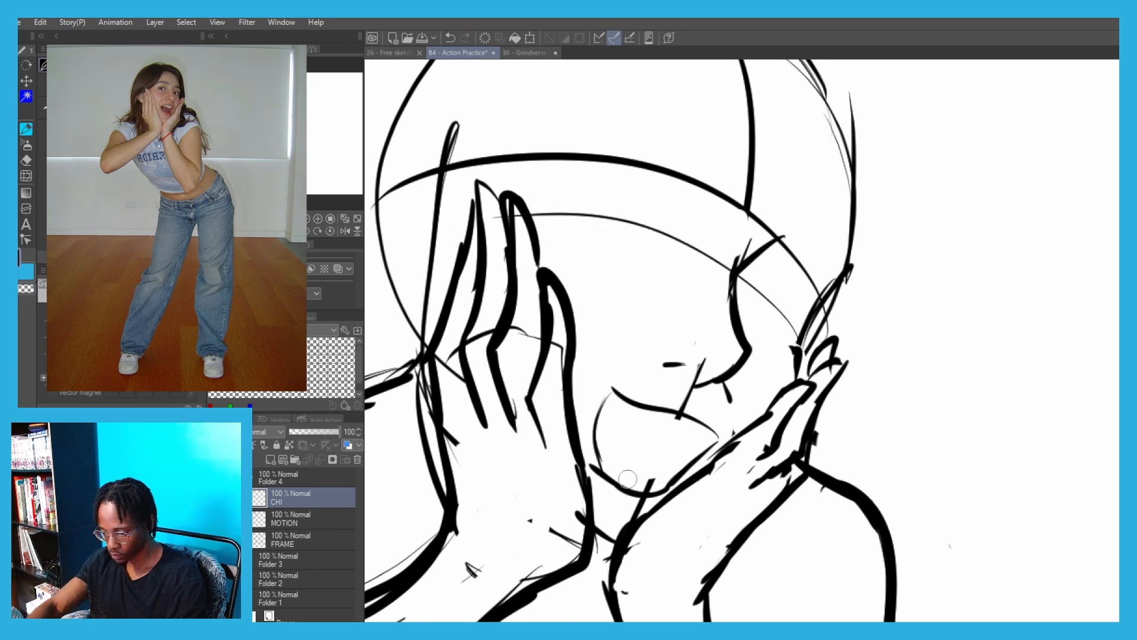
{"action": "left_click_drag", "start_coordinate": [578, 514], "coordinate": [556, 535]}
{"action": "key", "text": "c"}
Thicken the mouth's corner and add the upper teeth line and the tongue curve inside it
{"action": "left_click_drag", "start_coordinate": [612, 389], "coordinate": [602, 469]}
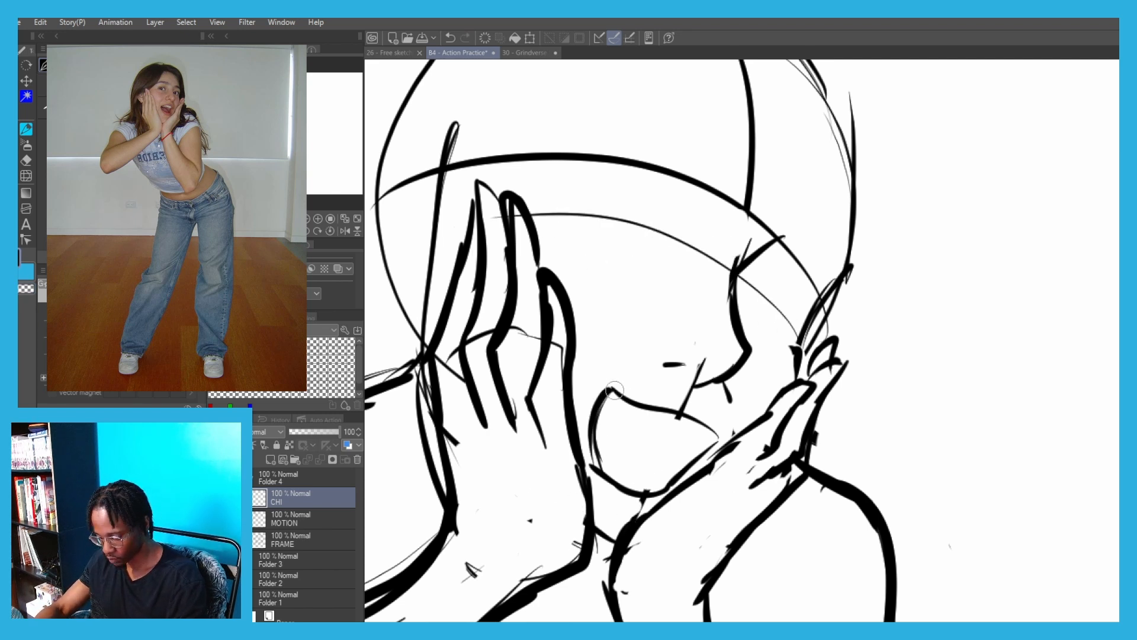
{"action": "mouse_move", "coordinate": [708, 448]}
{"action": "left_mouse_down"}
{"action": "mouse_move", "coordinate": [633, 422]}
{"action": "mouse_move", "coordinate": [682, 436]}
{"action": "left_mouse_up"}
{"action": "key", "text": "ctrl+z"}
{"action": "key", "text": "ctrl+z"}
{"action": "left_click_drag", "start_coordinate": [602, 419], "coordinate": [709, 439]}
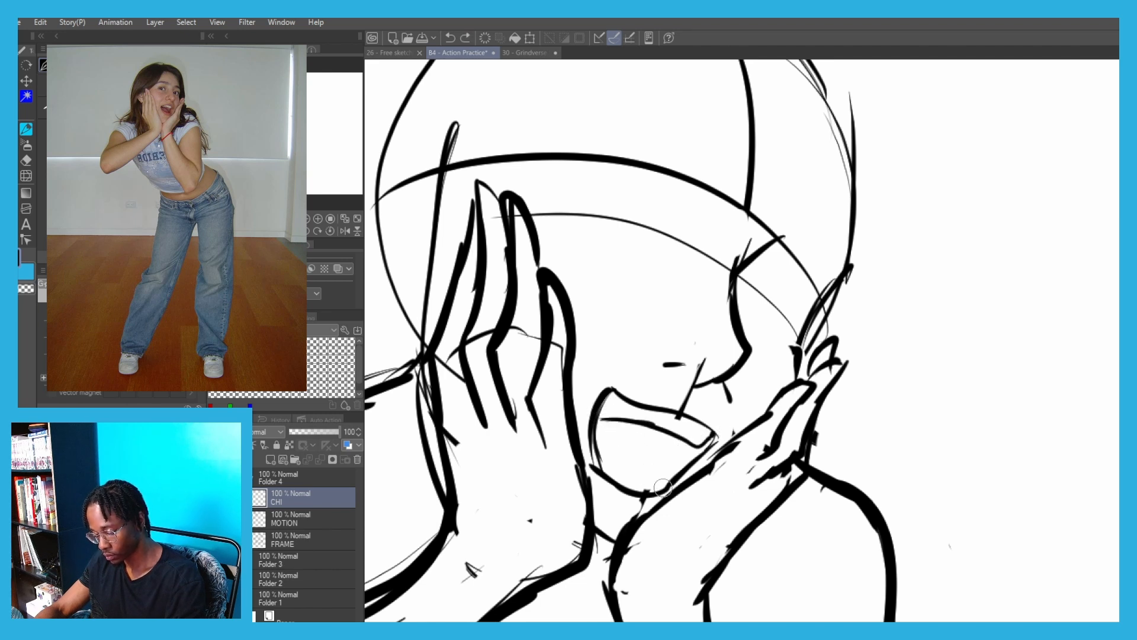
{"action": "left_click_drag", "start_coordinate": [664, 487], "coordinate": [599, 431]}
Draw the ear behind the left hand's fingers and erase the guide lines running through it
{"action": "left_click_drag", "start_coordinate": [380, 99], "coordinate": [477, 239]}
{"action": "scroll", "coordinate": [602, 215], "scroll_direction": "down", "scroll_amount": 4}
{"action": "scroll", "coordinate": [589, 243], "scroll_direction": "up", "scroll_amount": 3}
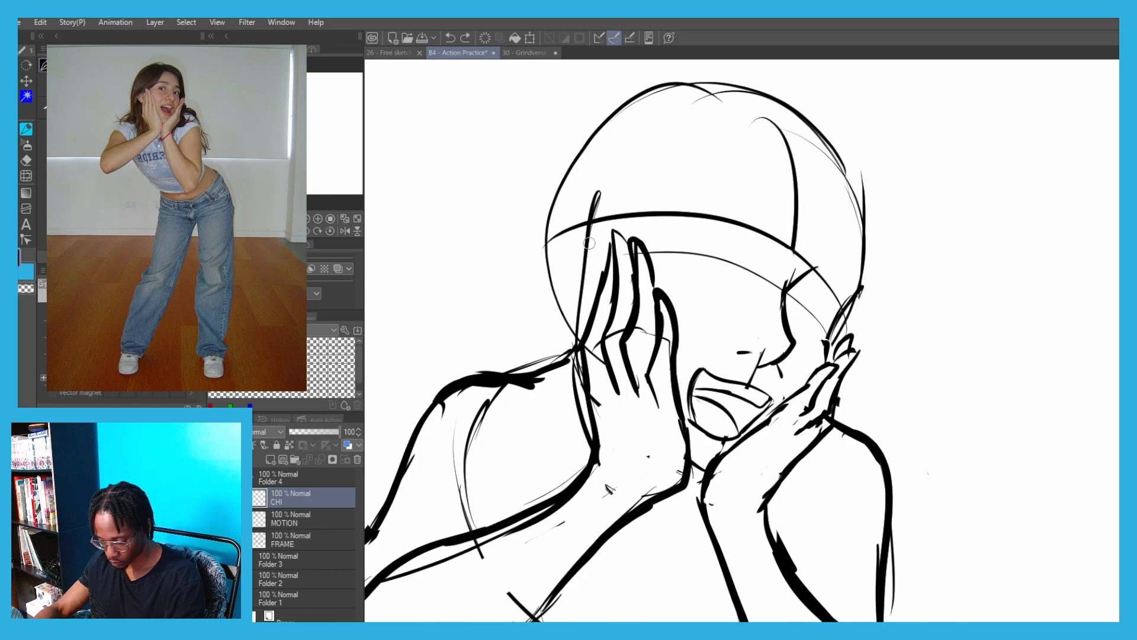
{"action": "left_click_drag", "start_coordinate": [589, 239], "coordinate": [555, 253]}
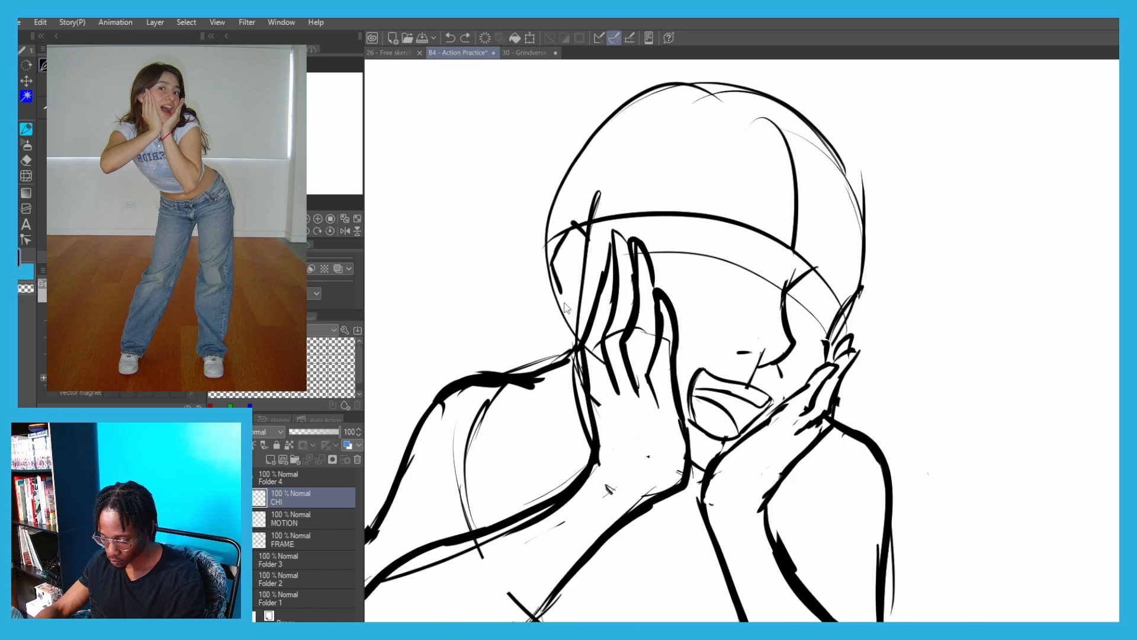
{"action": "left_click_drag", "start_coordinate": [584, 294], "coordinate": [552, 283]}
{"action": "key", "text": "ctrl+z"}
{"action": "mouse_move", "coordinate": [583, 296]}
{"action": "left_mouse_down"}
{"action": "mouse_move", "coordinate": [554, 287]}
{"action": "mouse_move", "coordinate": [556, 300]}
{"action": "mouse_move", "coordinate": [546, 270]}
{"action": "mouse_move", "coordinate": [566, 229]}
{"action": "mouse_move", "coordinate": [561, 276]}
{"action": "mouse_move", "coordinate": [558, 263]}
{"action": "mouse_move", "coordinate": [564, 294]}
{"action": "mouse_move", "coordinate": [570, 282]}
{"action": "mouse_move", "coordinate": [581, 305]}
{"action": "mouse_move", "coordinate": [552, 280]}
{"action": "mouse_move", "coordinate": [586, 303]}
{"action": "mouse_move", "coordinate": [588, 228]}
{"action": "left_mouse_up"}
{"action": "key", "text": "ctrl+z"}
{"action": "key", "text": "ctrl+z"}
{"action": "key", "text": "c"}
{"action": "key", "text": "c"}
{"action": "key", "text": "c"}
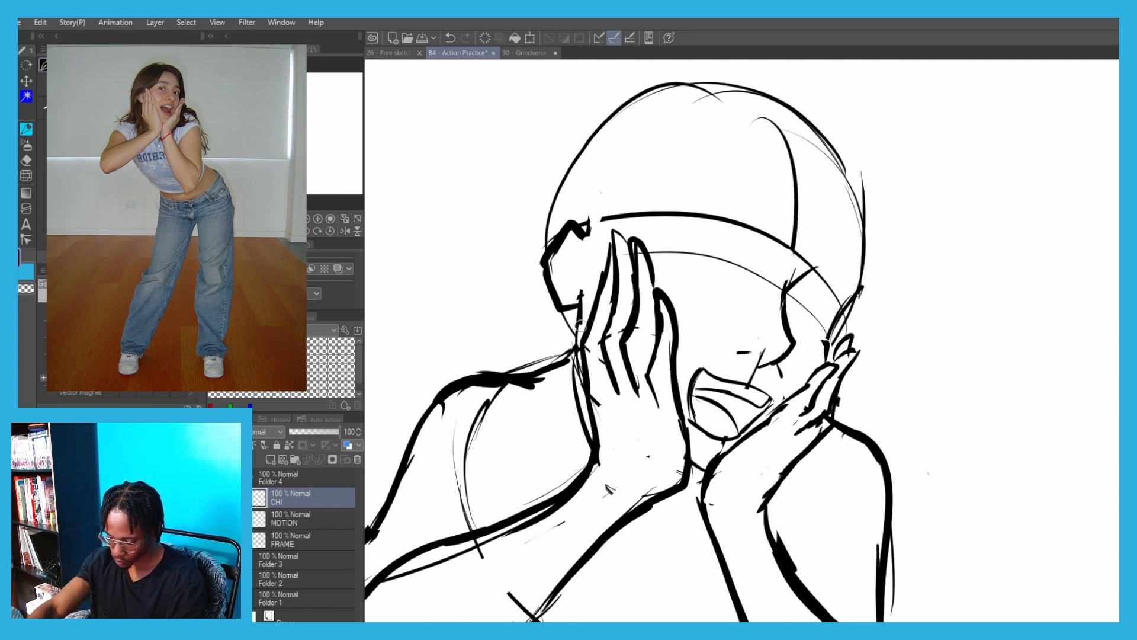
Erase the ribcage arc inside the left upper arm and draw a curved sleeve cuff across the arm
{"action": "scroll", "coordinate": [569, 284], "scroll_direction": "down", "scroll_amount": 6}
{"action": "scroll", "coordinate": [542, 327], "scroll_direction": "up", "scroll_amount": 3}
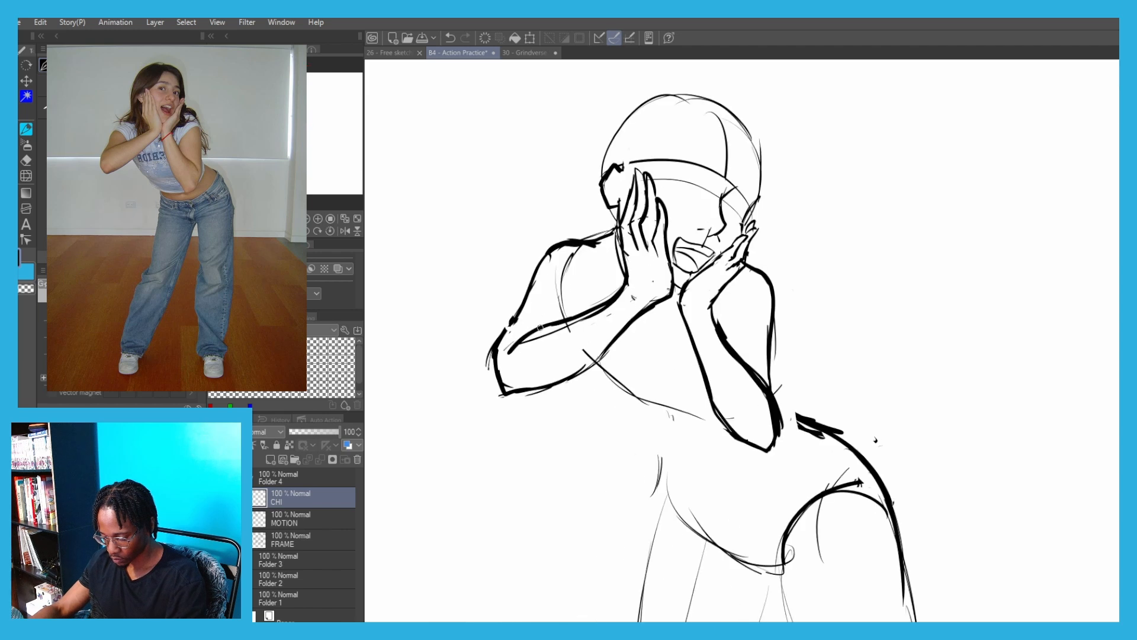
{"action": "key", "text": "c"}
{"action": "left_click_drag", "start_coordinate": [566, 325], "coordinate": [593, 312]}
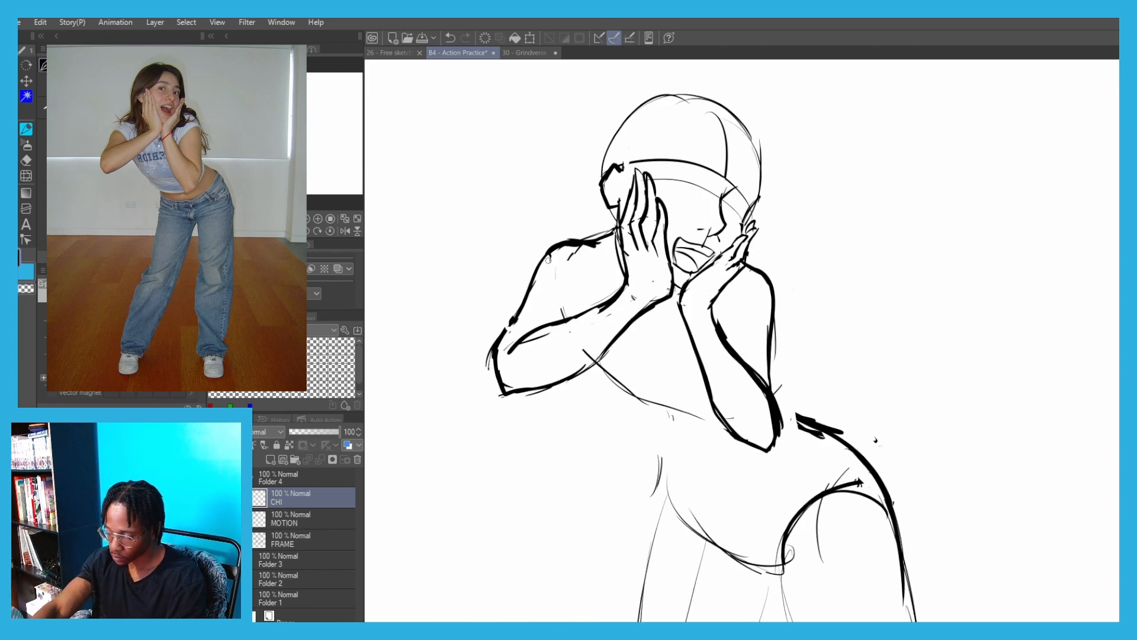
{"action": "left_click_drag", "start_coordinate": [549, 260], "coordinate": [555, 253]}
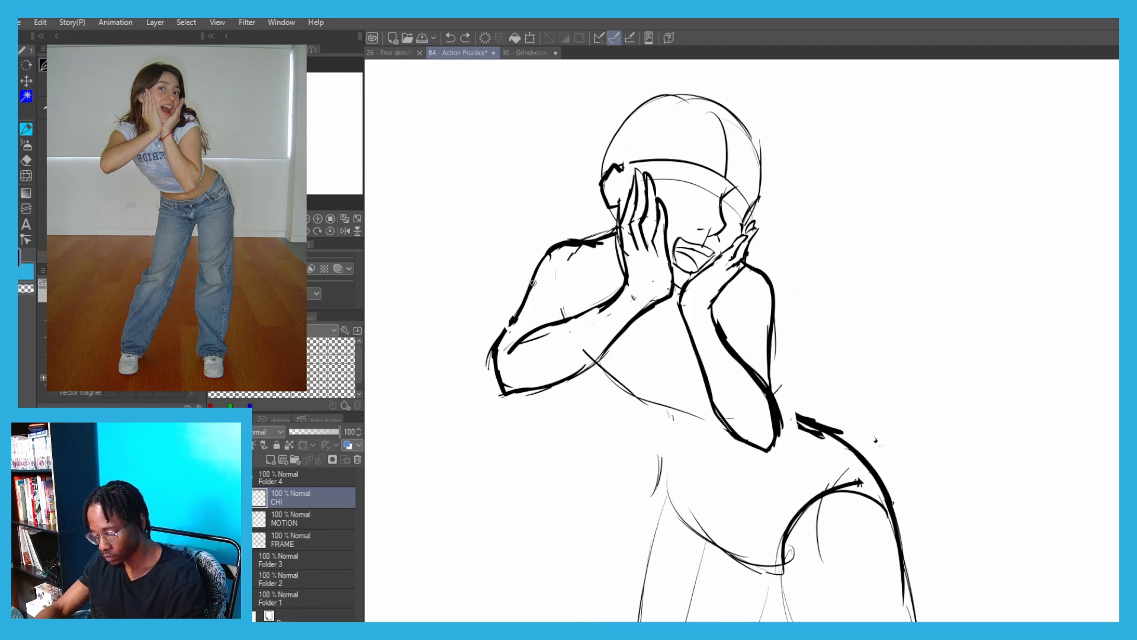
{"action": "left_click_drag", "start_coordinate": [578, 315], "coordinate": [529, 291]}
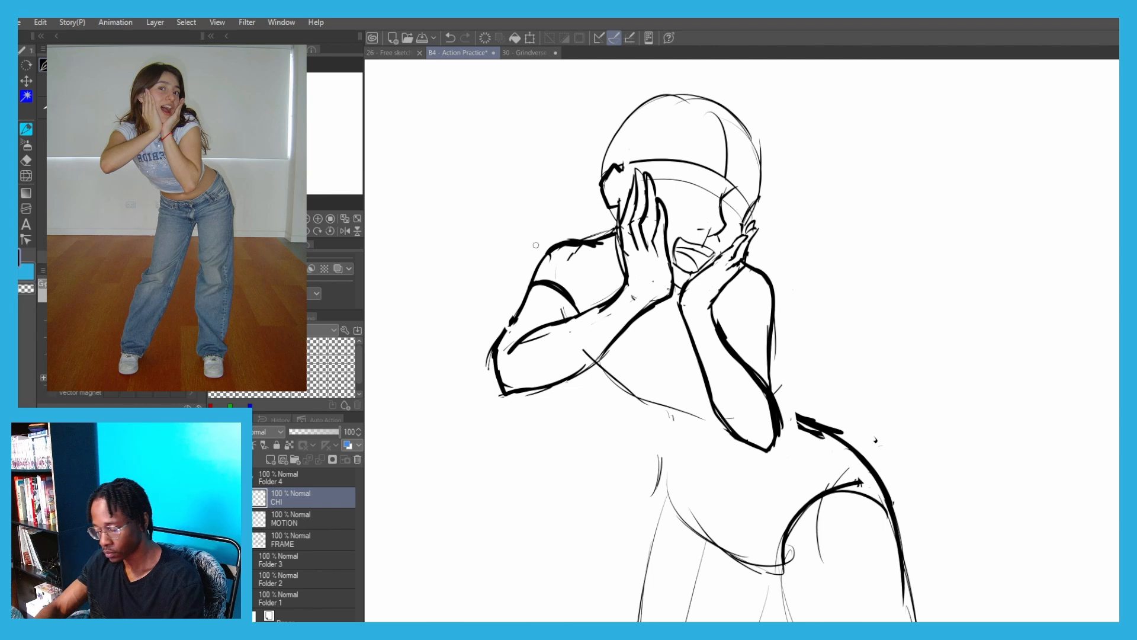
Erase the left shoulder's outline and redraw it as a lower slope from the neck to the sleeve cuff
{"action": "key", "text": "e"}
{"action": "left_click_drag", "start_coordinate": [551, 245], "coordinate": [507, 323]}
{"action": "key", "text": "p"}
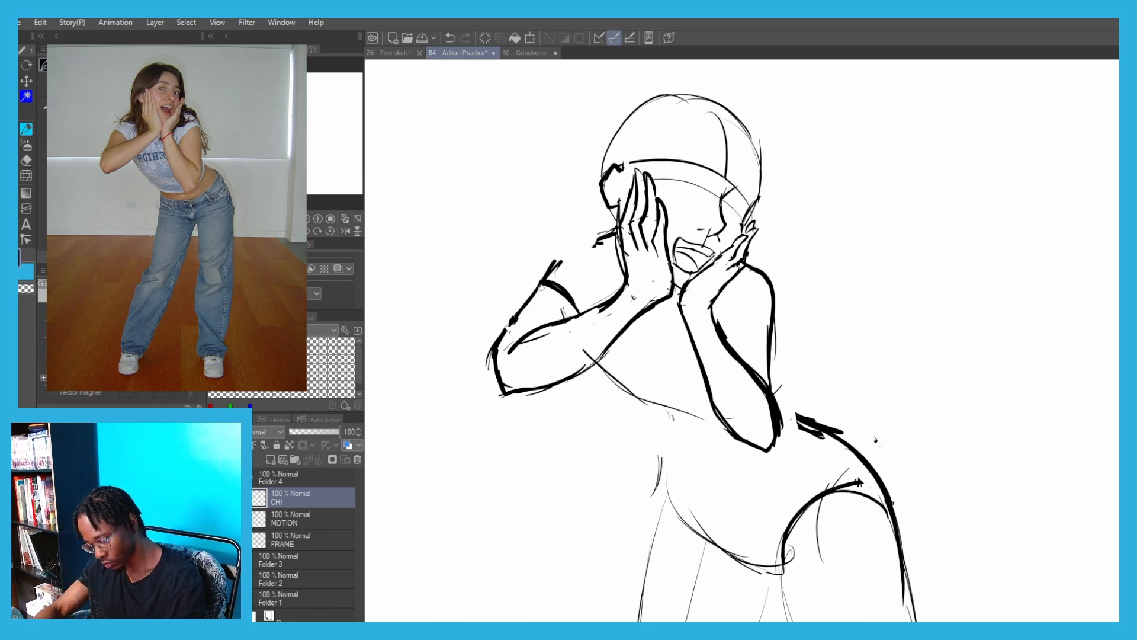
{"action": "left_click_drag", "start_coordinate": [560, 260], "coordinate": [595, 238]}
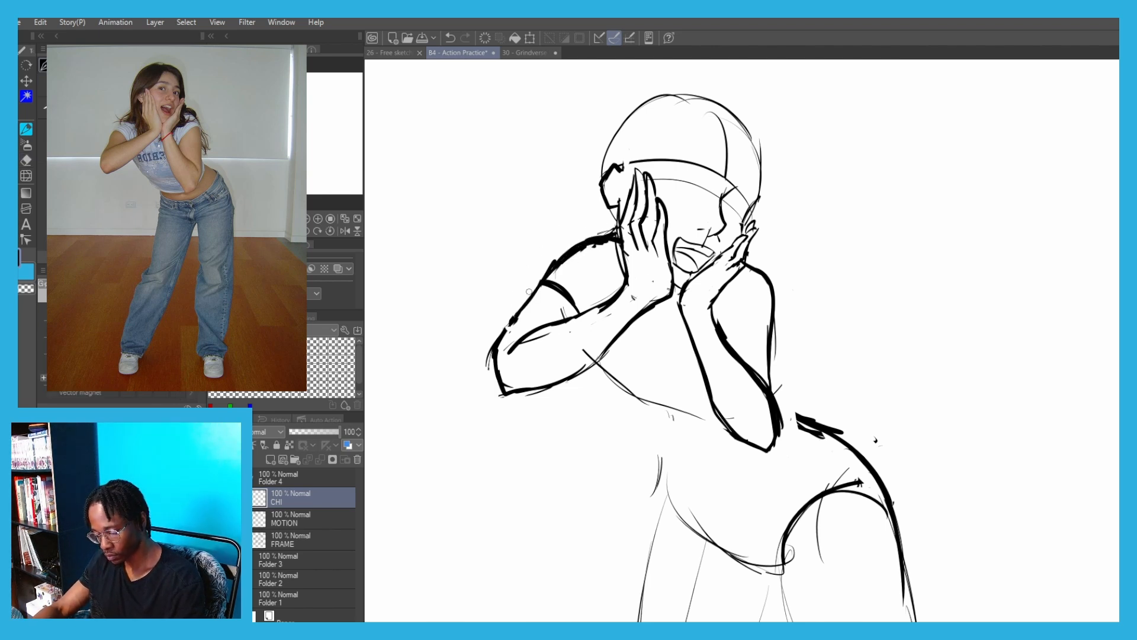
{"action": "mouse_move", "coordinate": [548, 197]}
{"action": "left_mouse_down"}
{"action": "mouse_move", "coordinate": [501, 235]}
{"action": "mouse_move", "coordinate": [490, 275]}
{"action": "mouse_move", "coordinate": [542, 237]}
{"action": "left_mouse_up"}
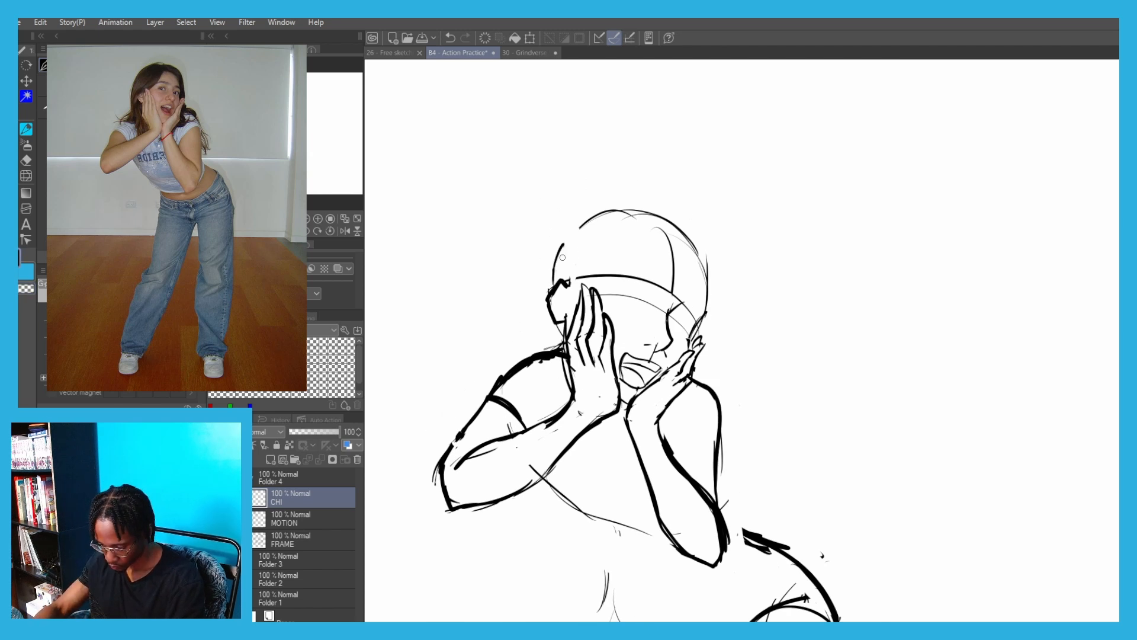
Sketch two guide ovals for the eyes along the face's eye line, one on each side of the nose
{"action": "scroll", "coordinate": [628, 284], "scroll_direction": "up", "scroll_amount": 3}
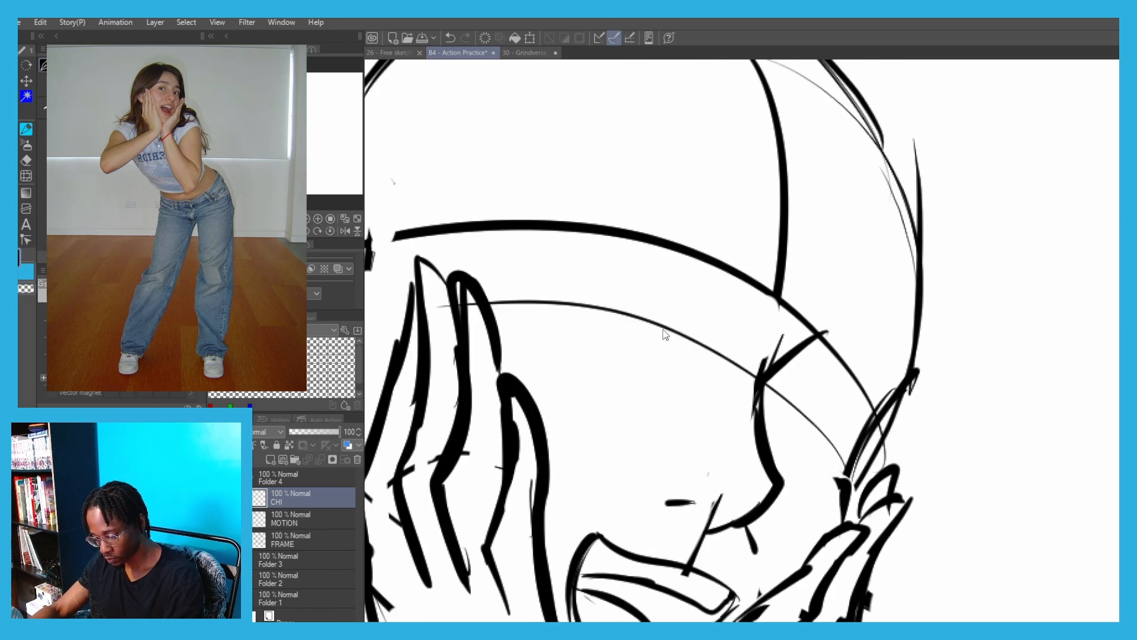
{"action": "left_click_drag", "start_coordinate": [674, 309], "coordinate": [640, 291]}
{"action": "mouse_move", "coordinate": [790, 398]}
{"action": "left_mouse_down"}
{"action": "mouse_move", "coordinate": [829, 416]}
{"action": "mouse_move", "coordinate": [800, 394]}
{"action": "left_mouse_up"}
{"action": "key", "text": "ctrl+z"}
{"action": "left_click_drag", "start_coordinate": [583, 359], "coordinate": [632, 318]}
Draw the left eye's thick upper lash line with pointed outer lashes and a short curved lower lid
{"action": "left_click_drag", "start_coordinate": [751, 302], "coordinate": [675, 253]}
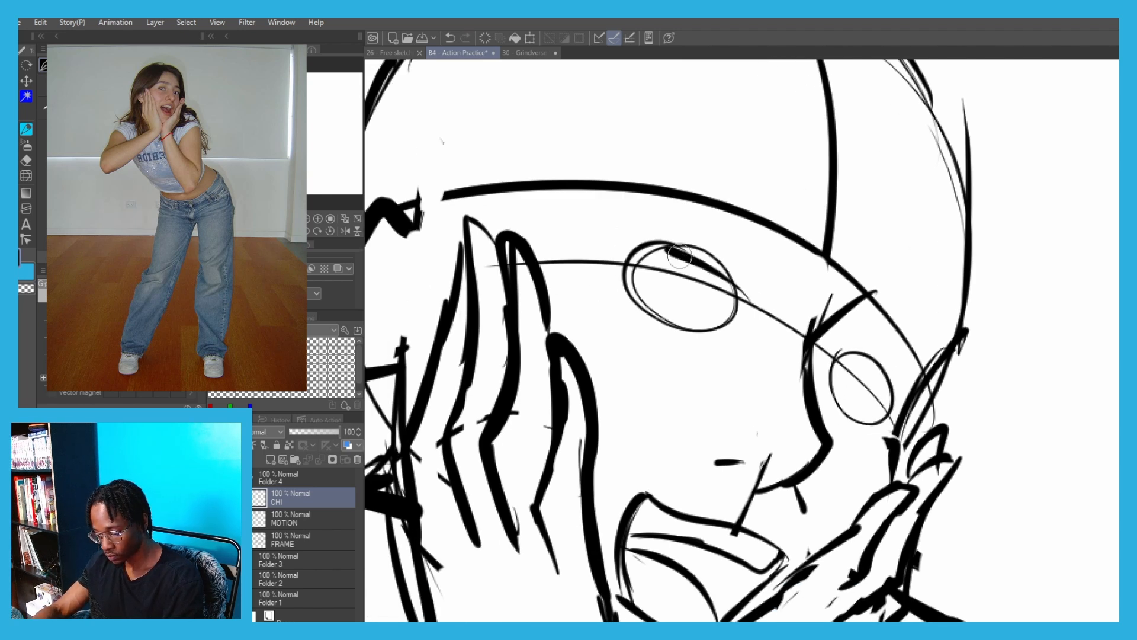
{"action": "key", "text": "ctrl+z"}
{"action": "left_click_drag", "start_coordinate": [759, 293], "coordinate": [677, 230]}
{"action": "mouse_move", "coordinate": [627, 232]}
{"action": "left_mouse_down"}
{"action": "mouse_move", "coordinate": [674, 232]}
{"action": "mouse_move", "coordinate": [619, 236]}
{"action": "left_mouse_up"}
{"action": "key", "text": "ctrl+z"}
{"action": "left_click_drag", "start_coordinate": [701, 238], "coordinate": [617, 256]}
{"action": "left_click_drag", "start_coordinate": [650, 336], "coordinate": [709, 347]}
{"action": "key", "text": "ctrl+z"}
{"action": "mouse_move", "coordinate": [635, 315]}
{"action": "left_mouse_down"}
{"action": "mouse_move", "coordinate": [706, 335]}
{"action": "mouse_move", "coordinate": [692, 333]}
{"action": "left_mouse_up"}
{"action": "key", "text": "ctrl+z"}
{"action": "mouse_move", "coordinate": [616, 238]}
{"action": "left_mouse_down"}
{"action": "mouse_move", "coordinate": [643, 236]}
{"action": "mouse_move", "coordinate": [621, 270]}
{"action": "left_mouse_up"}
{"action": "mouse_move", "coordinate": [621, 241]}
{"action": "left_mouse_down"}
{"action": "mouse_move", "coordinate": [695, 243]}
{"action": "mouse_move", "coordinate": [747, 287]}
{"action": "left_mouse_up"}
{"action": "mouse_move", "coordinate": [721, 259]}
{"action": "left_mouse_down"}
{"action": "mouse_move", "coordinate": [743, 278]}
{"action": "mouse_move", "coordinate": [741, 302]}
{"action": "left_mouse_up"}
{"action": "mouse_move", "coordinate": [618, 253]}
{"action": "left_mouse_down"}
{"action": "mouse_move", "coordinate": [607, 219]}
{"action": "mouse_move", "coordinate": [639, 235]}
{"action": "left_mouse_up"}
{"action": "left_click_drag", "start_coordinate": [647, 230], "coordinate": [636, 211]}
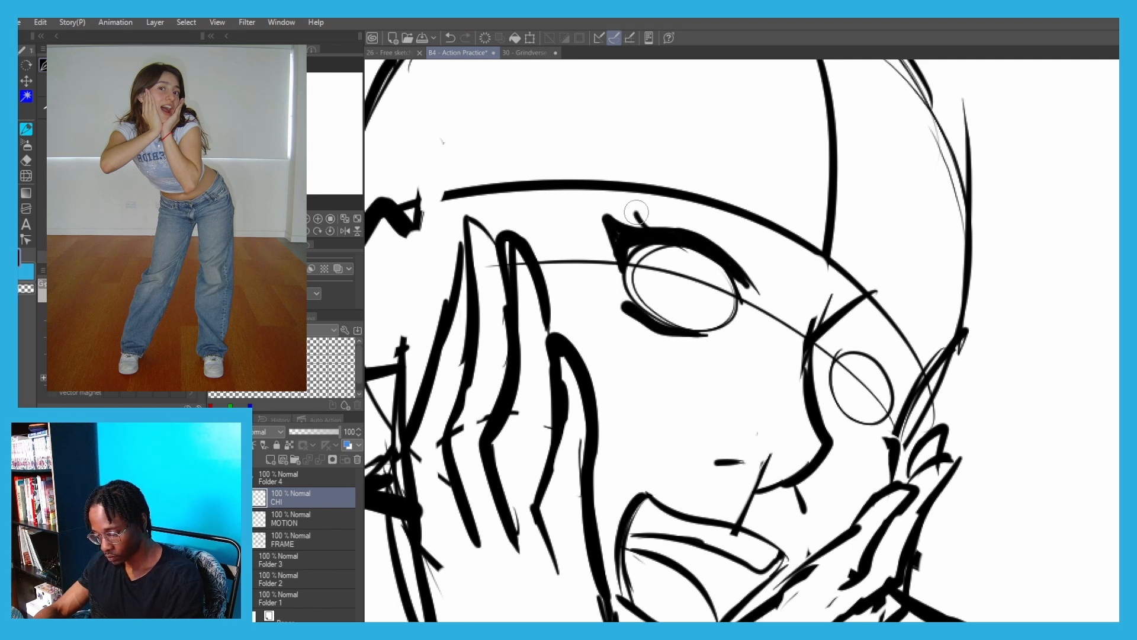
Draw the right eye's thick upper lash line with an outer flick and its lower lid
{"action": "mouse_move", "coordinate": [831, 349]}
{"action": "left_mouse_down"}
{"action": "mouse_move", "coordinate": [856, 350]}
{"action": "mouse_move", "coordinate": [909, 393]}
{"action": "mouse_move", "coordinate": [883, 412]}
{"action": "left_mouse_up"}
{"action": "mouse_move", "coordinate": [840, 352]}
{"action": "left_mouse_down"}
{"action": "mouse_move", "coordinate": [852, 349]}
{"action": "mouse_move", "coordinate": [835, 354]}
{"action": "left_mouse_up"}
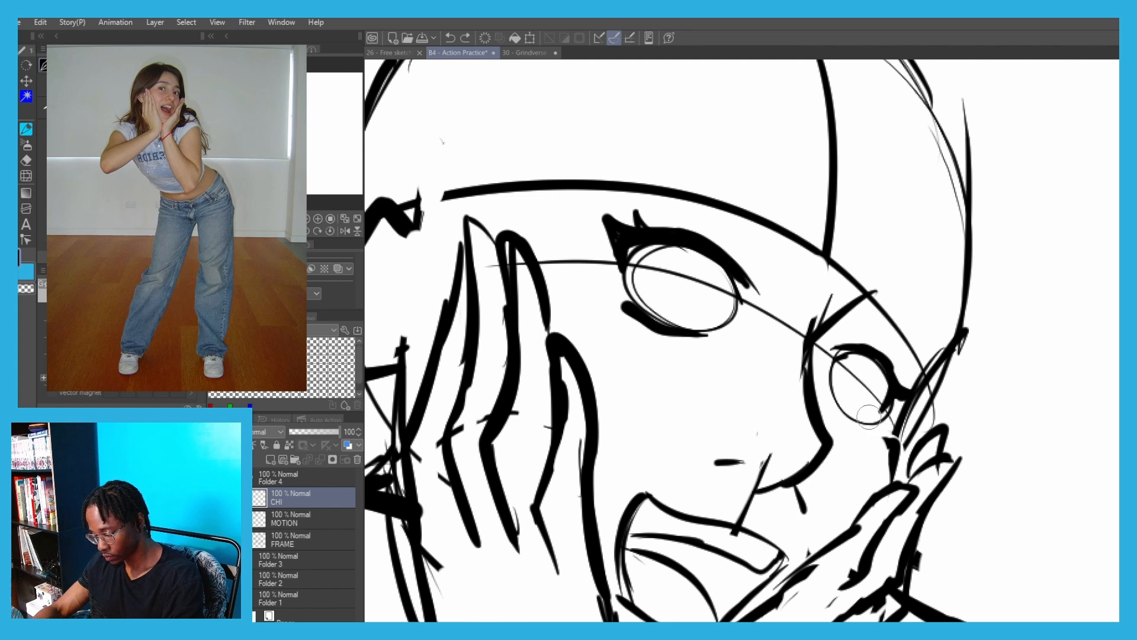
{"action": "left_click_drag", "start_coordinate": [827, 395], "coordinate": [870, 422]}
Erase the guide ovals and the eye line running through both eyes, keeping the lash and lid lines
{"action": "key", "text": "c"}
{"action": "left_click_drag", "start_coordinate": [844, 376], "coordinate": [872, 388]}
{"action": "mouse_move", "coordinate": [658, 287]}
{"action": "left_mouse_down"}
{"action": "mouse_move", "coordinate": [648, 265]}
{"action": "mouse_move", "coordinate": [688, 283]}
{"action": "mouse_move", "coordinate": [701, 305]}
{"action": "mouse_move", "coordinate": [642, 293]}
{"action": "mouse_move", "coordinate": [700, 317]}
{"action": "mouse_move", "coordinate": [657, 308]}
{"action": "left_mouse_up"}
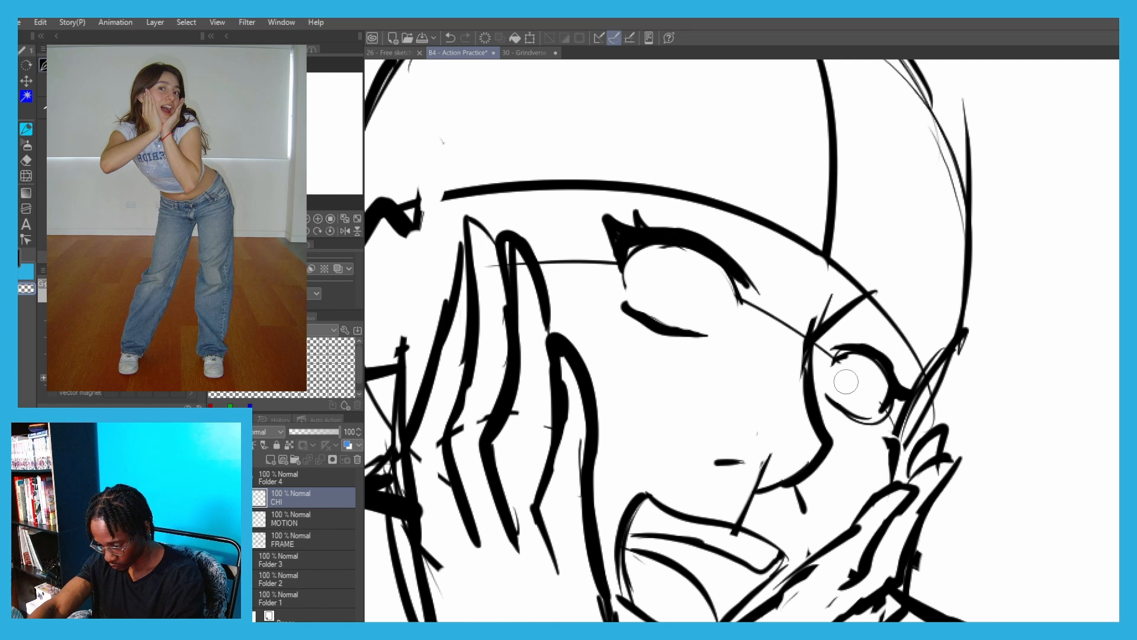
{"action": "left_click_drag", "start_coordinate": [879, 432], "coordinate": [873, 433]}
{"action": "mouse_move", "coordinate": [828, 367]}
{"action": "left_mouse_down"}
{"action": "mouse_move", "coordinate": [853, 366]}
{"action": "mouse_move", "coordinate": [850, 352]}
{"action": "left_mouse_up"}
Draw an iris outline inside each eye
{"action": "key", "text": "c"}
{"action": "mouse_move", "coordinate": [894, 385]}
{"action": "left_mouse_down"}
{"action": "mouse_move", "coordinate": [905, 375]}
{"action": "mouse_move", "coordinate": [895, 373]}
{"action": "left_mouse_up"}
{"action": "mouse_move", "coordinate": [679, 252]}
{"action": "left_mouse_down"}
{"action": "mouse_move", "coordinate": [658, 316]}
{"action": "mouse_move", "coordinate": [631, 276]}
{"action": "mouse_move", "coordinate": [682, 244]}
{"action": "left_mouse_up"}
{"action": "key", "text": "ctrl+z"}
{"action": "key", "text": "ctrl+z"}
{"action": "left_click_drag", "start_coordinate": [862, 356], "coordinate": [845, 405]}
Draw arched eyebrows above both eyes, outlining each with two curved strokes
{"action": "scroll", "coordinate": [741, 261], "scroll_direction": "down", "scroll_amount": 5}
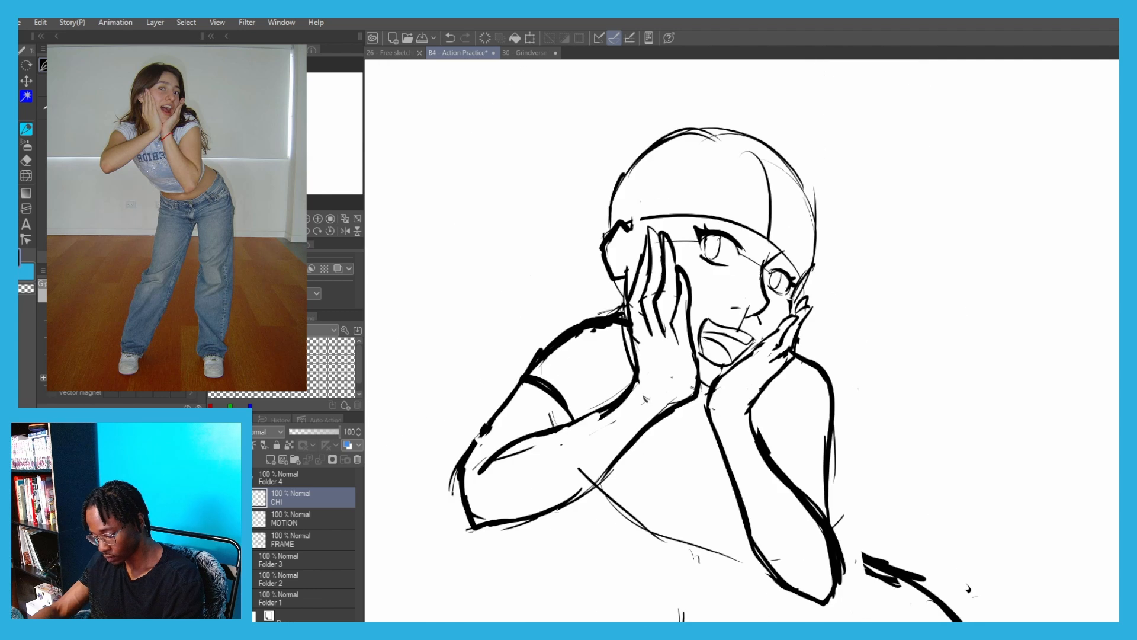
{"action": "scroll", "coordinate": [653, 178], "scroll_direction": "up", "scroll_amount": 3}
{"action": "left_click_drag", "start_coordinate": [643, 289], "coordinate": [708, 306]}
{"action": "left_click_drag", "start_coordinate": [644, 287], "coordinate": [707, 309]}
{"action": "key", "text": "ctrl+z"}
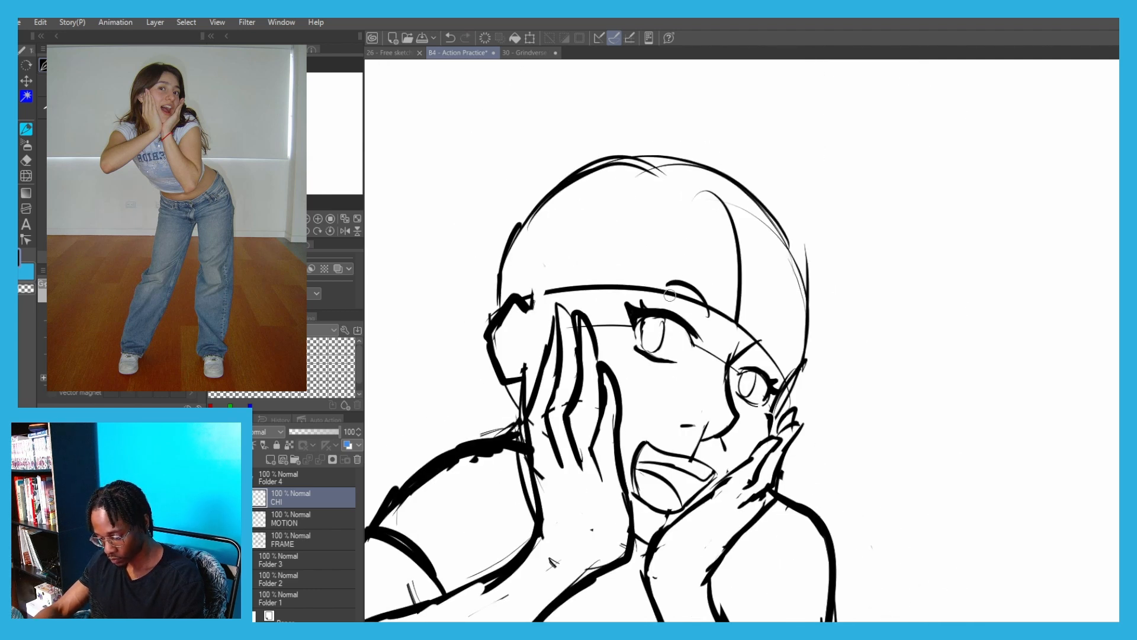
{"action": "left_click_drag", "start_coordinate": [640, 287], "coordinate": [707, 310]}
{"action": "left_click_drag", "start_coordinate": [622, 296], "coordinate": [667, 268]}
{"action": "left_click_drag", "start_coordinate": [649, 276], "coordinate": [699, 280]}
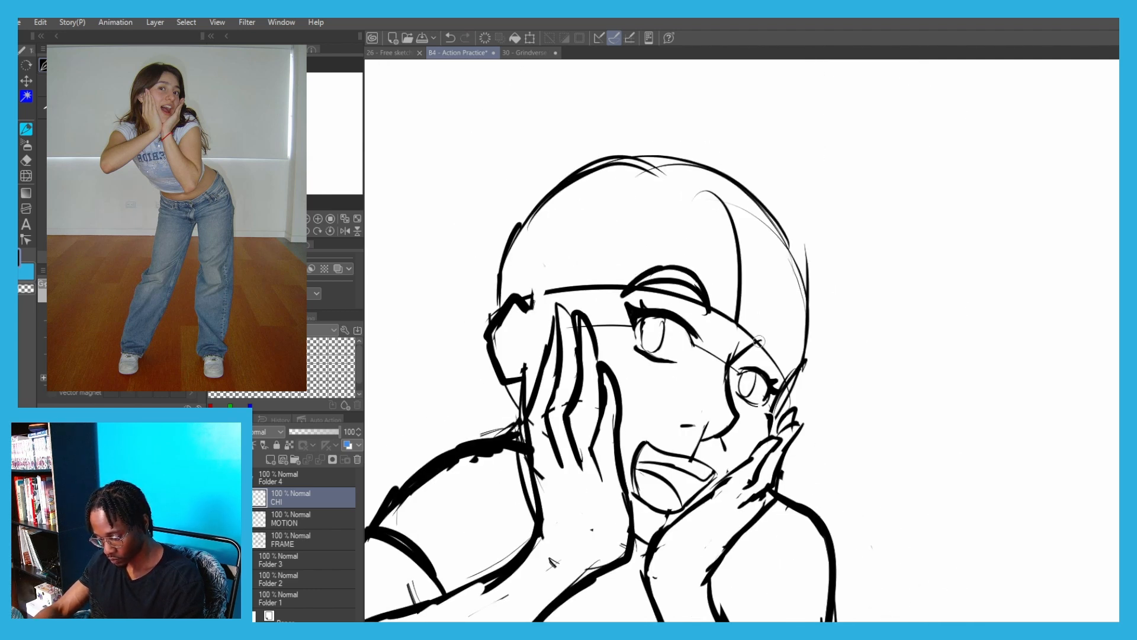
{"action": "left_click_drag", "start_coordinate": [781, 346], "coordinate": [793, 369]}
{"action": "left_click_drag", "start_coordinate": [761, 346], "coordinate": [800, 360]}
Ink the torso's left side below the forearm and draw the crop top's hem with a folded corner
{"action": "scroll", "coordinate": [483, 237], "scroll_direction": "down", "scroll_amount": 3}
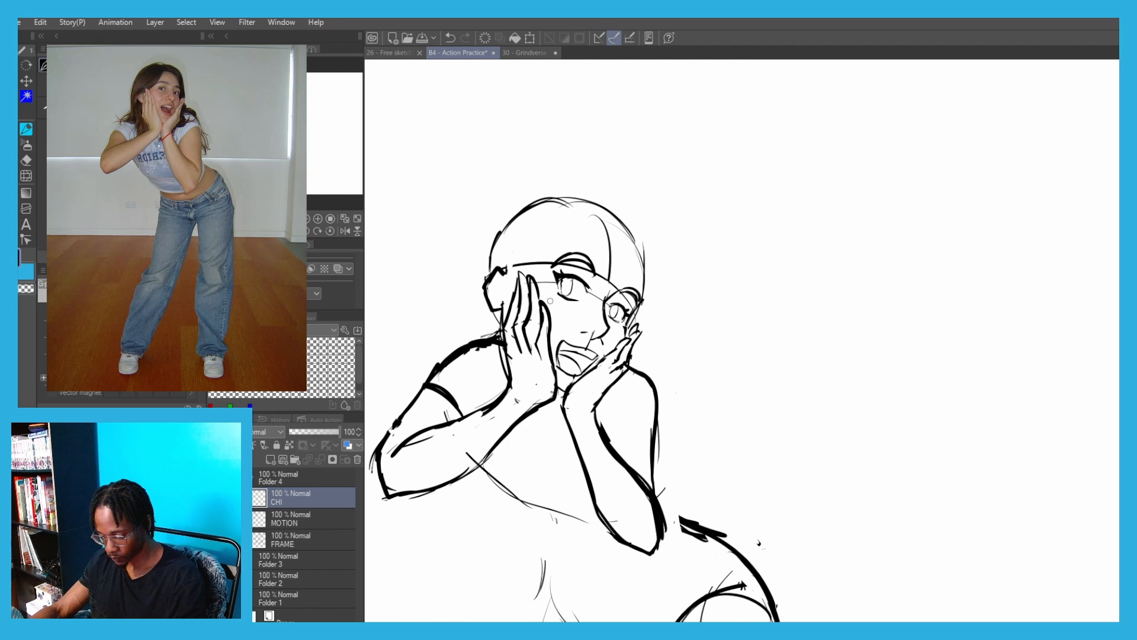
{"action": "left_click_drag", "start_coordinate": [487, 278], "coordinate": [555, 255]}
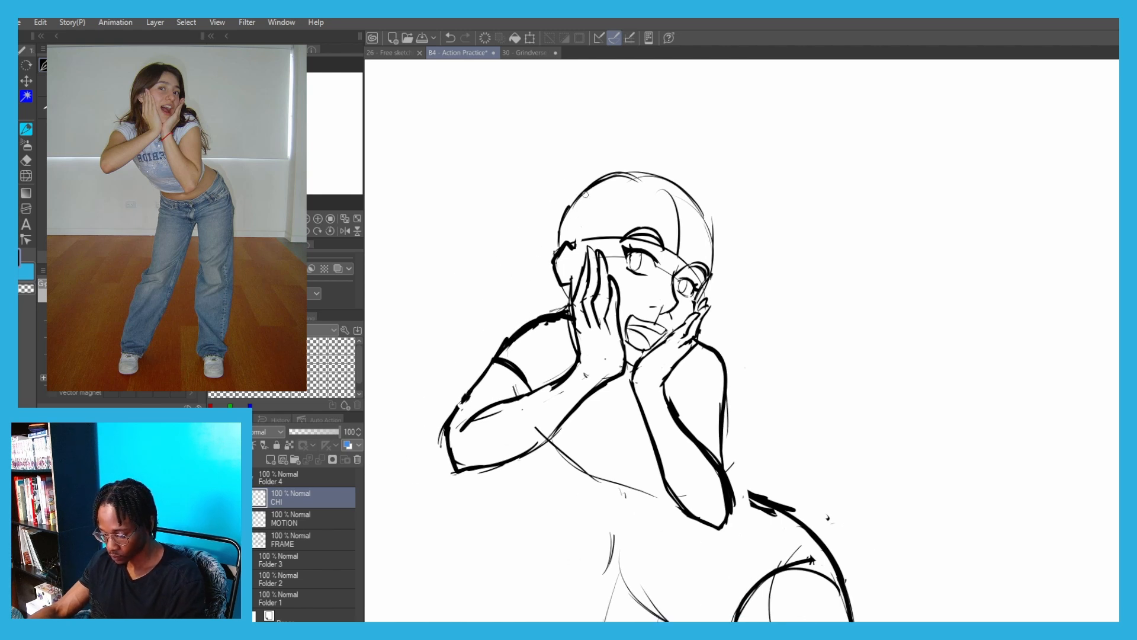
{"action": "left_click_drag", "start_coordinate": [445, 377], "coordinate": [480, 353]}
{"action": "left_click_drag", "start_coordinate": [533, 286], "coordinate": [533, 243]}
{"action": "mouse_move", "coordinate": [587, 374]}
{"action": "left_mouse_down"}
{"action": "mouse_move", "coordinate": [588, 312]}
{"action": "mouse_move", "coordinate": [634, 358]}
{"action": "left_mouse_up"}
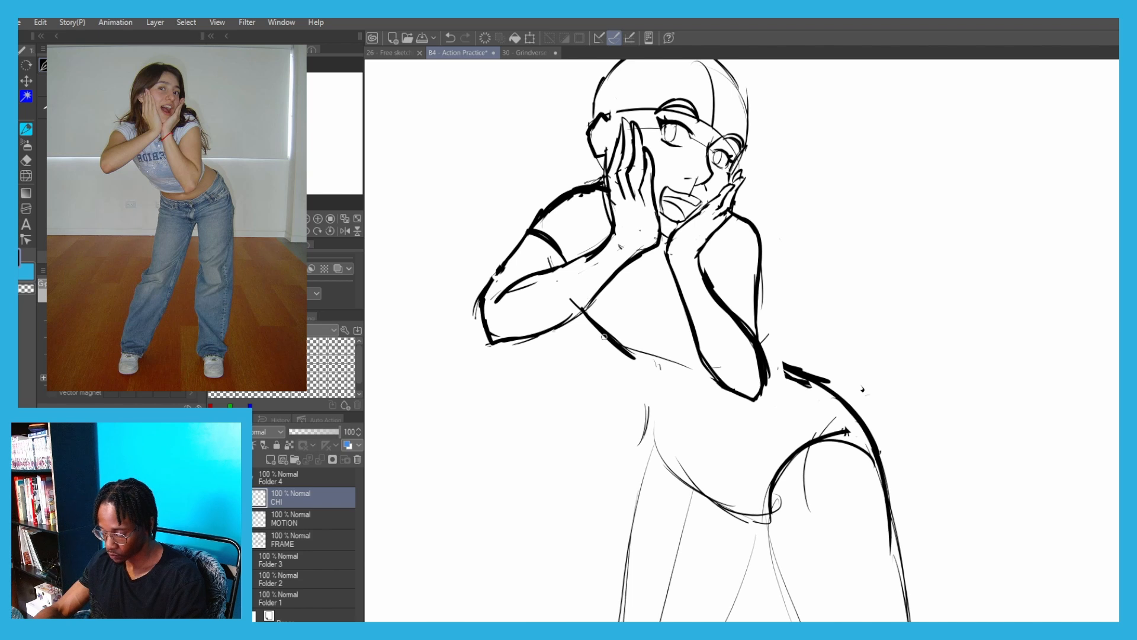
{"action": "key", "text": "ctrl+z"}
{"action": "left_click_drag", "start_coordinate": [714, 389], "coordinate": [629, 388]}
{"action": "key", "text": "ctrl+z"}
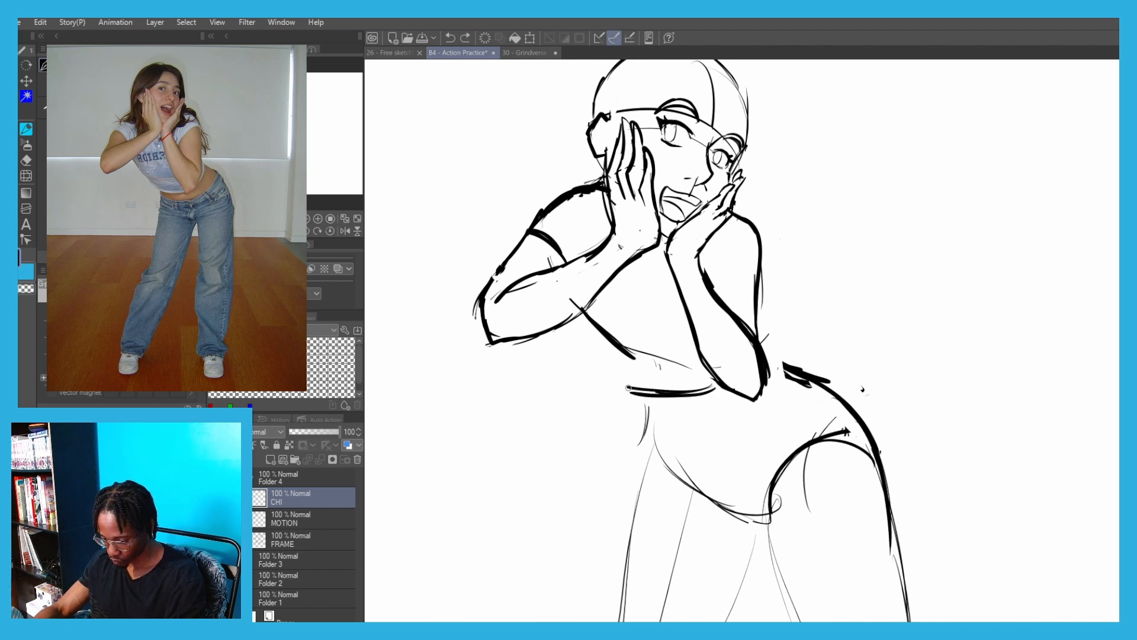
{"action": "key", "text": "ctrl+z"}
{"action": "left_click_drag", "start_coordinate": [615, 348], "coordinate": [631, 368]}
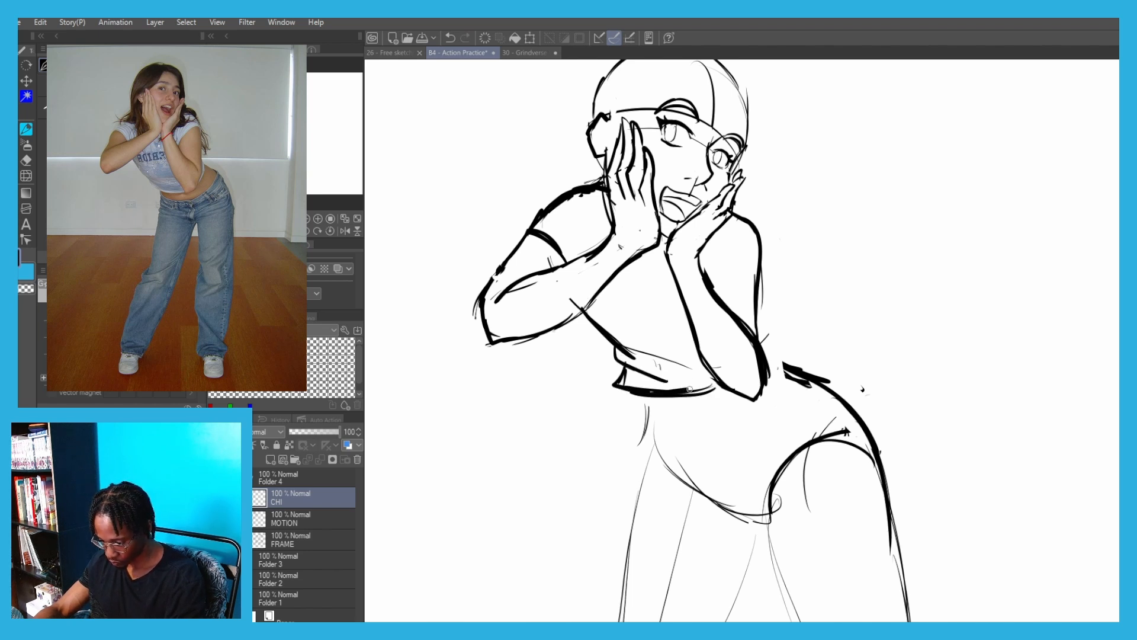
Erase the upper part of the torso's left side line and redraw it as a rounder curve
{"action": "key", "text": "ctrl+z"}
{"action": "key", "text": "c"}
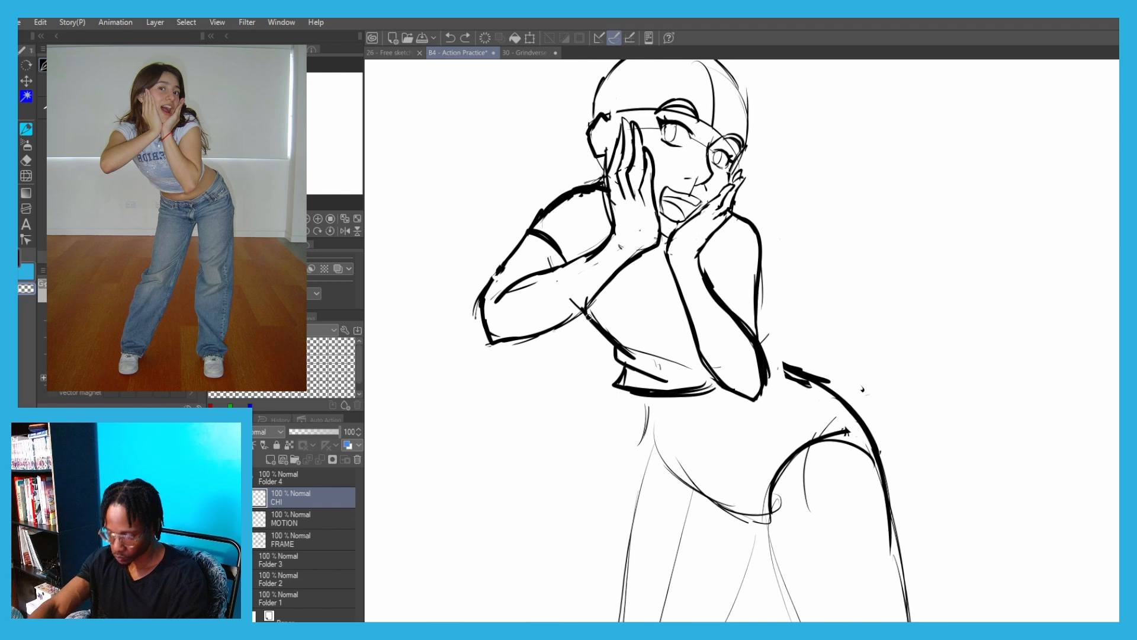
{"action": "mouse_move", "coordinate": [591, 318]}
{"action": "left_mouse_down"}
{"action": "mouse_move", "coordinate": [622, 350]}
{"action": "mouse_move", "coordinate": [597, 331]}
{"action": "left_mouse_up"}
{"action": "key", "text": "c"}
{"action": "key", "text": "ctrl+z"}
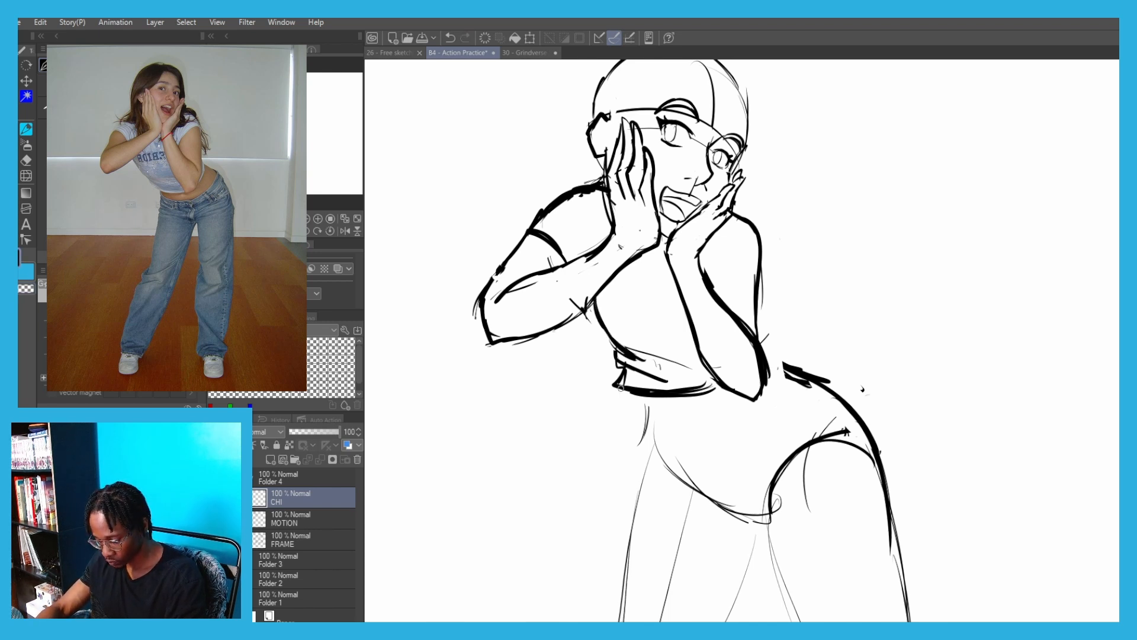
{"action": "key", "text": "ctrl+z"}
Draw the waistband as a sagging curve below the top's hem, from the left waist up to the right hip
{"action": "mouse_move", "coordinate": [656, 422]}
{"action": "left_mouse_down"}
{"action": "mouse_move", "coordinate": [753, 423]}
{"action": "mouse_move", "coordinate": [782, 389]}
{"action": "left_mouse_up"}
{"action": "key", "text": "ctrl+z"}
{"action": "key", "text": "ctrl+z"}
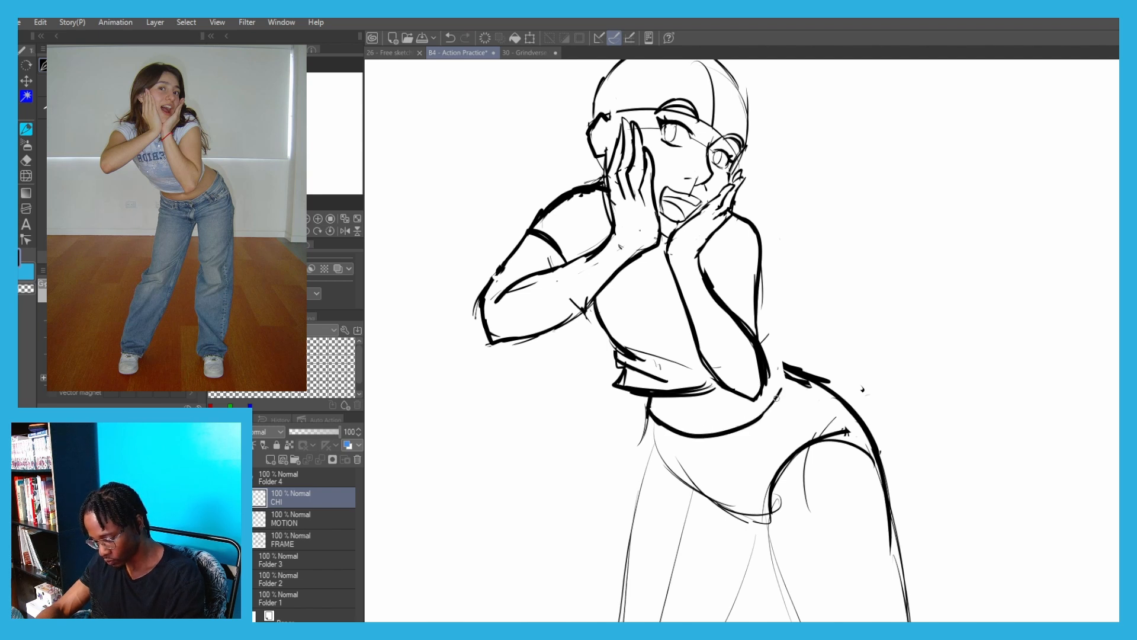
{"action": "key", "text": "ctrl+z"}
{"action": "mouse_move", "coordinate": [650, 412]}
{"action": "left_mouse_down"}
{"action": "mouse_move", "coordinate": [720, 437]}
{"action": "mouse_move", "coordinate": [812, 376]}
{"action": "left_mouse_up"}
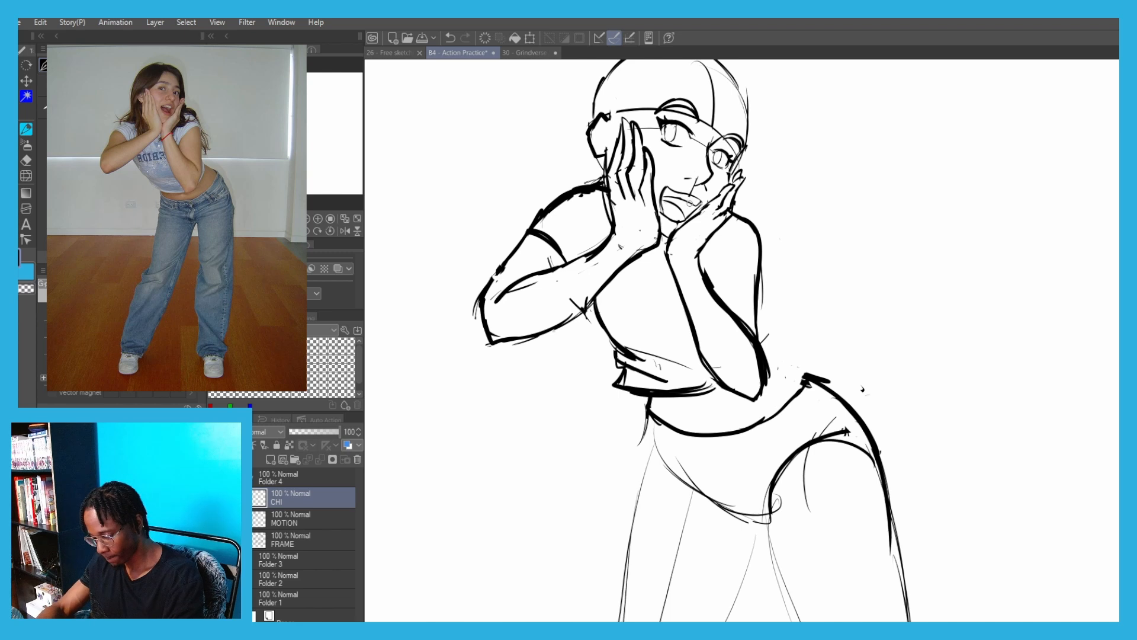
Draw a sleeve cuff across the right upper arm and erase the old lines around the forearm and elbow
{"action": "key", "text": "ctrl+z"}
{"action": "mouse_move", "coordinate": [761, 239]}
{"action": "left_mouse_down"}
{"action": "mouse_move", "coordinate": [701, 259]}
{"action": "mouse_move", "coordinate": [754, 242]}
{"action": "left_mouse_up"}
{"action": "key", "text": "c"}
{"action": "left_click_drag", "start_coordinate": [743, 324], "coordinate": [771, 371]}
{"action": "key", "text": "c"}
Redraw the right arm's outer outline from the sleeve cuff down to the elbow
{"action": "left_click_drag", "start_coordinate": [759, 250], "coordinate": [764, 361]}
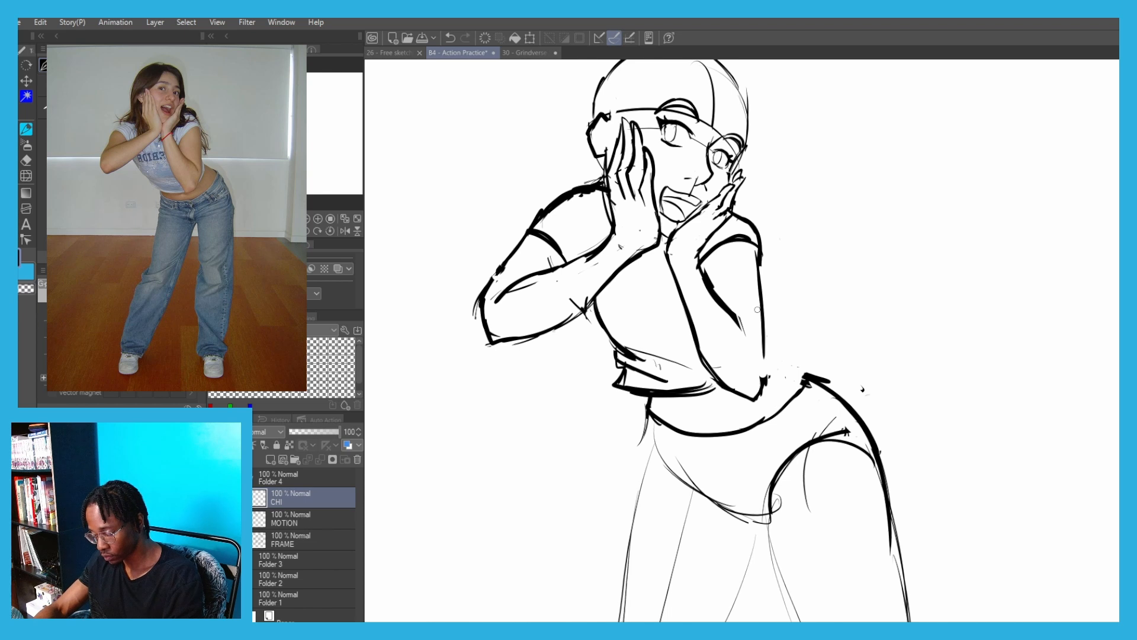
{"action": "key", "text": "ctrl+z"}
{"action": "left_click_drag", "start_coordinate": [758, 249], "coordinate": [768, 342]}
{"action": "mouse_move", "coordinate": [768, 328]}
{"action": "left_mouse_down"}
{"action": "mouse_move", "coordinate": [758, 388]}
{"action": "mouse_move", "coordinate": [721, 384]}
{"action": "left_mouse_up"}
{"action": "key", "text": "ctrl+z"}
{"action": "key", "text": "c"}
{"action": "key", "text": "c"}
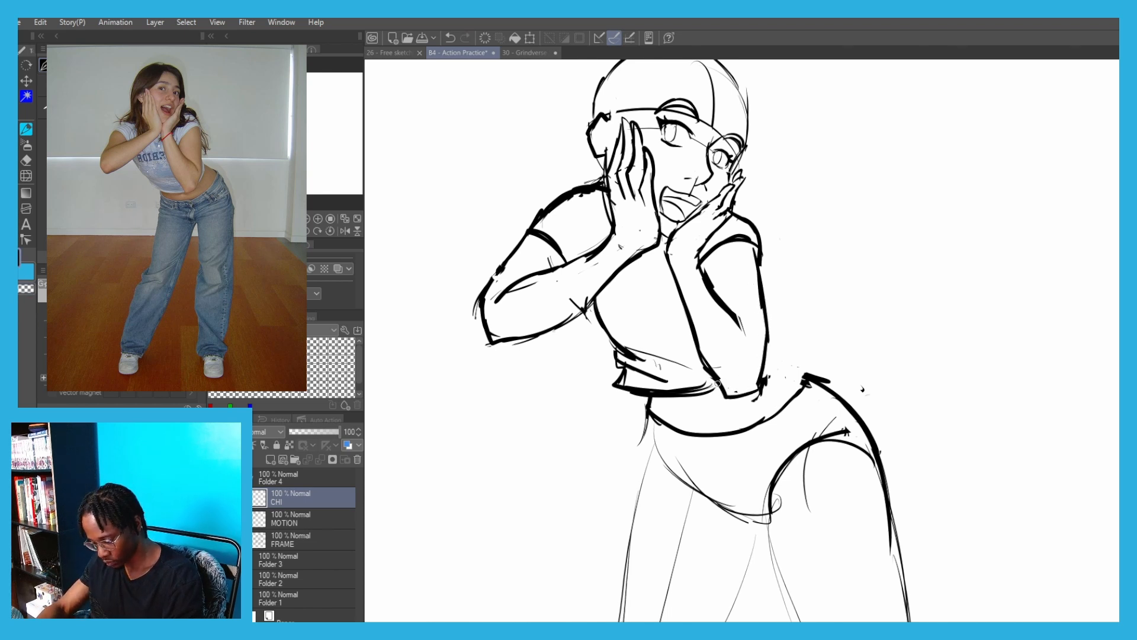
Draw the back's curve from behind the right elbow down to the hip outline
{"action": "mouse_move", "coordinate": [738, 319]}
{"action": "left_mouse_down"}
{"action": "mouse_move", "coordinate": [746, 363]}
{"action": "mouse_move", "coordinate": [818, 375]}
{"action": "left_mouse_up"}
{"action": "key", "text": "ctrl+minus"}
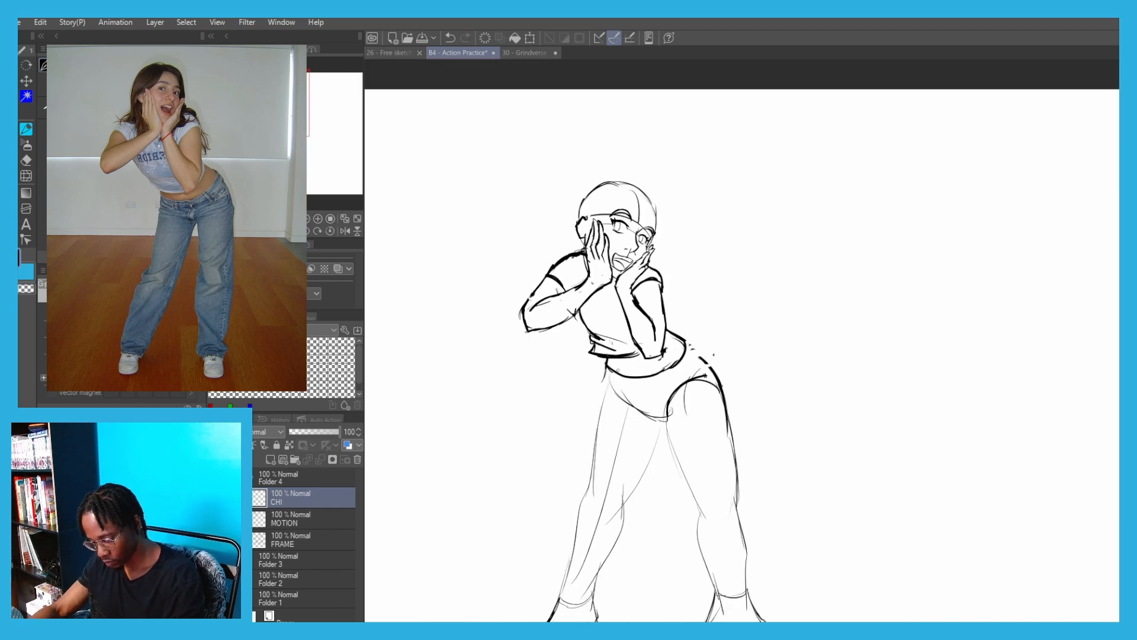
{"action": "scroll", "coordinate": [708, 402], "scroll_direction": "up", "scroll_amount": 2}
{"action": "key", "text": "ctrl+z"}
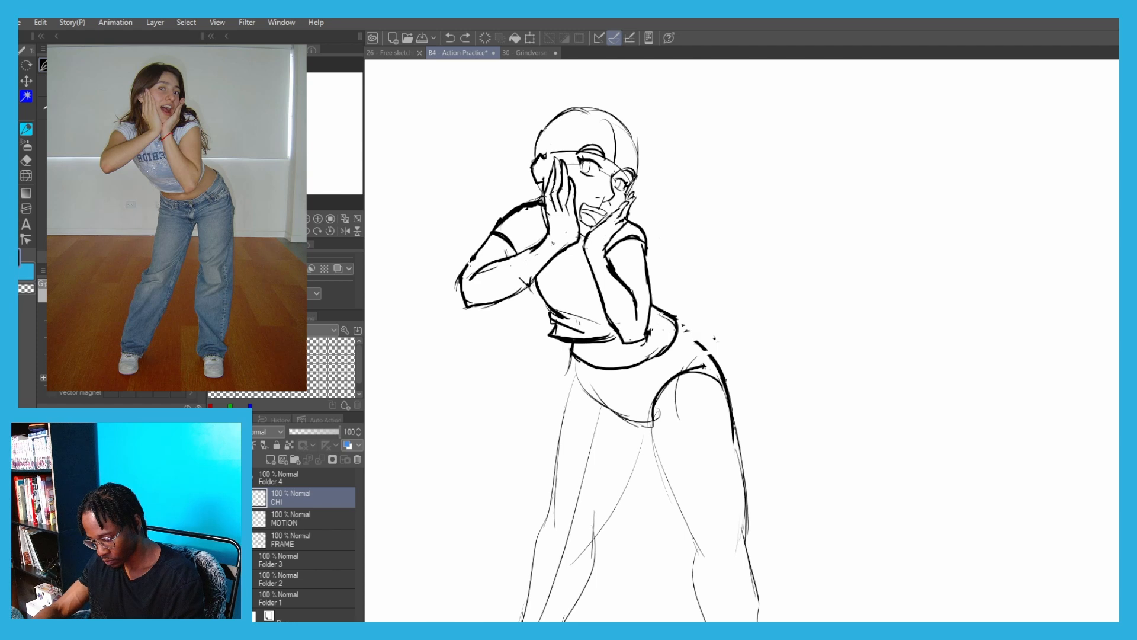
{"action": "scroll", "coordinate": [501, 268], "scroll_direction": "down", "scroll_amount": 3}
{"action": "left_click_drag", "start_coordinate": [436, 264], "coordinate": [462, 261]}
{"action": "scroll", "coordinate": [558, 110], "scroll_direction": "up", "scroll_amount": 8}
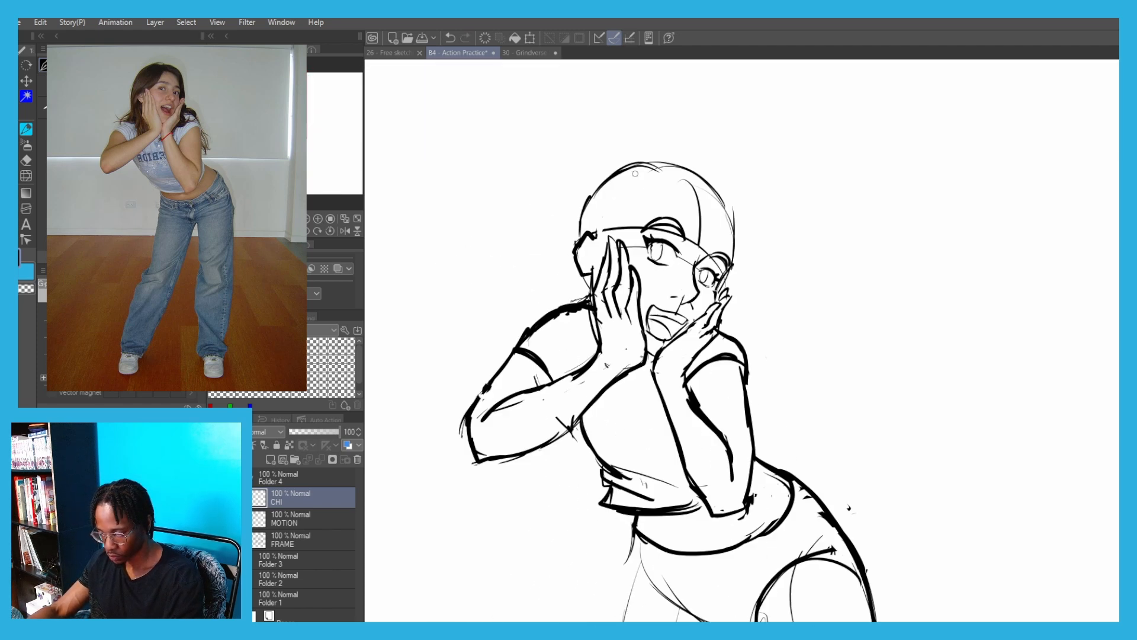
Draw the fringe sweeping from the forehead back over the left ear and erase the shoulder outline near the neck
{"action": "left_click_drag", "start_coordinate": [786, 315], "coordinate": [578, 410]}
{"action": "left_click_drag", "start_coordinate": [598, 406], "coordinate": [554, 449]}
{"action": "left_click_drag", "start_coordinate": [622, 440], "coordinate": [672, 263]}
{"action": "key", "text": "ctrl+z"}
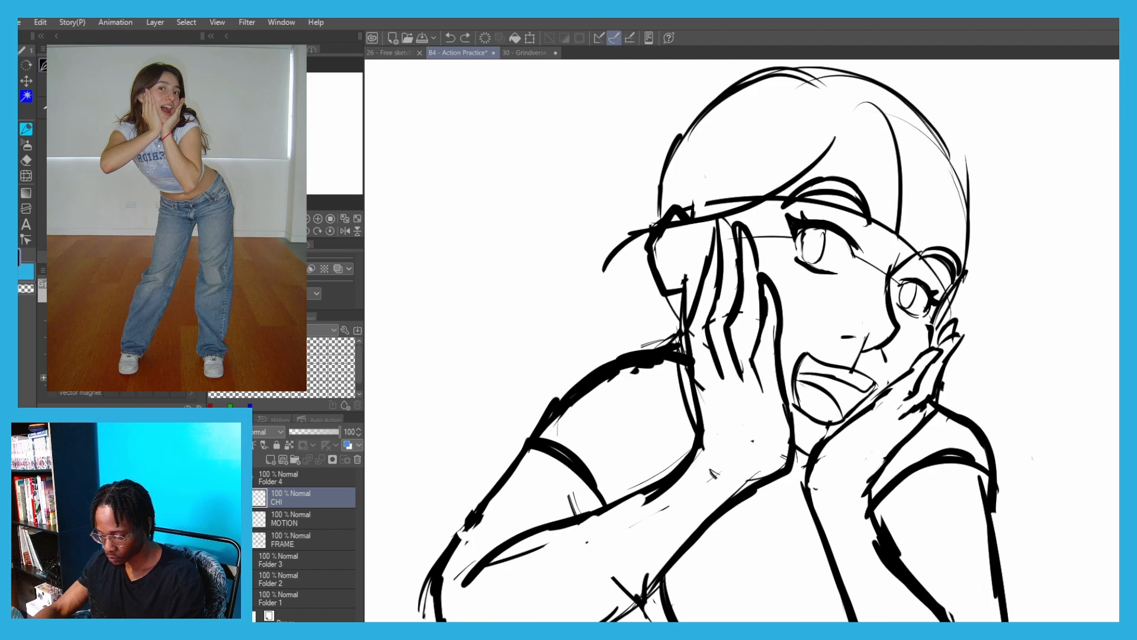
{"action": "left_click_drag", "start_coordinate": [672, 318], "coordinate": [610, 370]}
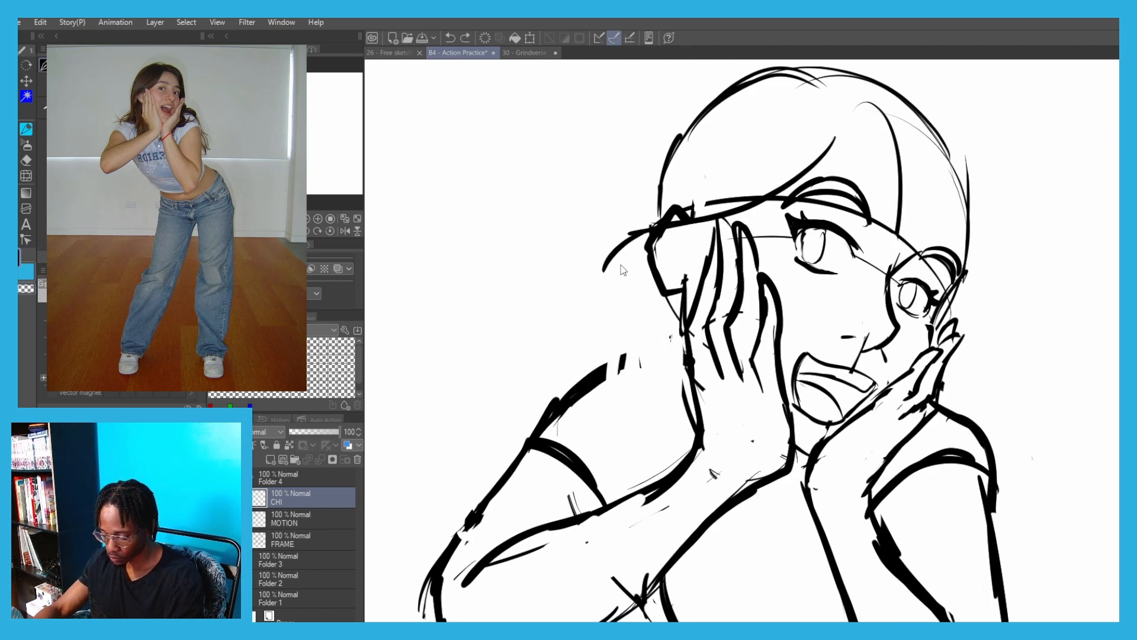
Extend the fringe up to the parting and draw the hair strands falling from the left ear to the shoulder
{"action": "key", "text": "ctrl+z"}
{"action": "mouse_move", "coordinate": [649, 233]}
{"action": "left_mouse_down"}
{"action": "mouse_move", "coordinate": [595, 328]}
{"action": "mouse_move", "coordinate": [606, 361]}
{"action": "mouse_move", "coordinate": [564, 365]}
{"action": "mouse_move", "coordinate": [643, 472]}
{"action": "left_mouse_up"}
{"action": "key", "text": "ctrl+z"}
{"action": "key", "text": "ctrl+z"}
{"action": "left_click_drag", "start_coordinate": [545, 424], "coordinate": [532, 381]}
{"action": "left_click_drag", "start_coordinate": [704, 185], "coordinate": [715, 393]}
{"action": "key", "text": "ctrl+z"}
{"action": "mouse_move", "coordinate": [865, 314]}
{"action": "left_mouse_down"}
{"action": "mouse_move", "coordinate": [782, 390]}
{"action": "mouse_move", "coordinate": [872, 310]}
{"action": "mouse_move", "coordinate": [848, 250]}
{"action": "mouse_move", "coordinate": [824, 244]}
{"action": "left_mouse_up"}
Draw the hair's outer outline from above the crown down the left side to an outward curl
{"action": "key", "text": "ctrl+z"}
{"action": "left_click_drag", "start_coordinate": [832, 245], "coordinate": [706, 256]}
{"action": "key", "text": "ctrl+z"}
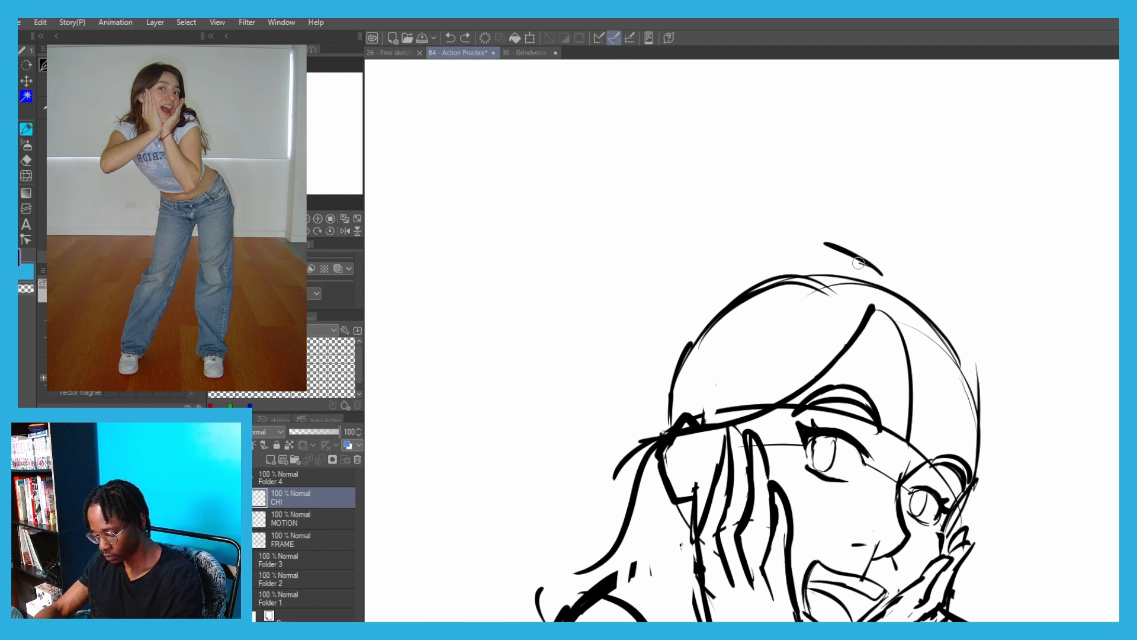
{"action": "mouse_move", "coordinate": [847, 252]}
{"action": "left_mouse_down"}
{"action": "mouse_move", "coordinate": [768, 250]}
{"action": "mouse_move", "coordinate": [660, 345]}
{"action": "left_mouse_up"}
{"action": "key", "text": "ctrl+z"}
{"action": "mouse_move", "coordinate": [805, 240]}
{"action": "left_mouse_down"}
{"action": "mouse_move", "coordinate": [758, 242]}
{"action": "mouse_move", "coordinate": [605, 410]}
{"action": "left_mouse_up"}
{"action": "mouse_move", "coordinate": [587, 410]}
{"action": "left_mouse_down"}
{"action": "mouse_move", "coordinate": [655, 323]}
{"action": "mouse_move", "coordinate": [653, 390]}
{"action": "mouse_move", "coordinate": [569, 485]}
{"action": "left_mouse_up"}
{"action": "key", "text": "ctrl+z"}
{"action": "mouse_move", "coordinate": [673, 323]}
{"action": "left_mouse_down"}
{"action": "mouse_move", "coordinate": [558, 454]}
{"action": "mouse_move", "coordinate": [578, 515]}
{"action": "left_mouse_up"}
{"action": "key", "text": "ctrl+z"}
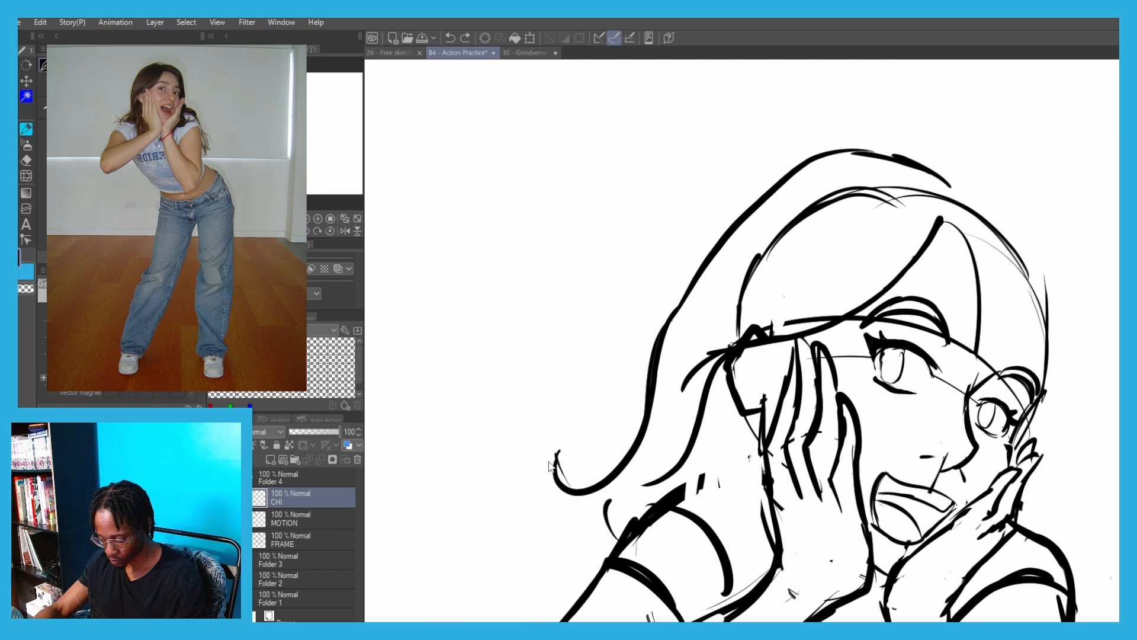
Close the curled hair tip above the left shoulder and thicken the strand ending over the left sleeve
{"action": "left_click_drag", "start_coordinate": [557, 454], "coordinate": [578, 516]}
{"action": "mouse_move", "coordinate": [575, 516]}
{"action": "left_mouse_down"}
{"action": "mouse_move", "coordinate": [603, 520]}
{"action": "mouse_move", "coordinate": [624, 494]}
{"action": "left_mouse_up"}
{"action": "mouse_move", "coordinate": [611, 522]}
{"action": "left_mouse_down"}
{"action": "mouse_move", "coordinate": [632, 481]}
{"action": "mouse_move", "coordinate": [617, 543]}
{"action": "left_mouse_up"}
{"action": "scroll", "coordinate": [658, 390], "scroll_direction": "down", "scroll_amount": 3}
{"action": "scroll", "coordinate": [645, 369], "scroll_direction": "up", "scroll_amount": 2}
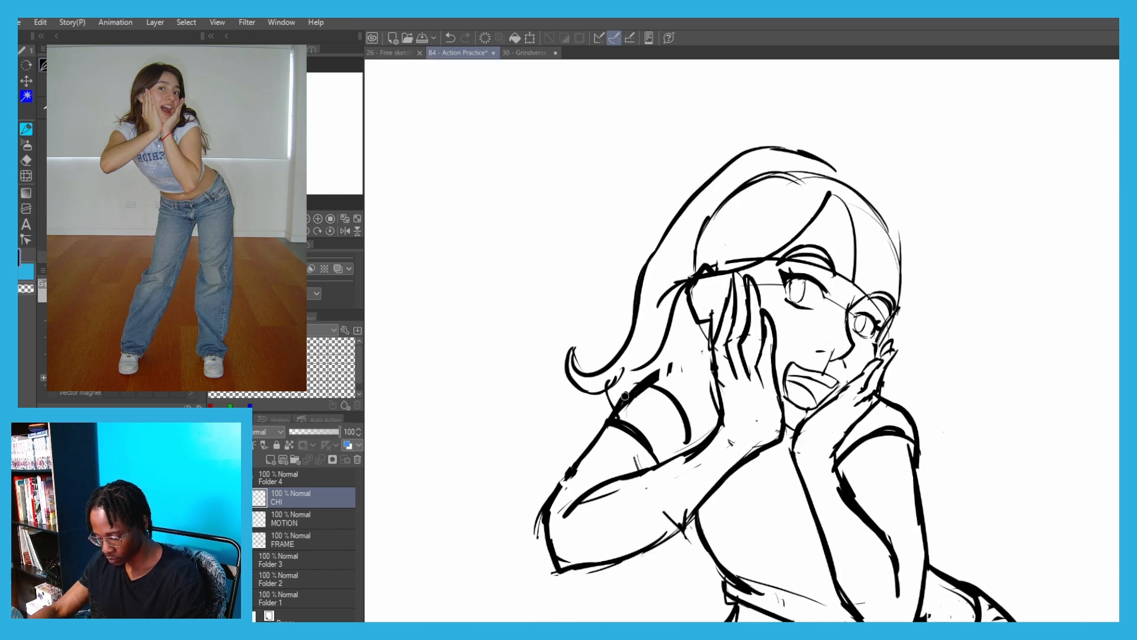
{"action": "left_click_drag", "start_coordinate": [646, 330], "coordinate": [550, 391]}
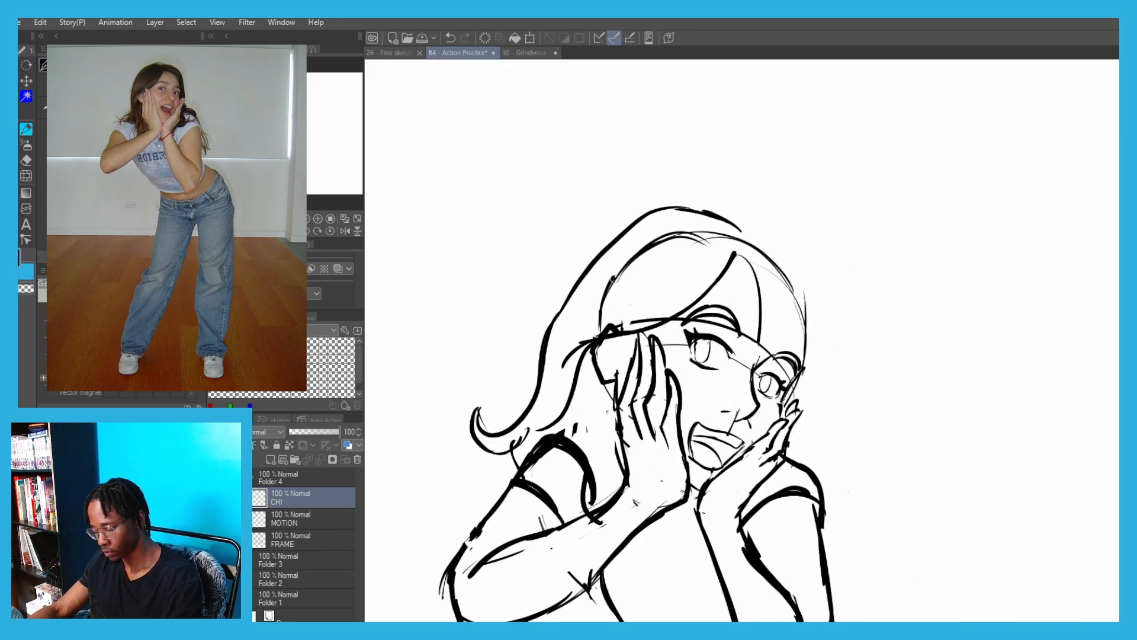
Erase the skull outline inside the hair on the left side of the head
{"action": "key", "text": "e"}
{"action": "mouse_move", "coordinate": [614, 308]}
{"action": "left_mouse_down"}
{"action": "mouse_move", "coordinate": [609, 323]}
{"action": "mouse_move", "coordinate": [689, 245]}
{"action": "left_mouse_up"}
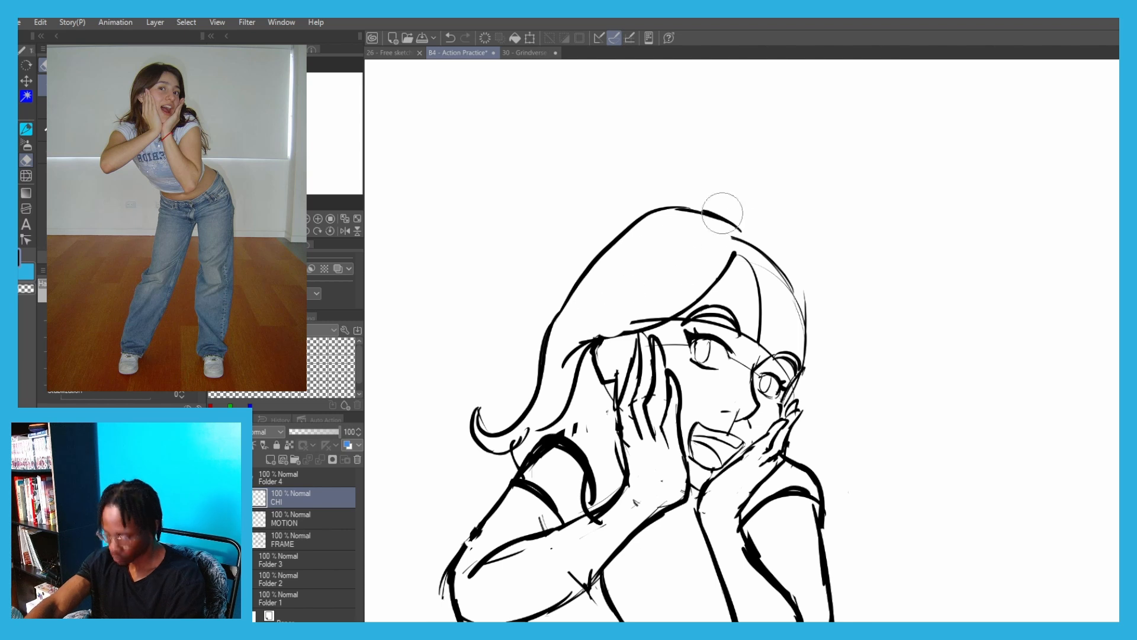
{"action": "key", "text": "p"}
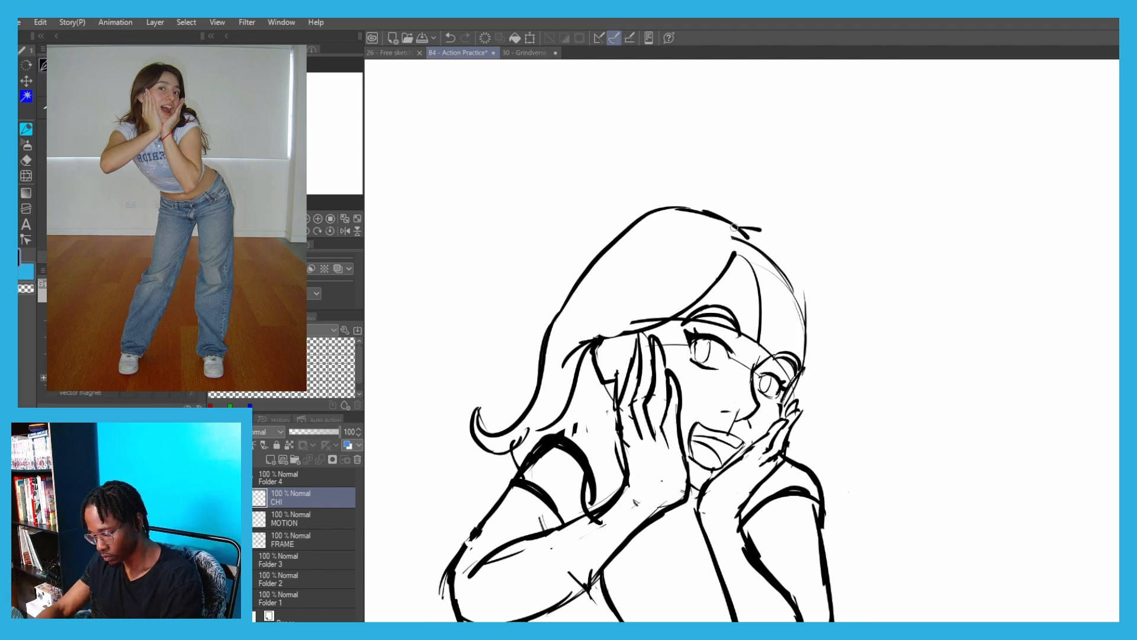
Draw the hair's right-hand outline from the crown down past the right eye to the fingertips
{"action": "mouse_move", "coordinate": [735, 227]}
{"action": "left_mouse_down"}
{"action": "mouse_move", "coordinate": [808, 274]}
{"action": "mouse_move", "coordinate": [823, 349]}
{"action": "left_mouse_up"}
{"action": "key", "text": "ctrl+z"}
{"action": "mouse_move", "coordinate": [800, 266]}
{"action": "left_mouse_down"}
{"action": "mouse_move", "coordinate": [813, 336]}
{"action": "mouse_move", "coordinate": [796, 418]}
{"action": "left_mouse_up"}
{"action": "key", "text": "ctrl+z"}
{"action": "mouse_move", "coordinate": [812, 303]}
{"action": "left_mouse_down"}
{"action": "mouse_move", "coordinate": [820, 380]}
{"action": "mouse_move", "coordinate": [801, 409]}
{"action": "left_mouse_up"}
Erase the sleeve cuff on the right upper arm and clean up the stray lines along the arm
{"action": "left_click_drag", "start_coordinate": [769, 468], "coordinate": [658, 285]}
{"action": "scroll", "coordinate": [700, 349], "scroll_direction": "up", "scroll_amount": 1}
{"action": "key", "text": "c"}
{"action": "mouse_move", "coordinate": [669, 327]}
{"action": "left_mouse_down"}
{"action": "mouse_move", "coordinate": [688, 309]}
{"action": "mouse_move", "coordinate": [742, 320]}
{"action": "left_mouse_up"}
{"action": "left_click_drag", "start_coordinate": [744, 327], "coordinate": [748, 372]}
{"action": "left_click_drag", "start_coordinate": [643, 339], "coordinate": [645, 365]}
{"action": "mouse_move", "coordinate": [646, 379]}
{"action": "left_mouse_down"}
{"action": "mouse_move", "coordinate": [714, 513]}
{"action": "mouse_move", "coordinate": [705, 460]}
{"action": "mouse_move", "coordinate": [727, 570]}
{"action": "left_mouse_up"}
{"action": "key", "text": "c"}
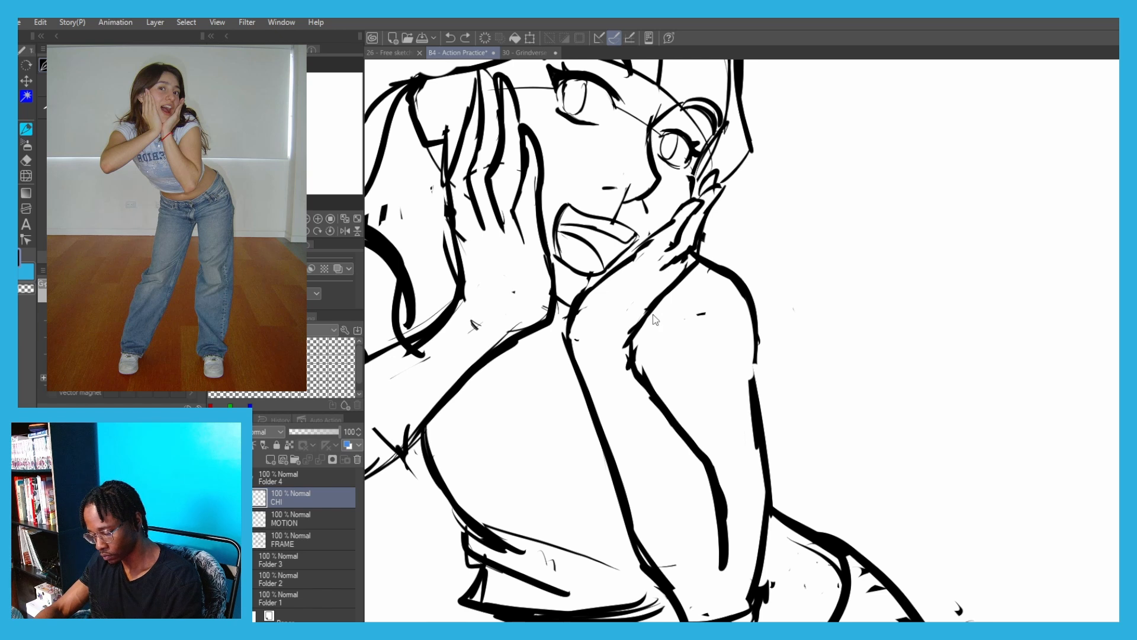
Draw a hair lock behind the right hand that curves down onto the right shoulder
{"action": "left_click_drag", "start_coordinate": [654, 315], "coordinate": [721, 307]}
{"action": "left_click_drag", "start_coordinate": [710, 304], "coordinate": [733, 232]}
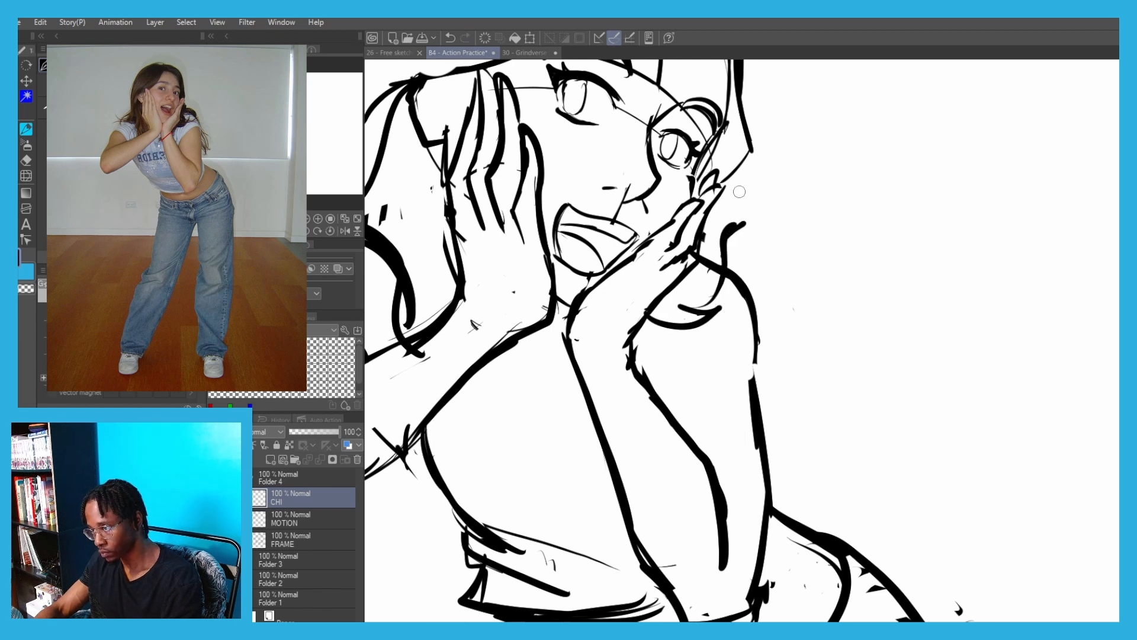
{"action": "left_click_drag", "start_coordinate": [730, 167], "coordinate": [736, 228]}
Draw an outward-curling hair lock over the right shoulder, closing its tip with a second curved stroke
{"action": "mouse_move", "coordinate": [718, 272]}
{"action": "left_mouse_down"}
{"action": "mouse_move", "coordinate": [695, 274]}
{"action": "mouse_move", "coordinate": [750, 284]}
{"action": "mouse_move", "coordinate": [781, 321]}
{"action": "mouse_move", "coordinate": [794, 289]}
{"action": "left_mouse_up"}
{"action": "key", "text": "ctrl+z"}
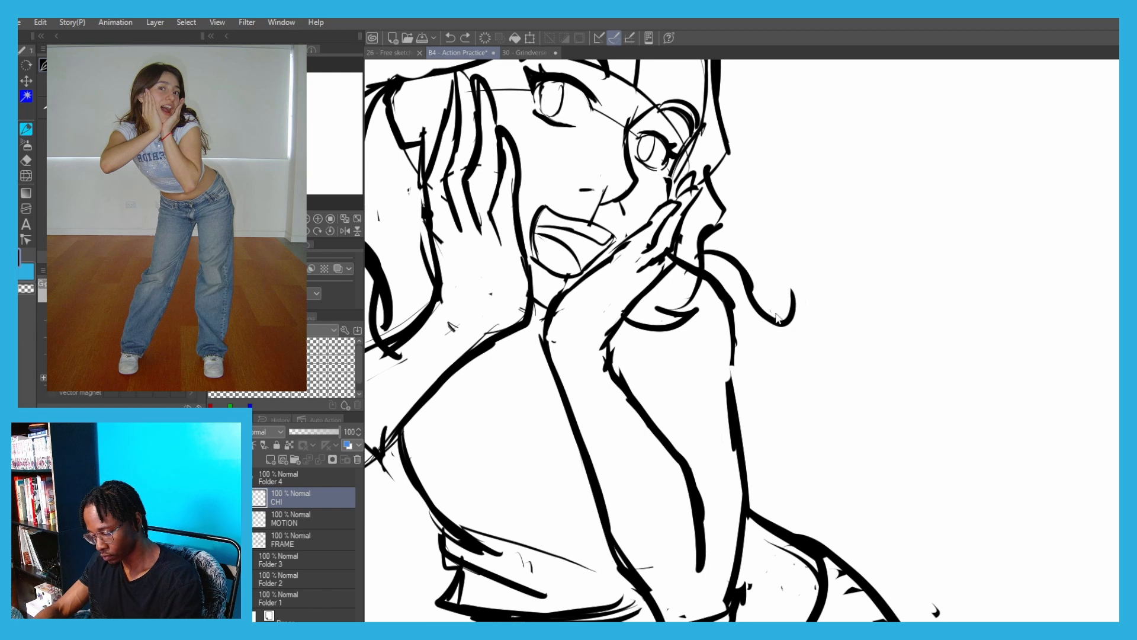
{"action": "key", "text": "ctrl+z"}
{"action": "mouse_move", "coordinate": [698, 253]}
{"action": "left_mouse_down"}
{"action": "mouse_move", "coordinate": [801, 257]}
{"action": "mouse_move", "coordinate": [733, 314]}
{"action": "left_mouse_up"}
{"action": "key", "text": "ctrl+z"}
{"action": "left_click_drag", "start_coordinate": [762, 323], "coordinate": [732, 313]}
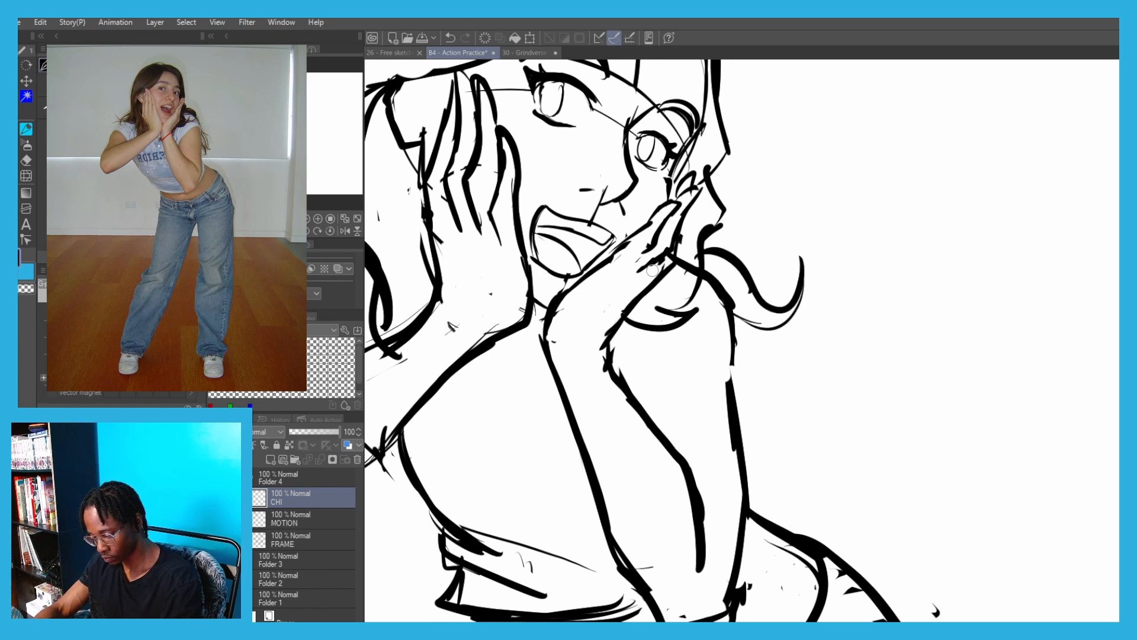
Redraw the sleeve cuff lower across the right upper arm, joining it to the arm's outlines
{"action": "left_click_drag", "start_coordinate": [728, 369], "coordinate": [735, 346]}
{"action": "mouse_move", "coordinate": [731, 327]}
{"action": "left_mouse_down"}
{"action": "mouse_move", "coordinate": [706, 331]}
{"action": "mouse_move", "coordinate": [635, 391]}
{"action": "left_mouse_up"}
{"action": "mouse_move", "coordinate": [635, 391]}
{"action": "left_mouse_down"}
{"action": "mouse_move", "coordinate": [732, 326]}
{"action": "mouse_move", "coordinate": [737, 360]}
{"action": "mouse_move", "coordinate": [719, 423]}
{"action": "left_mouse_up"}
{"action": "scroll", "coordinate": [708, 368], "scroll_direction": "down", "scroll_amount": 4}
{"action": "left_click_drag", "start_coordinate": [666, 132], "coordinate": [539, 237]}
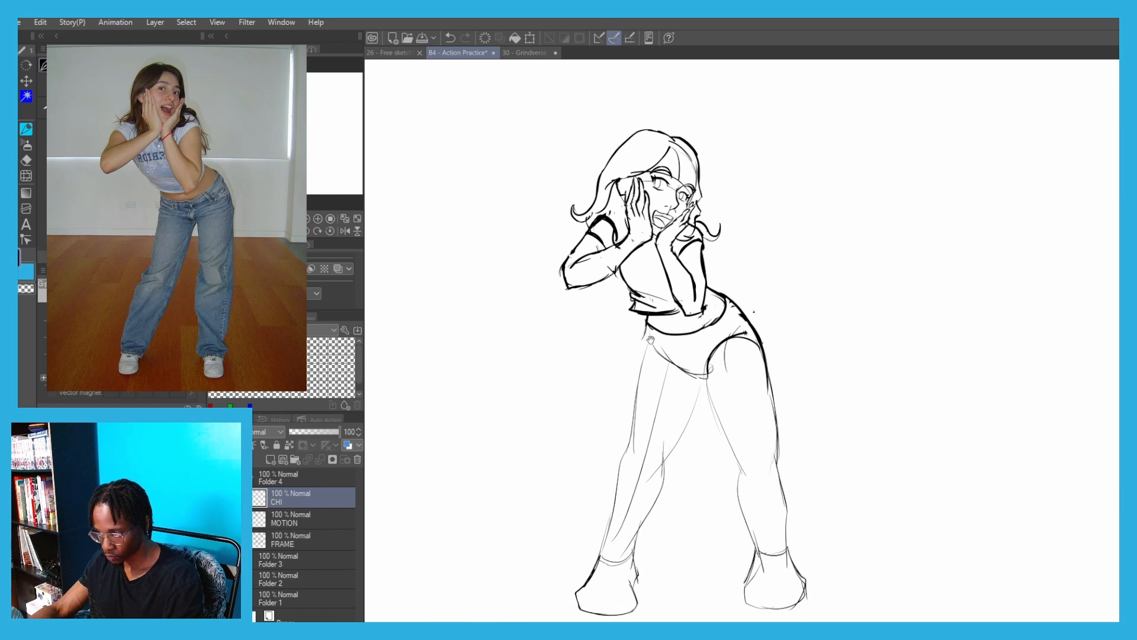
Draw the jeans' fold at the right hip and the right leg's outer outline down to the knee, starting the inner thigh line
{"action": "left_click_drag", "start_coordinate": [624, 329], "coordinate": [572, 261]}
{"action": "left_click_drag", "start_coordinate": [496, 147], "coordinate": [480, 212]}
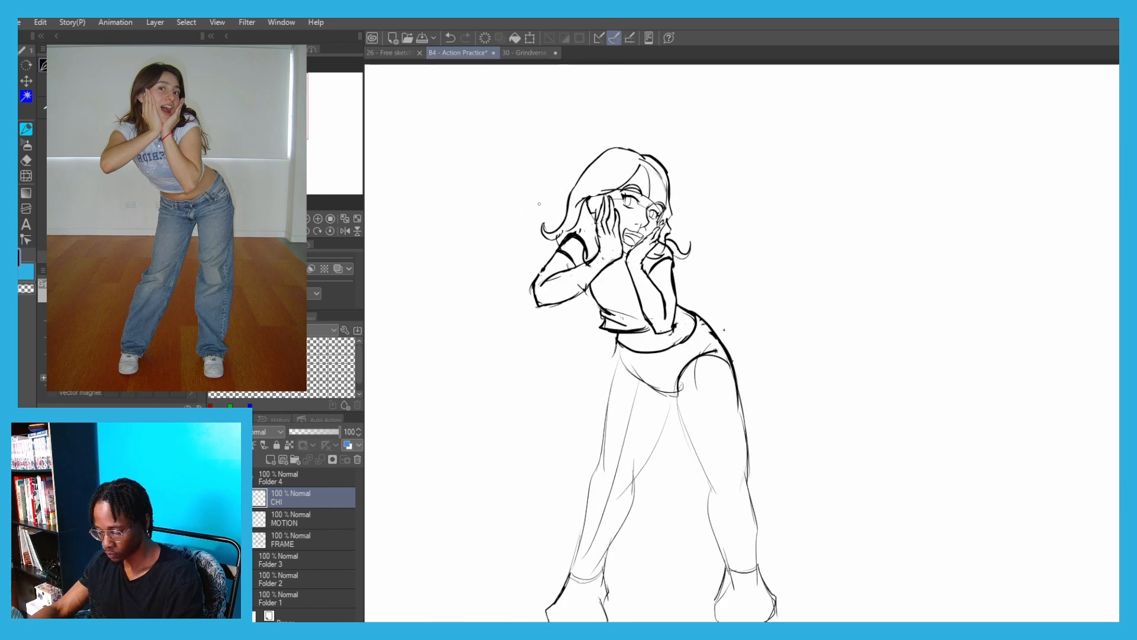
{"action": "scroll", "coordinate": [611, 316], "scroll_direction": "up", "scroll_amount": 4}
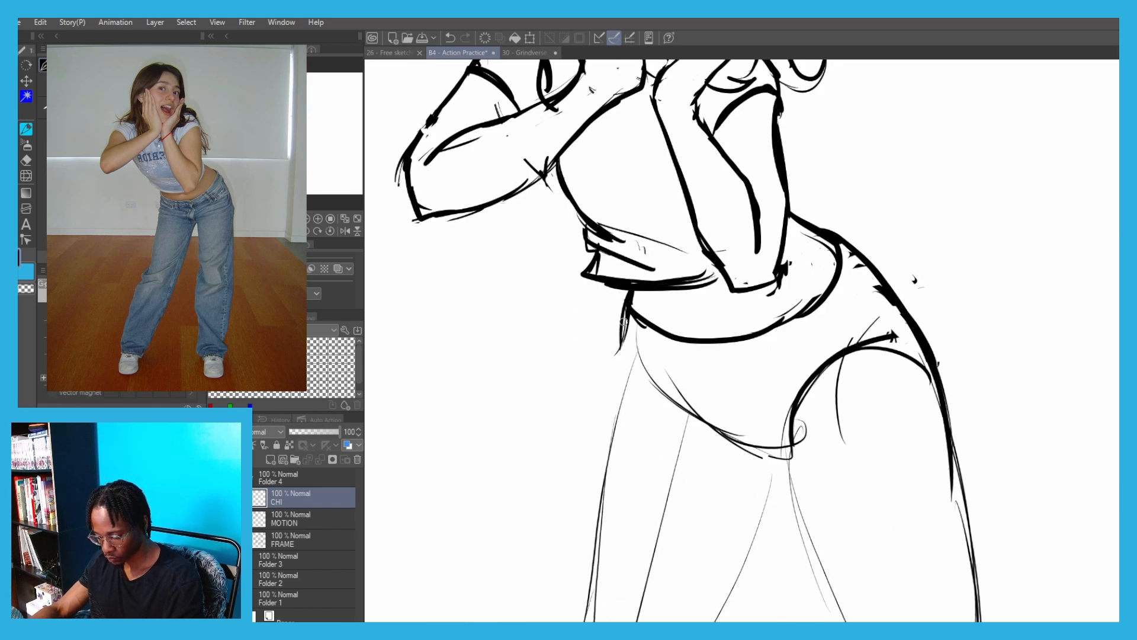
{"action": "mouse_move", "coordinate": [626, 311]}
{"action": "left_mouse_down"}
{"action": "mouse_move", "coordinate": [647, 372]}
{"action": "mouse_move", "coordinate": [636, 401]}
{"action": "left_mouse_up"}
{"action": "mouse_move", "coordinate": [599, 392]}
{"action": "left_mouse_down"}
{"action": "mouse_move", "coordinate": [632, 282]}
{"action": "mouse_move", "coordinate": [686, 214]}
{"action": "mouse_move", "coordinate": [692, 320]}
{"action": "left_mouse_up"}
{"action": "scroll", "coordinate": [680, 289], "scroll_direction": "down", "scroll_amount": 4}
{"action": "left_click_drag", "start_coordinate": [689, 266], "coordinate": [670, 367]}
{"action": "key", "text": "ctrl+z"}
{"action": "left_click_drag", "start_coordinate": [691, 253], "coordinate": [660, 398]}
{"action": "scroll", "coordinate": [760, 262], "scroll_direction": "up", "scroll_amount": 2}
{"action": "left_click_drag", "start_coordinate": [789, 294], "coordinate": [757, 352]}
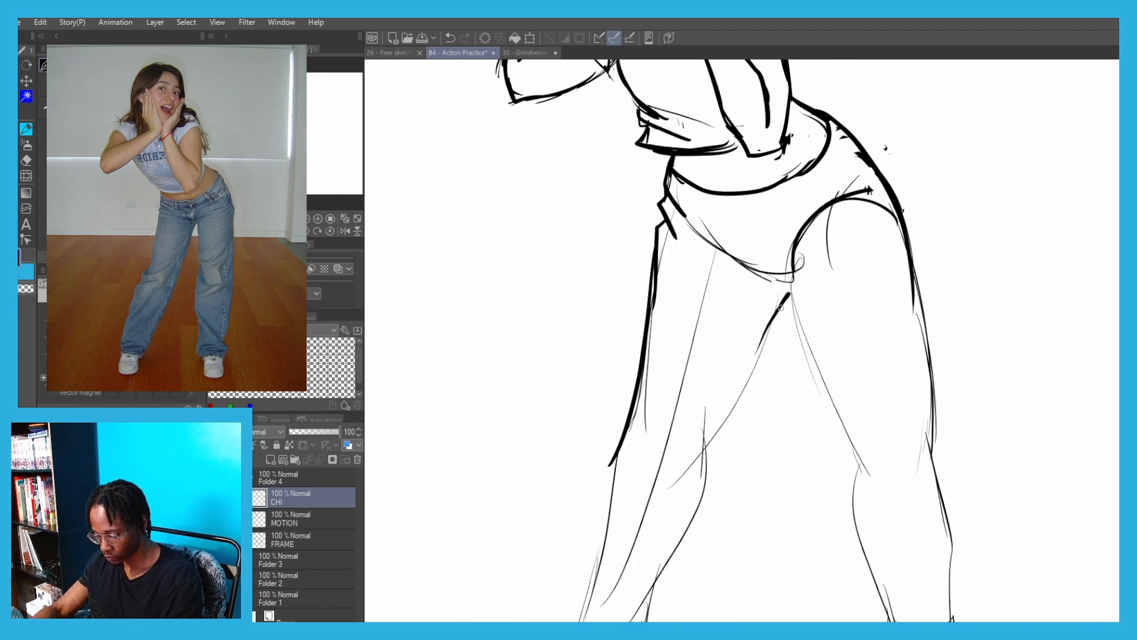
Erase the brief lines across the pelvis and draw the jeans' curved fly and crotch seam in their place
{"action": "mouse_move", "coordinate": [750, 228]}
{"action": "left_mouse_down"}
{"action": "mouse_move", "coordinate": [771, 287]}
{"action": "mouse_move", "coordinate": [744, 128]}
{"action": "mouse_move", "coordinate": [684, 138]}
{"action": "mouse_move", "coordinate": [587, 107]}
{"action": "left_mouse_up"}
{"action": "scroll", "coordinate": [752, 238], "scroll_direction": "up", "scroll_amount": 3}
{"action": "key", "text": "c"}
{"action": "left_click_drag", "start_coordinate": [710, 152], "coordinate": [746, 146]}
{"action": "mouse_move", "coordinate": [674, 287]}
{"action": "left_mouse_down"}
{"action": "mouse_move", "coordinate": [645, 218]}
{"action": "mouse_move", "coordinate": [776, 306]}
{"action": "left_mouse_up"}
{"action": "key", "text": "c"}
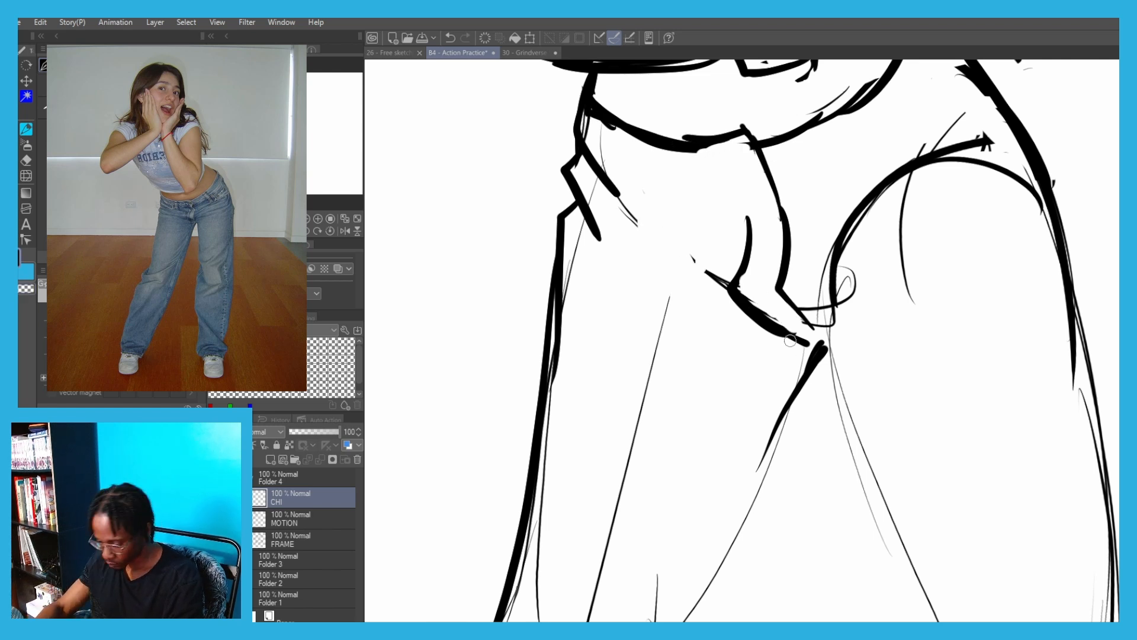
{"action": "left_click_drag", "start_coordinate": [788, 333], "coordinate": [822, 346]}
{"action": "mouse_move", "coordinate": [795, 310]}
{"action": "left_mouse_down"}
{"action": "mouse_move", "coordinate": [831, 340]}
{"action": "mouse_move", "coordinate": [822, 349]}
{"action": "left_mouse_up"}
{"action": "left_click_drag", "start_coordinate": [750, 244], "coordinate": [709, 137]}
{"action": "mouse_move", "coordinate": [819, 162]}
{"action": "left_mouse_down"}
{"action": "mouse_move", "coordinate": [732, 276]}
{"action": "mouse_move", "coordinate": [706, 298]}
{"action": "mouse_move", "coordinate": [673, 298]}
{"action": "mouse_move", "coordinate": [661, 318]}
{"action": "mouse_move", "coordinate": [468, 274]}
{"action": "left_mouse_up"}
{"action": "key", "text": "ctrl+z"}
{"action": "scroll", "coordinate": [666, 245], "scroll_direction": "down", "scroll_amount": 2}
Draw the jeans' lower waistband edge with a belt loop and refine the right leg's inner thigh line
{"action": "mouse_move", "coordinate": [743, 247]}
{"action": "left_mouse_down"}
{"action": "mouse_move", "coordinate": [719, 254]}
{"action": "mouse_move", "coordinate": [739, 304]}
{"action": "mouse_move", "coordinate": [697, 384]}
{"action": "left_mouse_up"}
{"action": "scroll", "coordinate": [664, 242], "scroll_direction": "down", "scroll_amount": 1}
{"action": "key", "text": "e"}
{"action": "key", "text": "p"}
{"action": "key", "text": "ctrl+z"}
{"action": "left_click_drag", "start_coordinate": [693, 360], "coordinate": [732, 294]}
{"action": "key", "text": "ctrl+z"}
{"action": "key", "text": "ctrl+z"}
{"action": "mouse_move", "coordinate": [696, 382]}
{"action": "left_mouse_down"}
{"action": "mouse_move", "coordinate": [724, 296]}
{"action": "mouse_move", "coordinate": [702, 406]}
{"action": "mouse_move", "coordinate": [724, 290]}
{"action": "left_mouse_up"}
{"action": "left_click_drag", "start_coordinate": [694, 329], "coordinate": [711, 291]}
{"action": "key", "text": "ctrl+z"}
{"action": "mouse_move", "coordinate": [685, 356]}
{"action": "left_mouse_down"}
{"action": "mouse_move", "coordinate": [728, 273]}
{"action": "mouse_move", "coordinate": [735, 282]}
{"action": "mouse_move", "coordinate": [674, 414]}
{"action": "mouse_move", "coordinate": [728, 300]}
{"action": "mouse_move", "coordinate": [738, 316]}
{"action": "left_mouse_up"}
{"action": "scroll", "coordinate": [714, 284], "scroll_direction": "down", "scroll_amount": 2}
{"action": "scroll", "coordinate": [678, 348], "scroll_direction": "up", "scroll_amount": 2}
Draw the right trouser leg's inner outline, its hem above the shoe and the lower part of its outer outline
{"action": "key", "text": "ctrl+z"}
{"action": "mouse_move", "coordinate": [748, 276]}
{"action": "left_mouse_down"}
{"action": "mouse_move", "coordinate": [718, 382]}
{"action": "mouse_move", "coordinate": [661, 464]}
{"action": "mouse_move", "coordinate": [663, 500]}
{"action": "left_mouse_up"}
{"action": "key", "text": "ctrl+z"}
{"action": "mouse_move", "coordinate": [679, 443]}
{"action": "left_mouse_down"}
{"action": "mouse_move", "coordinate": [660, 536]}
{"action": "mouse_move", "coordinate": [679, 494]}
{"action": "mouse_move", "coordinate": [672, 514]}
{"action": "mouse_move", "coordinate": [613, 490]}
{"action": "left_mouse_up"}
{"action": "left_click_drag", "start_coordinate": [619, 491], "coordinate": [580, 504]}
{"action": "key", "text": "ctrl+z"}
{"action": "mouse_move", "coordinate": [577, 508]}
{"action": "left_mouse_down"}
{"action": "mouse_move", "coordinate": [567, 481]}
{"action": "mouse_move", "coordinate": [633, 283]}
{"action": "left_mouse_up"}
{"action": "key", "text": "ctrl+minus"}
{"action": "mouse_move", "coordinate": [630, 273]}
{"action": "left_mouse_down"}
{"action": "mouse_move", "coordinate": [566, 308]}
{"action": "mouse_move", "coordinate": [556, 373]}
{"action": "left_mouse_up"}
Erase the leftover construction lines inside the right trouser leg and beside the crotch
{"action": "key", "text": "e"}
{"action": "left_click_drag", "start_coordinate": [603, 501], "coordinate": [647, 421]}
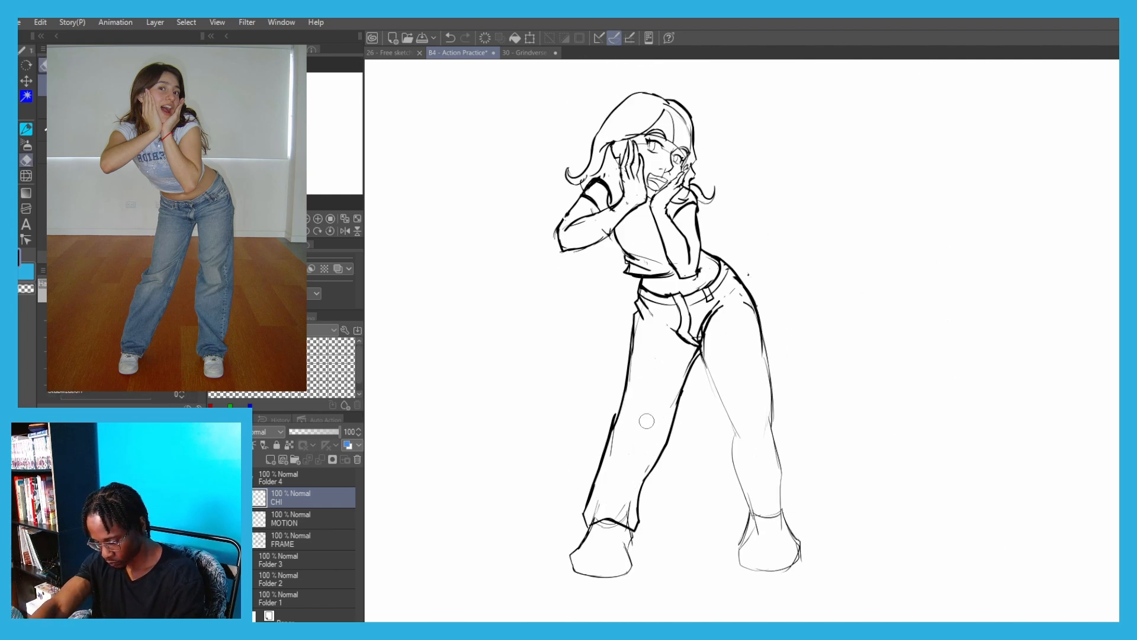
{"action": "left_click_drag", "start_coordinate": [614, 466], "coordinate": [622, 430]}
{"action": "mouse_move", "coordinate": [710, 350]}
{"action": "left_mouse_down"}
{"action": "mouse_move", "coordinate": [715, 326]}
{"action": "mouse_move", "coordinate": [710, 339]}
{"action": "left_mouse_up"}
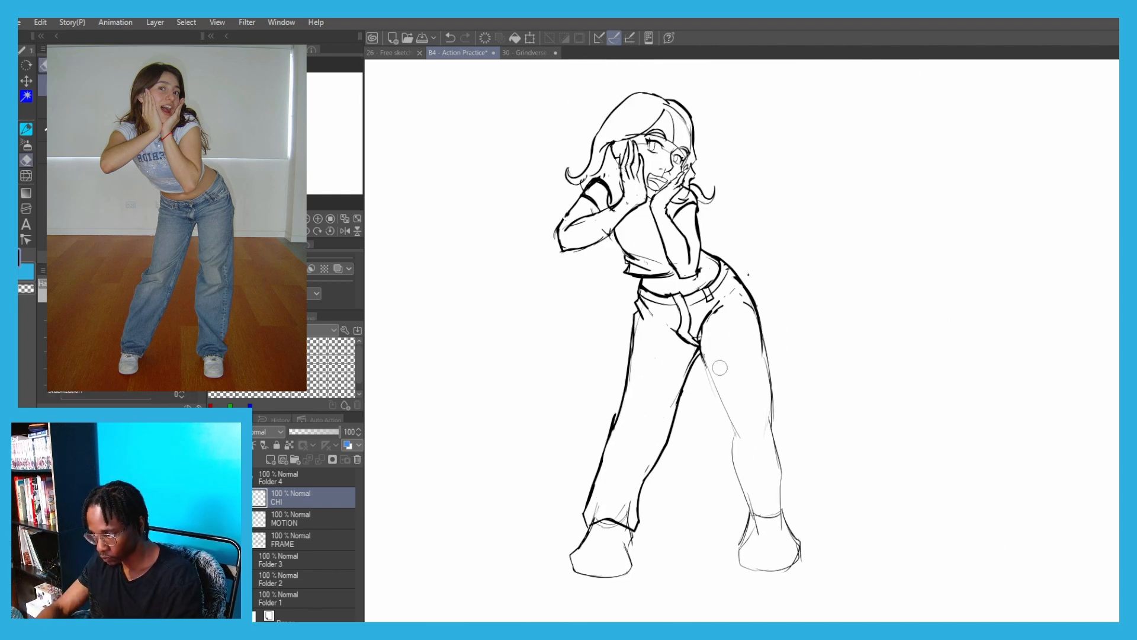
Draw the left trouser leg's inner and outer outlines with bunched folds and a hem at the ankle, cleaning up the old leg lines
{"action": "key", "text": "p"}
{"action": "key", "text": "ctrl+plus"}
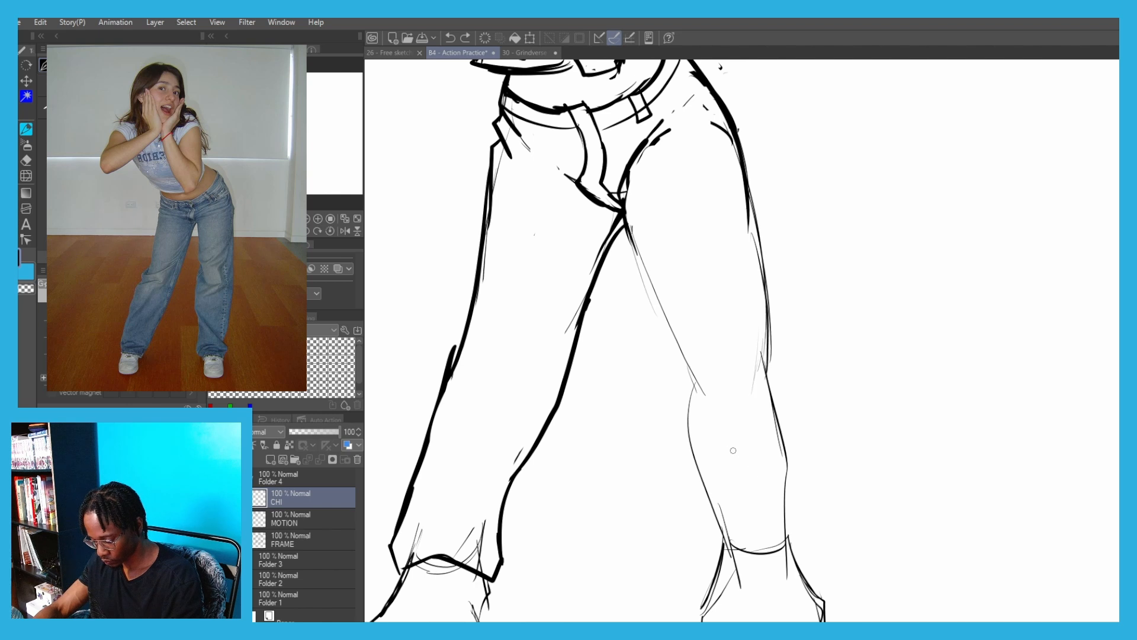
{"action": "mouse_move", "coordinate": [726, 443]}
{"action": "left_mouse_down"}
{"action": "mouse_move", "coordinate": [811, 498]}
{"action": "mouse_move", "coordinate": [732, 526]}
{"action": "mouse_move", "coordinate": [807, 566]}
{"action": "mouse_move", "coordinate": [712, 564]}
{"action": "mouse_move", "coordinate": [696, 536]}
{"action": "mouse_move", "coordinate": [726, 516]}
{"action": "left_mouse_up"}
{"action": "mouse_move", "coordinate": [711, 554]}
{"action": "left_mouse_down"}
{"action": "mouse_move", "coordinate": [674, 524]}
{"action": "mouse_move", "coordinate": [676, 420]}
{"action": "left_mouse_up"}
{"action": "mouse_move", "coordinate": [676, 485]}
{"action": "left_mouse_down"}
{"action": "mouse_move", "coordinate": [660, 318]}
{"action": "mouse_move", "coordinate": [661, 388]}
{"action": "mouse_move", "coordinate": [628, 229]}
{"action": "left_mouse_up"}
{"action": "key", "text": "ctrl+z"}
{"action": "mouse_move", "coordinate": [790, 490]}
{"action": "left_mouse_down"}
{"action": "mouse_move", "coordinate": [798, 459]}
{"action": "mouse_move", "coordinate": [750, 197]}
{"action": "left_mouse_up"}
{"action": "scroll", "coordinate": [711, 226], "scroll_direction": "down", "scroll_amount": 3}
{"action": "left_click_drag", "start_coordinate": [659, 272], "coordinate": [678, 348]}
{"action": "key", "text": "e"}
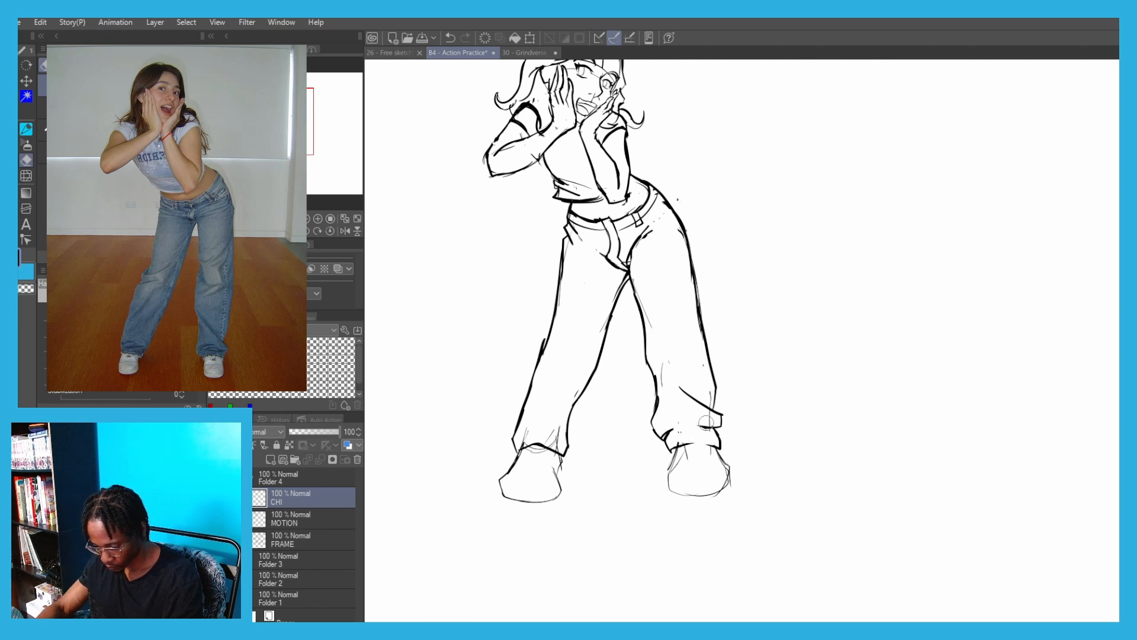
{"action": "key", "text": "p"}
Draw the left shoe's thick rounded outline below the hem with a curved sole line across its front
{"action": "scroll", "coordinate": [687, 474], "scroll_direction": "up", "scroll_amount": 3}
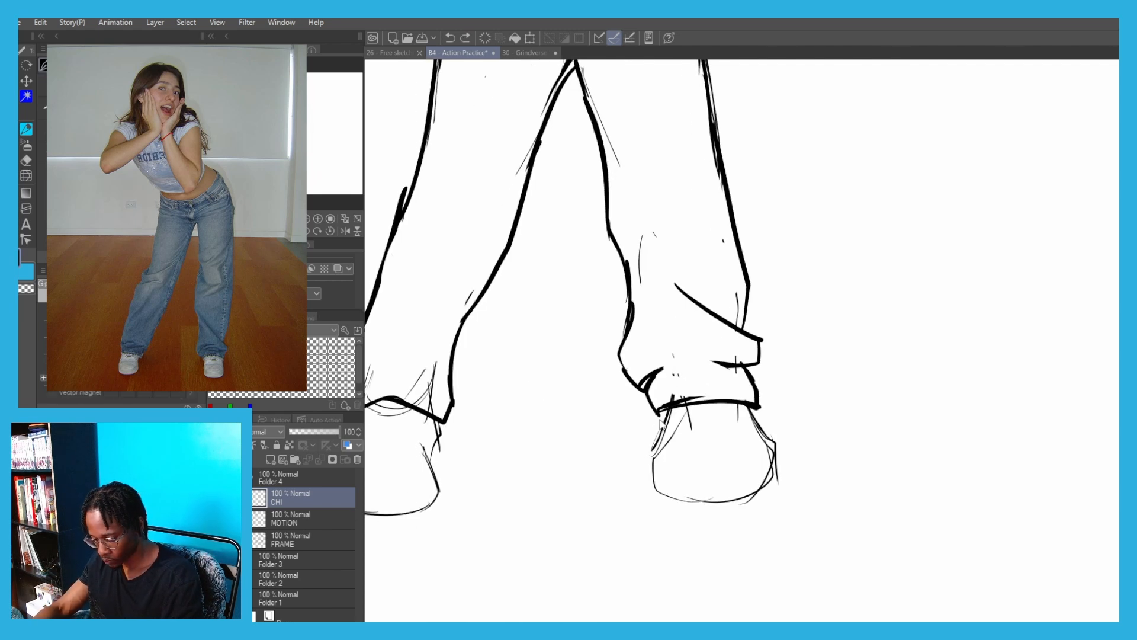
{"action": "left_click_drag", "start_coordinate": [667, 410], "coordinate": [649, 456]}
{"action": "mouse_move", "coordinate": [740, 405]}
{"action": "left_mouse_down"}
{"action": "mouse_move", "coordinate": [764, 471]}
{"action": "mouse_move", "coordinate": [763, 433]}
{"action": "mouse_move", "coordinate": [770, 472]}
{"action": "mouse_move", "coordinate": [662, 493]}
{"action": "left_mouse_up"}
{"action": "key", "text": "ctrl+z"}
{"action": "mouse_move", "coordinate": [693, 497]}
{"action": "left_mouse_down"}
{"action": "mouse_move", "coordinate": [659, 487]}
{"action": "mouse_move", "coordinate": [653, 454]}
{"action": "left_mouse_up"}
{"action": "key", "text": "ctrl+z"}
{"action": "mouse_move", "coordinate": [767, 470]}
{"action": "left_mouse_down"}
{"action": "mouse_move", "coordinate": [723, 489]}
{"action": "mouse_move", "coordinate": [653, 472]}
{"action": "left_mouse_up"}
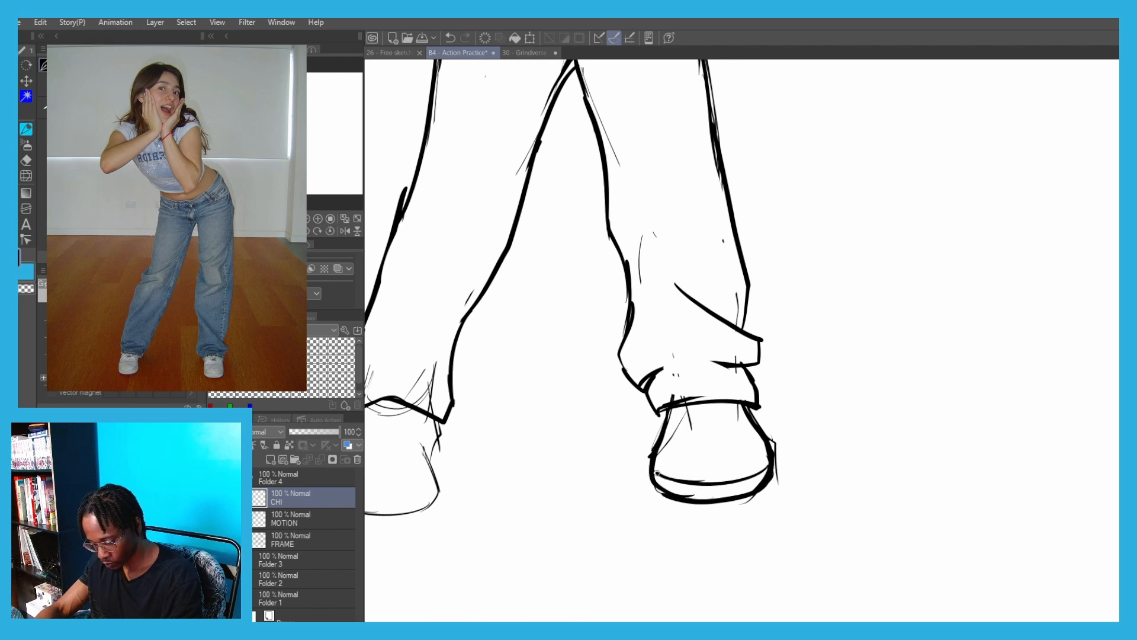
Draw the right shoe's outline and sole below the trouser hem, redoing the strokes that miss the shape
{"action": "left_click_drag", "start_coordinate": [408, 440], "coordinate": [624, 405]}
{"action": "key", "text": "ctrl+z"}
{"action": "mouse_move", "coordinate": [651, 445]}
{"action": "left_mouse_down"}
{"action": "mouse_move", "coordinate": [564, 461]}
{"action": "mouse_move", "coordinate": [633, 458]}
{"action": "left_mouse_up"}
{"action": "key", "text": "ctrl+z"}
{"action": "mouse_move", "coordinate": [640, 418]}
{"action": "left_mouse_down"}
{"action": "mouse_move", "coordinate": [656, 386]}
{"action": "mouse_move", "coordinate": [619, 421]}
{"action": "mouse_move", "coordinate": [572, 422]}
{"action": "left_mouse_up"}
{"action": "key", "text": "ctrl+z"}
{"action": "left_click_drag", "start_coordinate": [589, 371], "coordinate": [574, 423]}
{"action": "key", "text": "ctrl+z"}
Add the tongue and opening lines on top of the left shoe
{"action": "left_click_drag", "start_coordinate": [946, 367], "coordinate": [960, 406]}
{"action": "left_click_drag", "start_coordinate": [959, 403], "coordinate": [906, 410]}
{"action": "left_click_drag", "start_coordinate": [901, 365], "coordinate": [923, 420]}
{"action": "scroll", "coordinate": [885, 338], "scroll_direction": "down", "scroll_amount": 5}
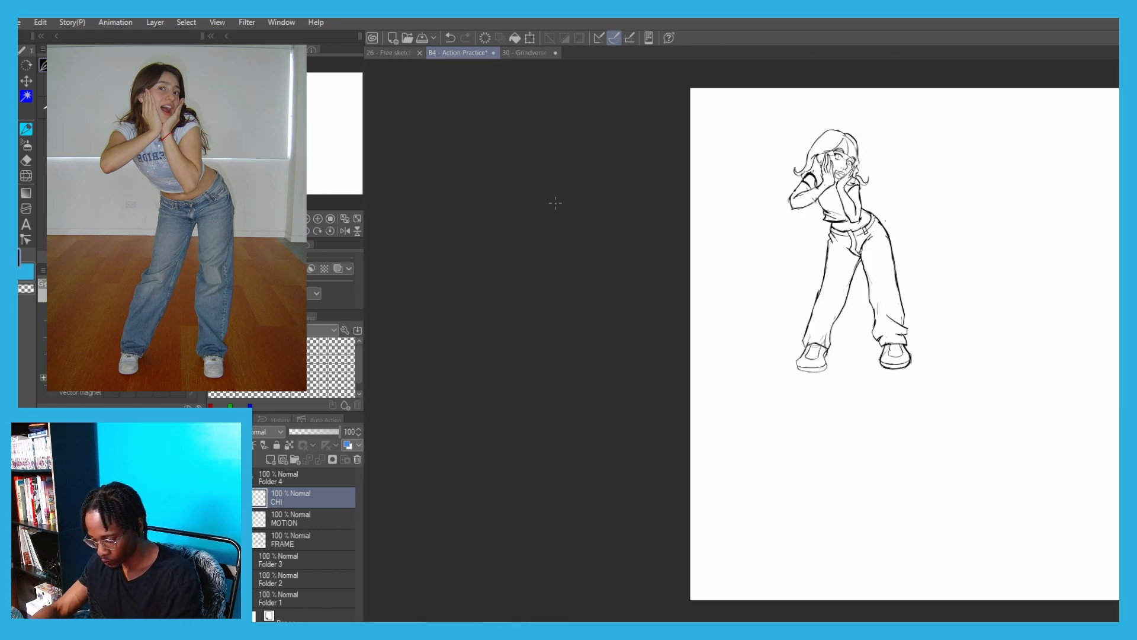
Add the pupil to the left eye and draw the inner fold of the ear beside the right hand
{"action": "scroll", "coordinate": [623, 261], "scroll_direction": "up", "scroll_amount": 2}
{"action": "scroll", "coordinate": [623, 261], "scroll_direction": "up", "scroll_amount": 4}
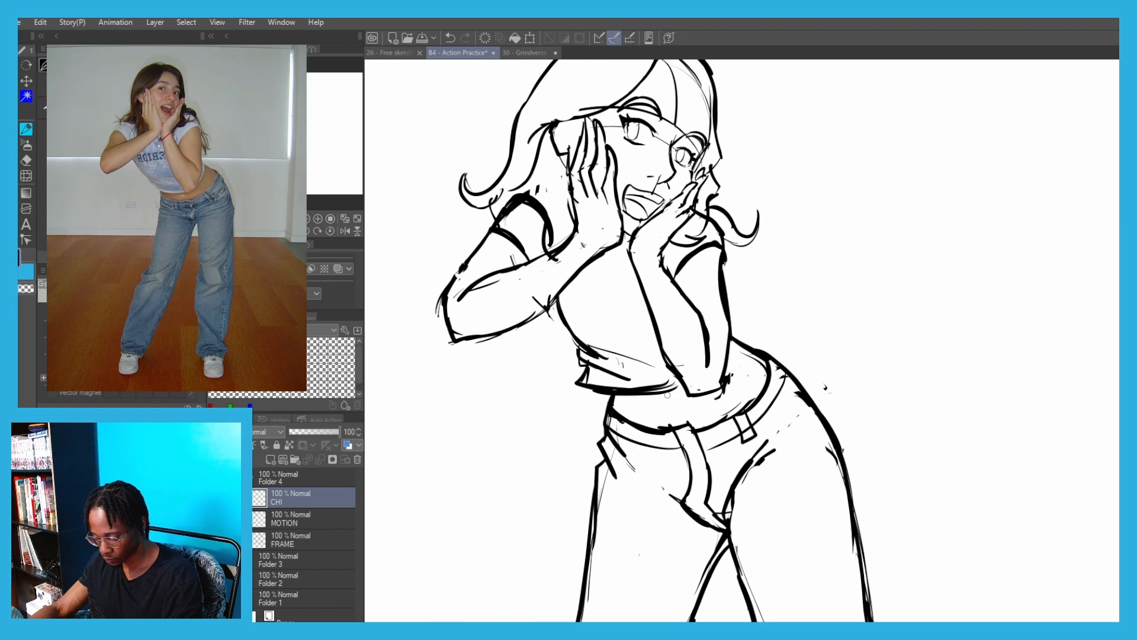
{"action": "scroll", "coordinate": [545, 266], "scroll_direction": "down", "scroll_amount": 3}
{"action": "scroll", "coordinate": [560, 172], "scroll_direction": "up", "scroll_amount": 5}
{"action": "left_click_drag", "start_coordinate": [644, 285], "coordinate": [643, 292]}
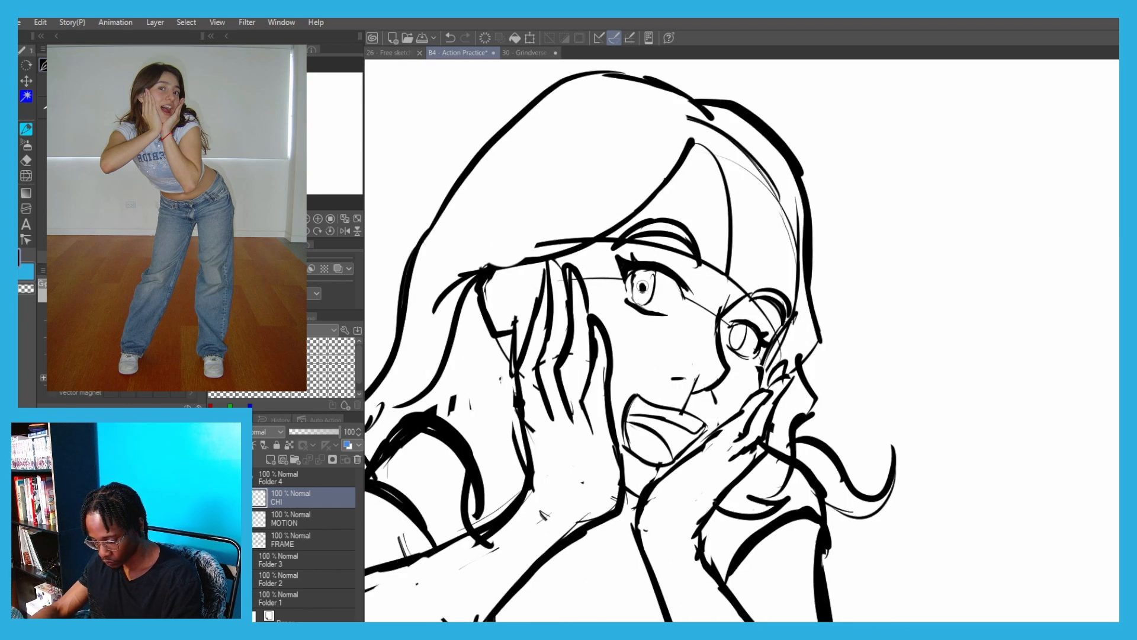
{"action": "left_click", "coordinate": [737, 337]}
{"action": "scroll", "coordinate": [509, 278], "scroll_direction": "up", "scroll_amount": 2}
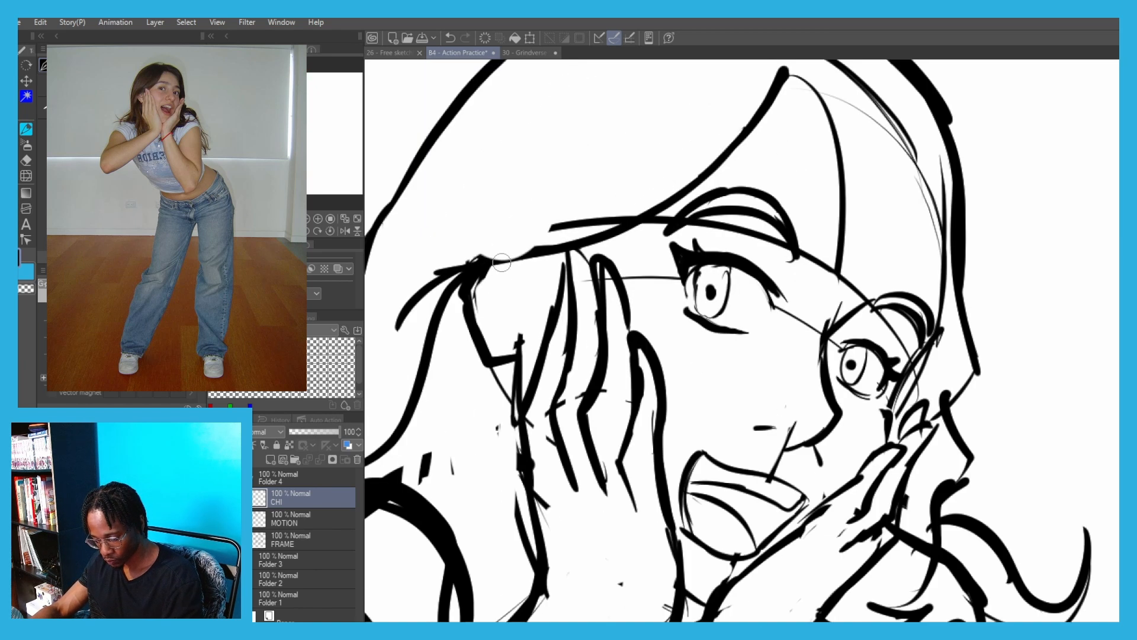
{"action": "mouse_move", "coordinate": [508, 272]}
{"action": "left_mouse_down"}
{"action": "mouse_move", "coordinate": [505, 335]}
{"action": "mouse_move", "coordinate": [510, 282]}
{"action": "mouse_move", "coordinate": [497, 277]}
{"action": "mouse_move", "coordinate": [505, 285]}
{"action": "mouse_move", "coordinate": [487, 301]}
{"action": "left_mouse_up"}
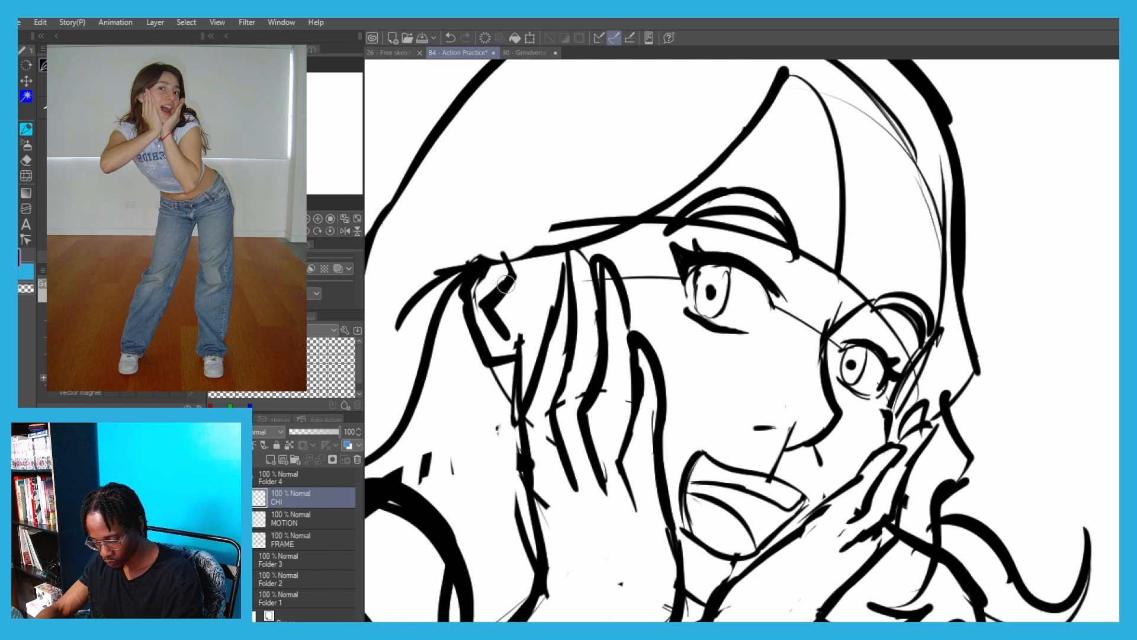
Erase the thin stray lines in the hair along the left side of the head
{"action": "scroll", "coordinate": [467, 282], "scroll_direction": "down", "scroll_amount": 4}
{"action": "scroll", "coordinate": [443, 228], "scroll_direction": "down", "scroll_amount": 2}
{"action": "scroll", "coordinate": [516, 212], "scroll_direction": "up", "scroll_amount": 3}
{"action": "mouse_move", "coordinate": [546, 218]}
{"action": "left_mouse_down"}
{"action": "mouse_move", "coordinate": [584, 230]}
{"action": "mouse_move", "coordinate": [617, 304]}
{"action": "left_mouse_up"}
{"action": "key", "text": "ctrl+z"}
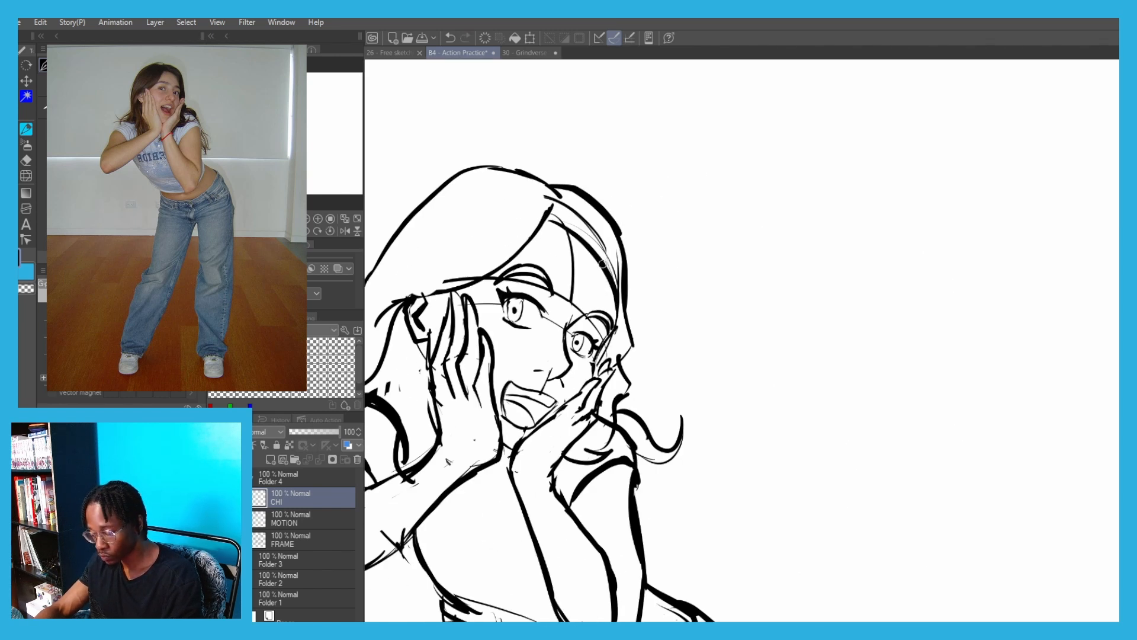
{"action": "key", "text": "c"}
{"action": "left_click_drag", "start_coordinate": [544, 196], "coordinate": [618, 283]}
{"action": "scroll", "coordinate": [510, 167], "scroll_direction": "down", "scroll_amount": 3}
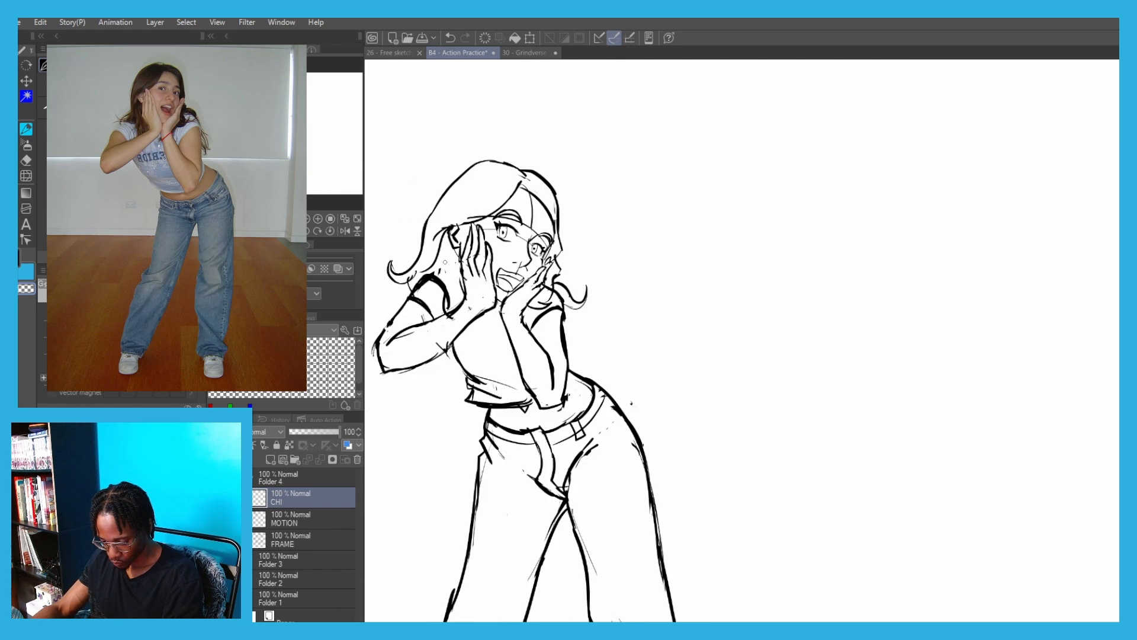
Select the right shoe and trouser hem with the lasso and adjust them with a transform
{"action": "left_click_drag", "start_coordinate": [401, 311], "coordinate": [507, 104]}
{"action": "scroll", "coordinate": [515, 142], "scroll_direction": "down", "scroll_amount": 4}
{"action": "left_click_drag", "start_coordinate": [533, 404], "coordinate": [507, 416]}
{"action": "key", "text": "ctrl+t"}
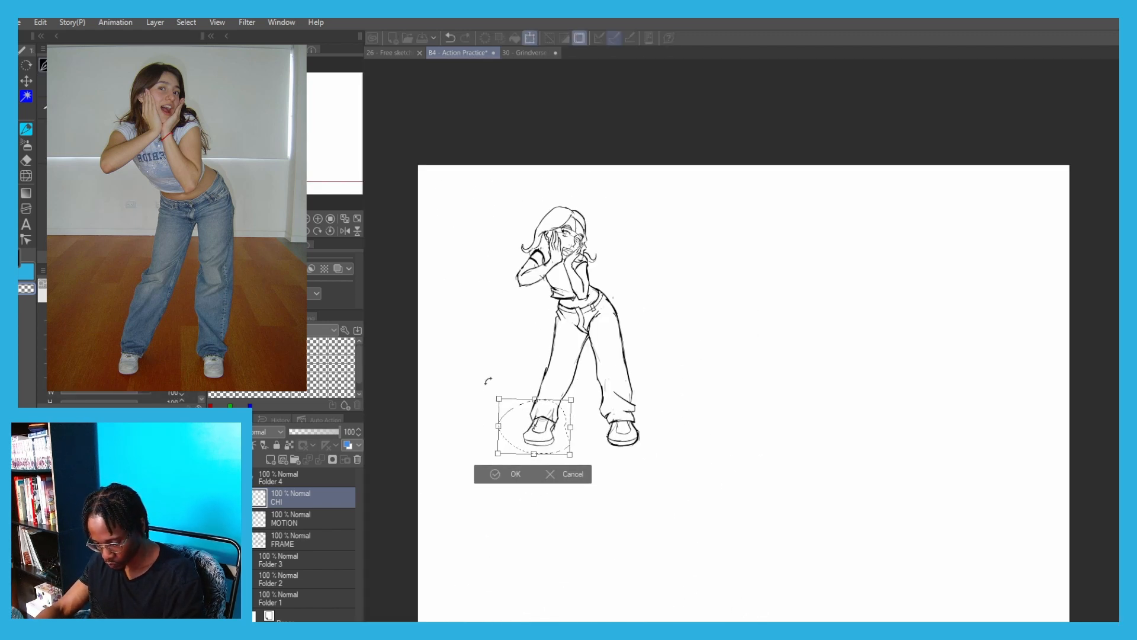
{"action": "left_click", "coordinate": [484, 477]}
Try to redraw the waist line between the left elbow and the hip
{"action": "scroll", "coordinate": [575, 270], "scroll_direction": "up", "scroll_amount": 5}
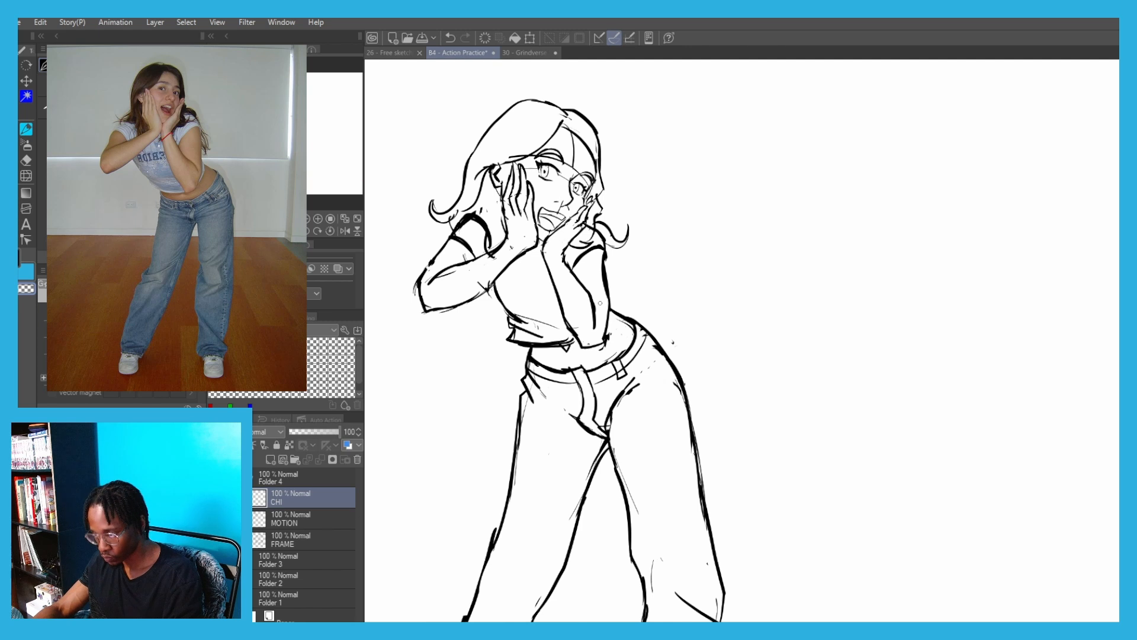
{"action": "scroll", "coordinate": [600, 302], "scroll_direction": "up", "scroll_amount": 3}
{"action": "scroll", "coordinate": [600, 302], "scroll_direction": "down", "scroll_amount": 1}
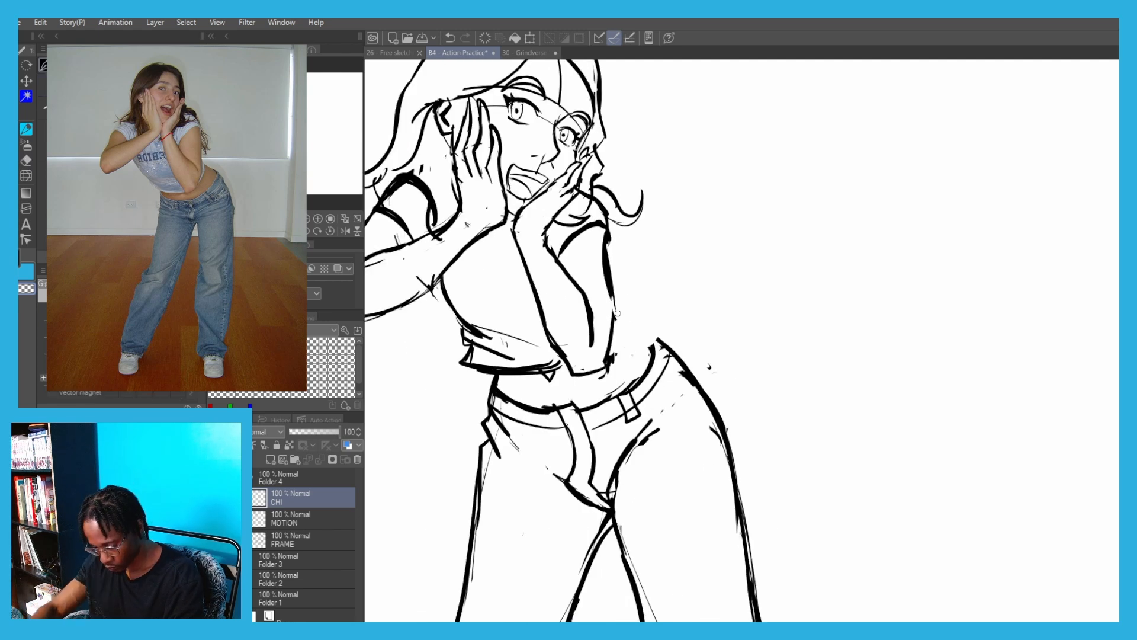
{"action": "key", "text": "ctrl+z"}
{"action": "key", "text": "c"}
{"action": "mouse_move", "coordinate": [618, 304]}
{"action": "left_mouse_down"}
{"action": "mouse_move", "coordinate": [675, 352]}
{"action": "mouse_move", "coordinate": [641, 372]}
{"action": "left_mouse_up"}
{"action": "key", "text": "ctrl+z"}
{"action": "key", "text": "ctrl+z"}
{"action": "scroll", "coordinate": [481, 271], "scroll_direction": "down", "scroll_amount": 6}
Enlarge the whole woman figure and move it to the right side of the page beside the other pose sketches
{"action": "left_click_drag", "start_coordinate": [381, 304], "coordinate": [467, 237]}
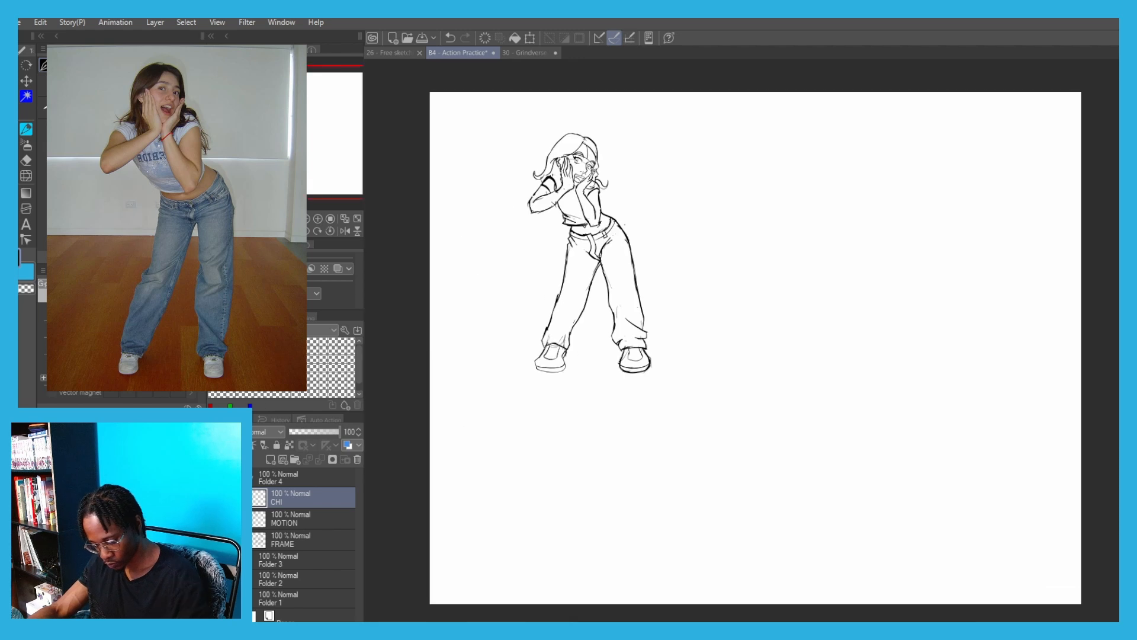
{"action": "left_click_drag", "start_coordinate": [214, 560], "coordinate": [214, 598]}
{"action": "left_click_drag", "start_coordinate": [734, 380], "coordinate": [733, 344]}
{"action": "key", "text": "ctrl+t"}
{"action": "left_click_drag", "start_coordinate": [587, 218], "coordinate": [958, 334]}
{"action": "left_click_drag", "start_coordinate": [894, 333], "coordinate": [796, 333]}
{"action": "left_click_drag", "start_coordinate": [908, 334], "coordinate": [936, 322]}
{"action": "left_click_drag", "start_coordinate": [738, 154], "coordinate": [741, 150]}
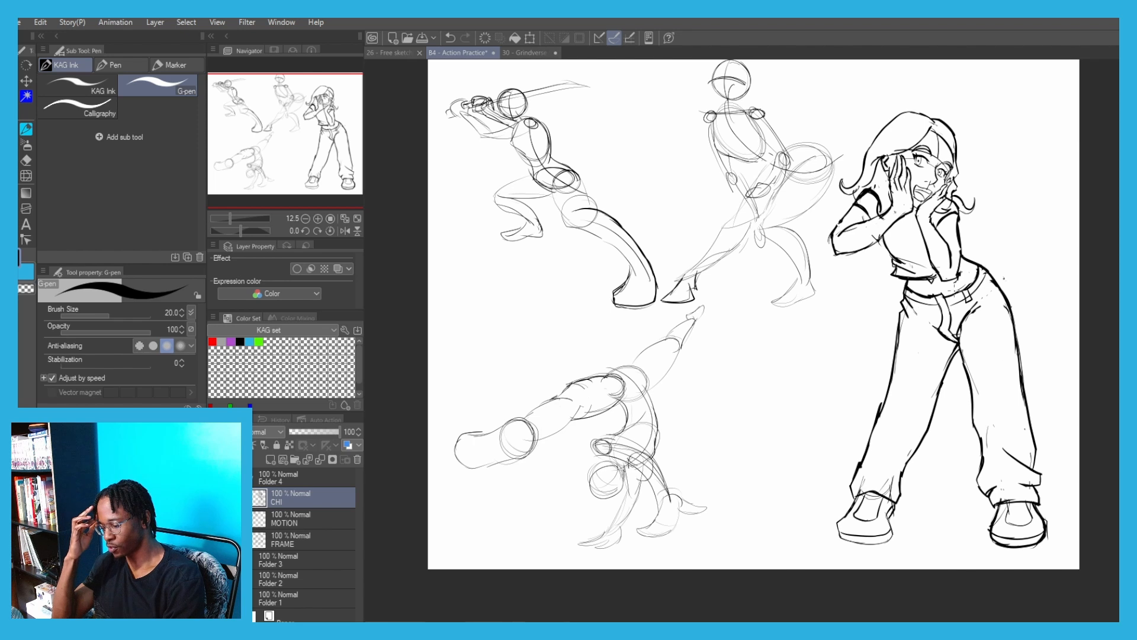
Select the hips and upper thighs with the lasso and rotate them slightly clockwise under the torso
{"action": "key", "text": "m"}
{"action": "mouse_move", "coordinate": [1020, 323]}
{"action": "left_mouse_down"}
{"action": "mouse_move", "coordinate": [1001, 367]}
{"action": "mouse_move", "coordinate": [889, 284]}
{"action": "mouse_move", "coordinate": [956, 288]}
{"action": "mouse_move", "coordinate": [1021, 320]}
{"action": "left_mouse_up"}
{"action": "key", "text": "ctrl+t"}
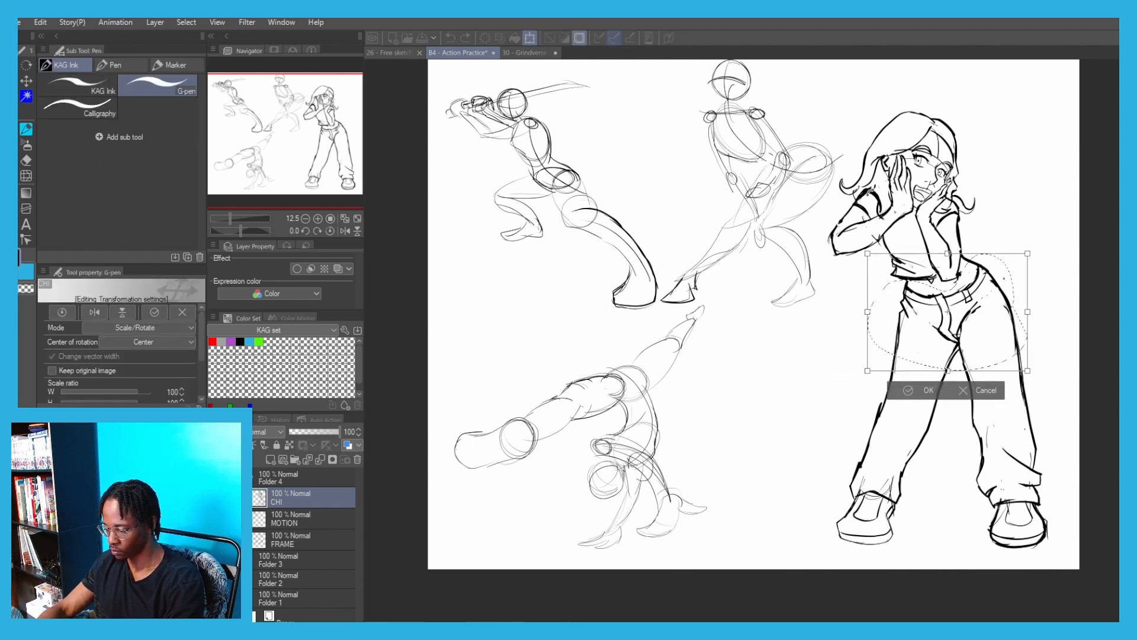
{"action": "left_click_drag", "start_coordinate": [870, 192], "coordinate": [857, 201]}
{"action": "left_click_drag", "start_coordinate": [907, 272], "coordinate": [912, 271]}
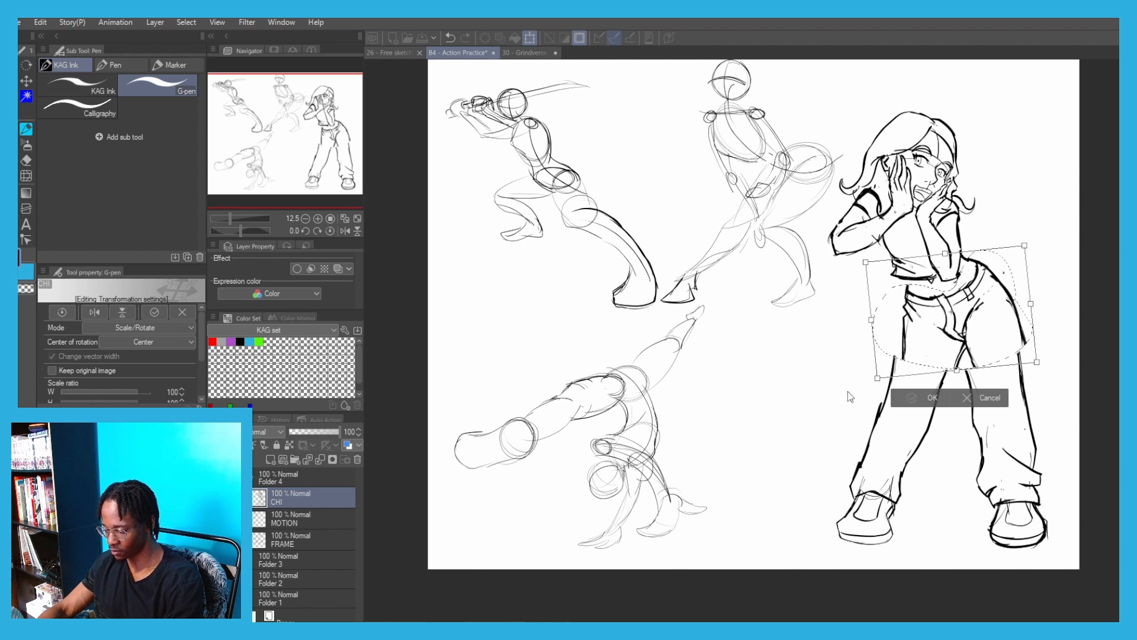
{"action": "key", "text": "Return"}
Select the left leg below the thigh, rotate it clockwise and shift it inward to line up with the hips
{"action": "key", "text": "m"}
{"action": "mouse_move", "coordinate": [1063, 474]}
{"action": "left_mouse_down"}
{"action": "mouse_move", "coordinate": [1040, 574]}
{"action": "mouse_move", "coordinate": [959, 389]}
{"action": "mouse_move", "coordinate": [1059, 493]}
{"action": "left_mouse_up"}
{"action": "key", "text": "p"}
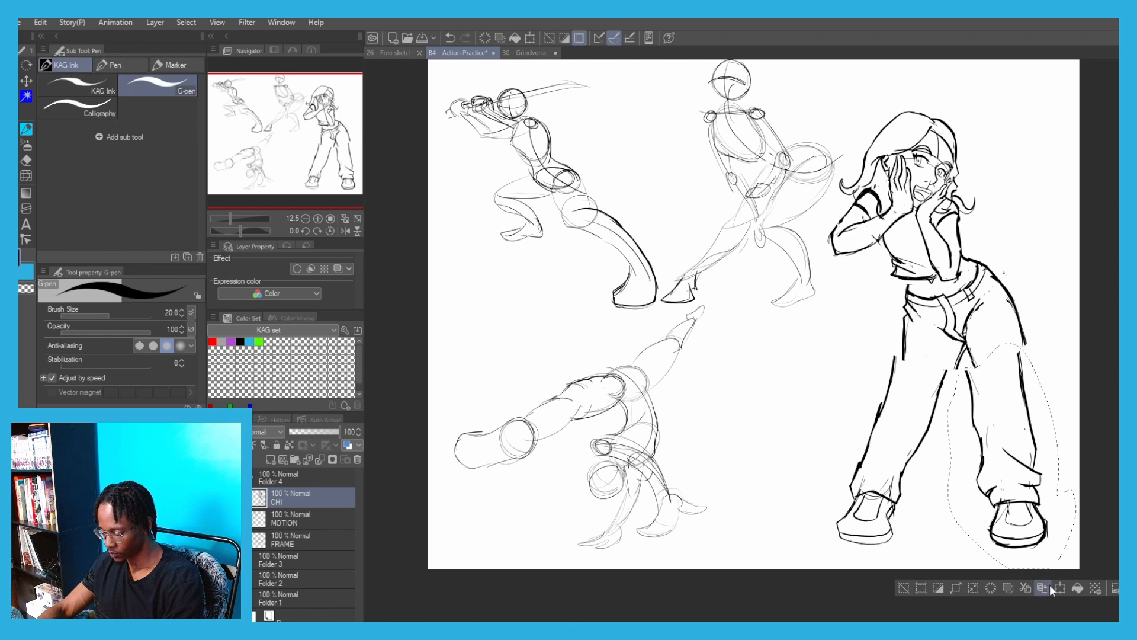
{"action": "left_click", "coordinate": [1044, 589]}
{"action": "left_click_drag", "start_coordinate": [881, 306], "coordinate": [894, 295]}
{"action": "left_click_drag", "start_coordinate": [988, 418], "coordinate": [982, 421]}
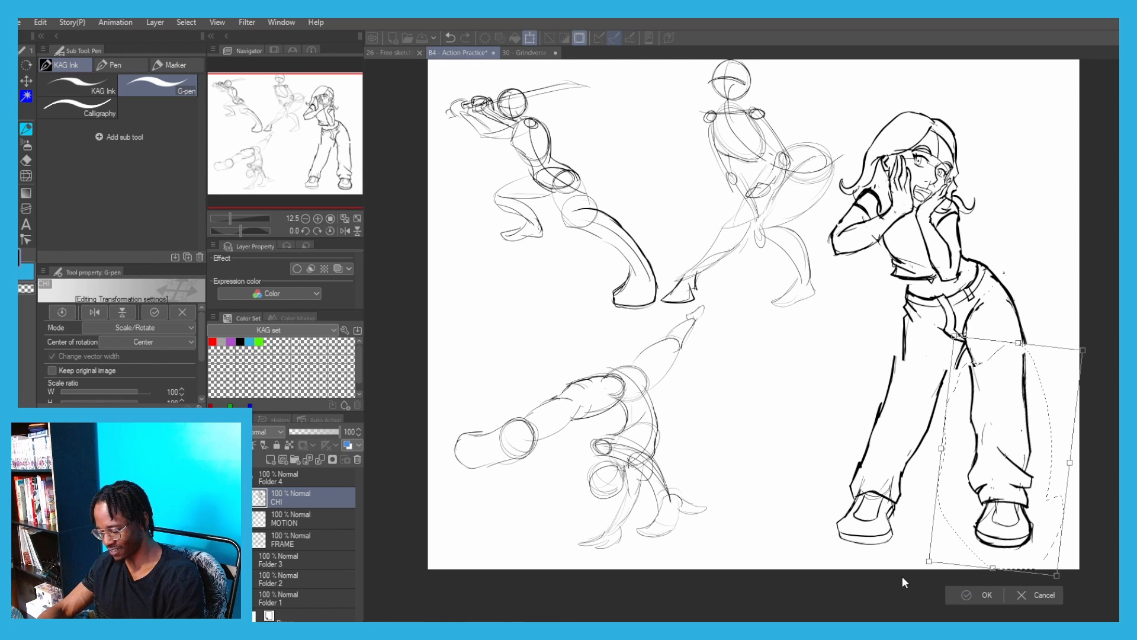
{"action": "key", "text": "Return"}
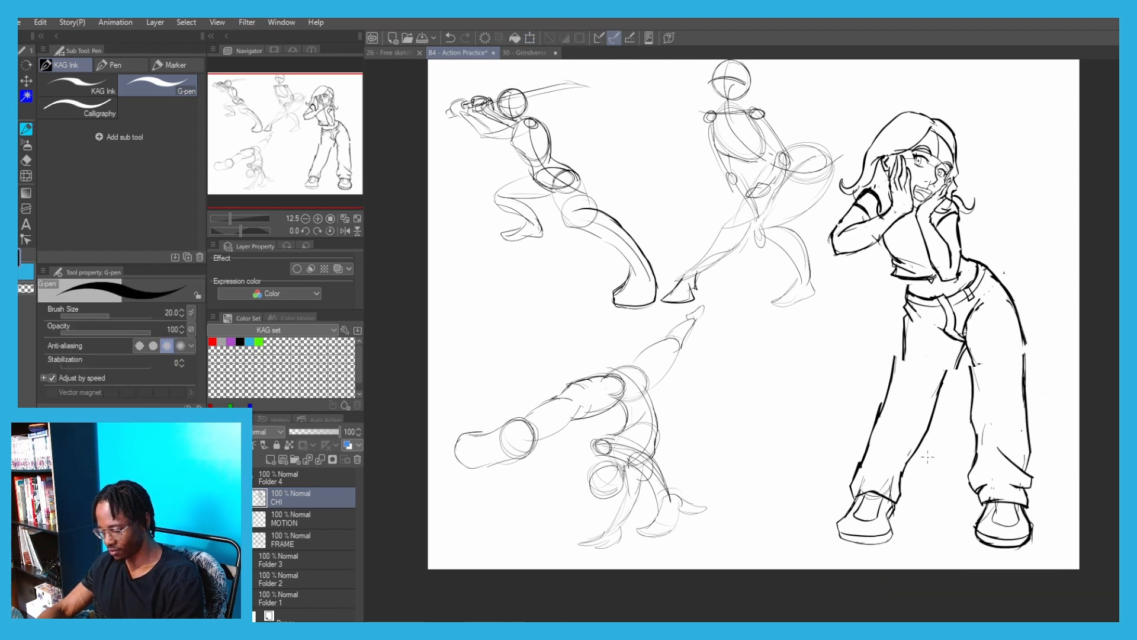
Close the gaps in the left trouser leg's outlines at the thigh and raise the brush size to 100
{"action": "key", "text": "ctrl+z"}
{"action": "left_click_drag", "start_coordinate": [968, 348], "coordinate": [973, 387]}
{"action": "key", "text": "]"}
{"action": "key", "text": "]"}
{"action": "key", "text": "]"}
{"action": "key", "text": "]"}
{"action": "key", "text": "]"}
{"action": "key", "text": "]"}
{"action": "key", "text": "]"}
{"action": "key", "text": "]"}
Select the right lower leg, rotate it slightly clockwise and move it to meet the thigh, clearing the selection
{"action": "key", "text": "m"}
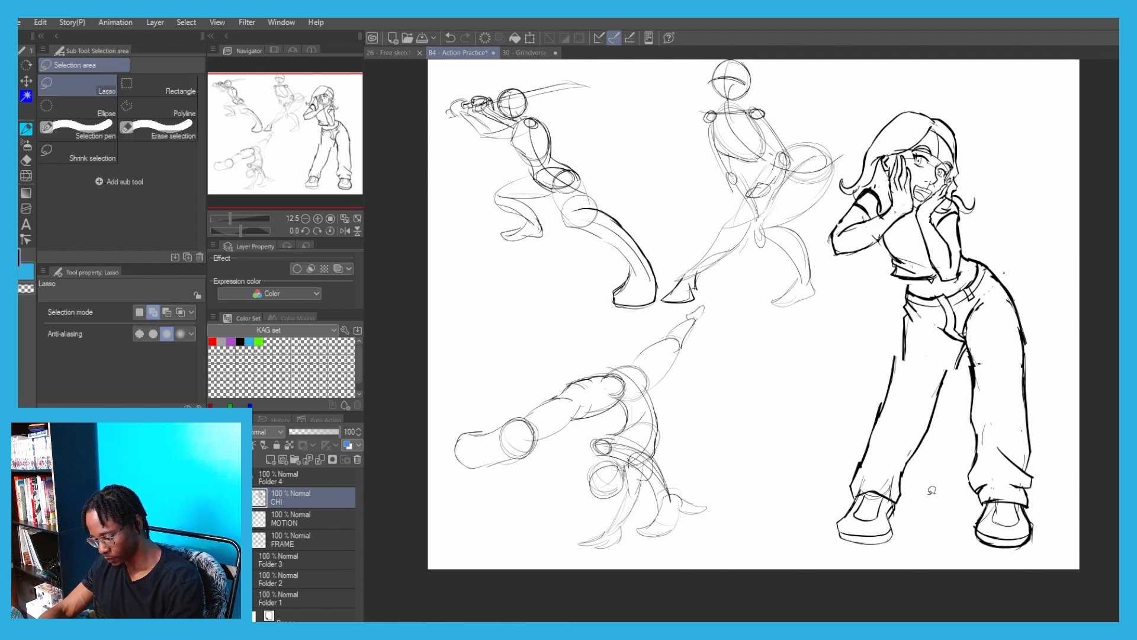
{"action": "mouse_move", "coordinate": [929, 496]}
{"action": "left_mouse_down"}
{"action": "mouse_move", "coordinate": [866, 373]}
{"action": "mouse_move", "coordinate": [918, 351]}
{"action": "mouse_move", "coordinate": [949, 388]}
{"action": "left_mouse_up"}
{"action": "key", "text": "p"}
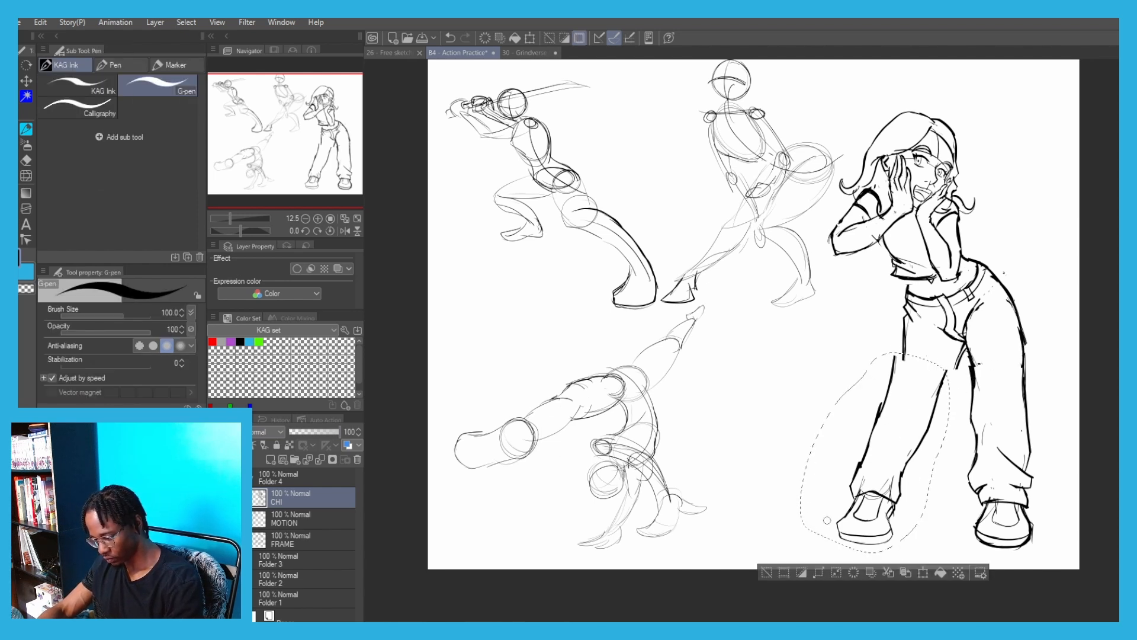
{"action": "left_click", "coordinate": [923, 572]}
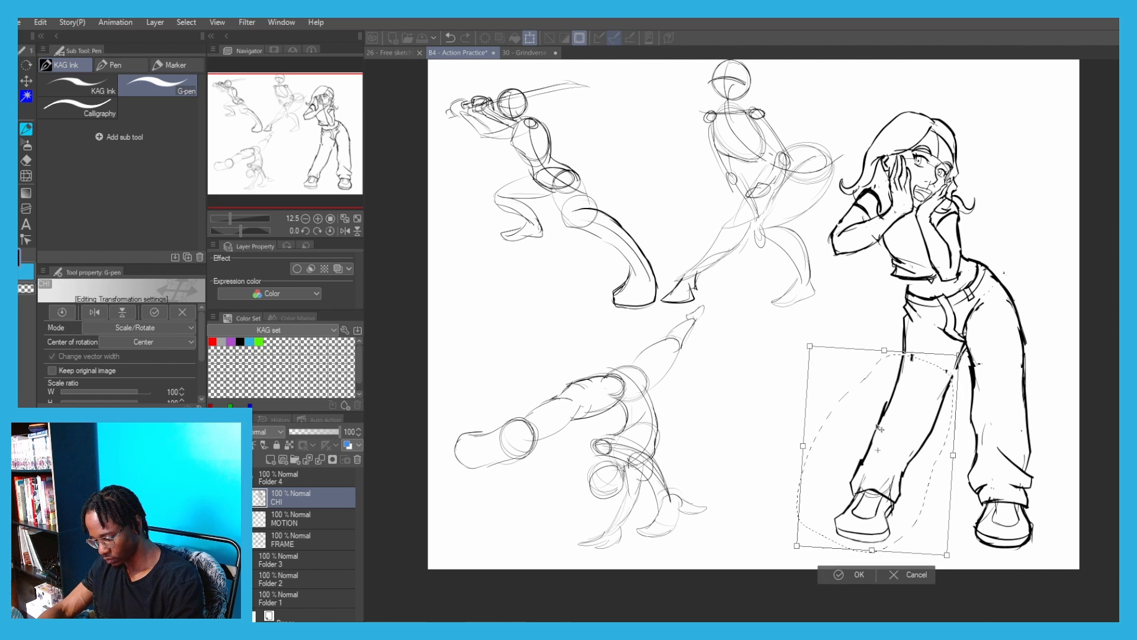
{"action": "left_click_drag", "start_coordinate": [877, 426], "coordinate": [878, 424]}
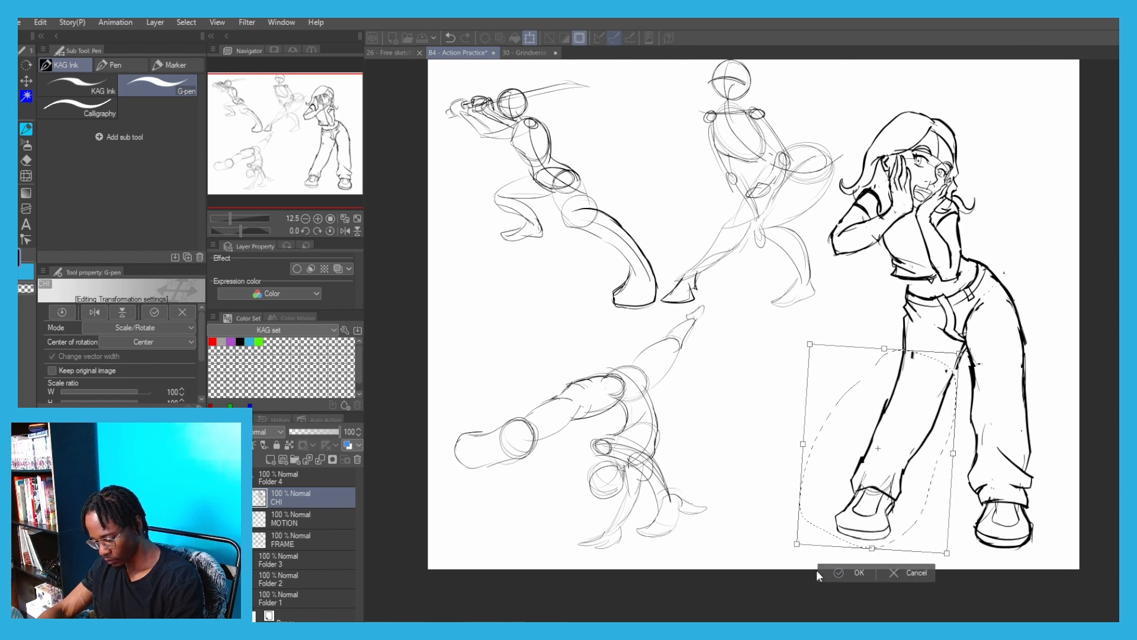
{"action": "key", "text": "Return"}
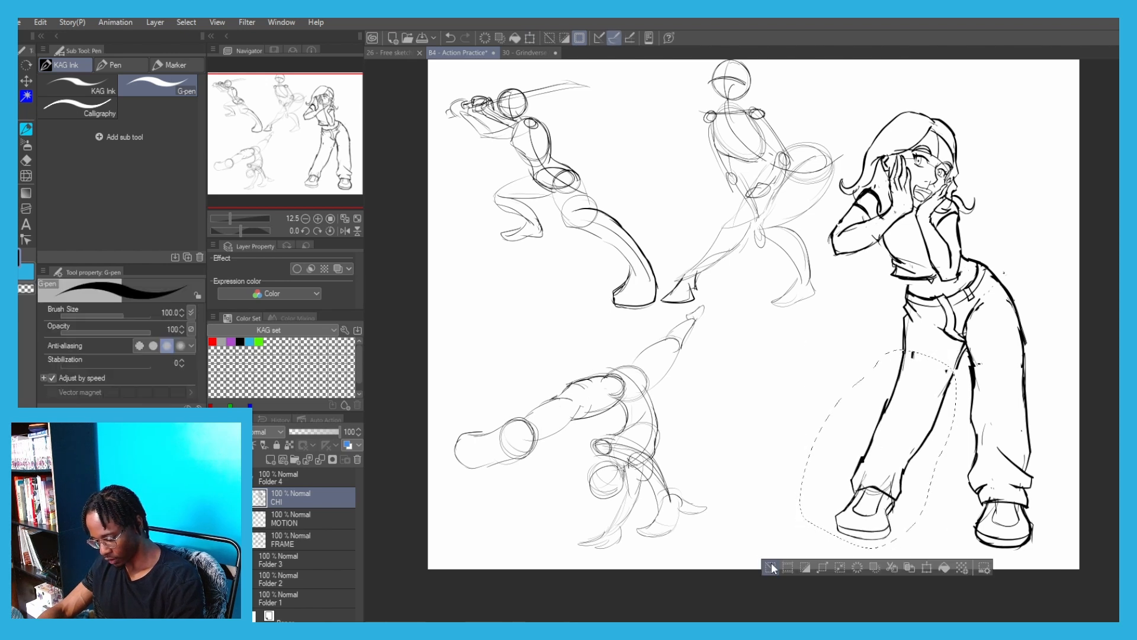
{"action": "key", "text": "ctrl+d"}
Select the right shoe with its trouser hem, rotate it slightly counterclockwise and shift it toward the leg
{"action": "mouse_move", "coordinate": [909, 540]}
{"action": "left_mouse_down"}
{"action": "mouse_move", "coordinate": [895, 554]}
{"action": "mouse_move", "coordinate": [848, 462]}
{"action": "mouse_move", "coordinate": [915, 522]}
{"action": "mouse_move", "coordinate": [912, 536]}
{"action": "left_mouse_up"}
{"action": "left_click", "coordinate": [909, 576]}
{"action": "left_click_drag", "start_coordinate": [853, 474], "coordinate": [861, 494]}
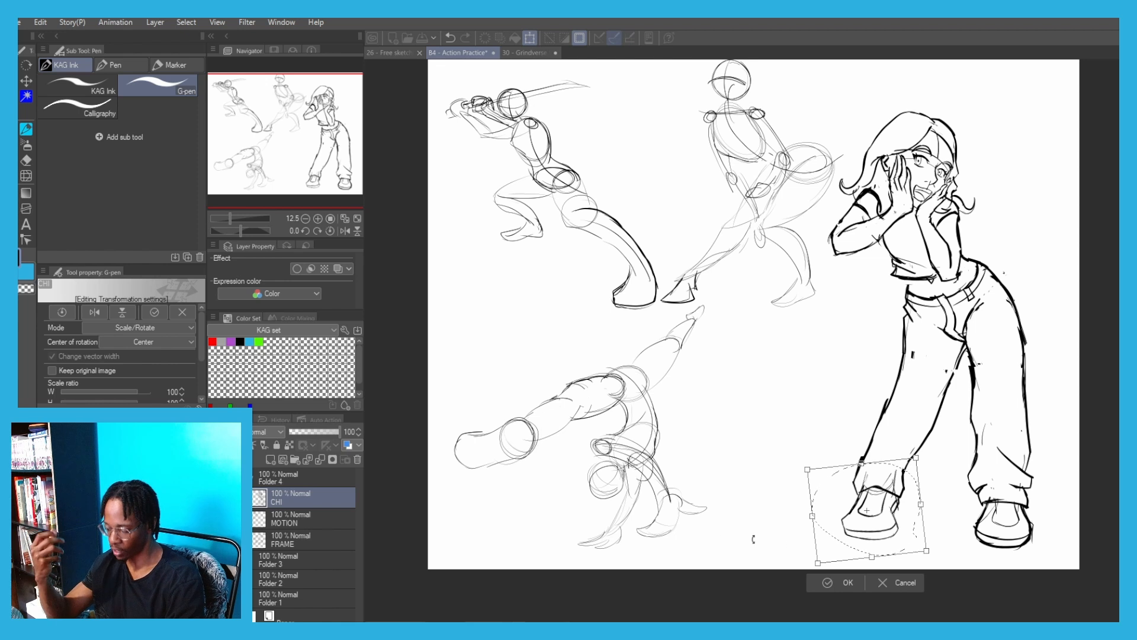
{"action": "left_click", "coordinate": [835, 582]}
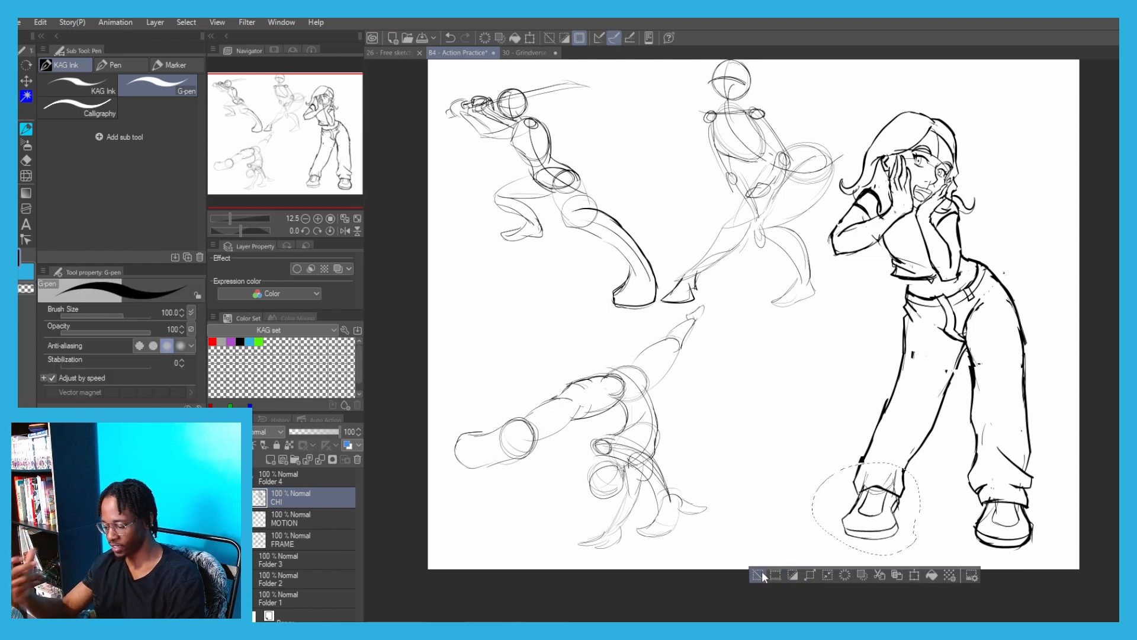
Erase the right thigh's broken outer outline and redraw it as one line from hip to shin at brush size 30
{"action": "key", "text": "e"}
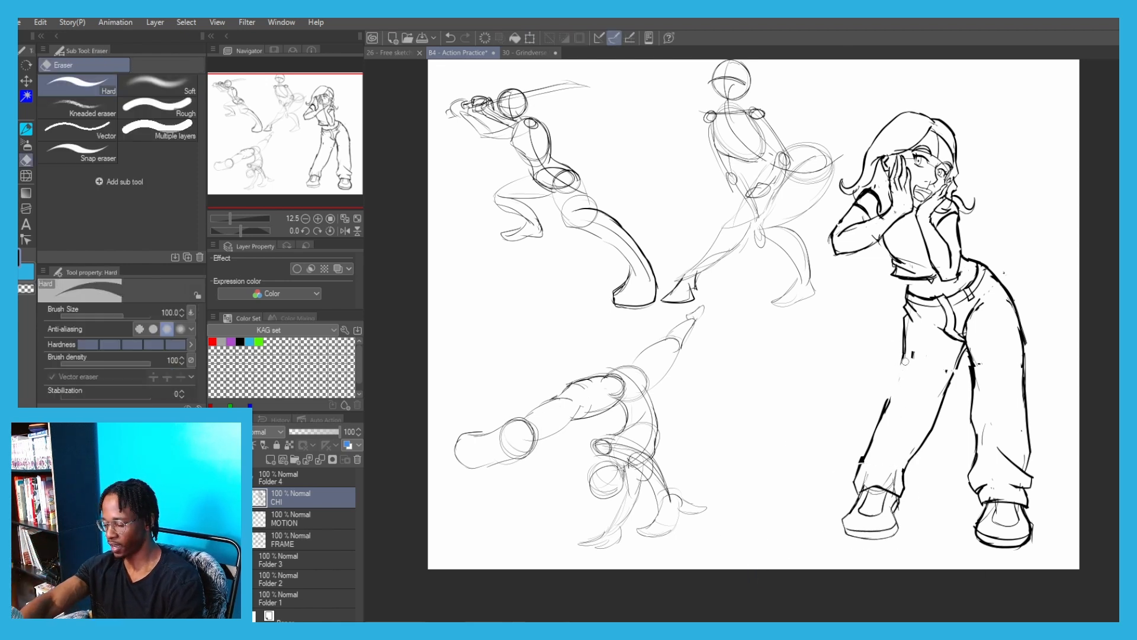
{"action": "key", "text": "p"}
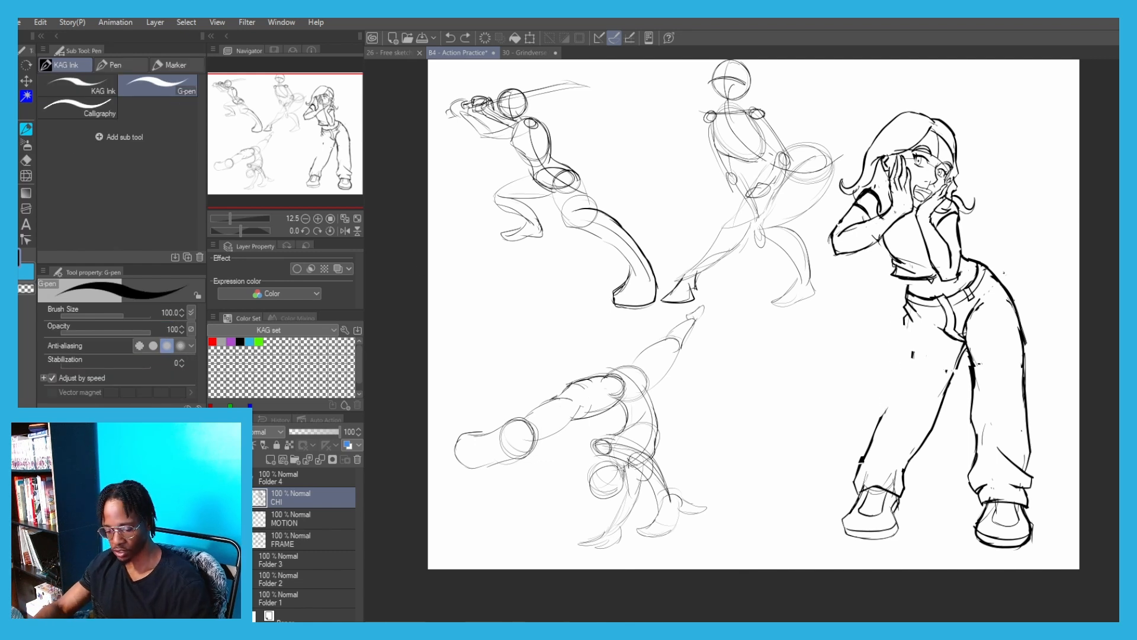
{"action": "left_click_drag", "start_coordinate": [907, 313], "coordinate": [881, 416]}
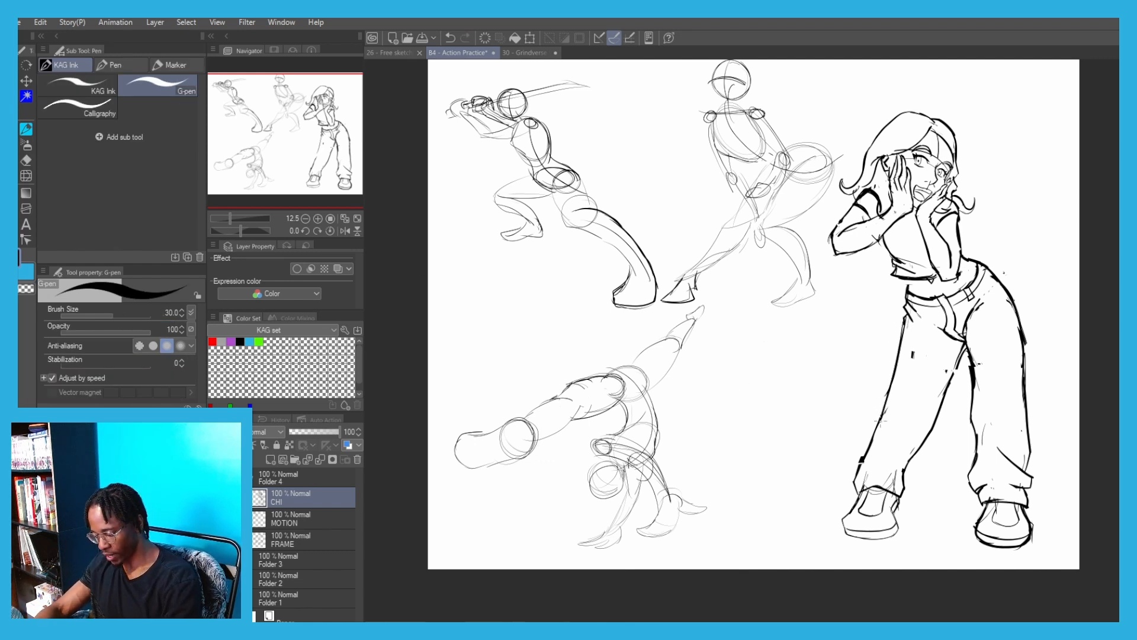
{"action": "key", "text": "ctrl+z"}
{"action": "left_click_drag", "start_coordinate": [902, 336], "coordinate": [881, 428]}
{"action": "key", "text": "ctrl+z"}
{"action": "left_click_drag", "start_coordinate": [907, 317], "coordinate": [871, 439]}
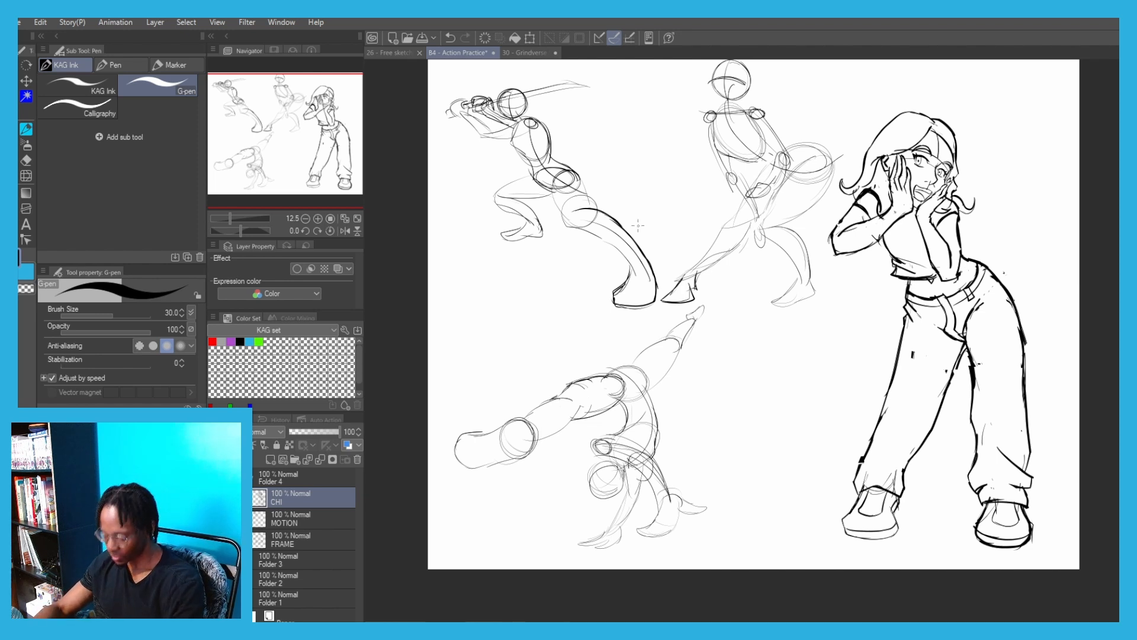
{"action": "left_click_drag", "start_coordinate": [498, 415], "coordinate": [488, 456]}
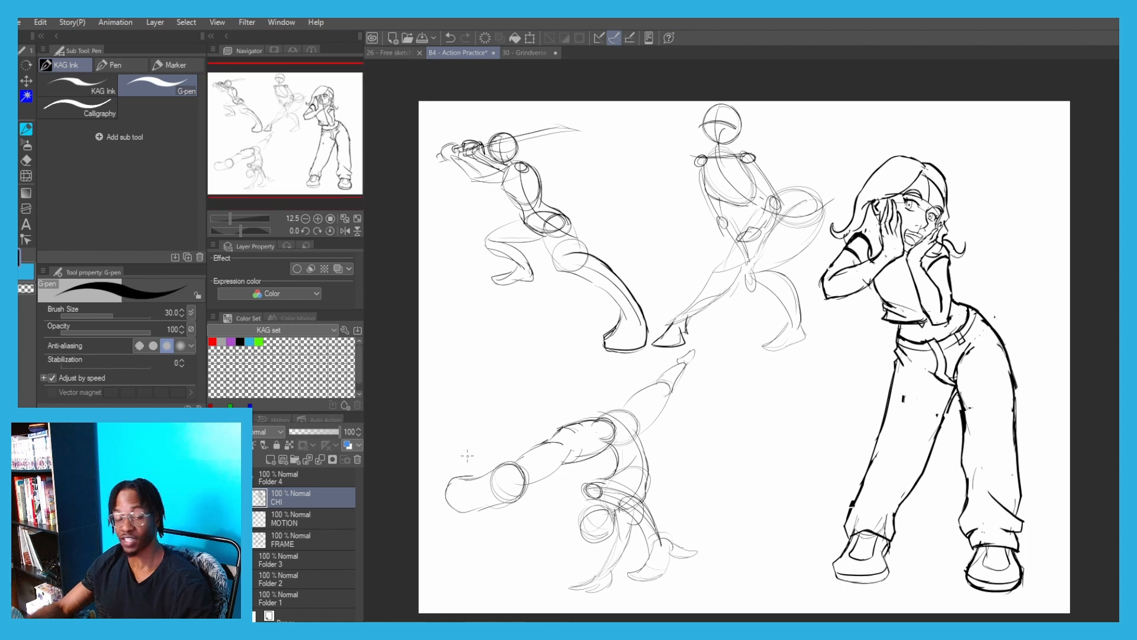